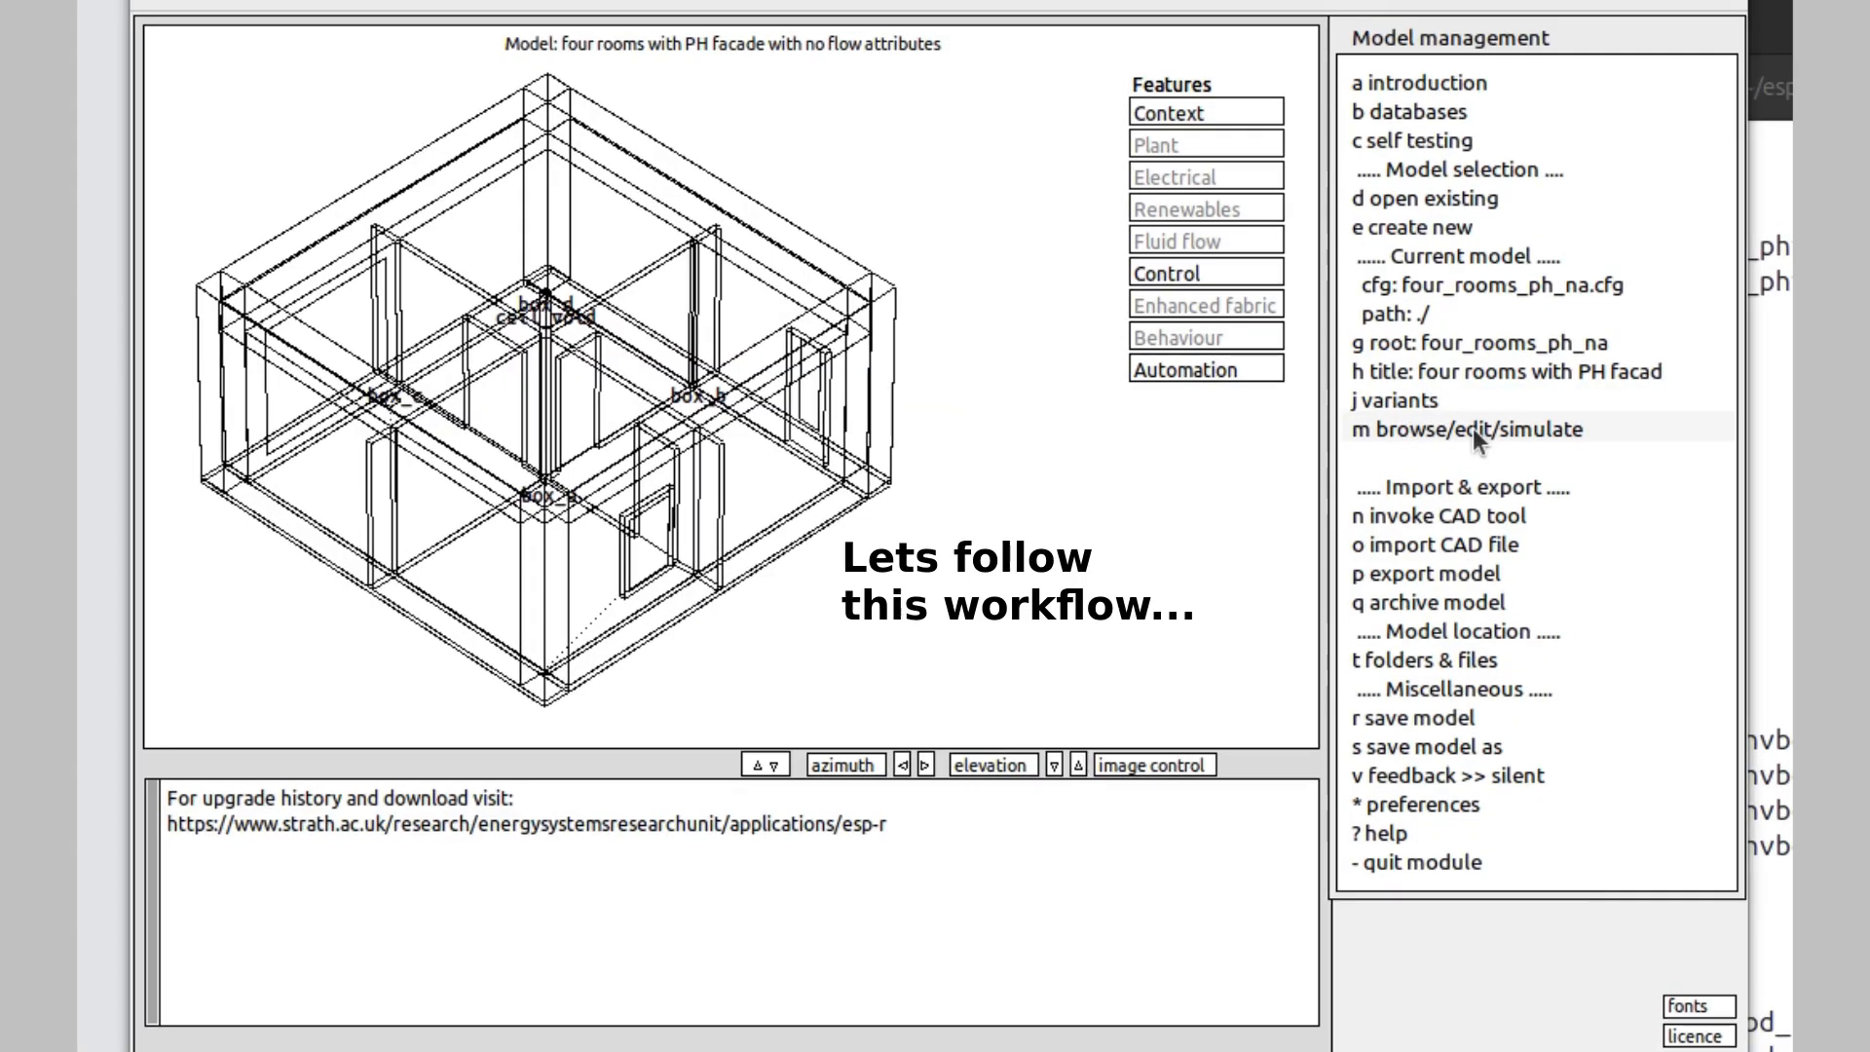
- Review the surface attributes of zone box_a in the building composition's geometry
{"action": "left_click", "coordinate": [1476, 434]}
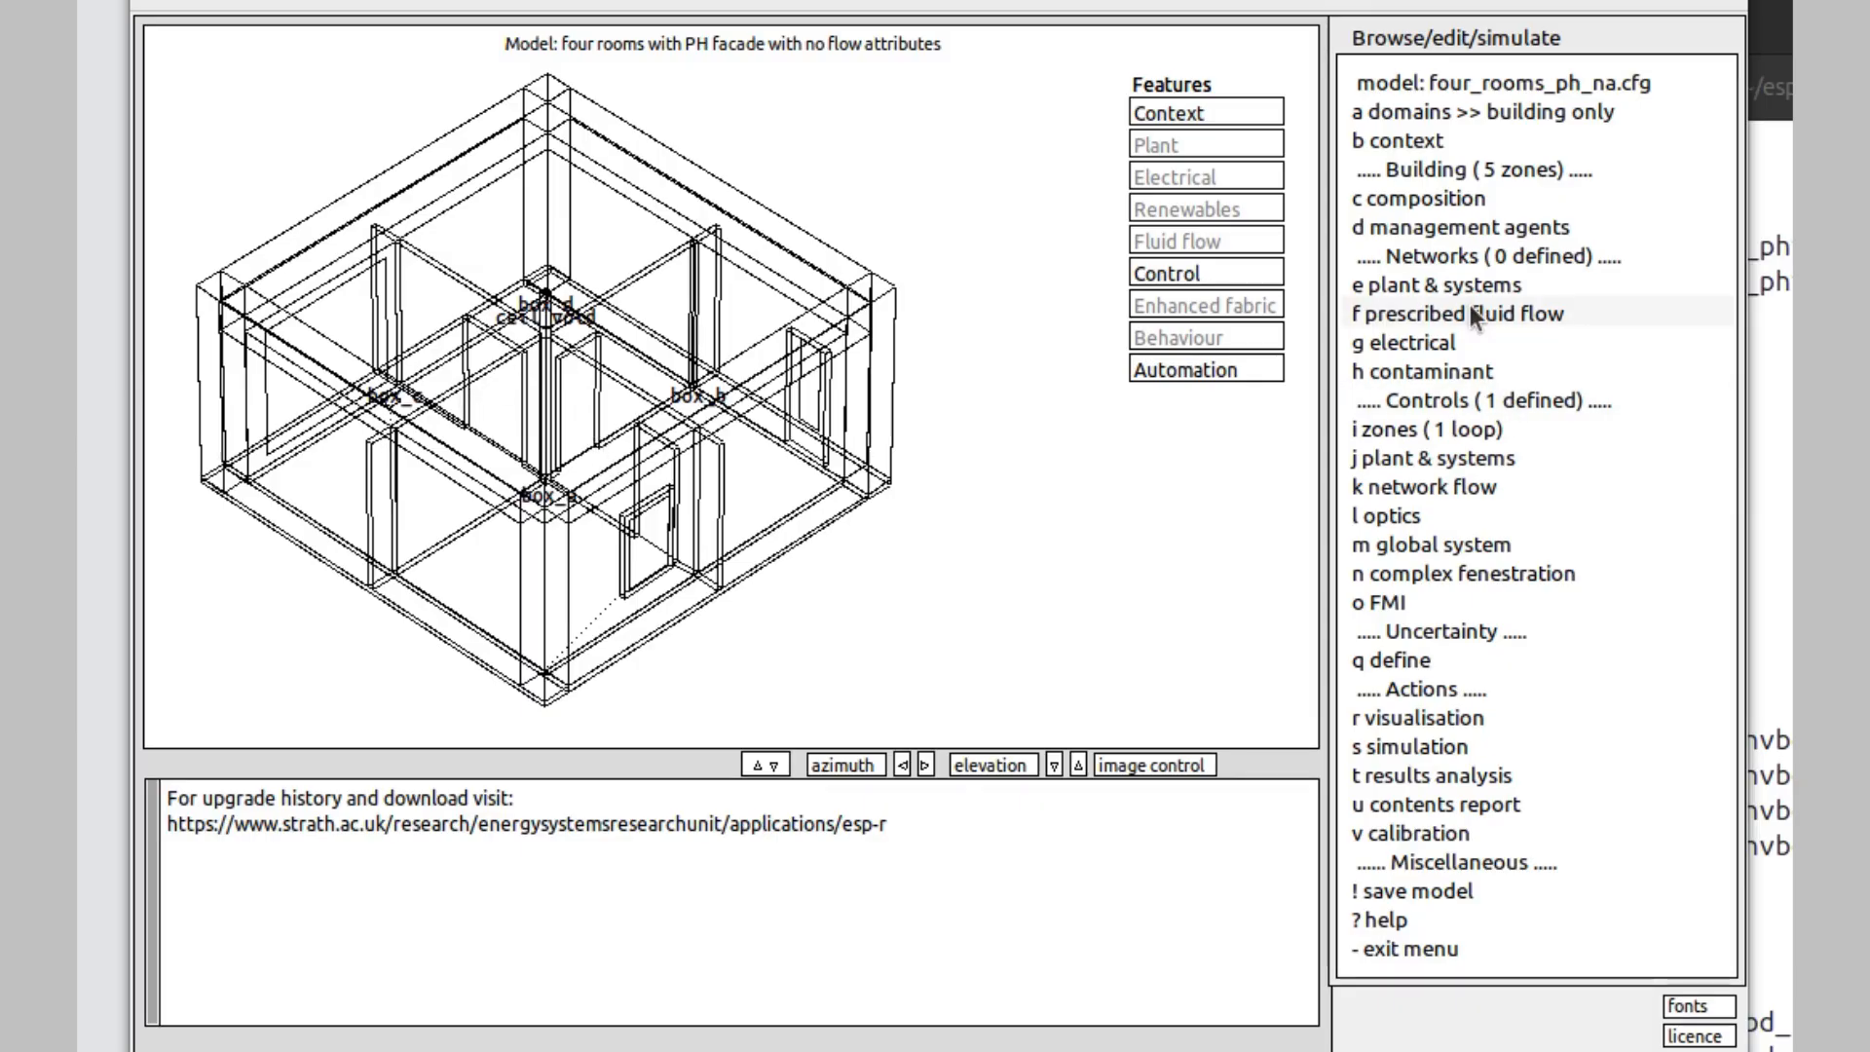
{"action": "left_click", "coordinate": [1422, 195]}
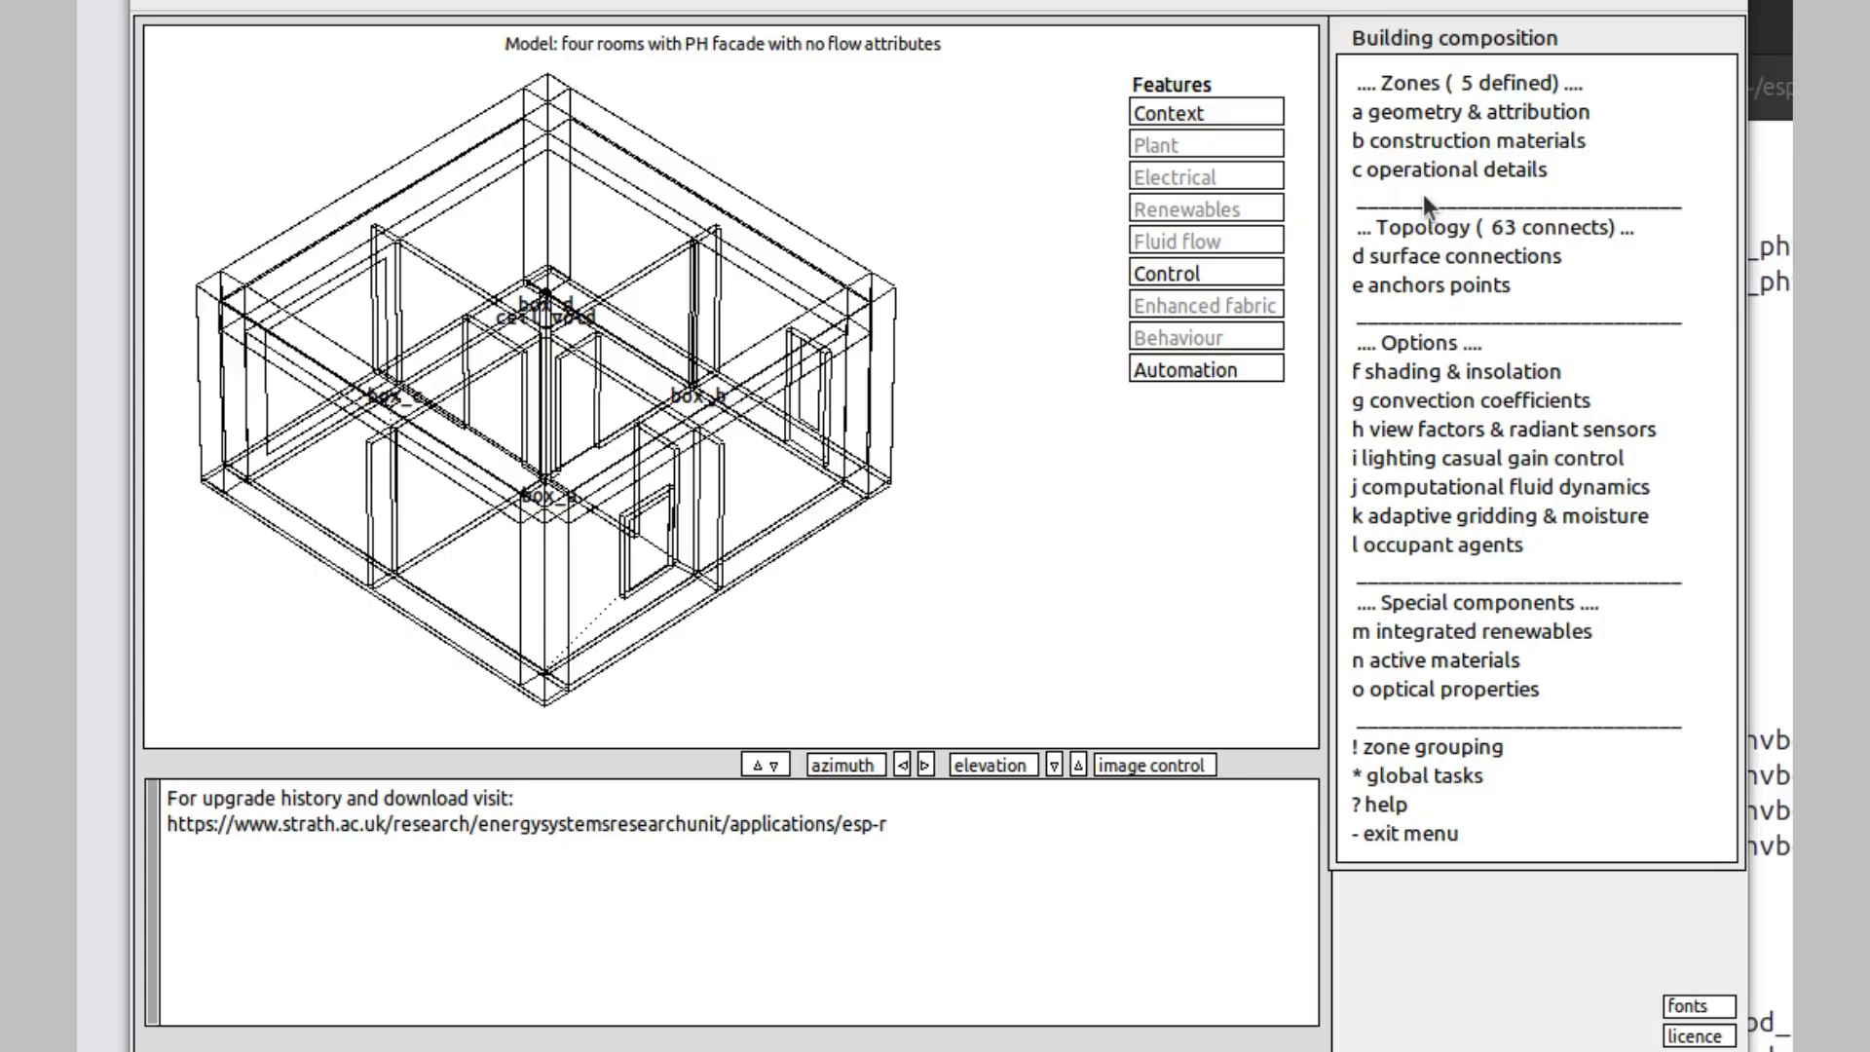
{"action": "left_click", "coordinate": [1498, 111]}
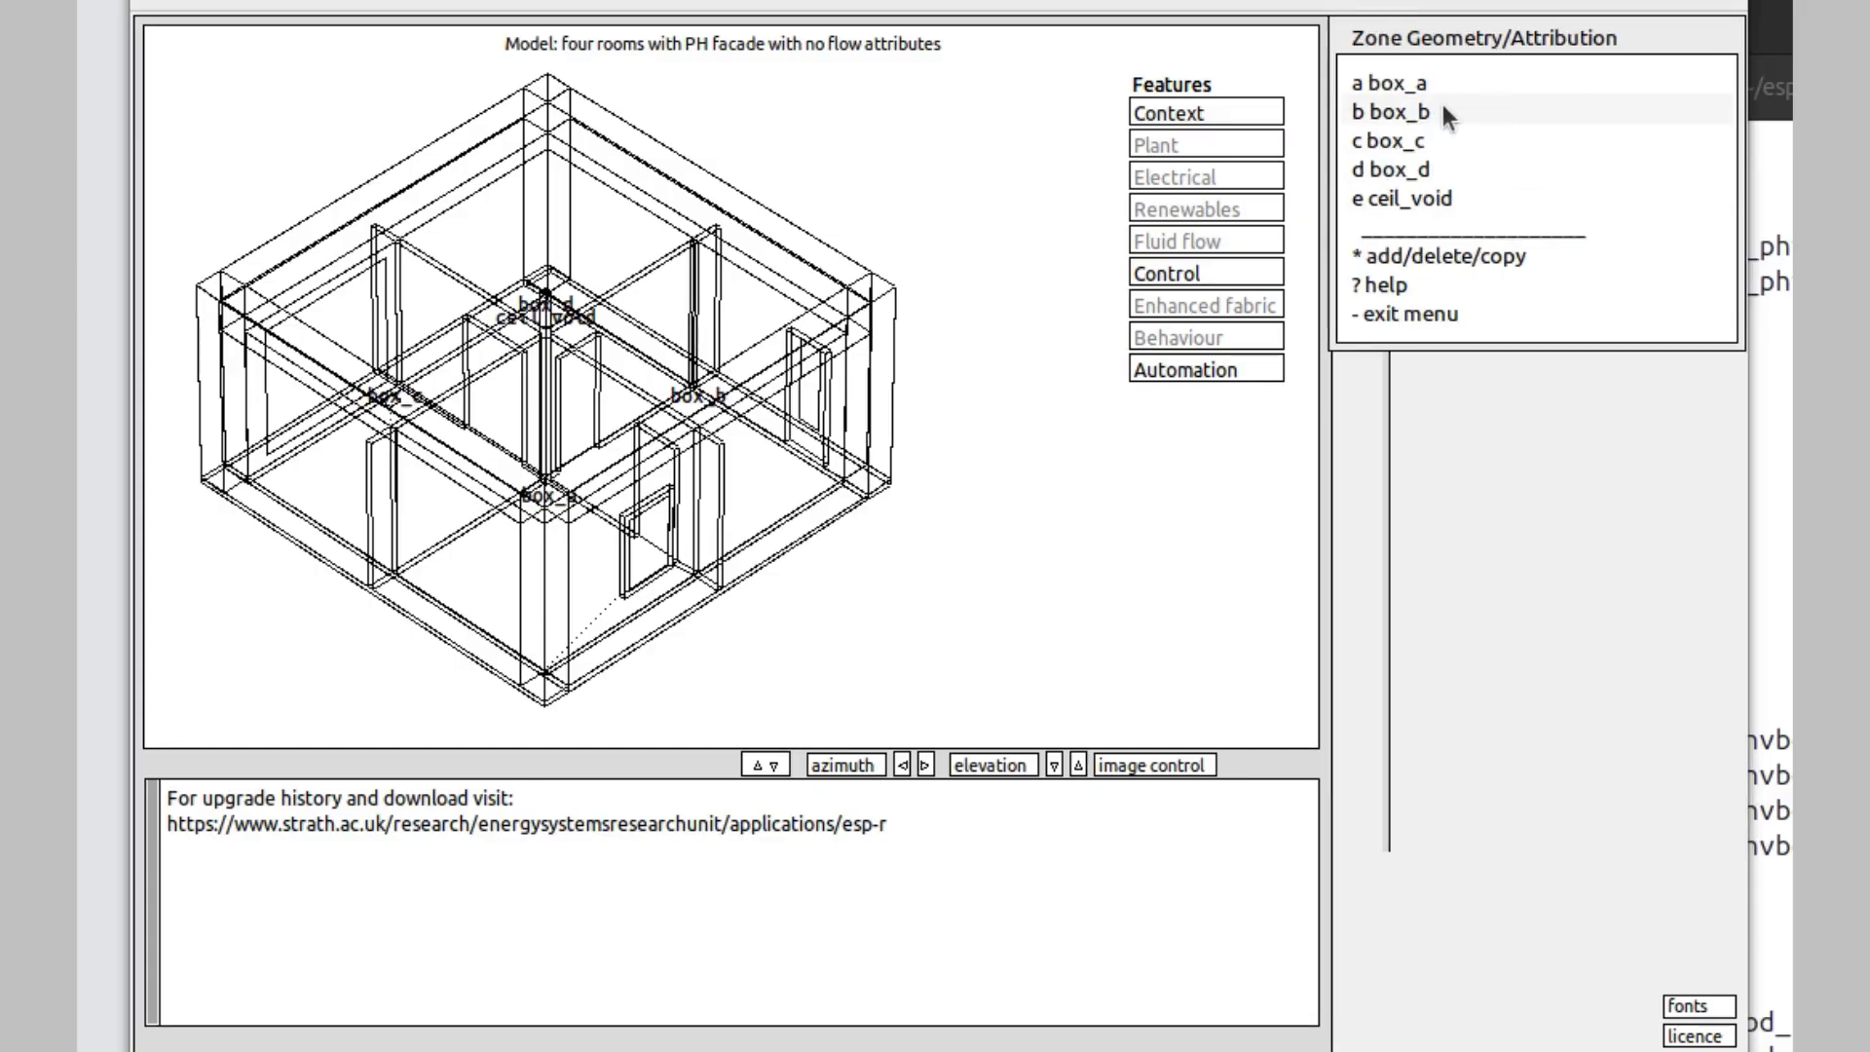
{"action": "left_click", "coordinate": [1417, 83]}
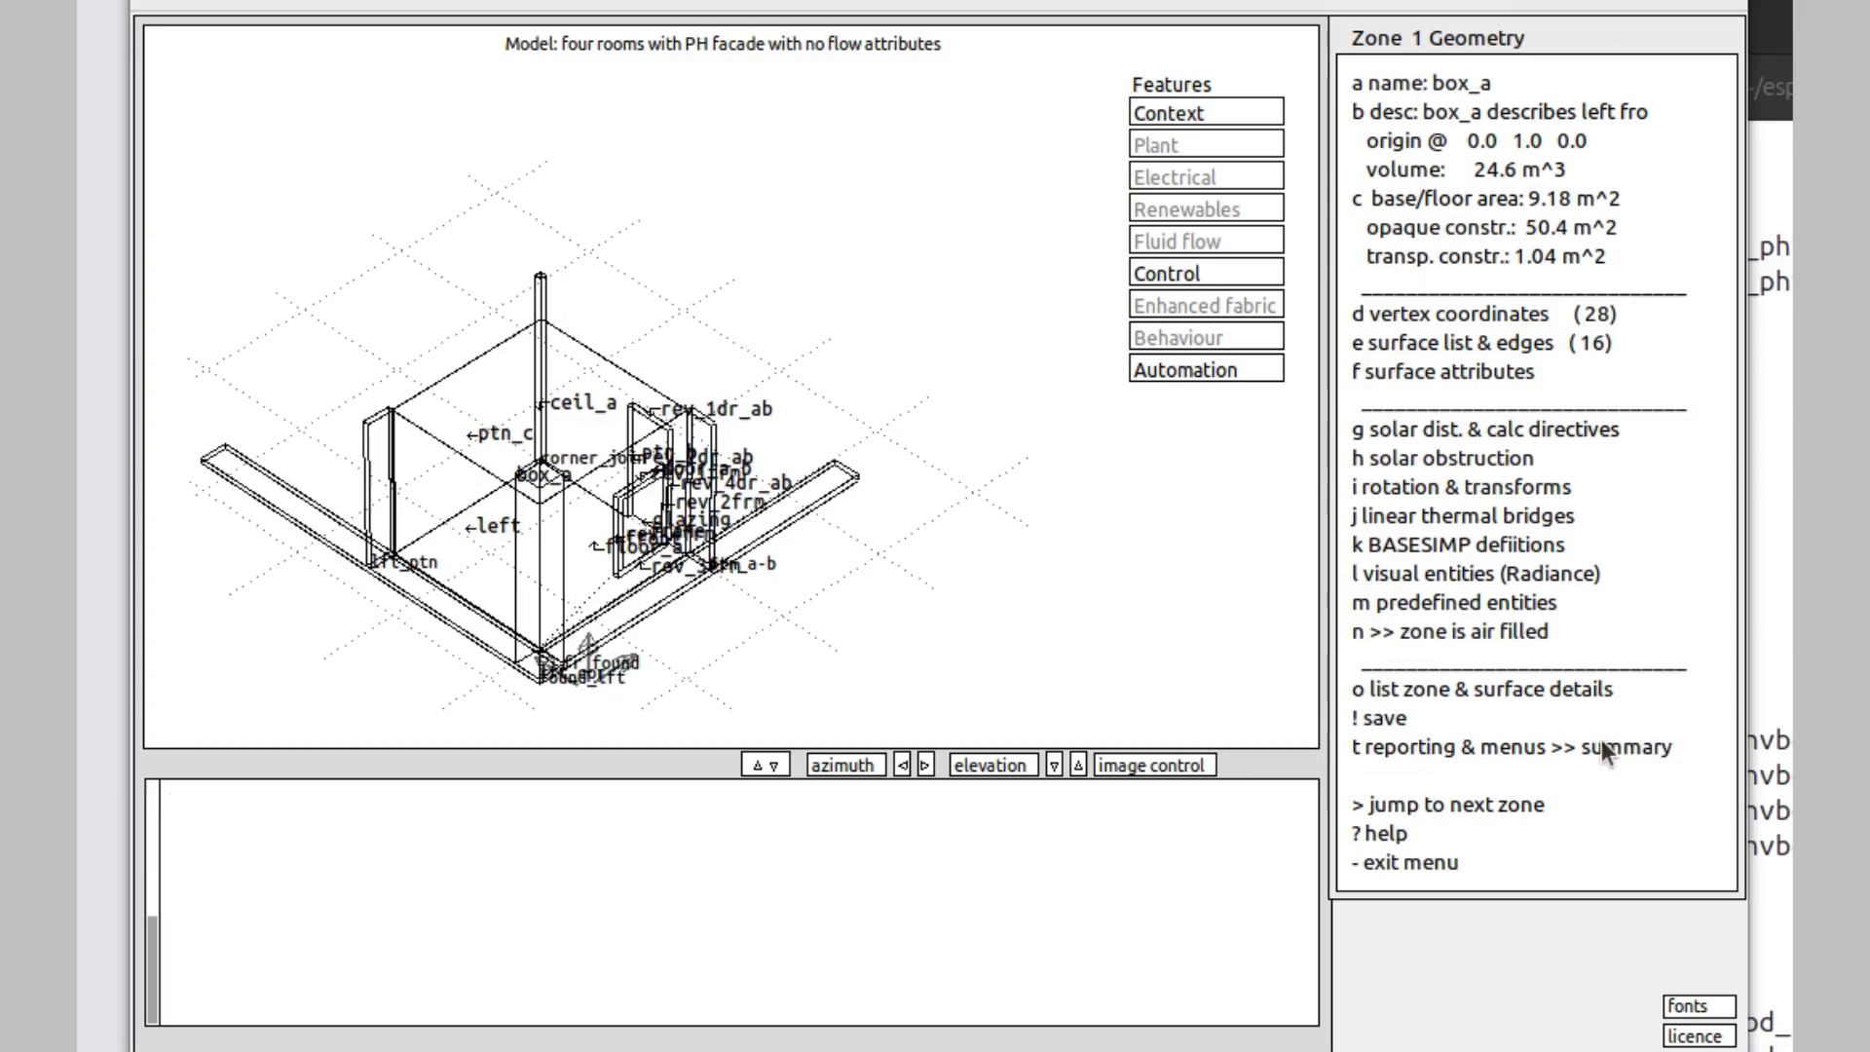
{"action": "left_click", "coordinate": [1519, 371]}
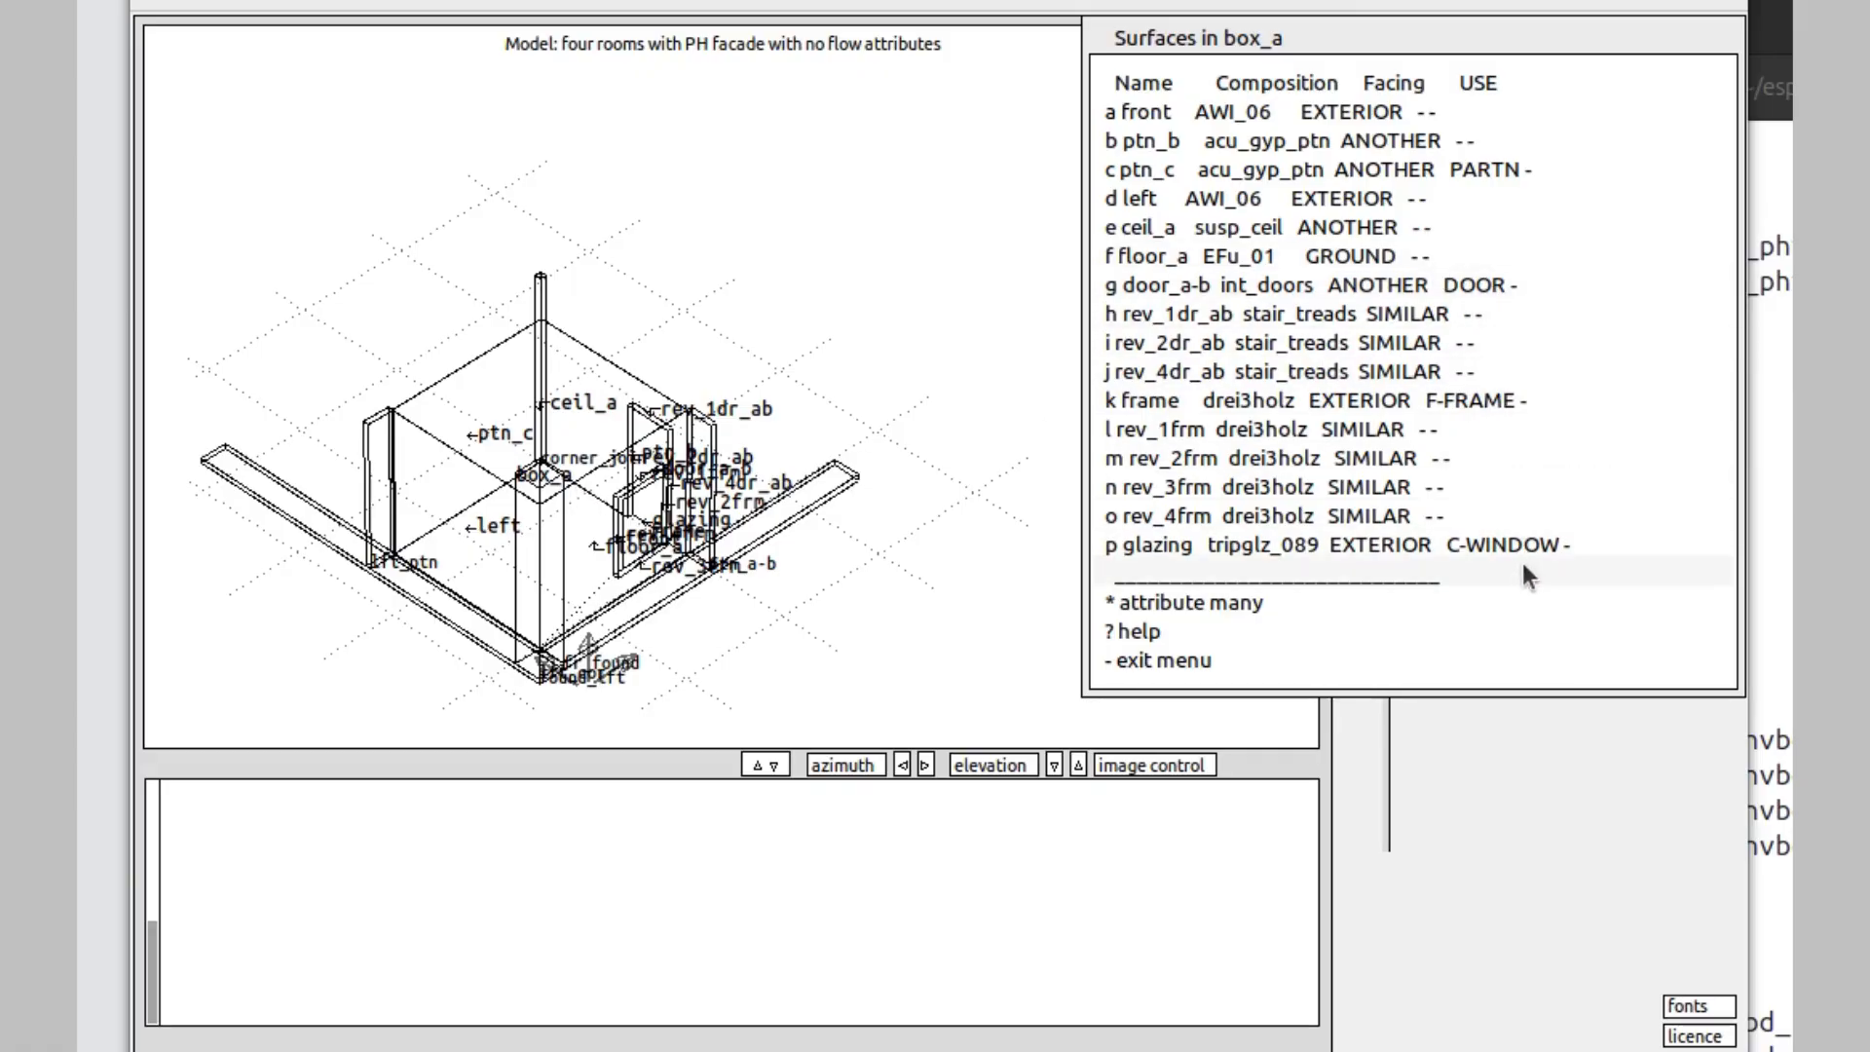
{"action": "left_click", "coordinate": [1236, 659]}
- Review the surface attributes of zone box_b and return to the browse/edit/simulate level
{"action": "left_click", "coordinate": [1470, 804]}
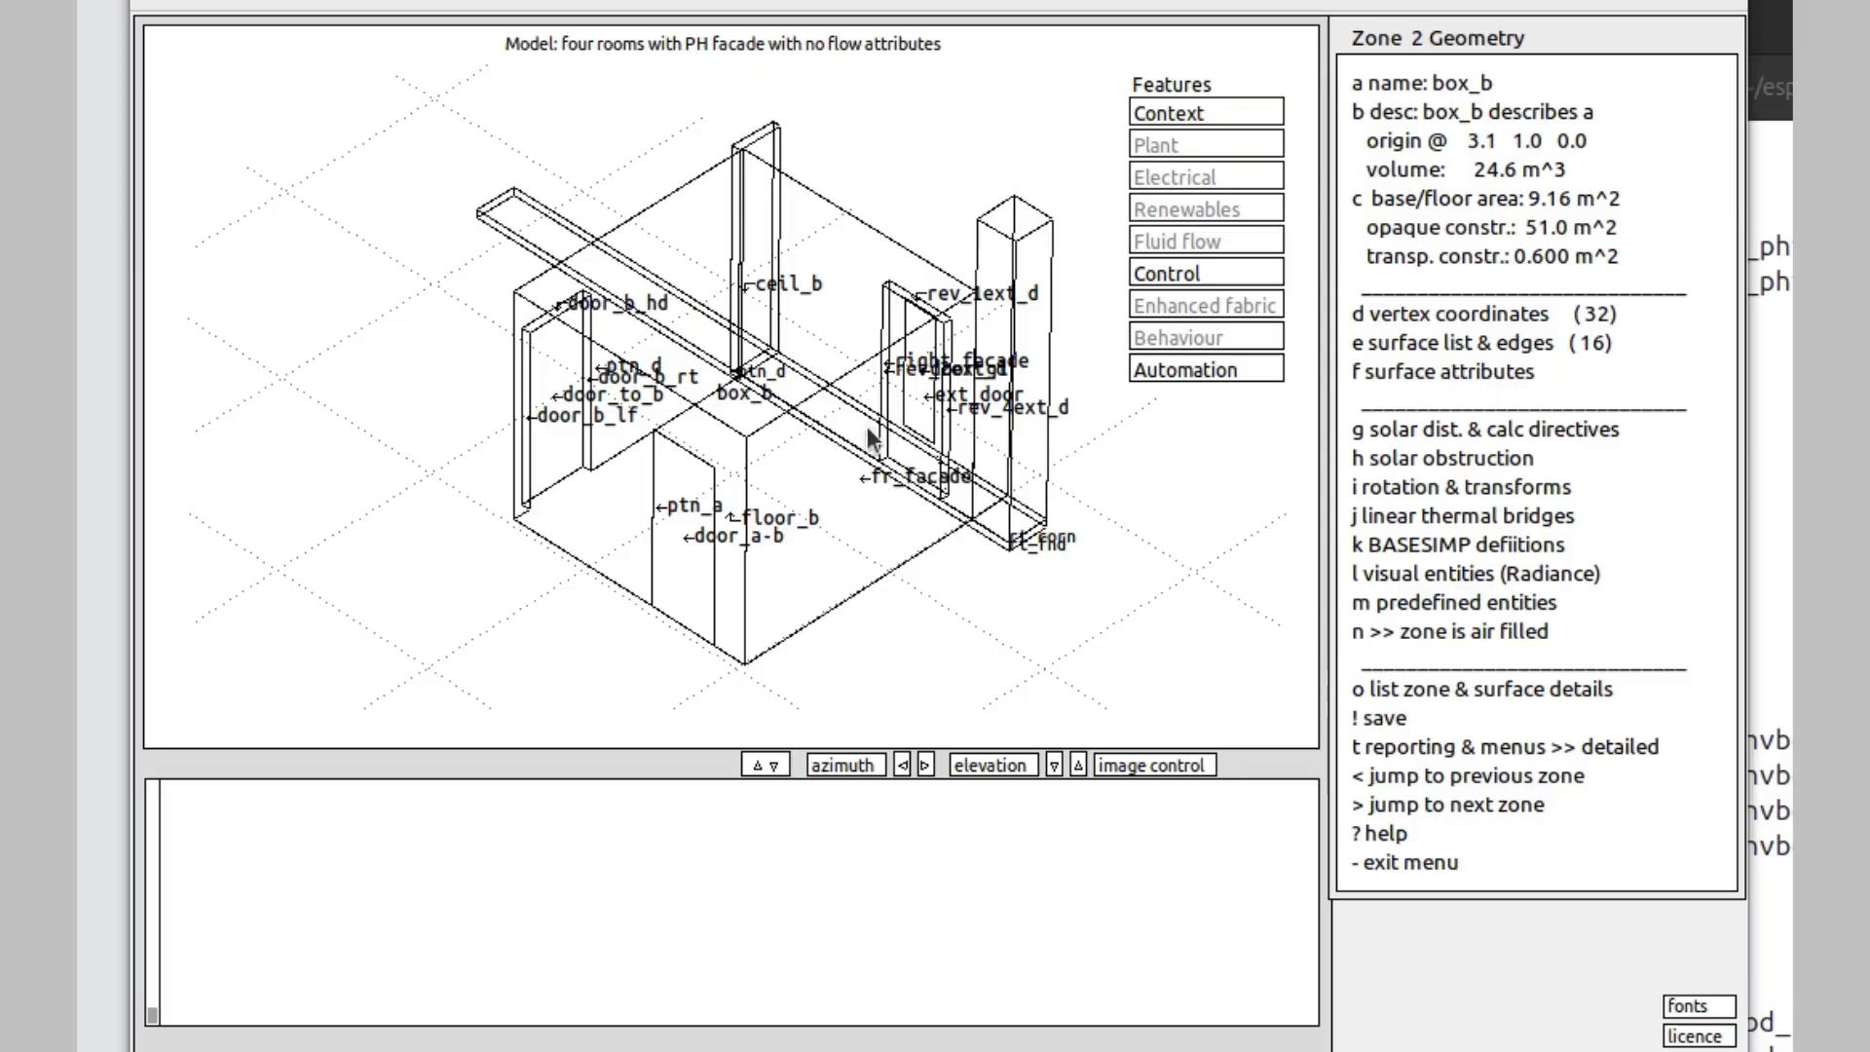
{"action": "left_click", "coordinate": [1517, 372]}
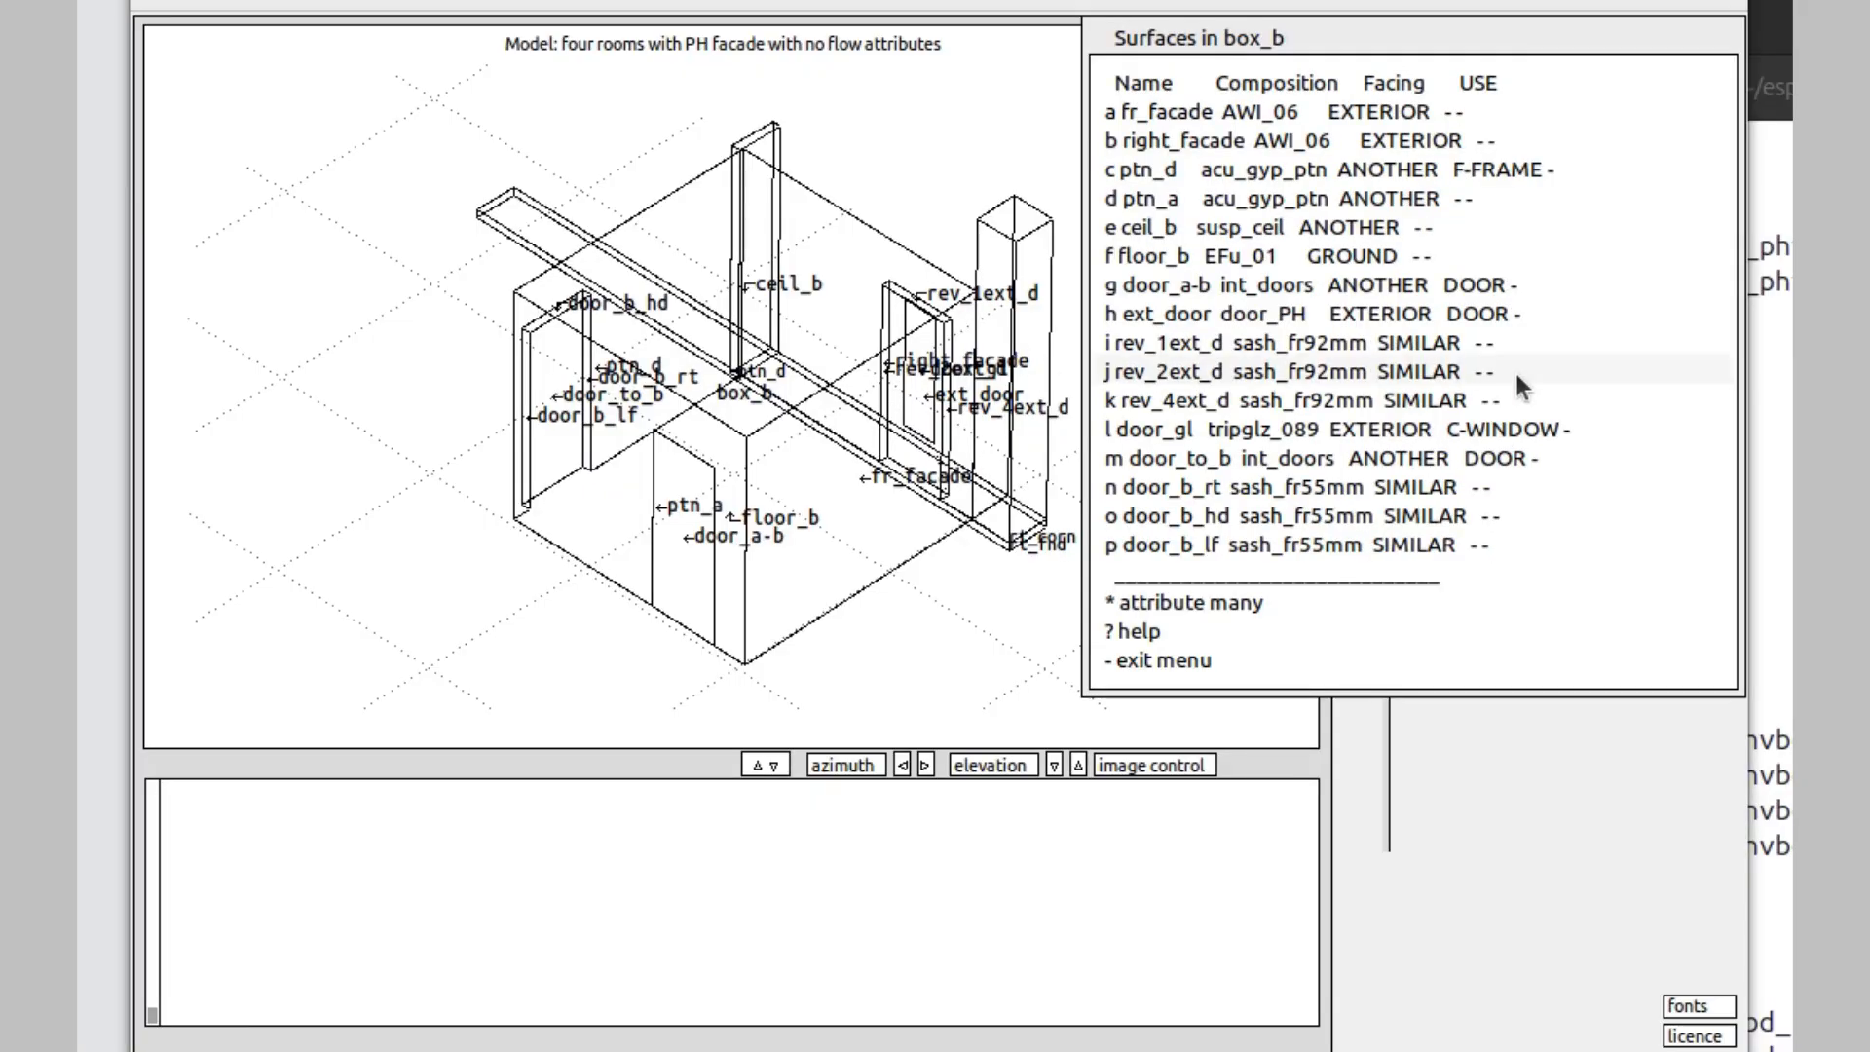
{"action": "left_click", "coordinate": [1268, 651]}
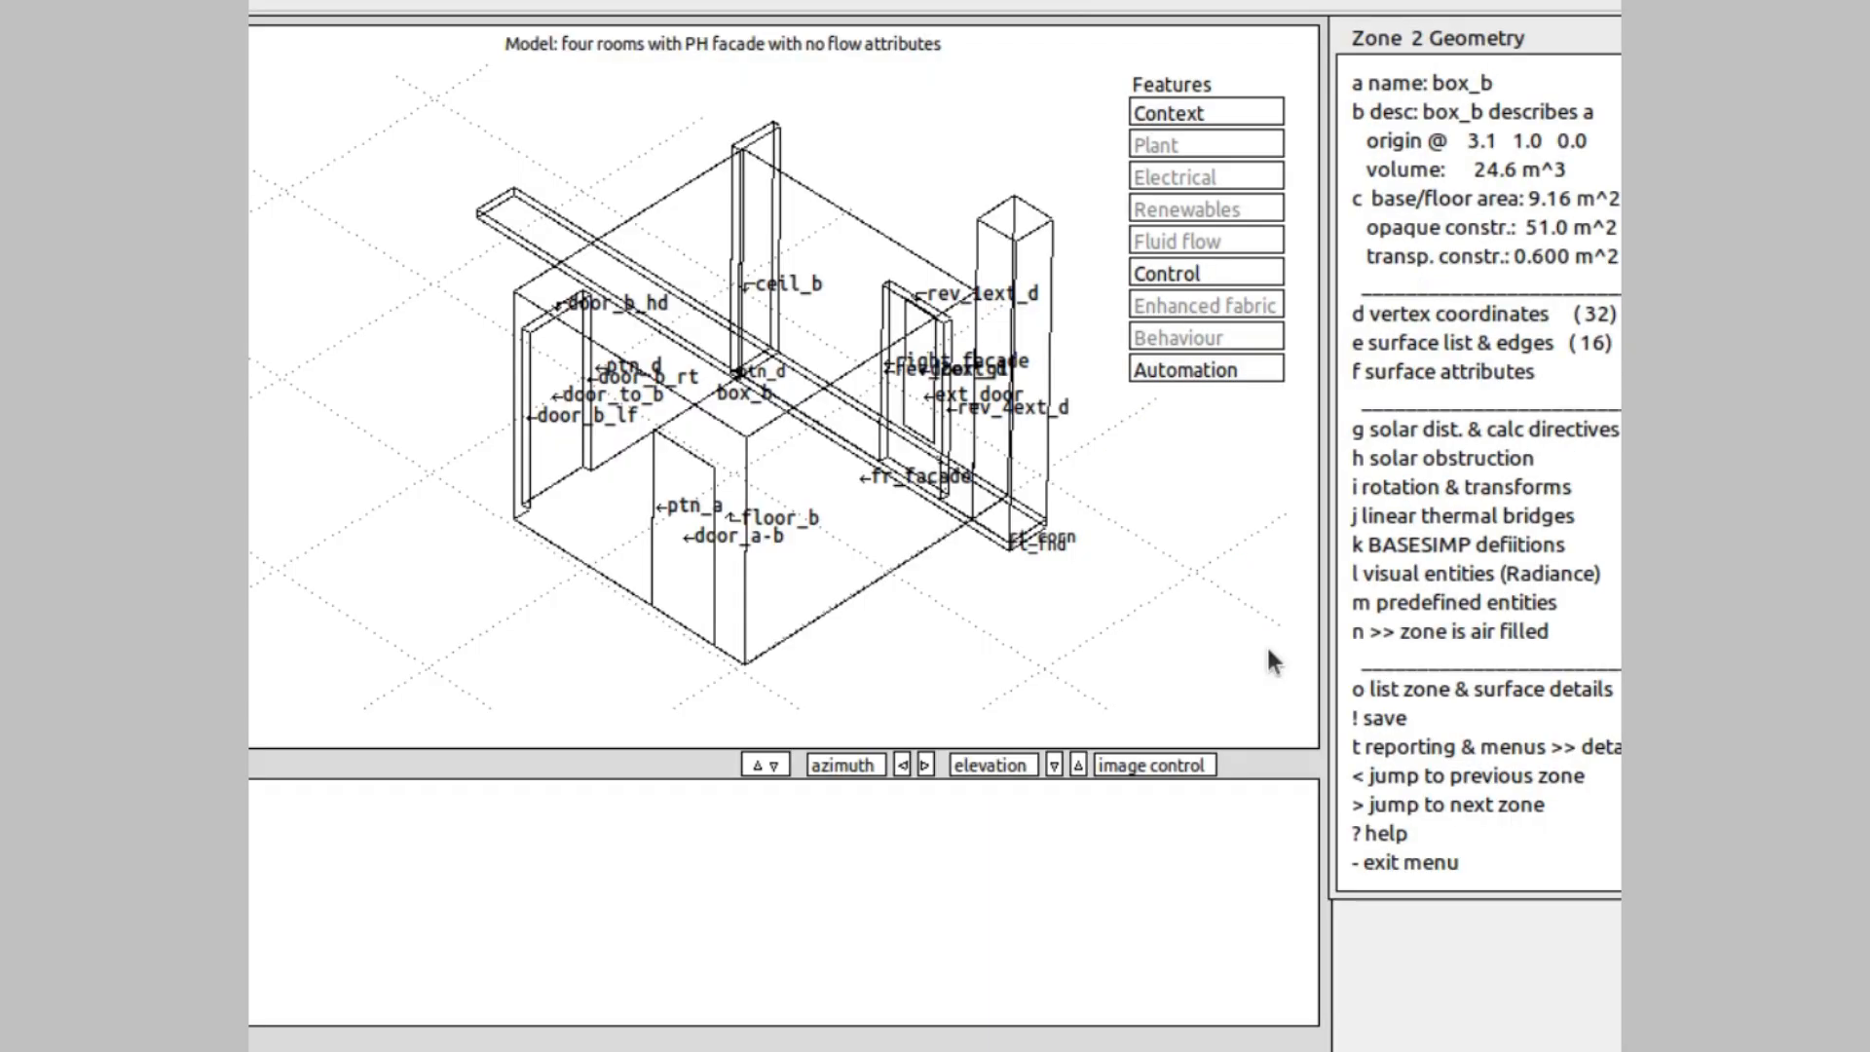
{"action": "left_click", "coordinate": [1522, 868]}
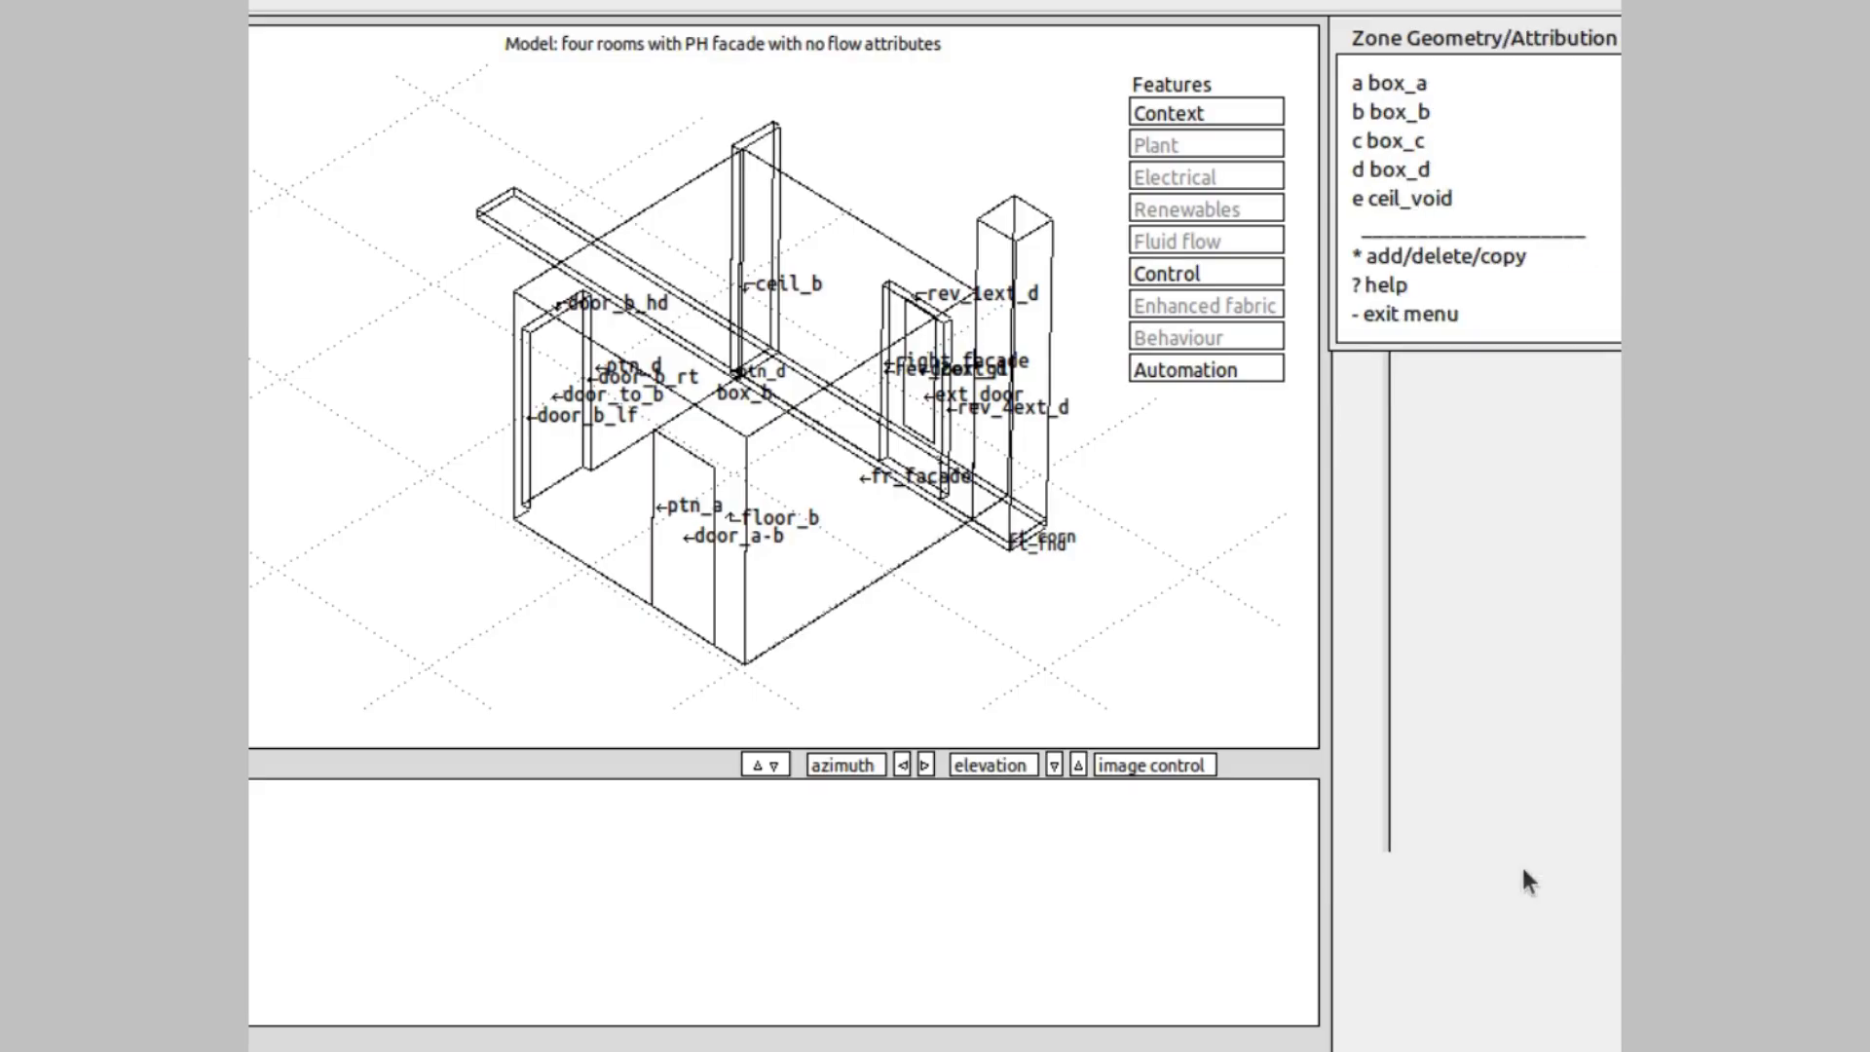
{"action": "left_click", "coordinate": [1523, 319]}
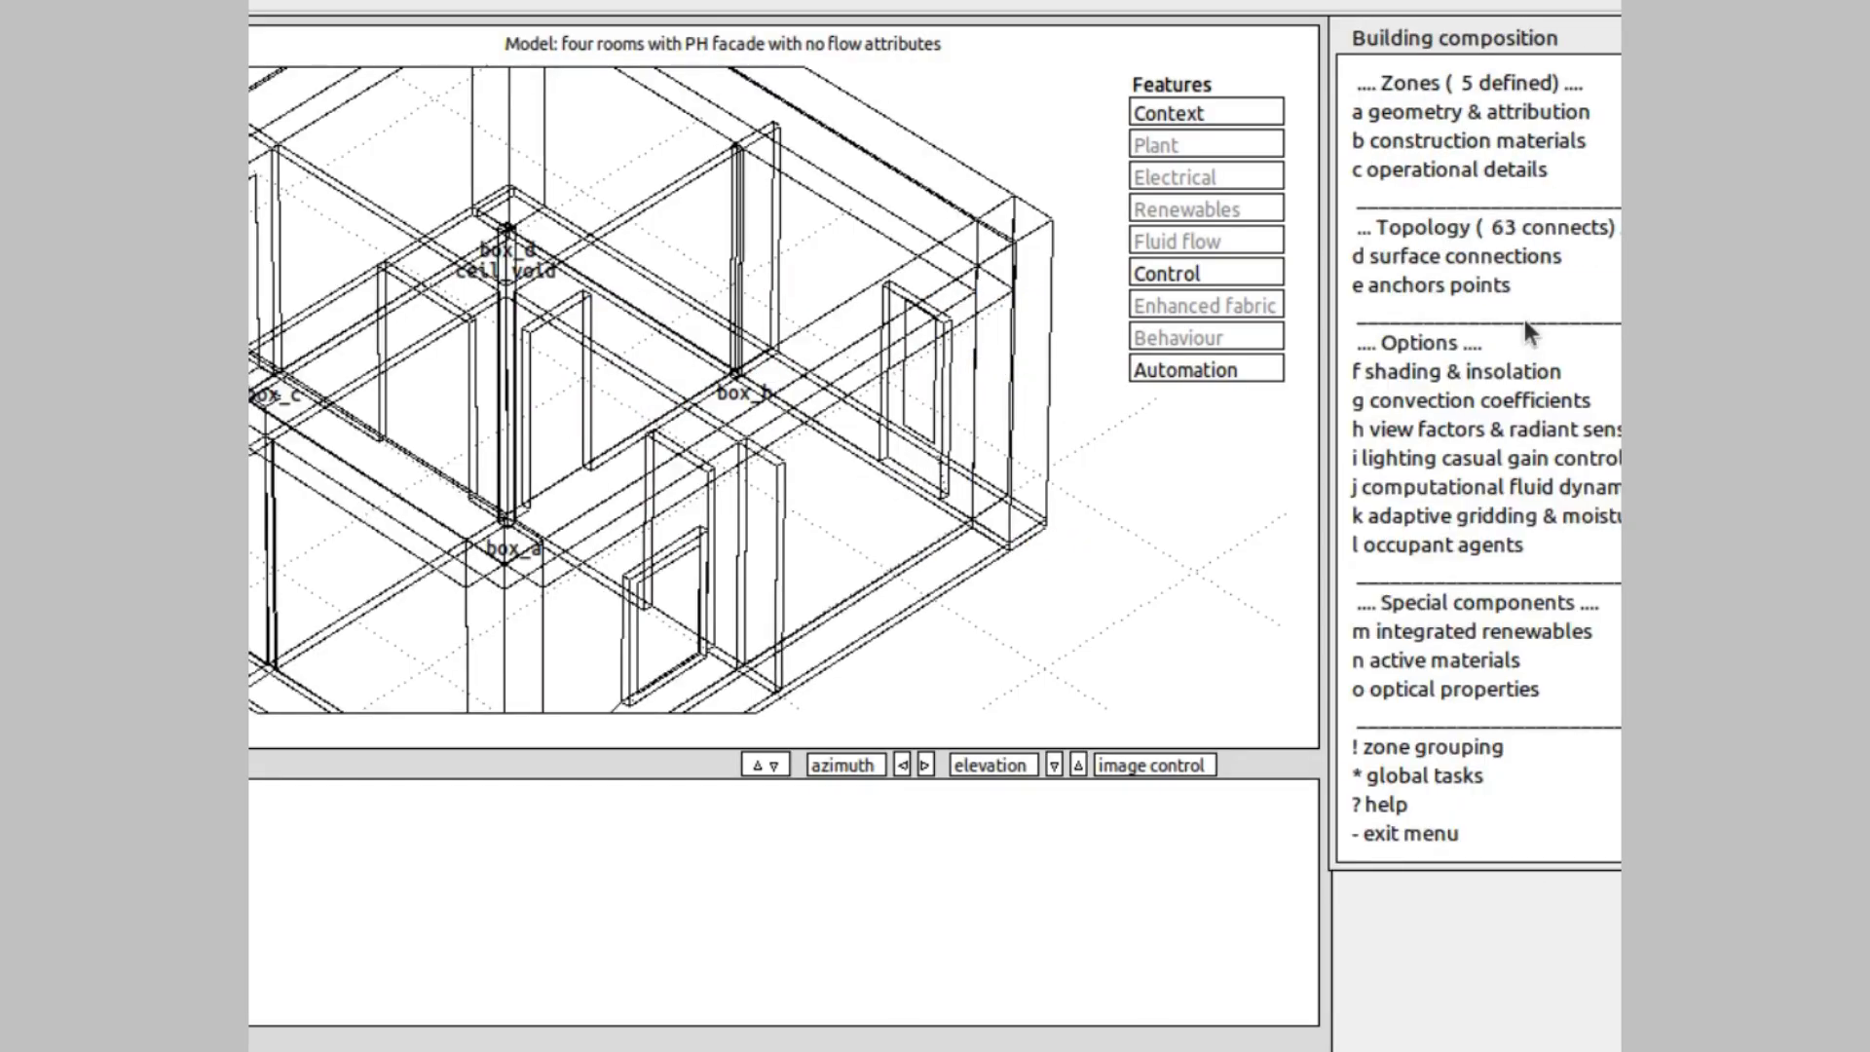
{"action": "left_click", "coordinate": [1423, 834]}
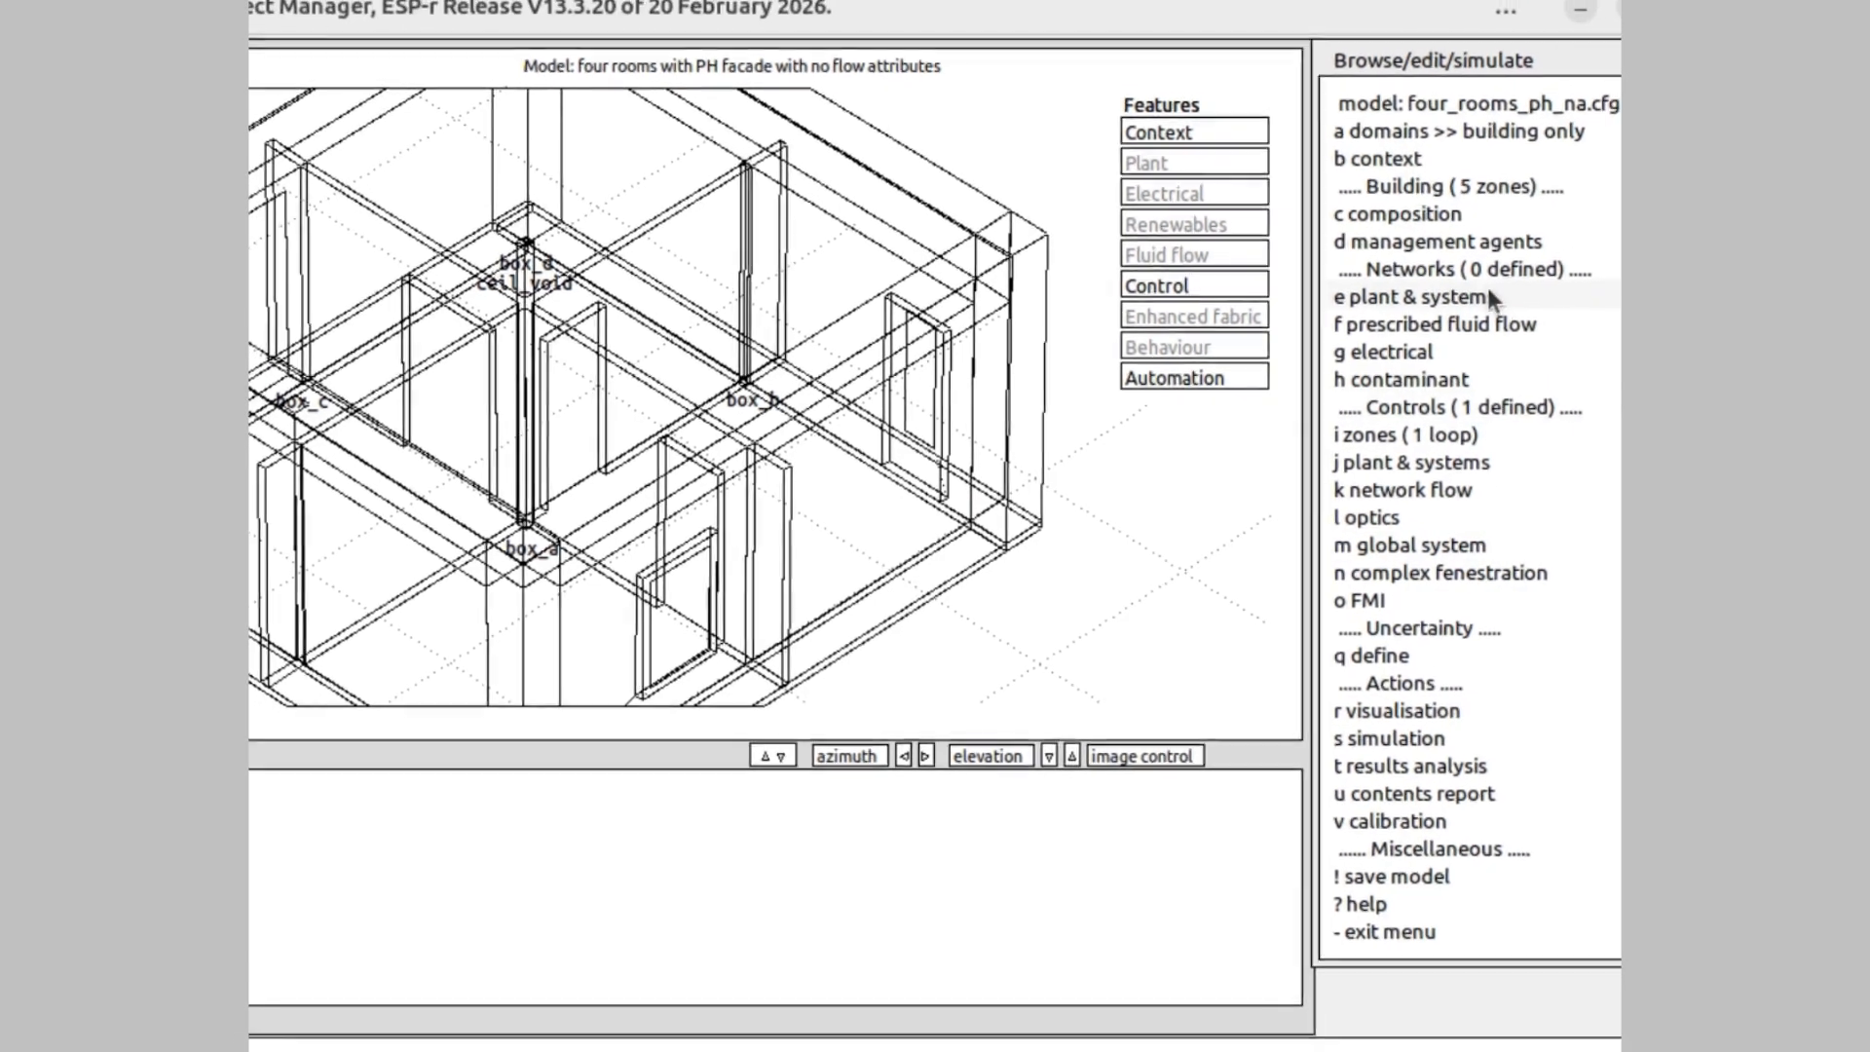
- Create a minimal flow network from a blower test, hosting the blower door on surface ext_door in zone box_b
{"action": "left_click", "coordinate": [1451, 327]}
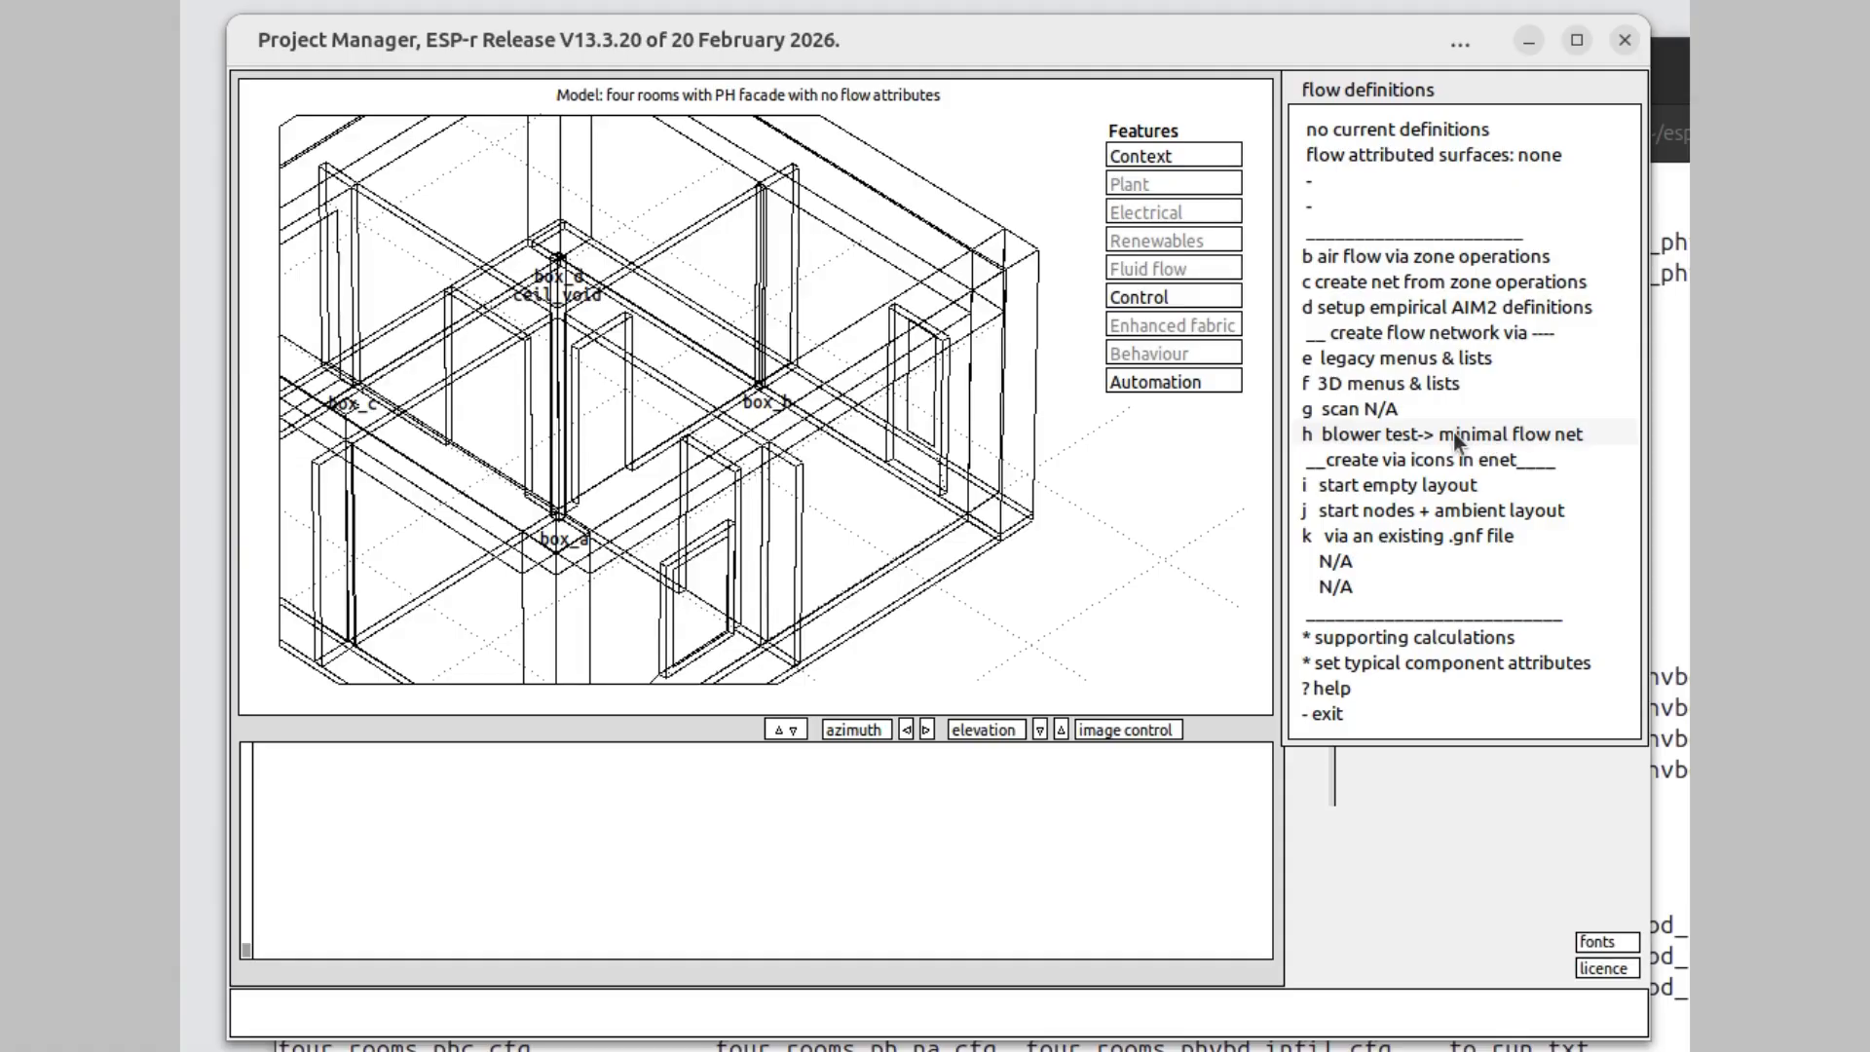
{"action": "scroll", "coordinate": [922, 550], "scroll_direction": "down", "scroll_amount": 5}
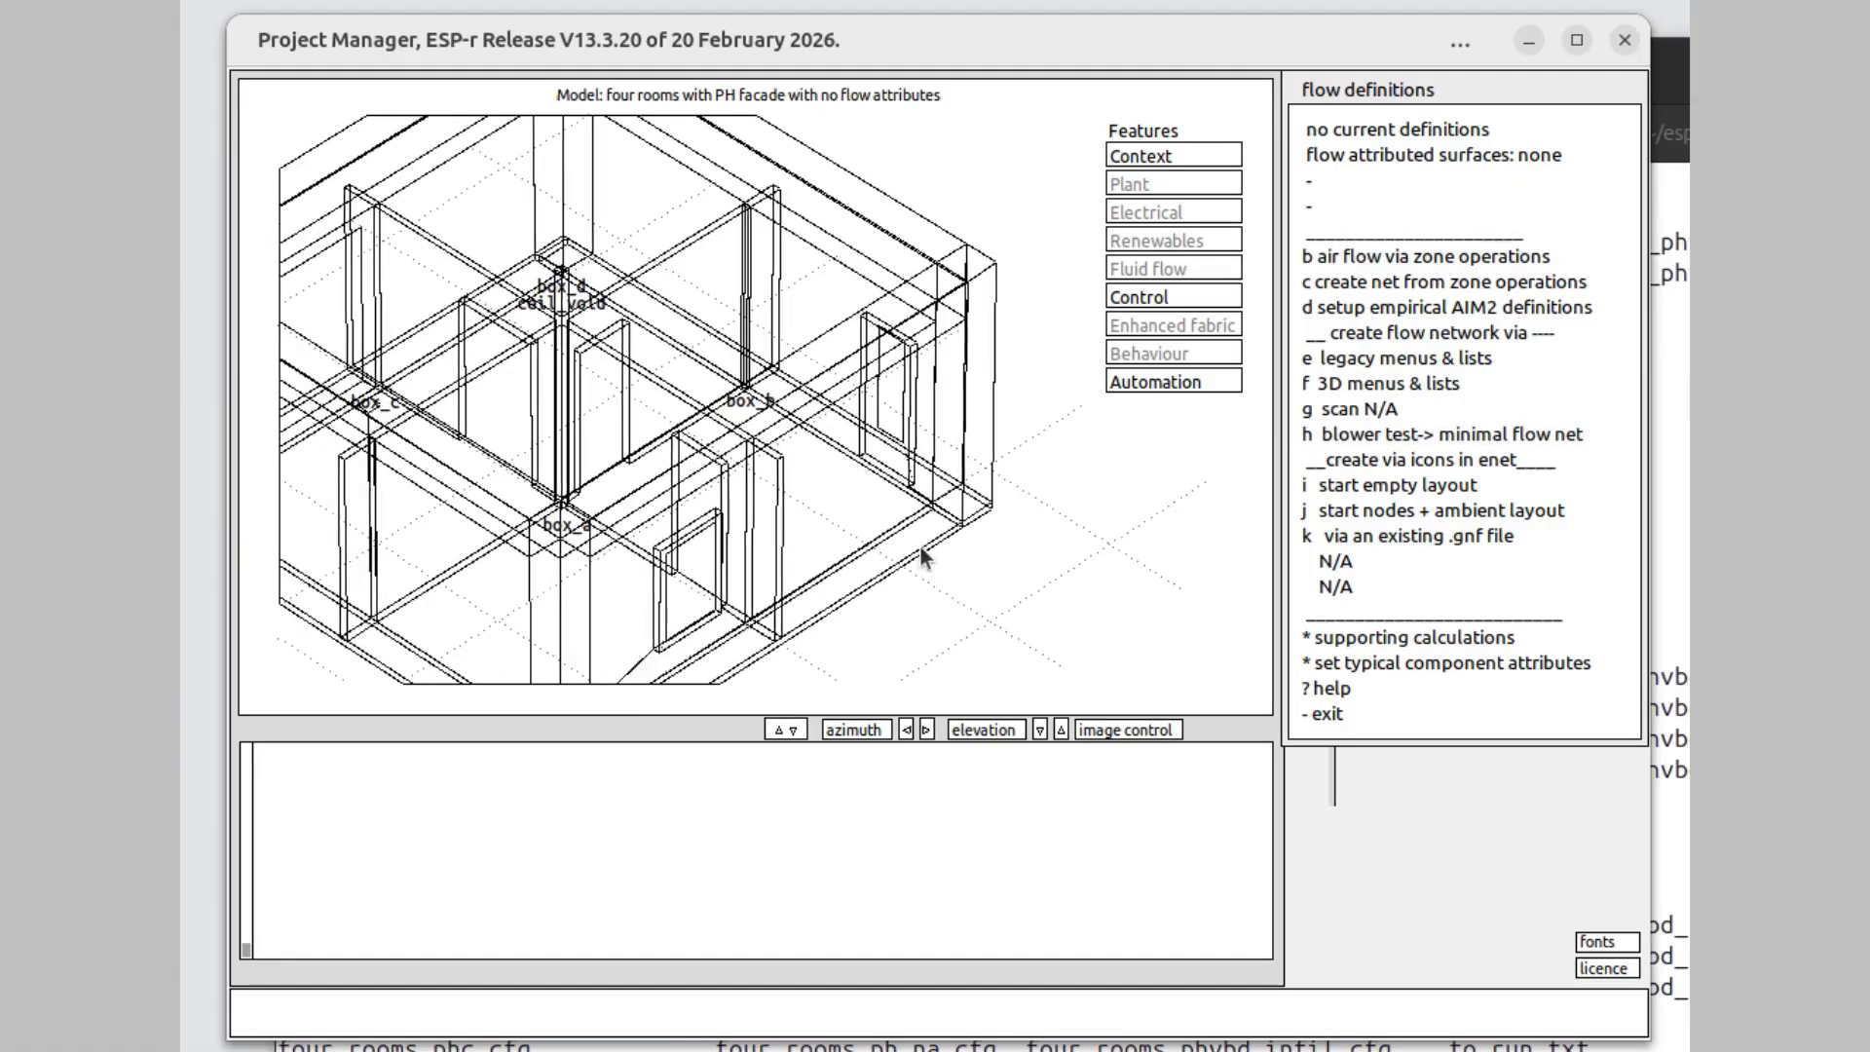
{"action": "left_click", "coordinate": [1510, 434]}
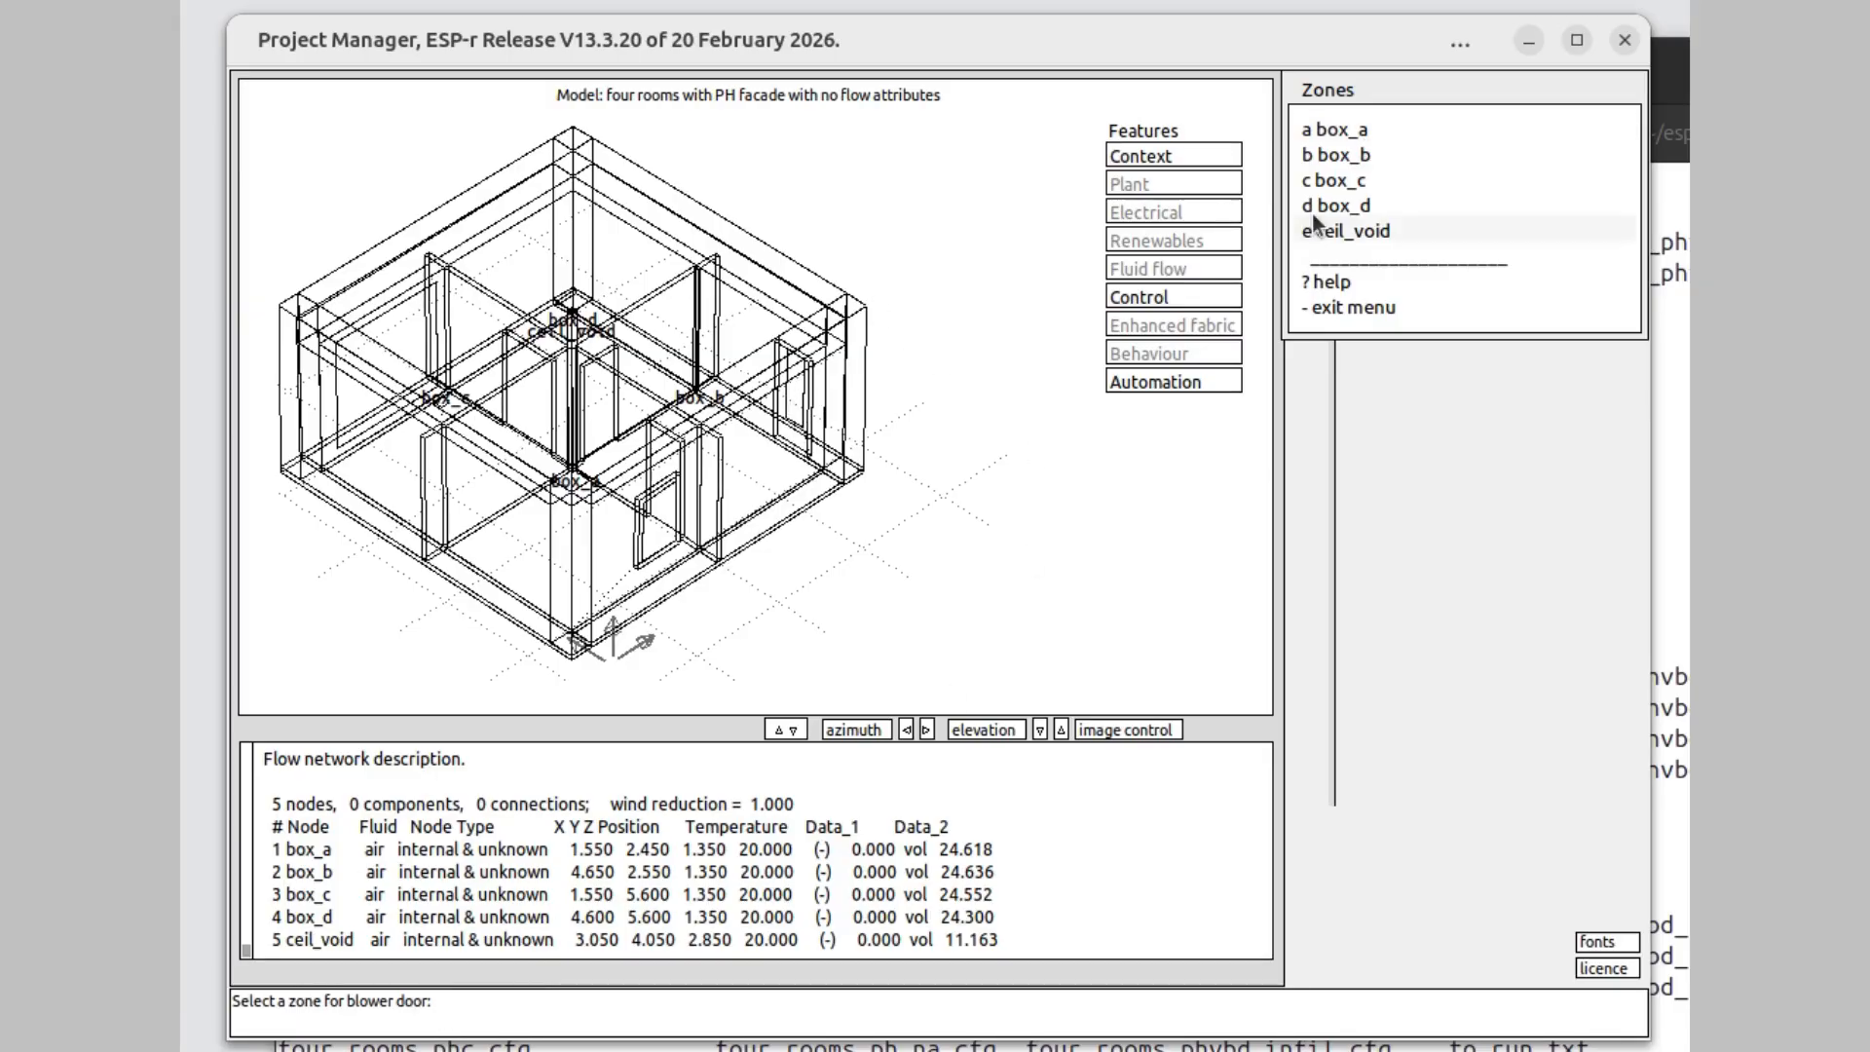
{"action": "left_click", "coordinate": [1380, 151]}
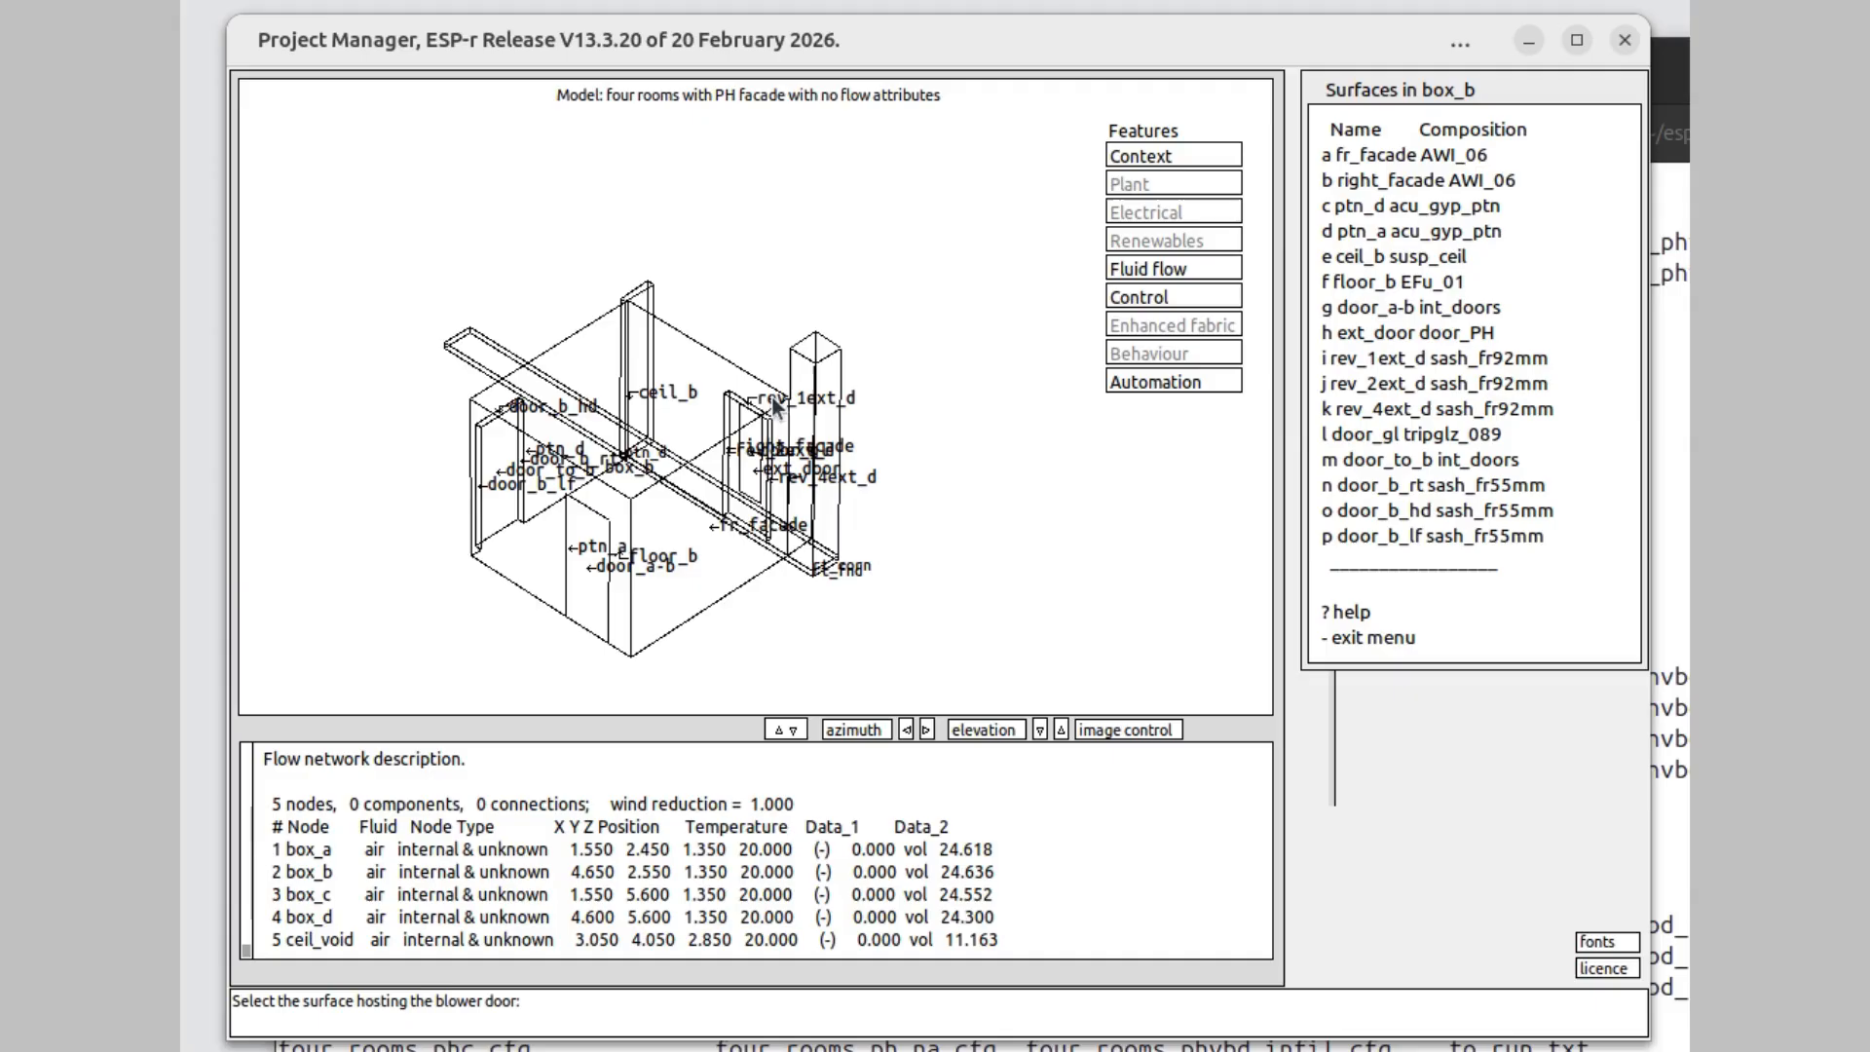
{"action": "left_click", "coordinate": [1443, 330]}
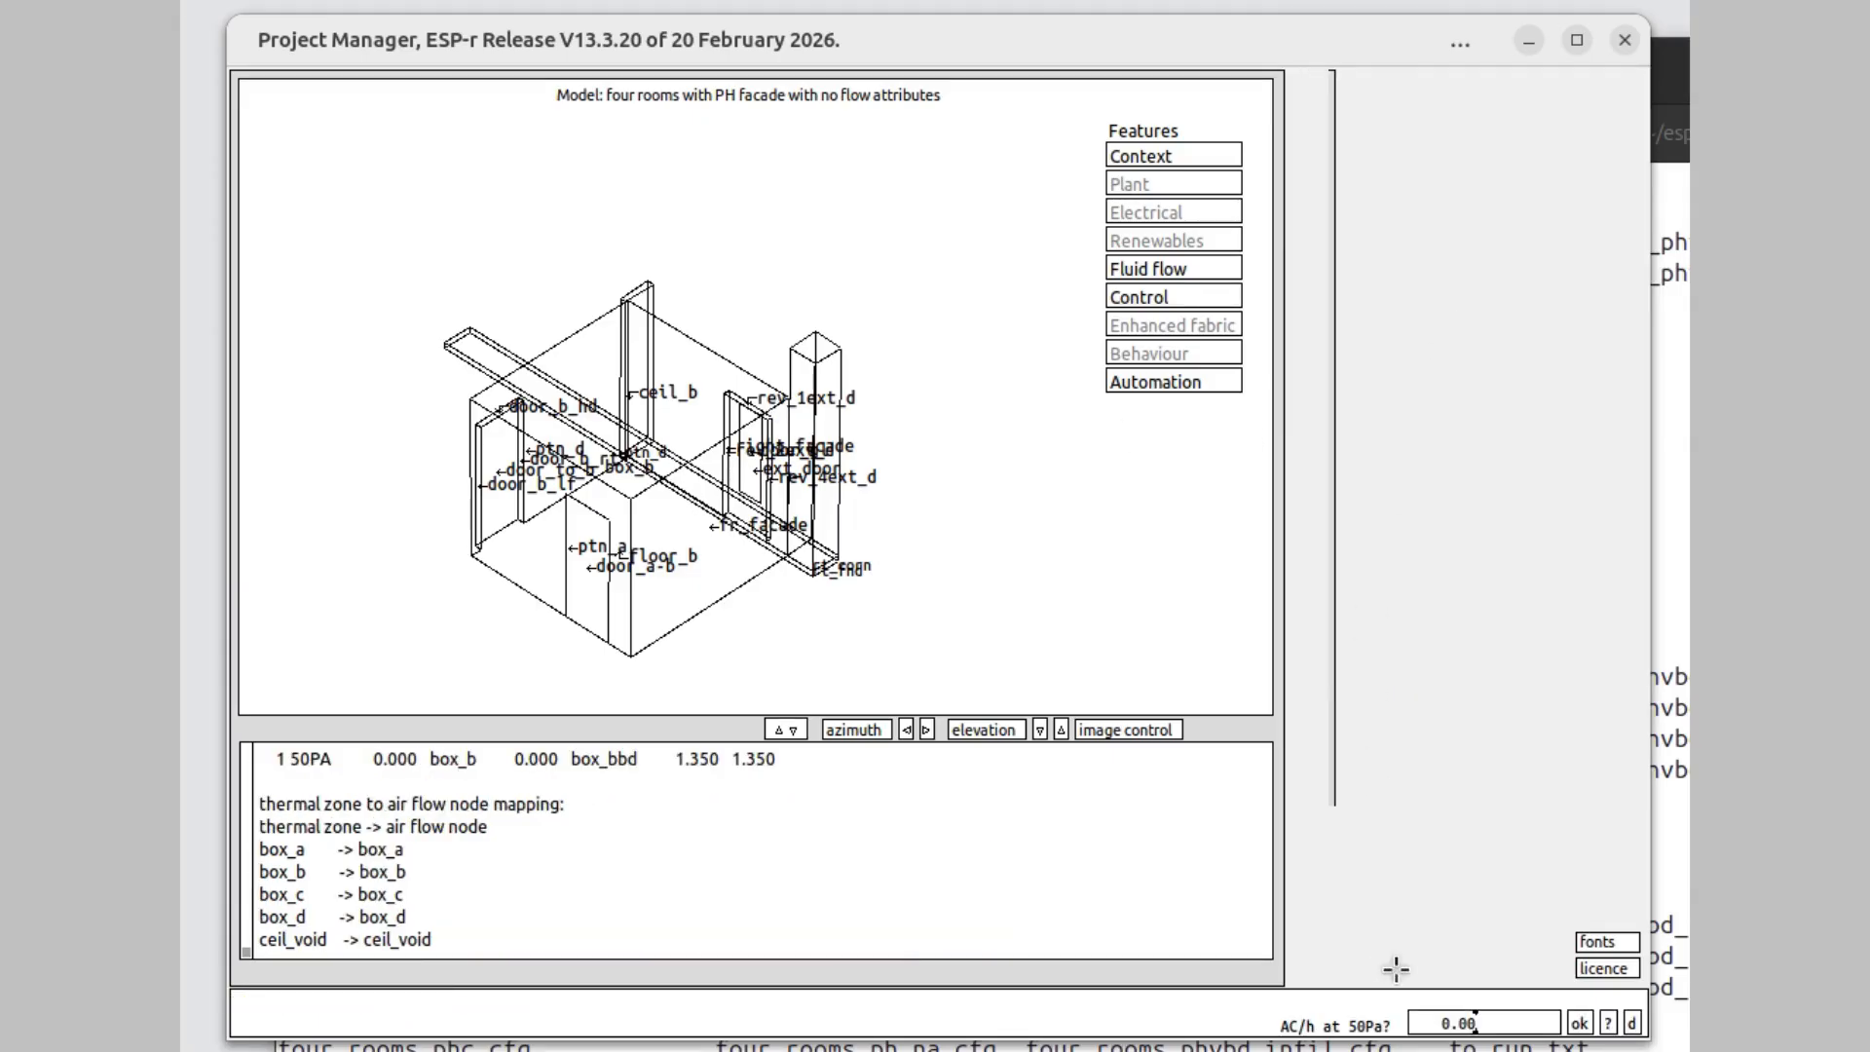
- Set the blower test air change rate at 50 Pa to 1.2 AC/h
{"action": "left_click", "coordinate": [1449, 1022]}
{"action": "type", "text": "1"}
{"action": "key", "text": "Right"}
{"action": "key", "text": "Right"}
{"action": "left_click", "coordinate": [1577, 1021]}
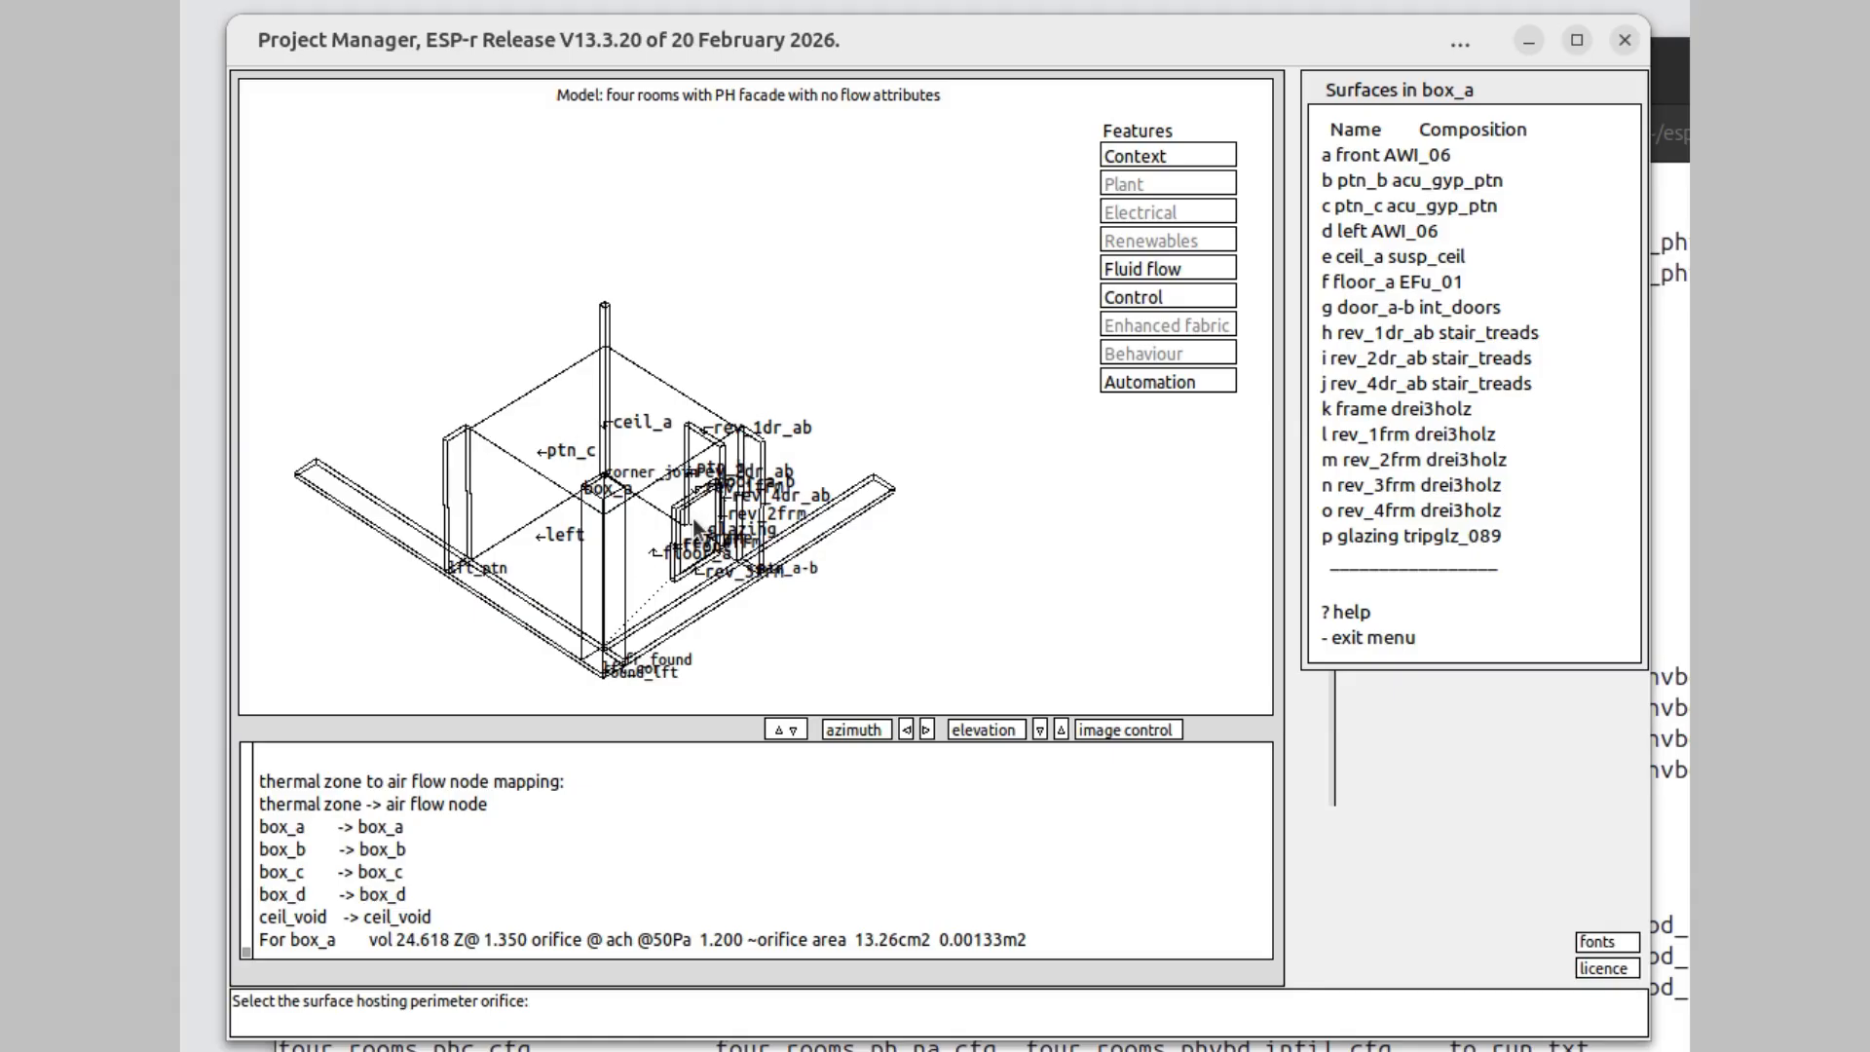
- Host the perimeter orifices on glazing in box_a, fr_facade in box_b, glazing in box_c, right_fac in box_d and back in ceil_void
{"action": "left_click", "coordinate": [1423, 535]}
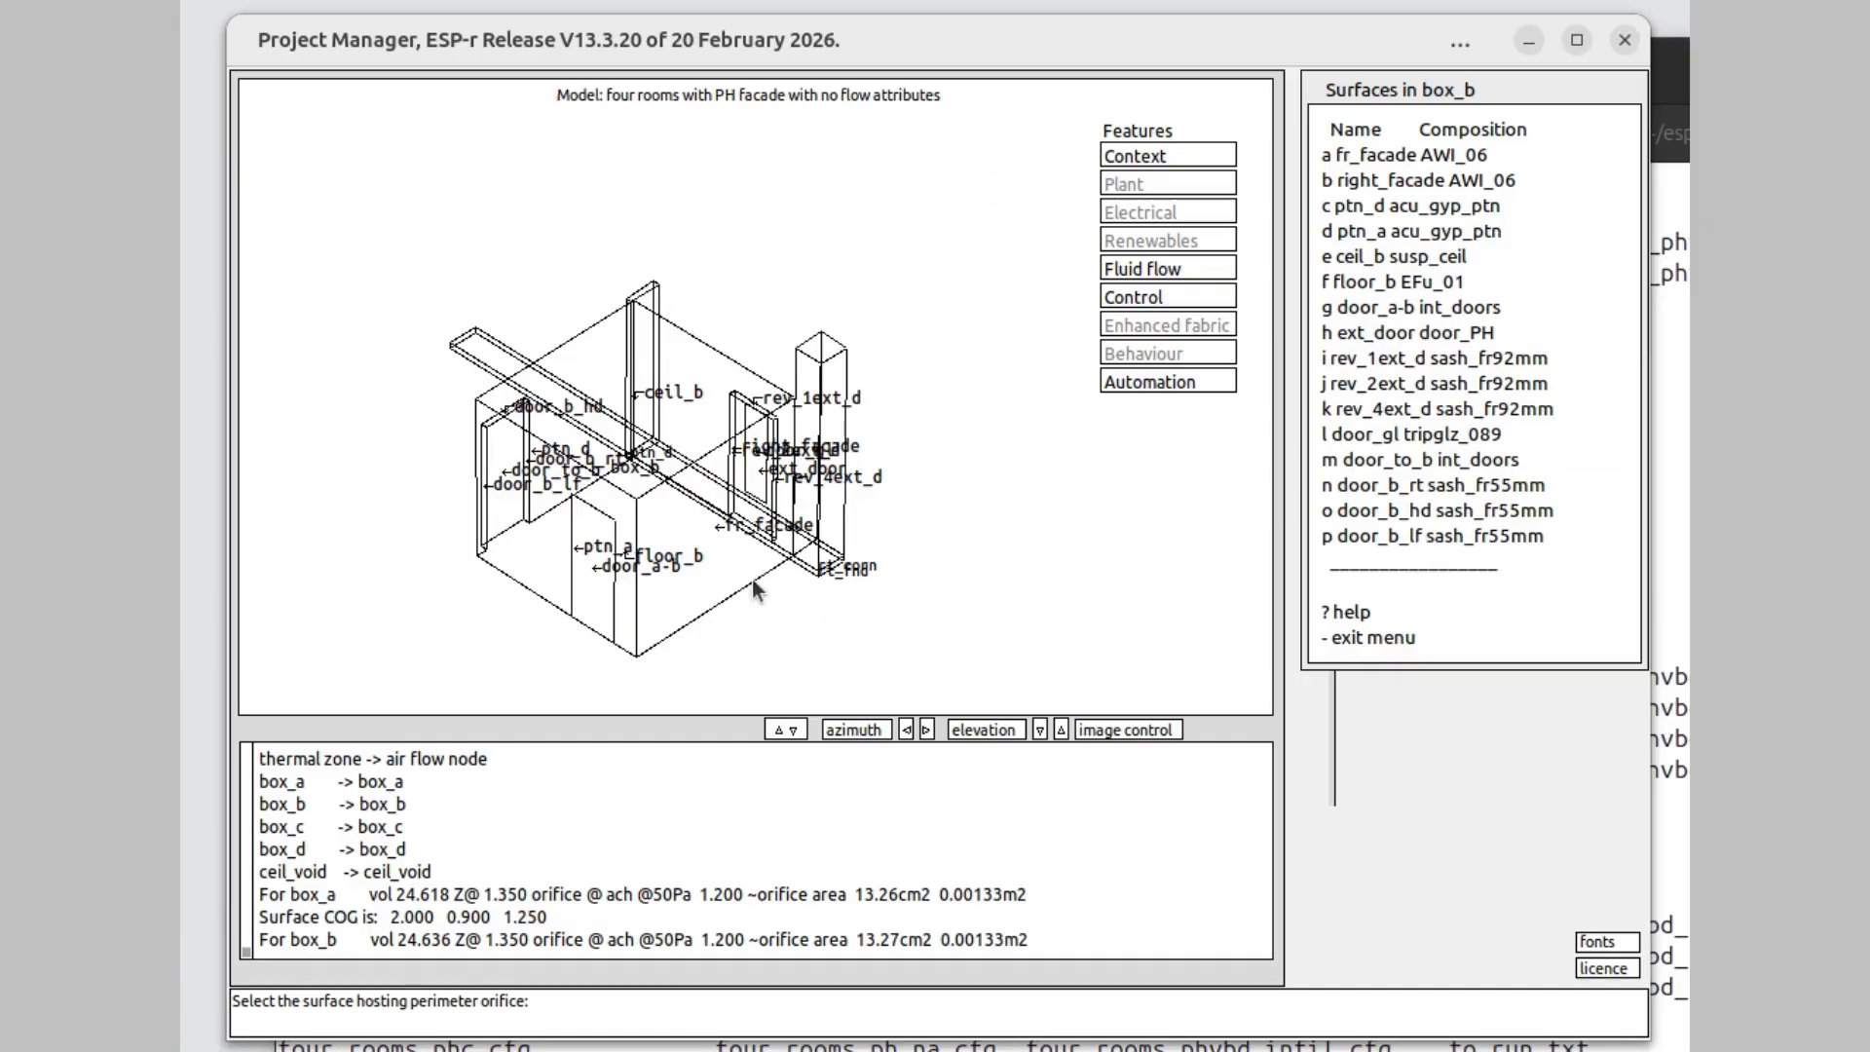
{"action": "left_click", "coordinate": [1439, 155]}
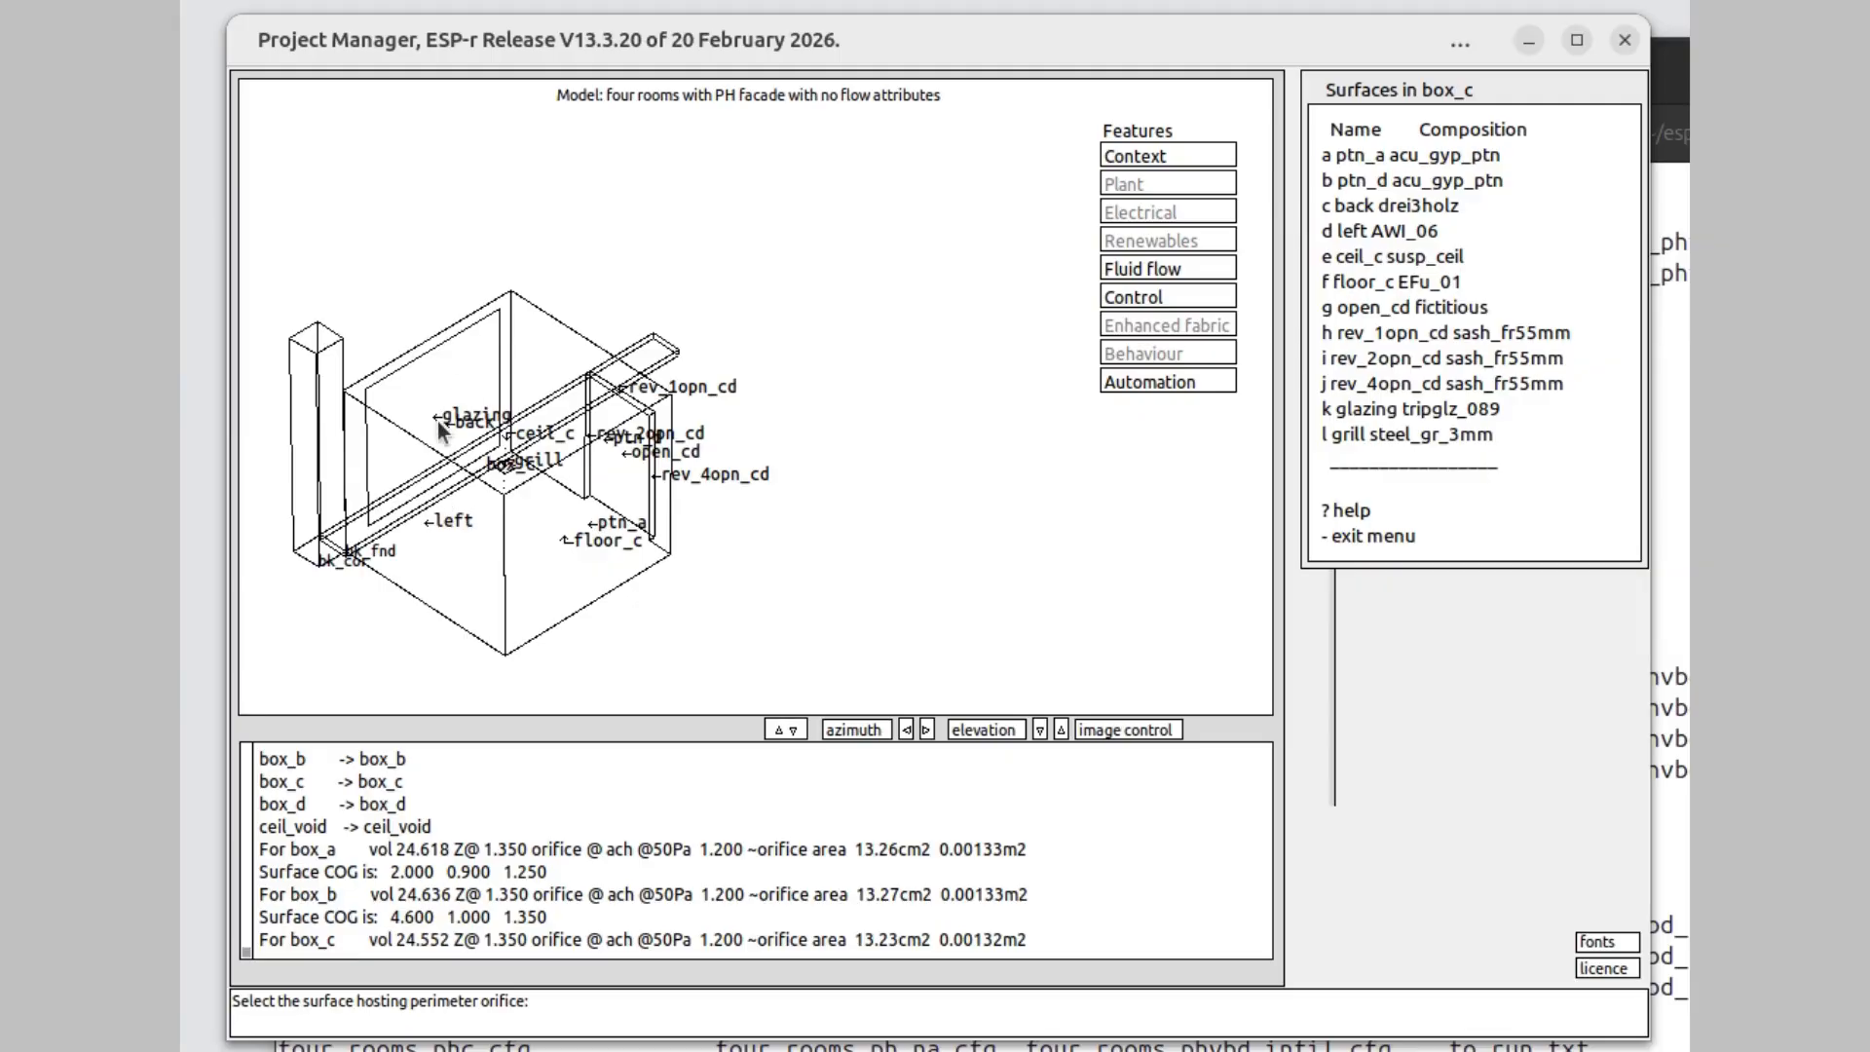
{"action": "left_click", "coordinate": [1439, 407]}
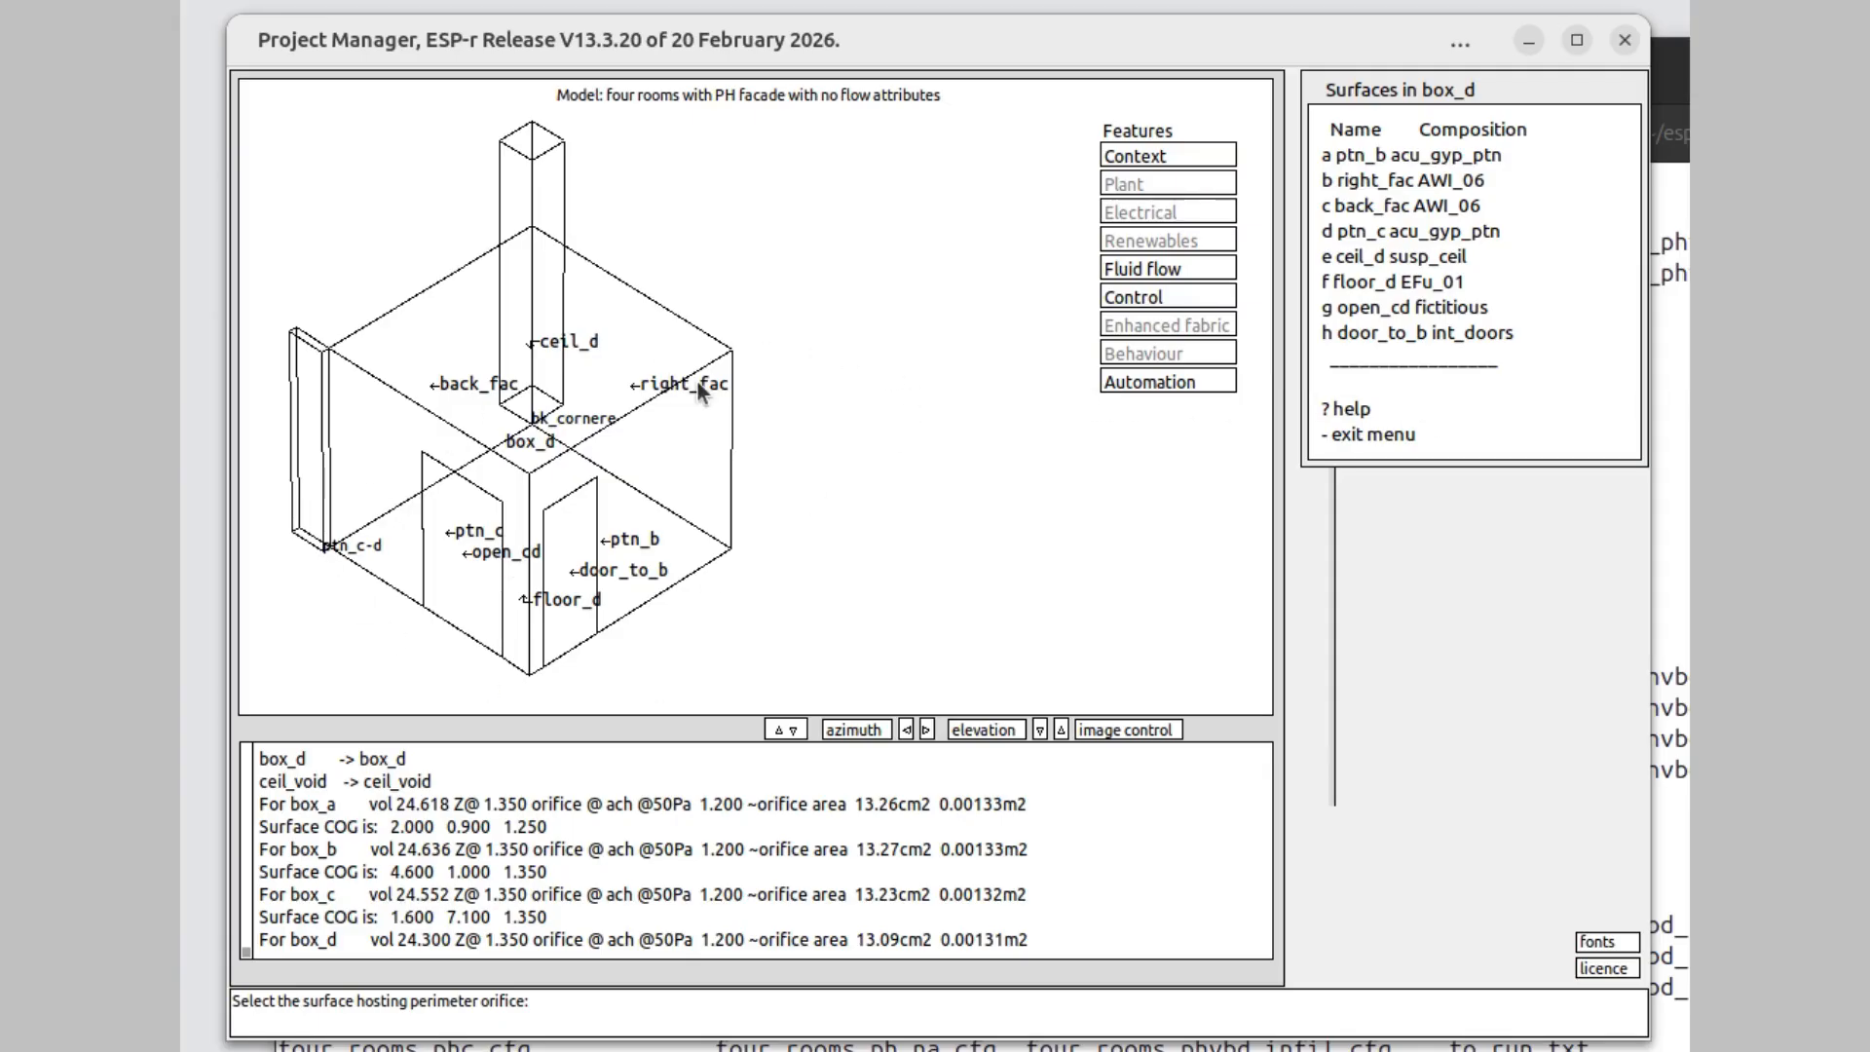
{"action": "left_click", "coordinate": [1438, 177]}
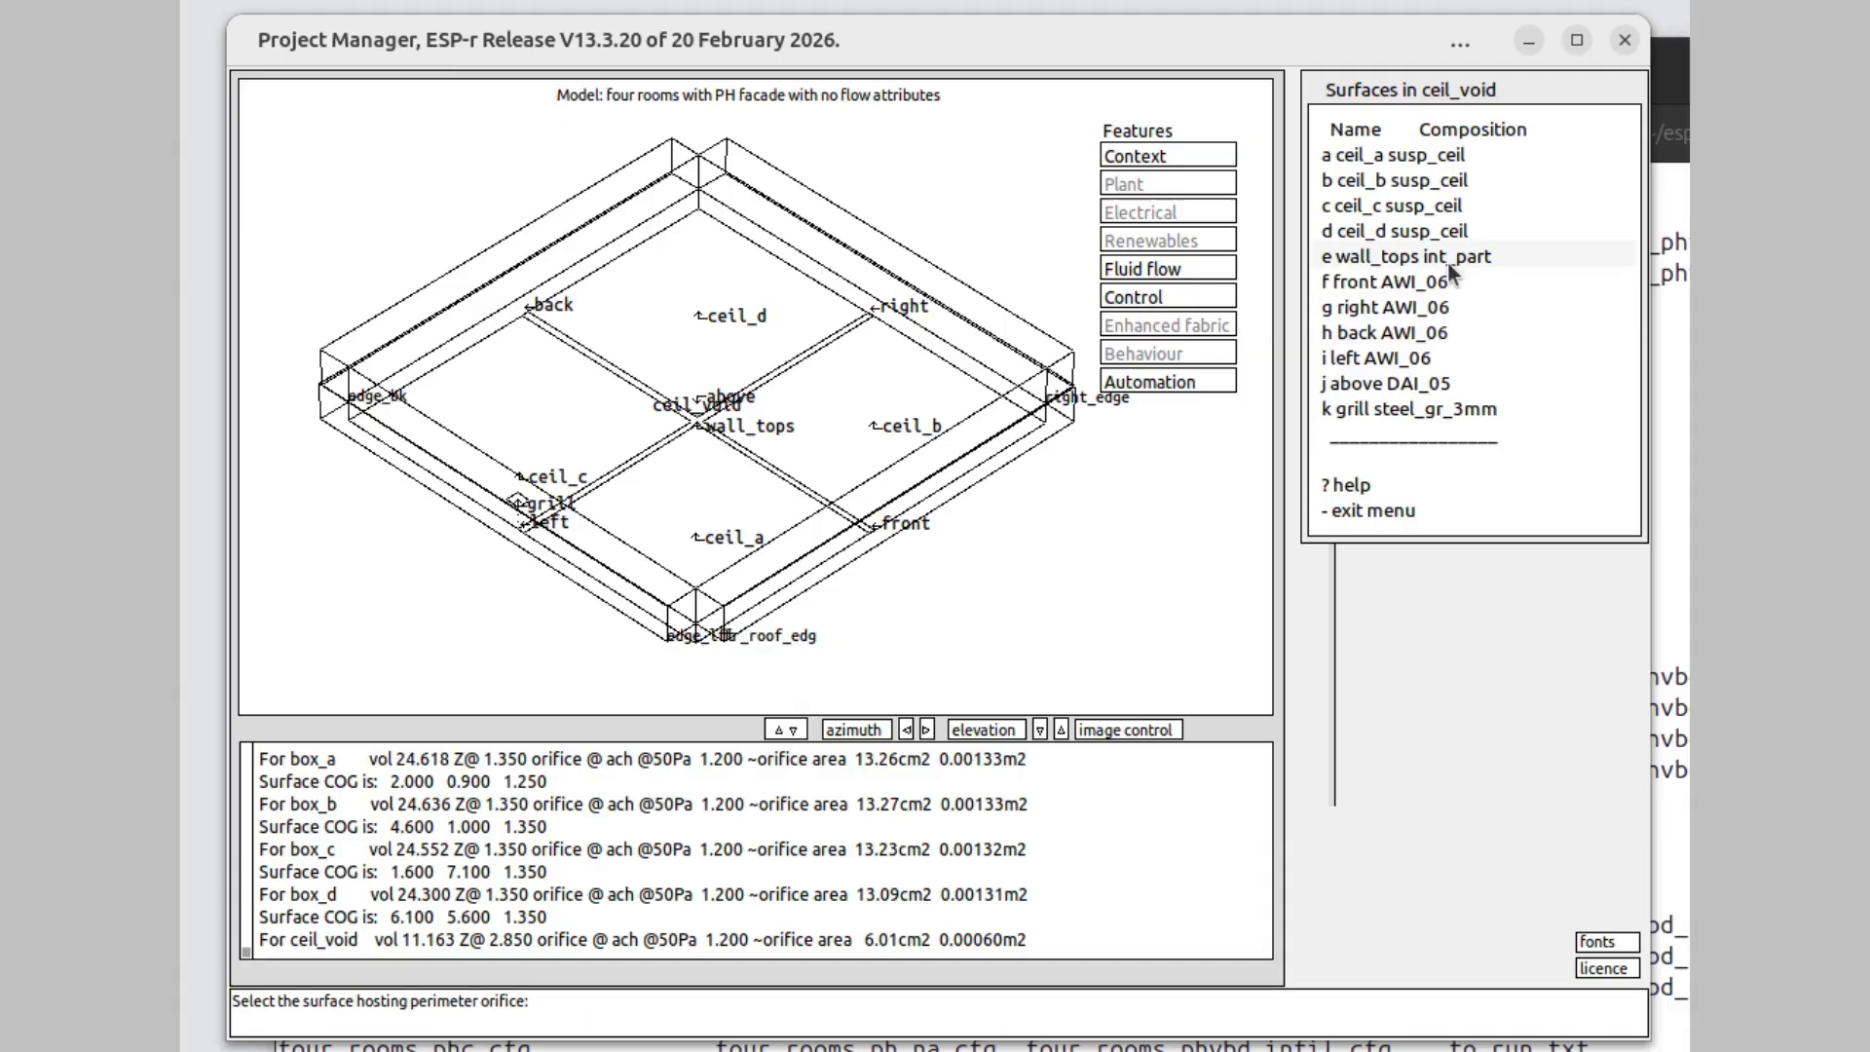
{"action": "left_click", "coordinate": [1415, 332]}
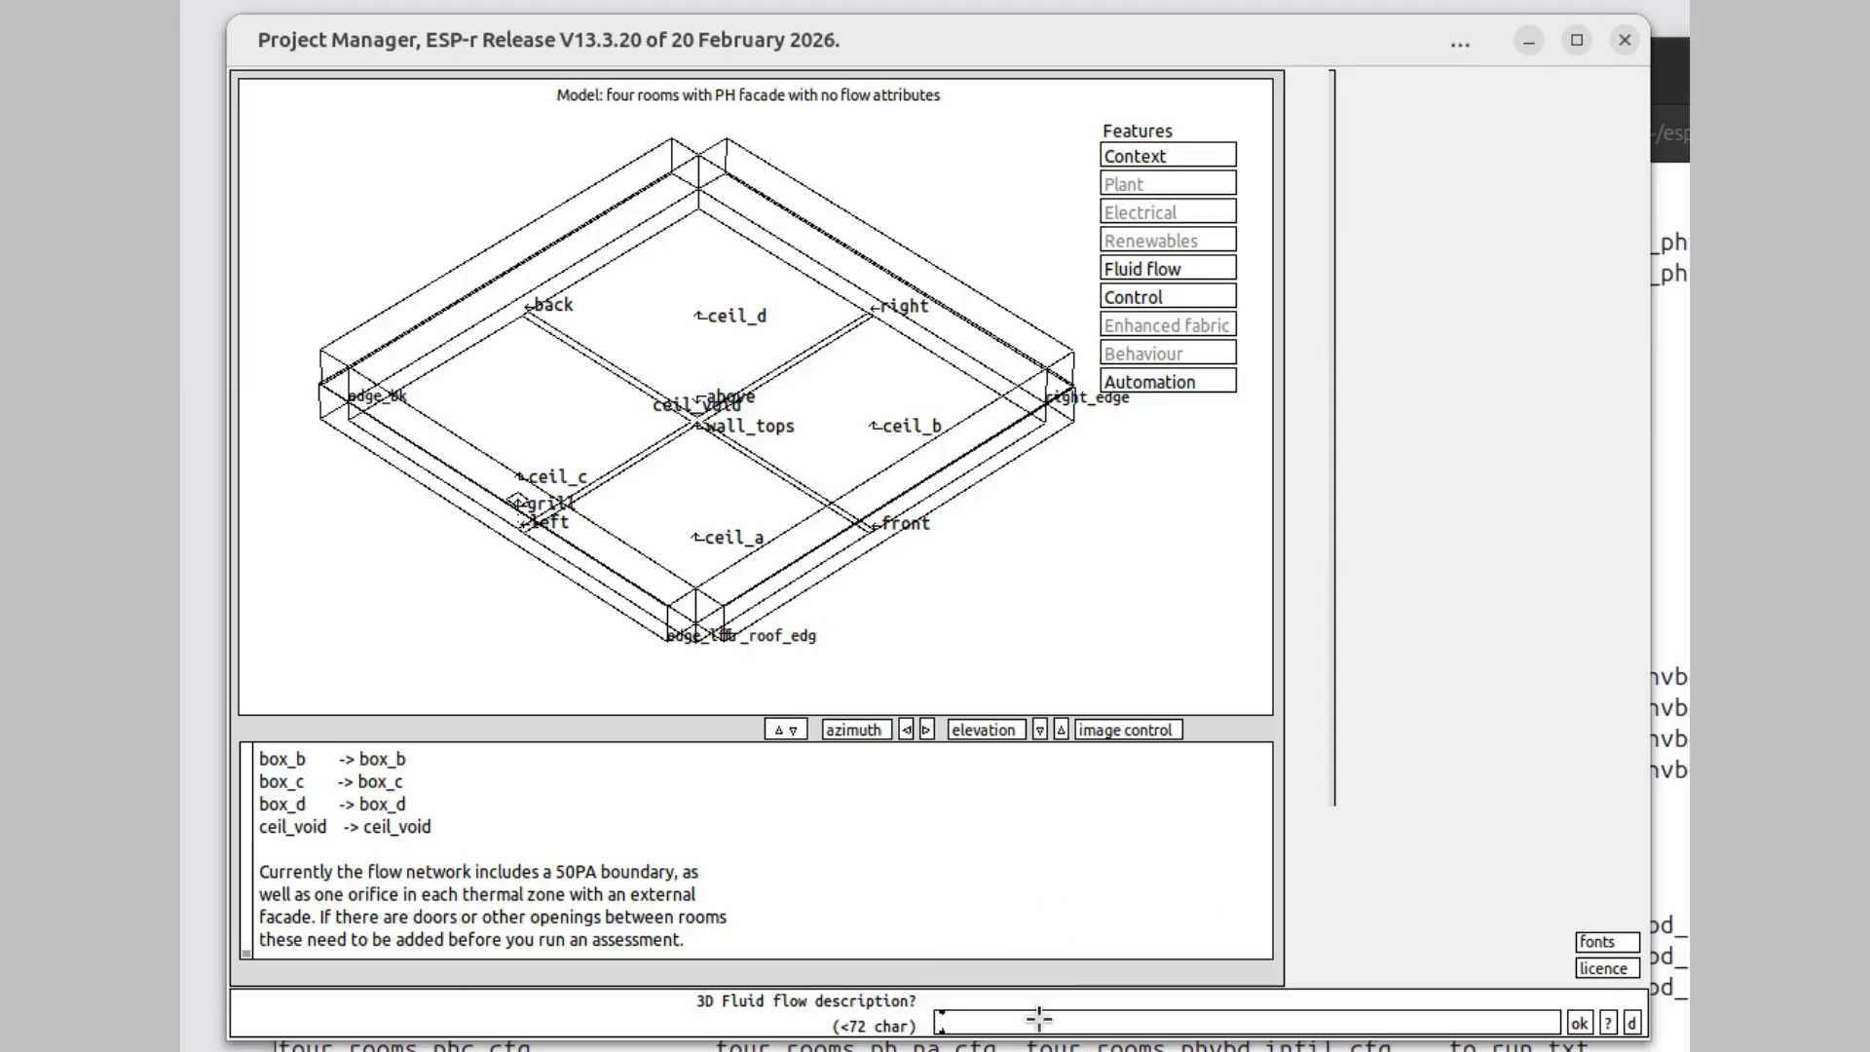
- Describe the flow network as "perimeter orifices for 1.2ach at 50PA" and preview it with full node and component names
{"action": "type", "text": "perimeter orifices for 1.2ach at 50PA"}
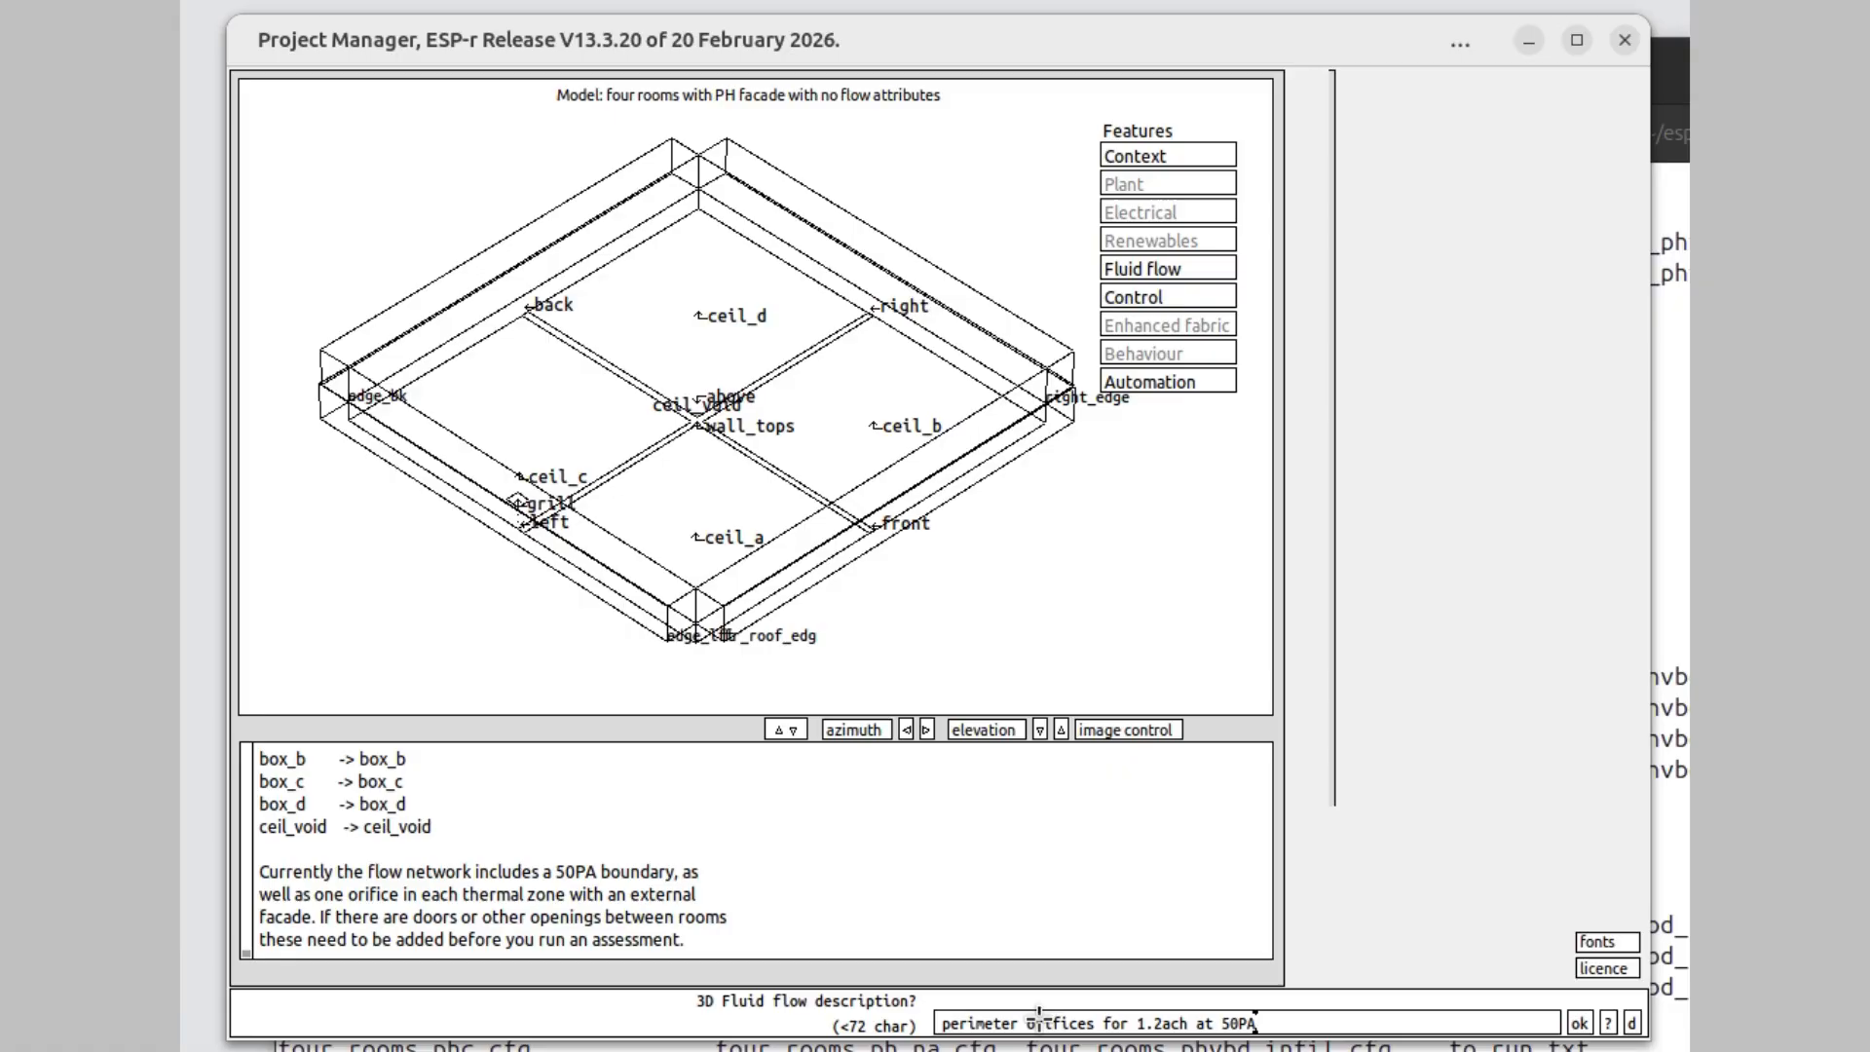
{"action": "left_click", "coordinate": [1579, 1022]}
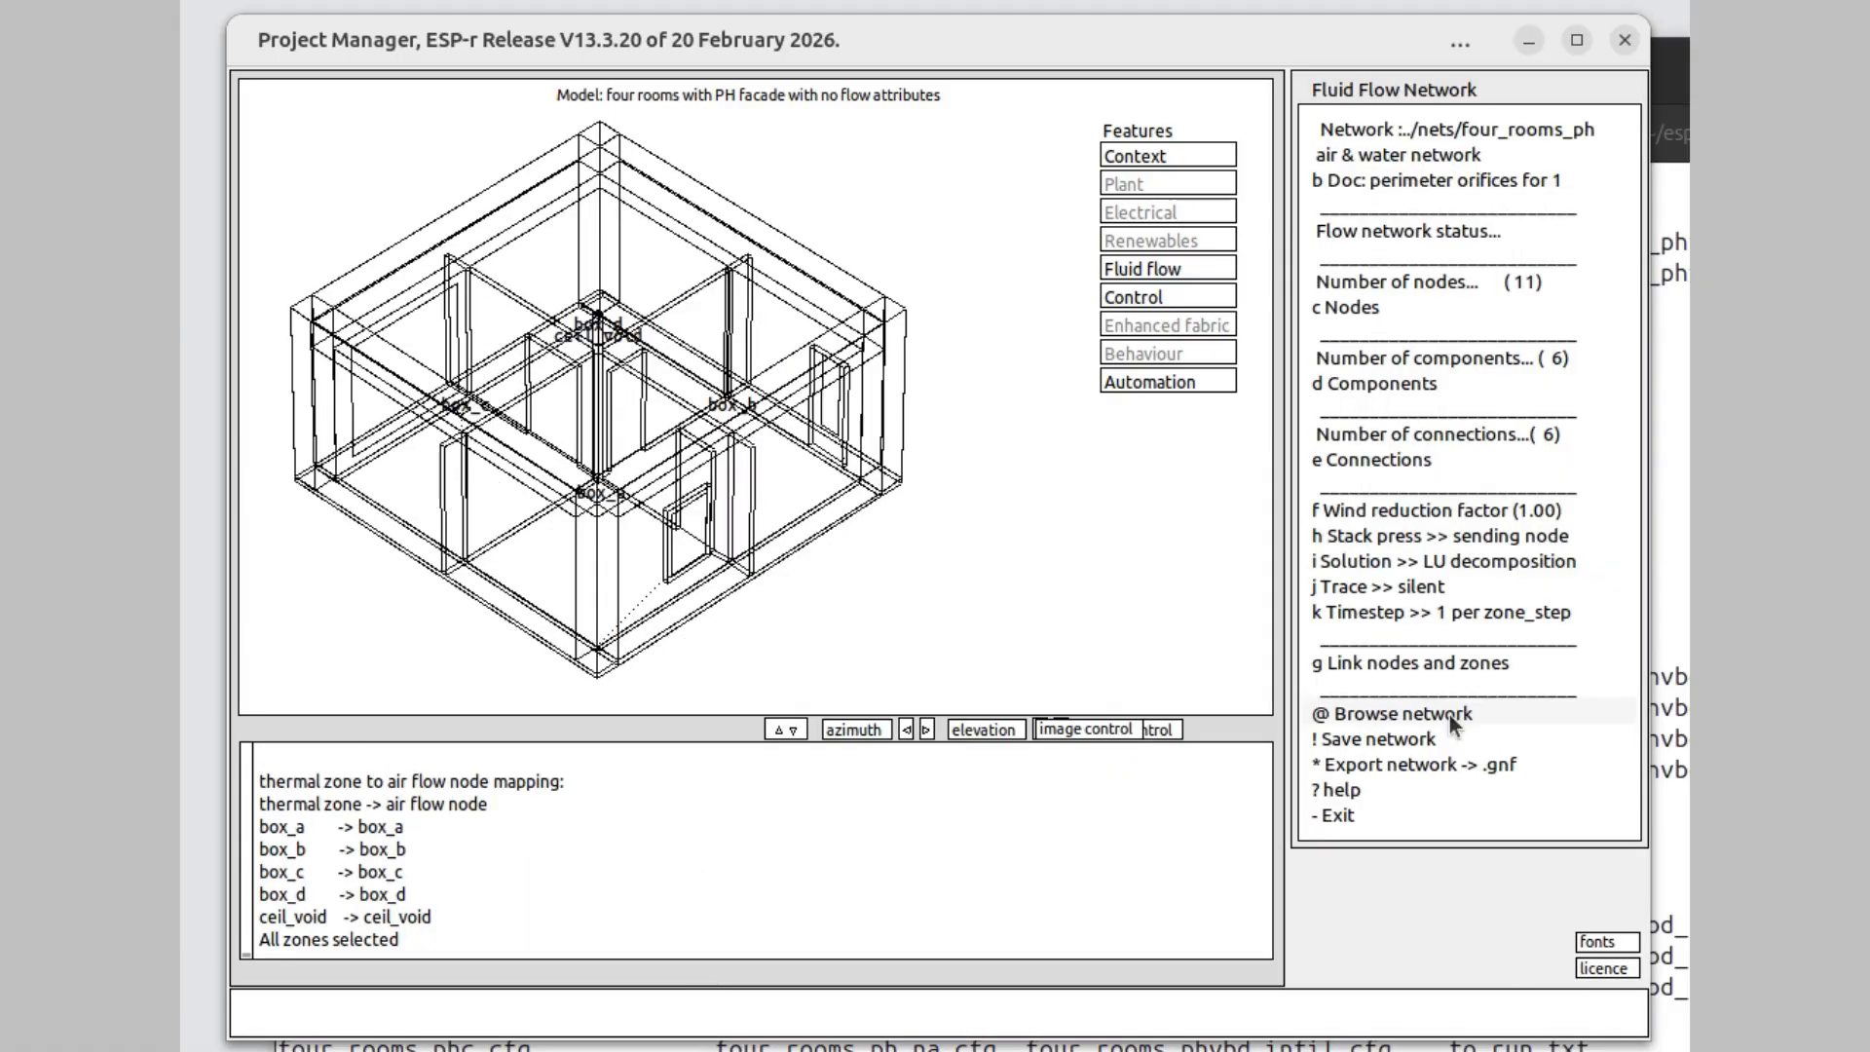
{"action": "left_click", "coordinate": [1451, 716]}
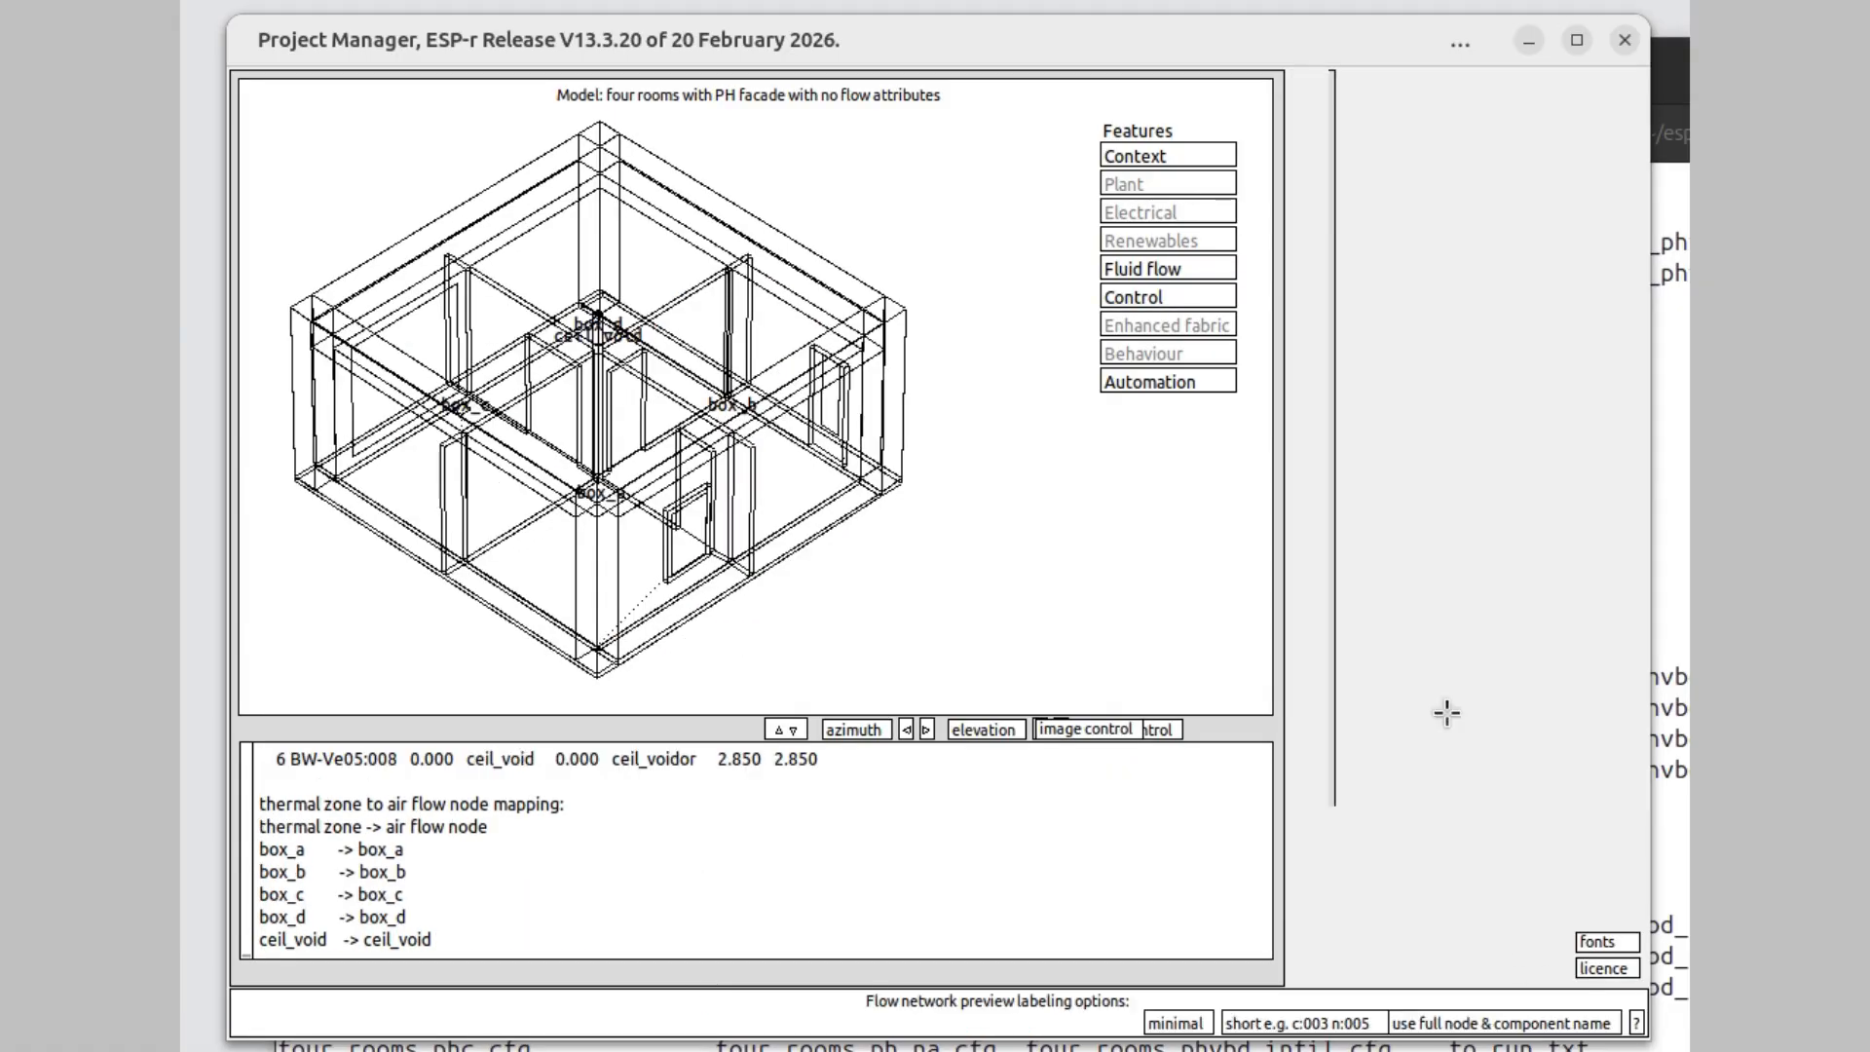
{"action": "left_click", "coordinate": [1444, 1020]}
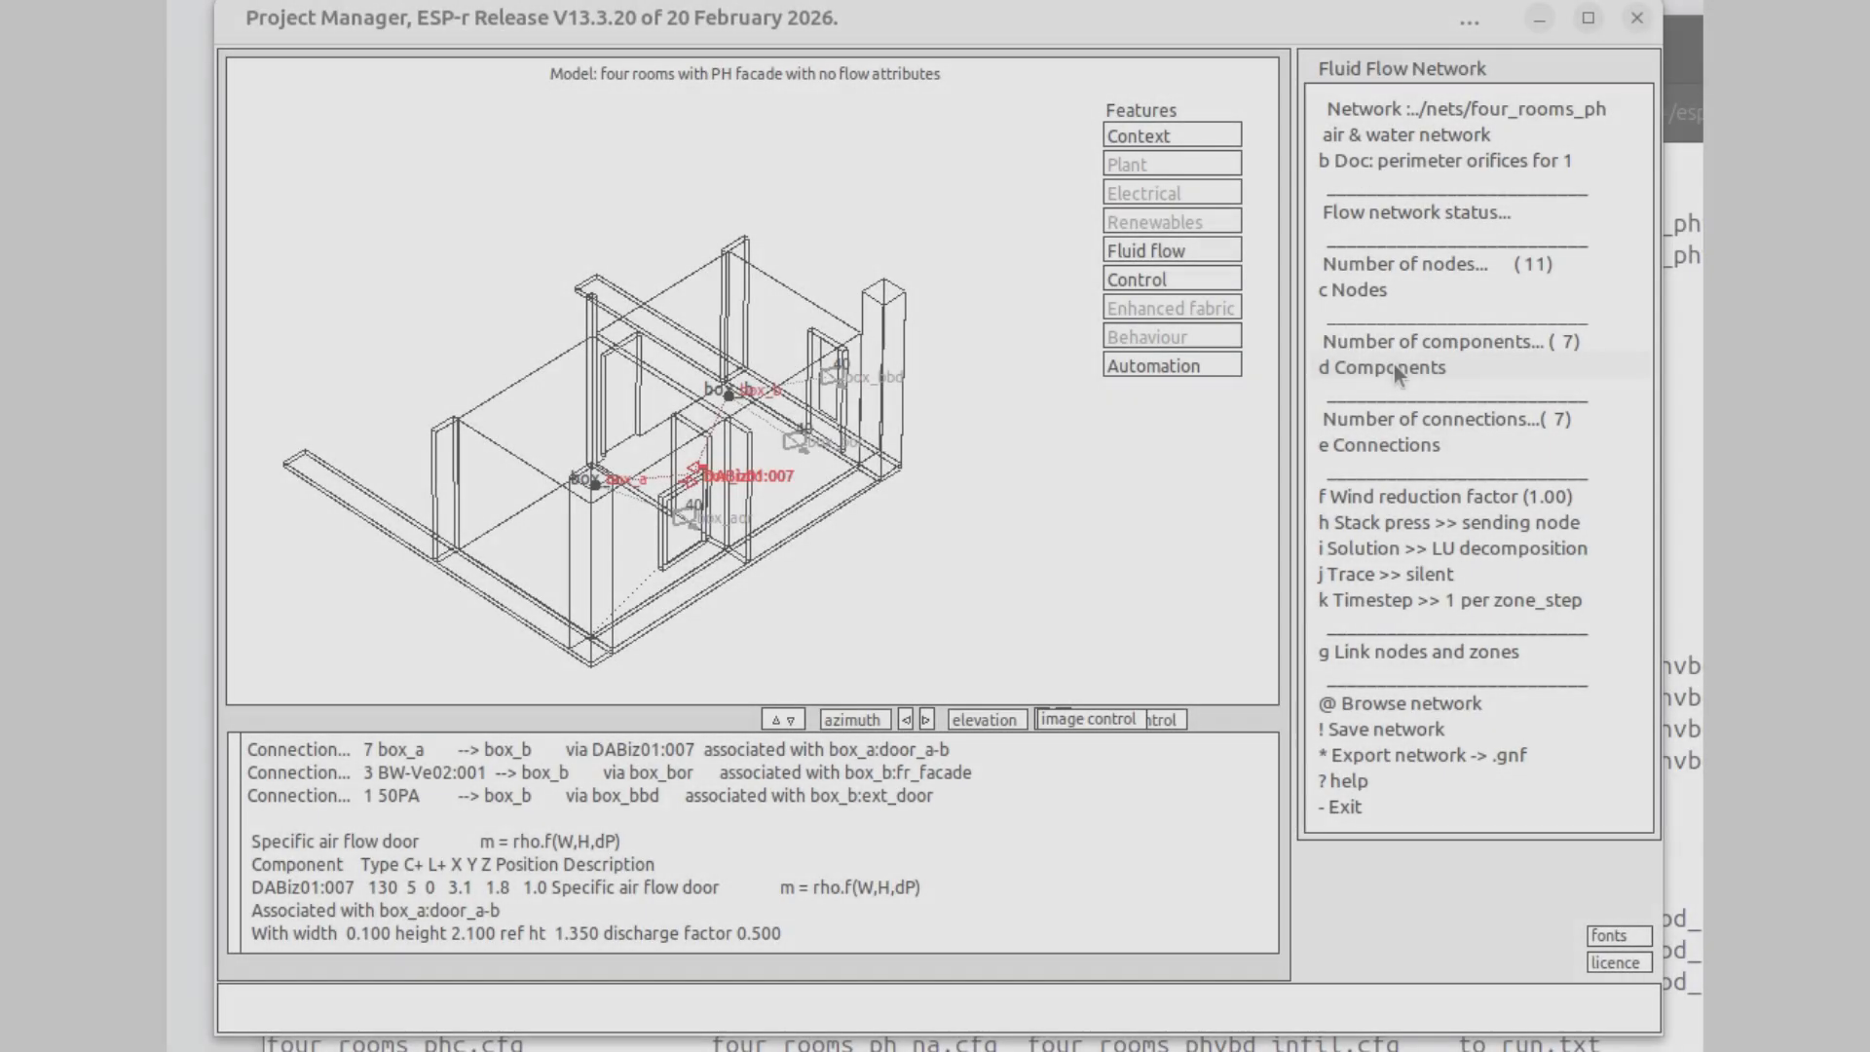
- Add a new flow component named door_b_d to the network
{"action": "left_click", "coordinate": [1394, 364]}
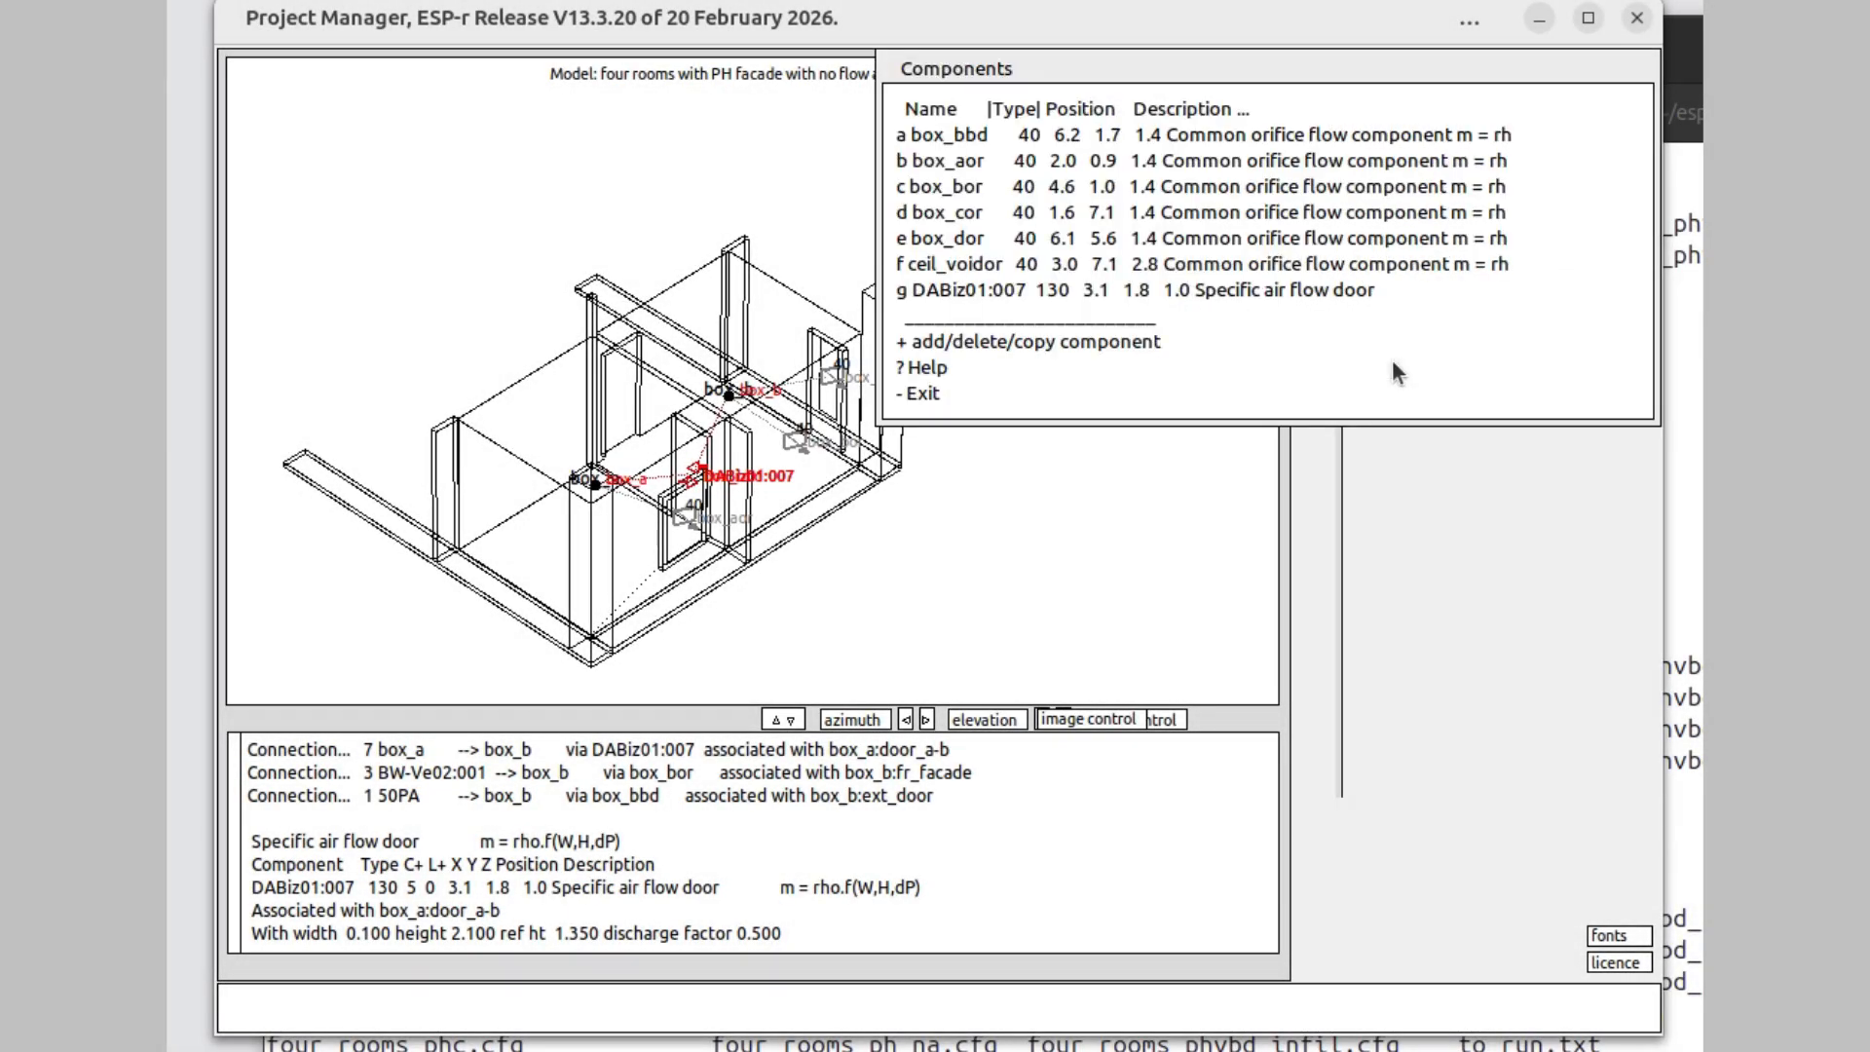
{"action": "left_click", "coordinate": [1030, 336]}
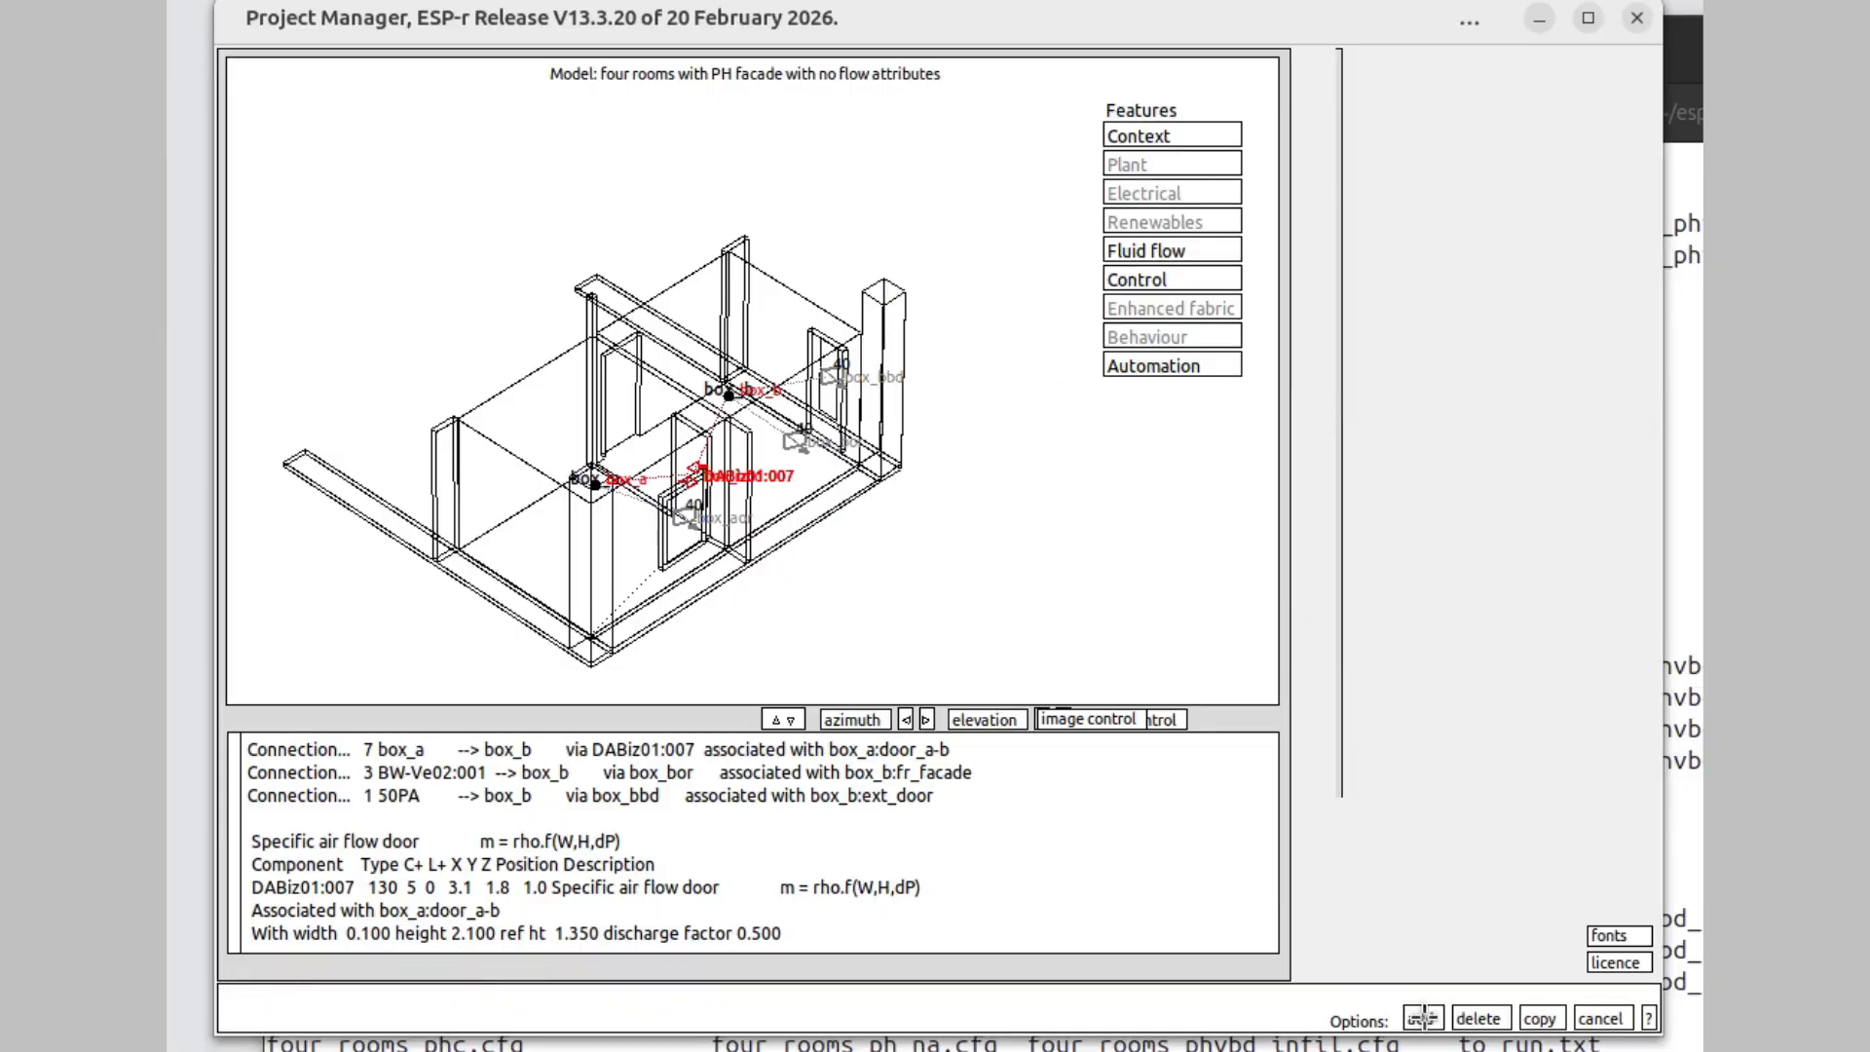
{"action": "left_click", "coordinate": [1422, 1018]}
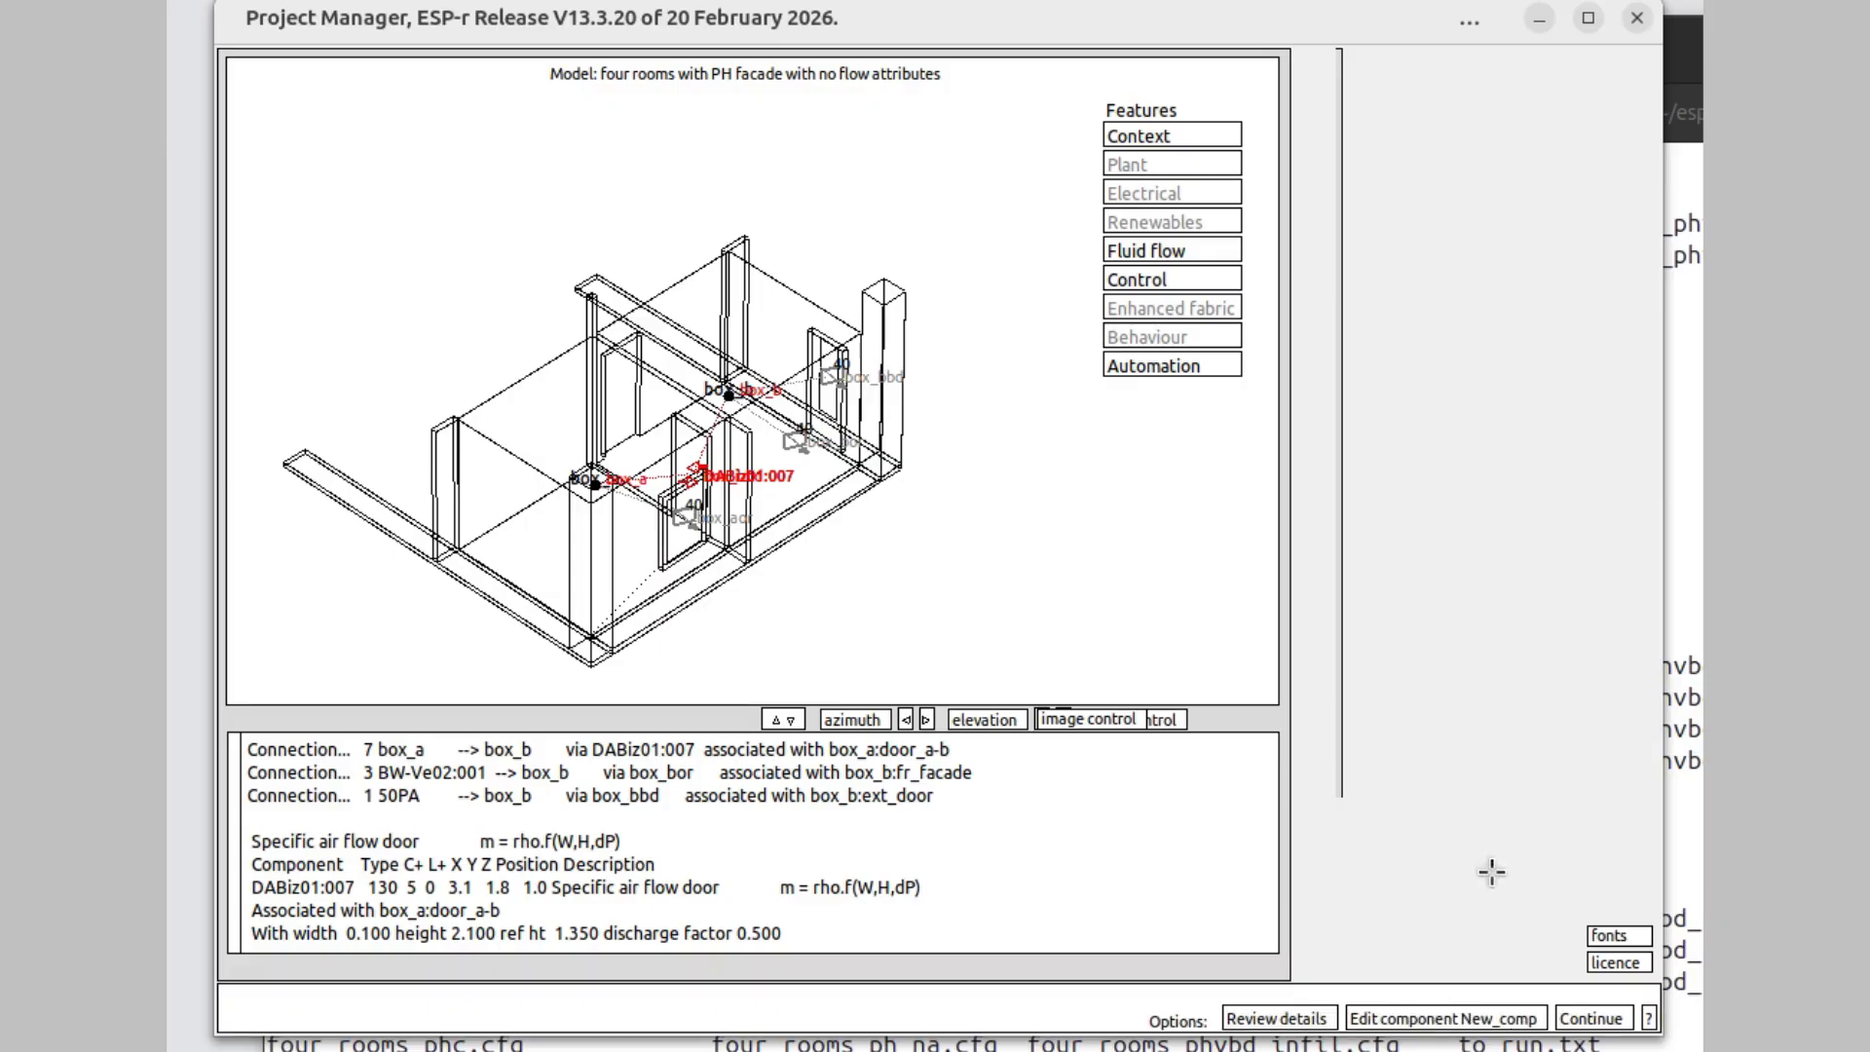
{"action": "left_click", "coordinate": [1401, 1017]}
{"action": "key", "text": "BackSpace"}
{"action": "key", "text": "BackSpace"}
{"action": "key", "text": "BackSpace"}
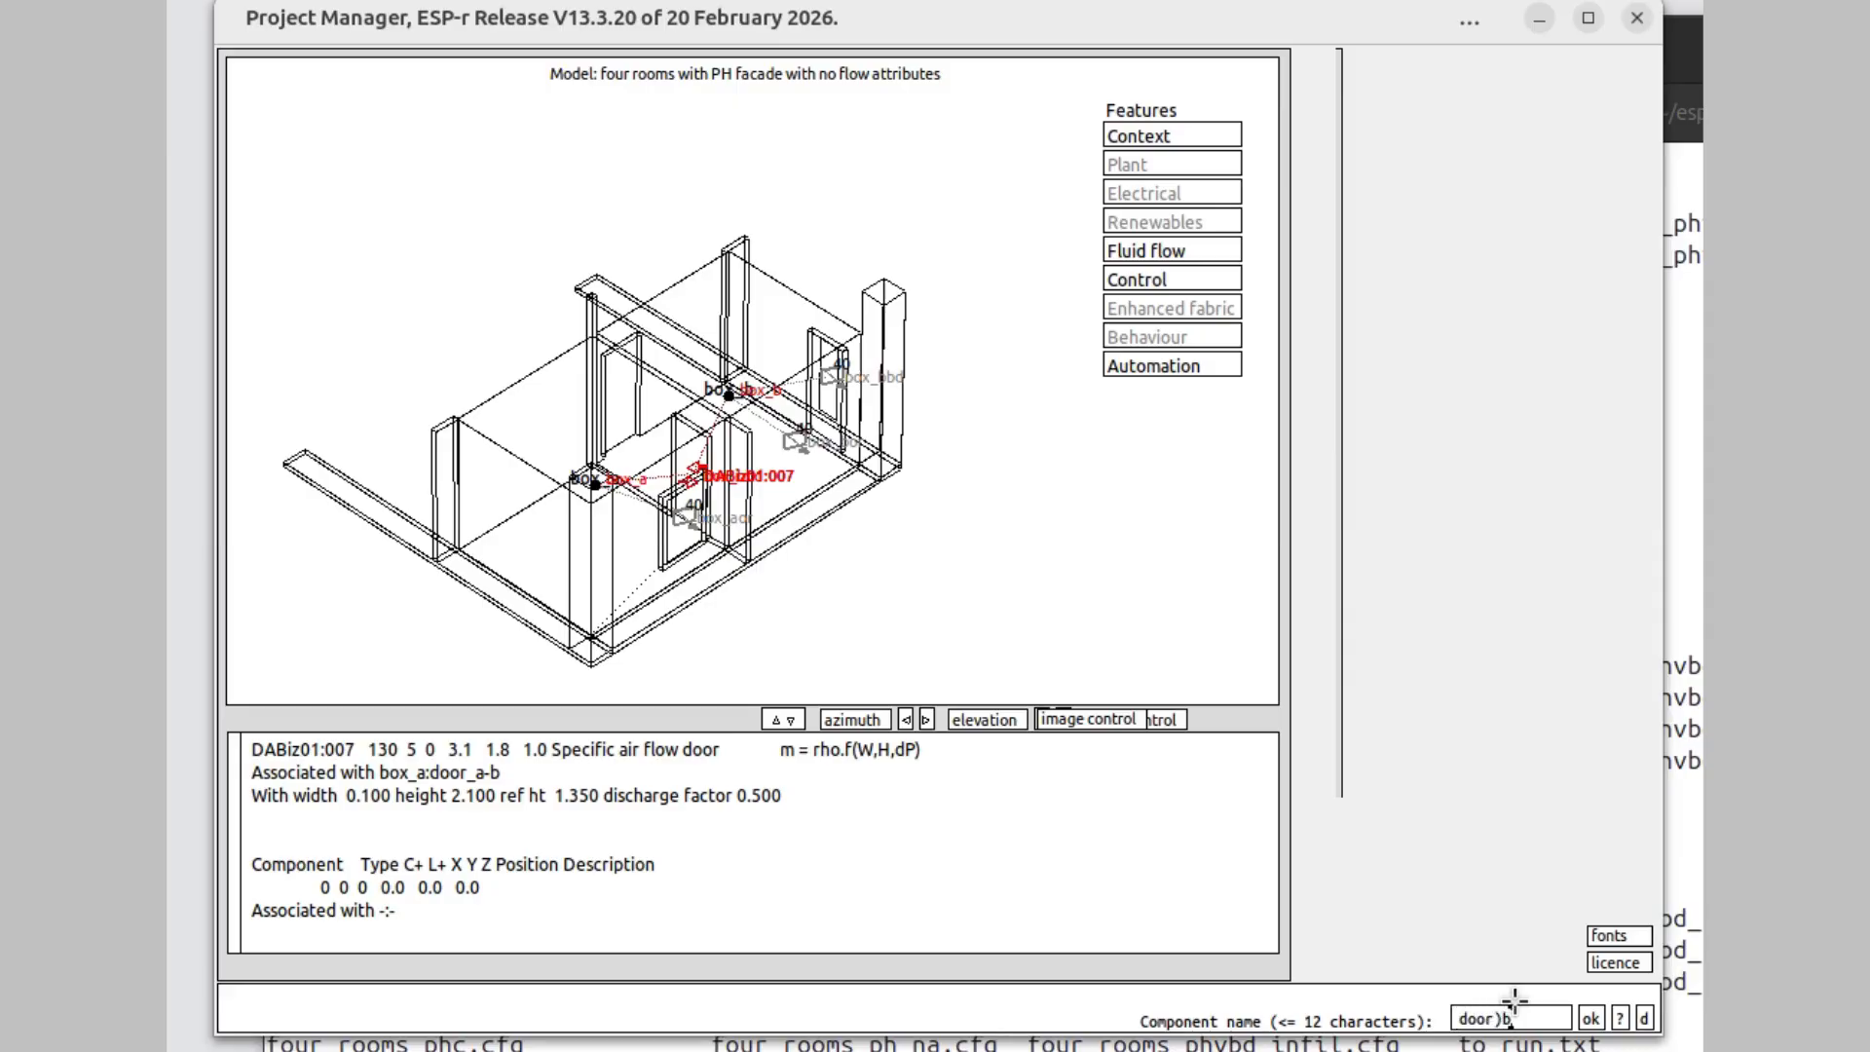
{"action": "key", "text": "BackSpace"}
{"action": "key", "text": "BackSpace"}
{"action": "type", "text": "_b_d"}
{"action": "left_click", "coordinate": [1594, 1017]}
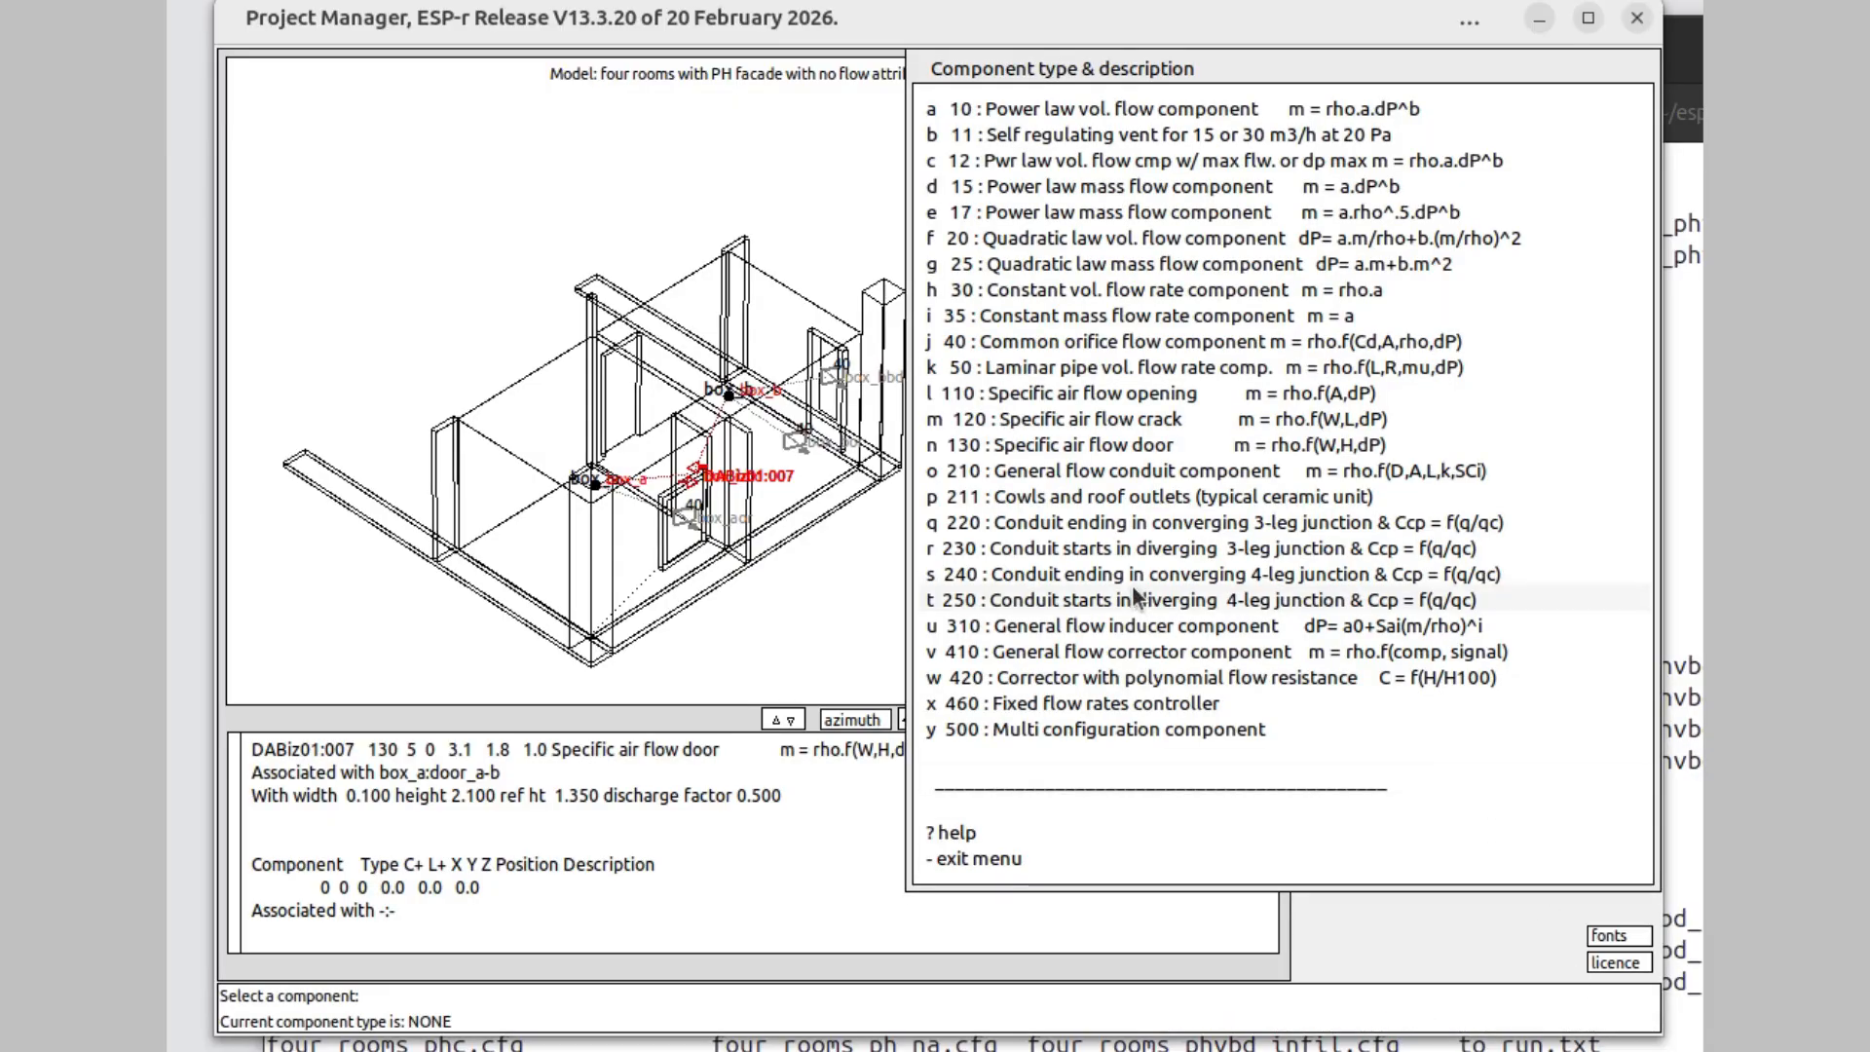
- Make door_b_d a type 130 Specific air flow door with width 0.2 and height 2.1
{"action": "left_click", "coordinate": [1111, 445]}
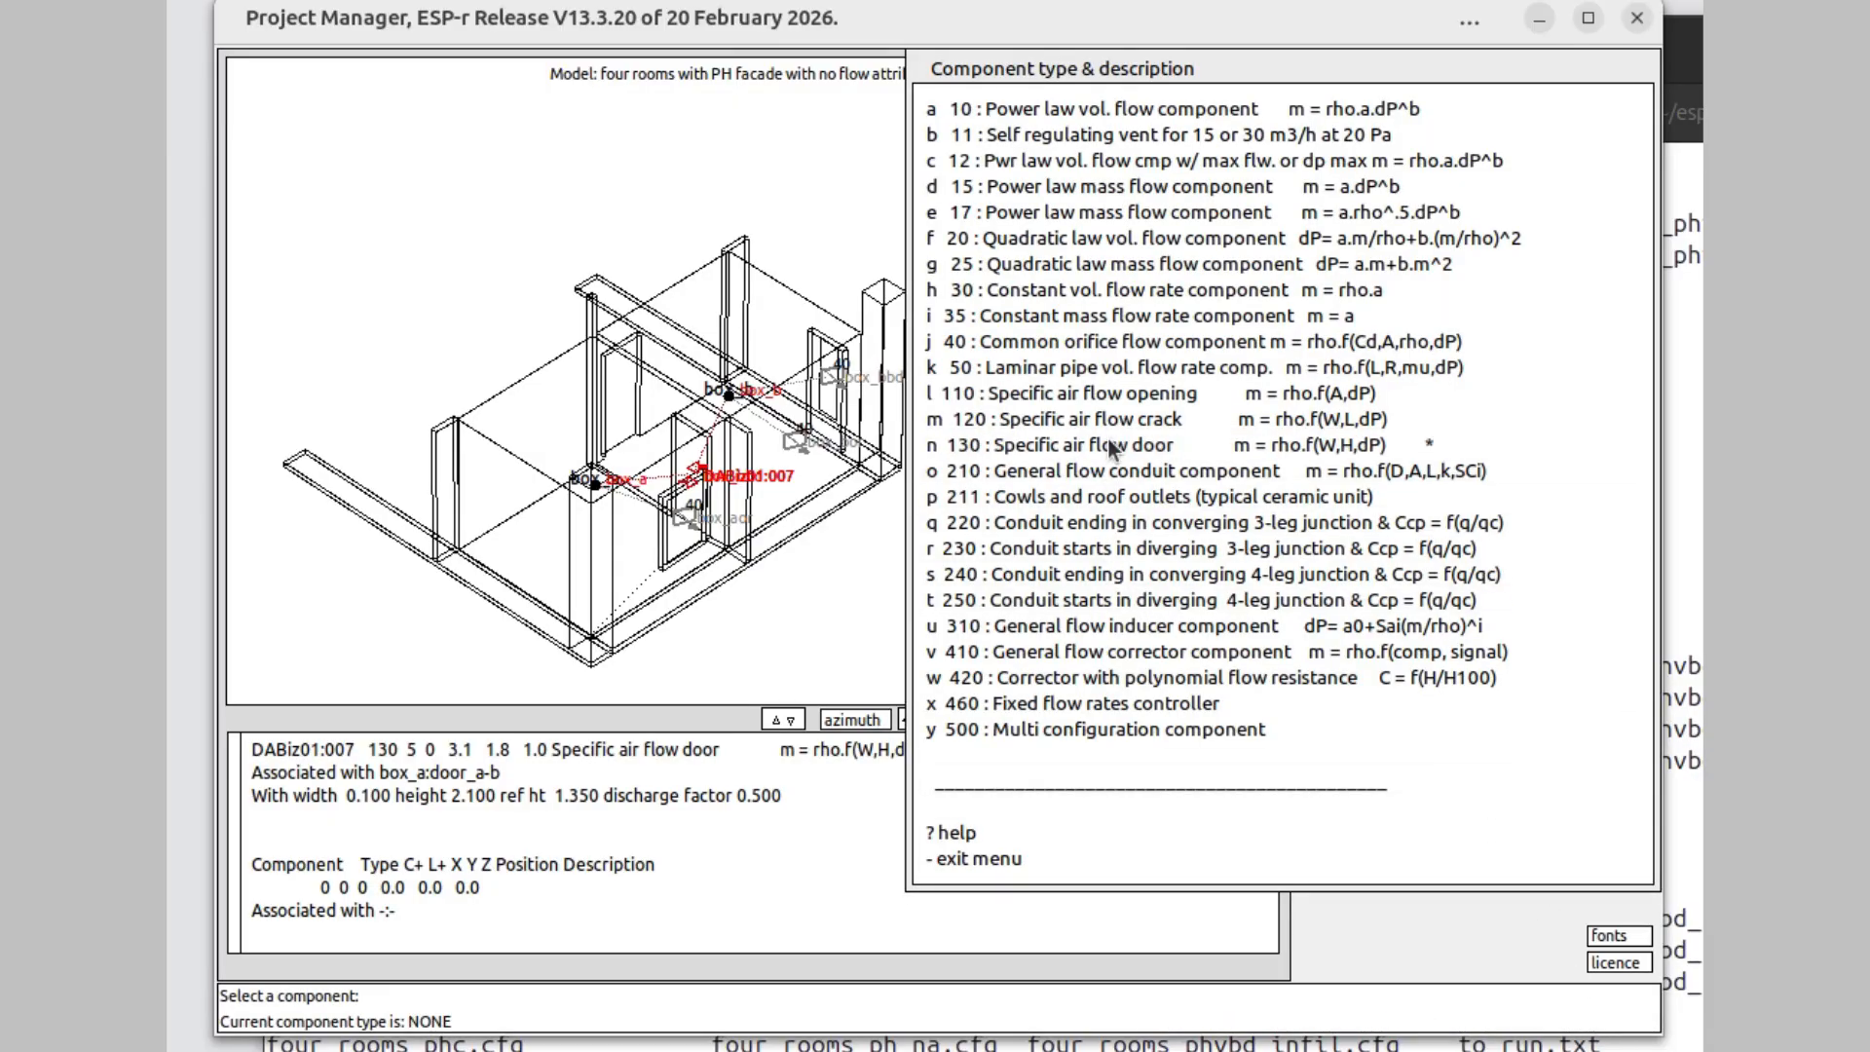
{"action": "left_click", "coordinate": [1049, 857]}
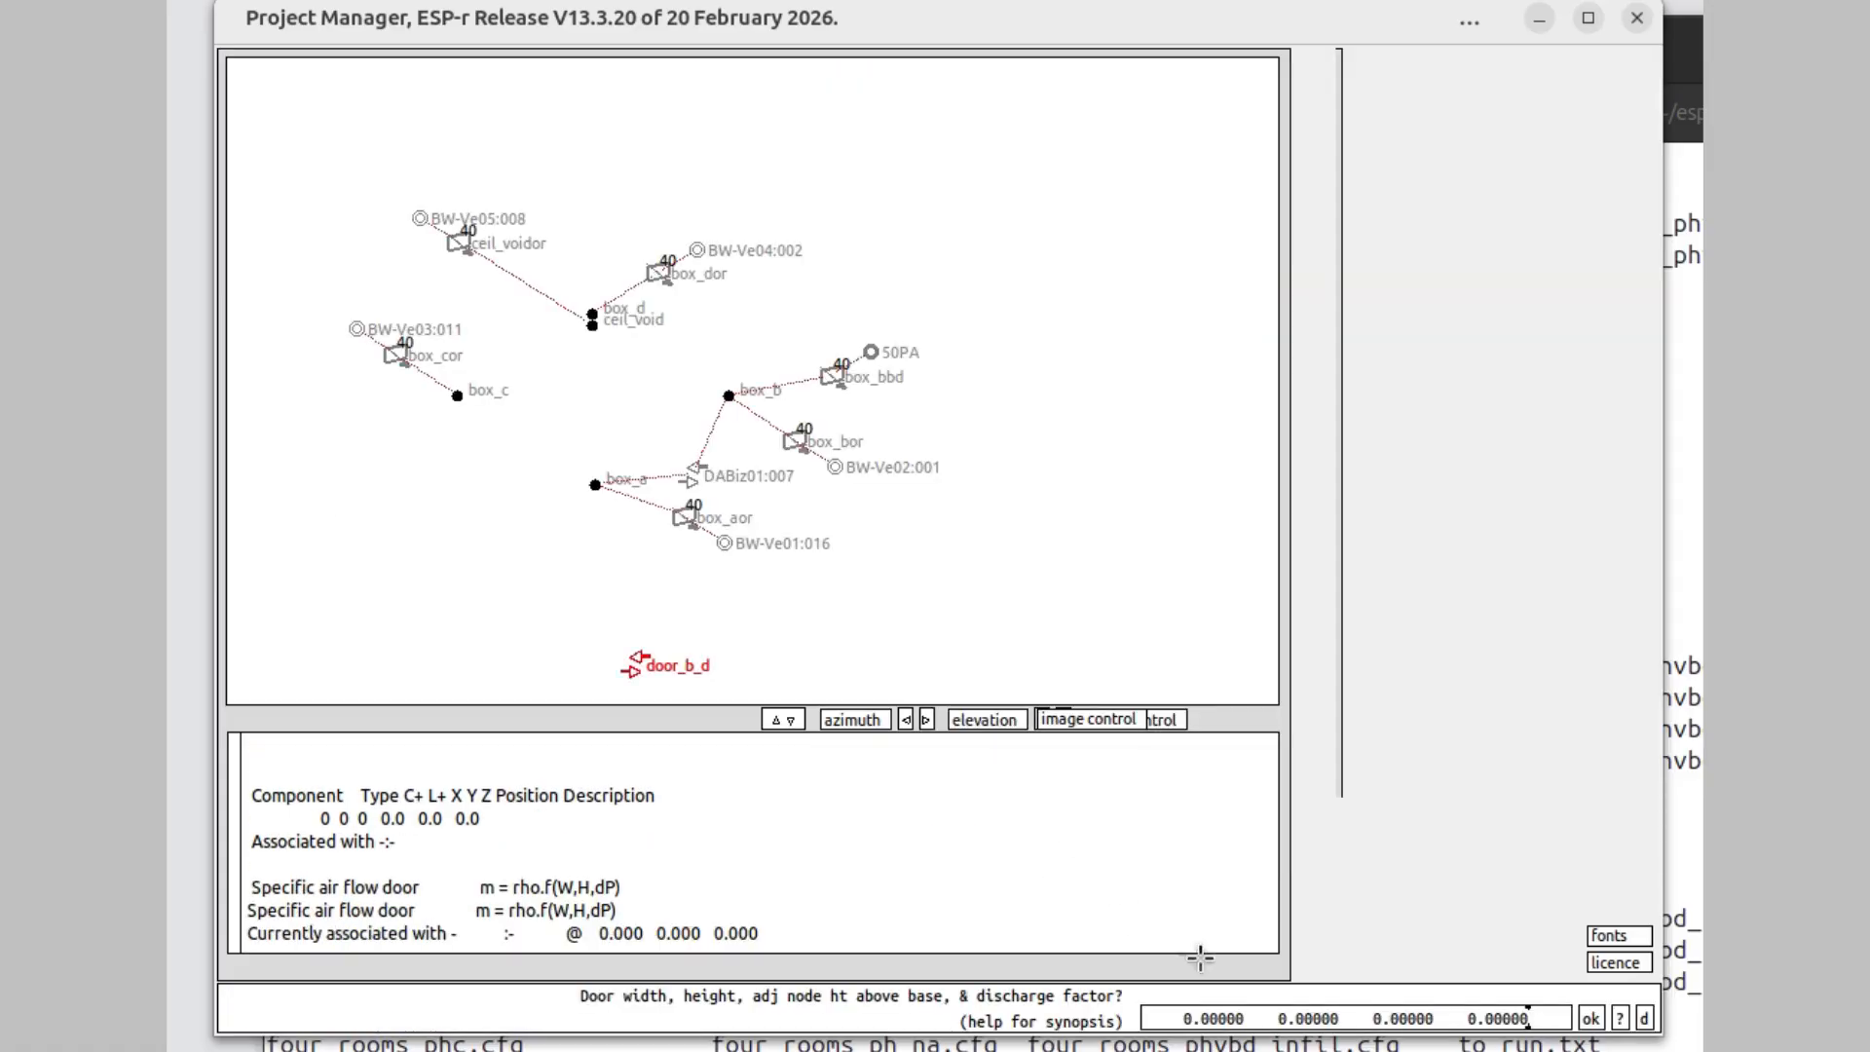
{"action": "left_click", "coordinate": [1212, 1013]}
{"action": "type", "text": "20000"}
{"action": "left_click", "coordinate": [1285, 1017]}
{"action": "type", "text": "2.1"}
{"action": "key", "text": "Return"}
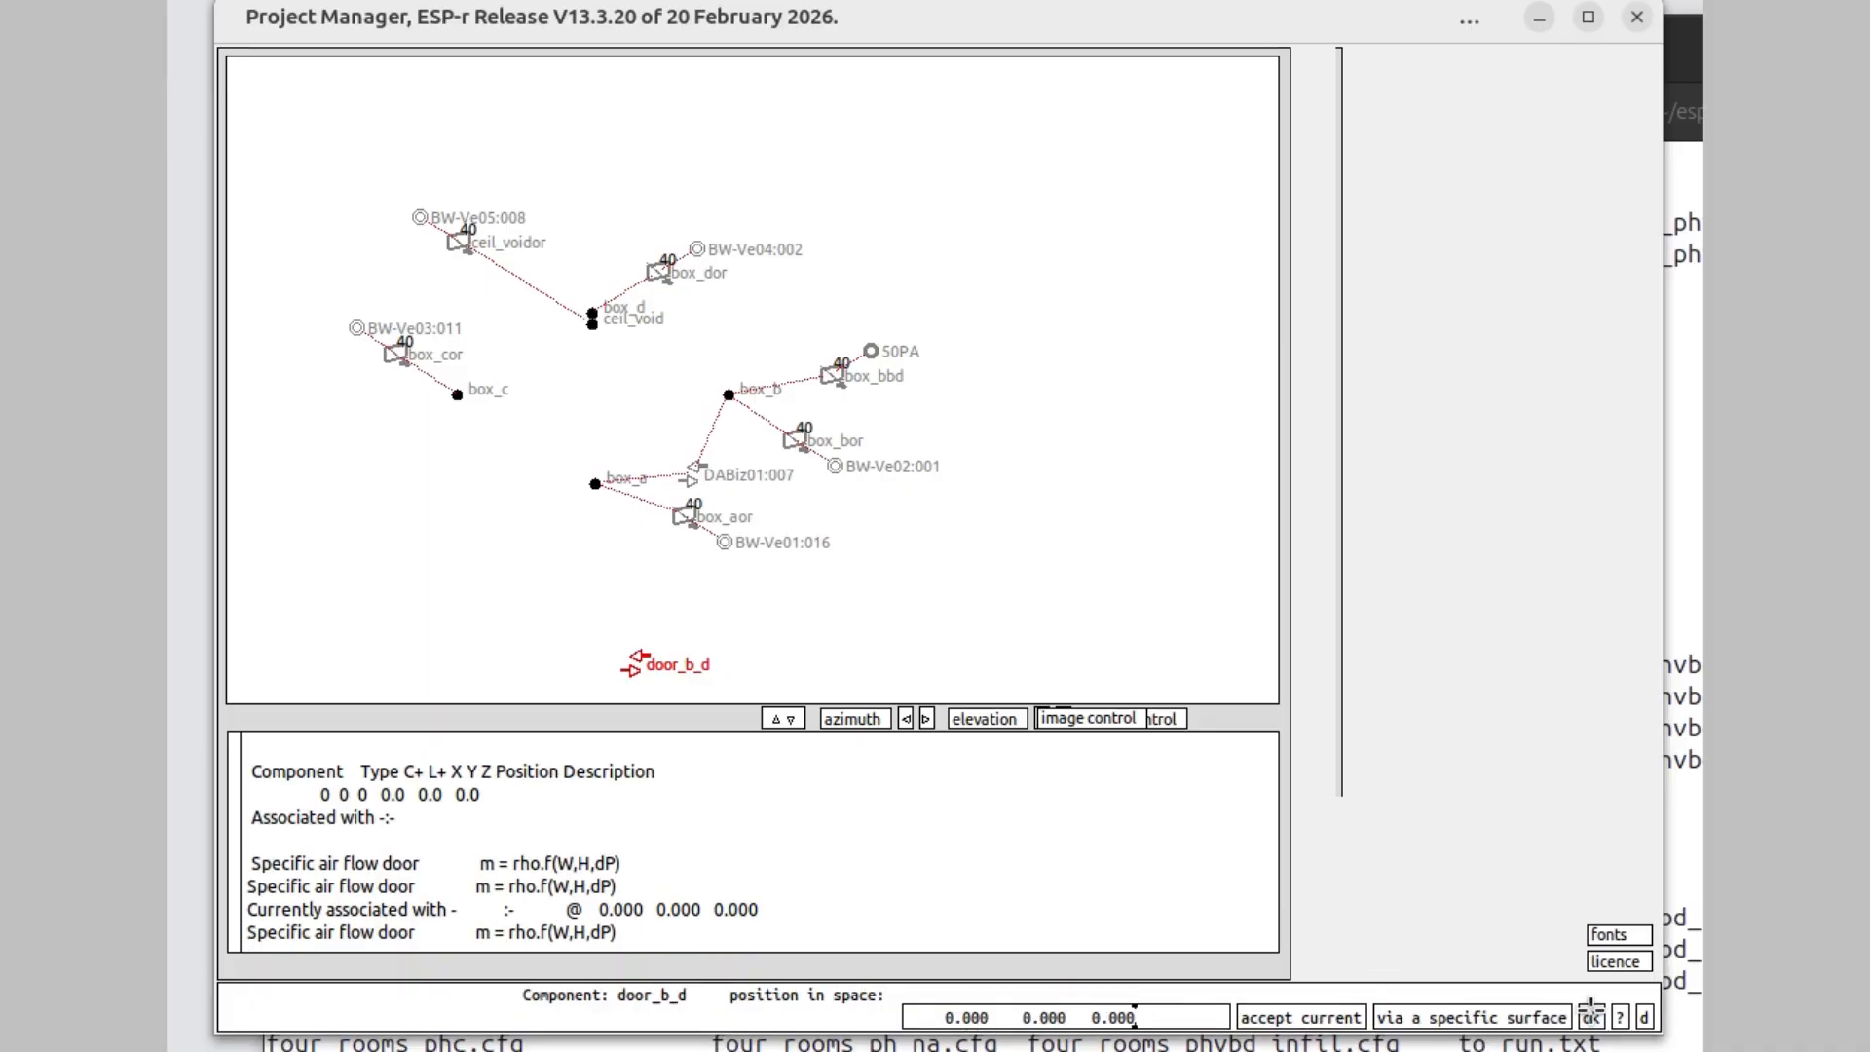
- Position the door_b_d component at the centre of gravity of surface door_to_b in zone box_b
{"action": "left_click", "coordinate": [1438, 1017]}
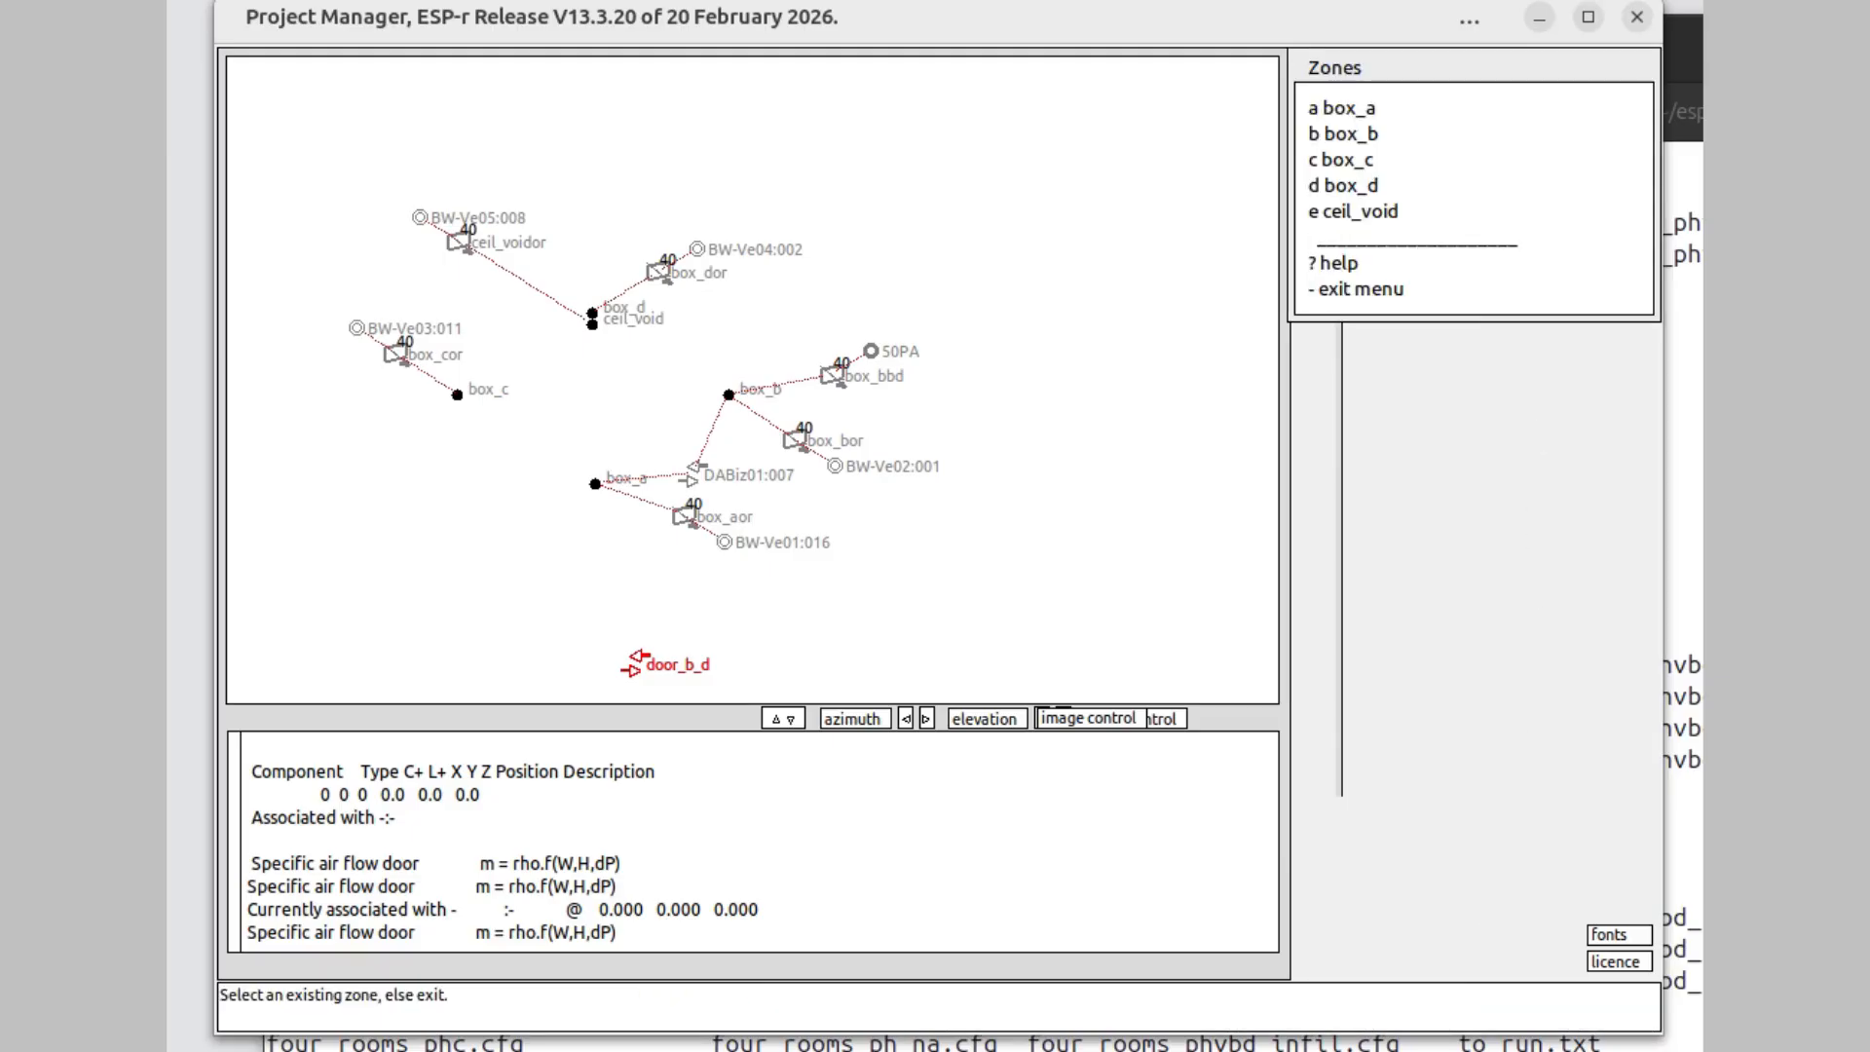
{"action": "left_click", "coordinate": [1411, 130]}
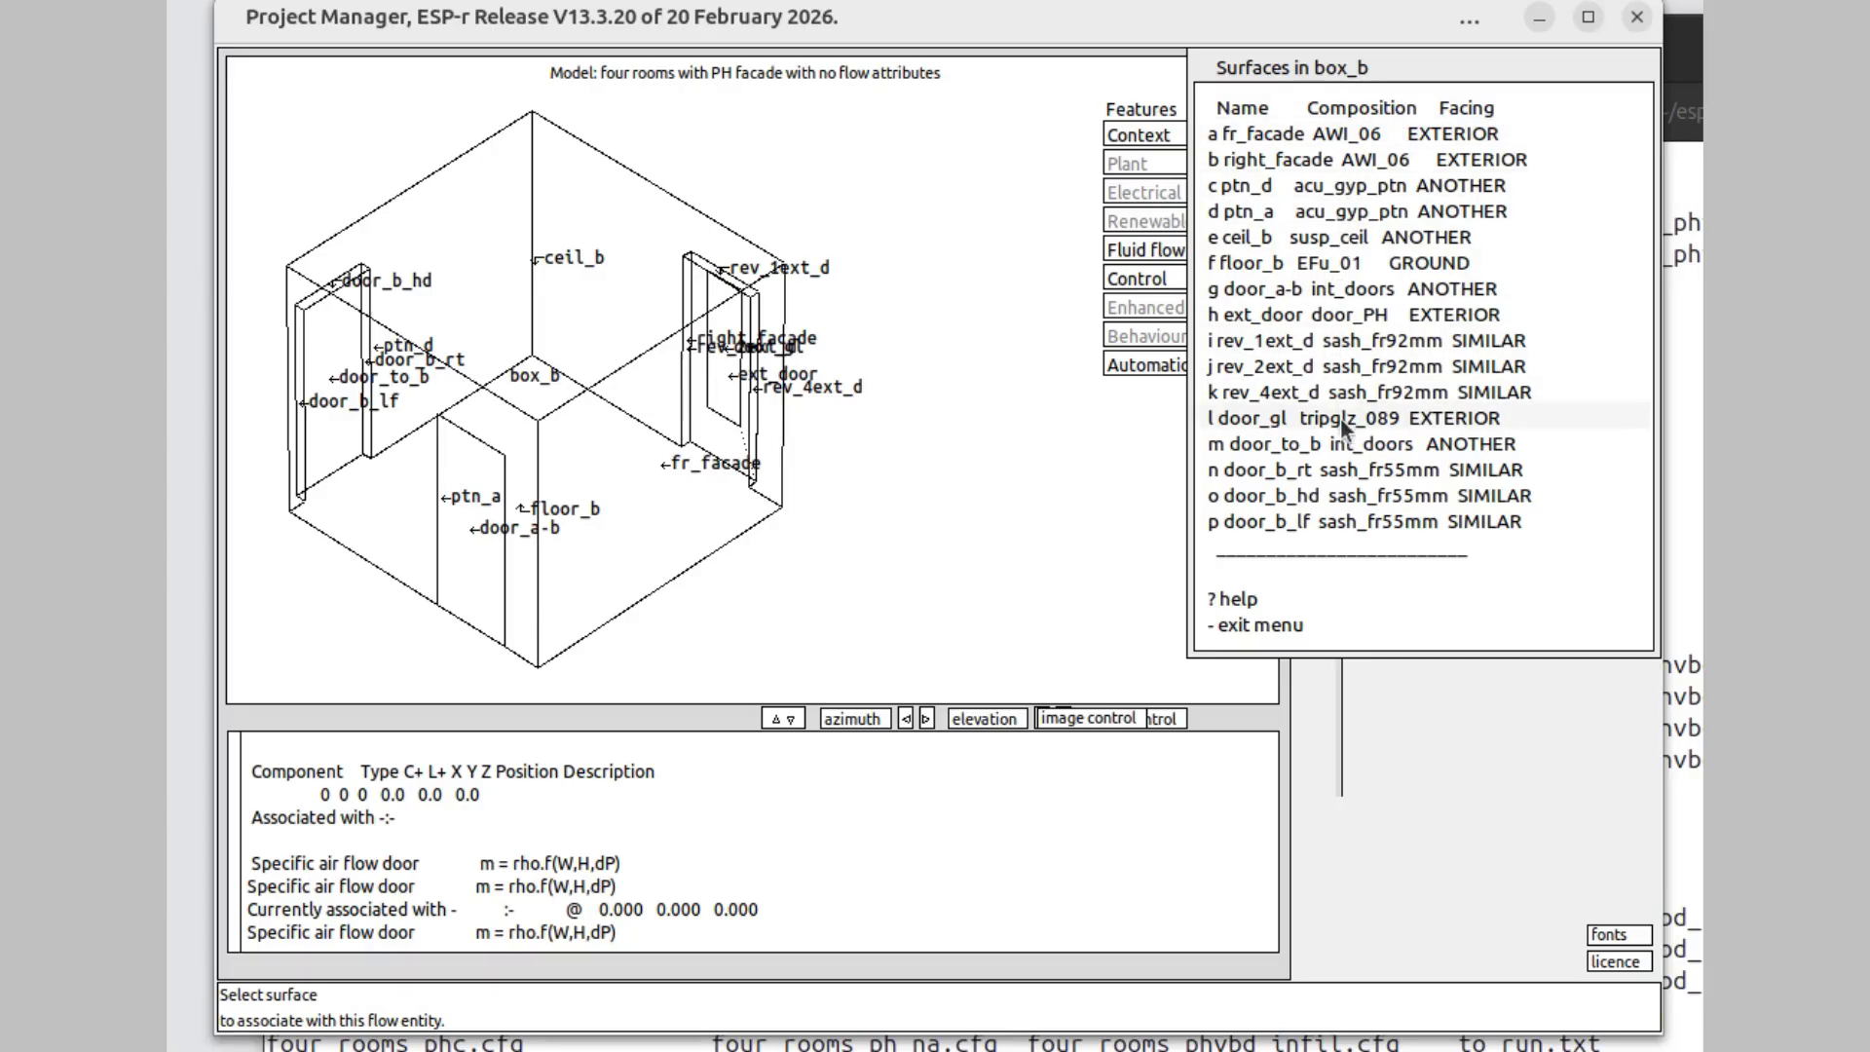
{"action": "left_click", "coordinate": [1325, 445]}
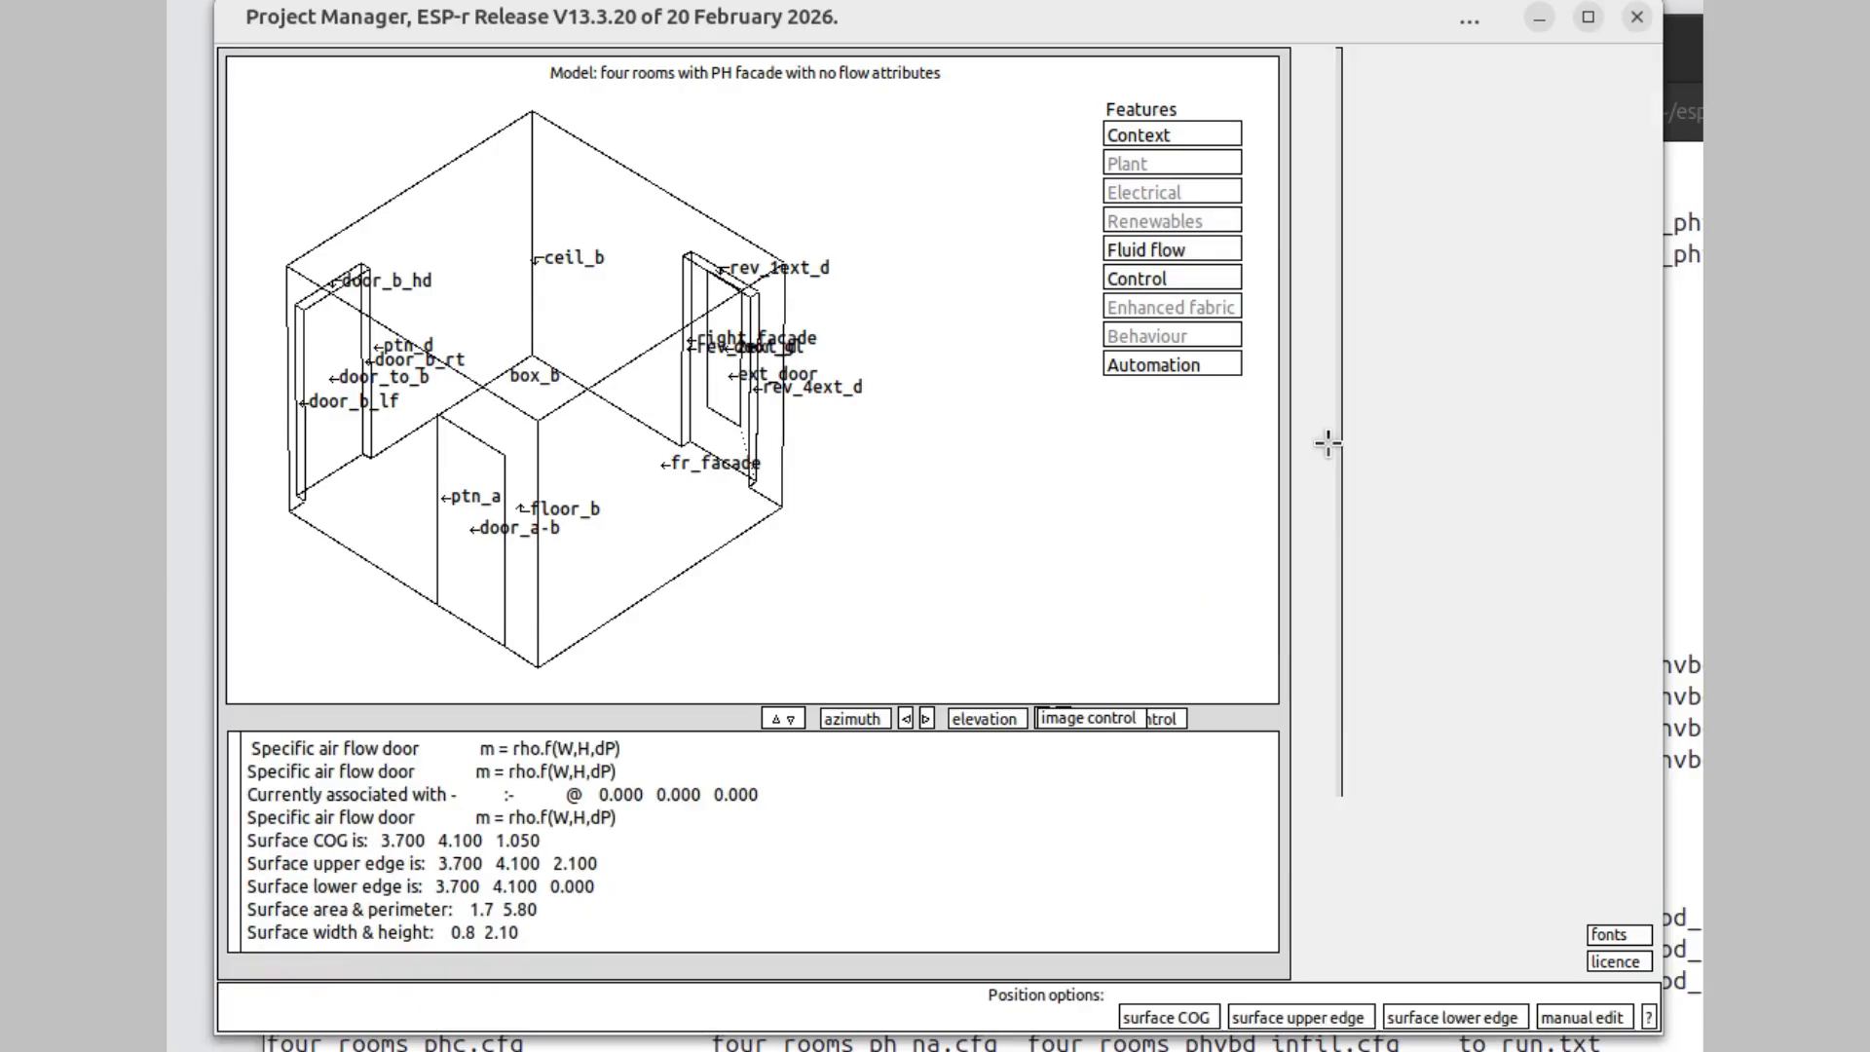
{"action": "left_click", "coordinate": [1187, 1019]}
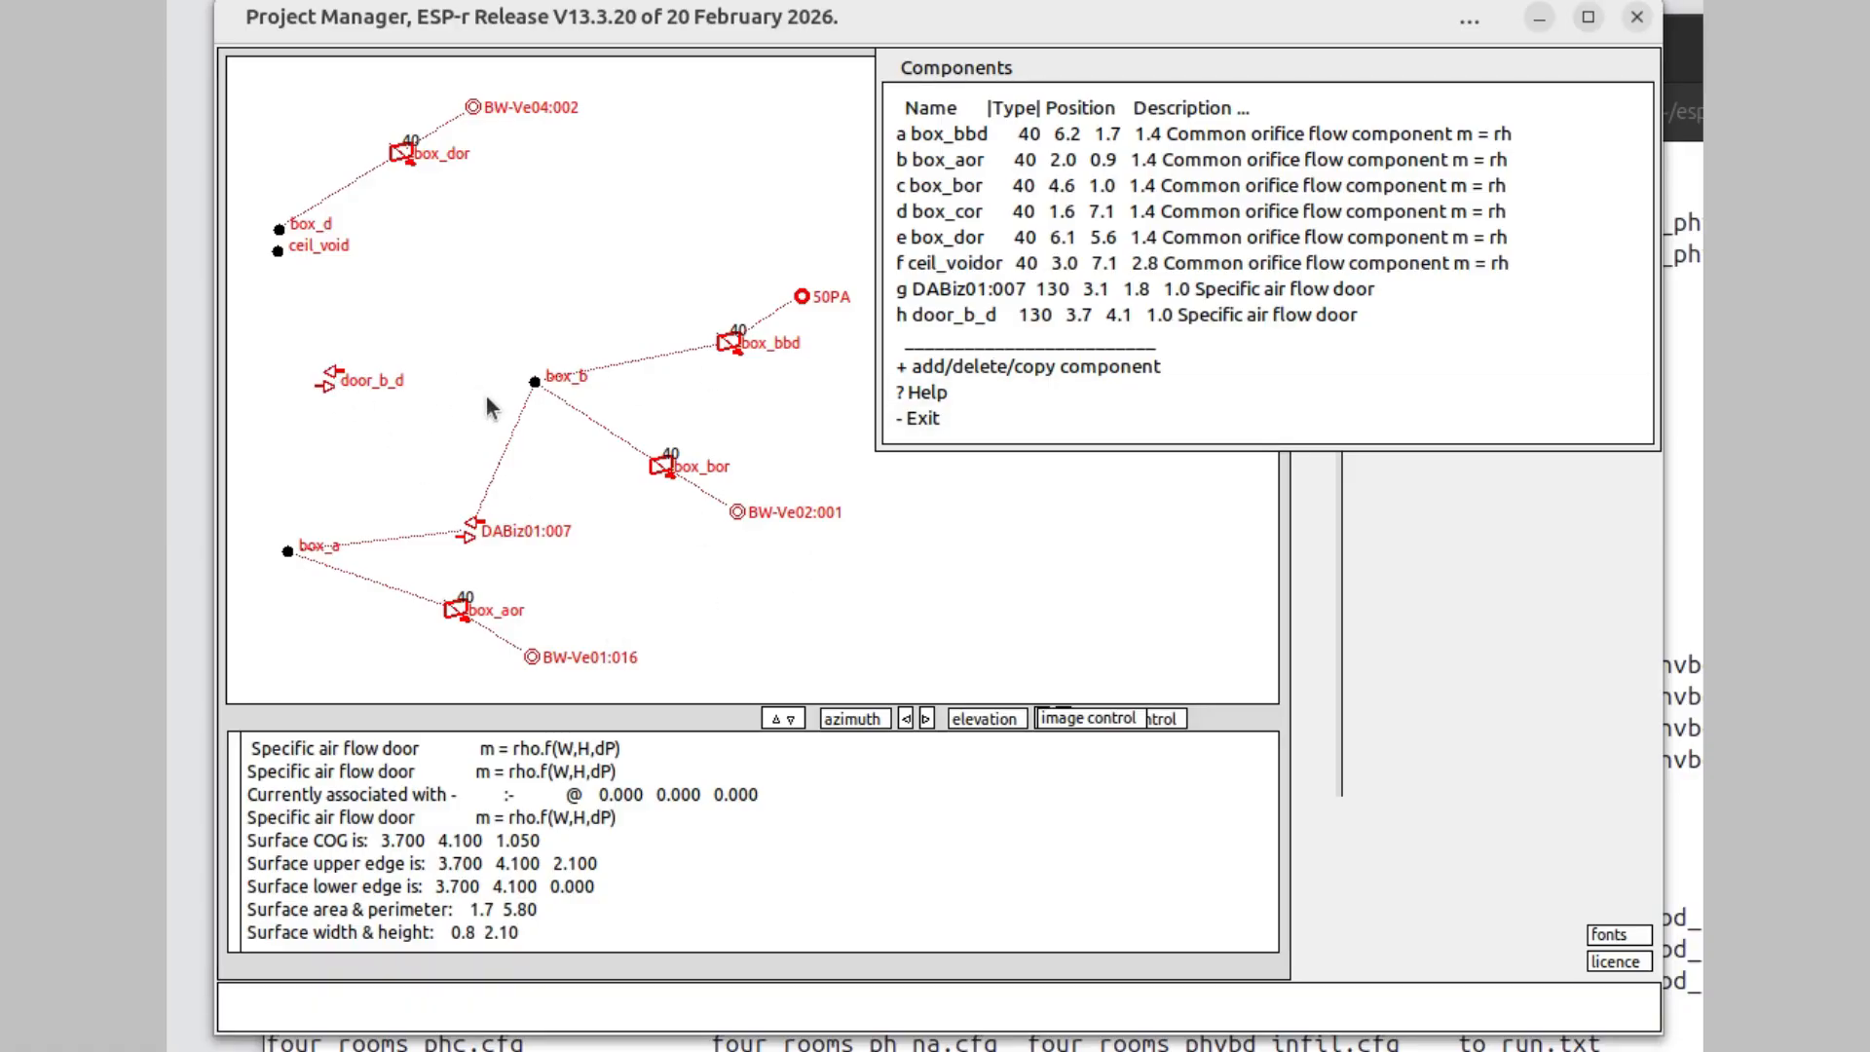
{"action": "left_click", "coordinate": [961, 419]}
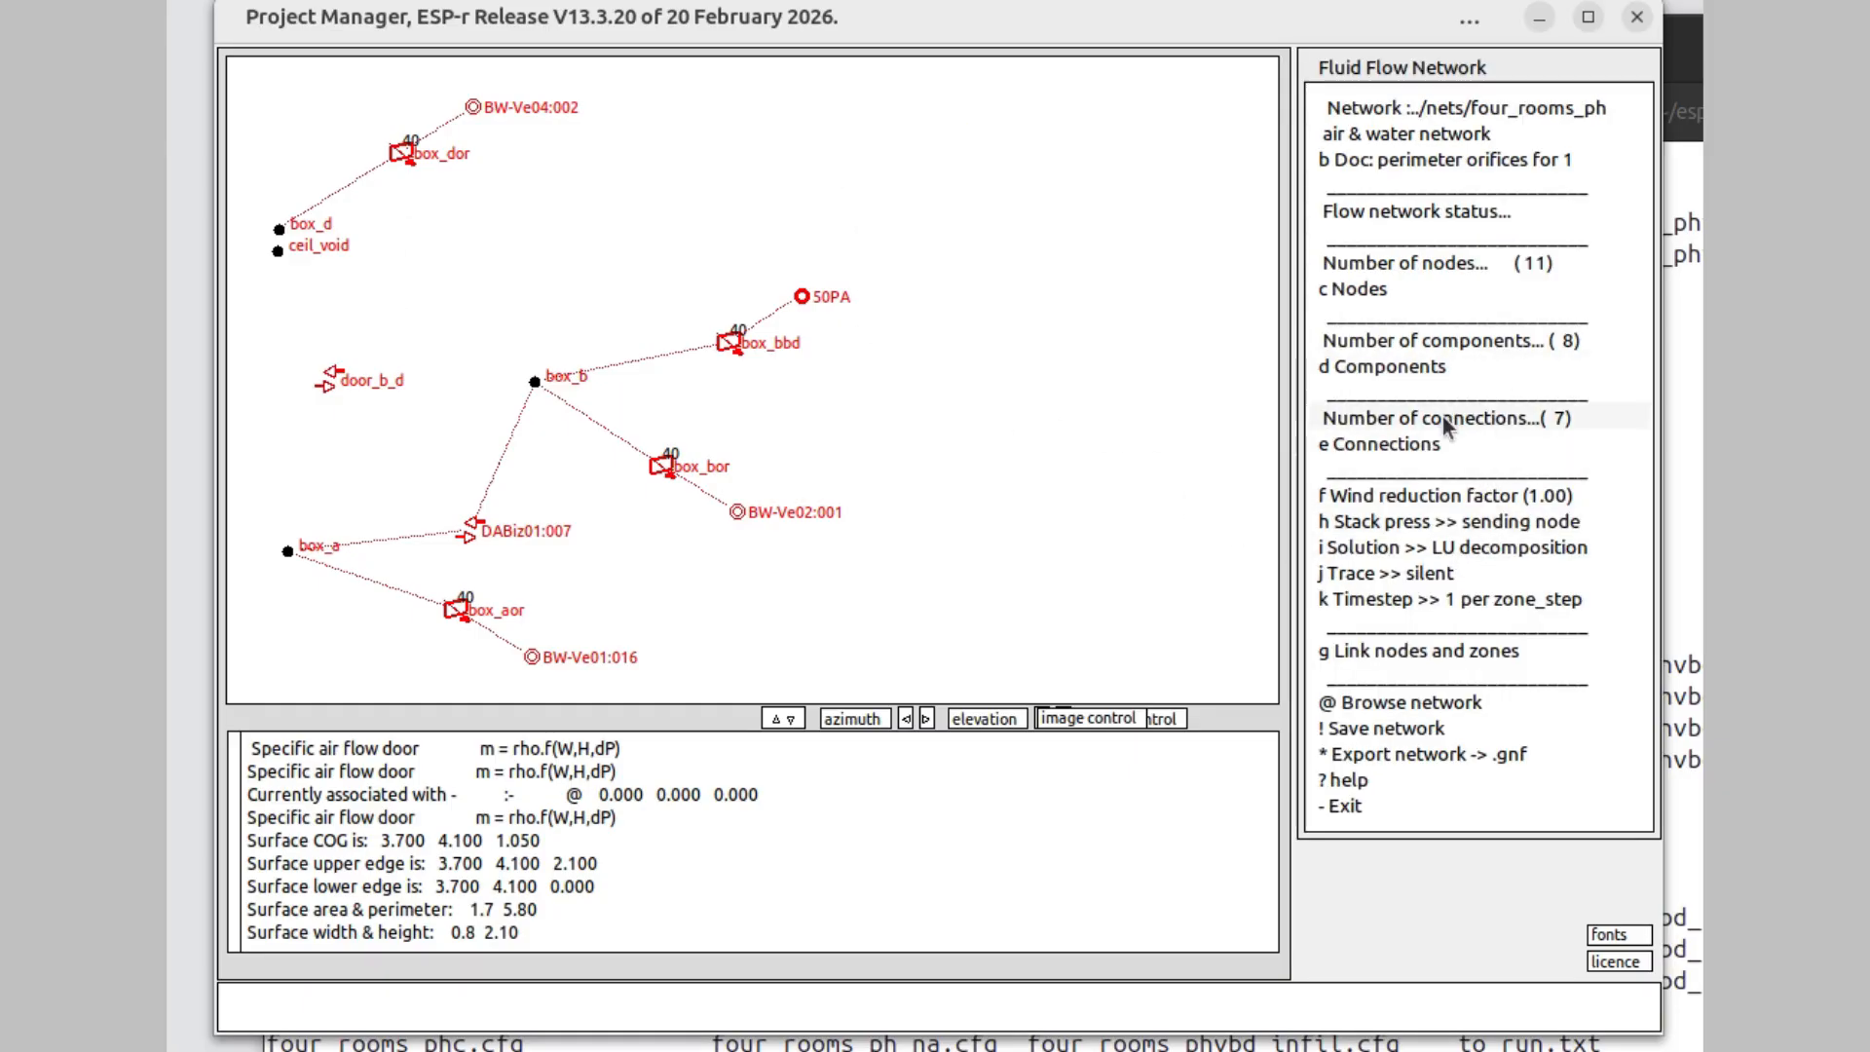
- Add a connection from box_b to box_d through door_b_d, accept the proposed linkage heights and preview the network with full node and component names
{"action": "left_click", "coordinate": [1432, 450]}
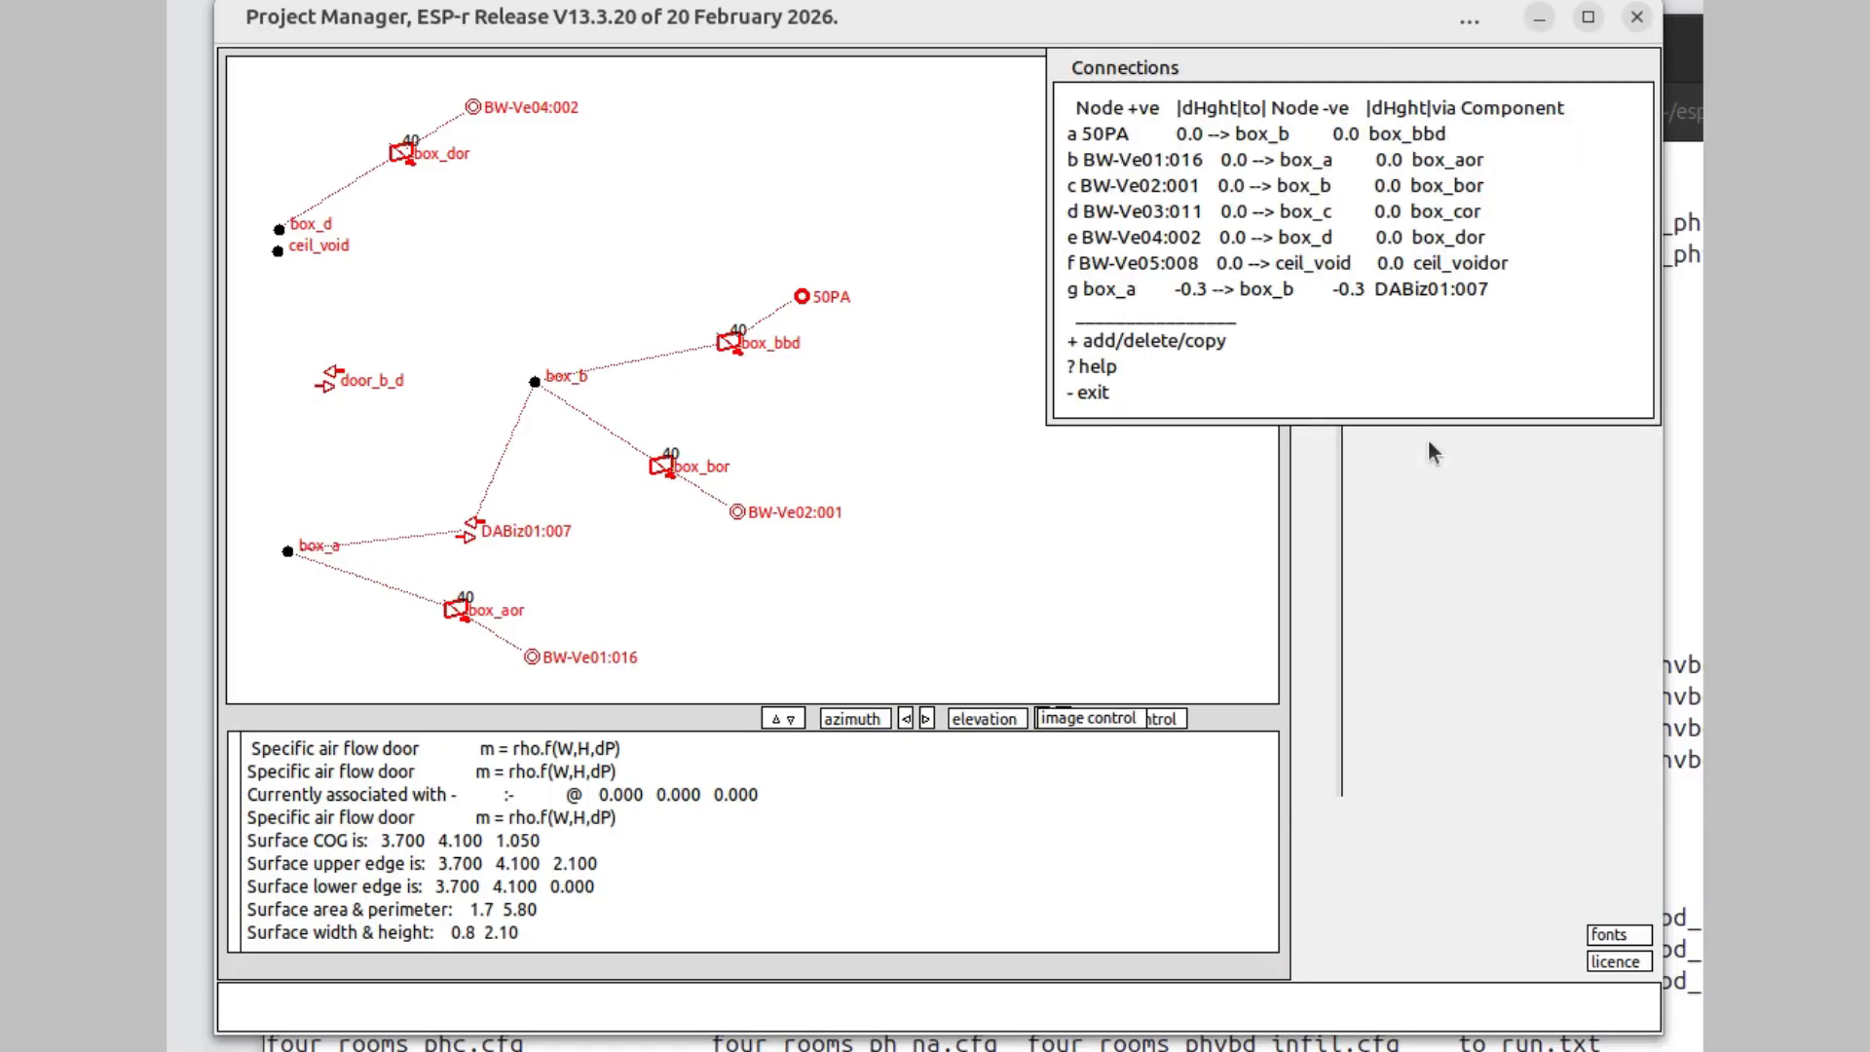
{"action": "left_click", "coordinate": [1181, 341]}
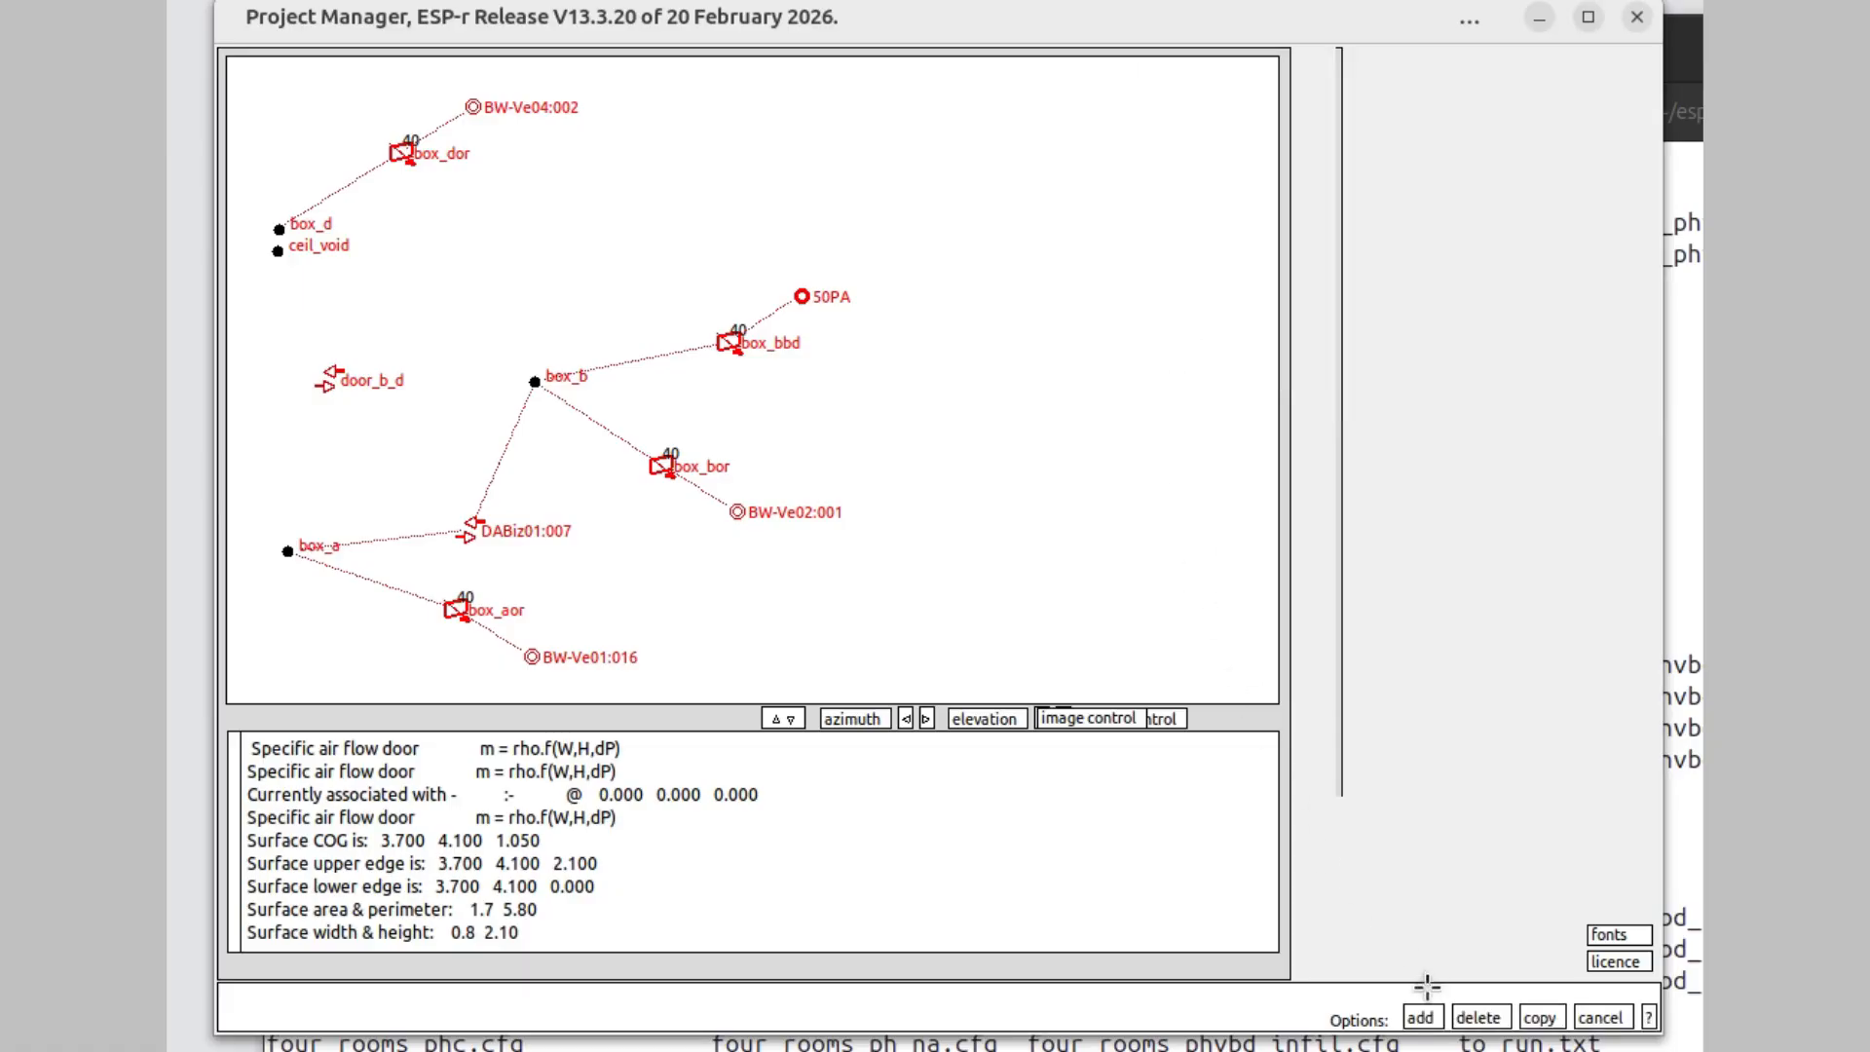
{"action": "left_click", "coordinate": [1420, 1016]}
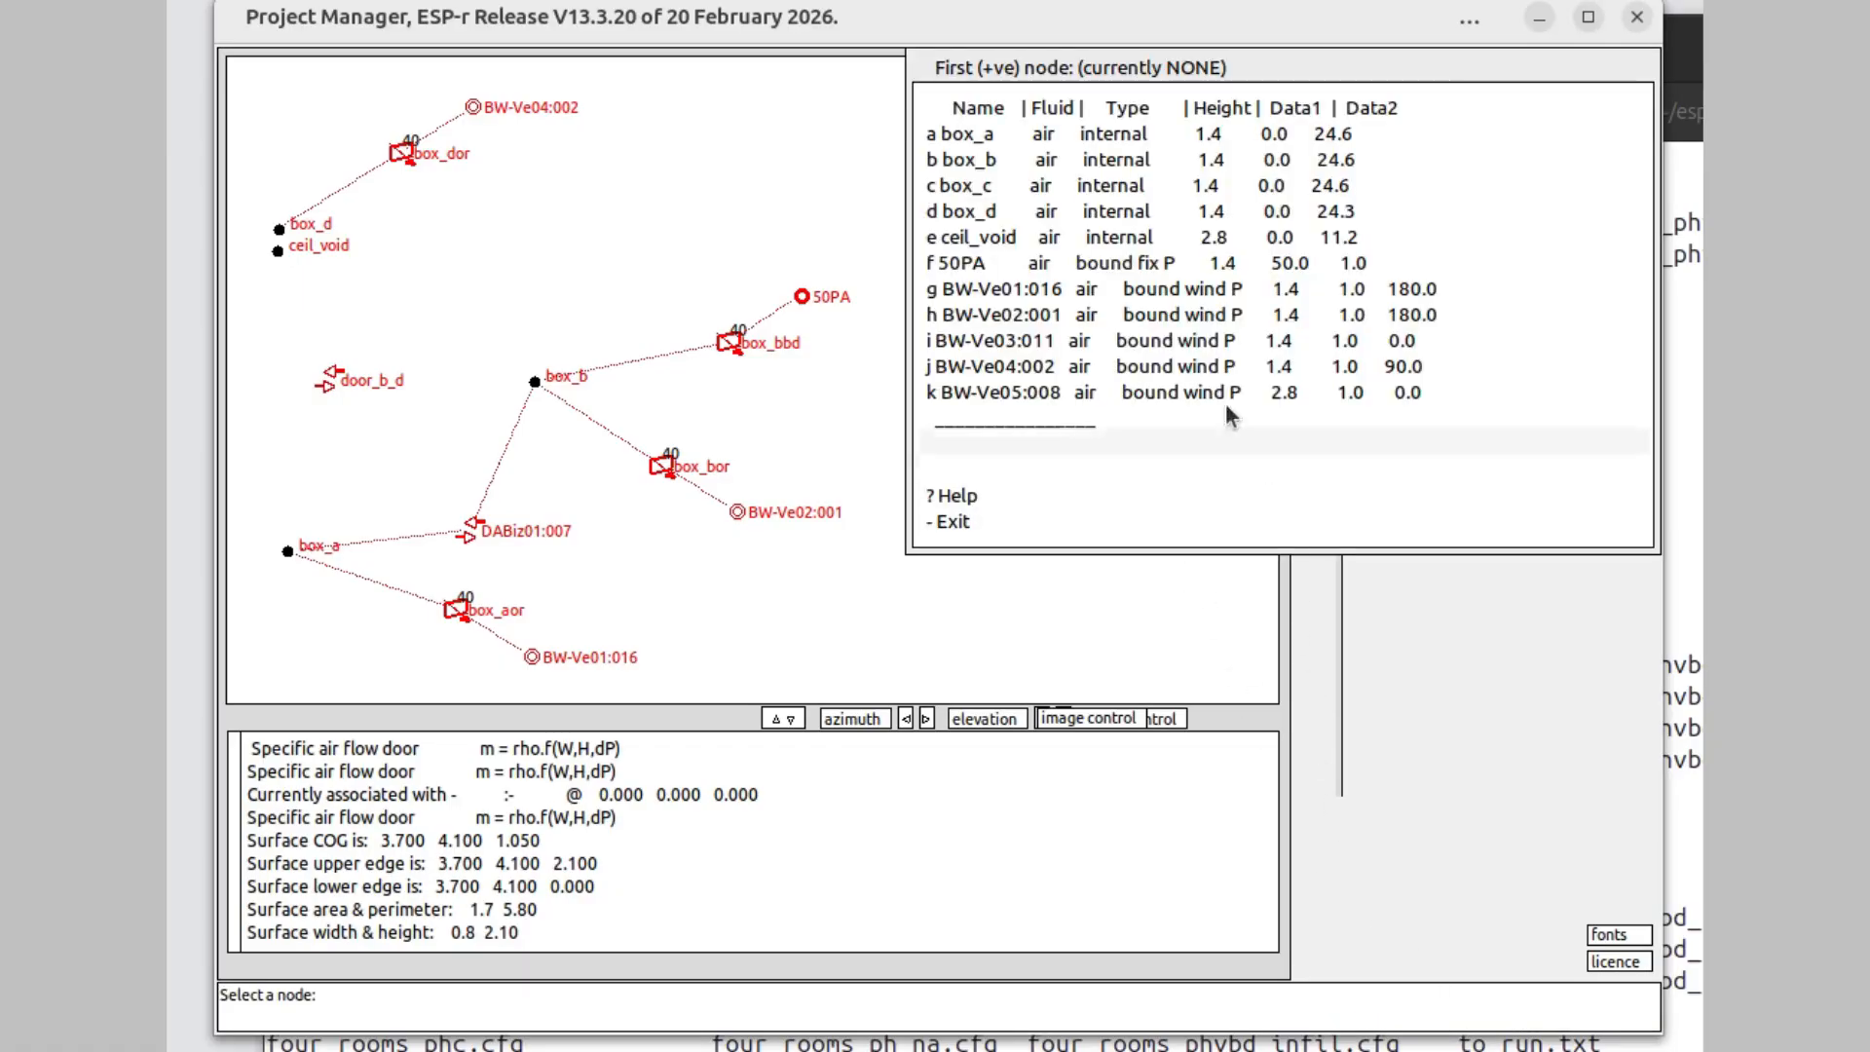
{"action": "left_click", "coordinate": [1124, 162]}
{"action": "left_click", "coordinate": [1110, 213]}
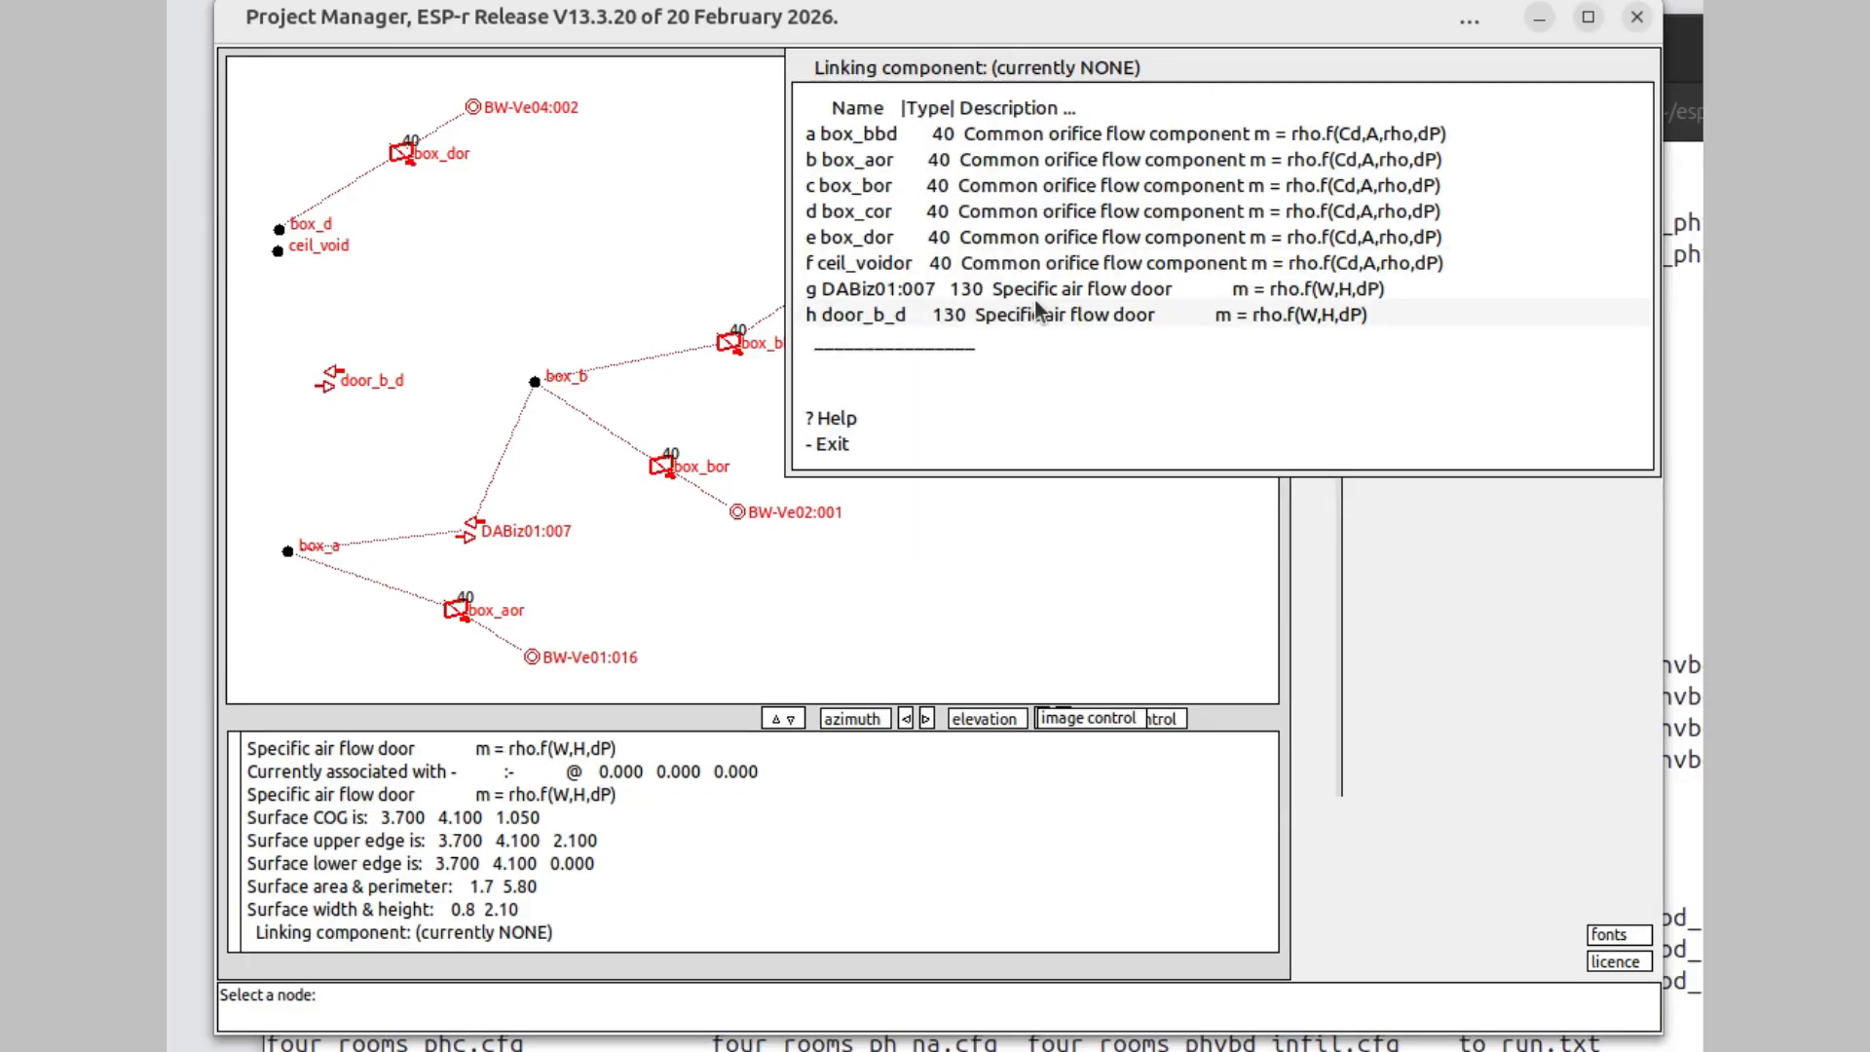
{"action": "left_click", "coordinate": [1038, 313]}
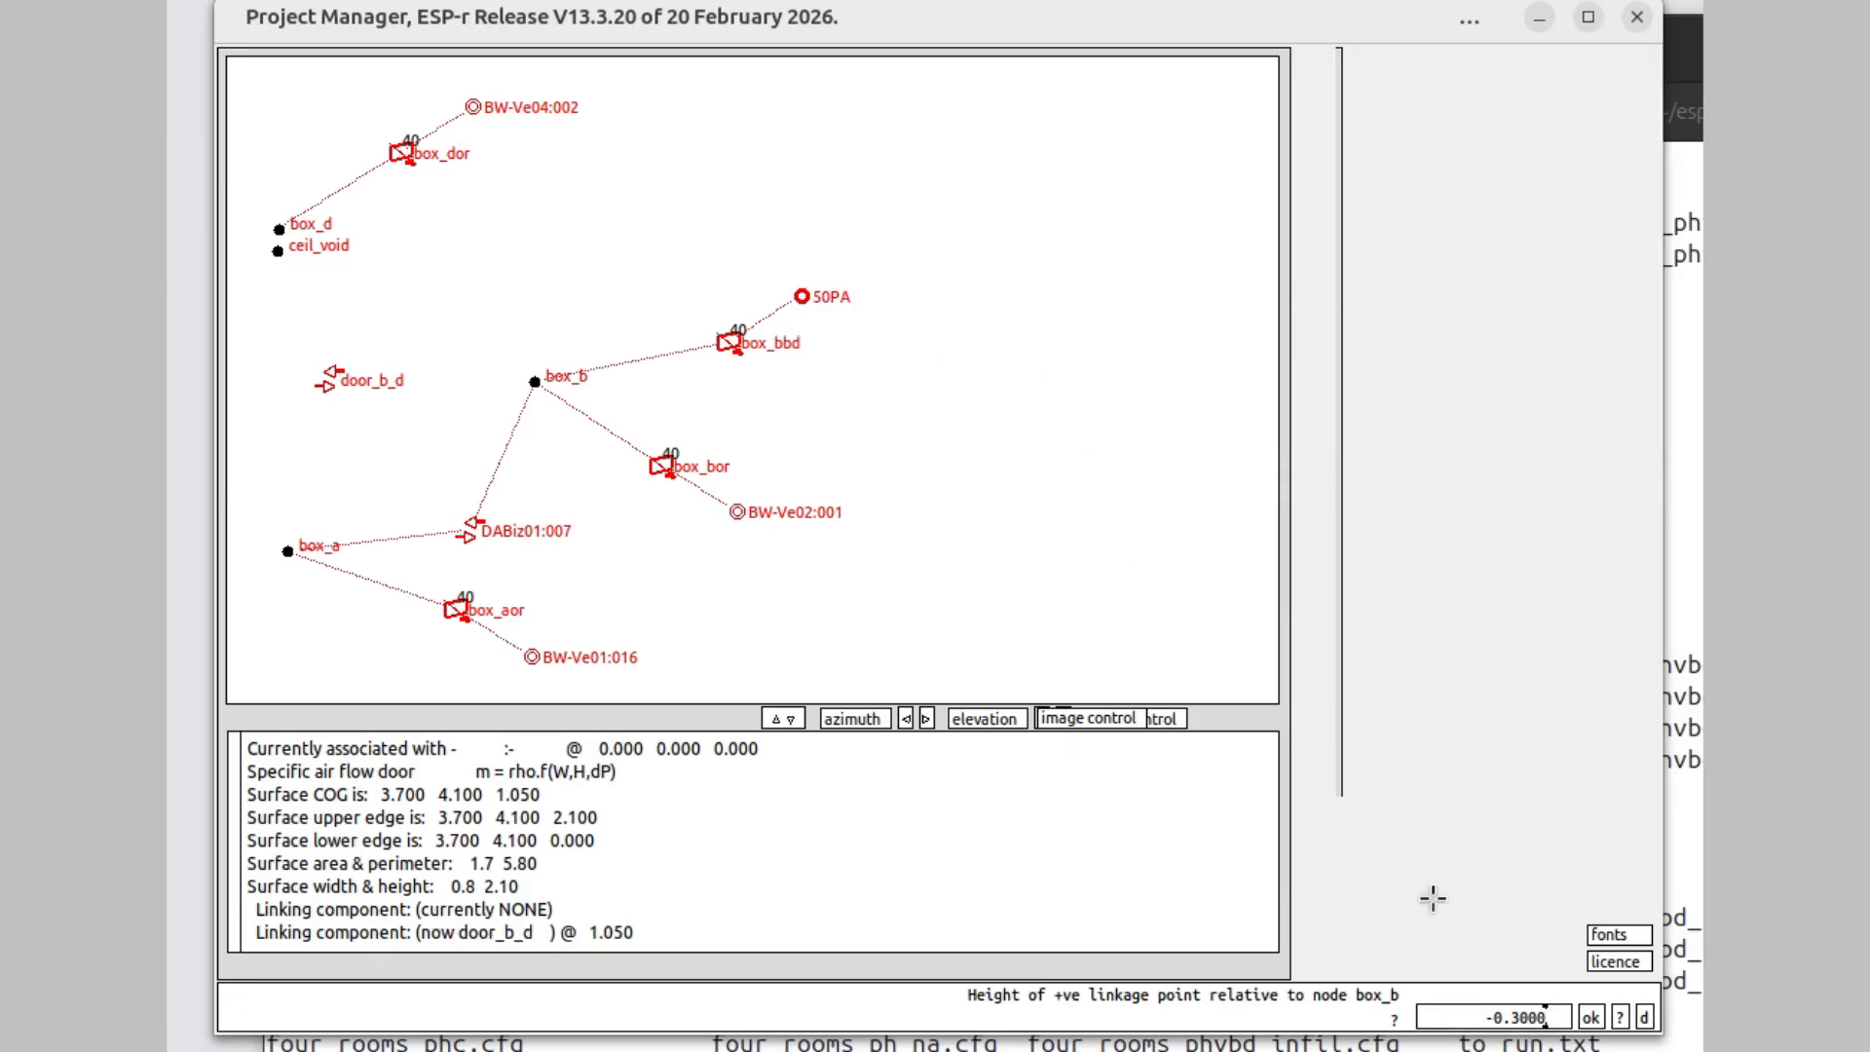
{"action": "left_click", "coordinate": [1593, 1015]}
{"action": "left_click", "coordinate": [1593, 1014]}
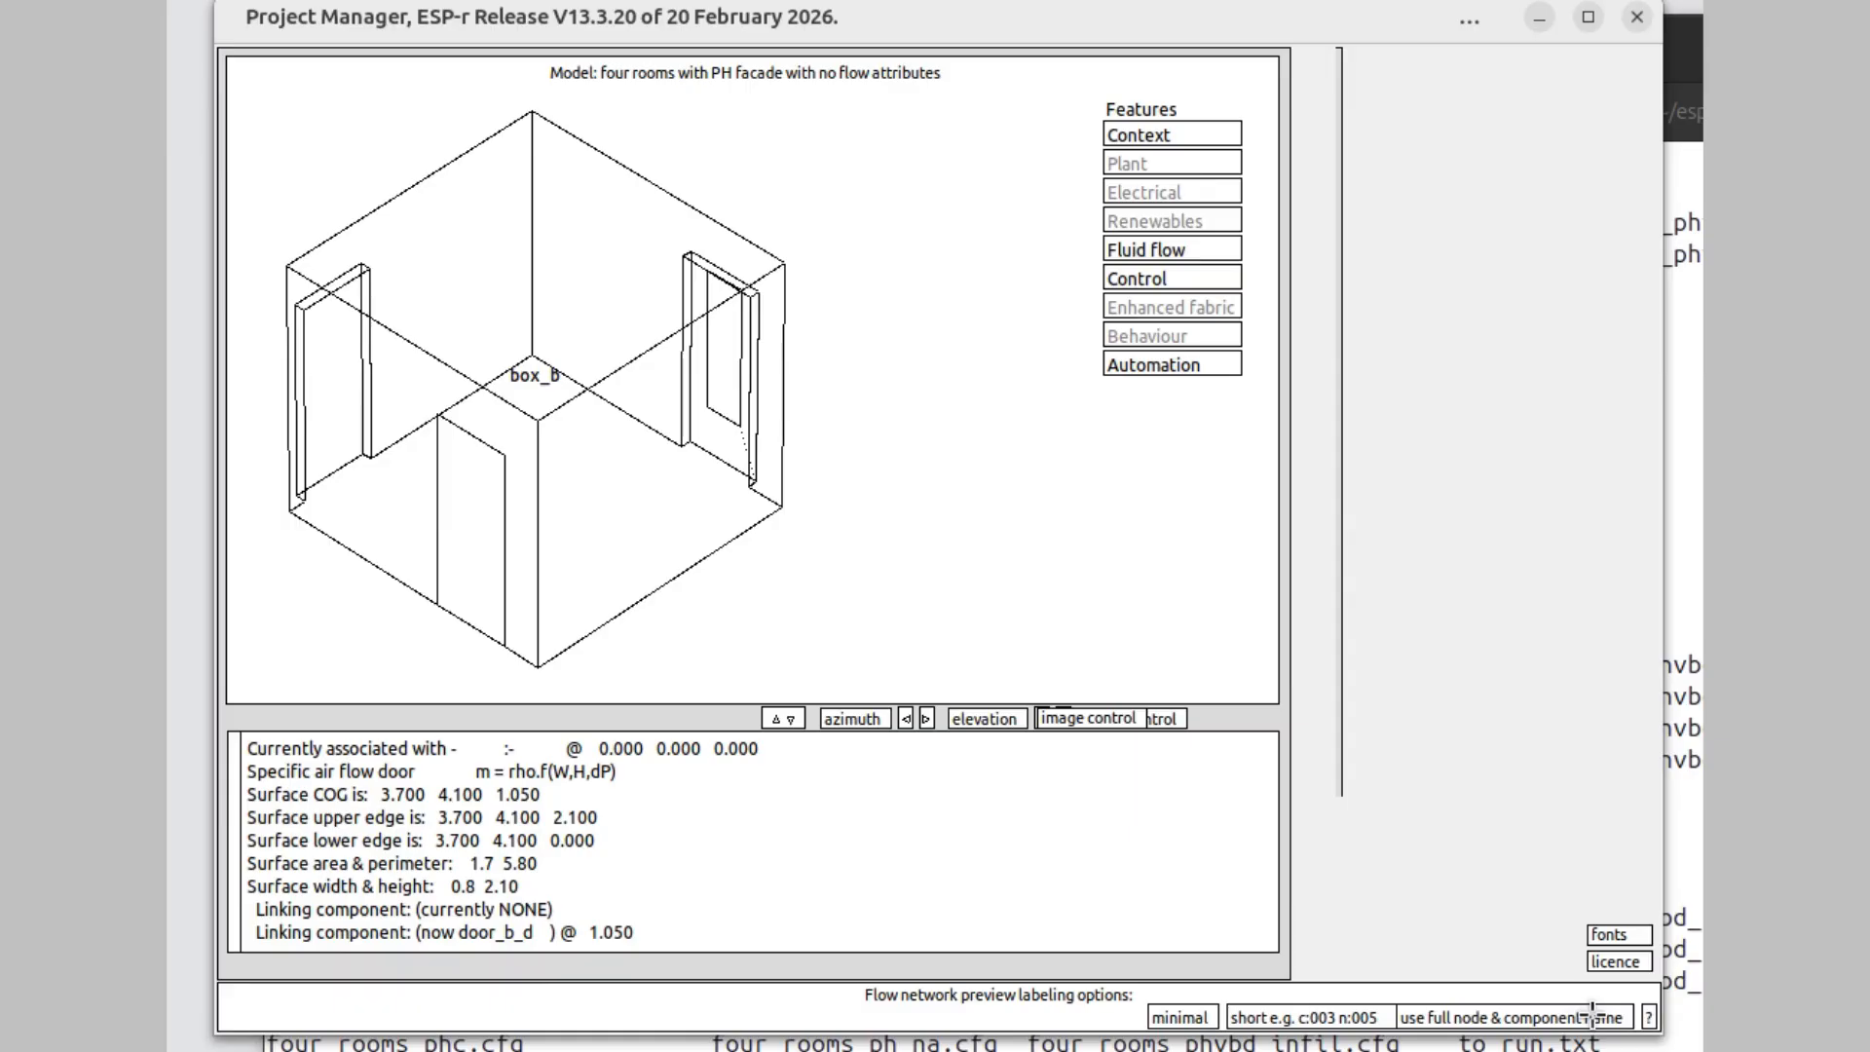
{"action": "left_click", "coordinate": [1497, 1019]}
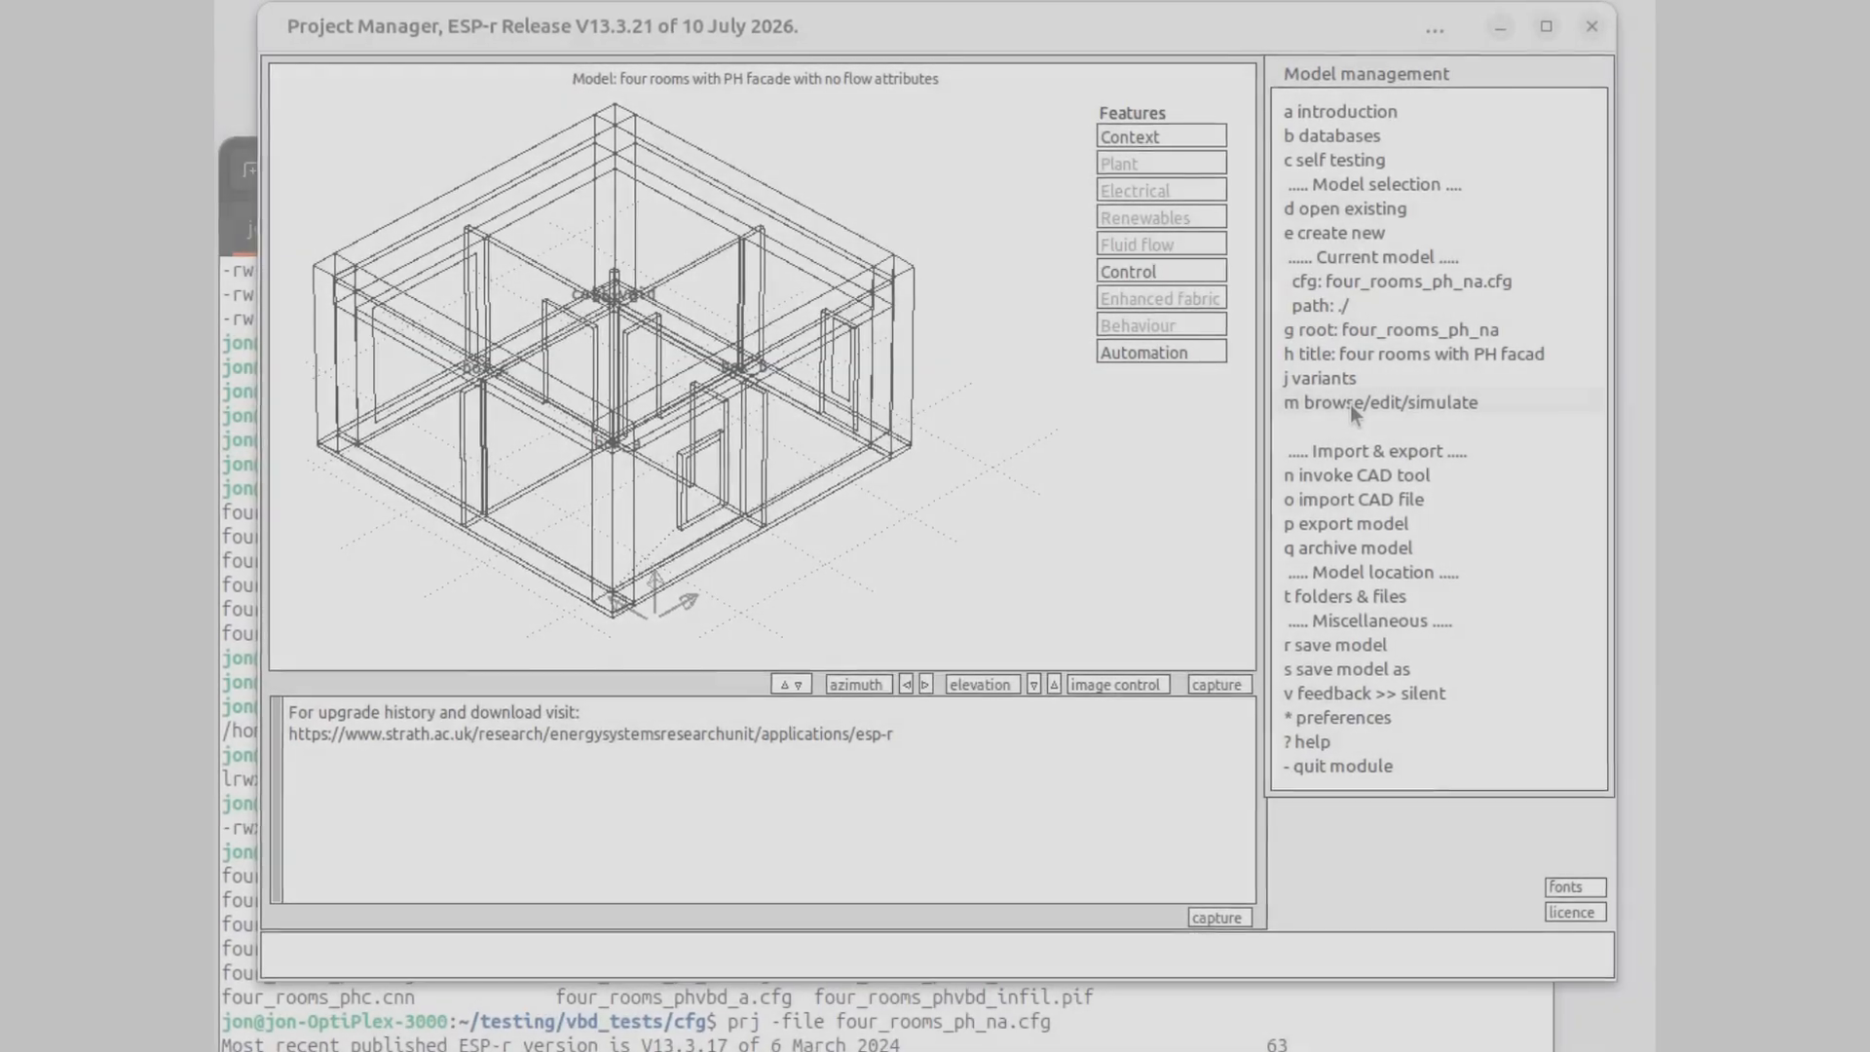
- Open the geometry of zone box_a in the four_rooms_ph_na model and set reporting and menus to detailed
{"action": "left_click", "coordinate": [1377, 409]}
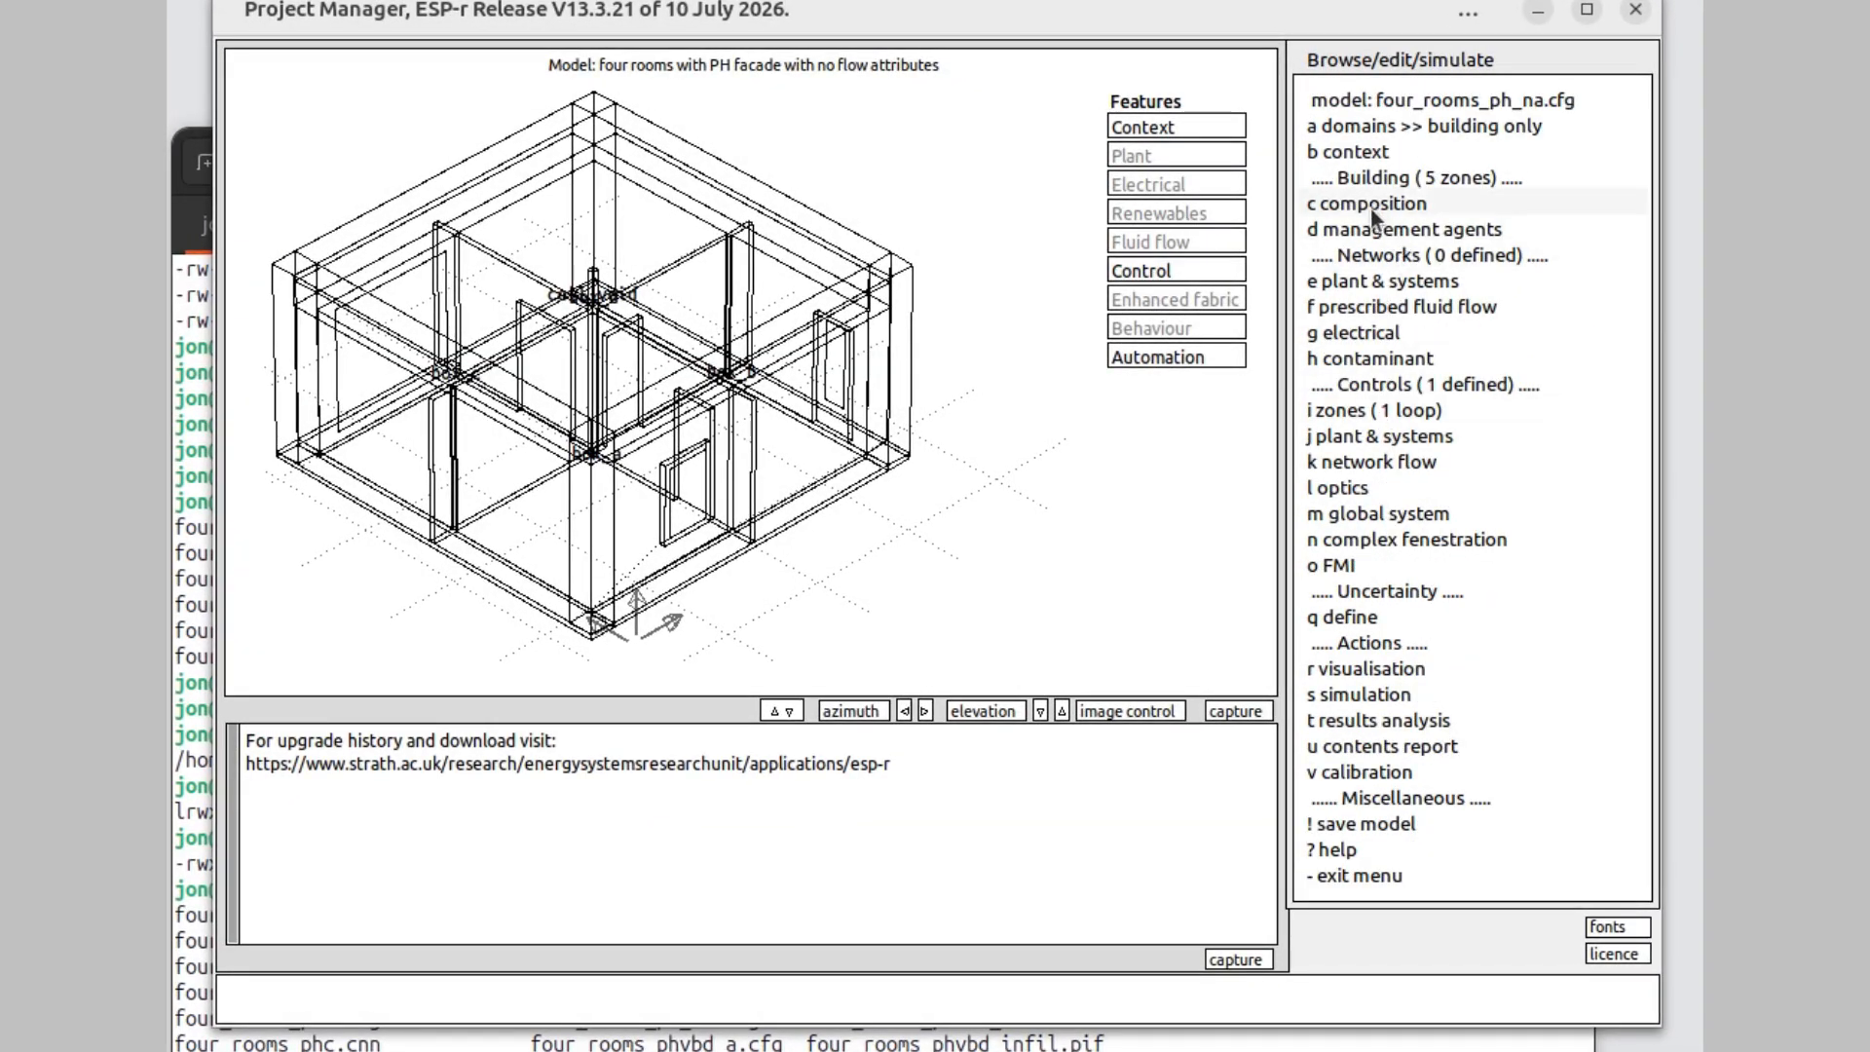
{"action": "left_click", "coordinate": [1368, 205]}
{"action": "left_click", "coordinate": [1358, 123]}
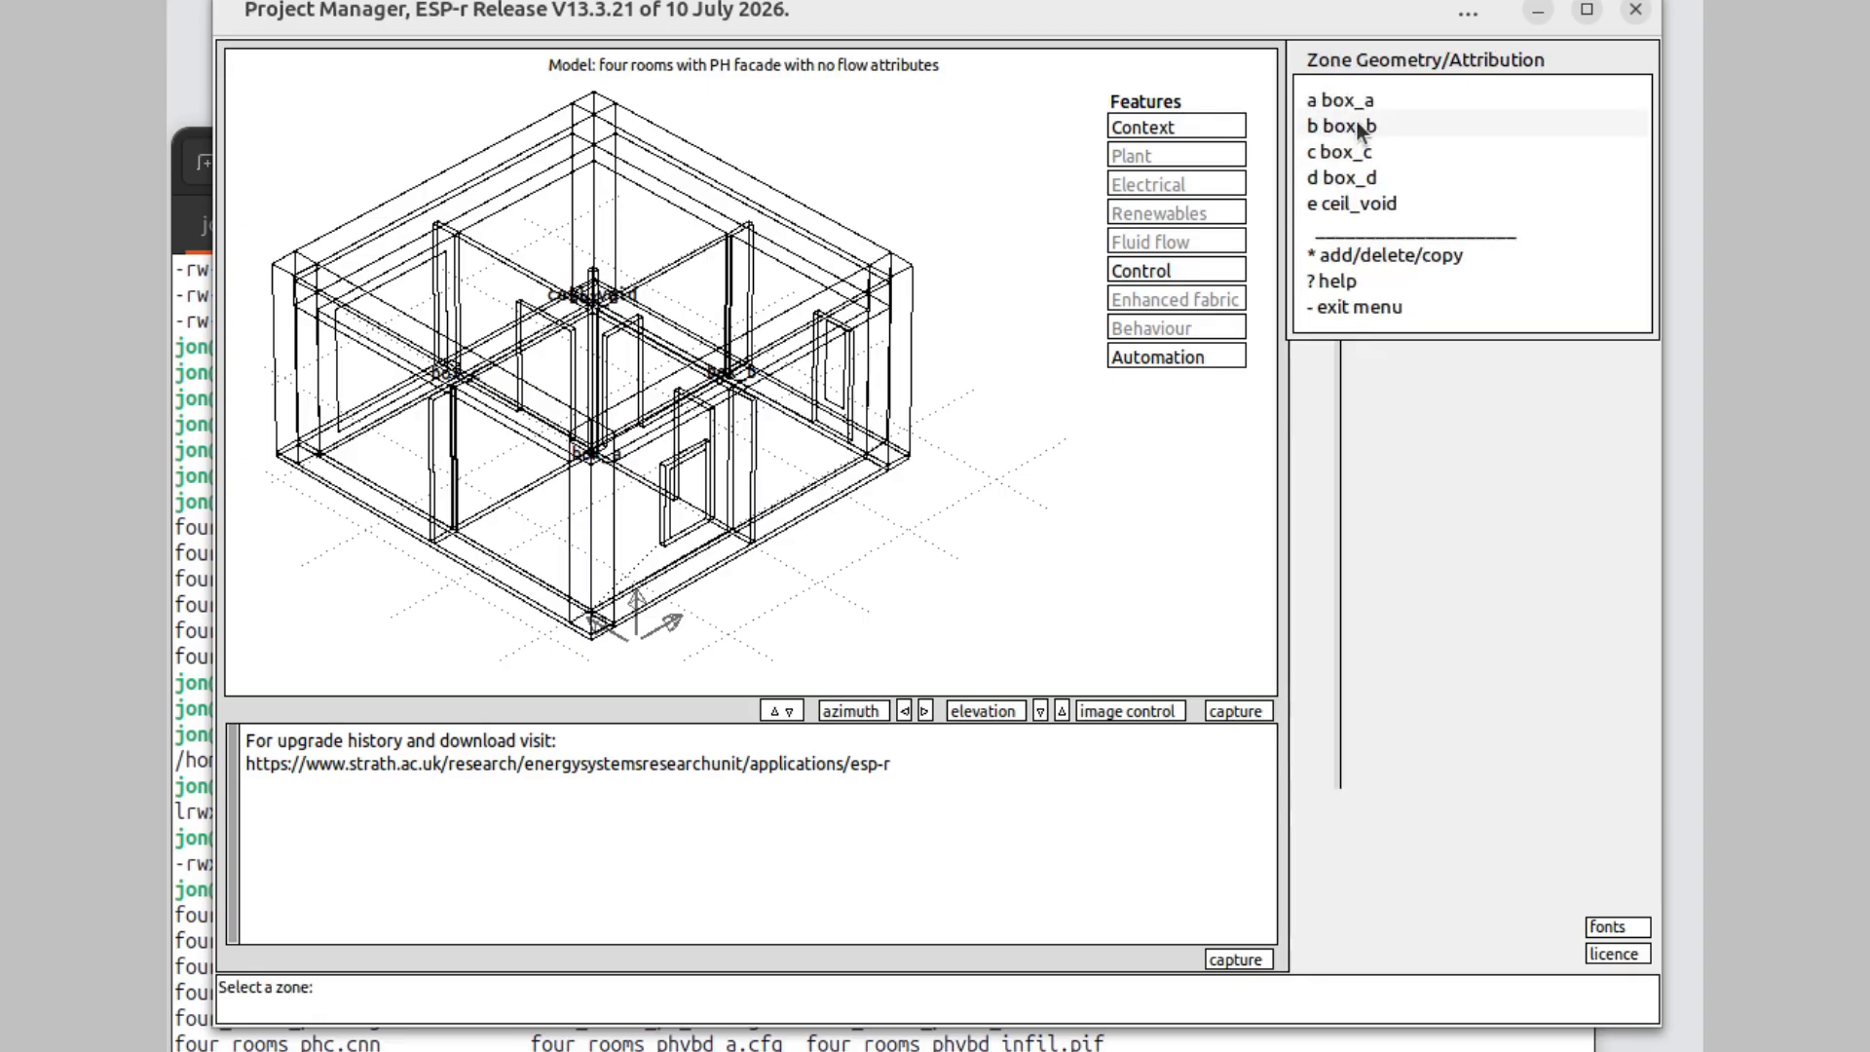
{"action": "left_click", "coordinate": [1357, 101]}
{"action": "left_click", "coordinate": [1465, 696]}
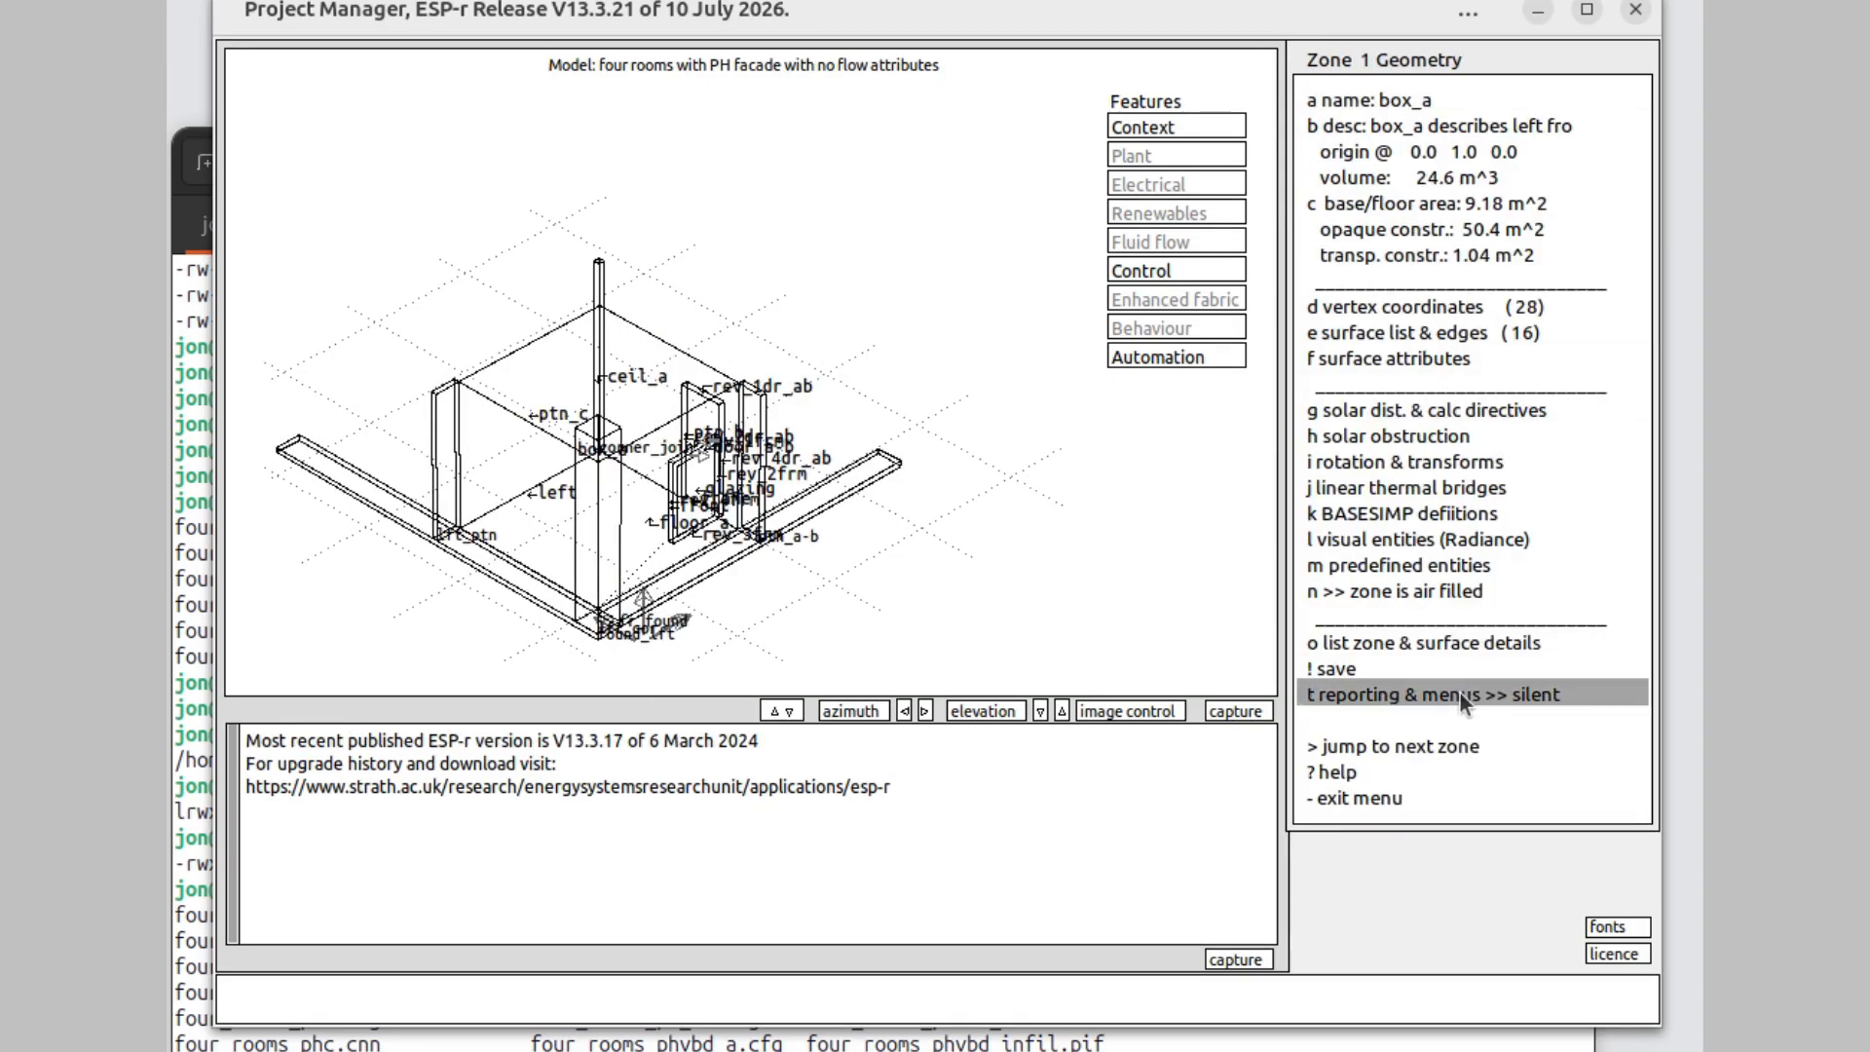
- Examine the use attributes of the surfaces in box_a, box_b and box_c, especially their doors and openings
{"action": "left_click", "coordinate": [1353, 357]}
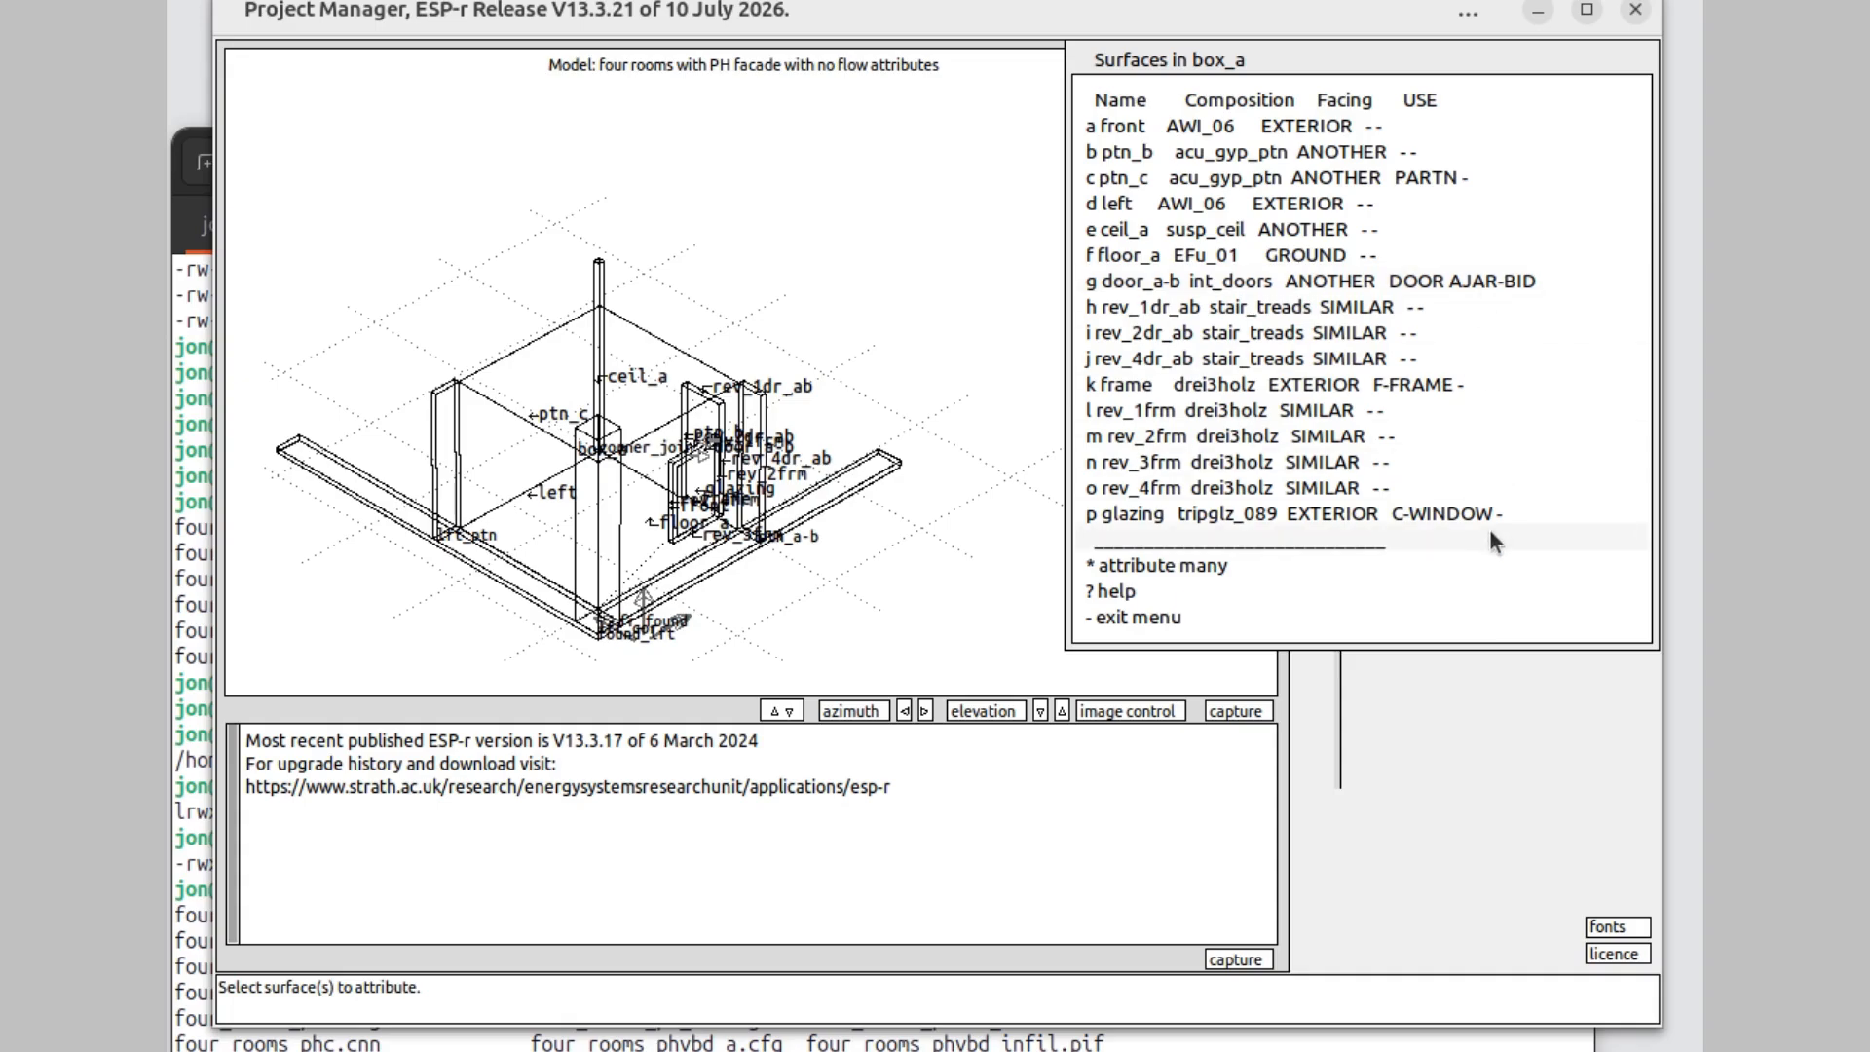
{"action": "left_click", "coordinate": [1176, 618]}
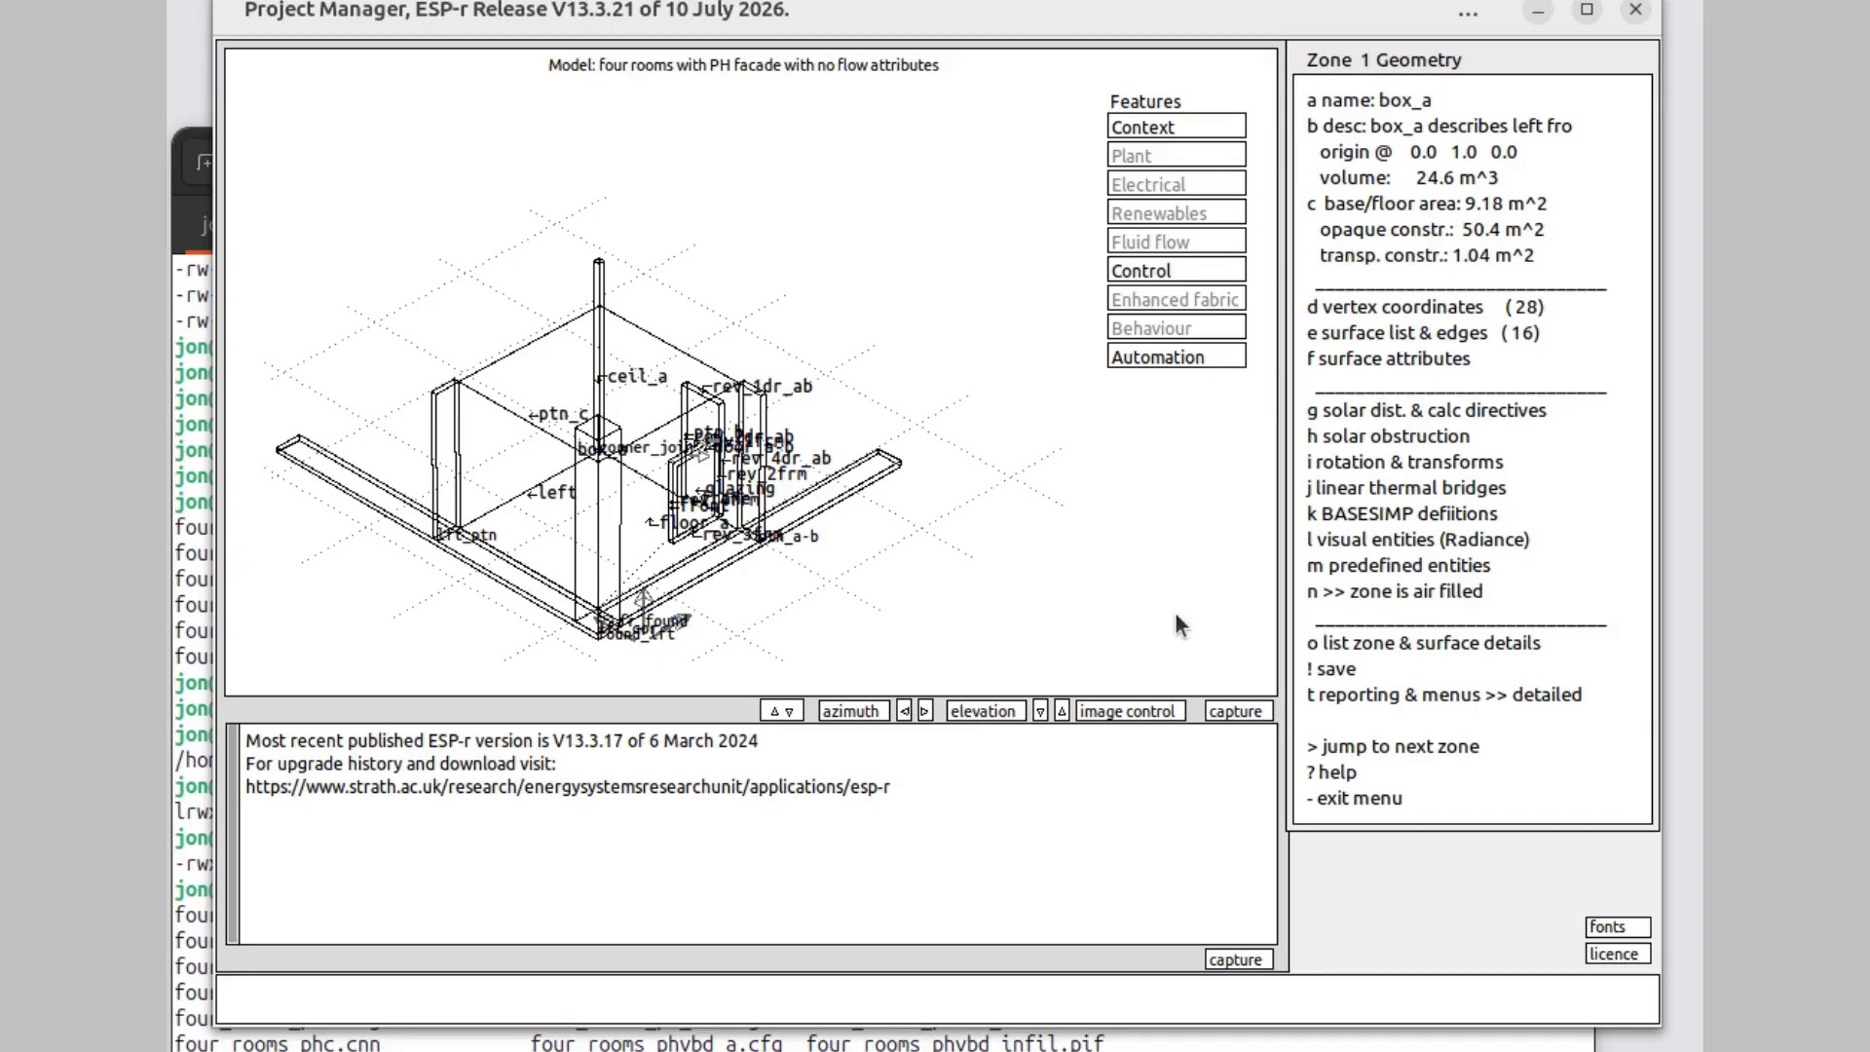
{"action": "left_click", "coordinate": [1400, 746]}
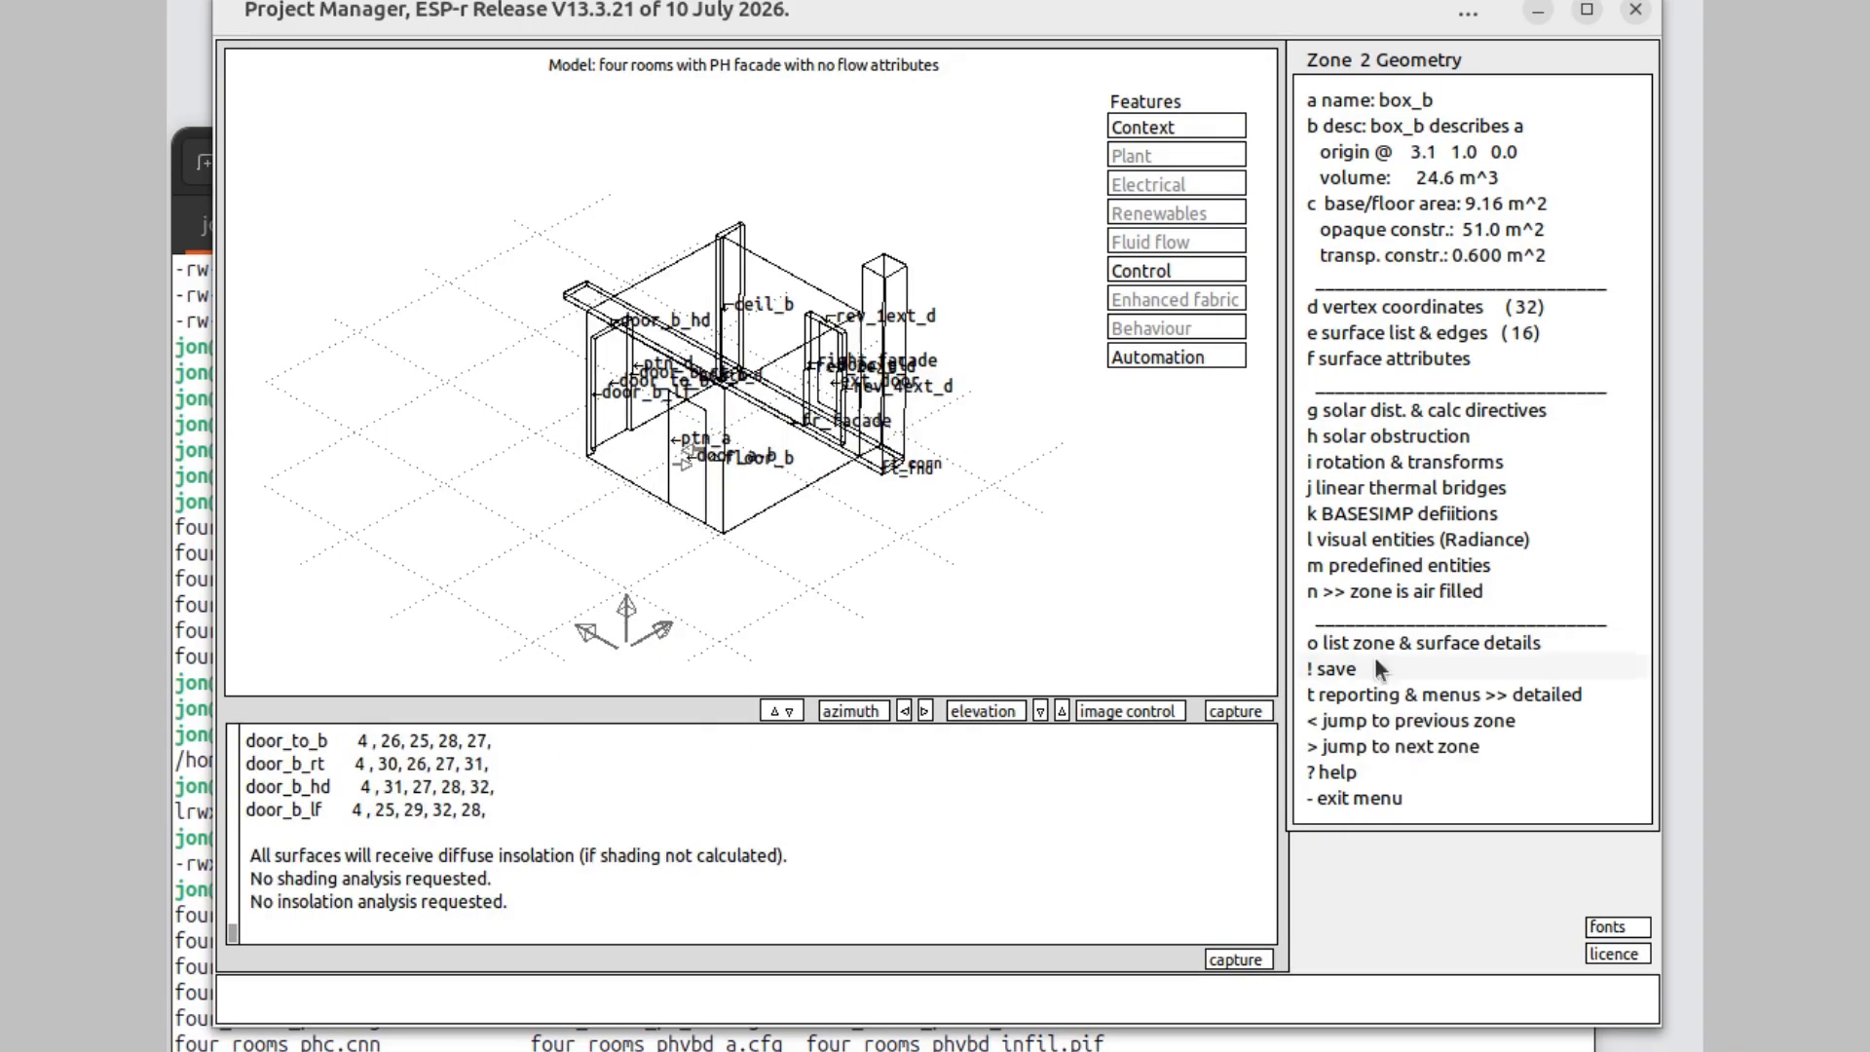
{"action": "left_click", "coordinate": [1390, 358]}
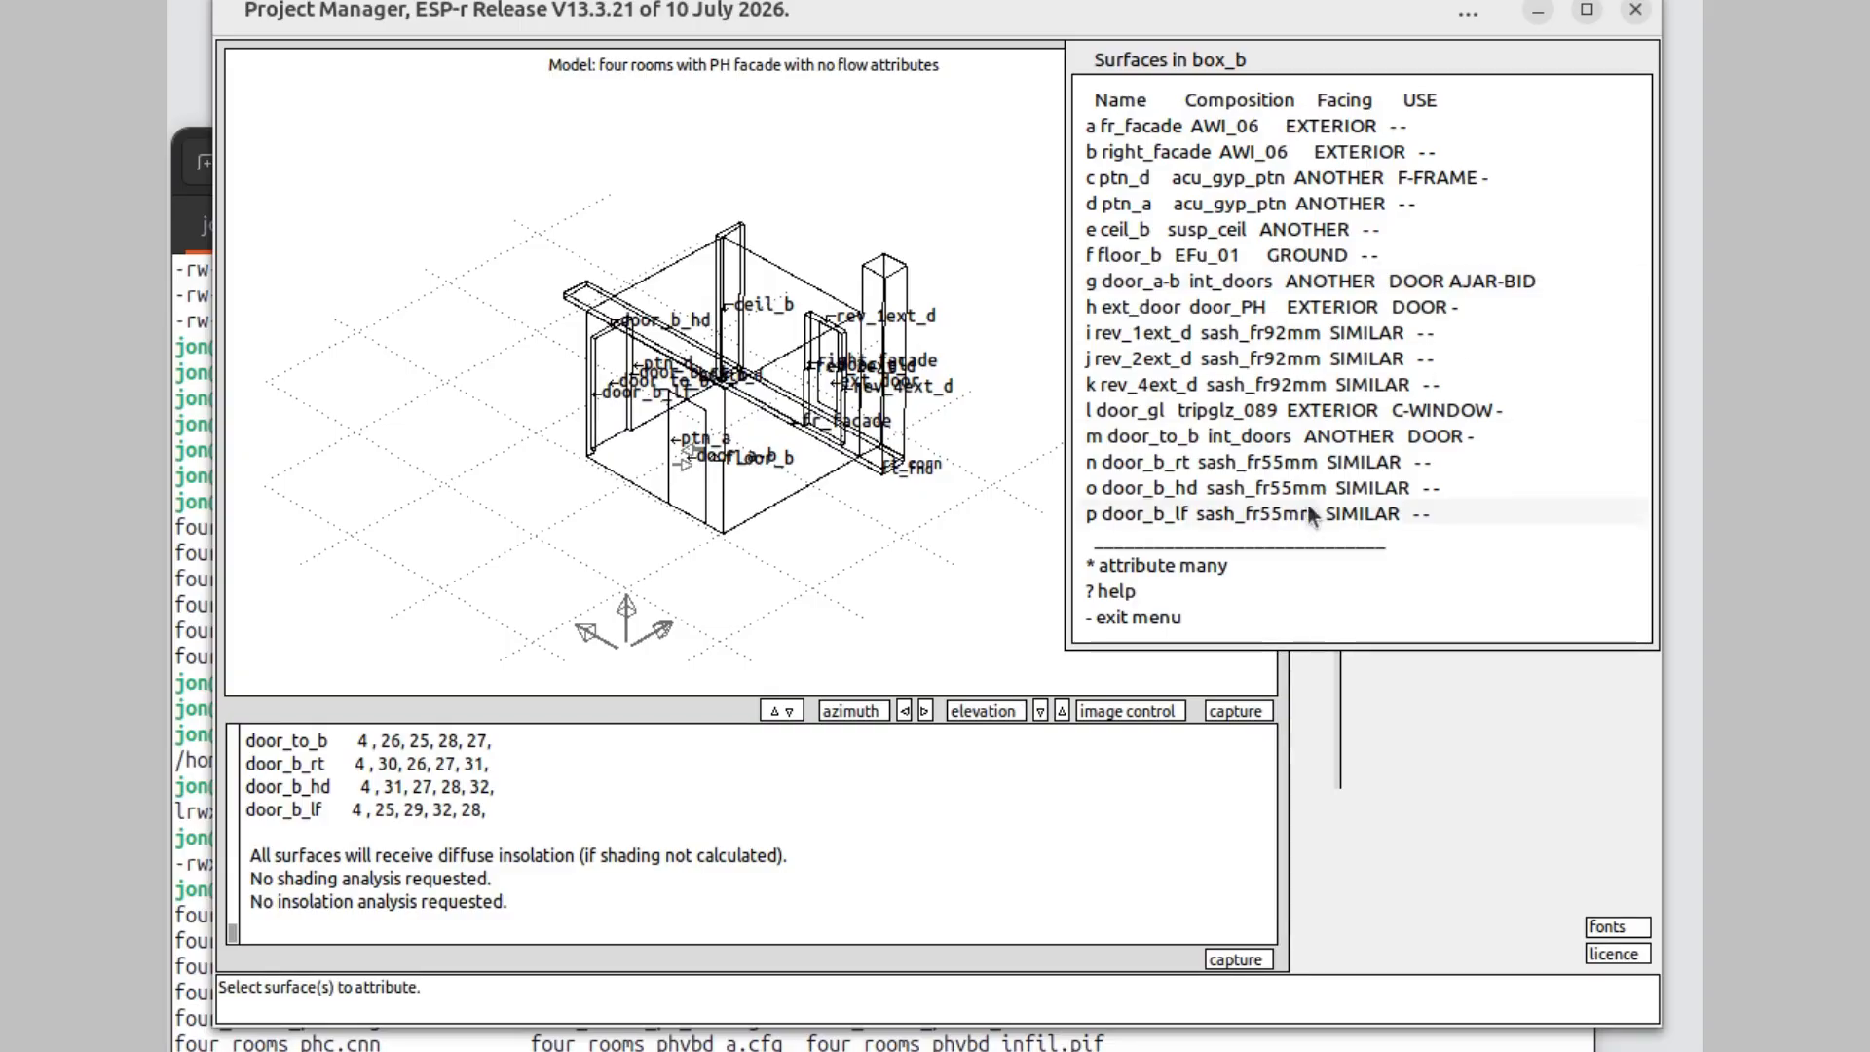
{"action": "left_click", "coordinate": [1224, 624]}
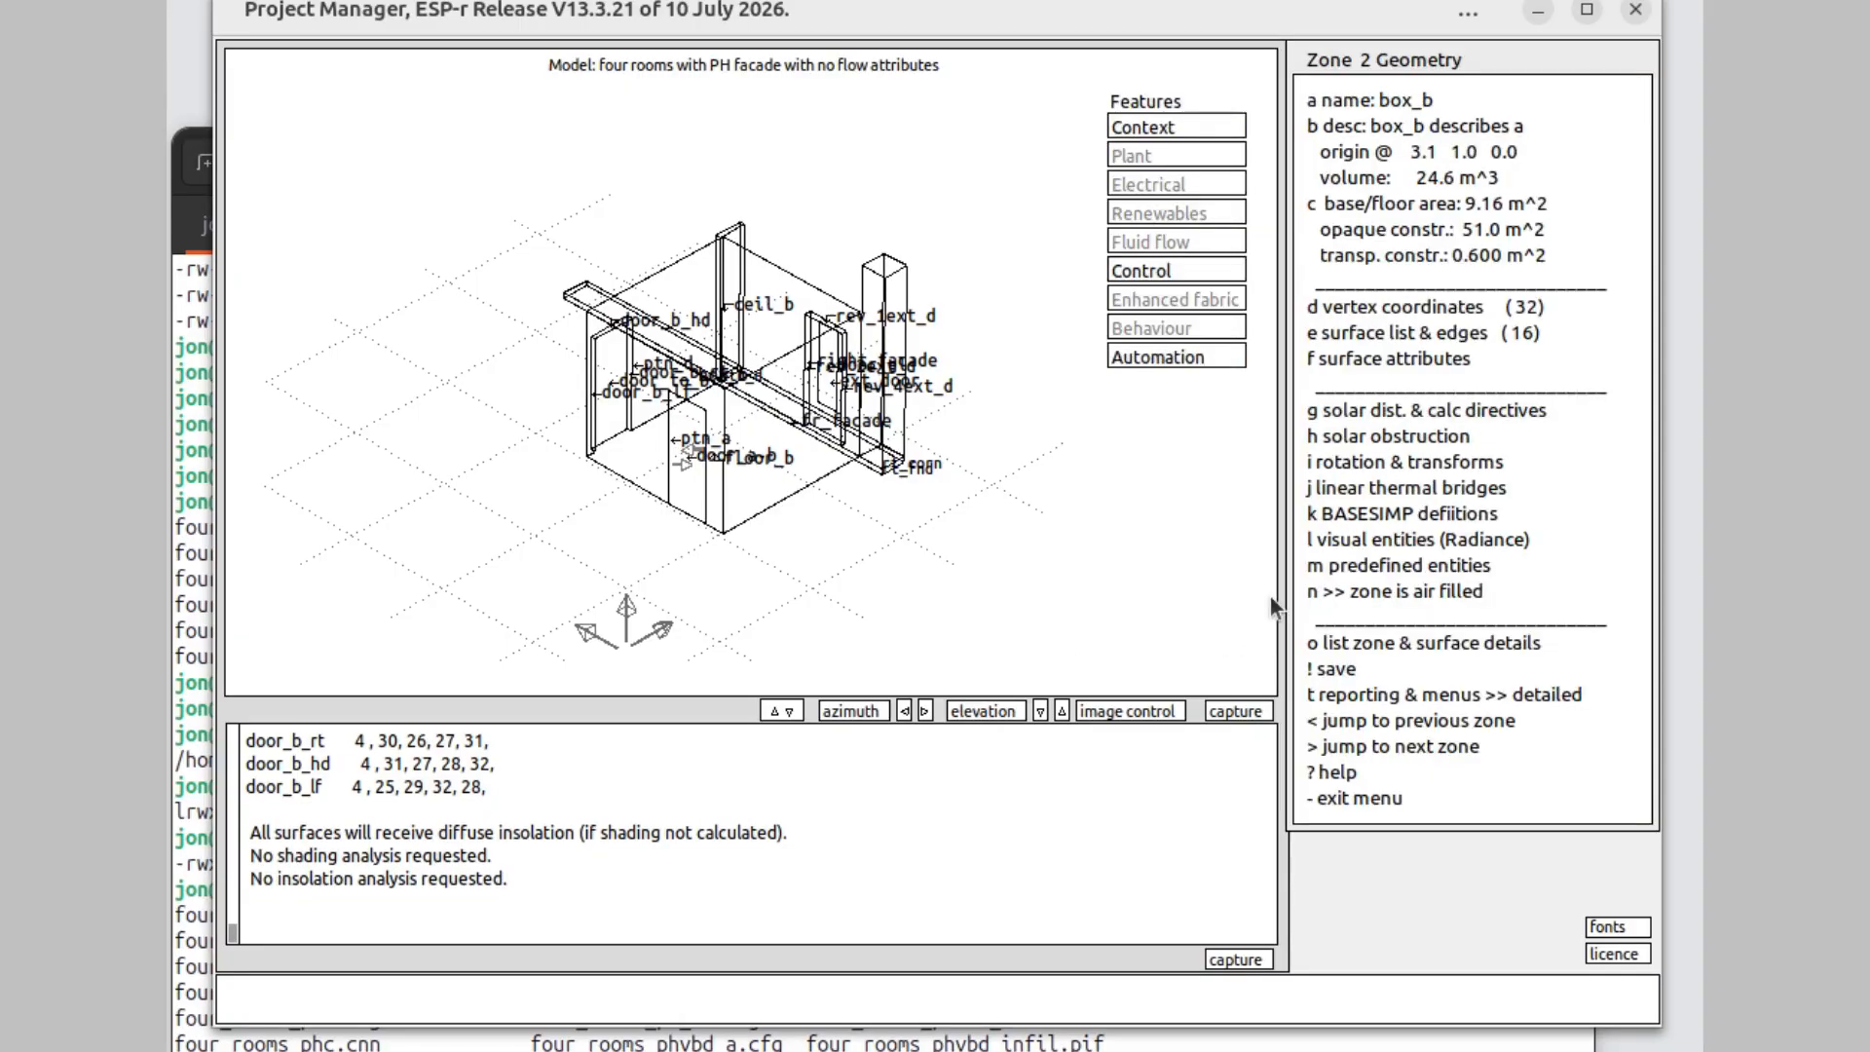
{"action": "left_click", "coordinate": [1424, 744]}
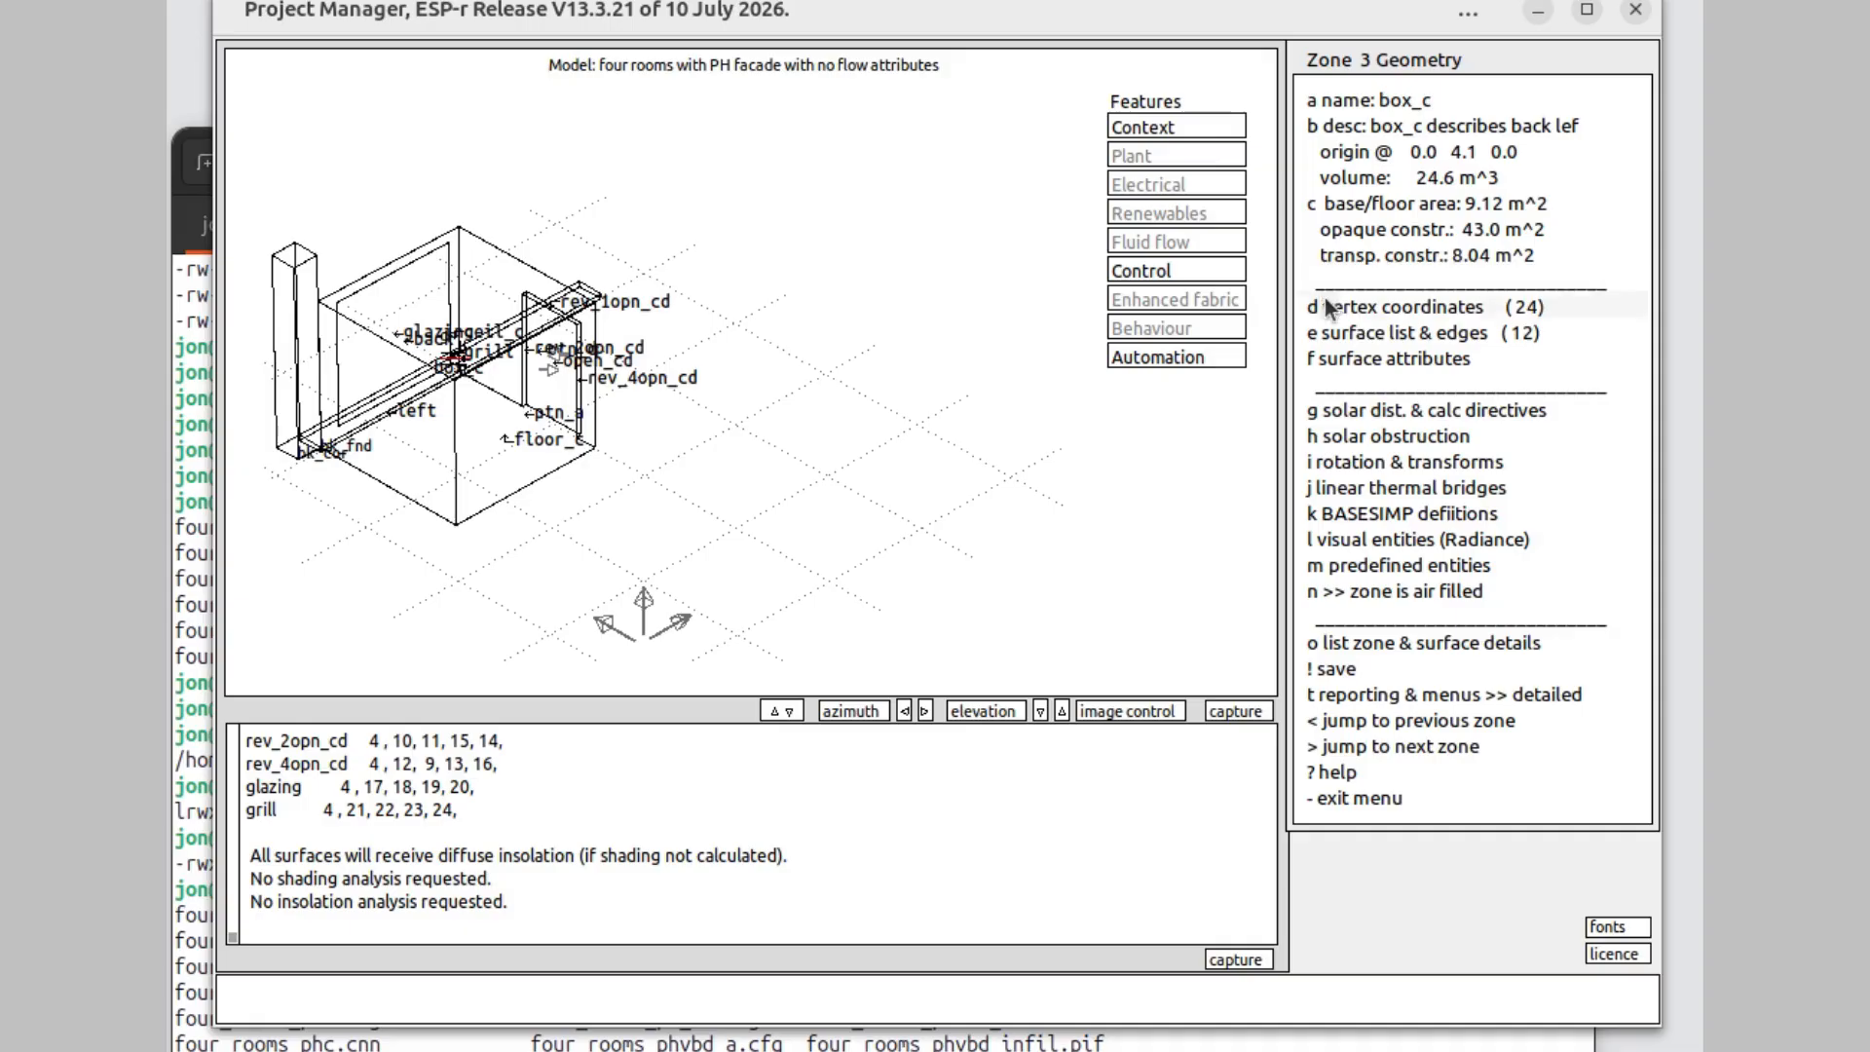
{"action": "left_click", "coordinate": [1388, 359]}
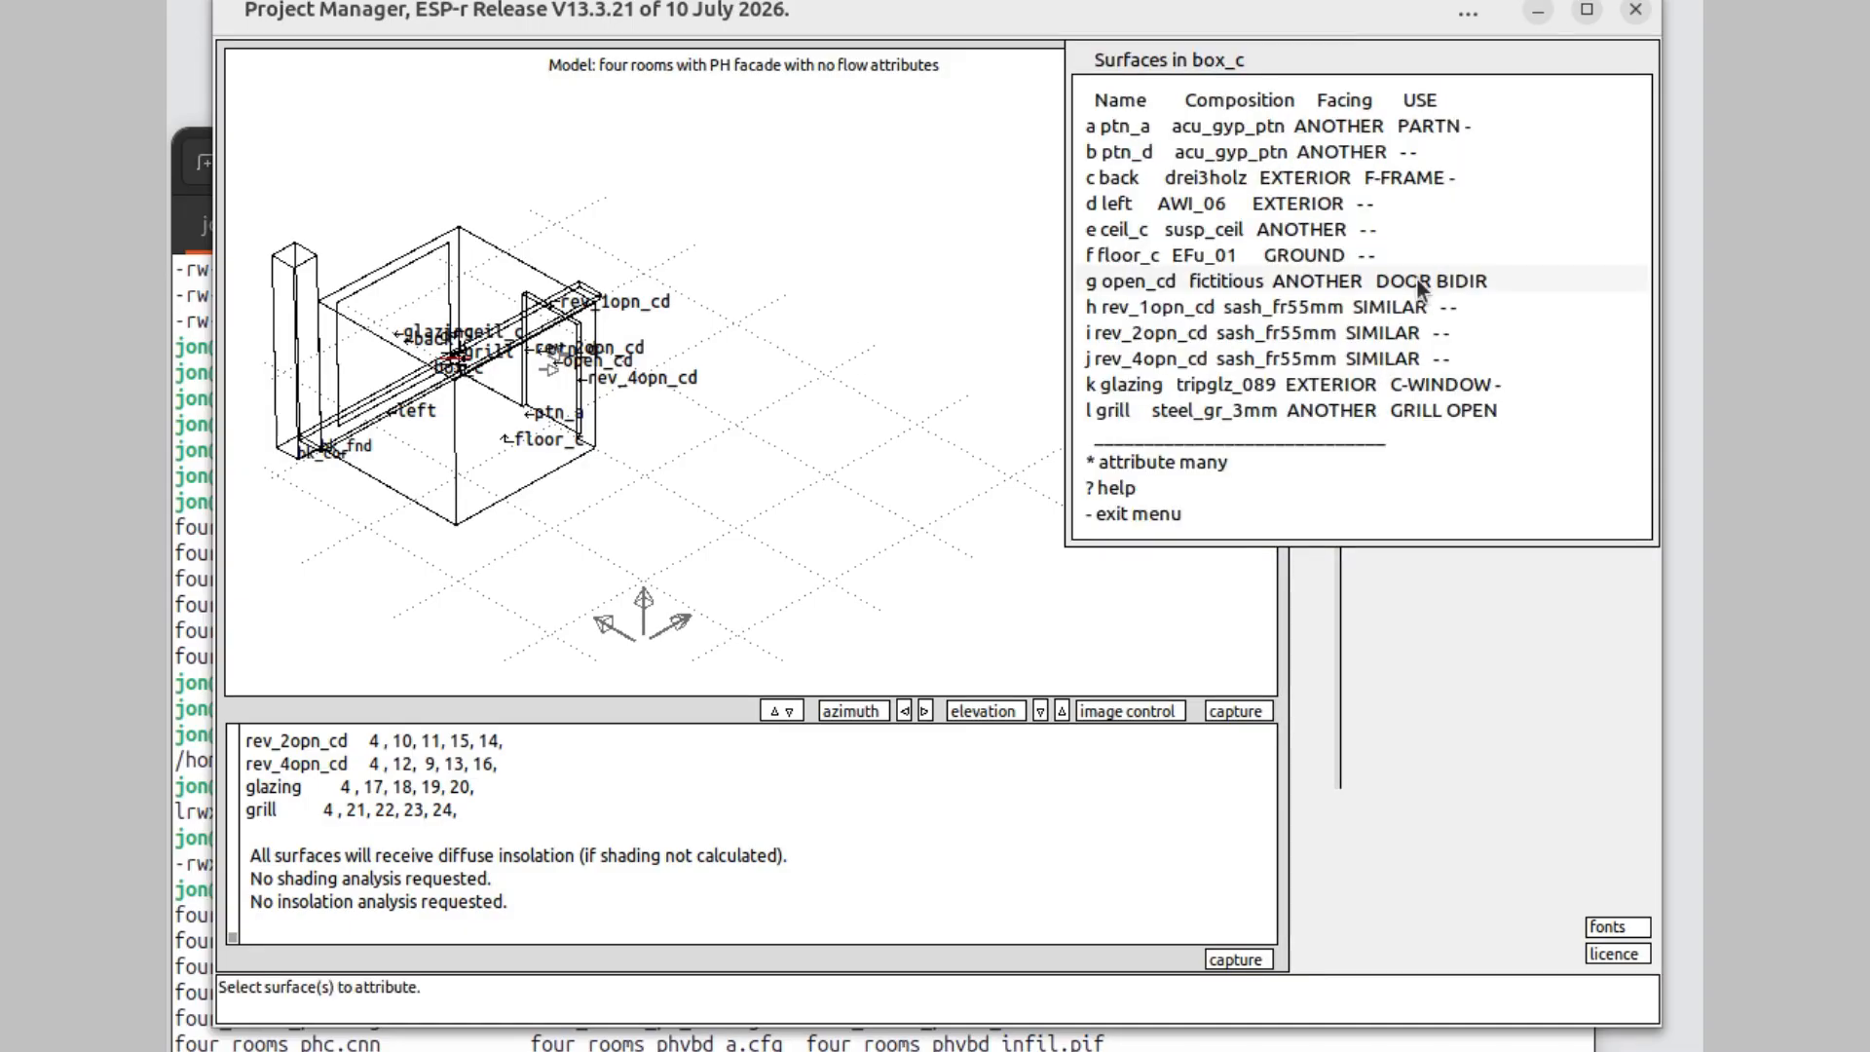
{"action": "left_click", "coordinate": [1218, 510]}
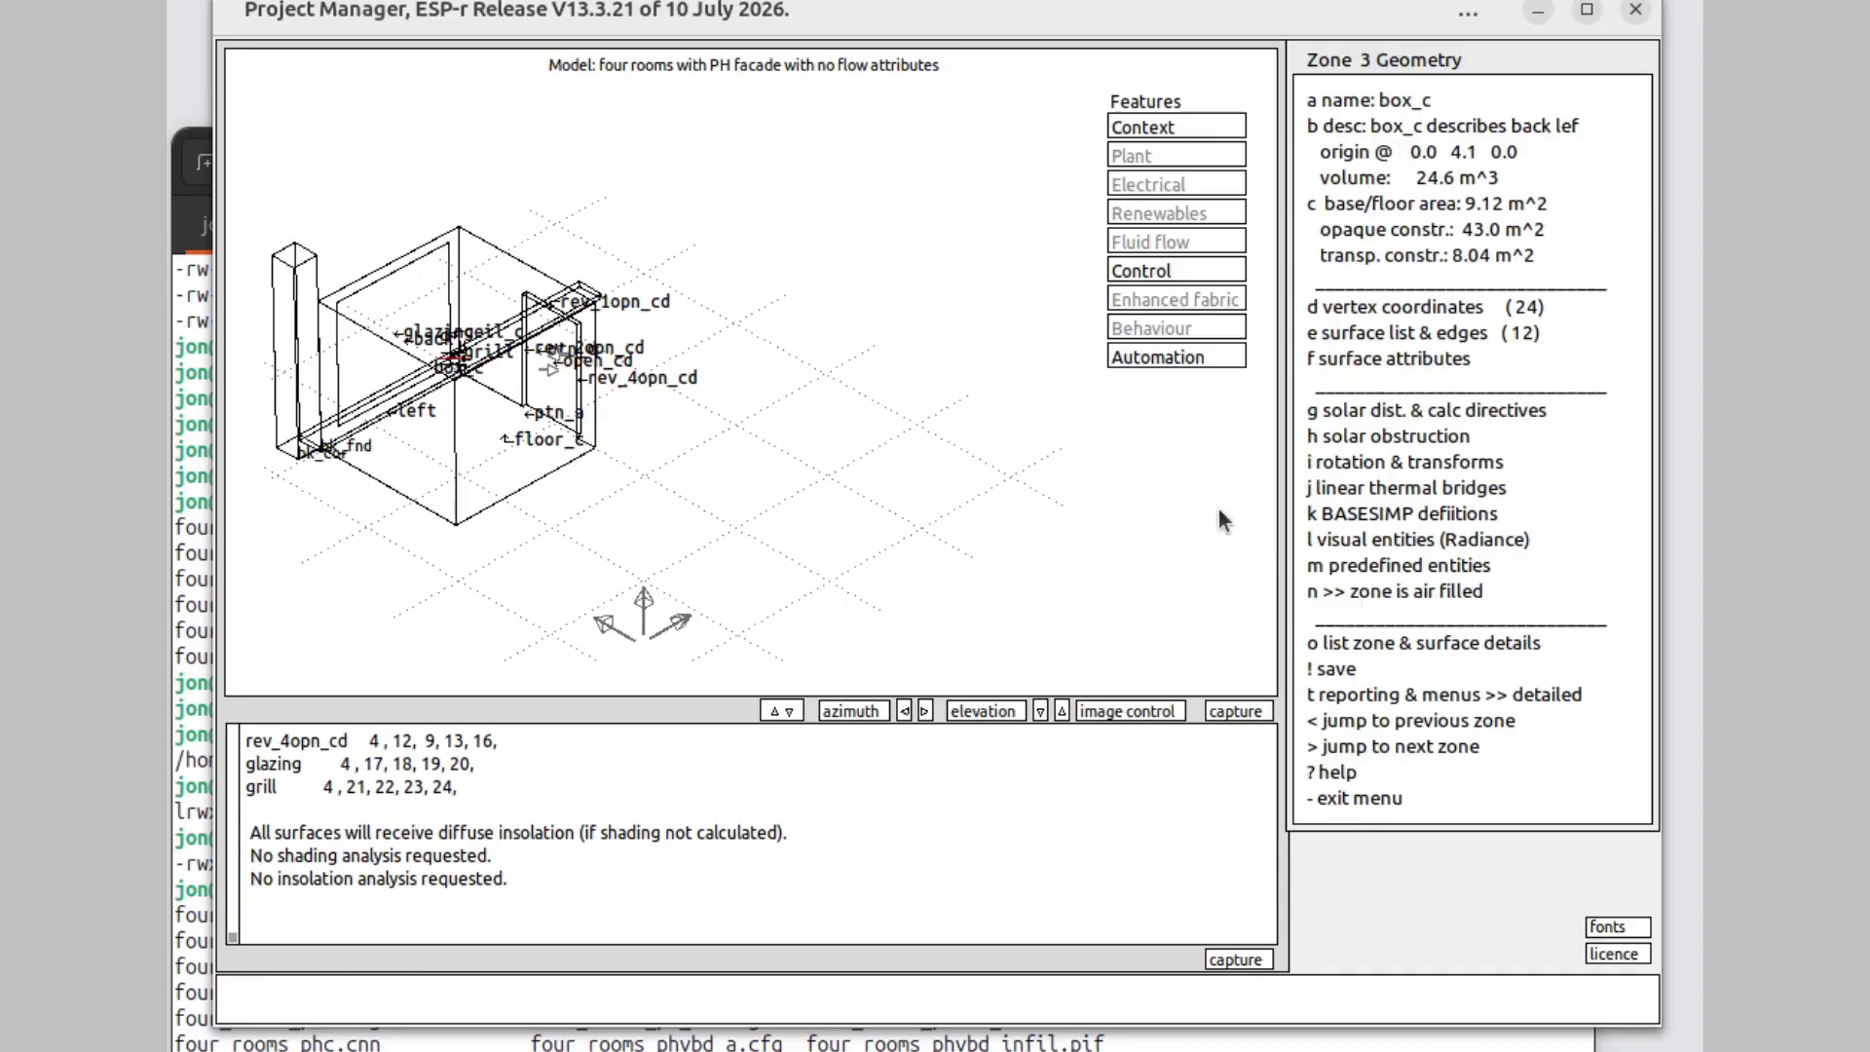
- Set the use of box_d's door_to_b surface to DOOR NORMAL with bi-directional ajar air leakage and save the attribute change
{"action": "left_click", "coordinate": [1393, 748]}
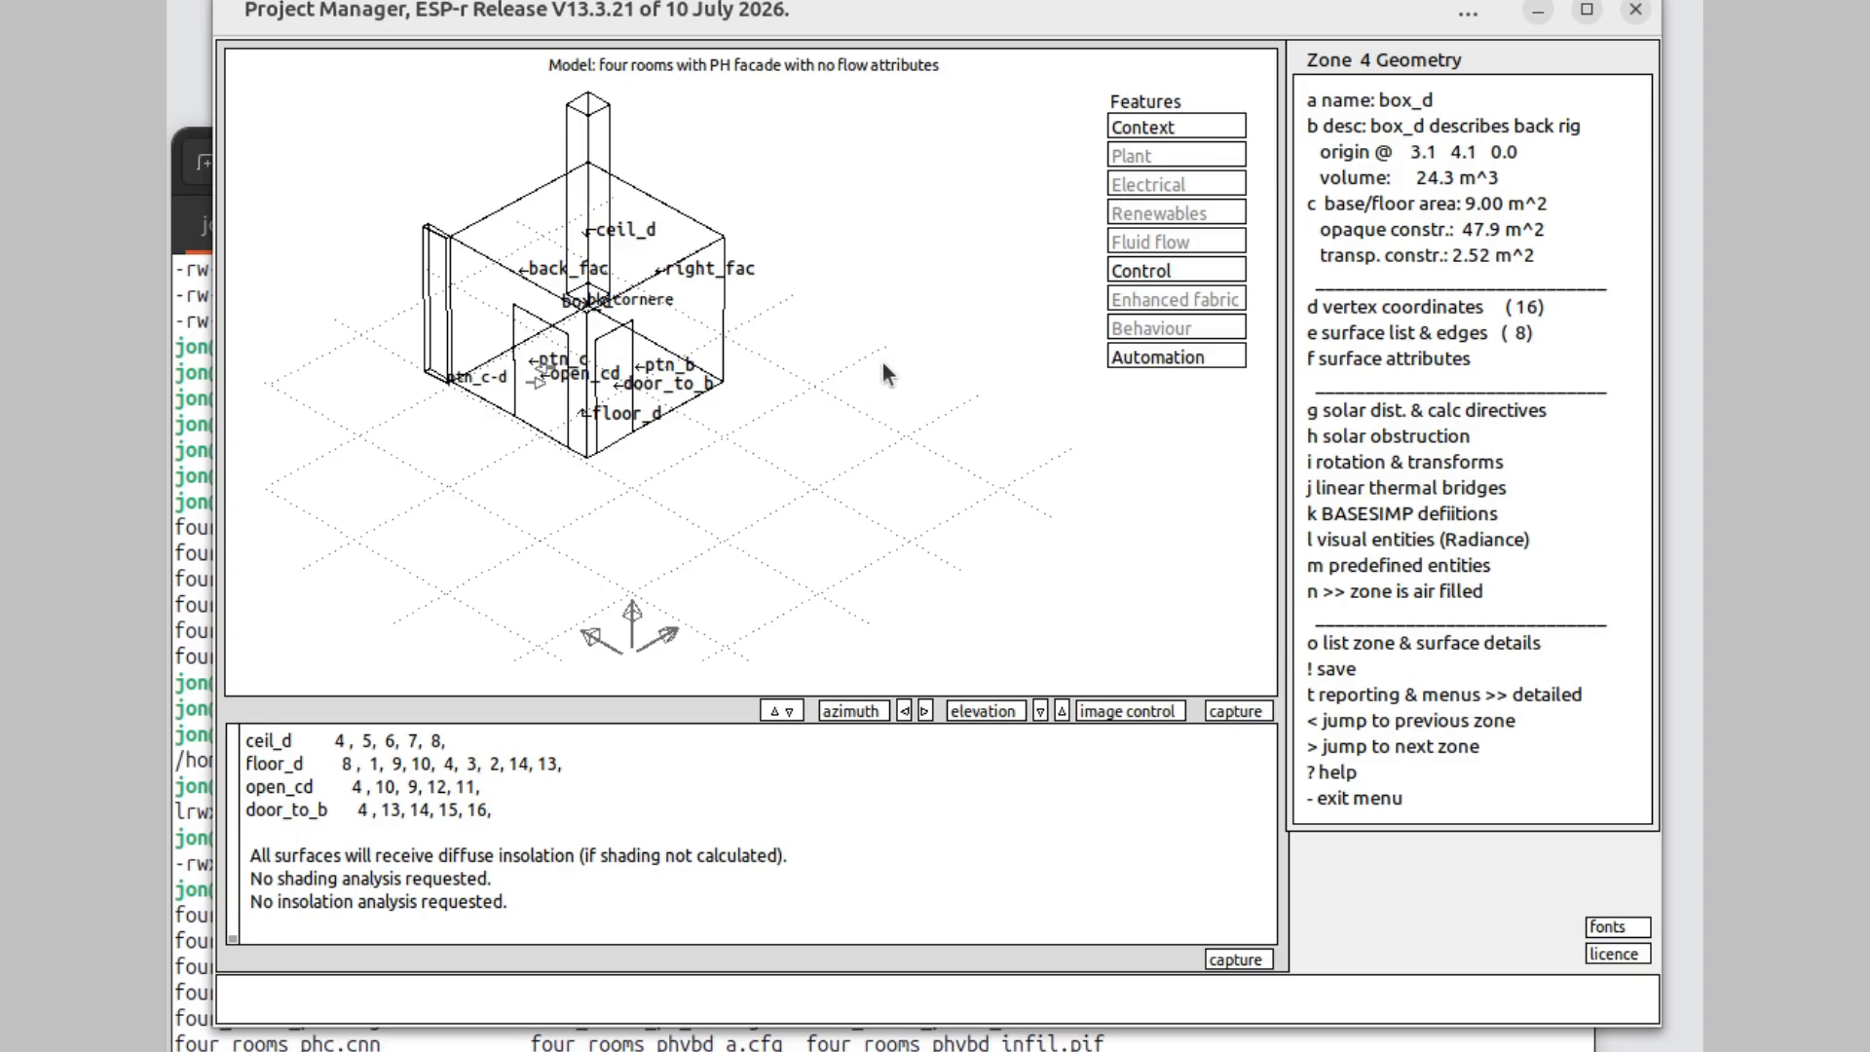
{"action": "left_click", "coordinate": [1355, 360]}
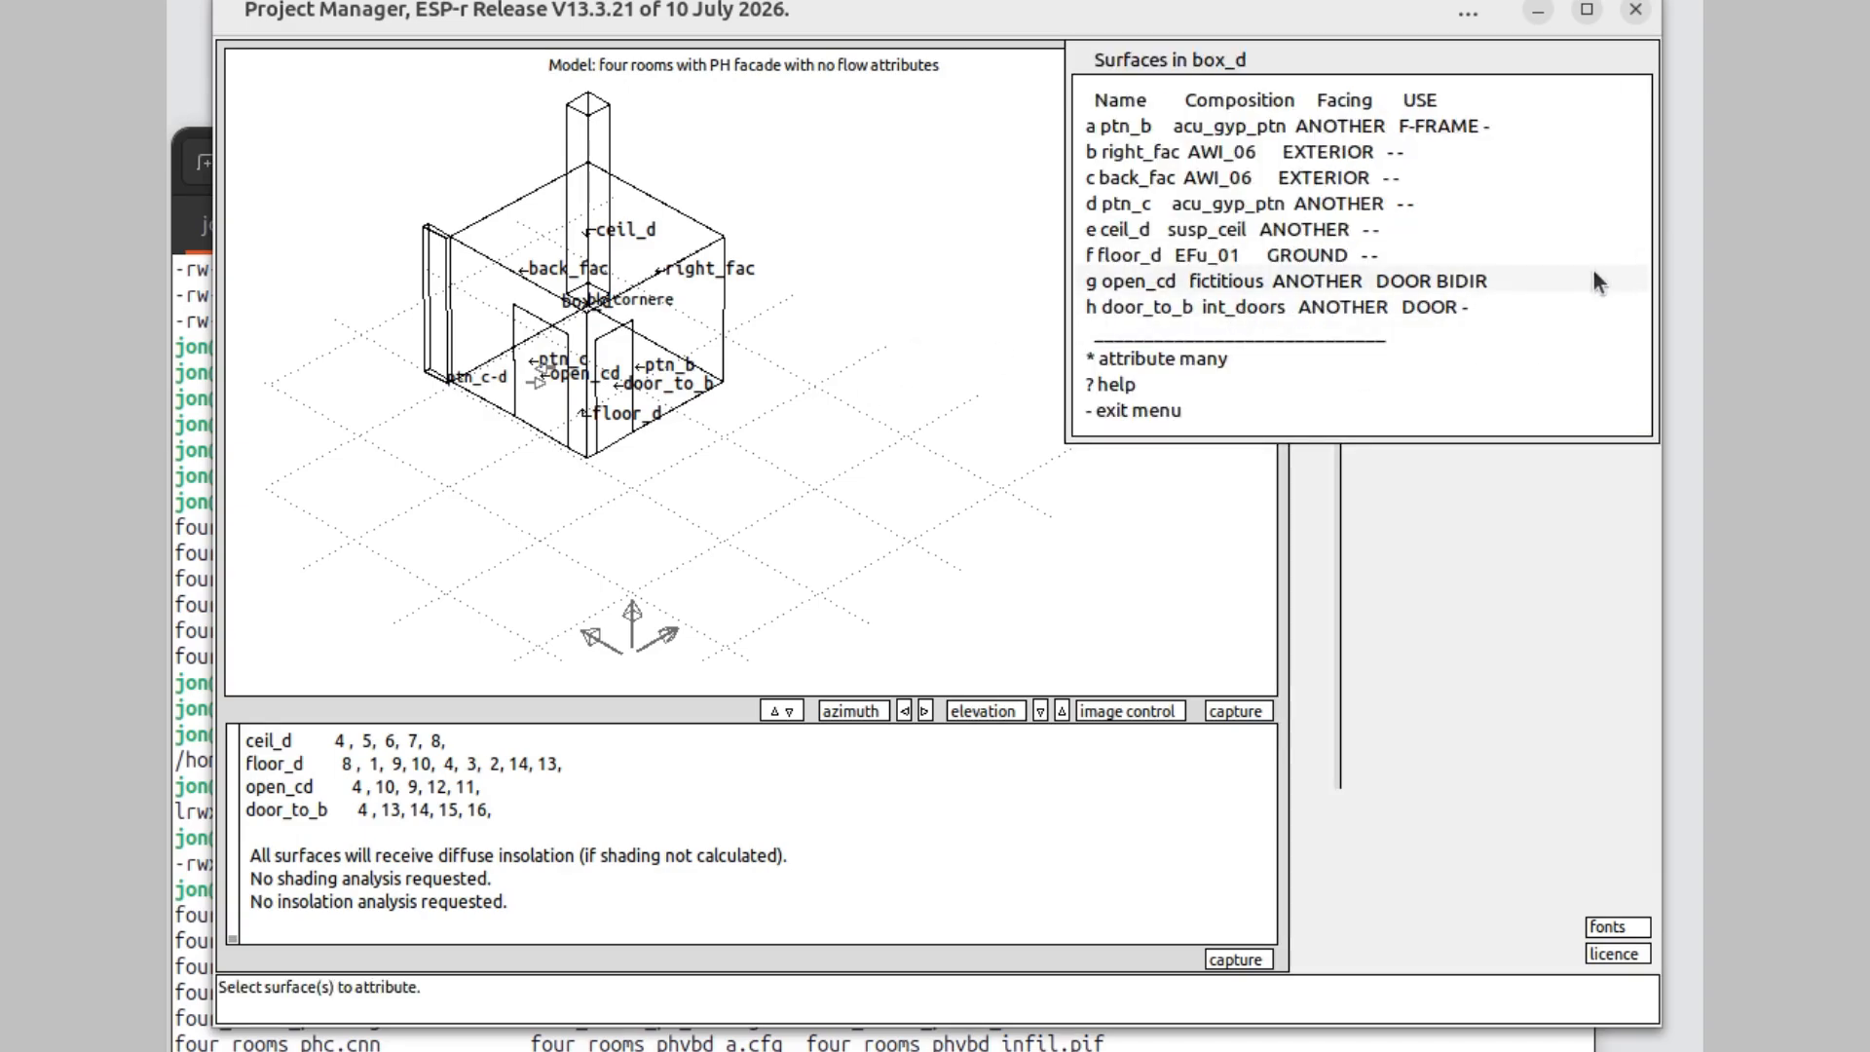
{"action": "left_click", "coordinate": [1431, 310]}
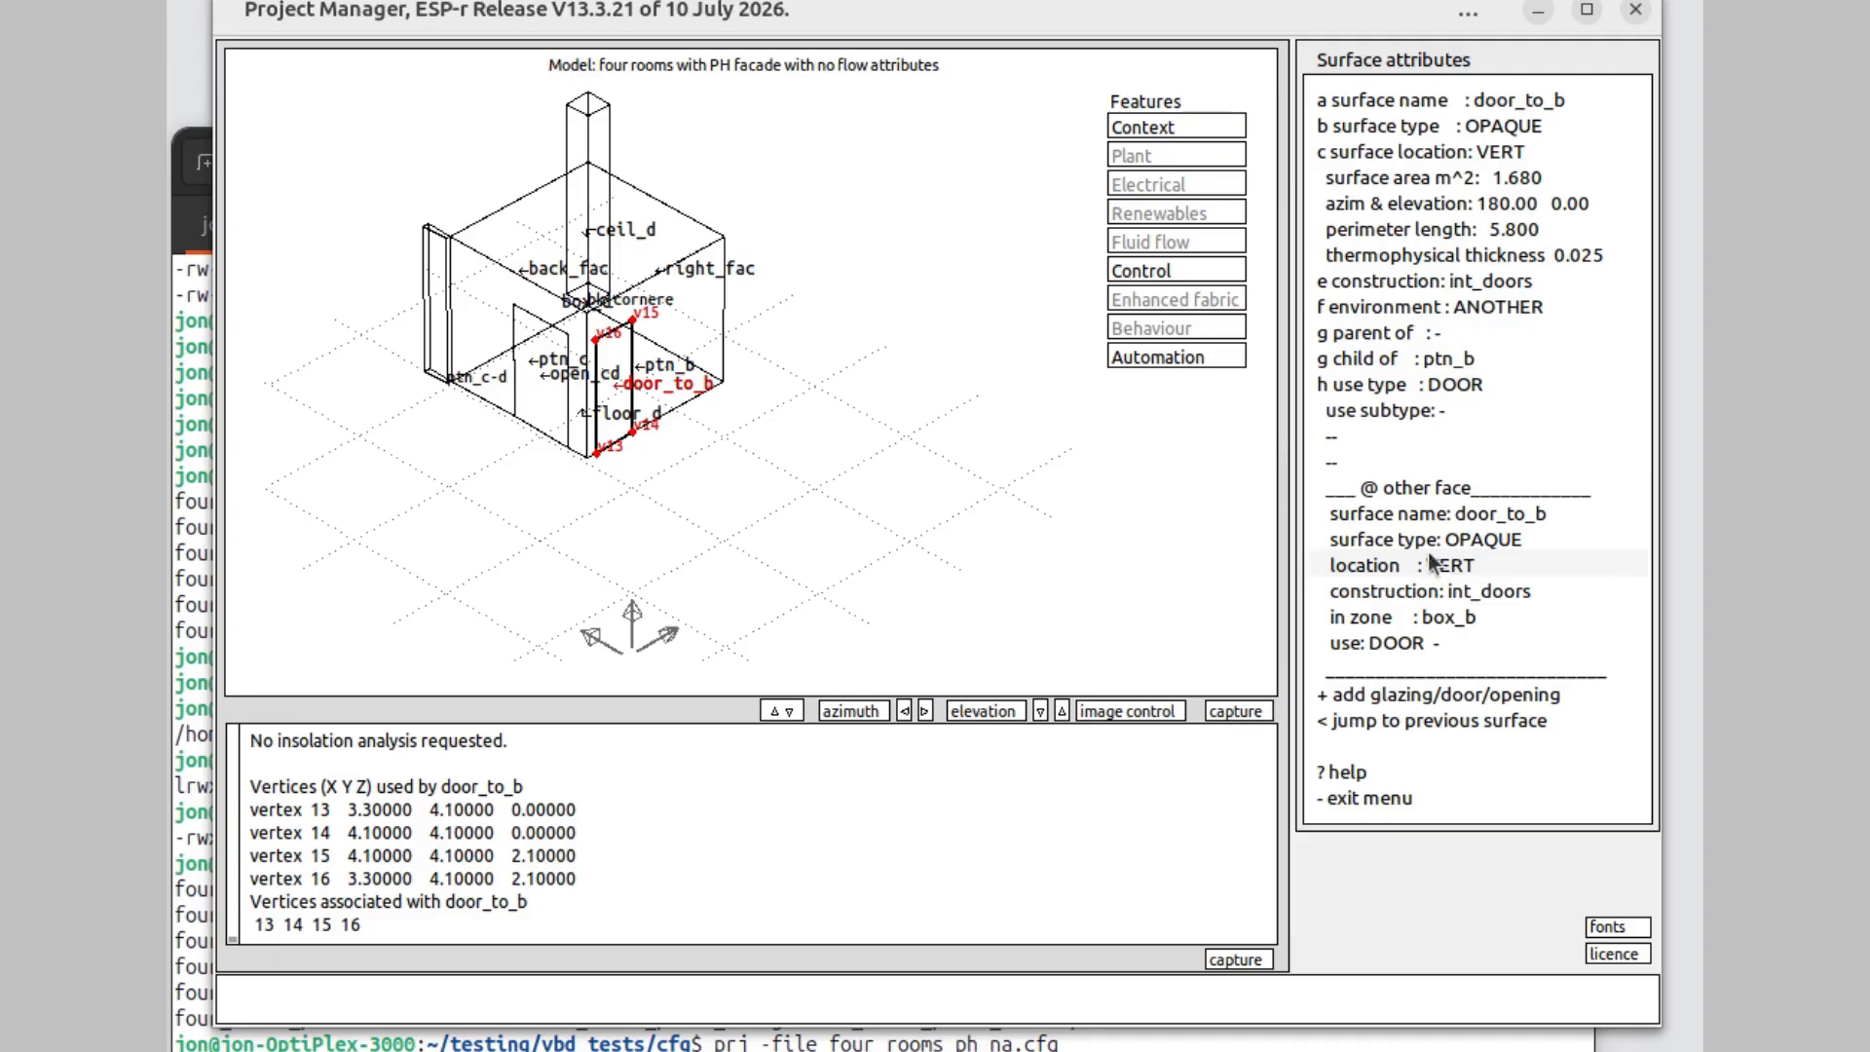
{"action": "left_click", "coordinate": [1433, 387]}
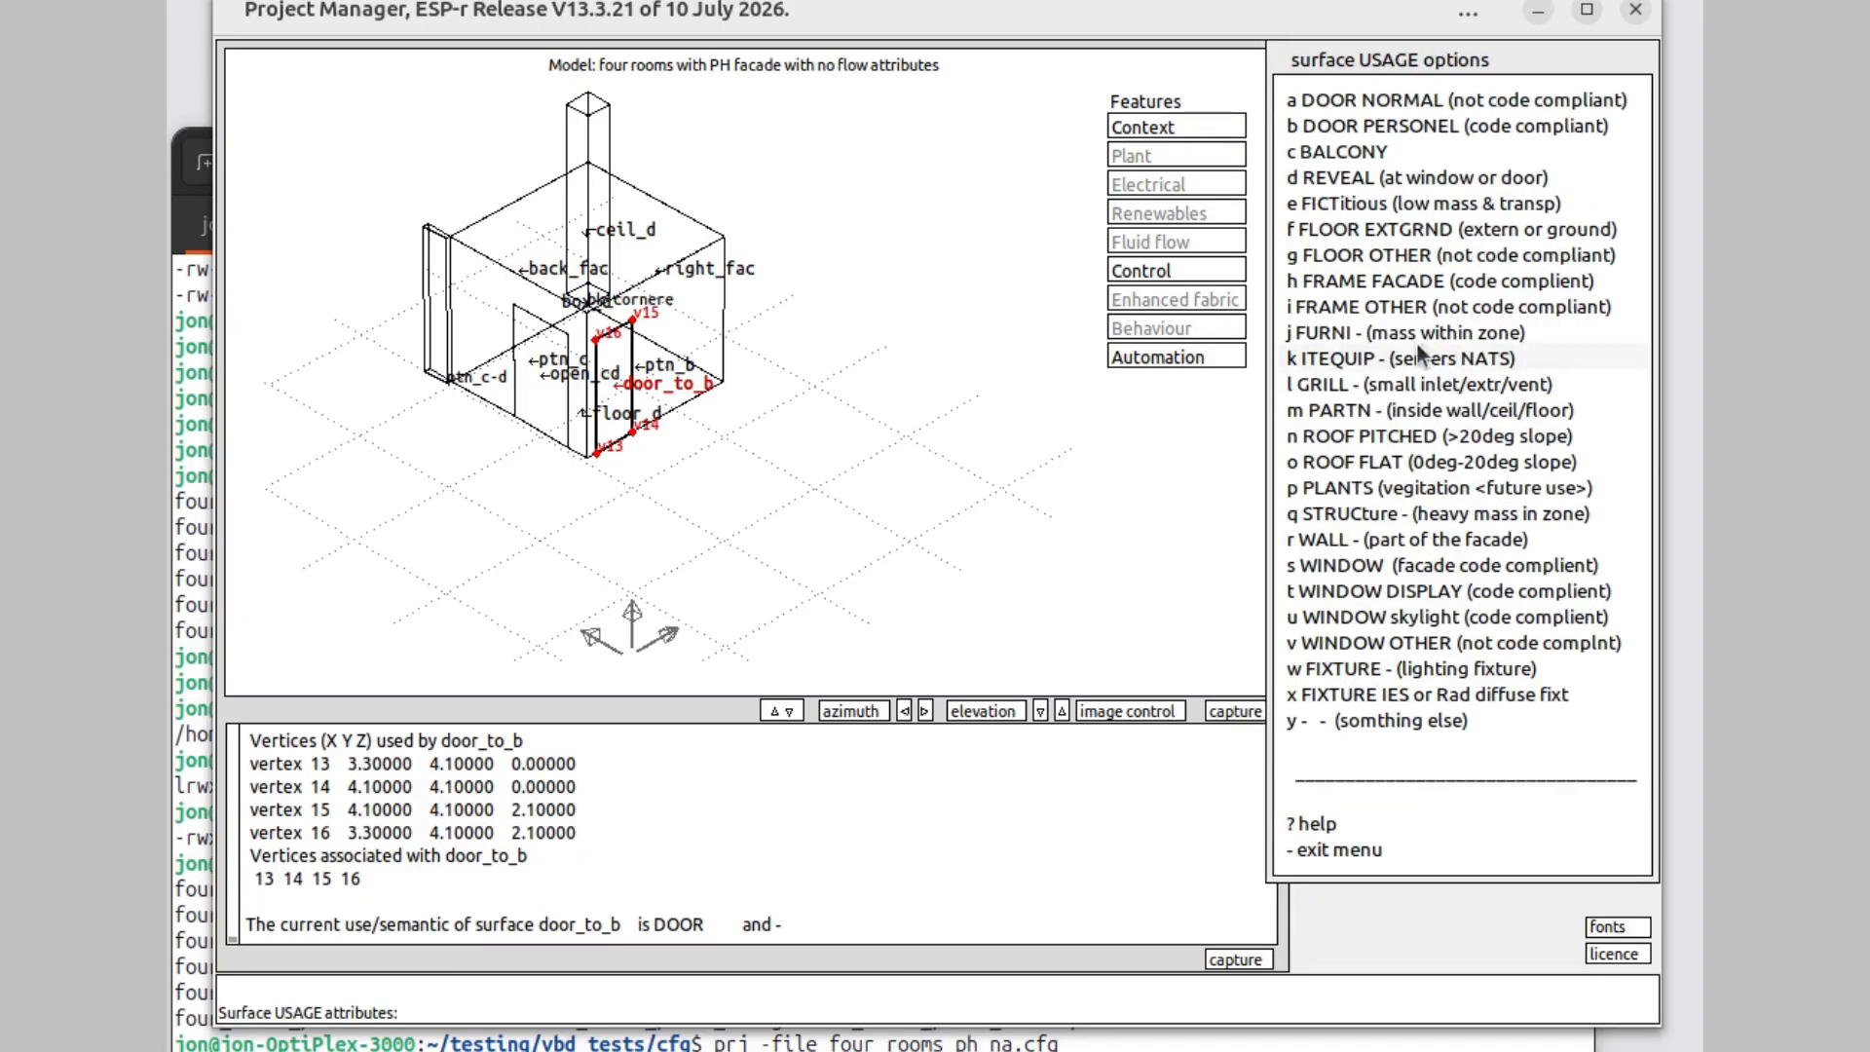
{"action": "left_click", "coordinate": [1414, 100]}
{"action": "left_click", "coordinate": [1379, 847]}
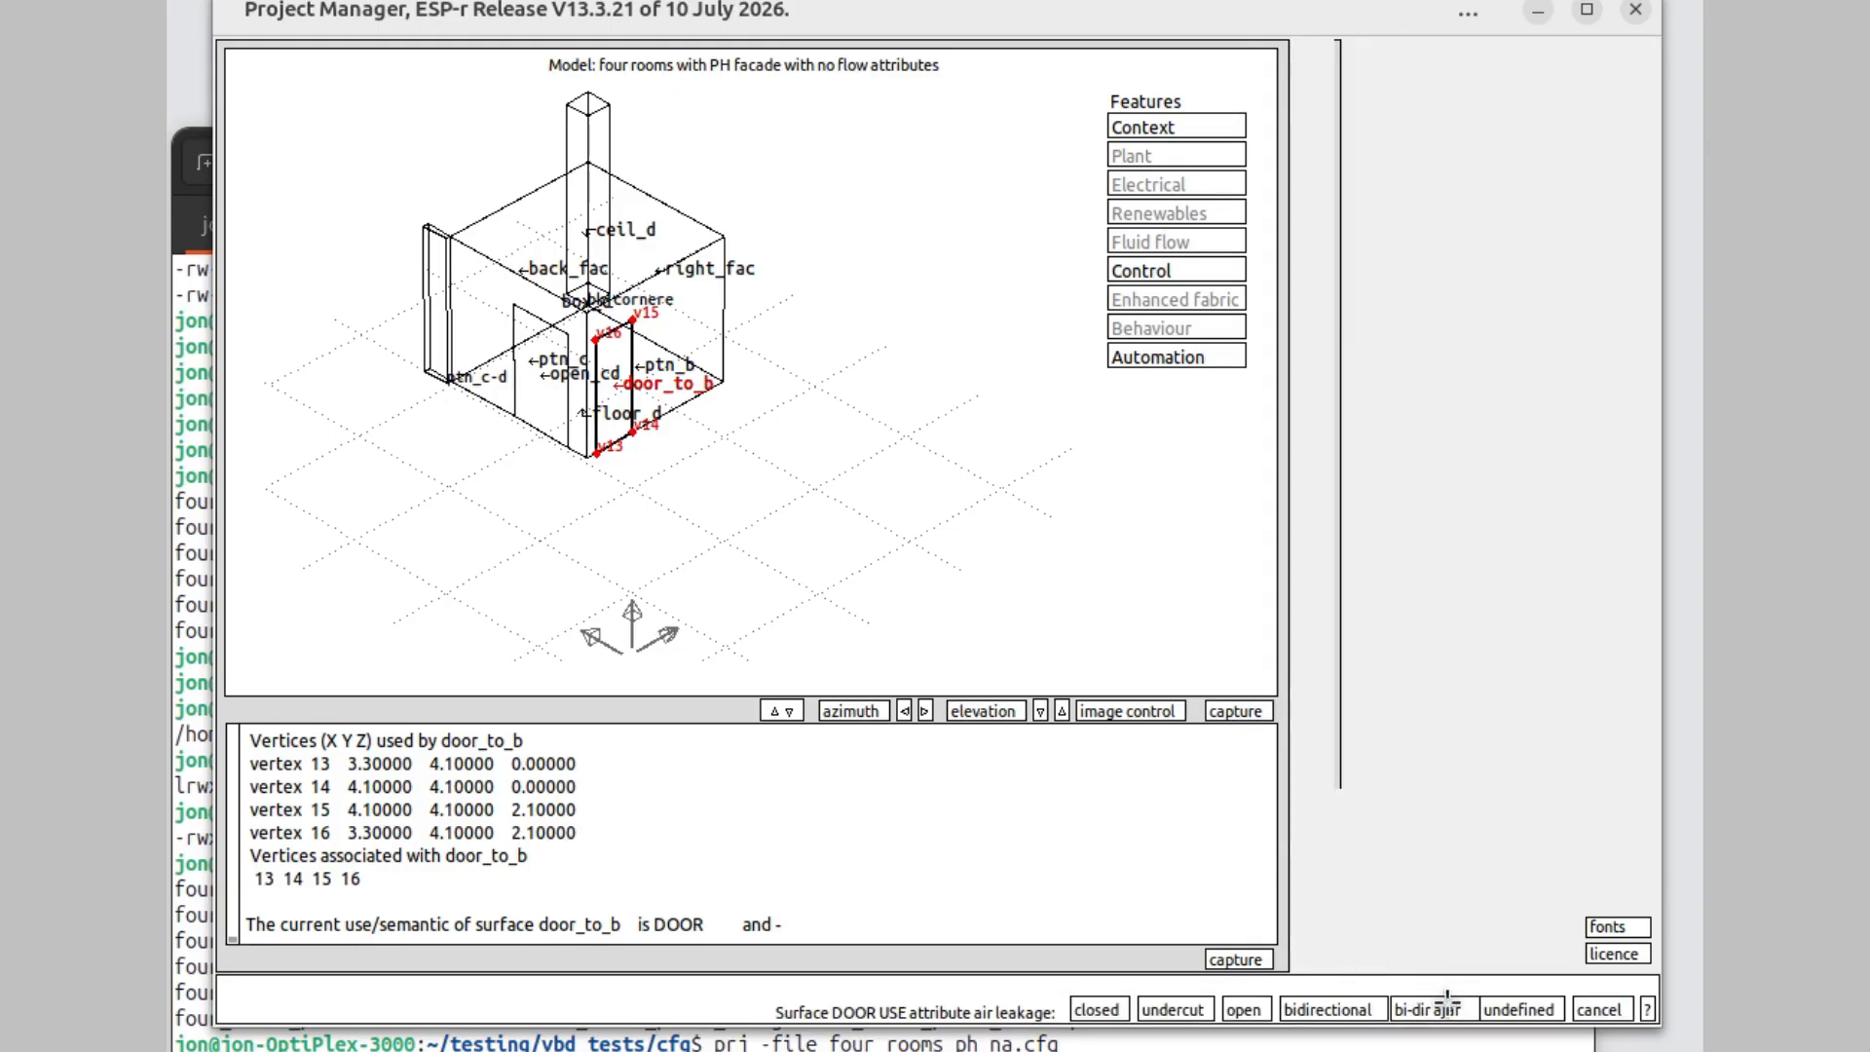
{"action": "left_click", "coordinate": [1447, 1003]}
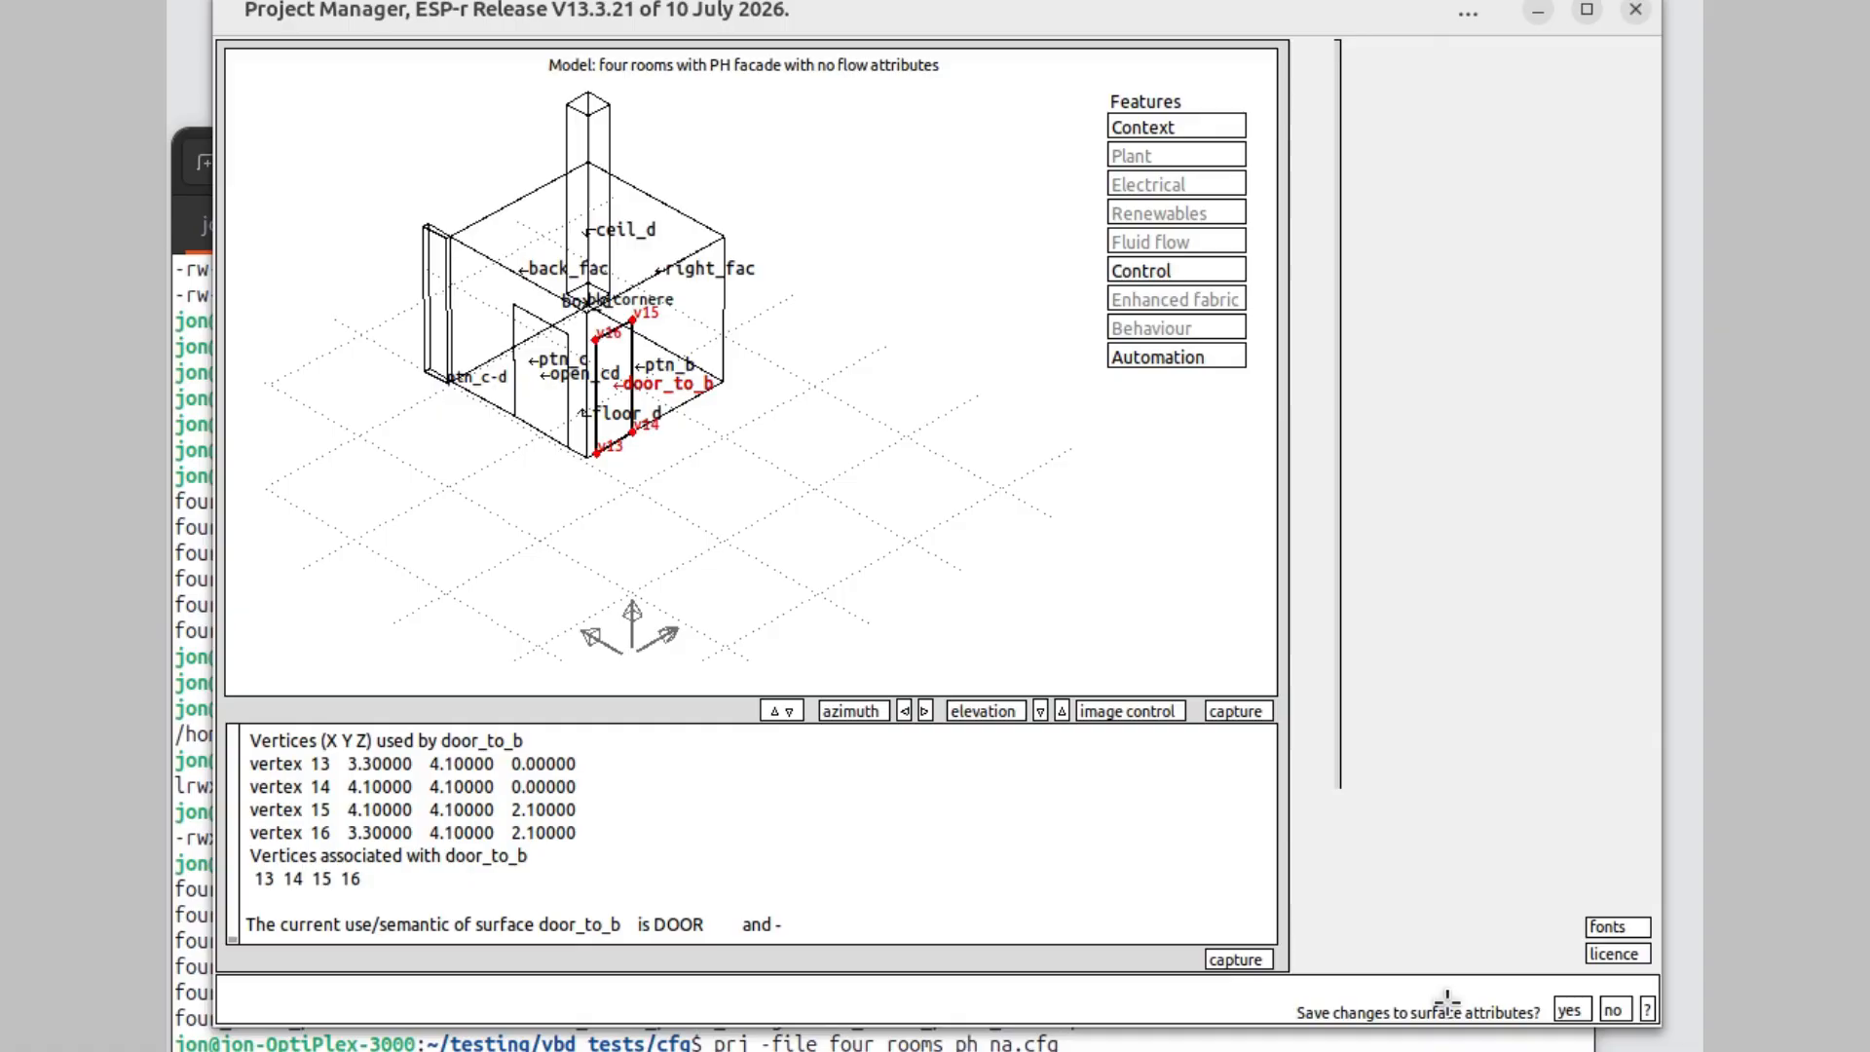
{"action": "left_click", "coordinate": [1564, 1008]}
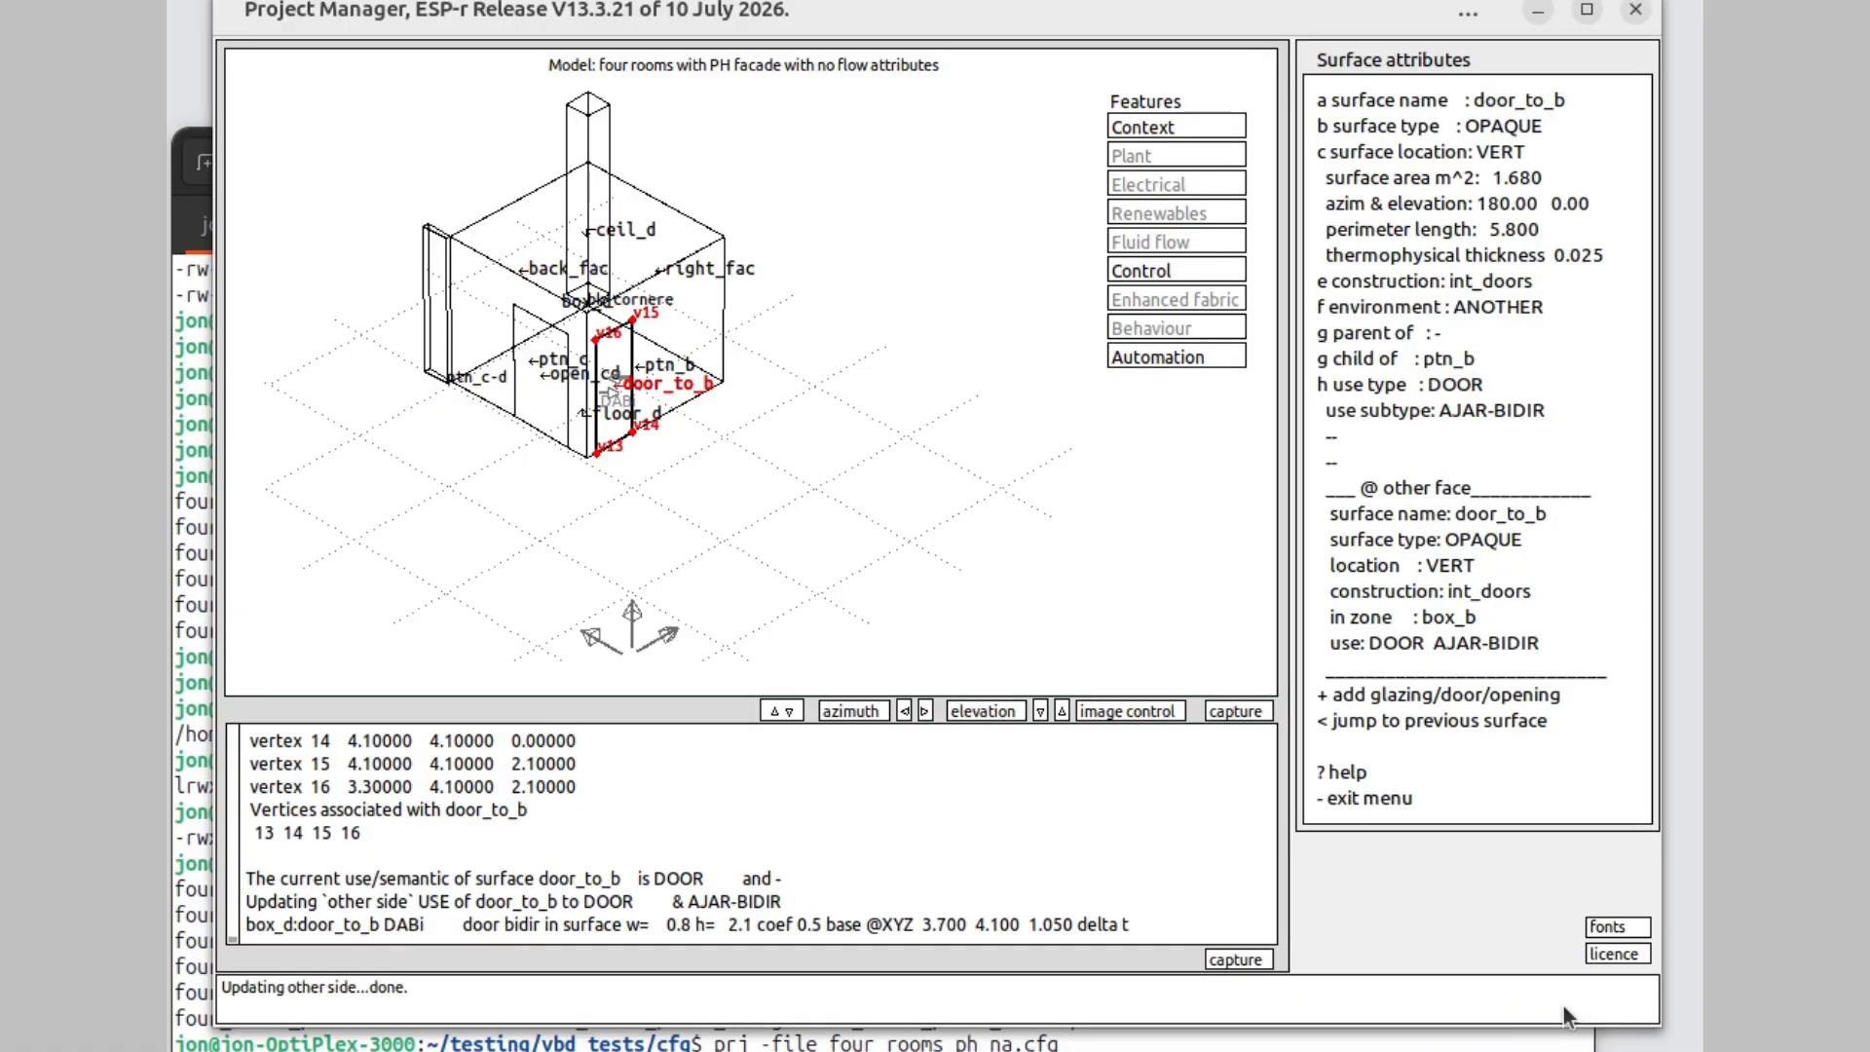
- Save box_d's geometry to ../zones/box_dph_na.geo and return to the zone list
{"action": "left_click", "coordinate": [1346, 798]}
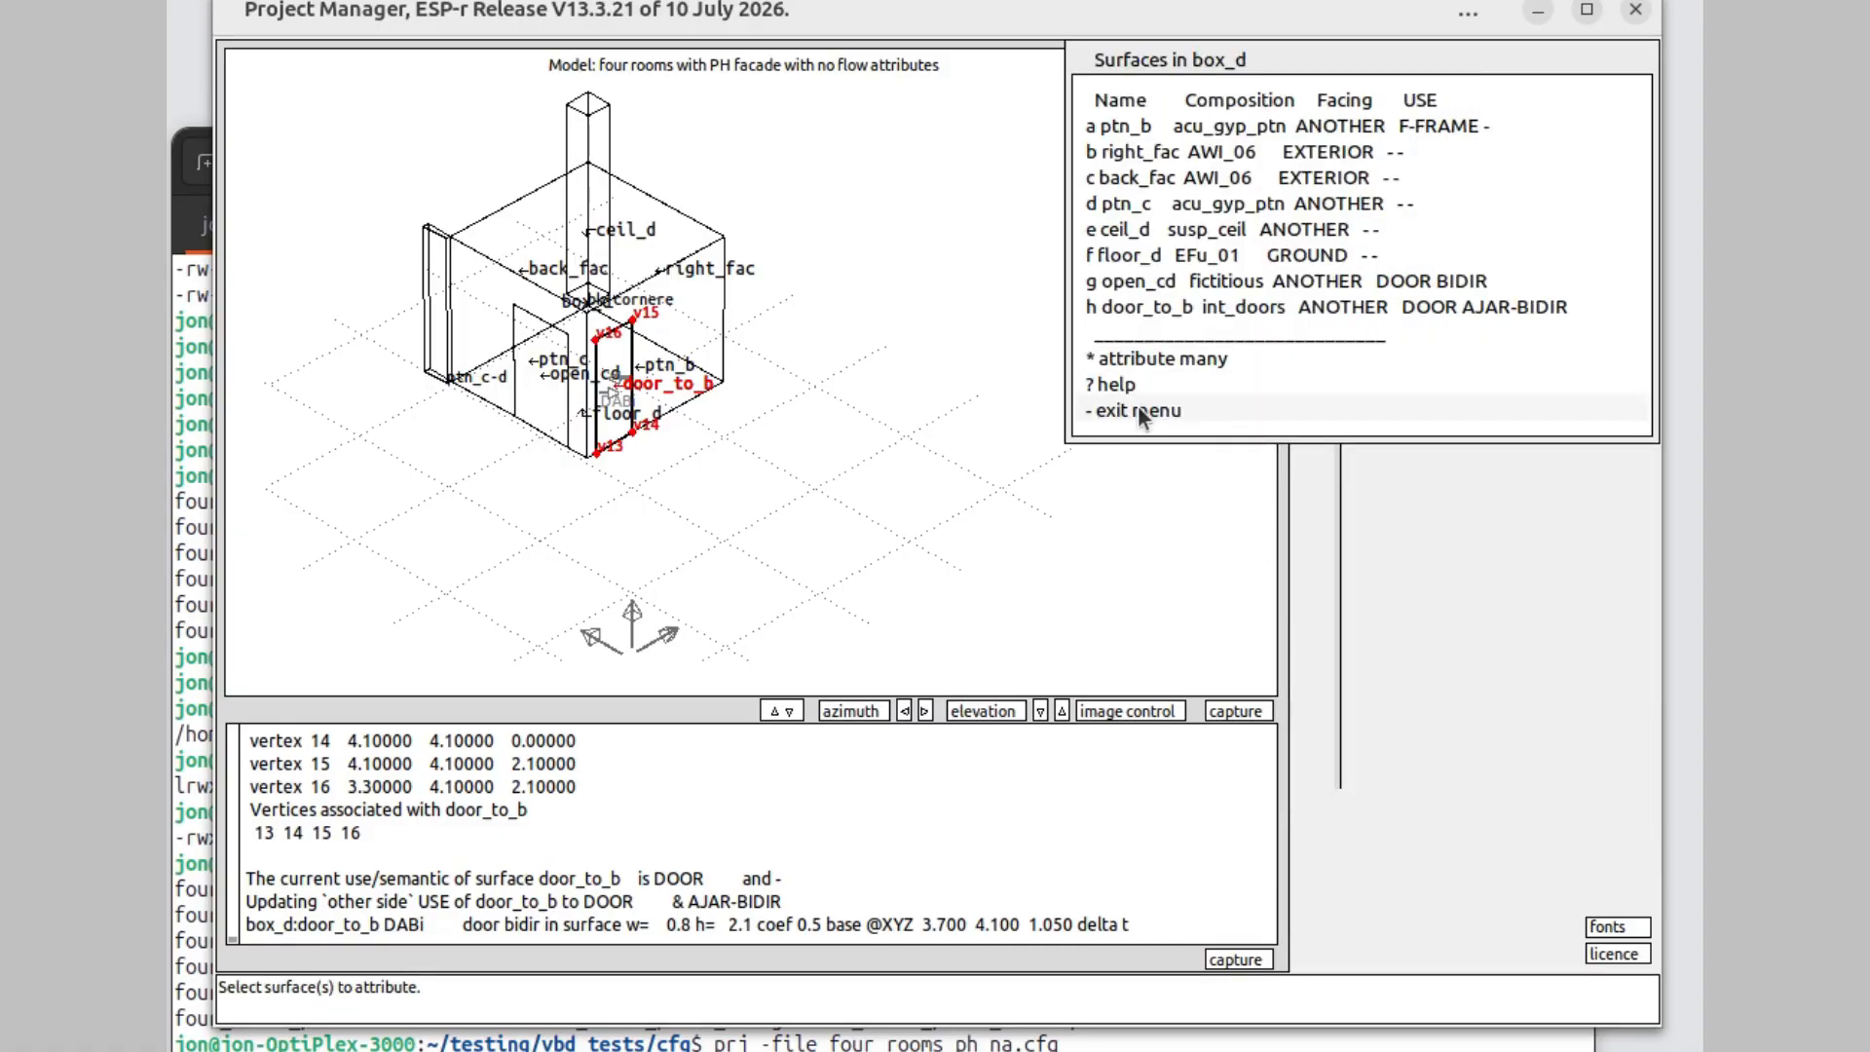
{"action": "left_click", "coordinate": [1138, 409]}
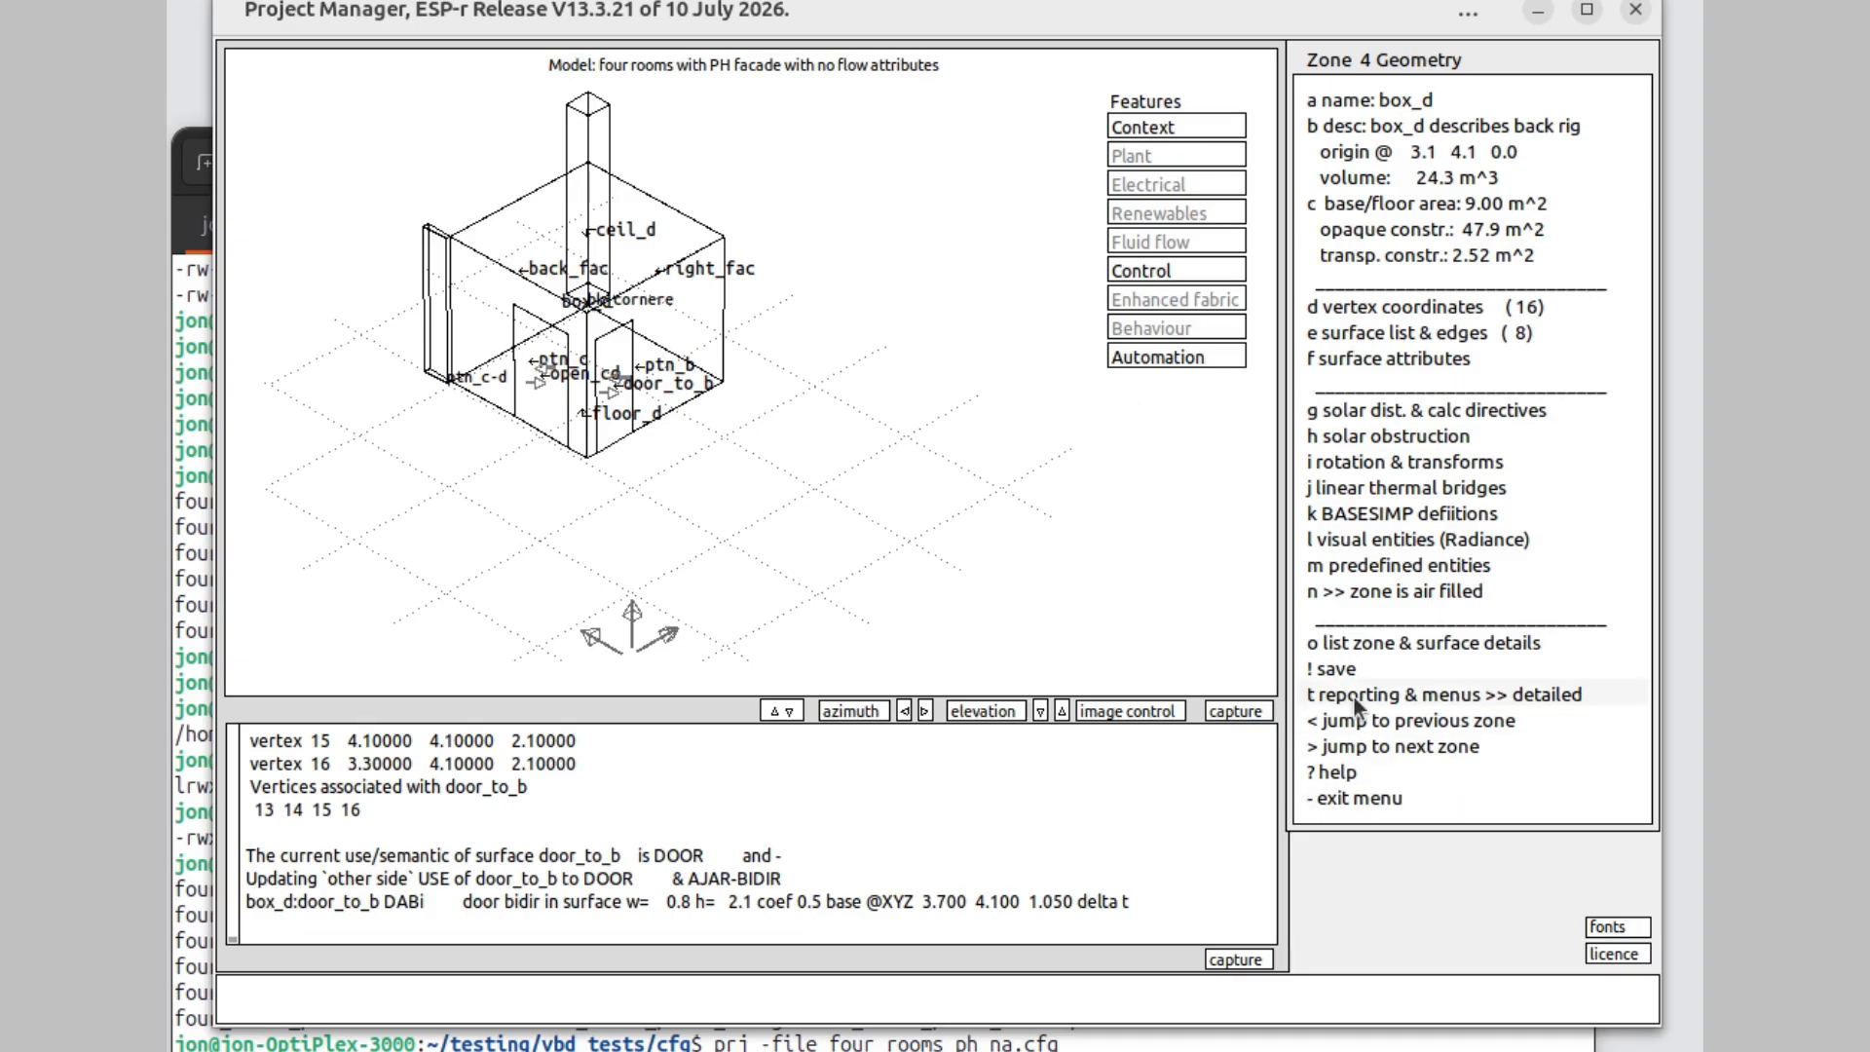
{"action": "left_click", "coordinate": [1339, 669]}
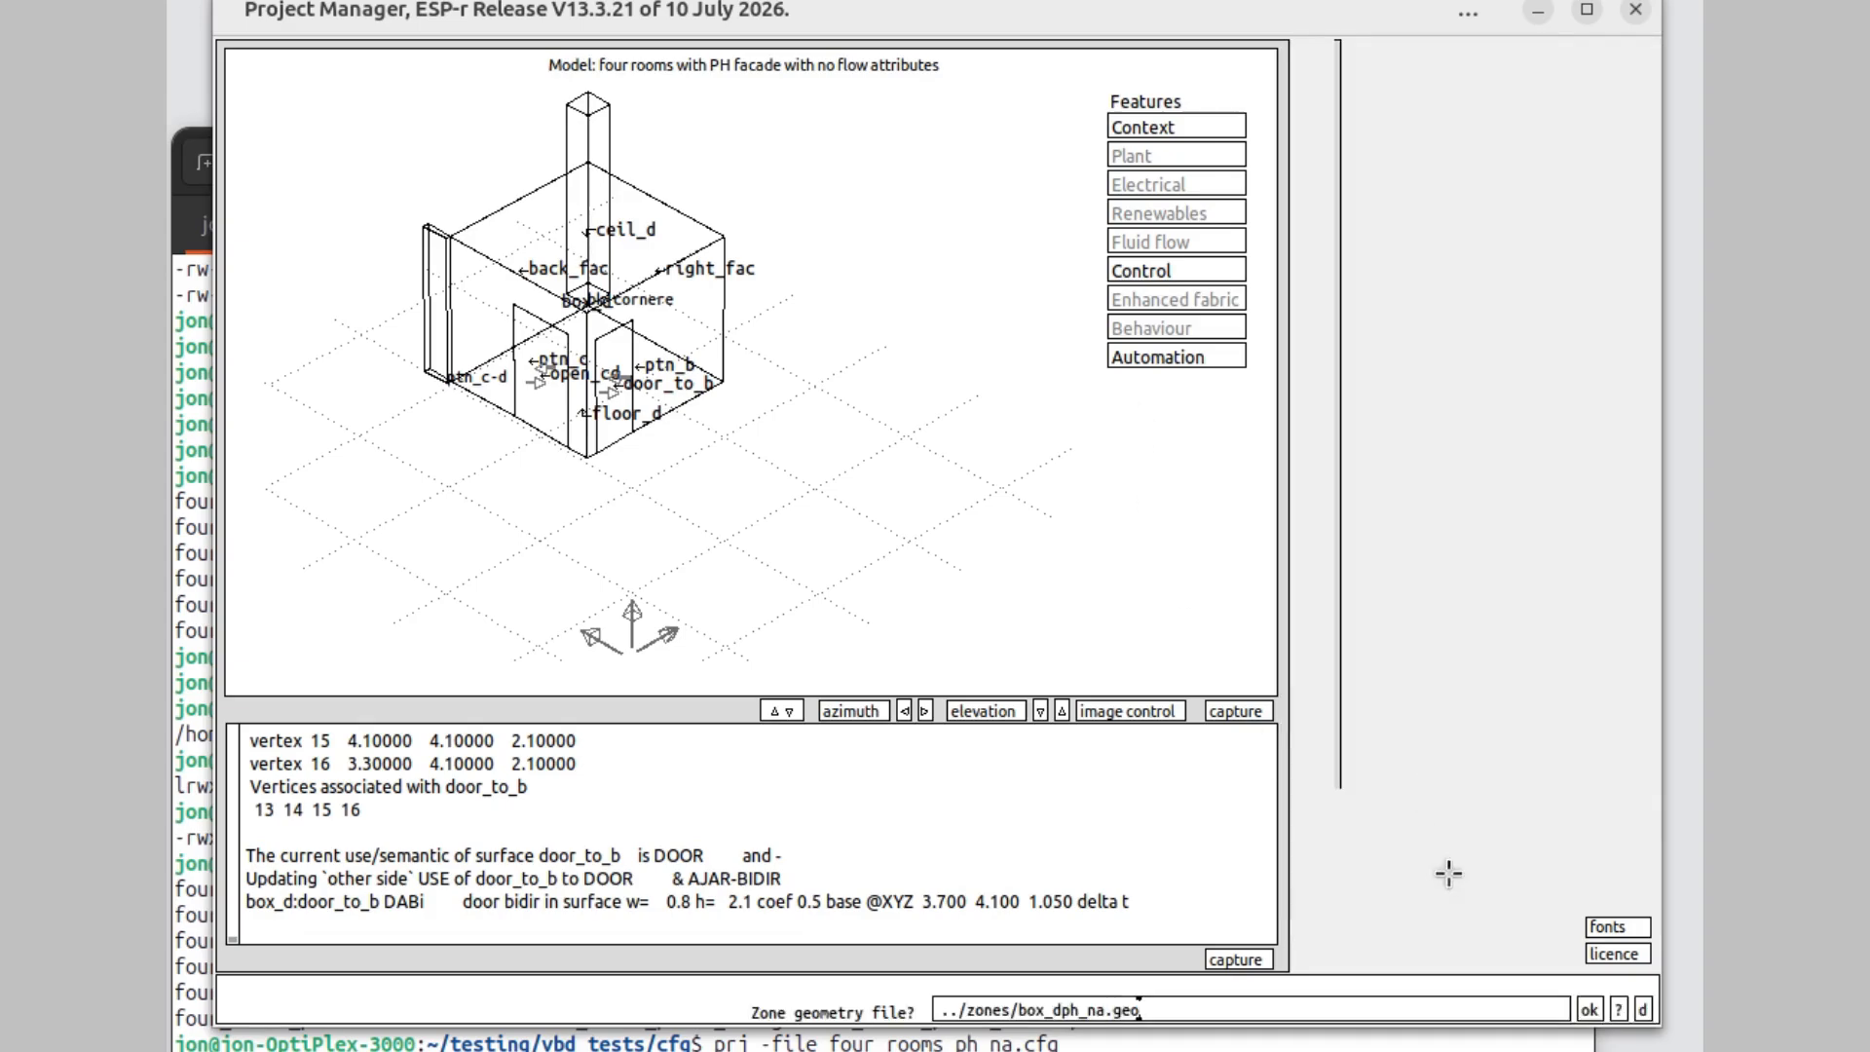
{"action": "left_click", "coordinate": [1589, 1009]}
{"action": "left_click", "coordinate": [1571, 1007]}
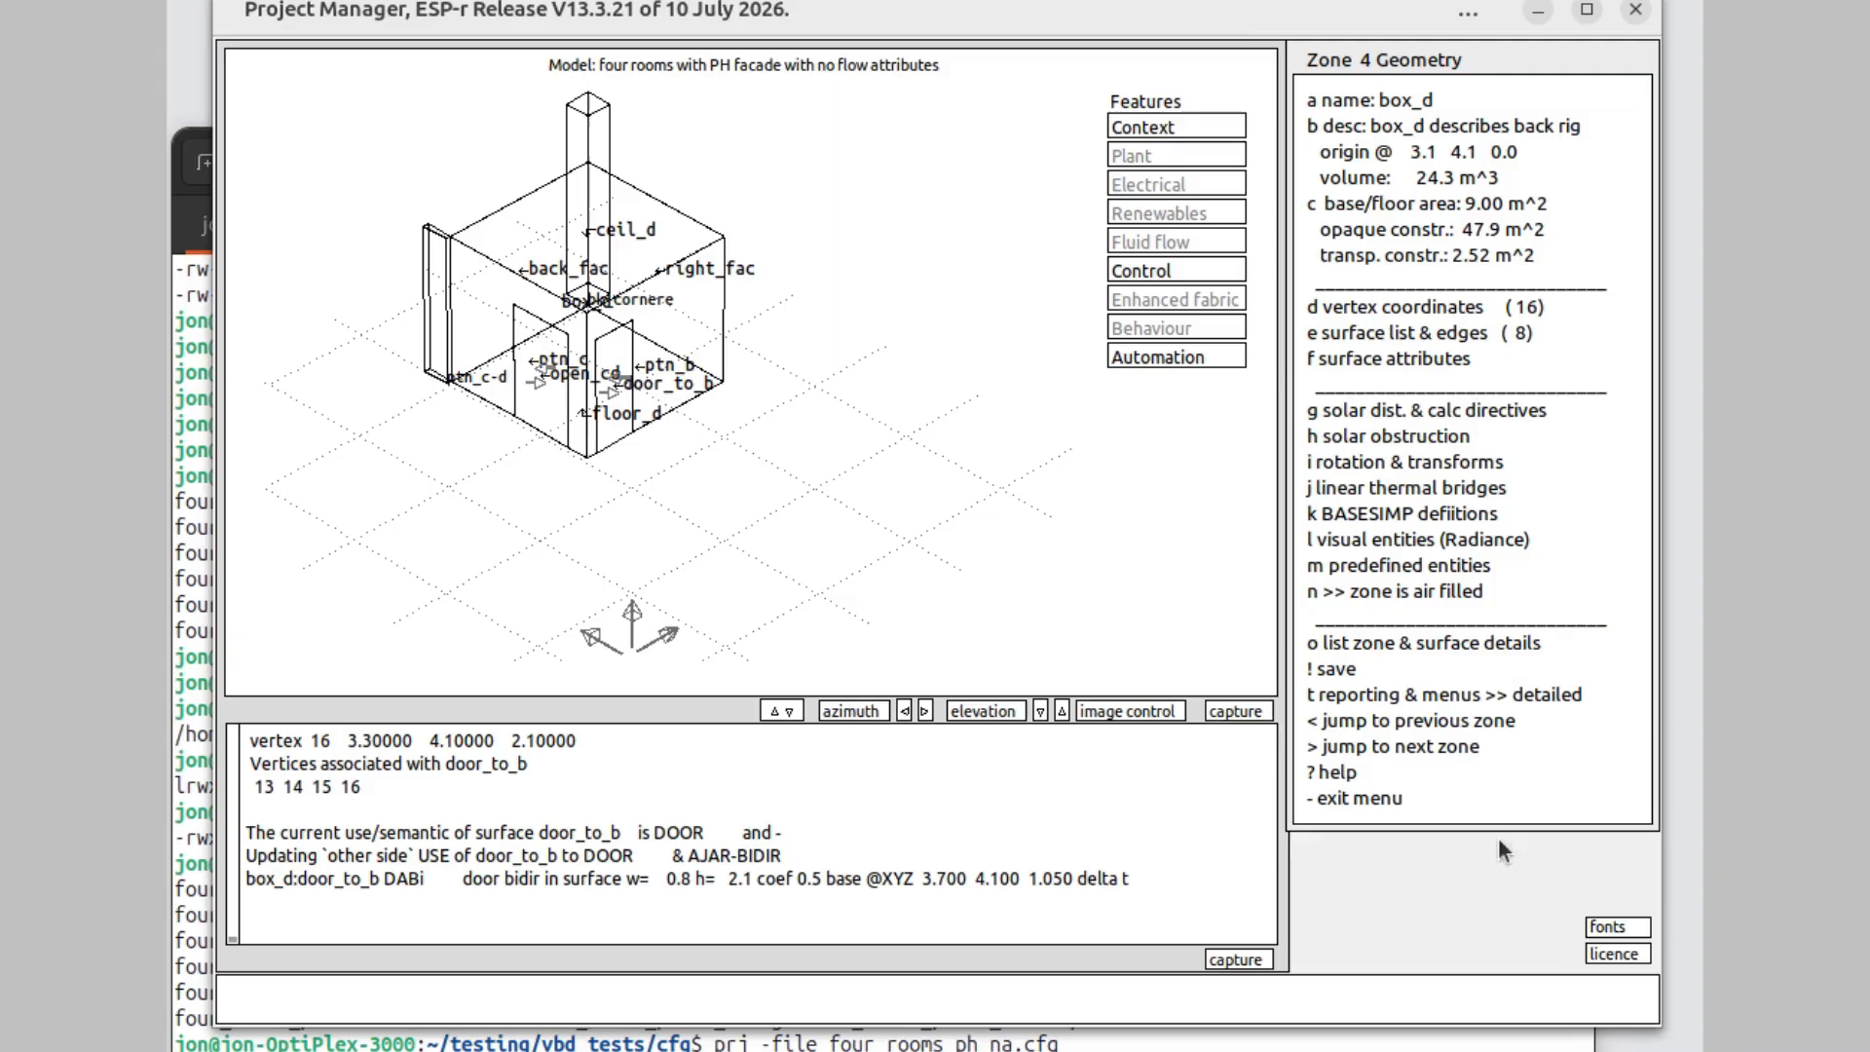
{"action": "left_click", "coordinate": [1424, 797]}
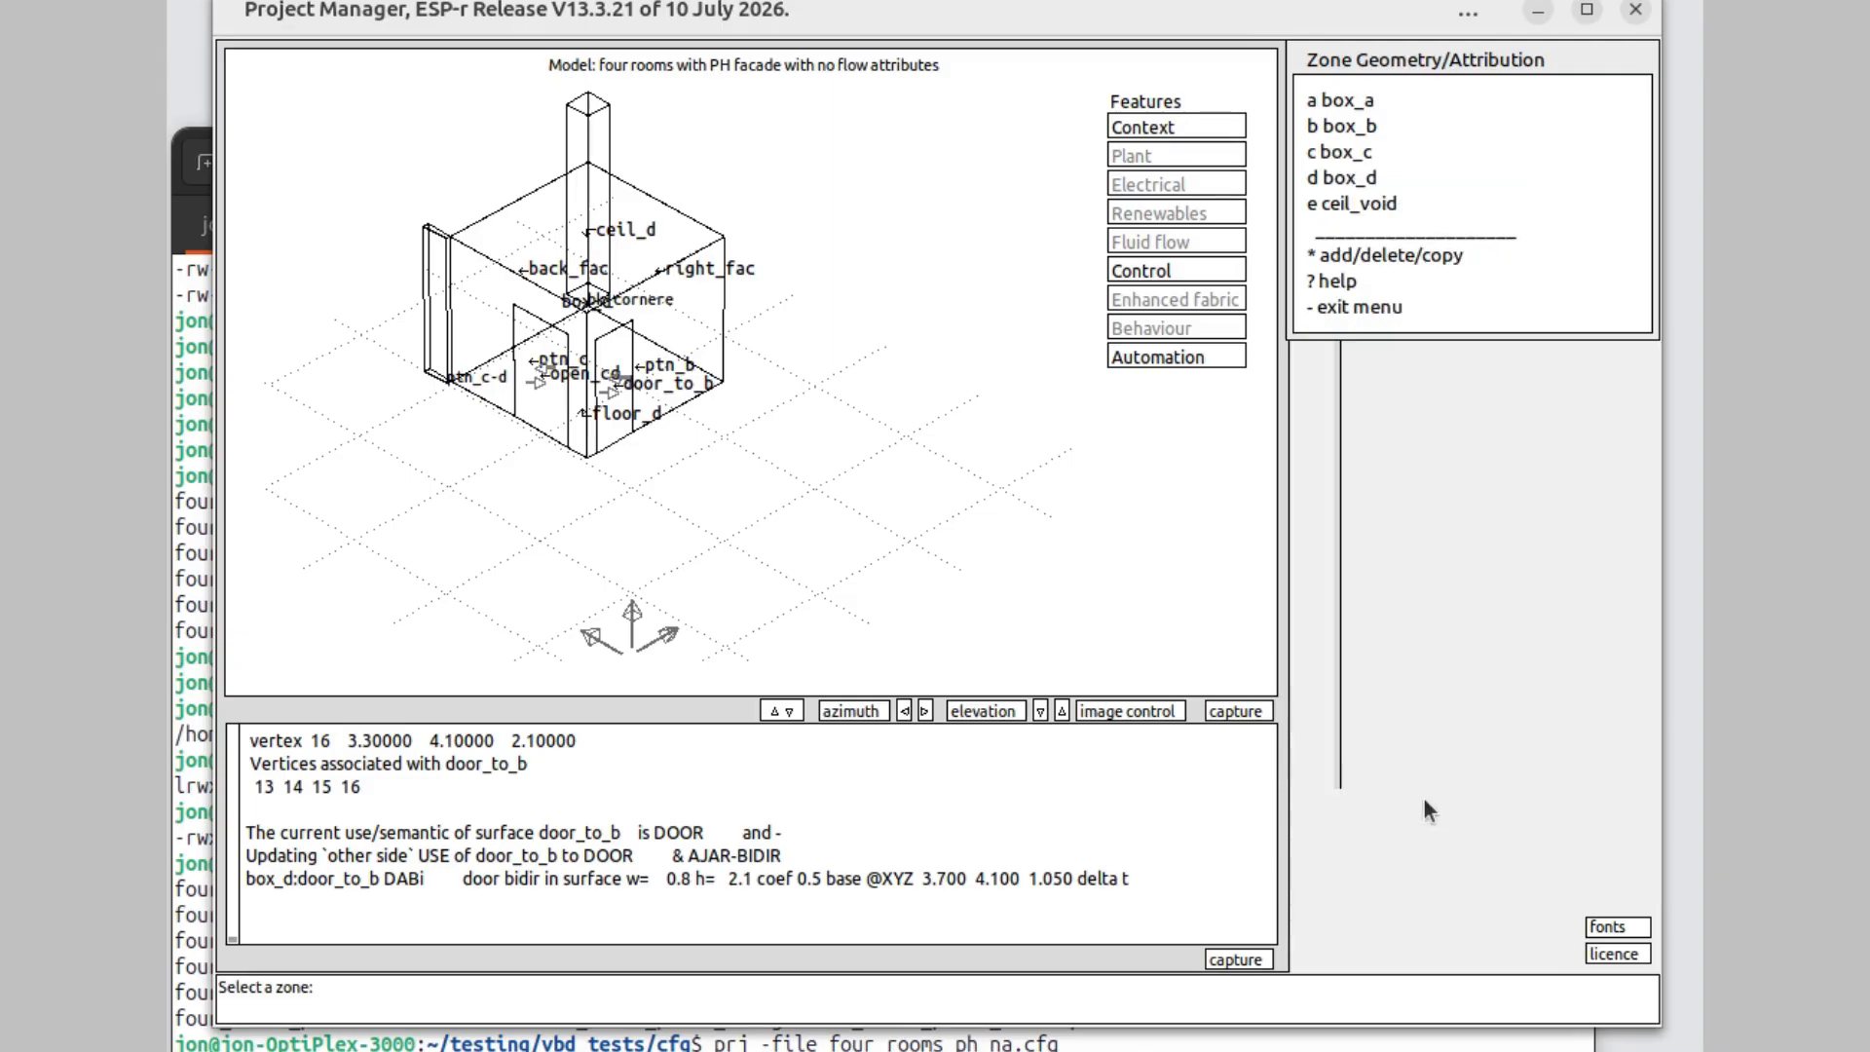
- Start a minimal blower-test flow network with the blower door hosted by box_b's ext_door surface and 1.20 AC/h at 50 Pa
{"action": "left_click", "coordinate": [1400, 304]}
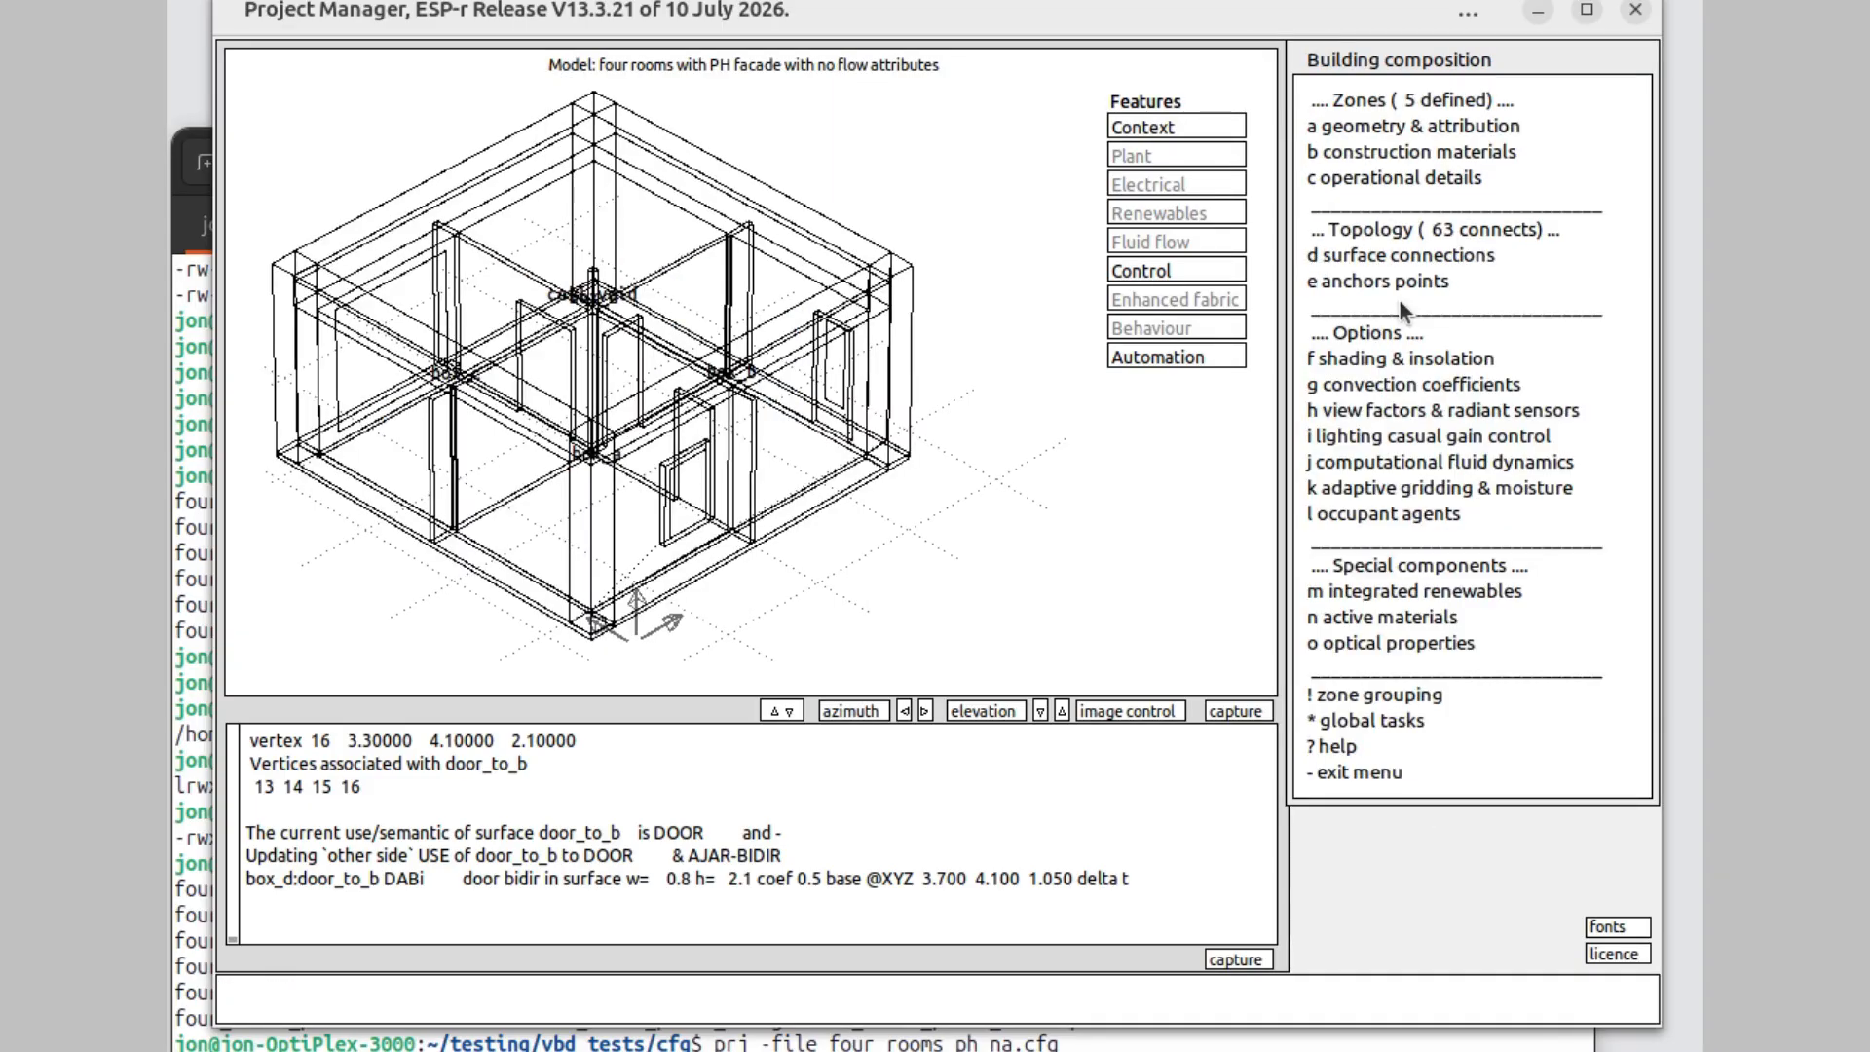
{"action": "left_click", "coordinate": [1393, 765]}
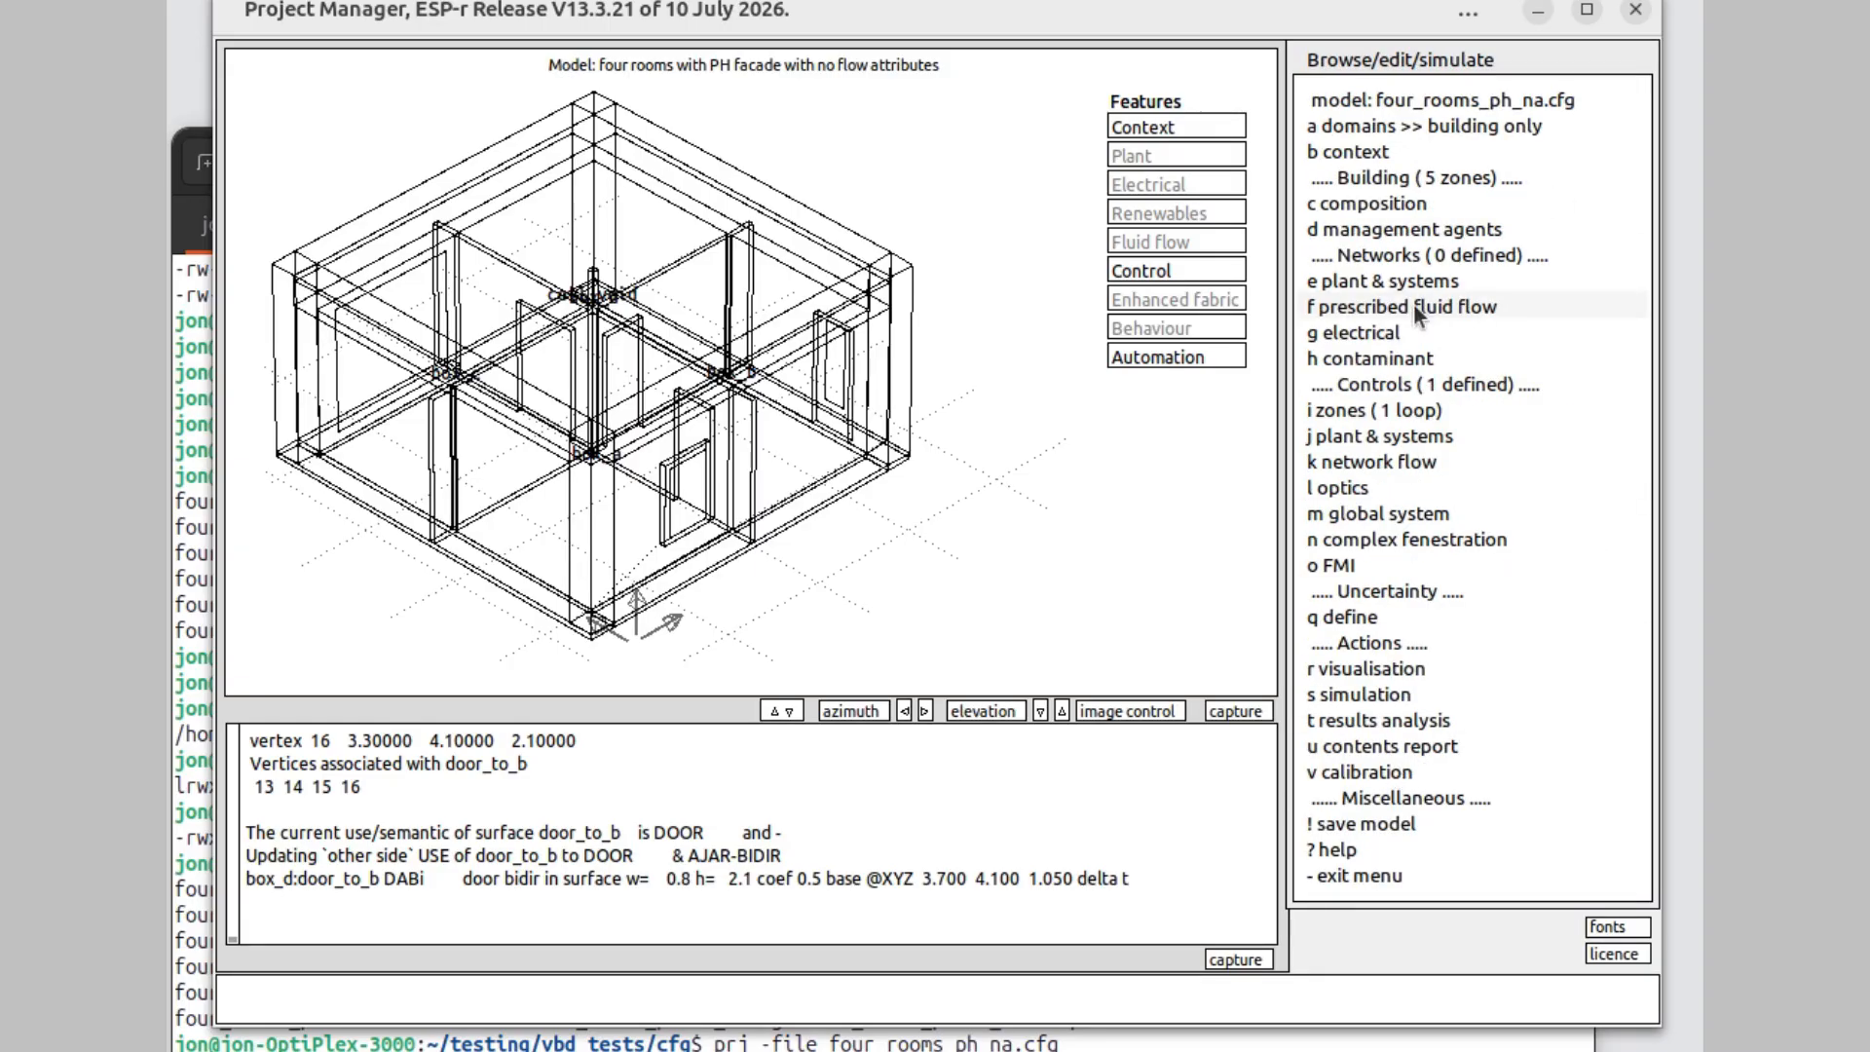
{"action": "left_click", "coordinate": [1418, 307]}
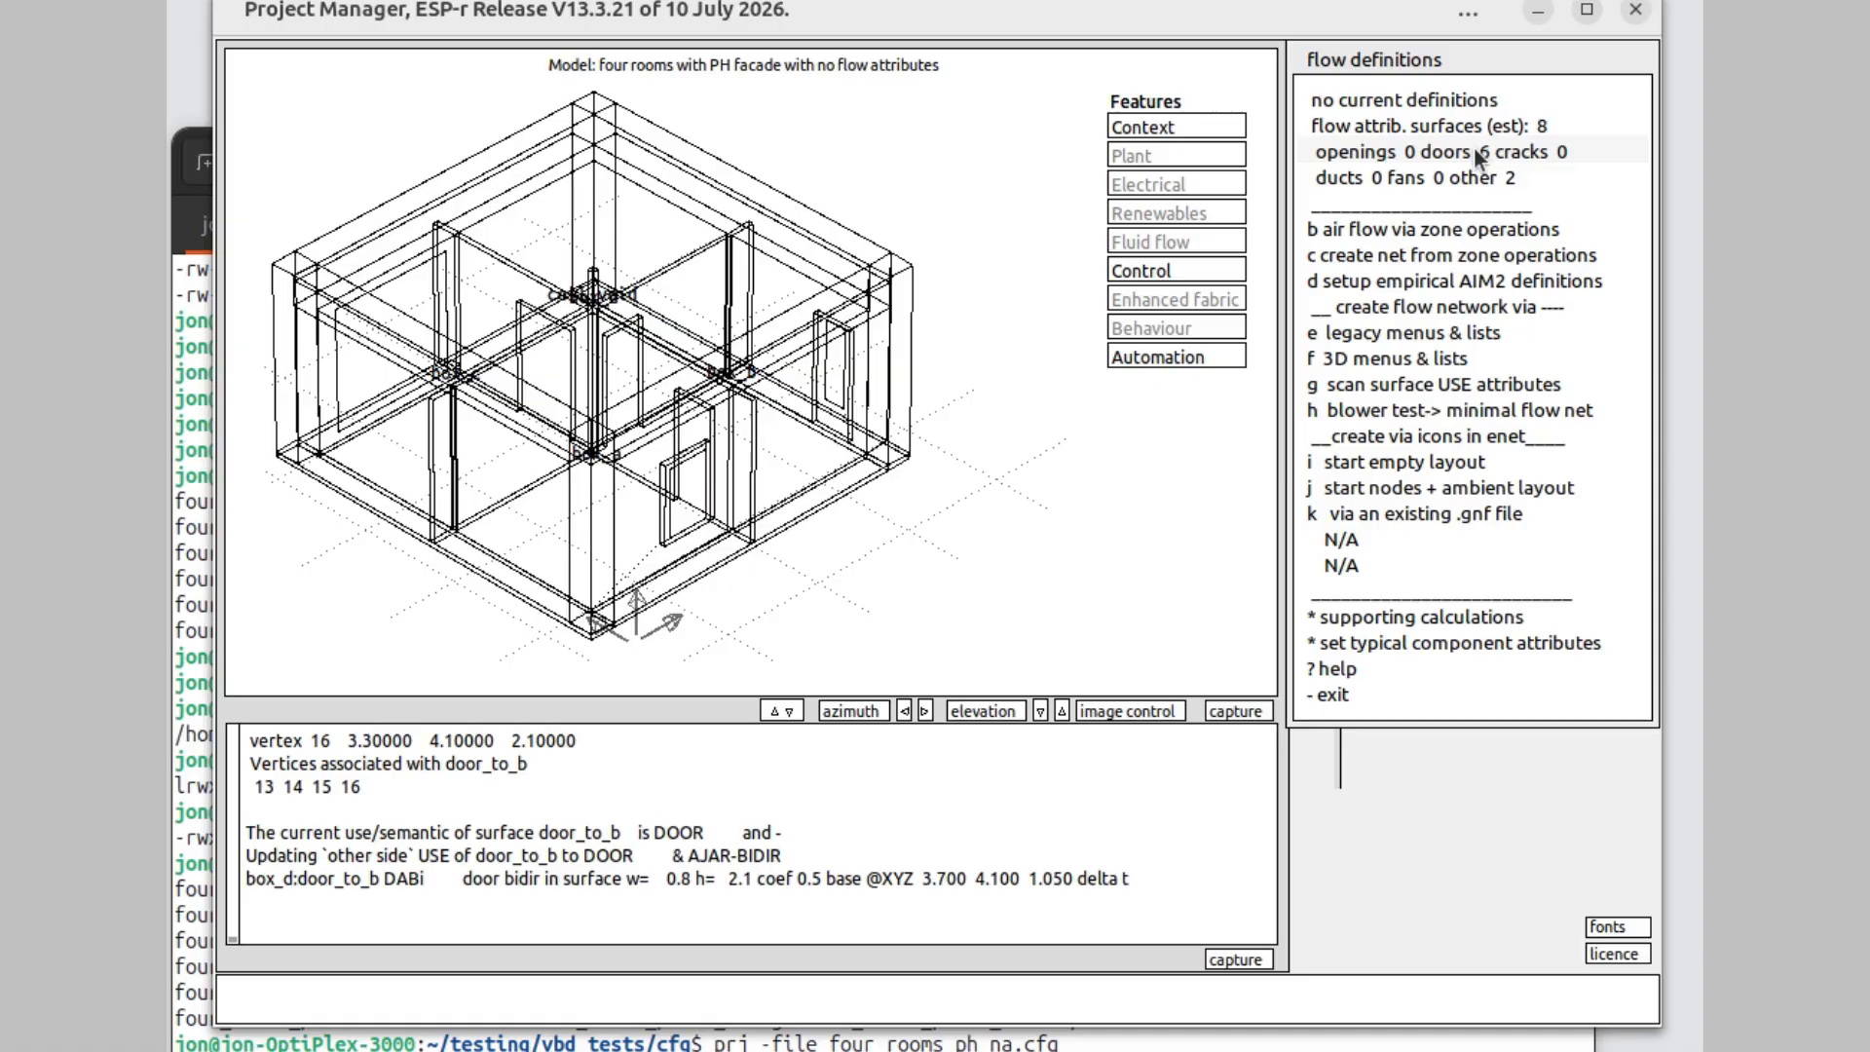
{"action": "left_click", "coordinate": [1359, 408]}
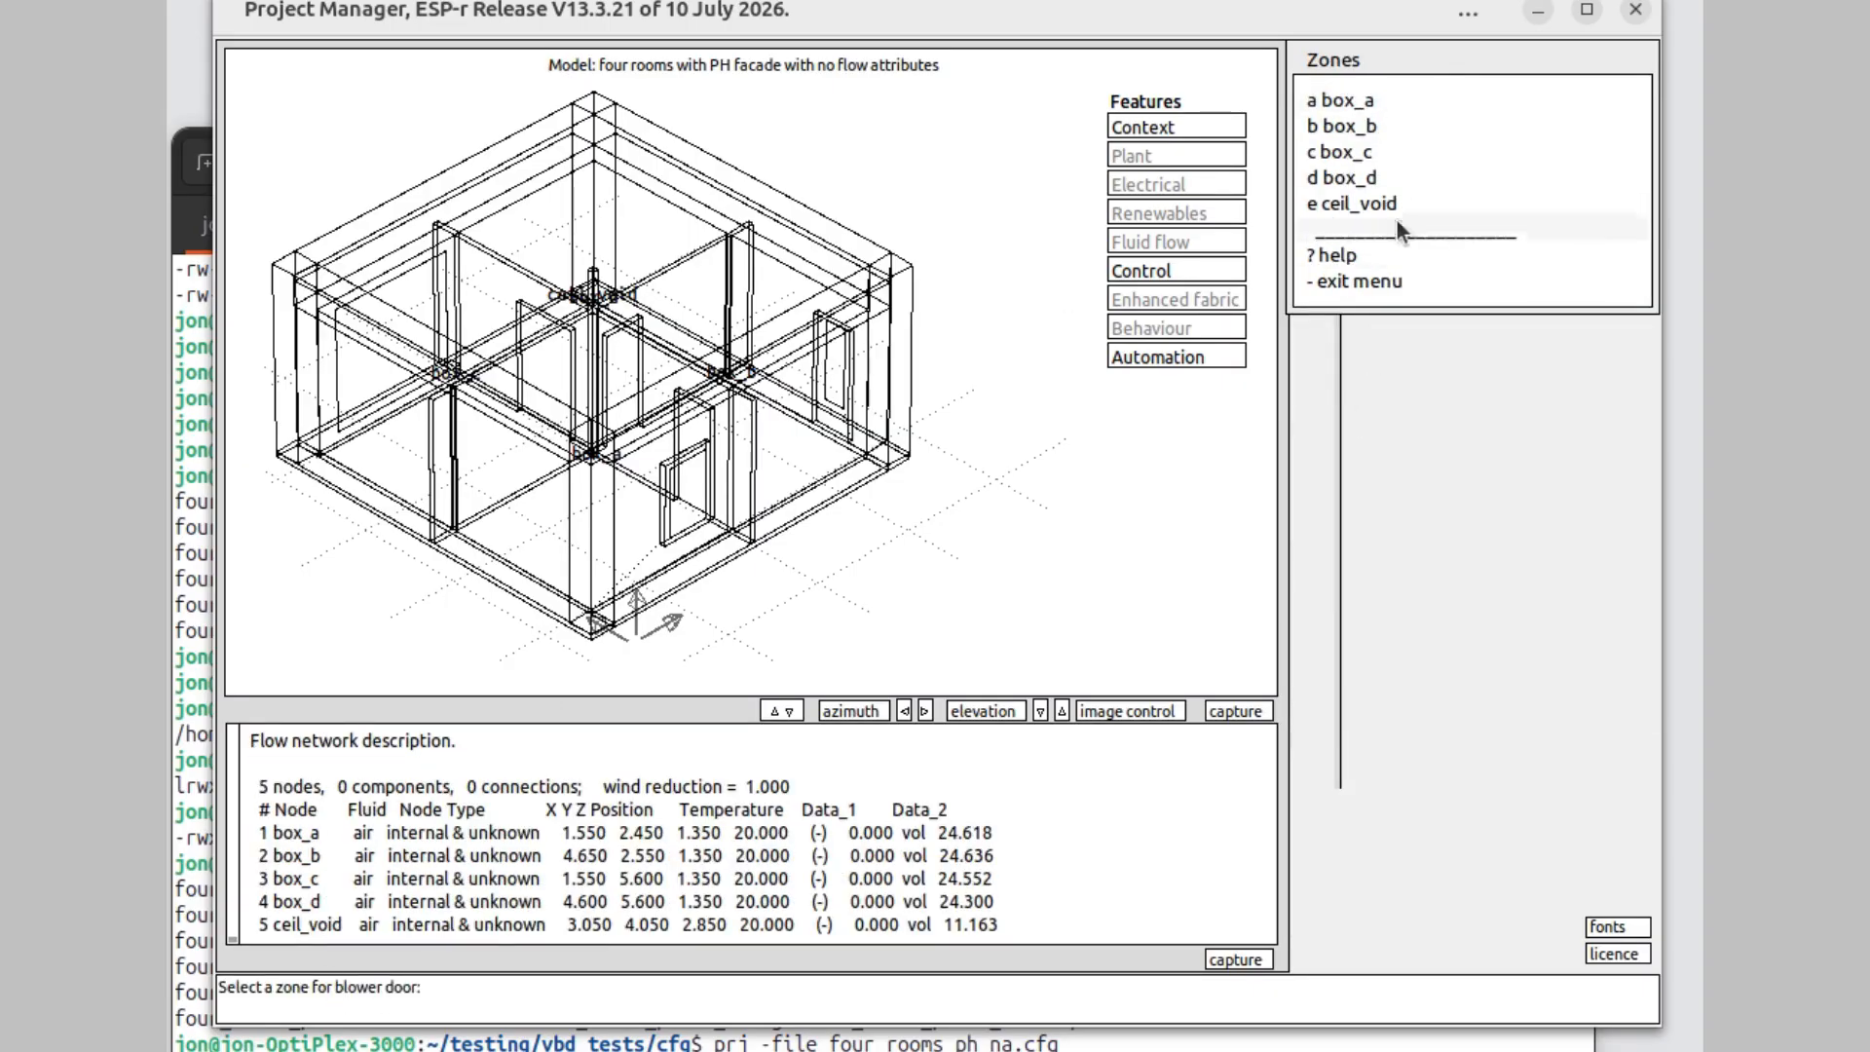
{"action": "left_click", "coordinate": [1347, 128]}
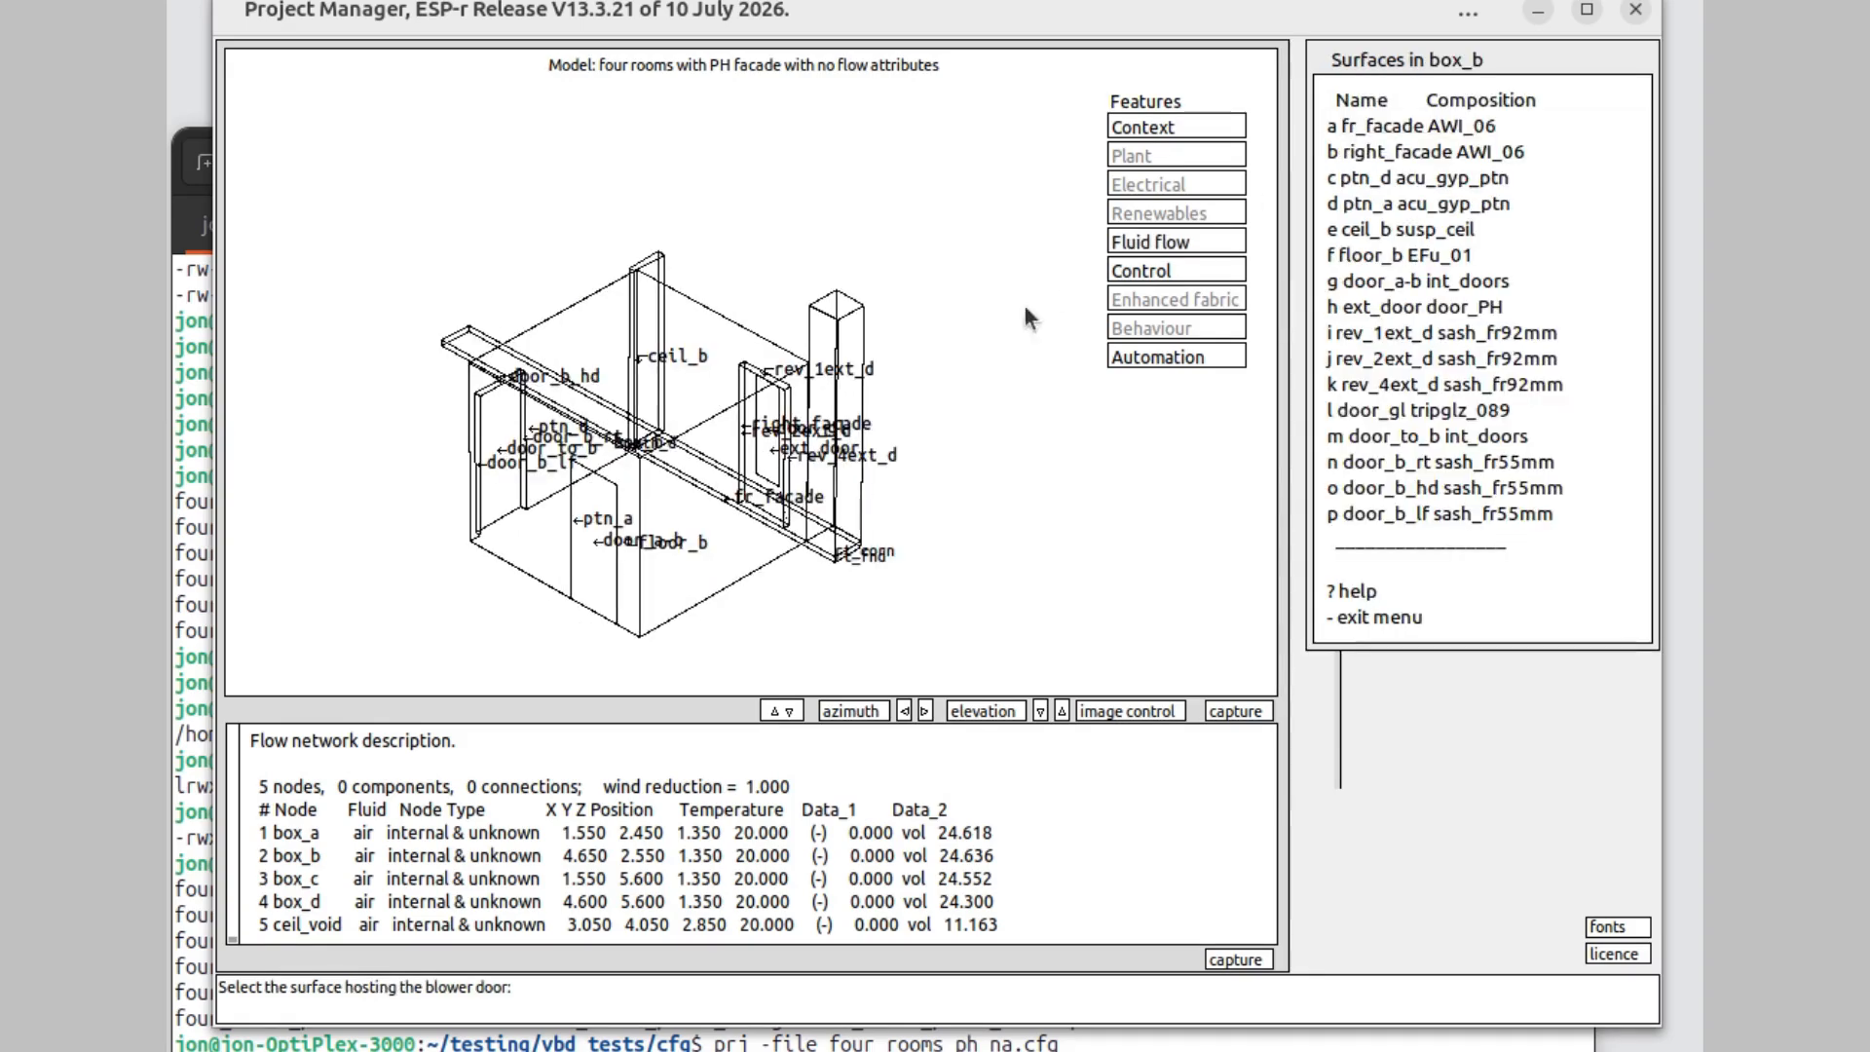
{"action": "left_click", "coordinate": [1406, 305]}
{"action": "left_click", "coordinate": [1460, 1011]}
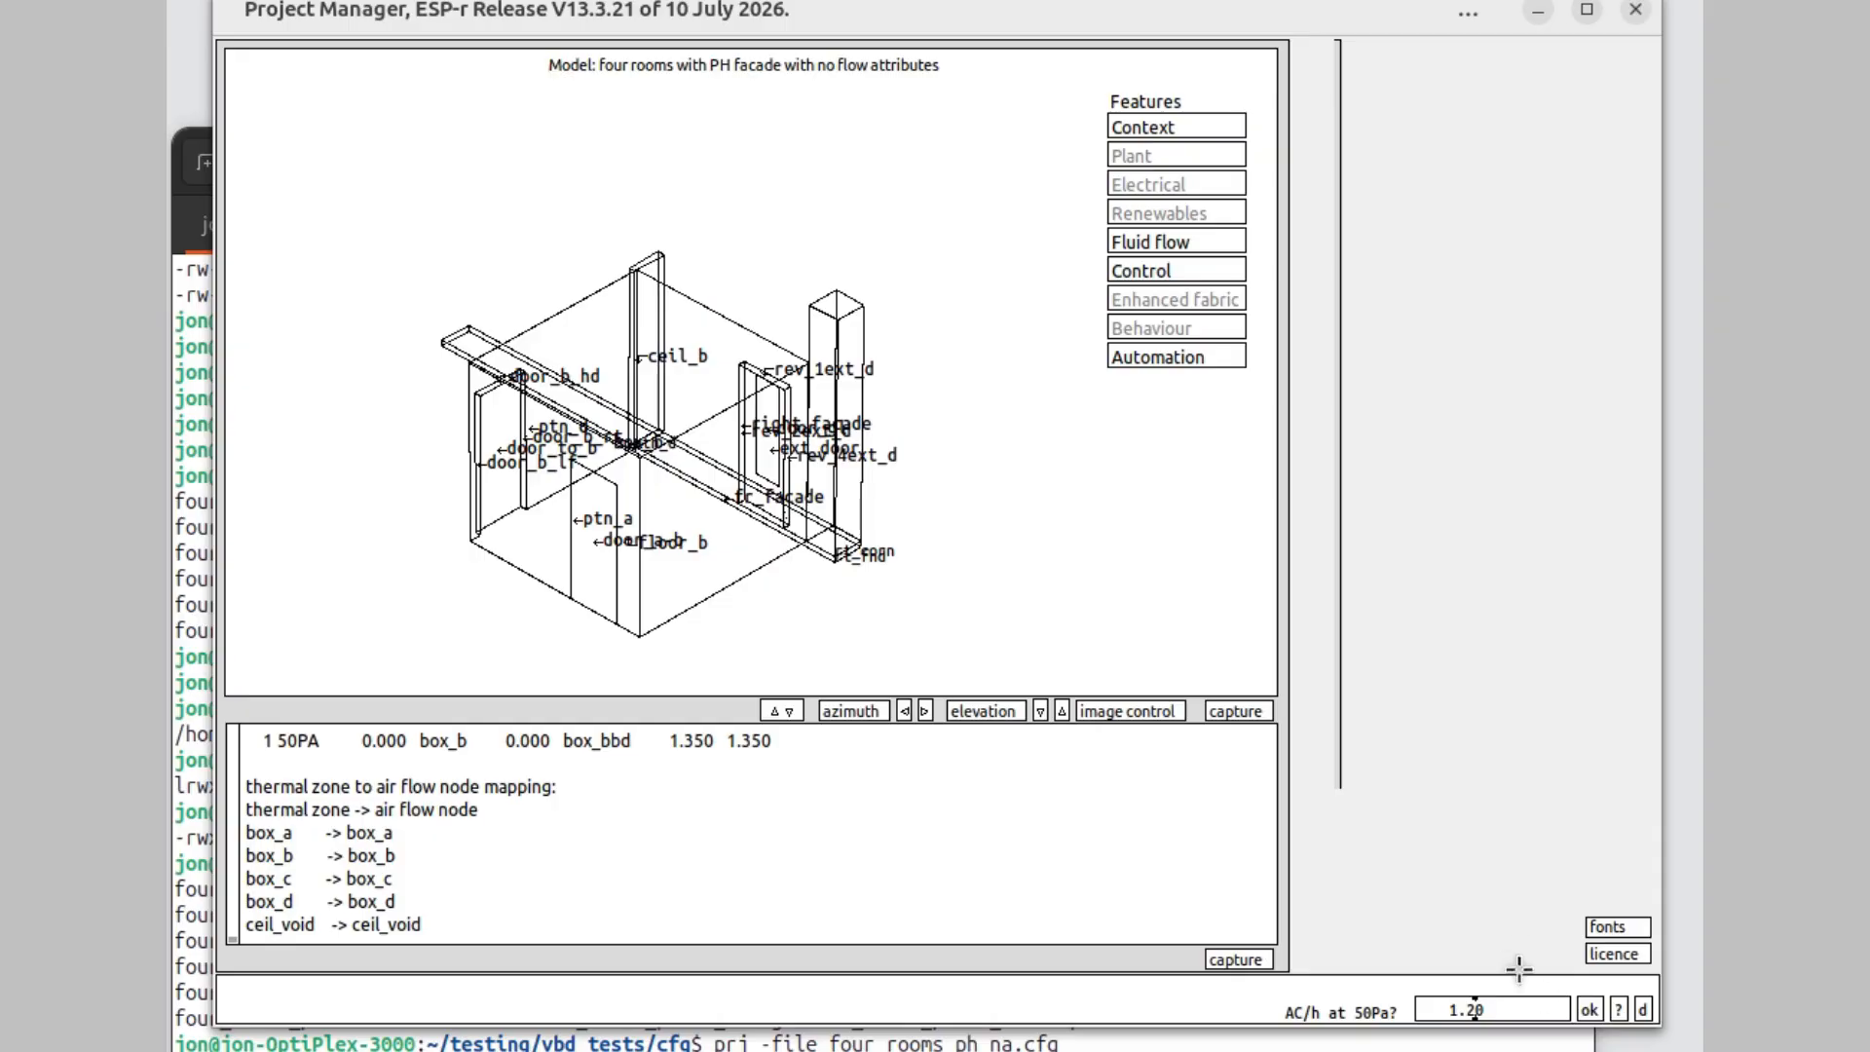
{"action": "left_click", "coordinate": [1587, 1009]}
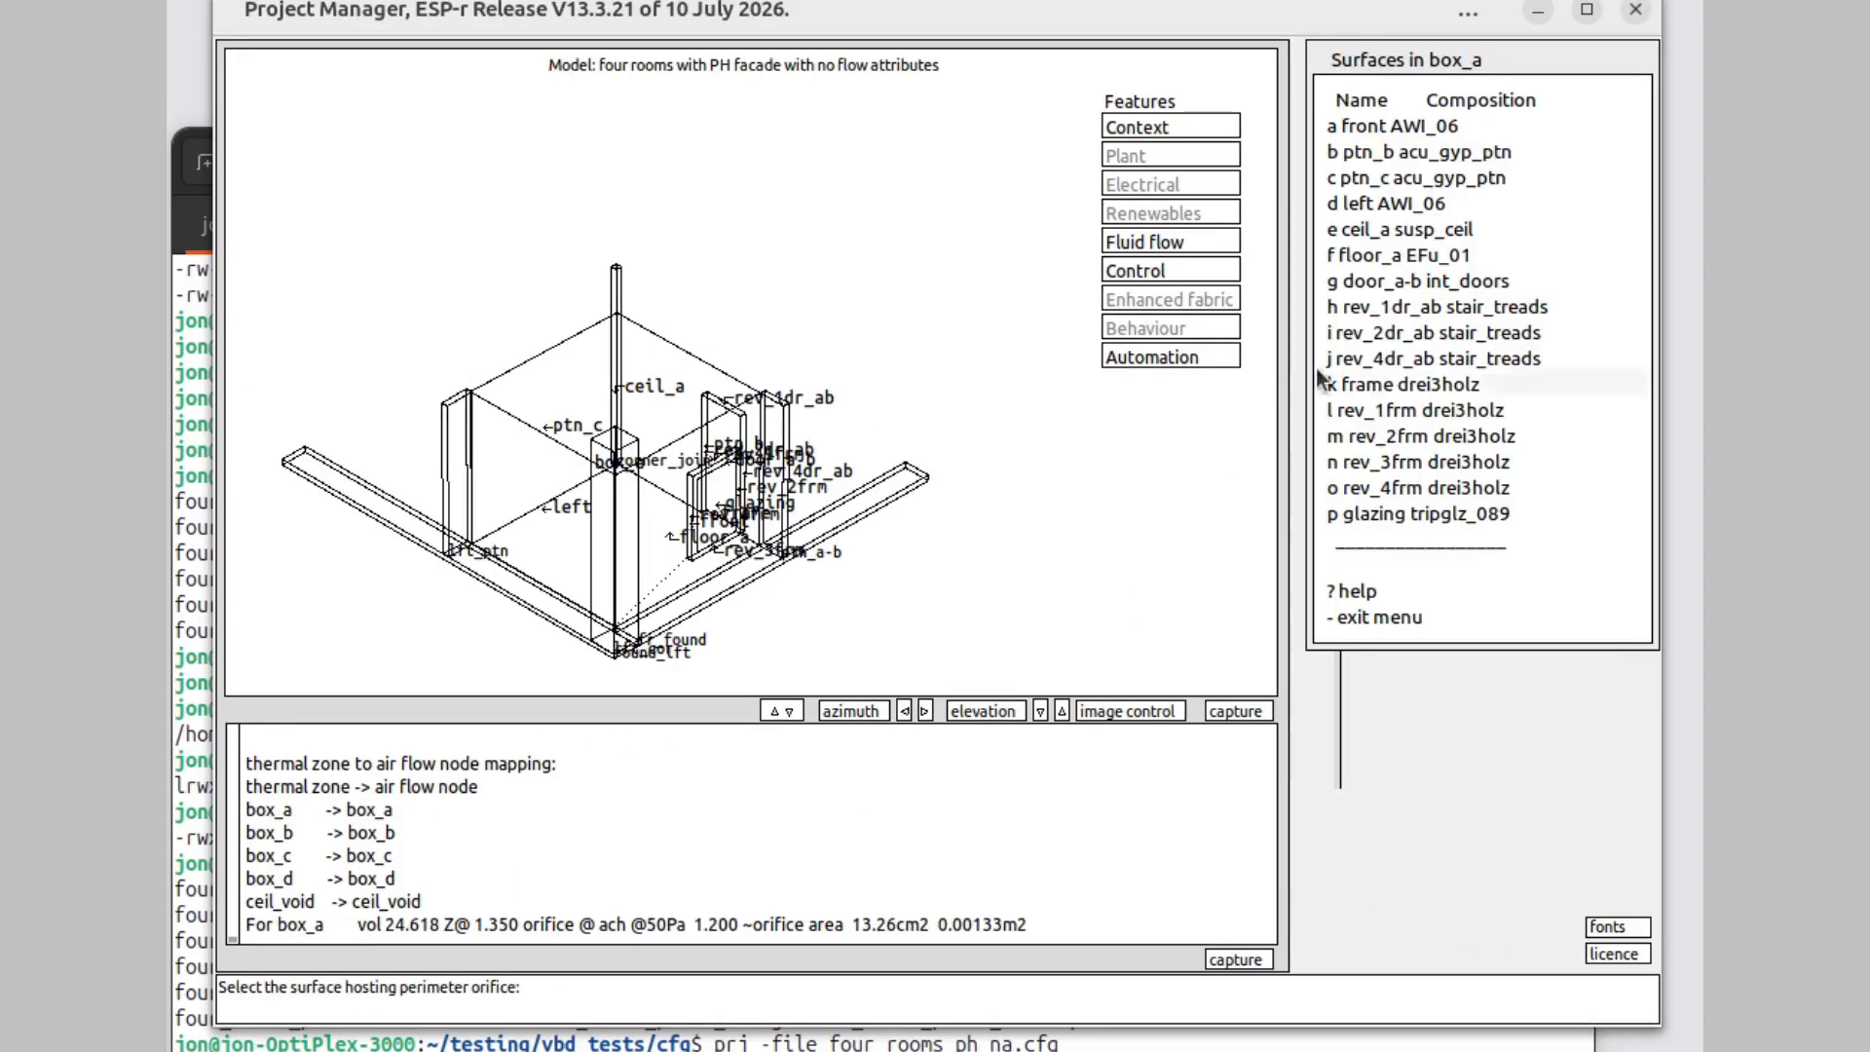
- Host the perimeter orifices on box_a's glazing, box_b's fr_facade, box_c's glazing, box_d's right_fac and ceil_void's back surface
{"action": "left_click", "coordinate": [1400, 511]}
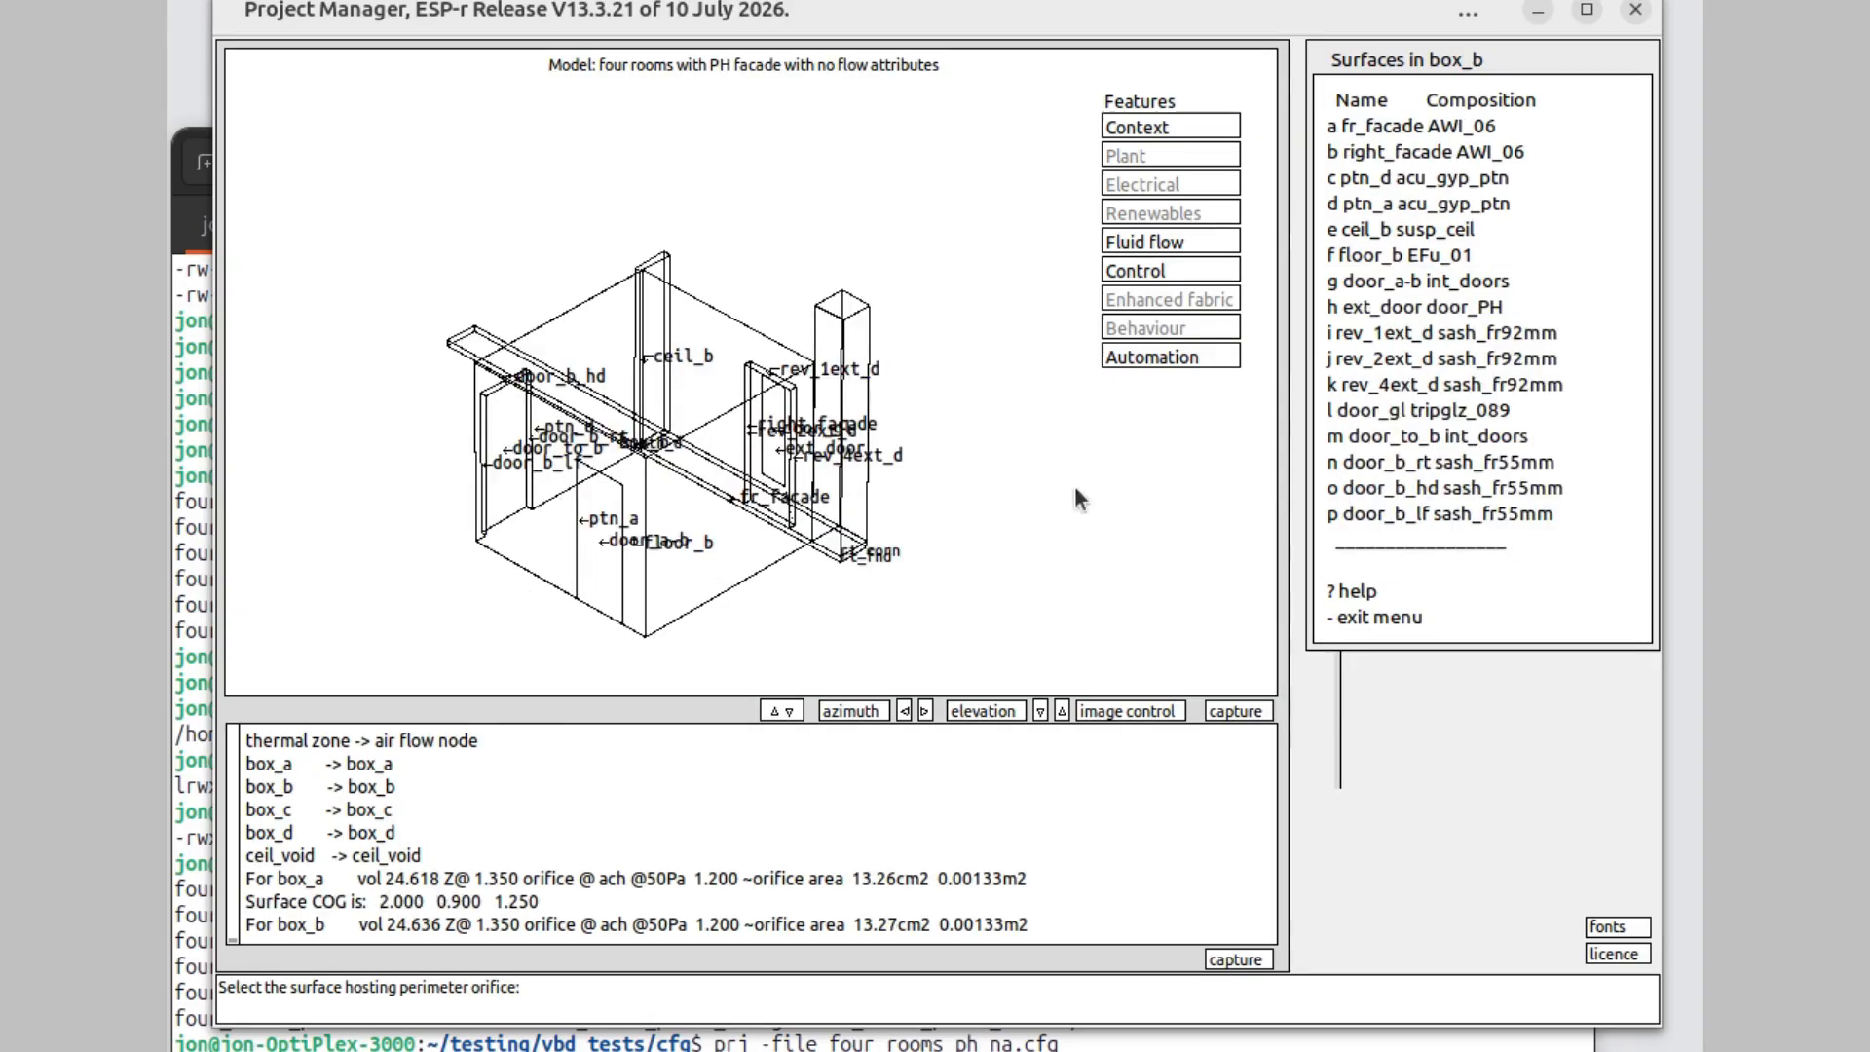
{"action": "left_click", "coordinate": [1395, 126]}
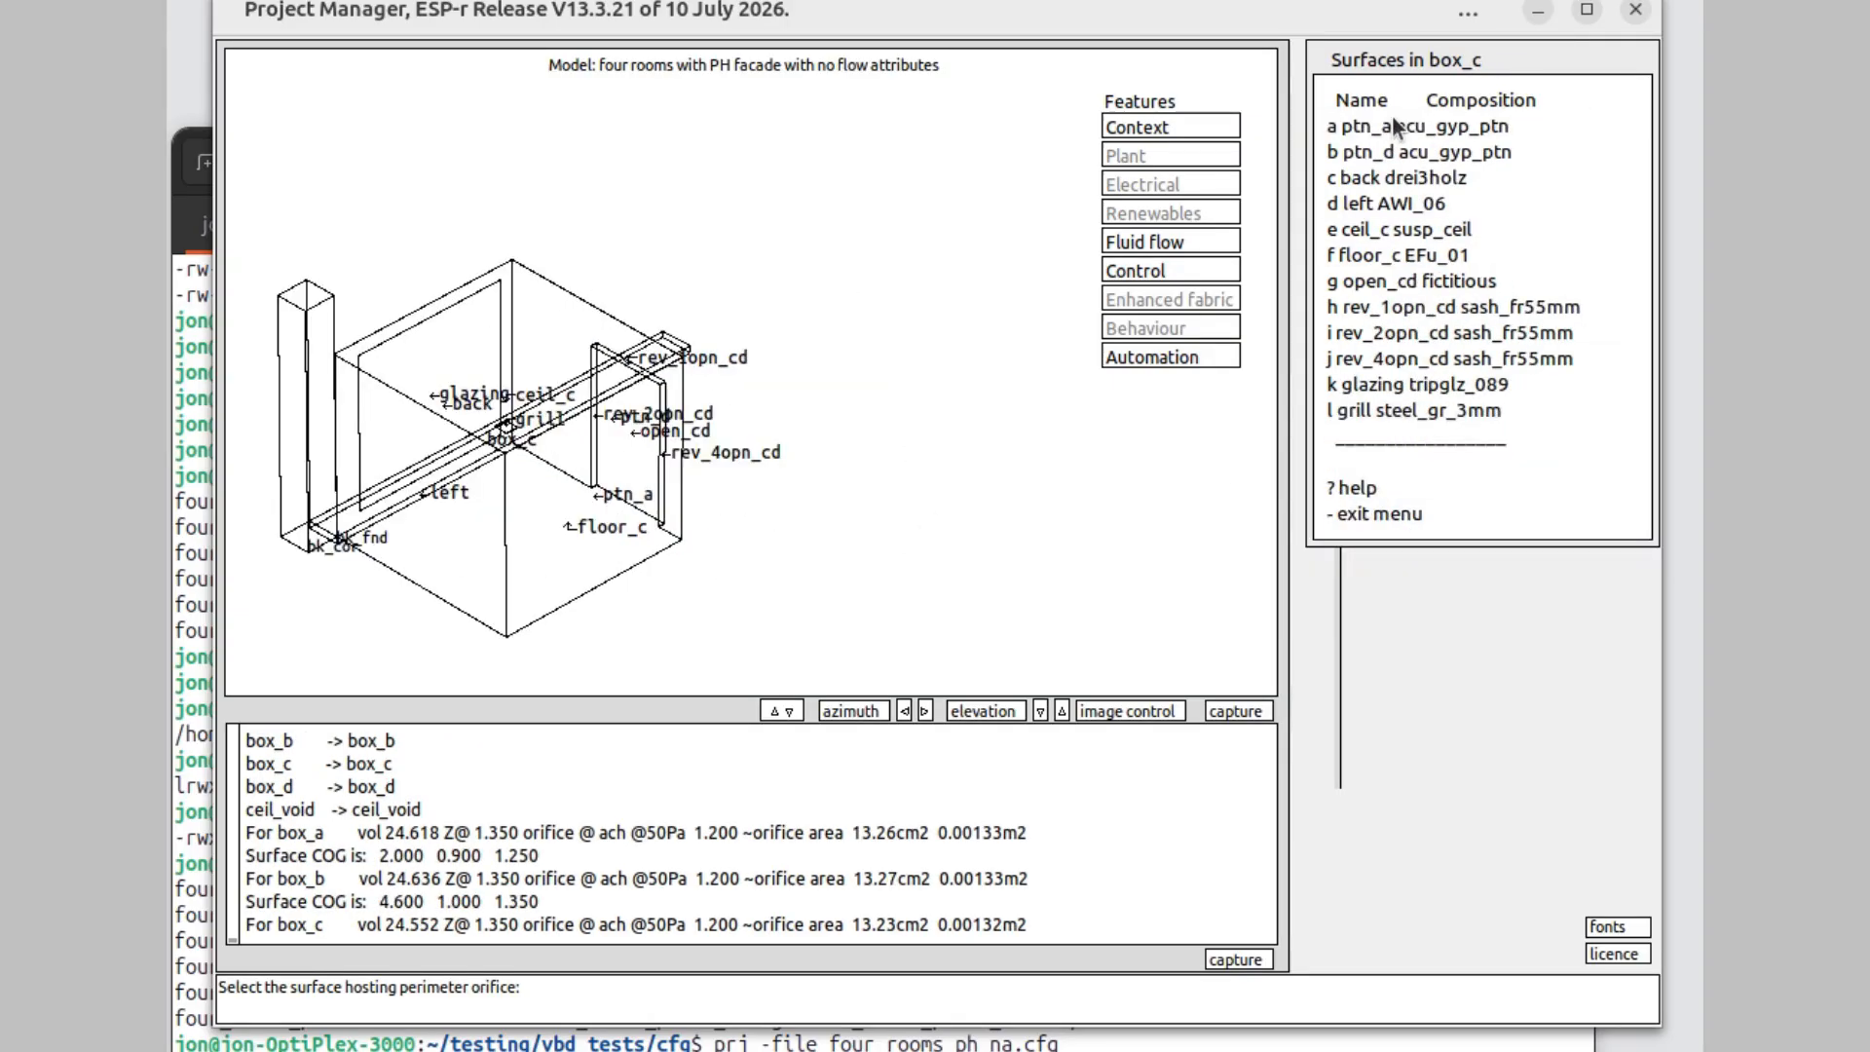
{"action": "left_click", "coordinate": [1397, 384]}
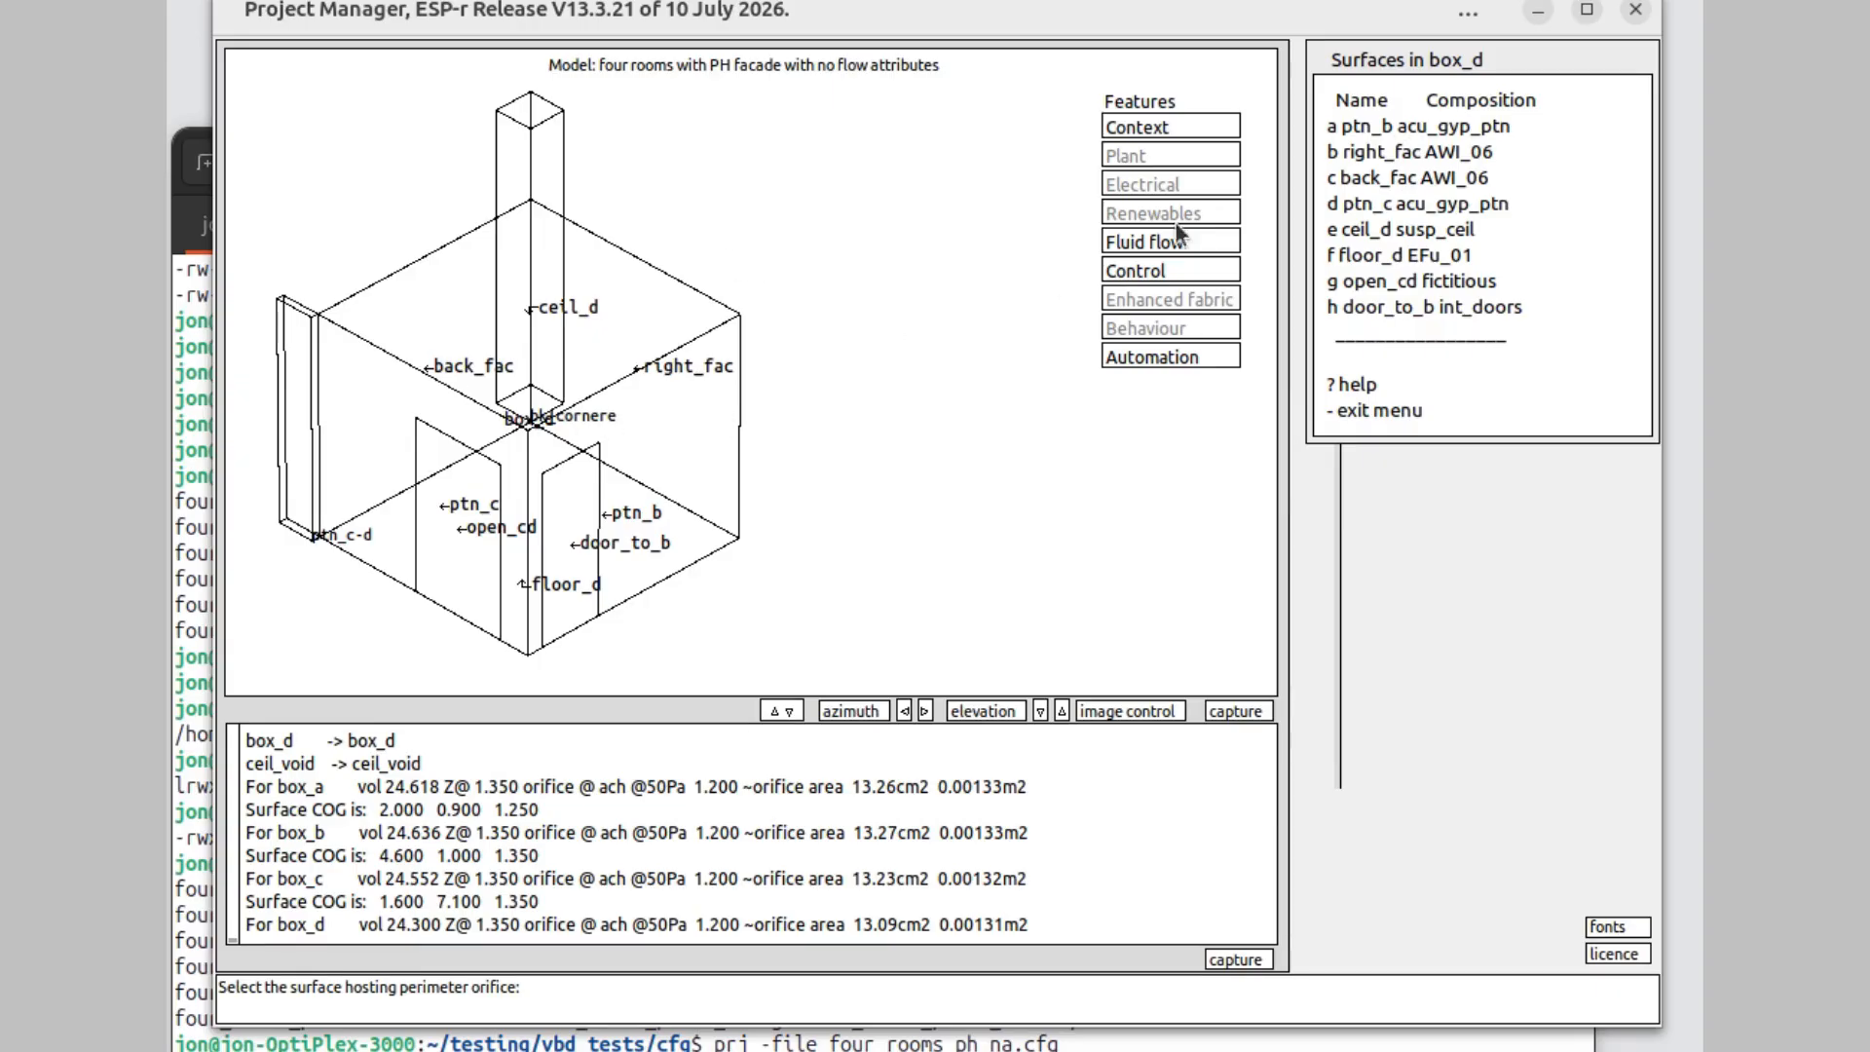
{"action": "left_click", "coordinate": [1418, 153]}
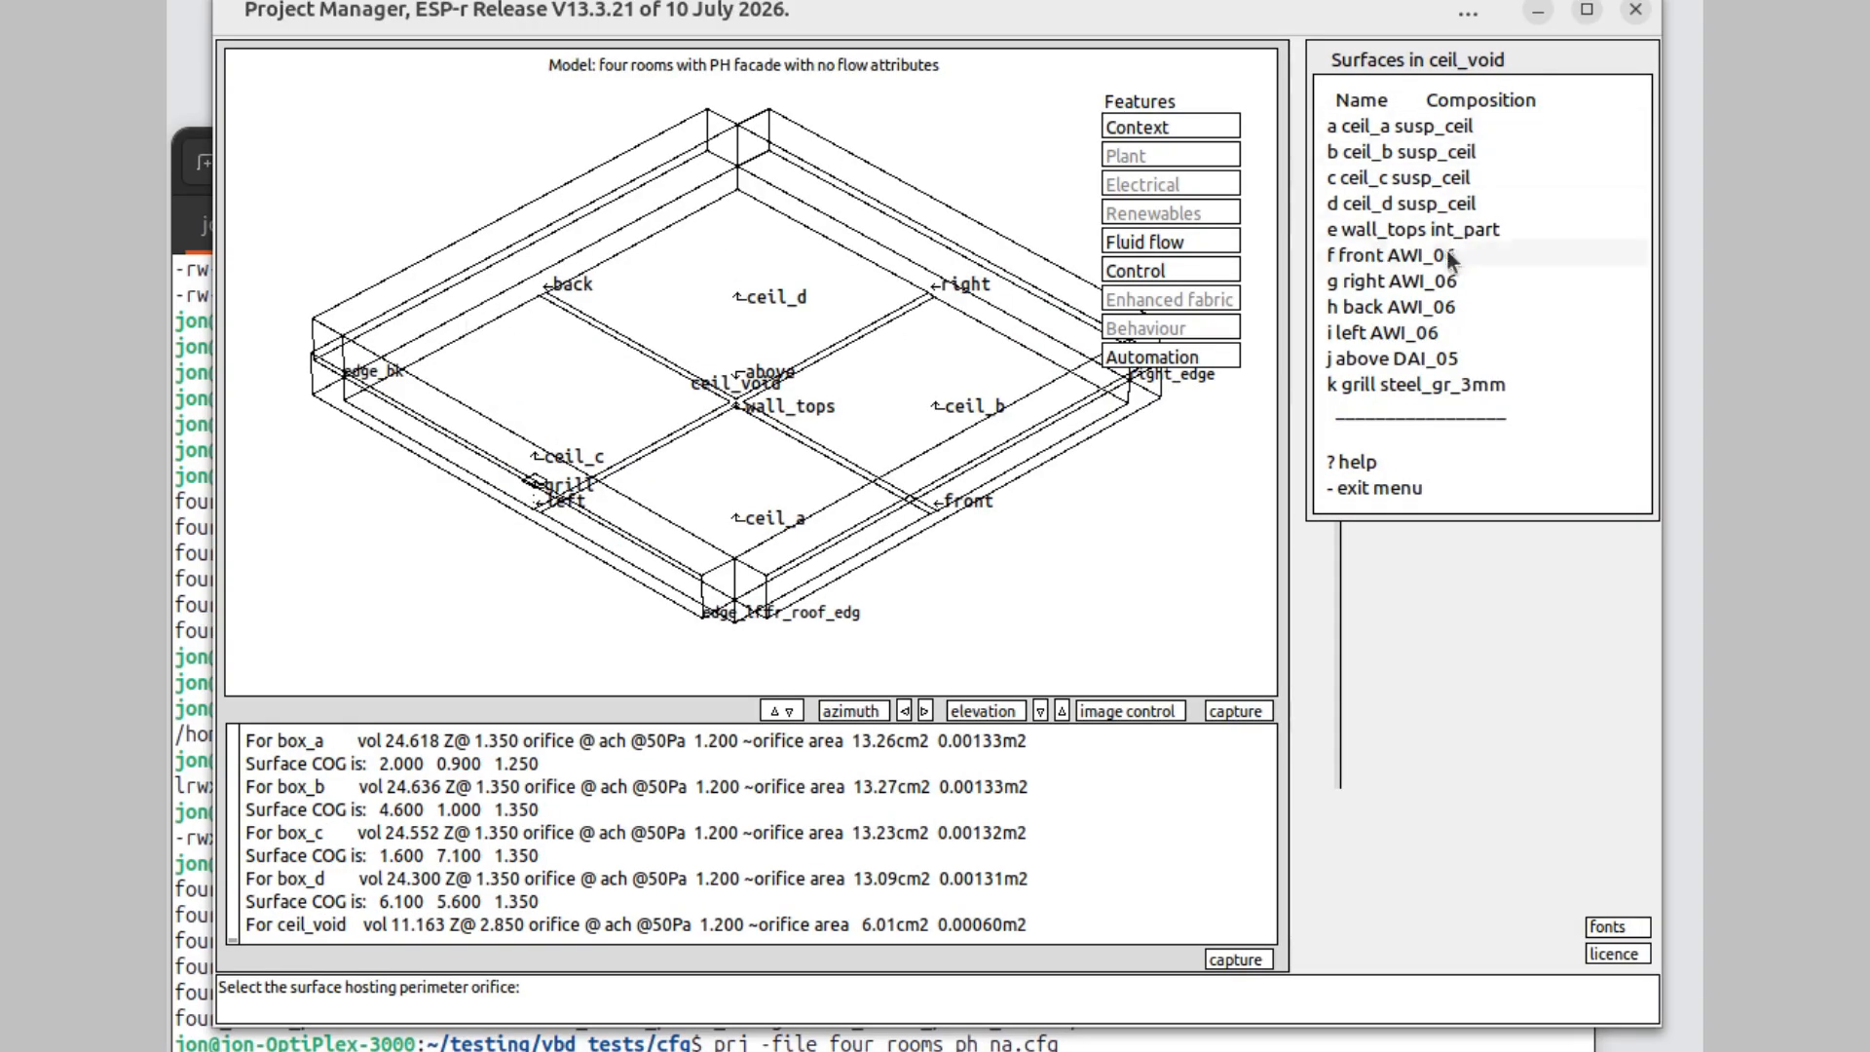
{"action": "left_click", "coordinate": [1375, 304]}
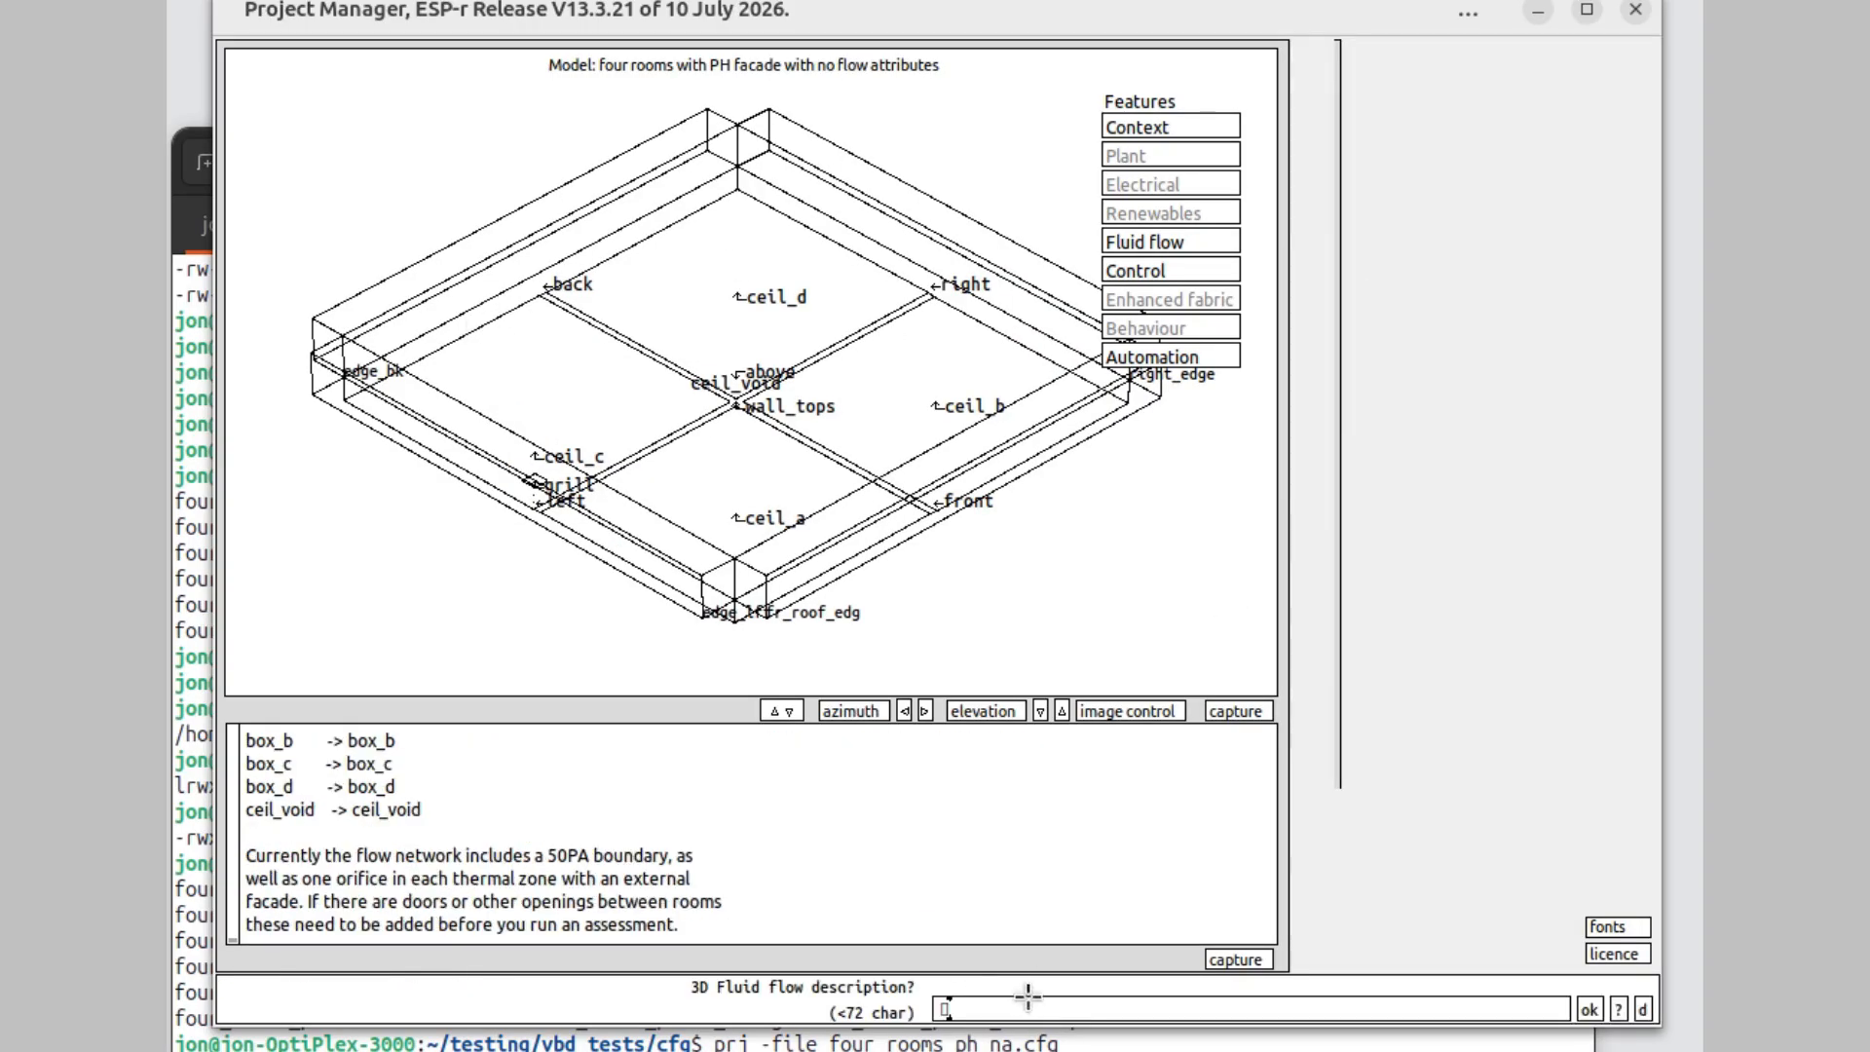
- Describe the flow network as "orifices to match BD Test at 1.2ach at 50Pa" and store it in ../nets/four_rooms_ph_na.3dafn
{"action": "type", "text": "orifices to match BD test of 1.2 ach at 50"}
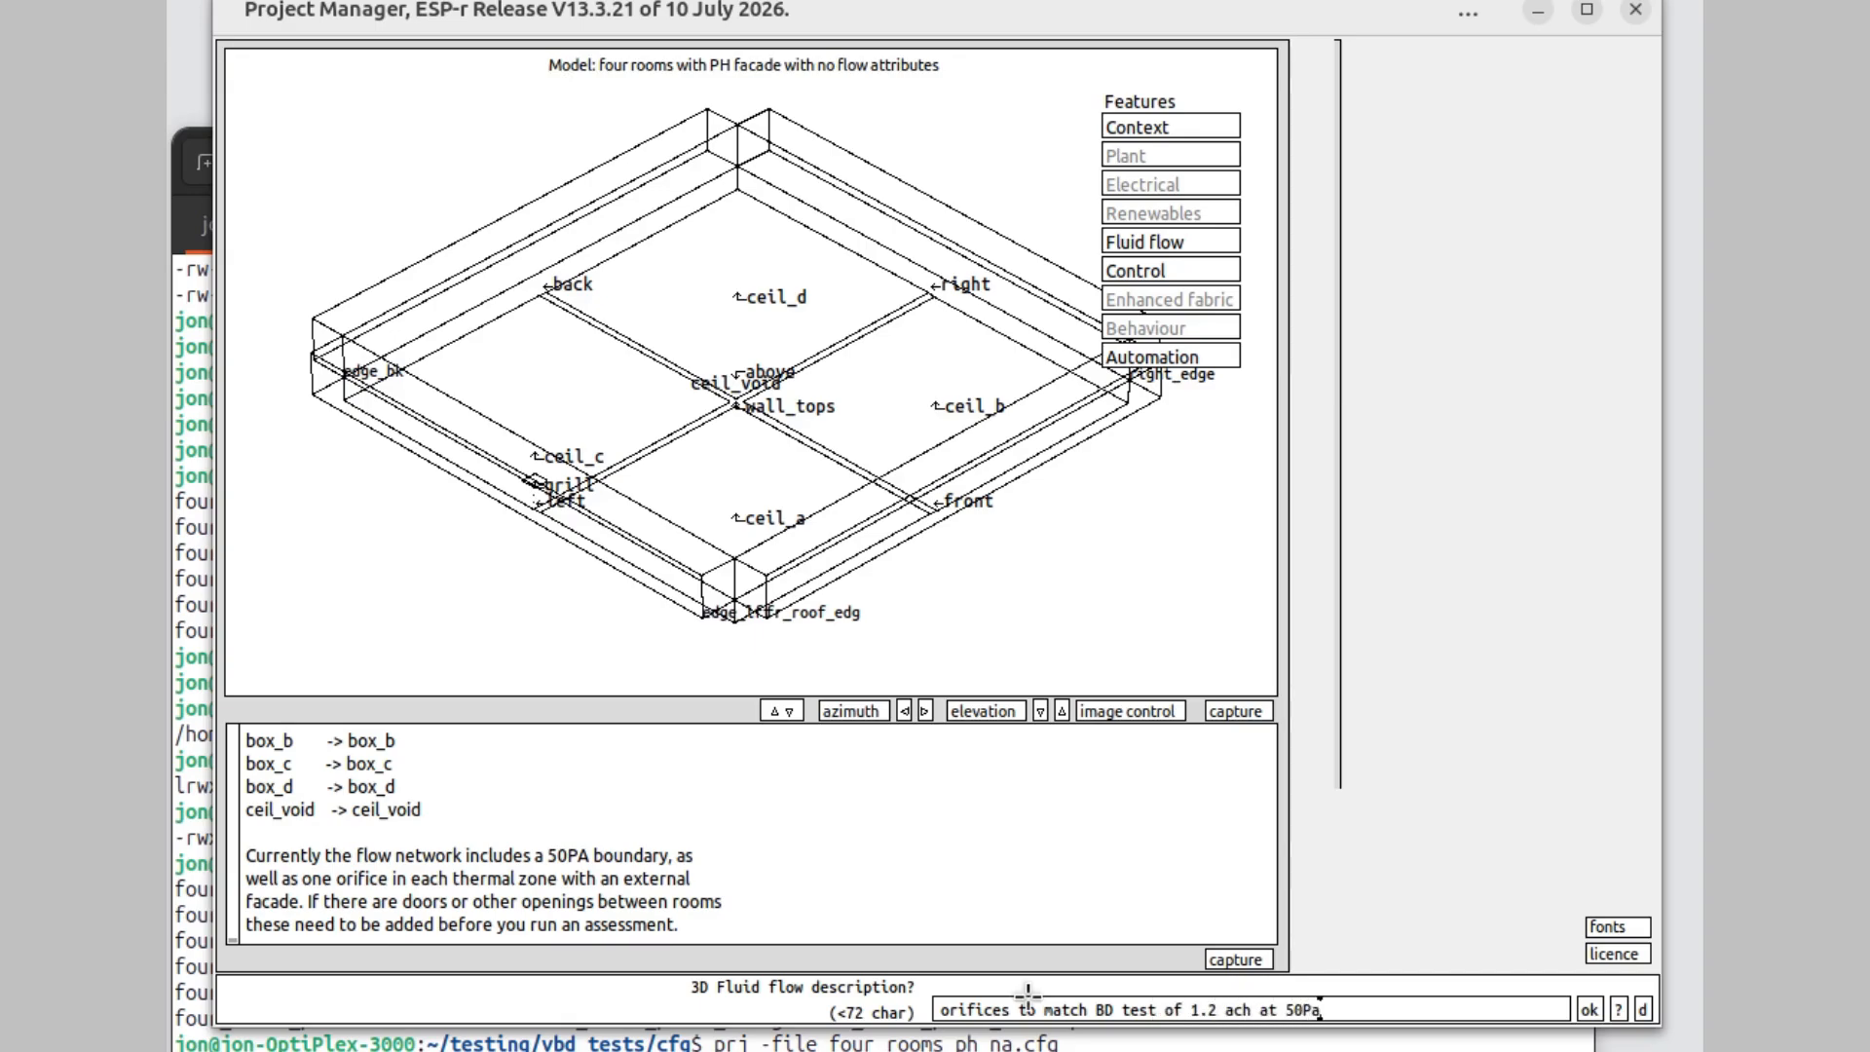
{"action": "type", "text": "Pa"}
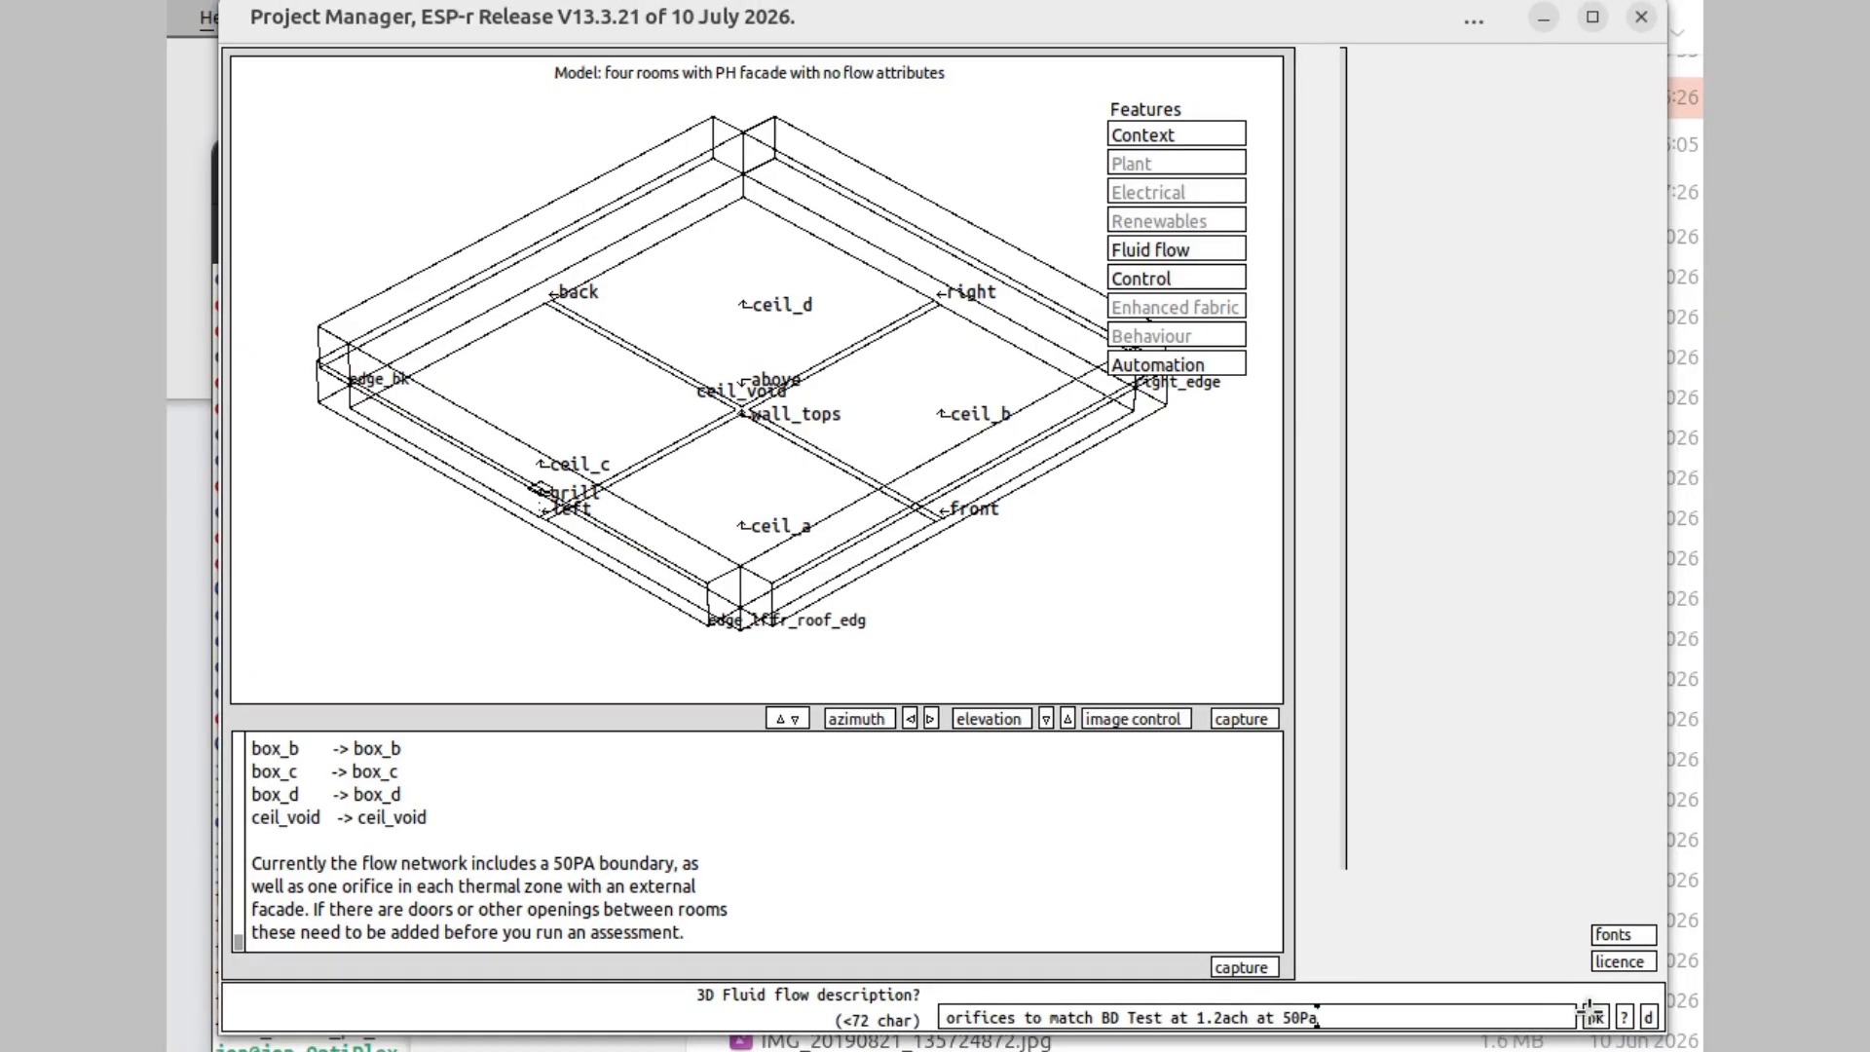
{"action": "left_click", "coordinate": [1595, 1013]}
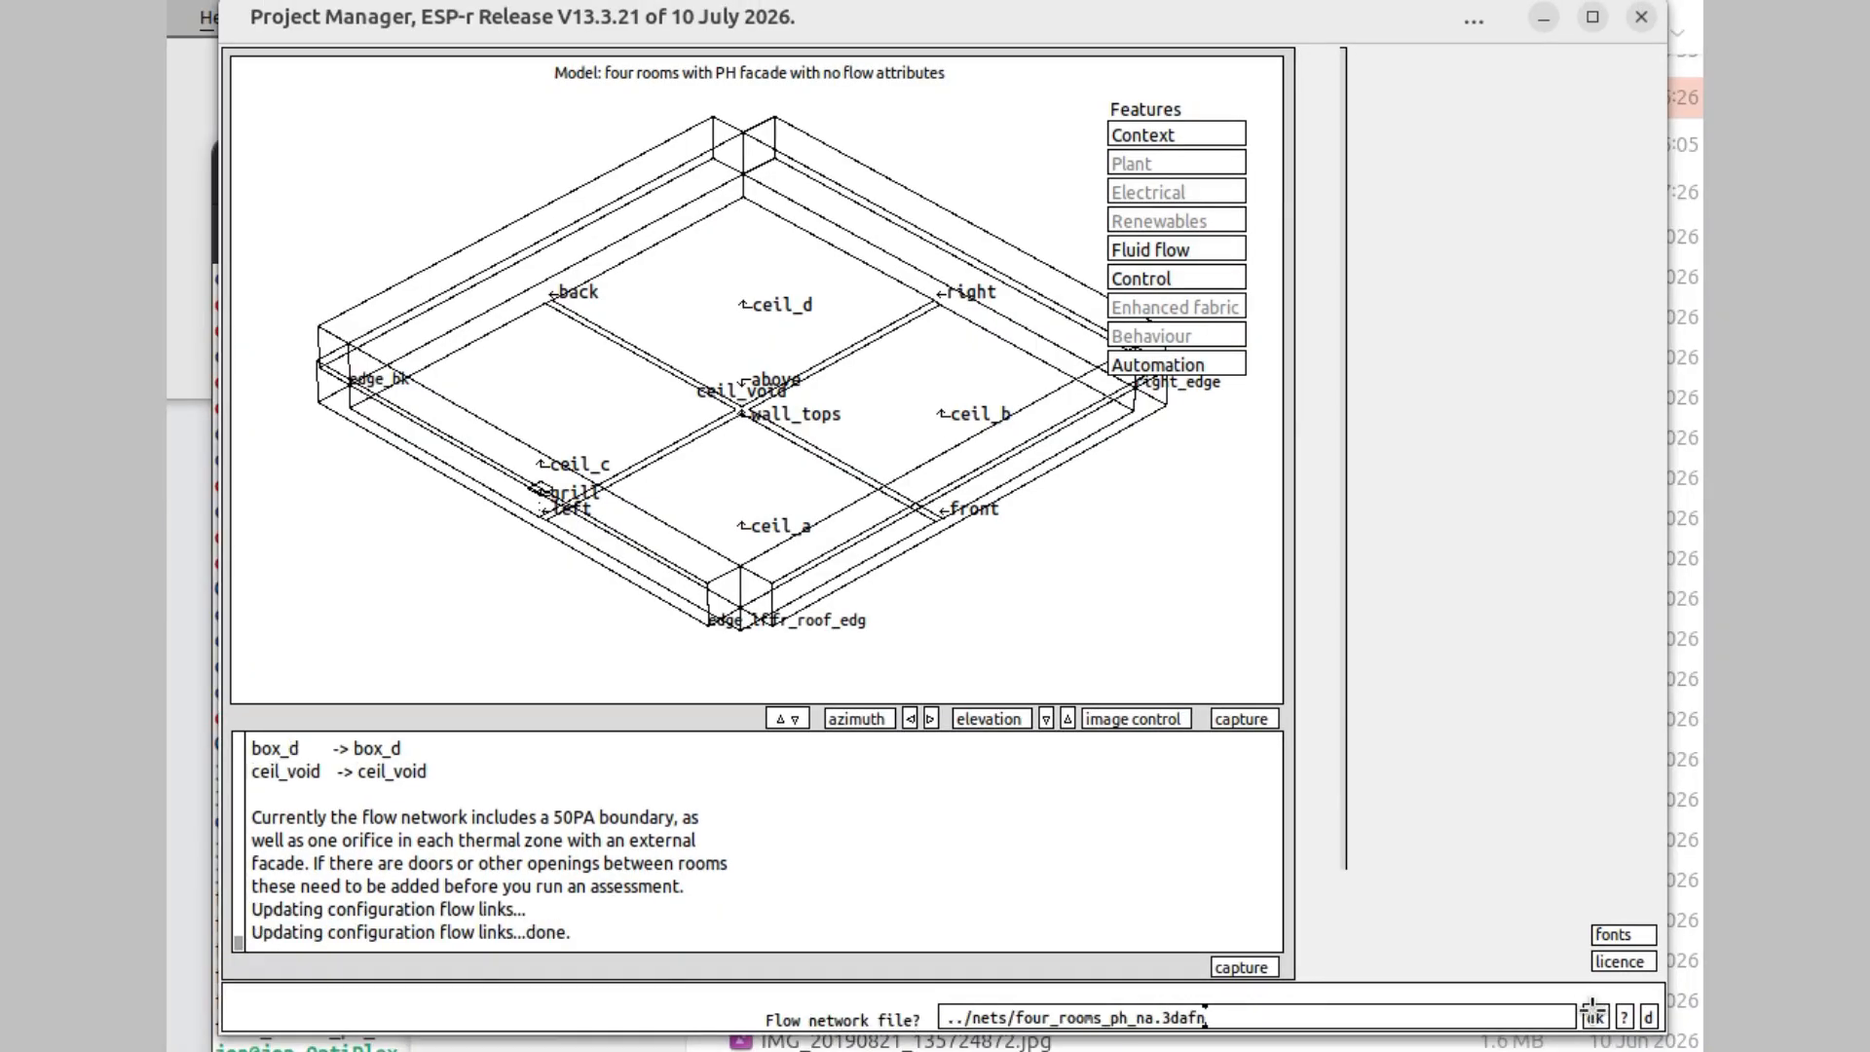
{"action": "left_click", "coordinate": [1593, 1014]}
{"action": "left_click", "coordinate": [1553, 1014]}
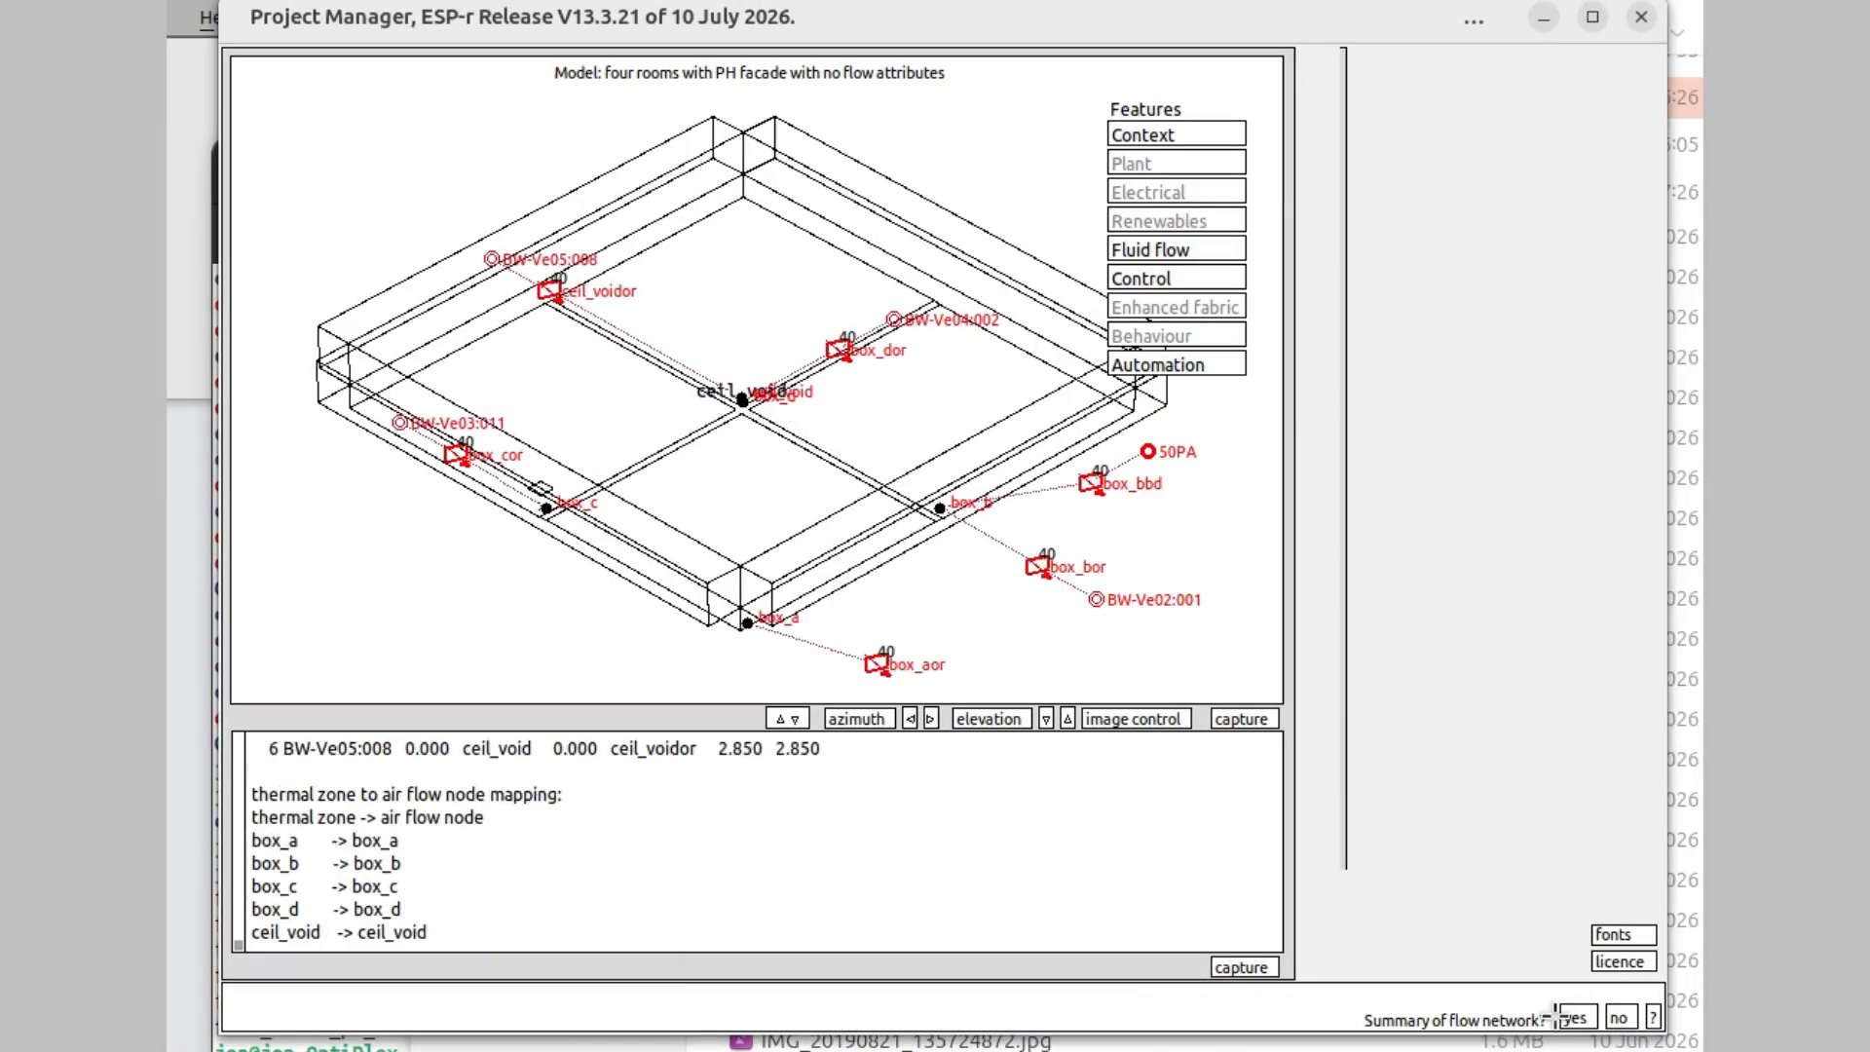
{"action": "left_click", "coordinate": [1618, 1017]}
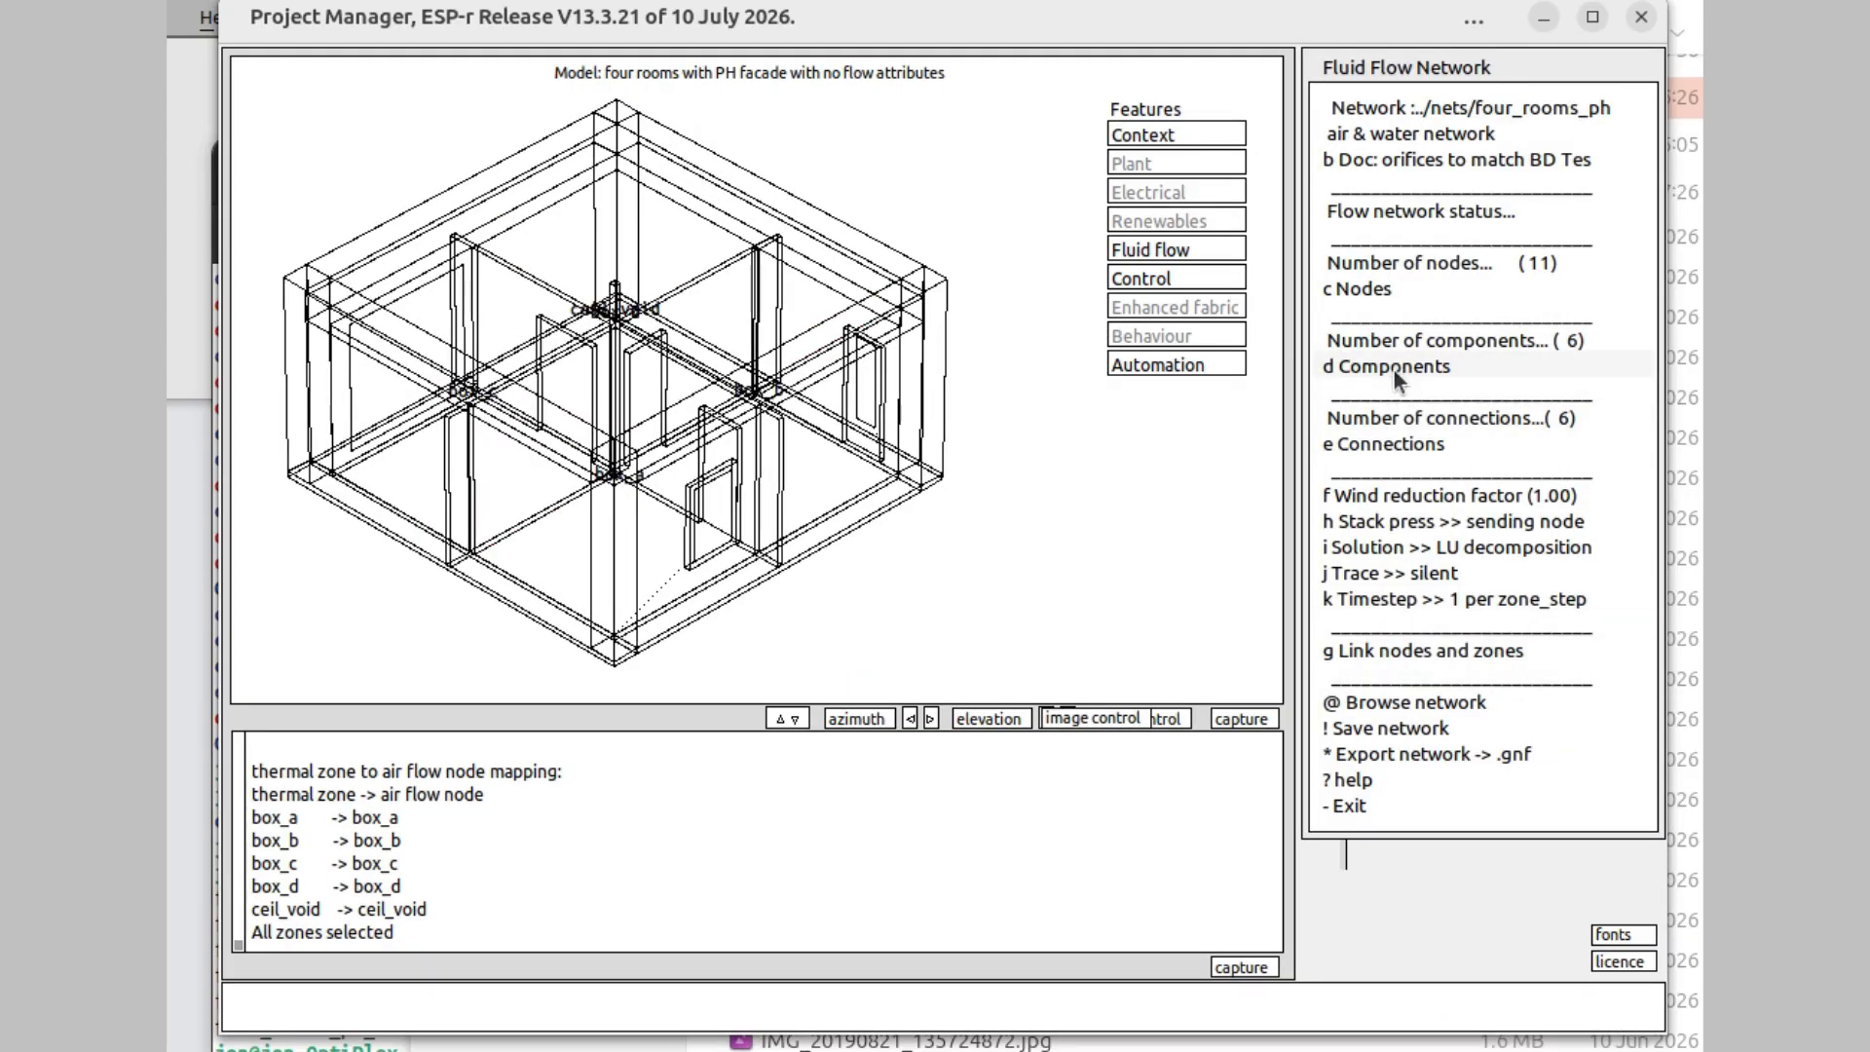
- Examine the flow network's nodes, components and connections, and preview the network with full node and component names
{"action": "left_click", "coordinate": [1369, 289]}
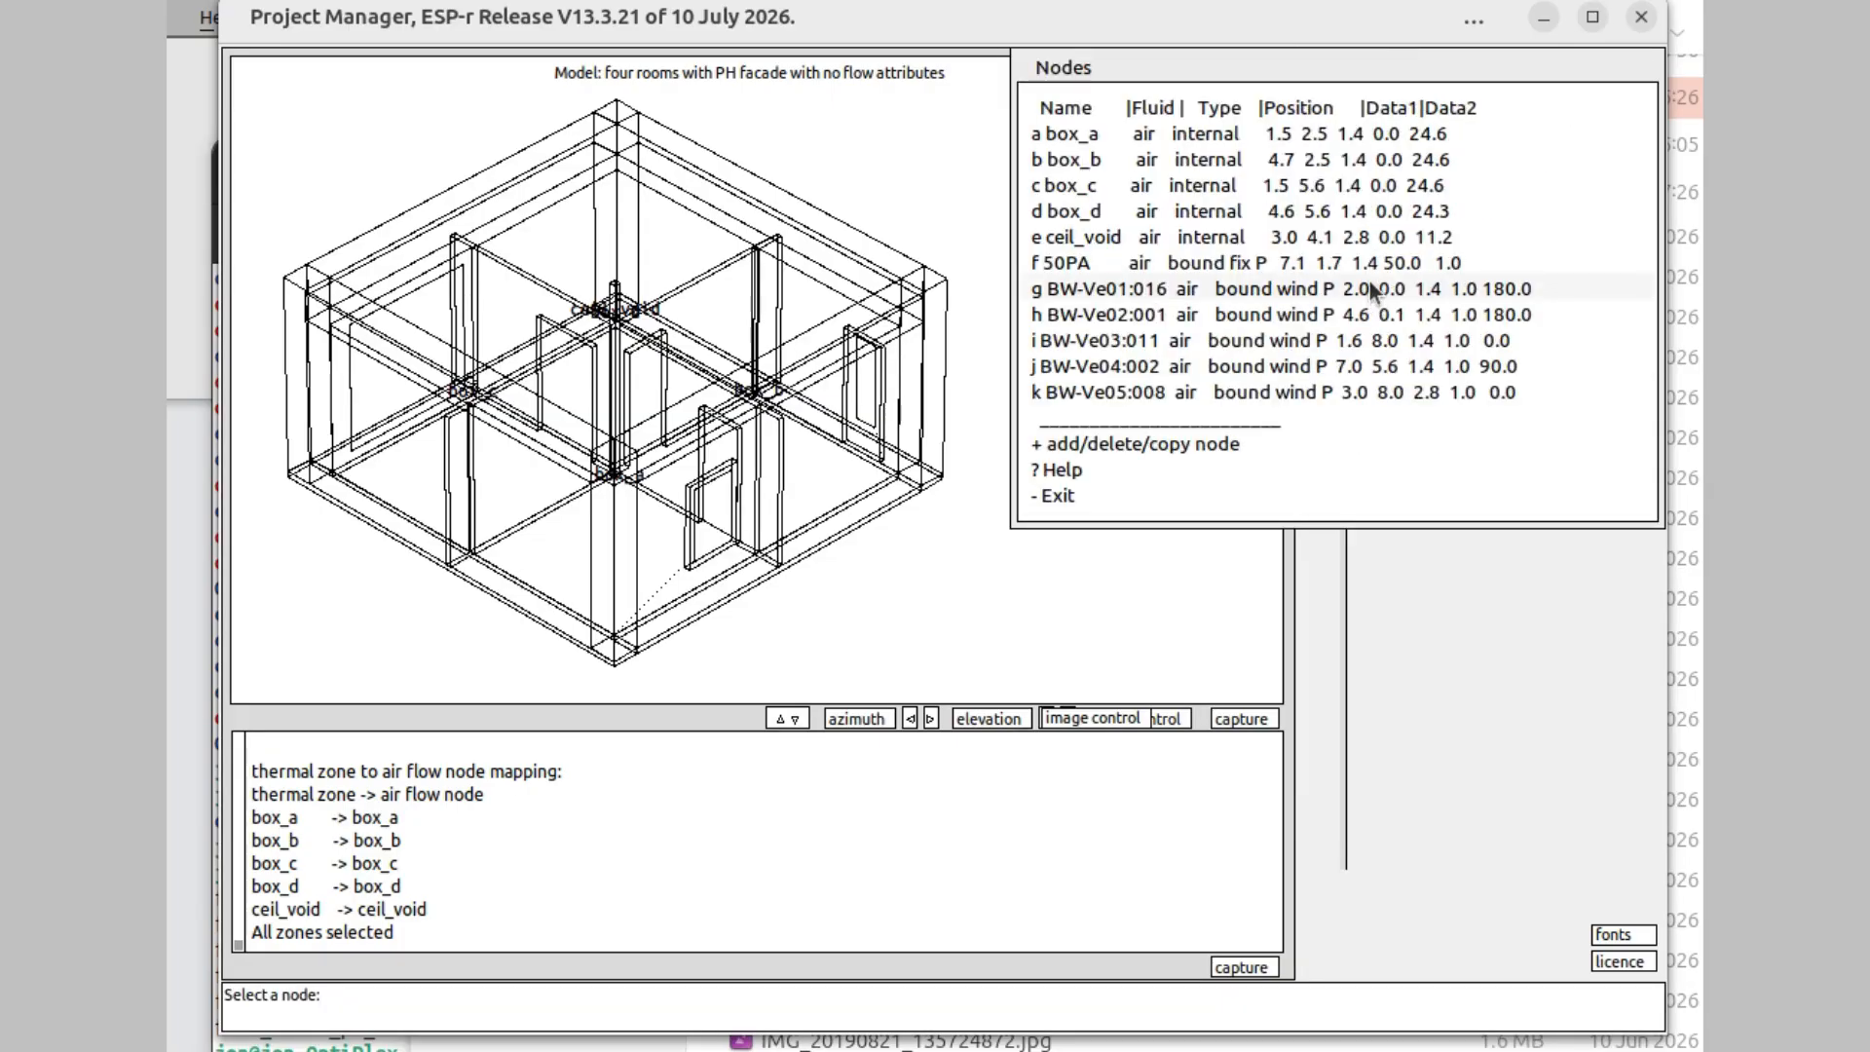
{"action": "left_click", "coordinate": [1270, 489]}
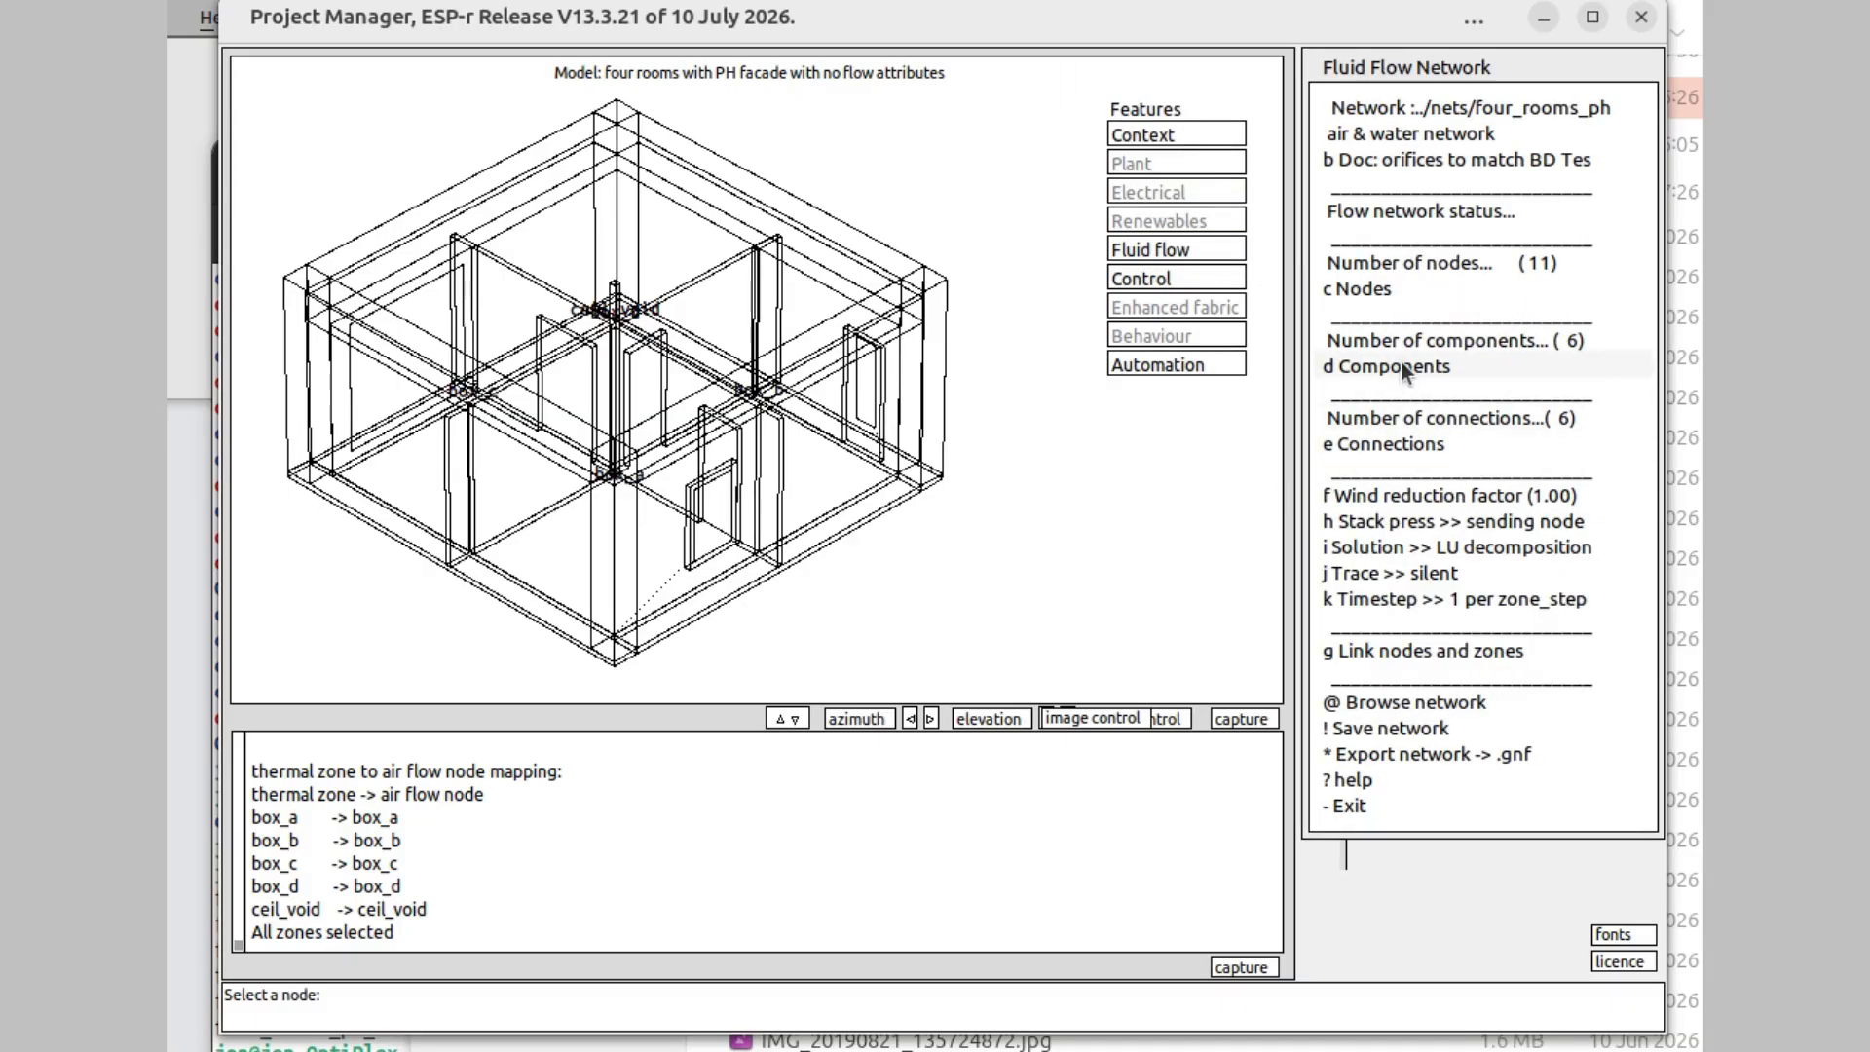
{"action": "left_click", "coordinate": [1400, 366]}
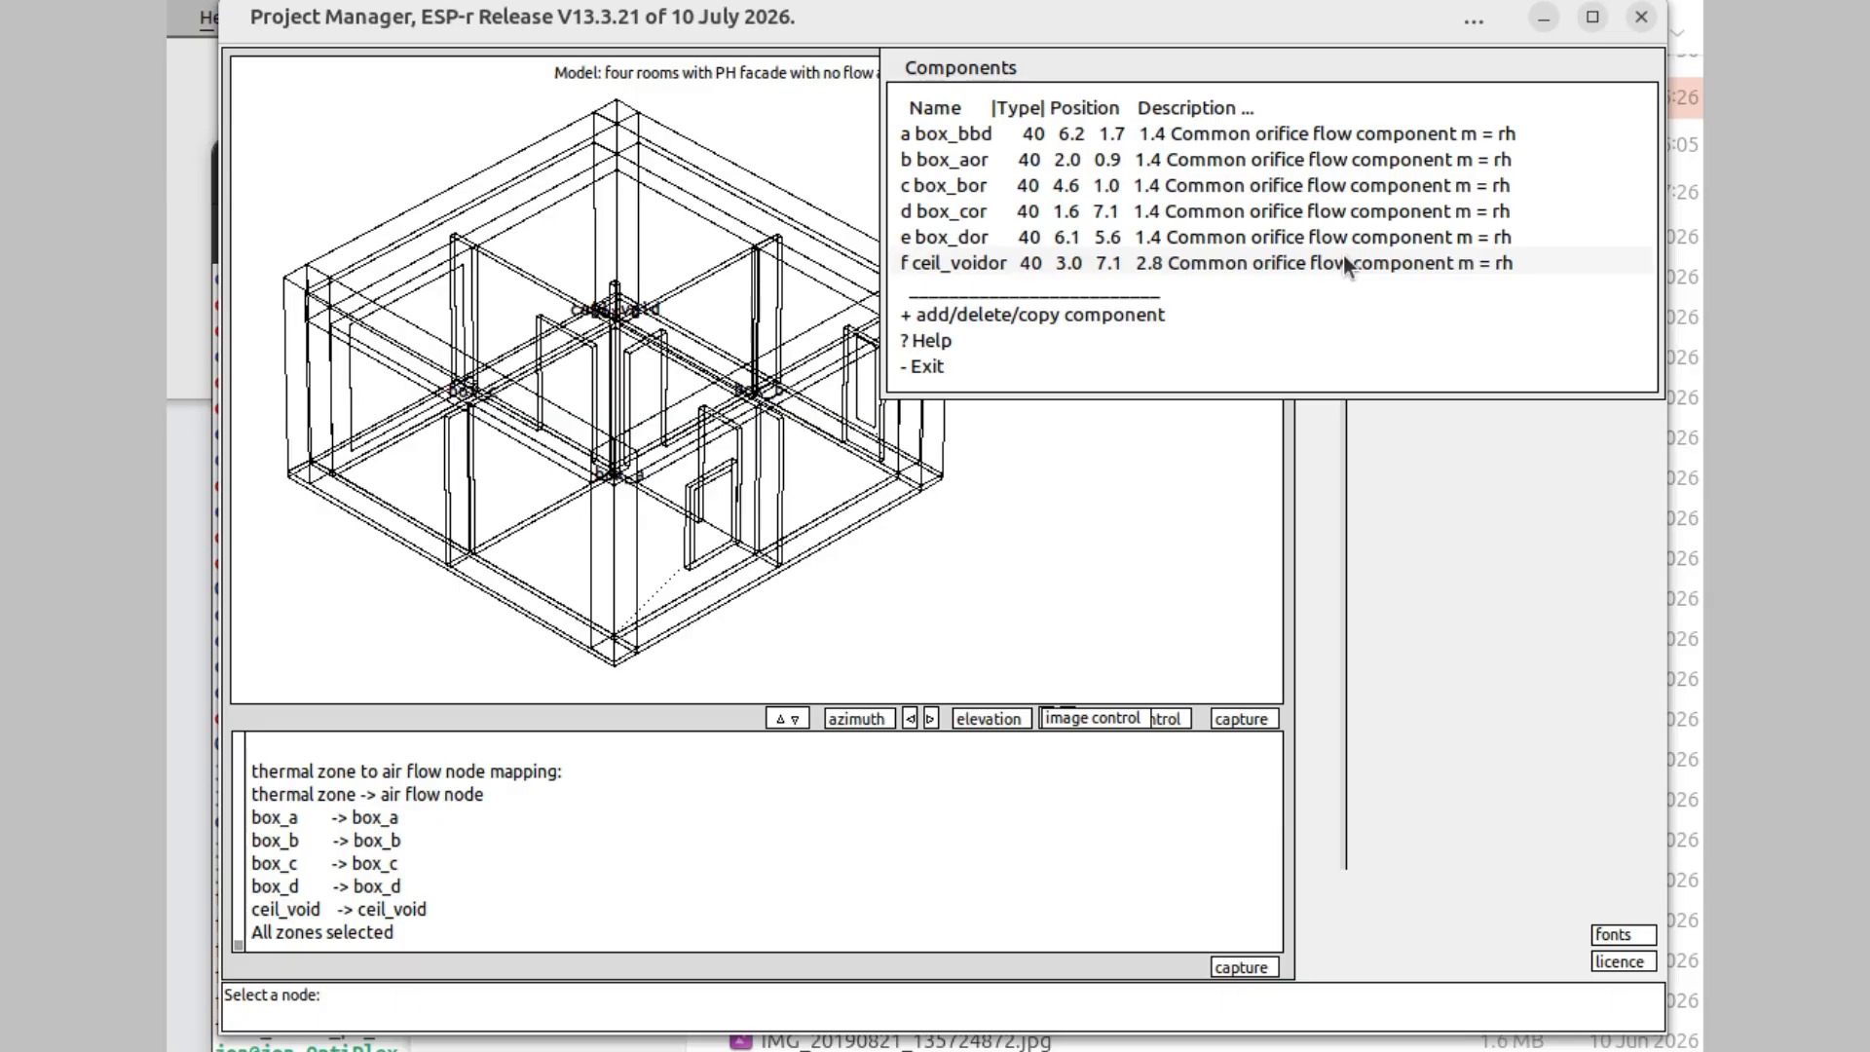
{"action": "left_click", "coordinate": [1307, 360]}
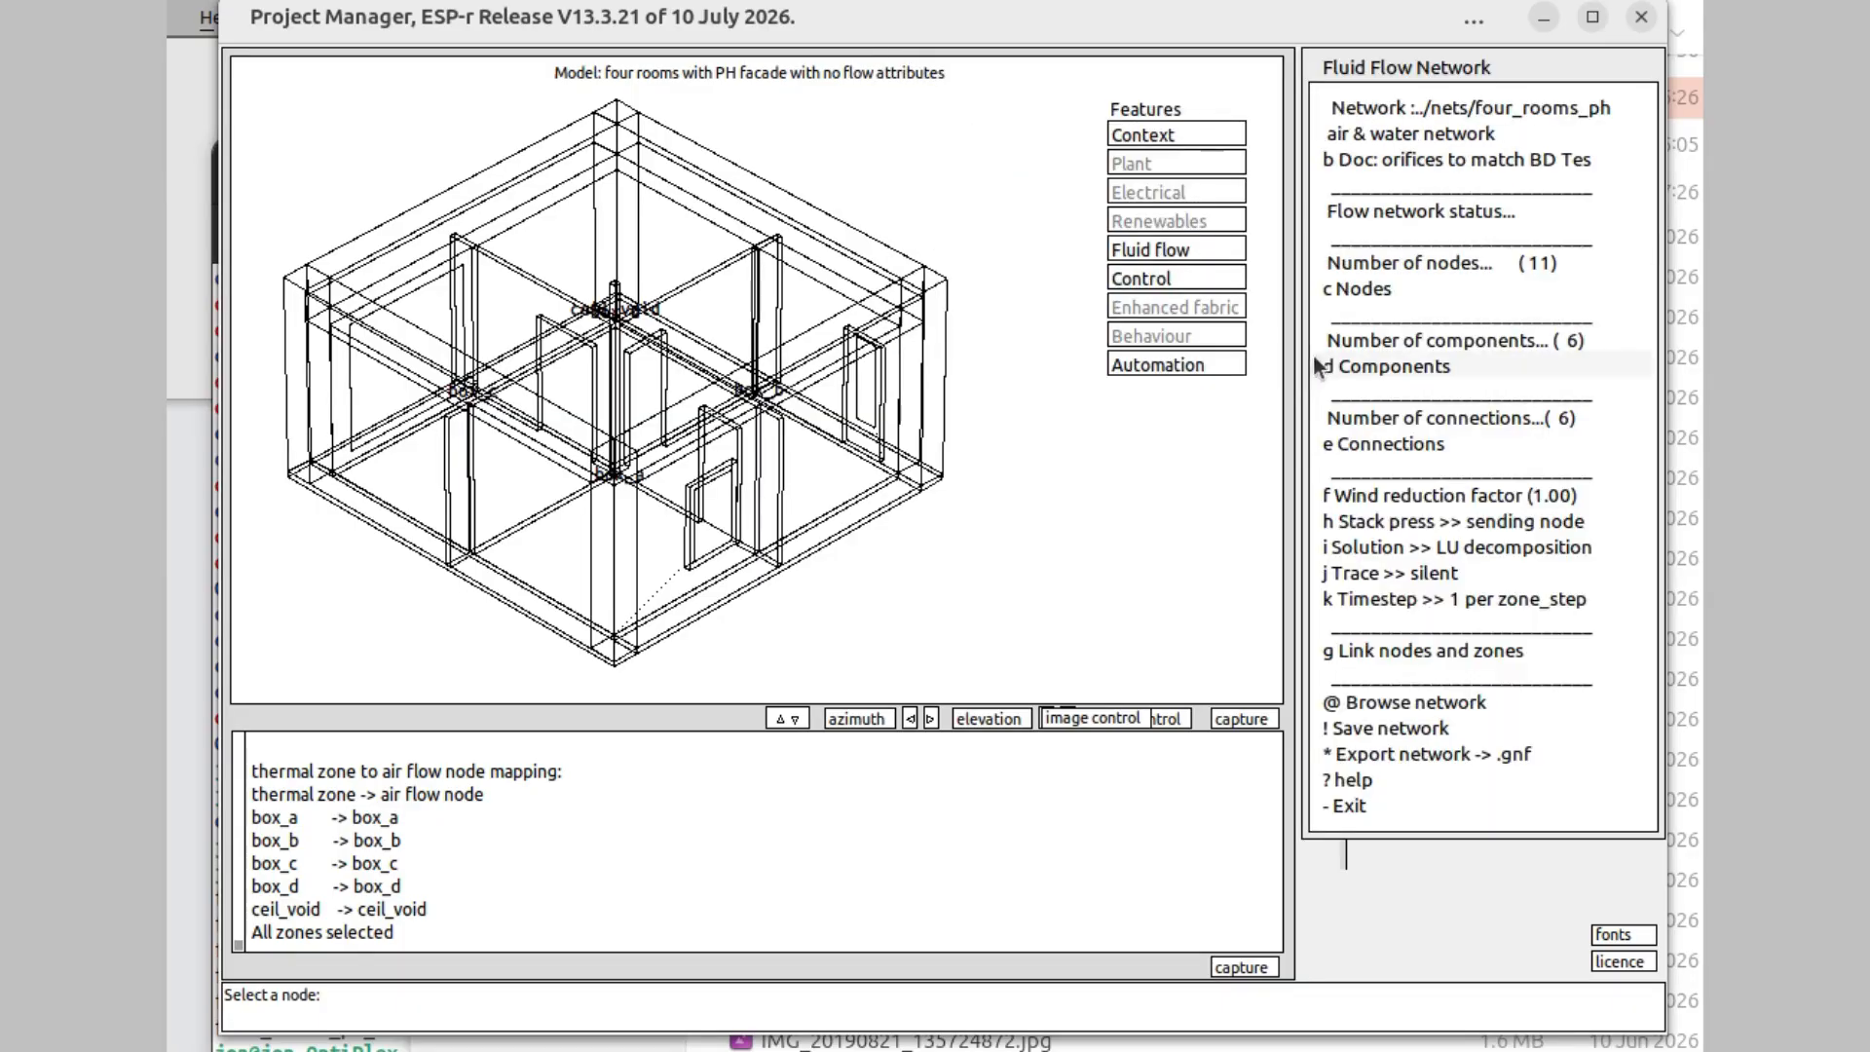
{"action": "left_click", "coordinate": [1388, 446]}
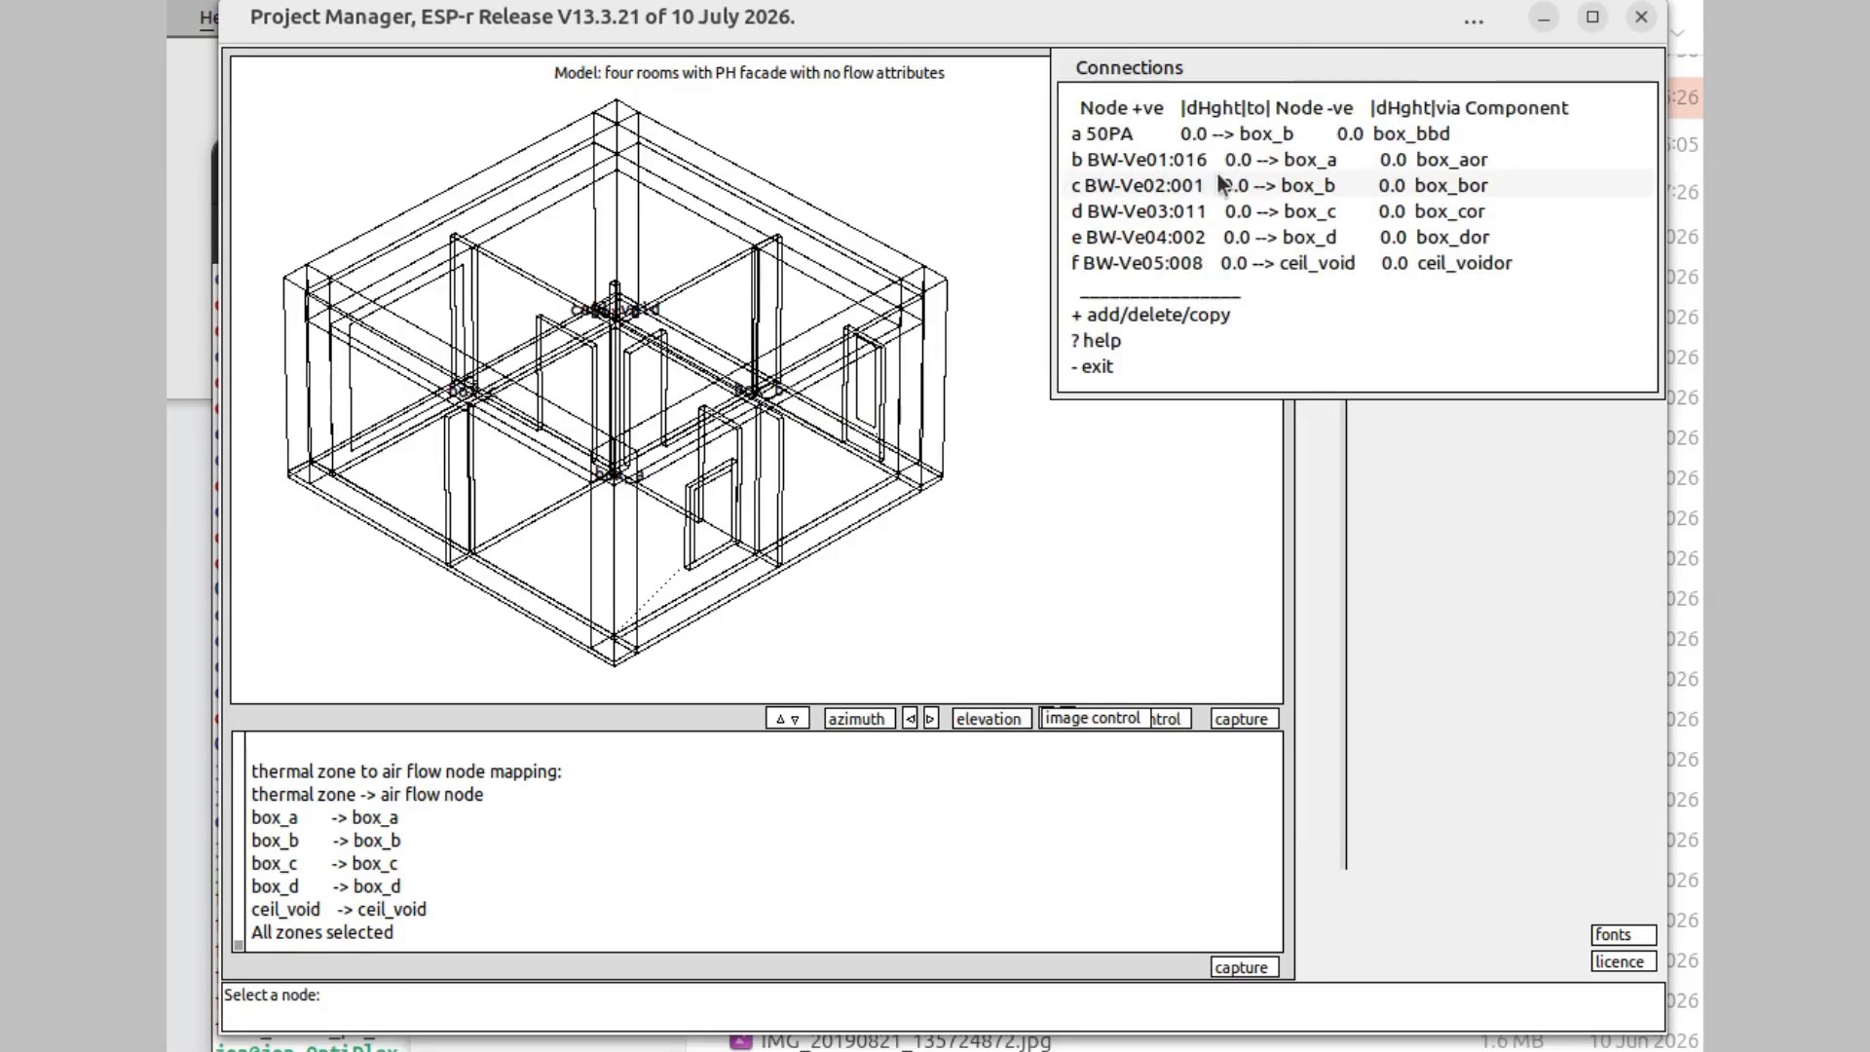
{"action": "left_click", "coordinate": [1166, 366]}
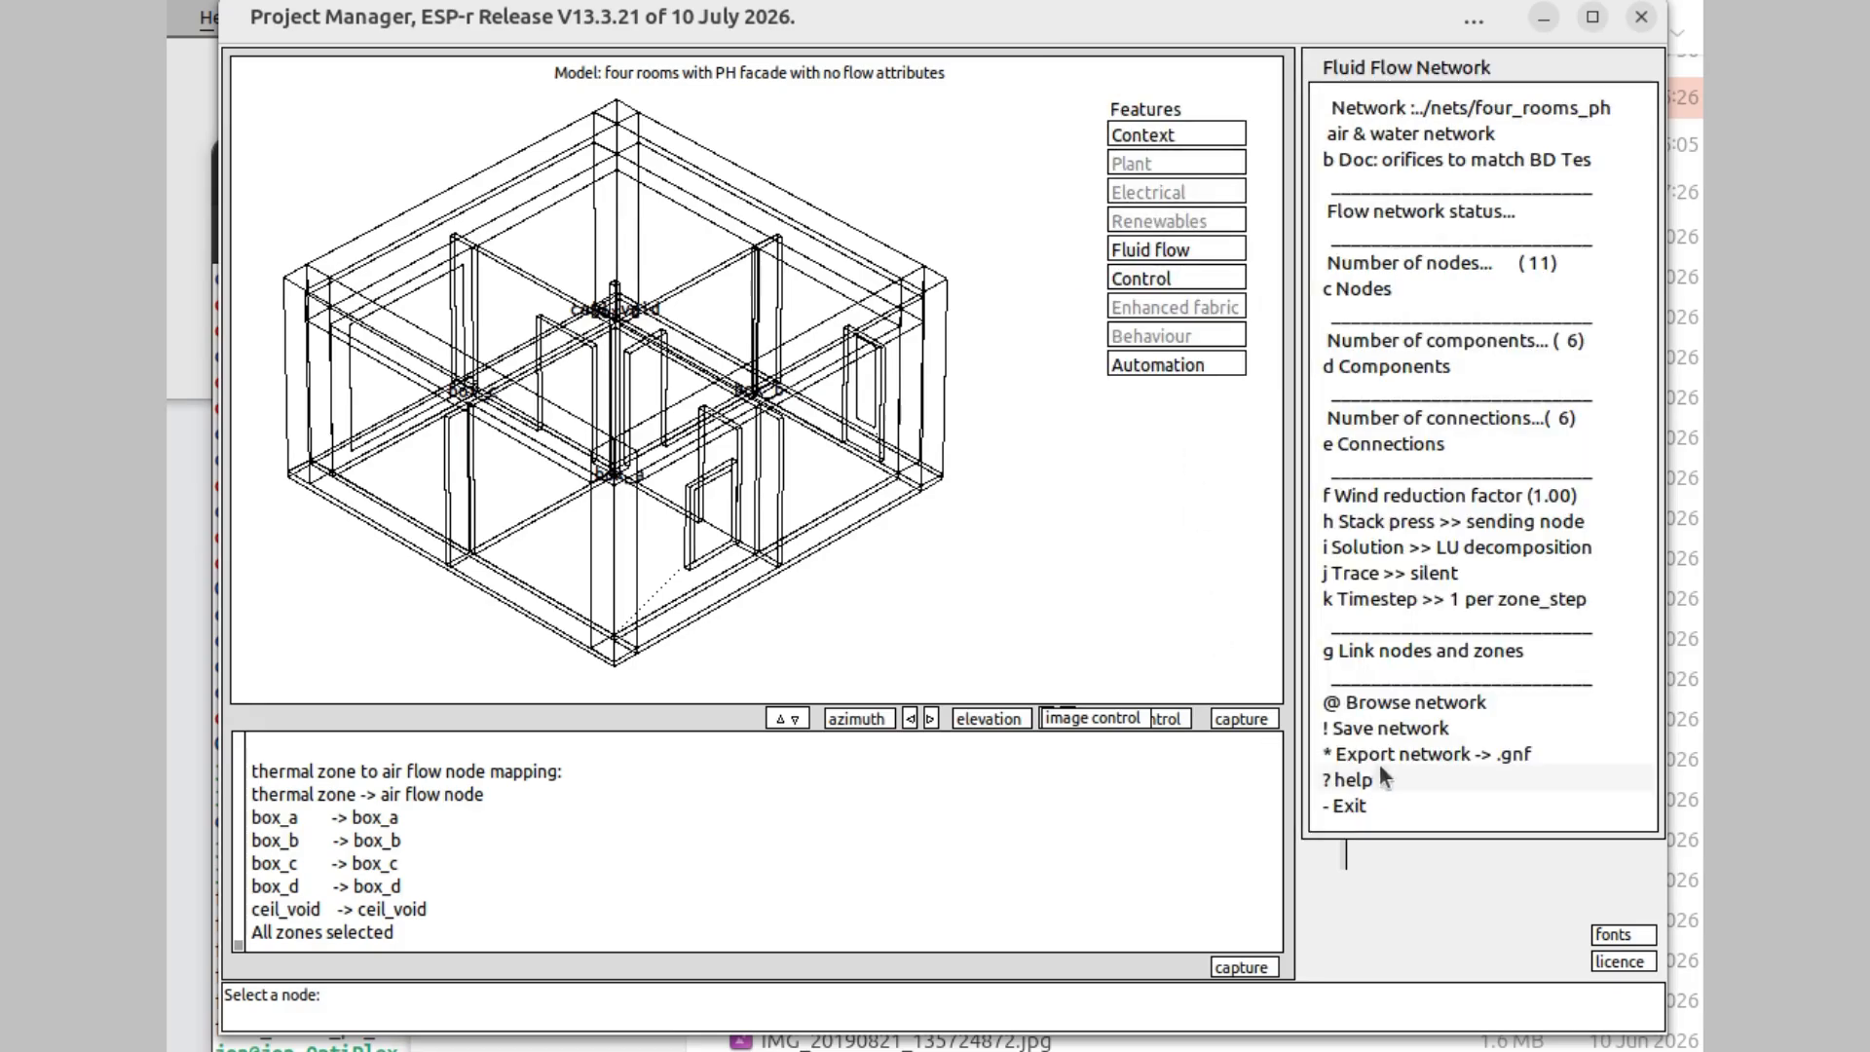
{"action": "left_click", "coordinate": [1404, 699]}
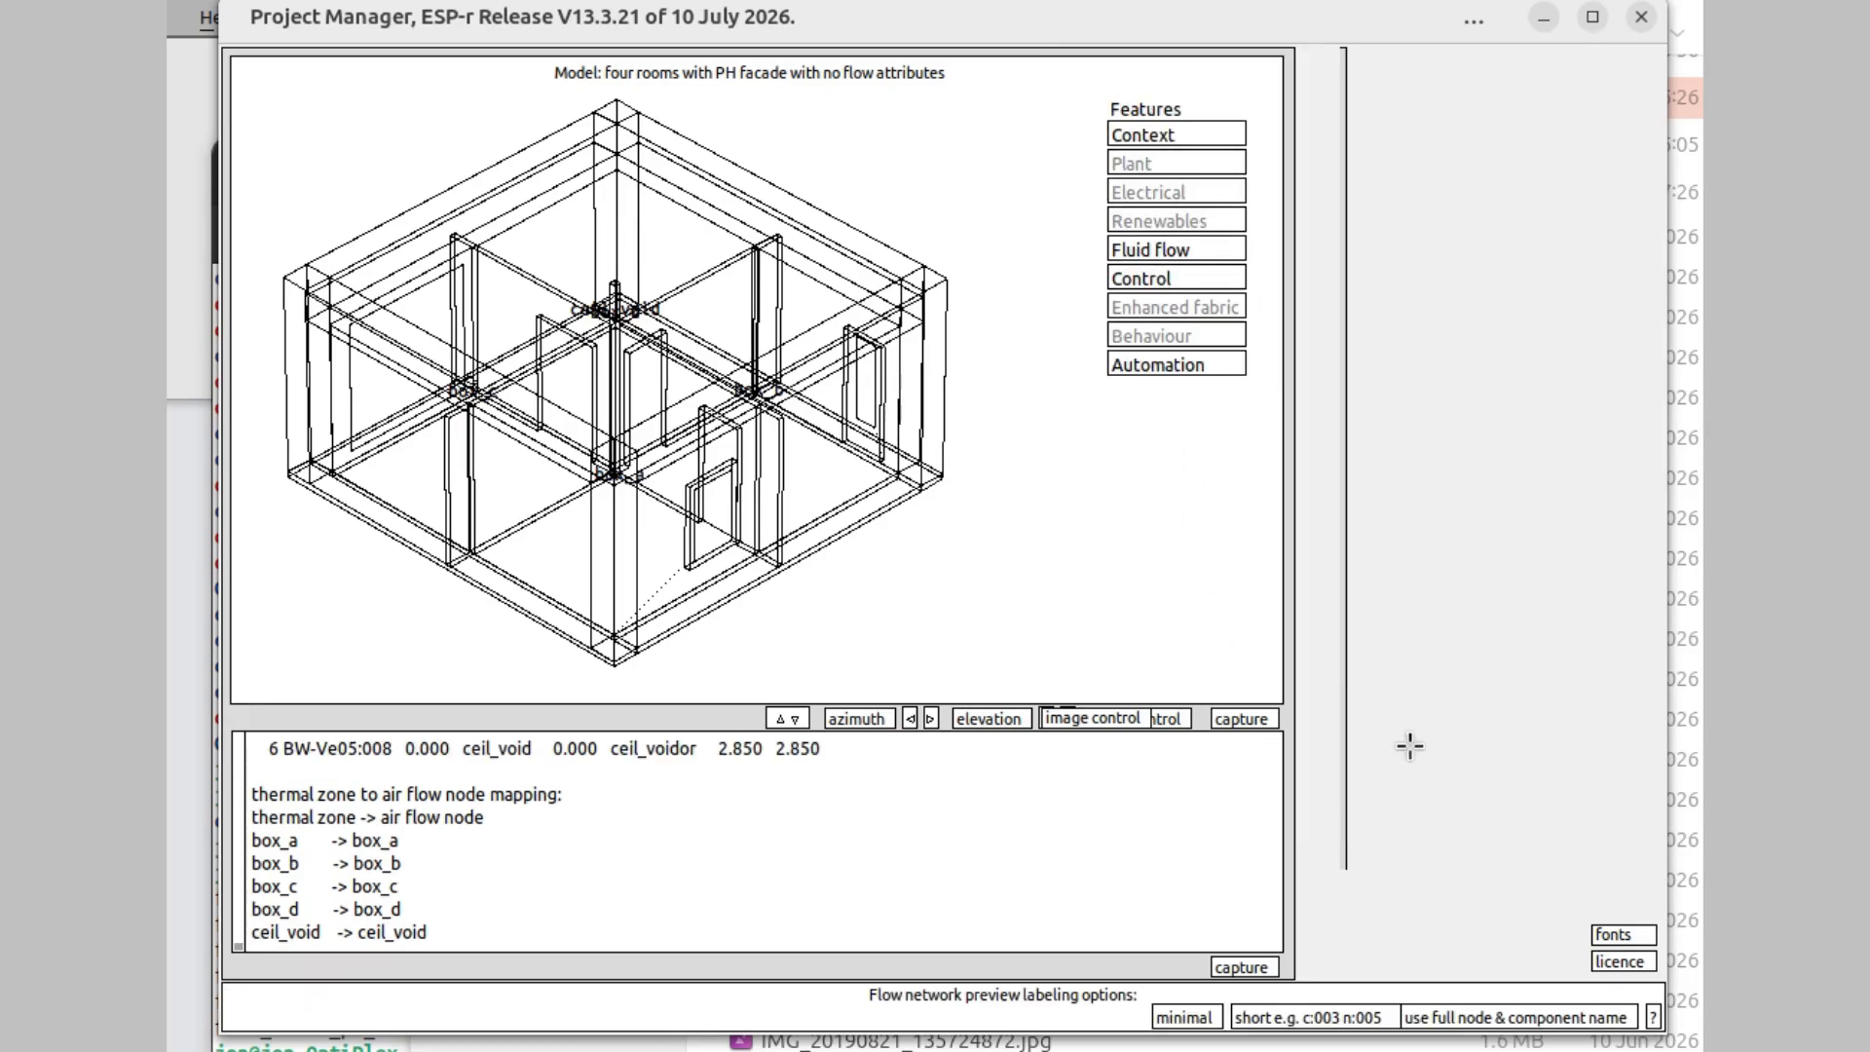
{"action": "left_click", "coordinate": [1520, 1016]}
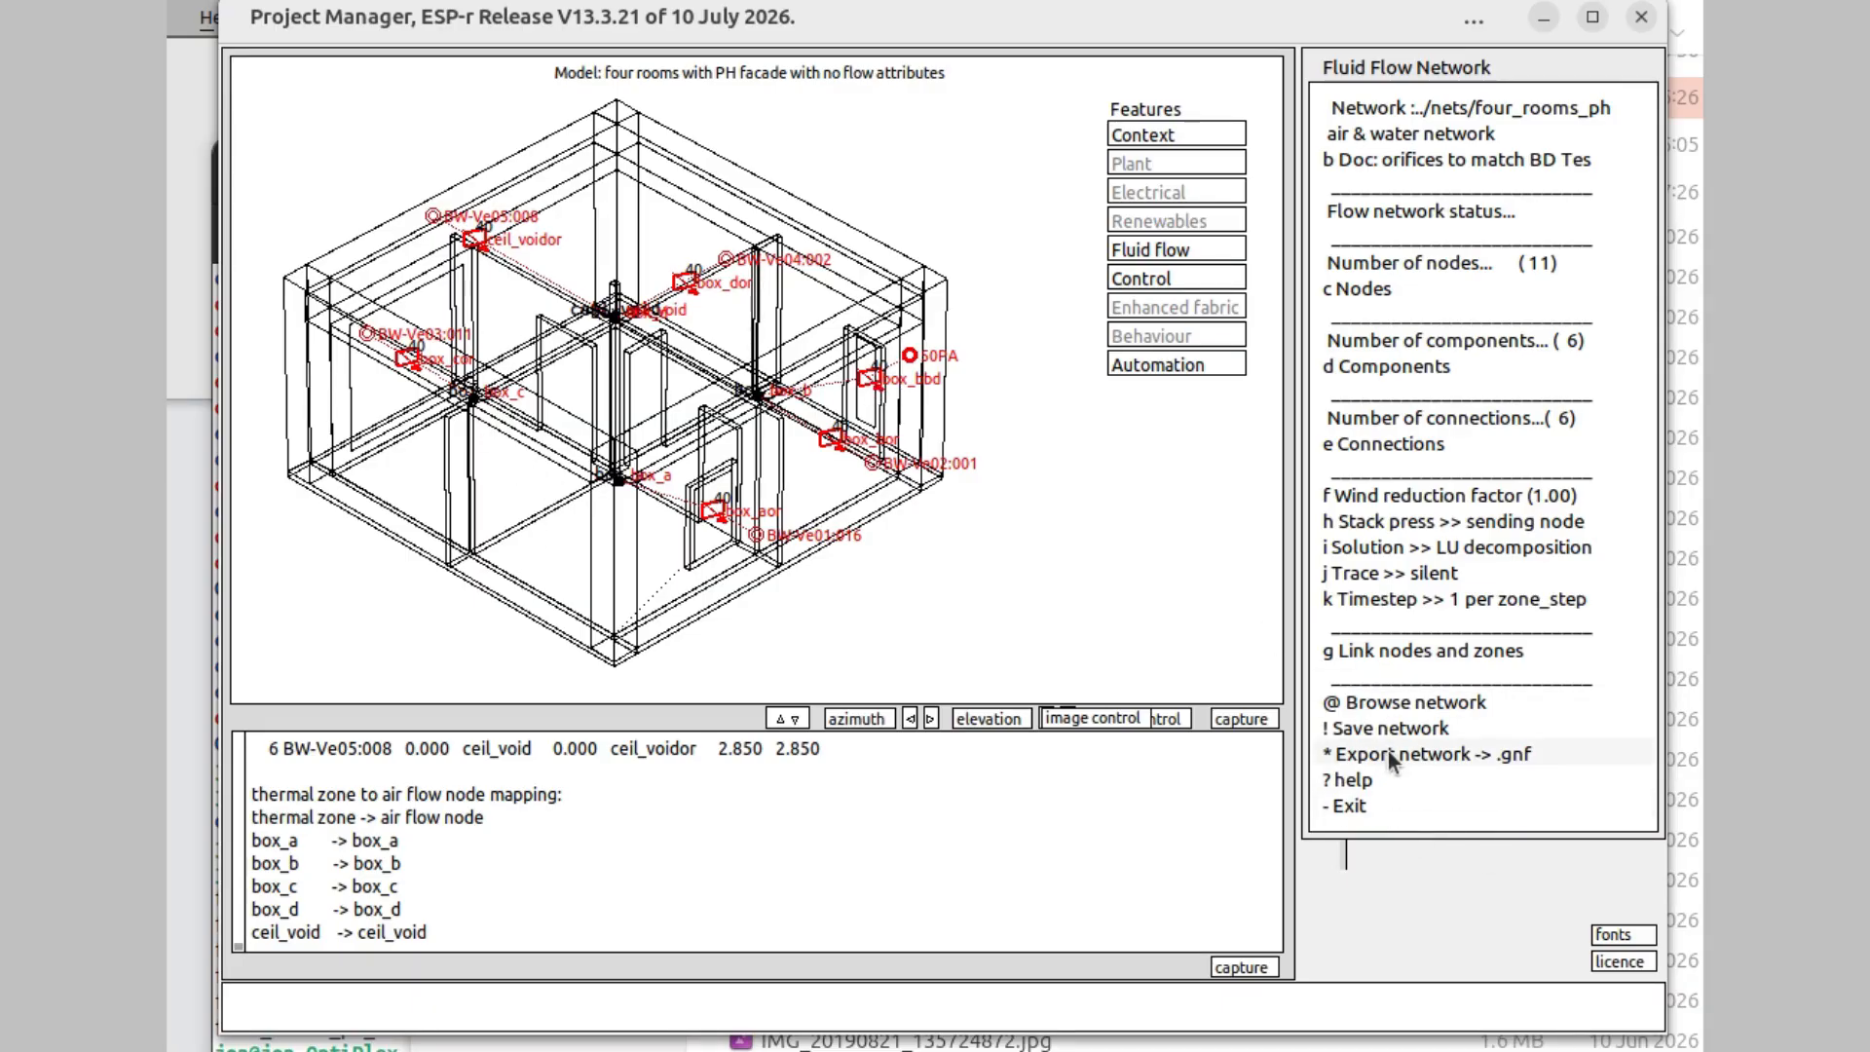
- Save the flow network over ../nets/four_rooms_ph_na.3dafn, accept the changes and return to the model overview
{"action": "left_click", "coordinate": [1383, 727]}
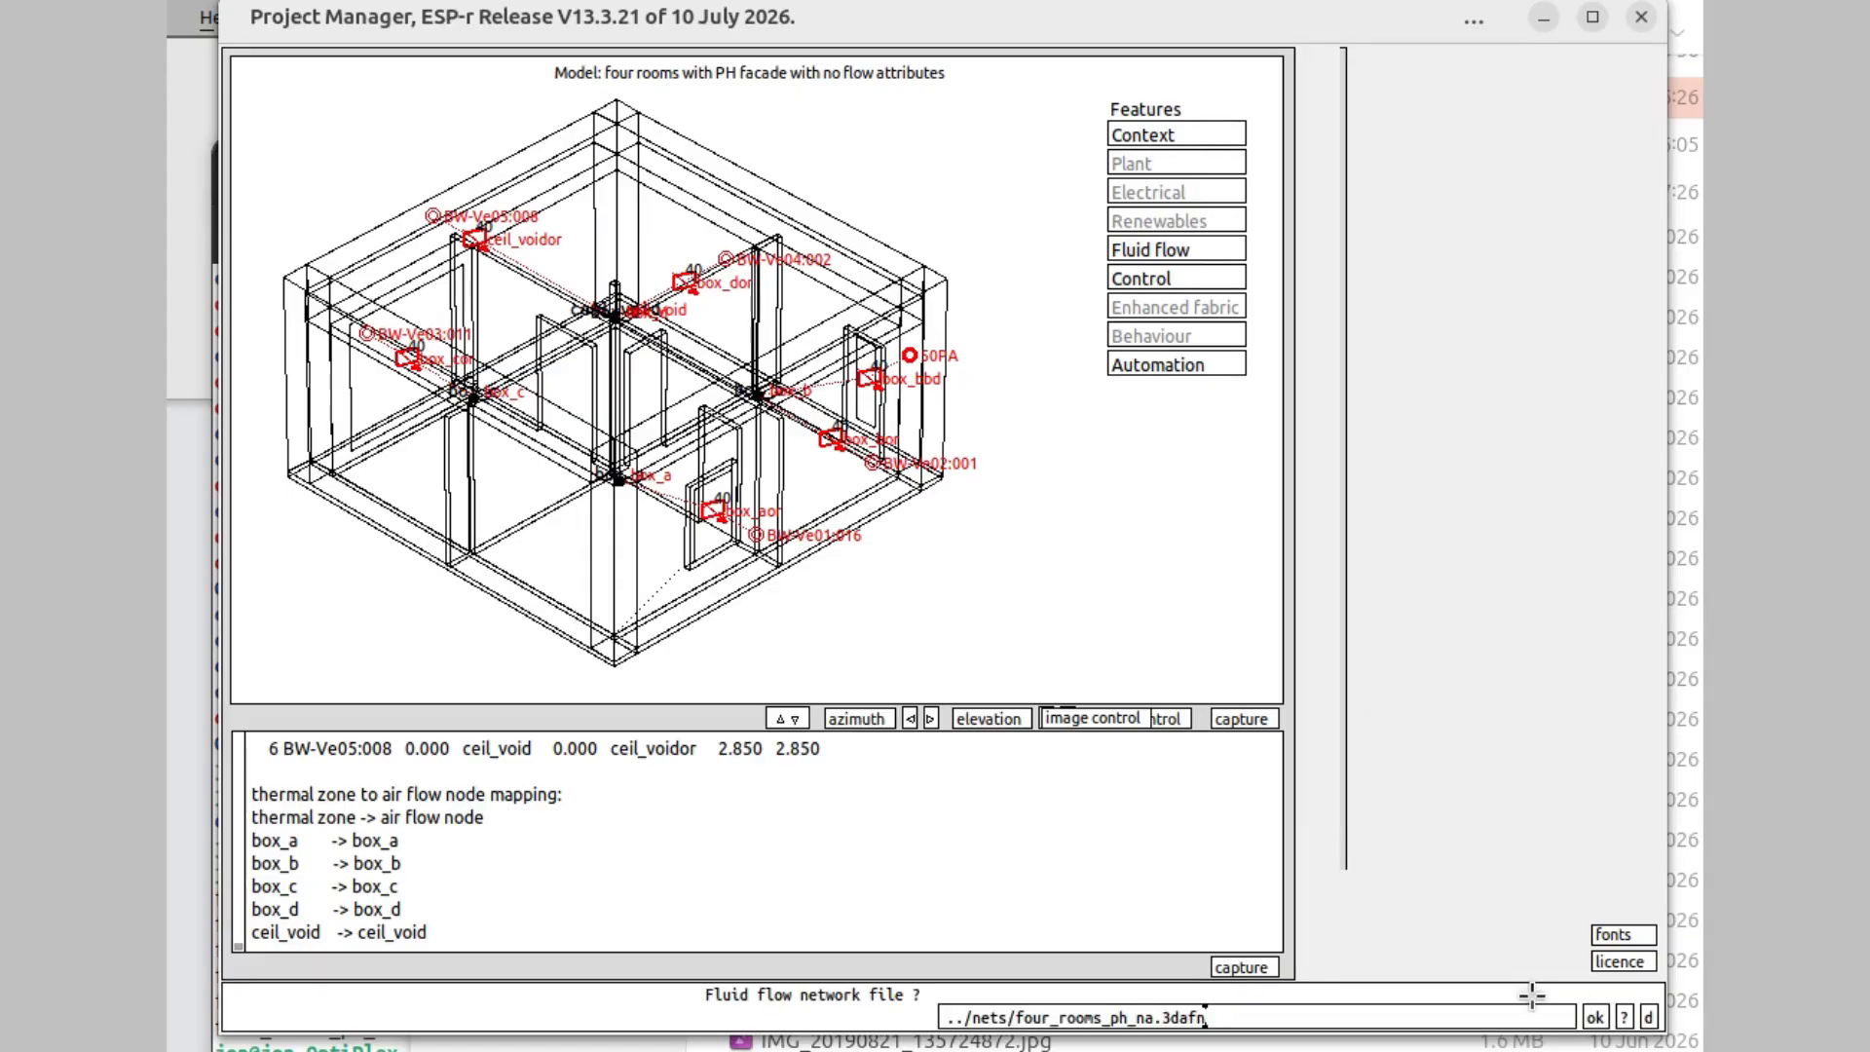
{"action": "left_click", "coordinate": [1594, 1015]}
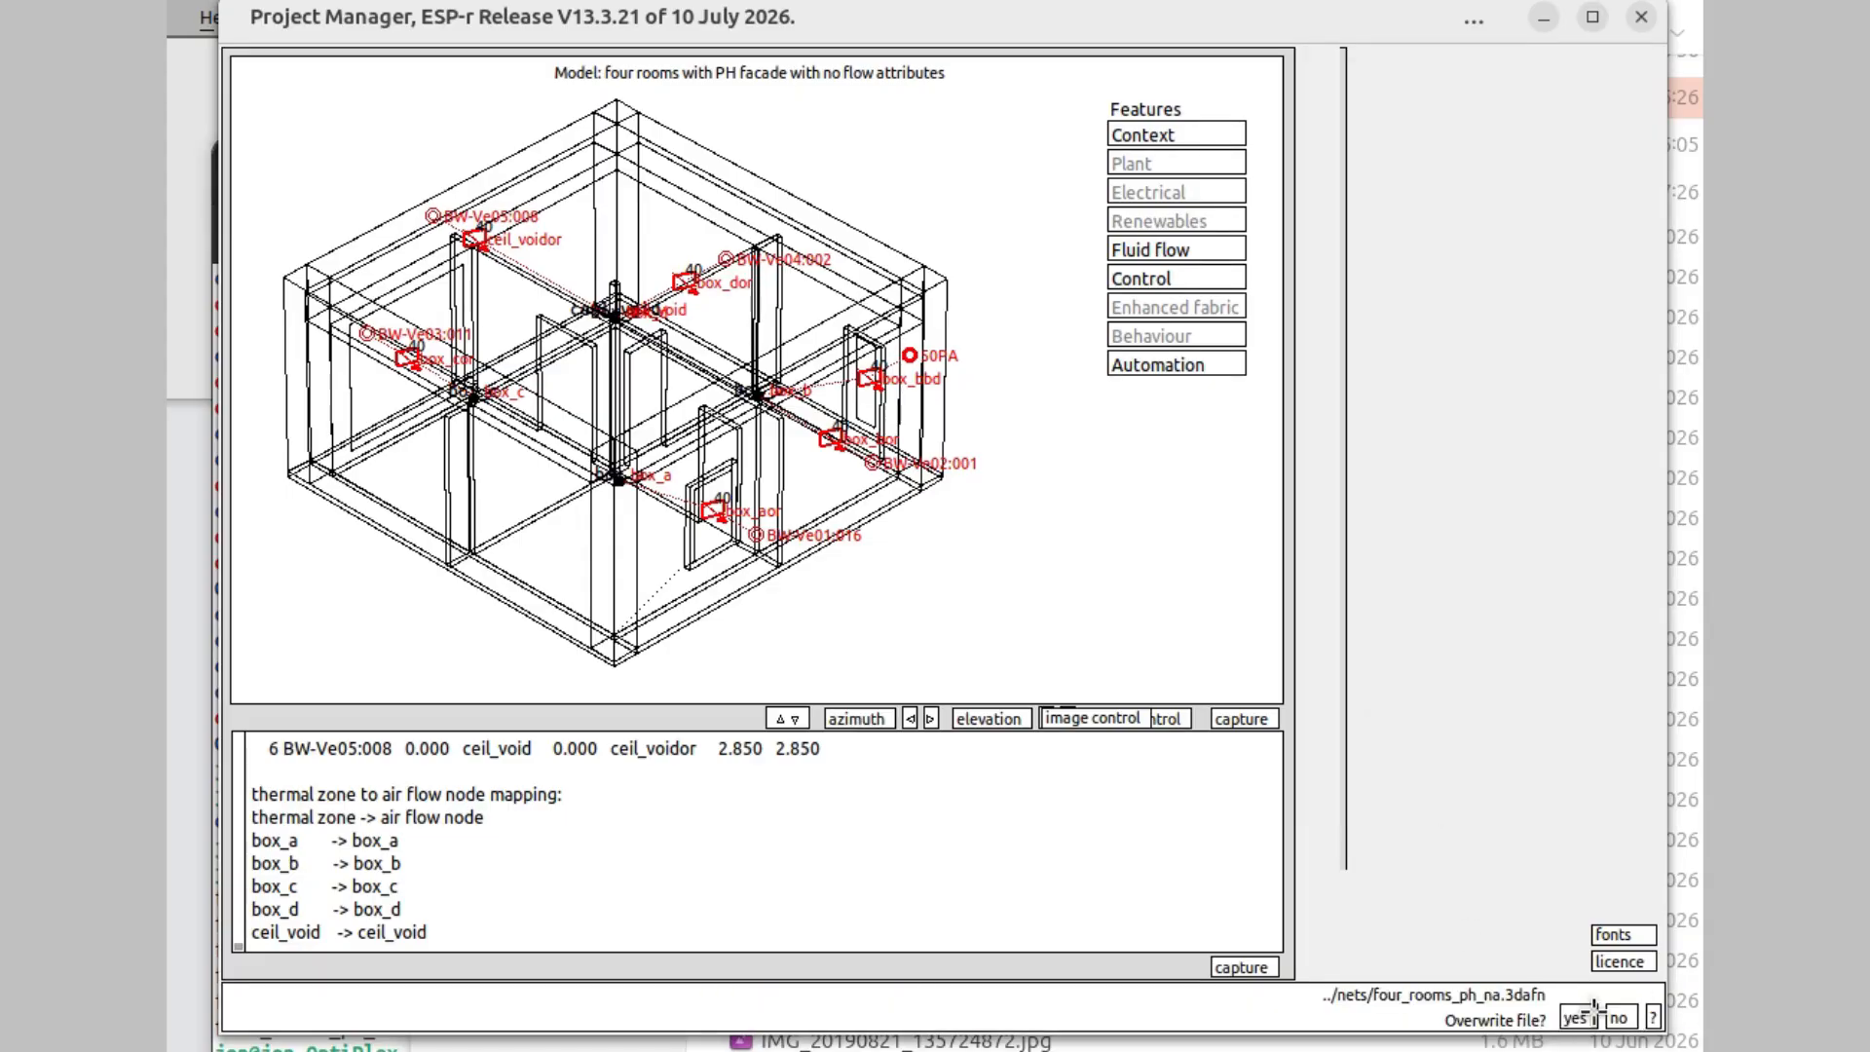
{"action": "left_click", "coordinate": [1593, 1013]}
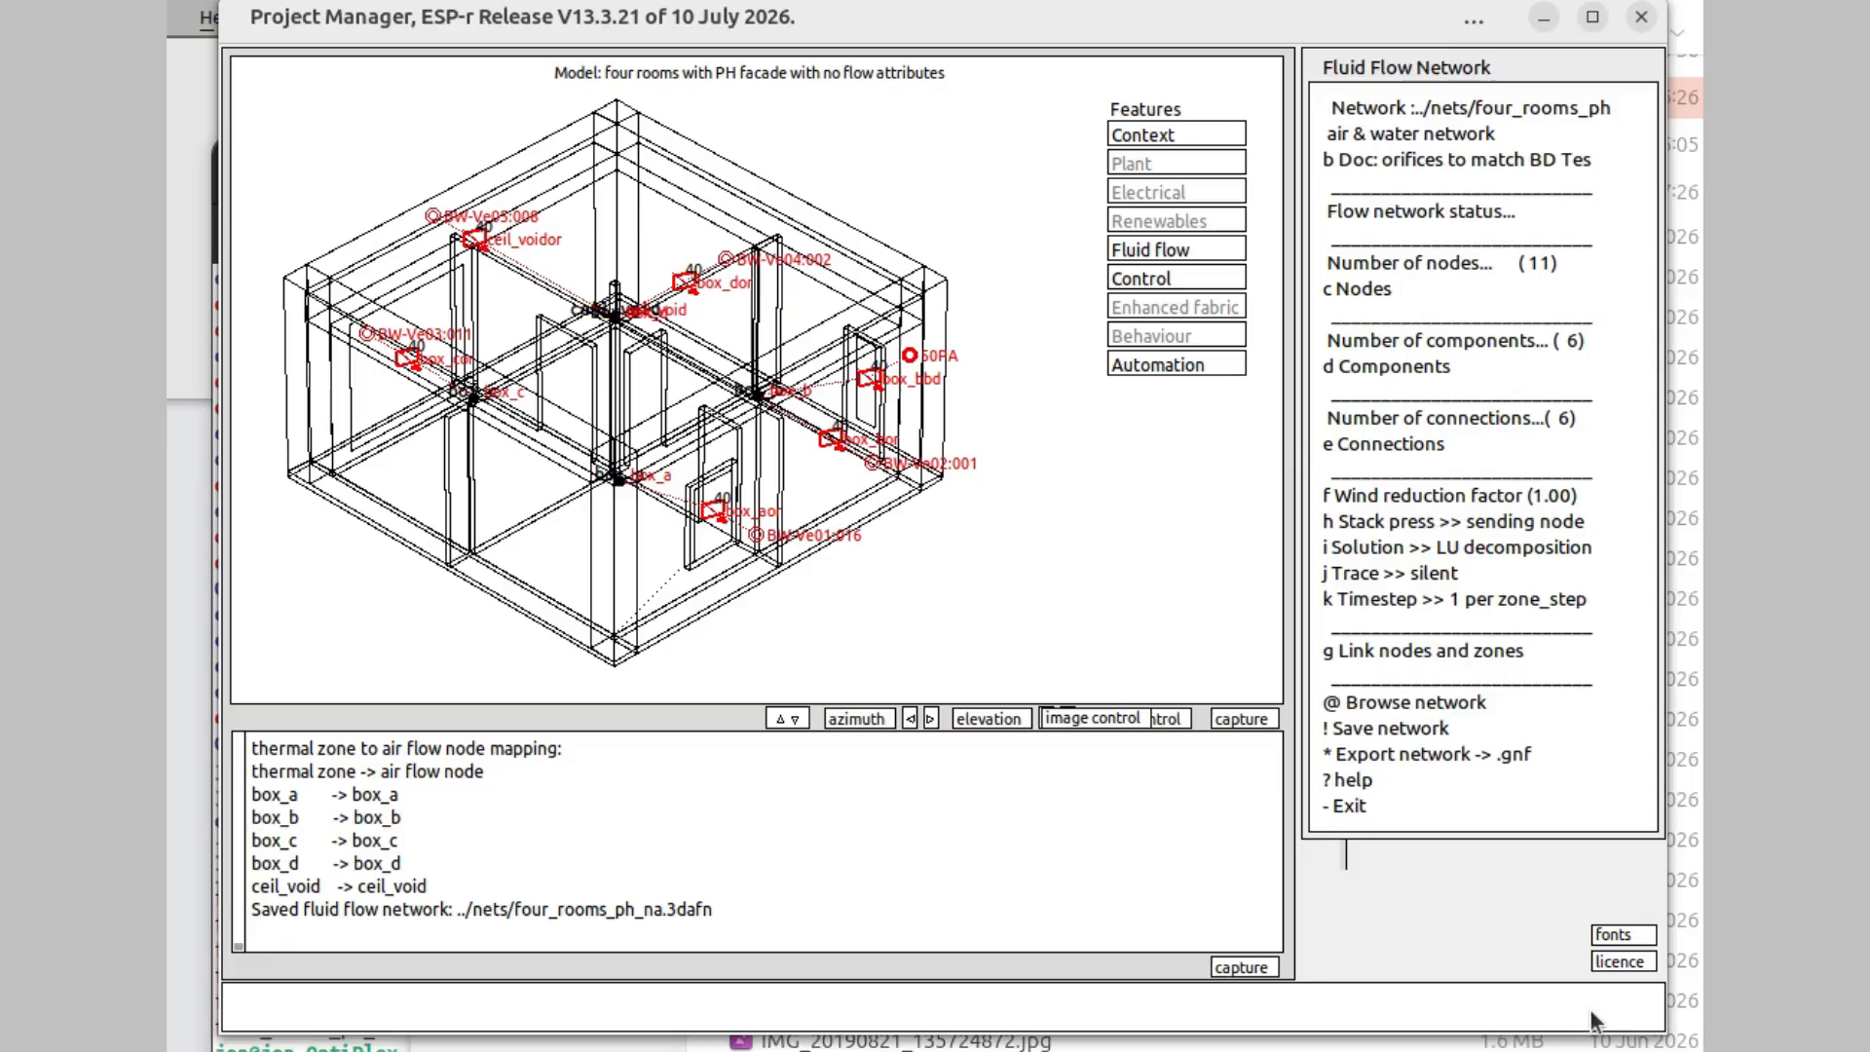
{"action": "left_click", "coordinate": [1445, 802]}
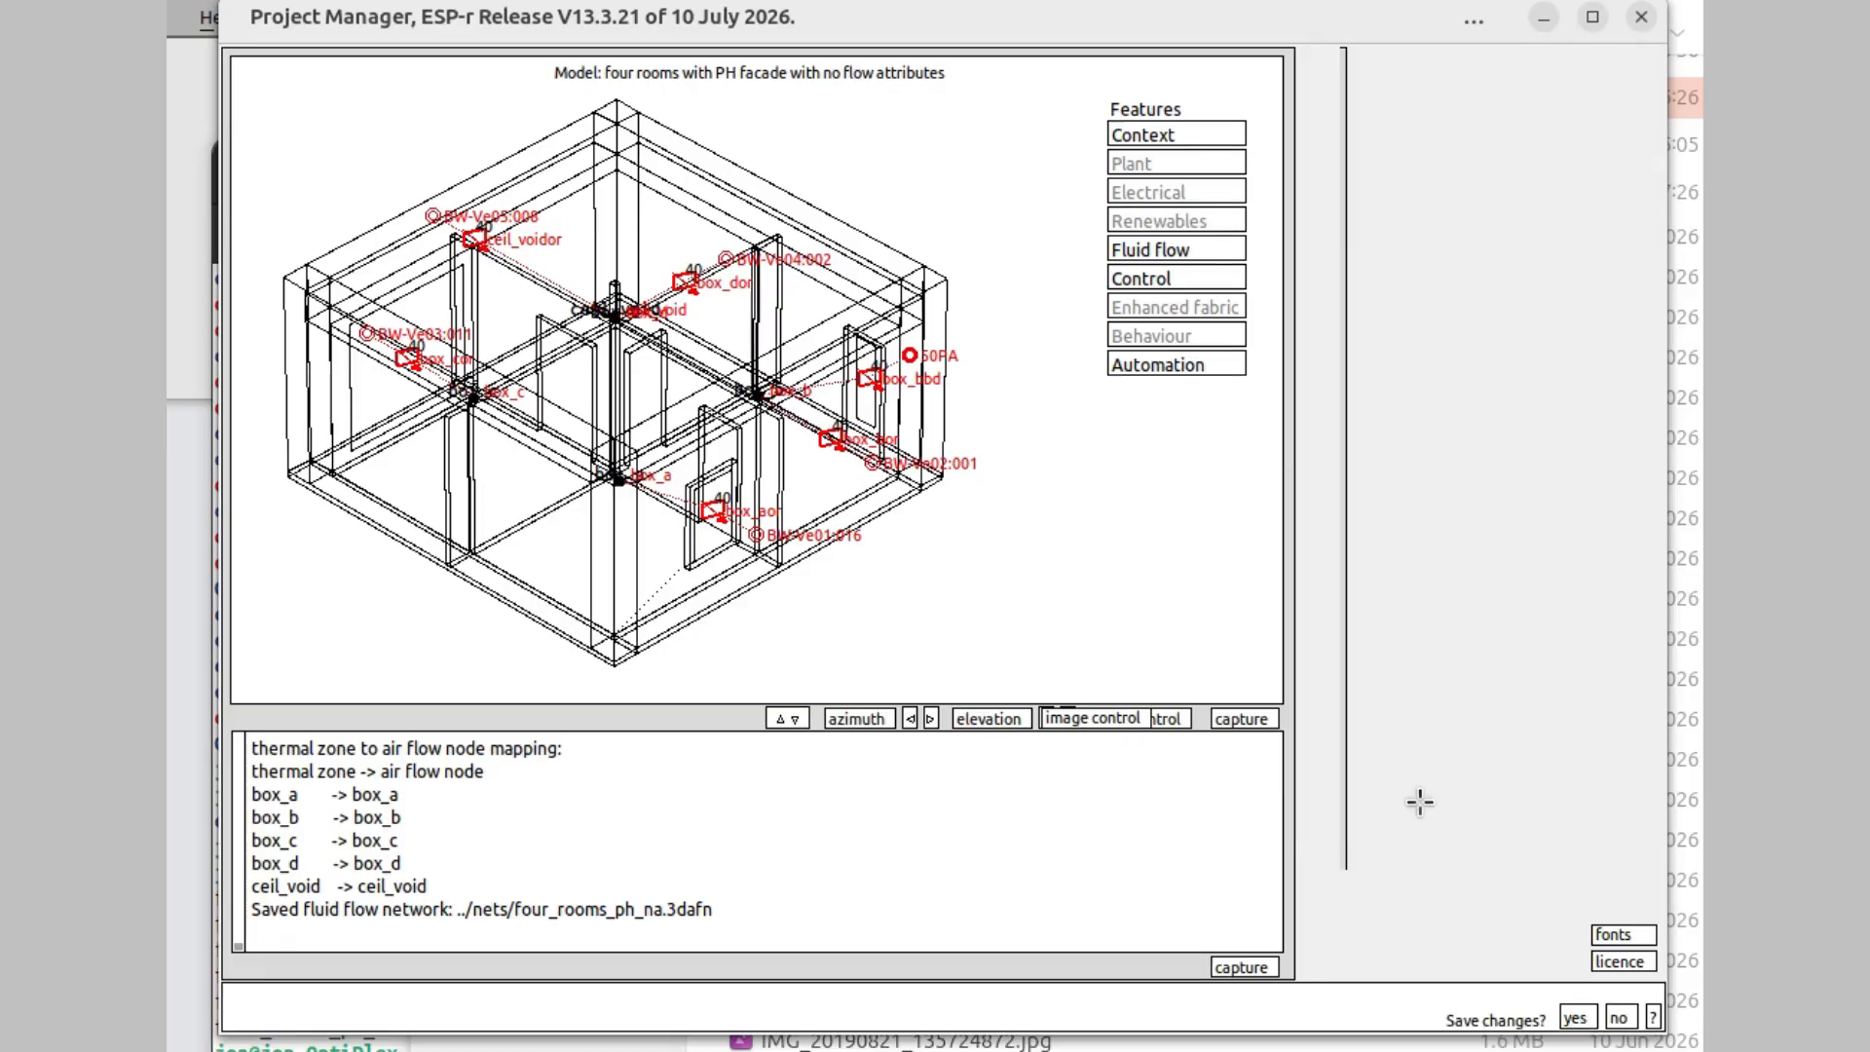
{"action": "left_click", "coordinate": [1565, 1016]}
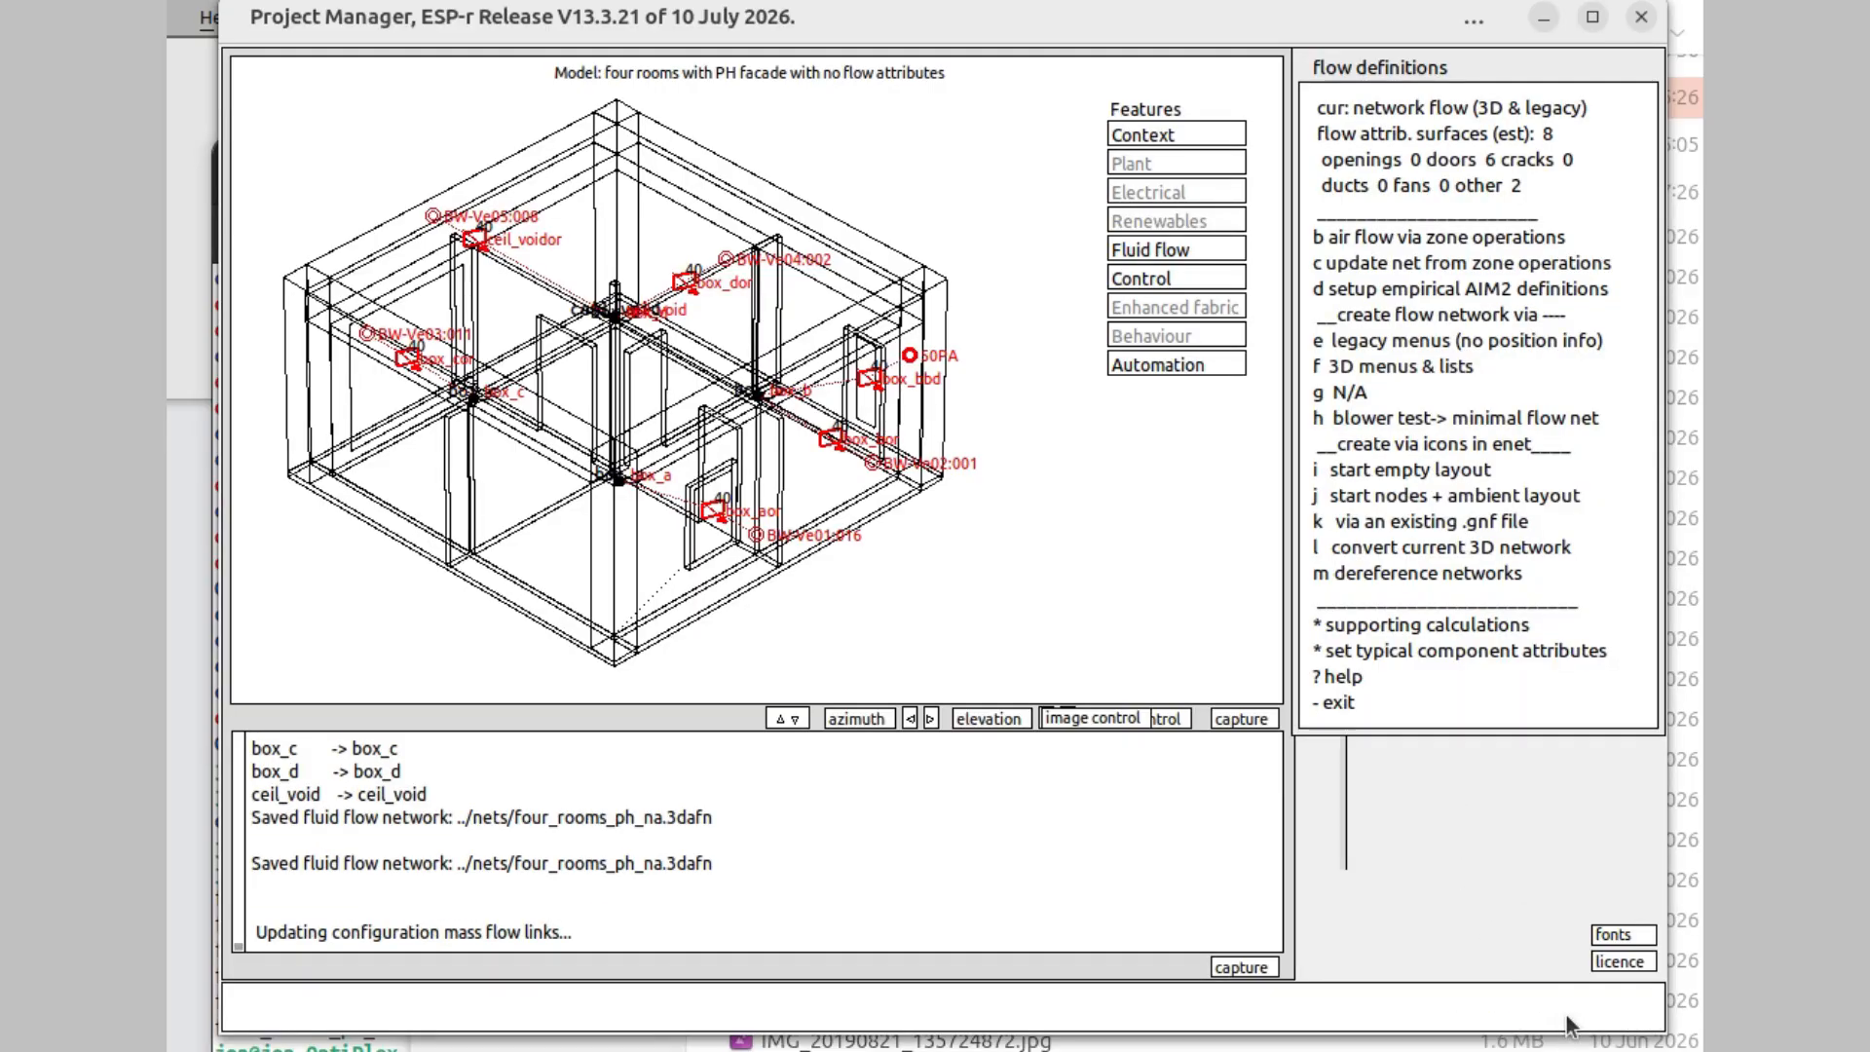
{"action": "left_click", "coordinate": [1353, 704]}
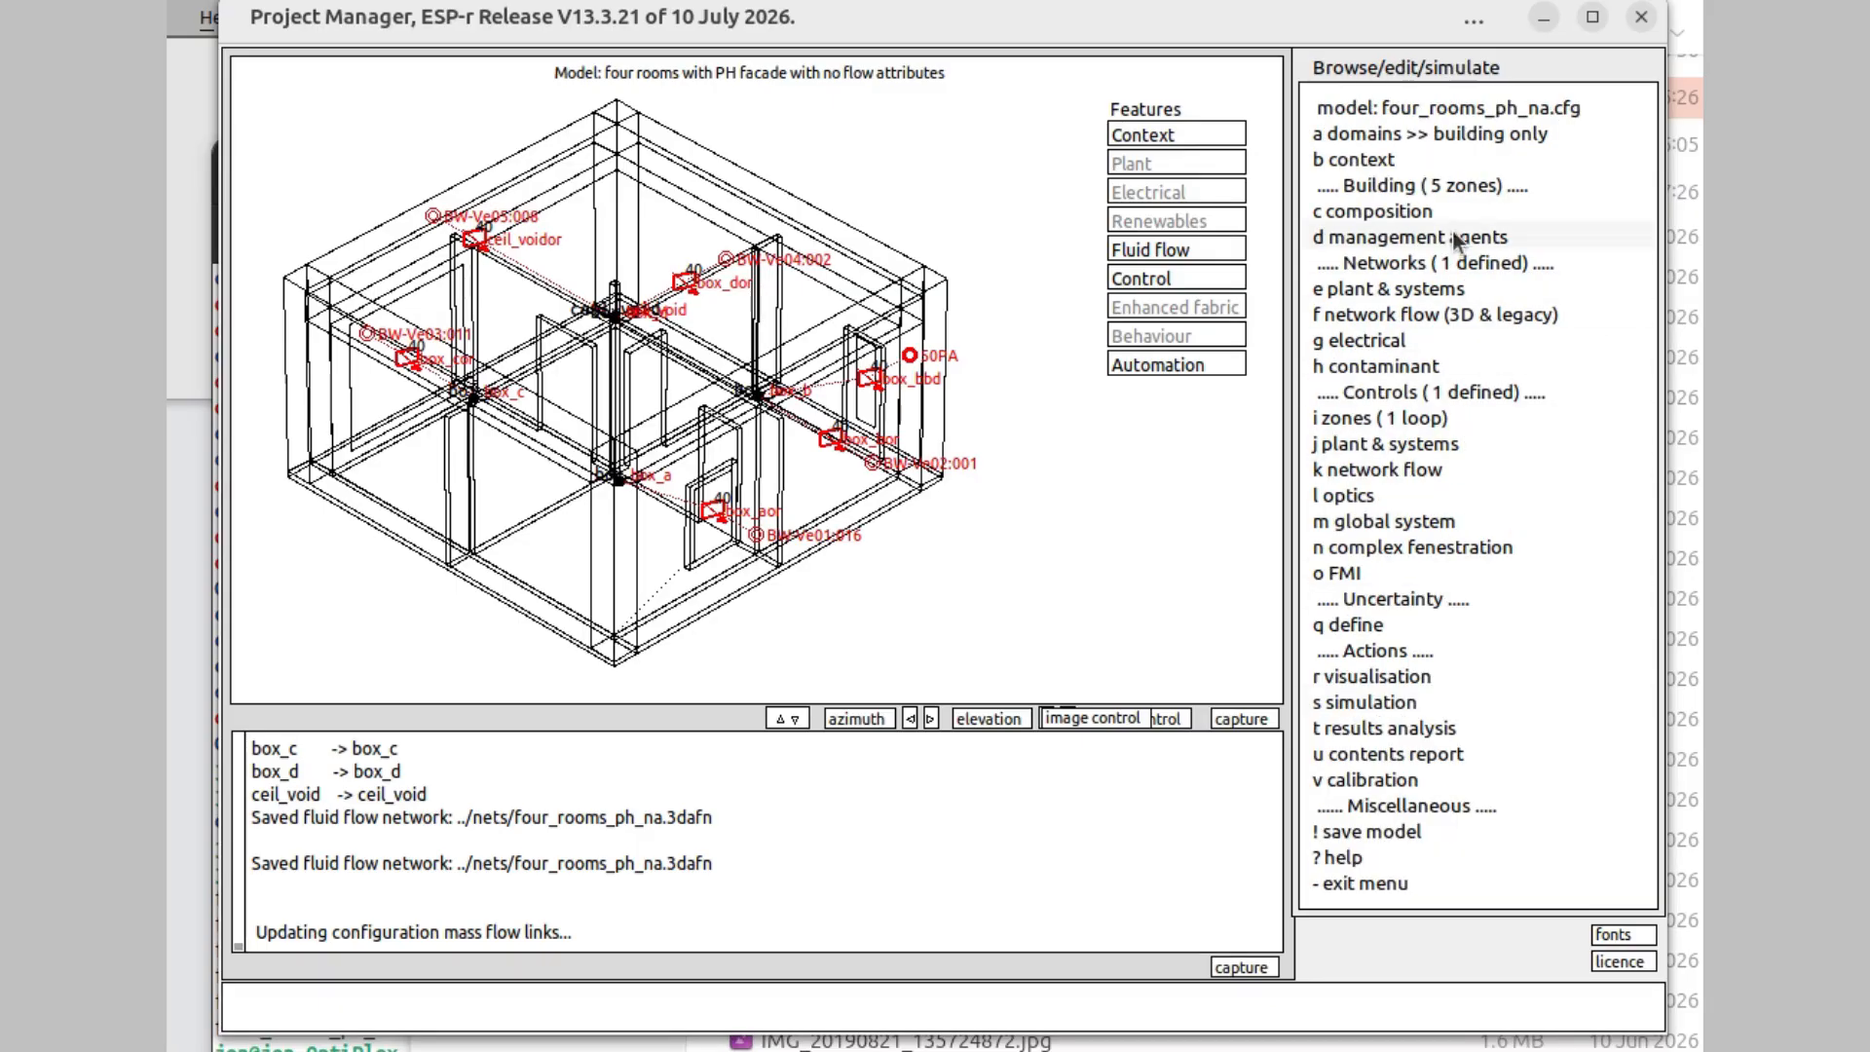
- Open box_a's zone geometry and set its reporting and menus to detailed
{"action": "left_click", "coordinate": [1362, 210]}
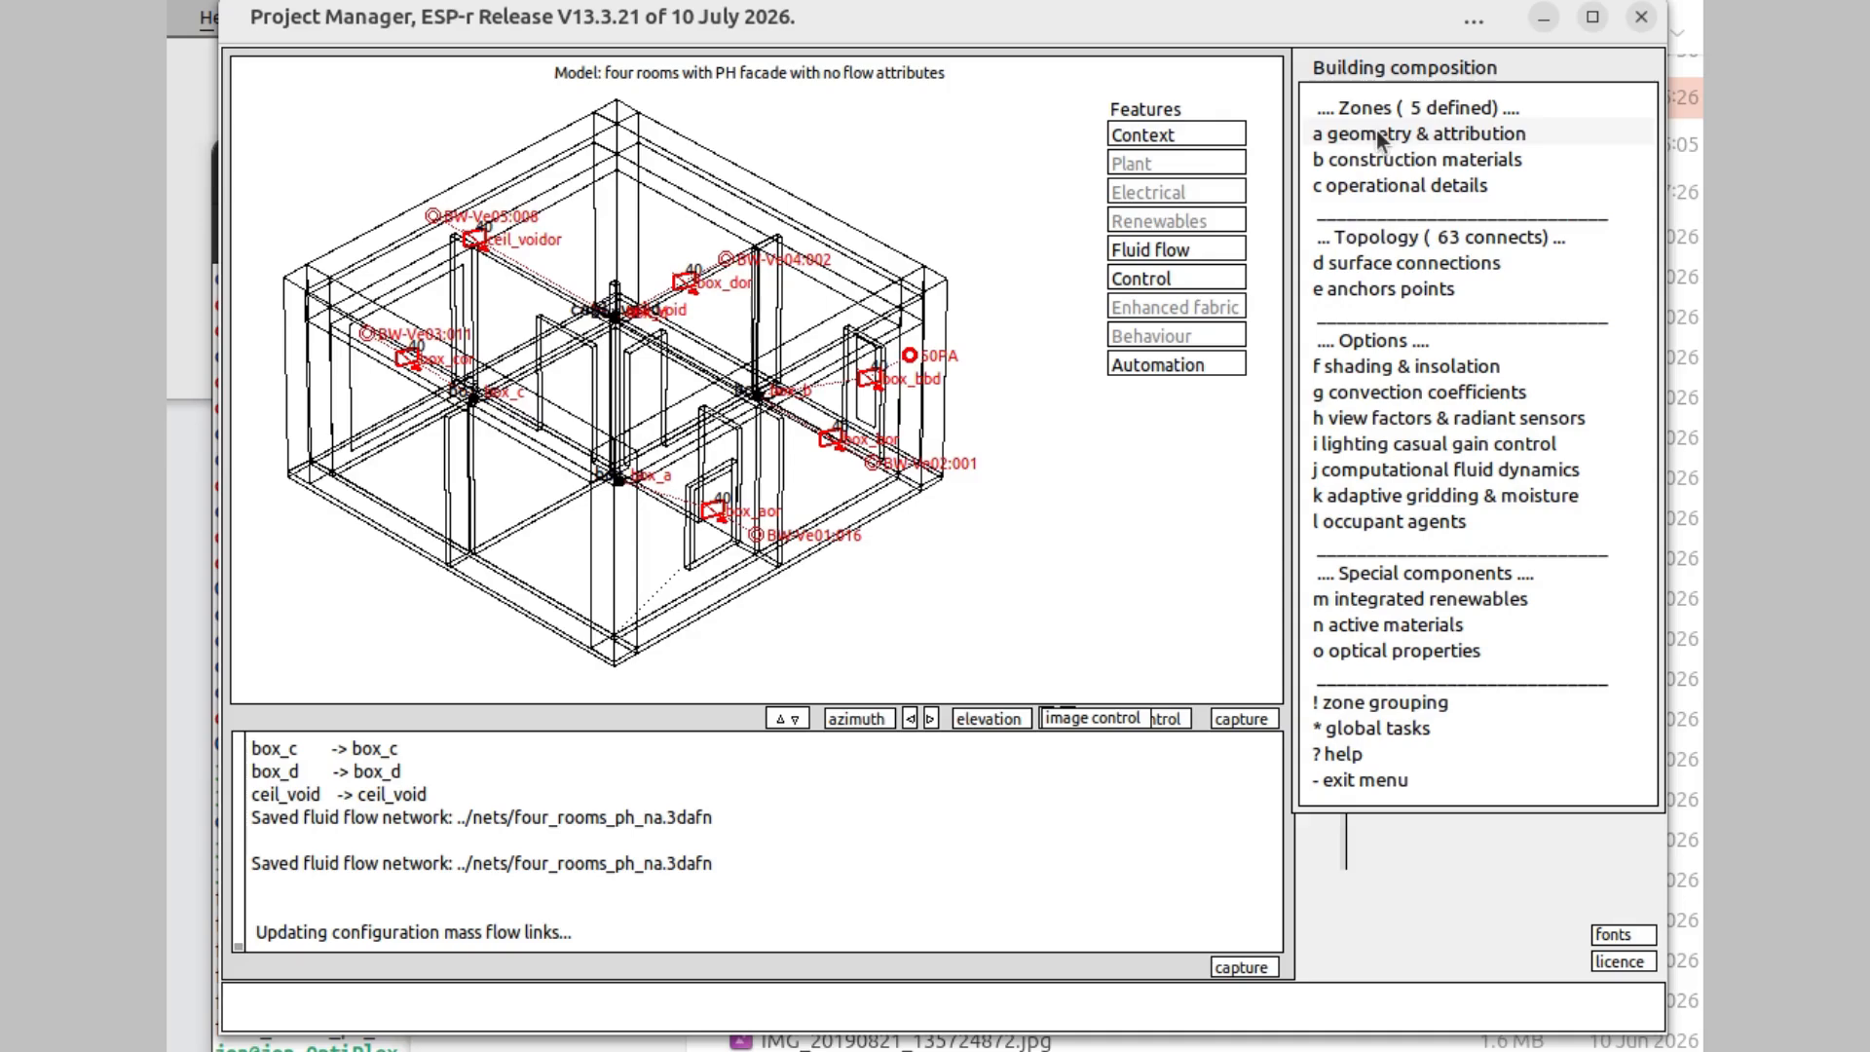
{"action": "left_click", "coordinate": [1381, 133]}
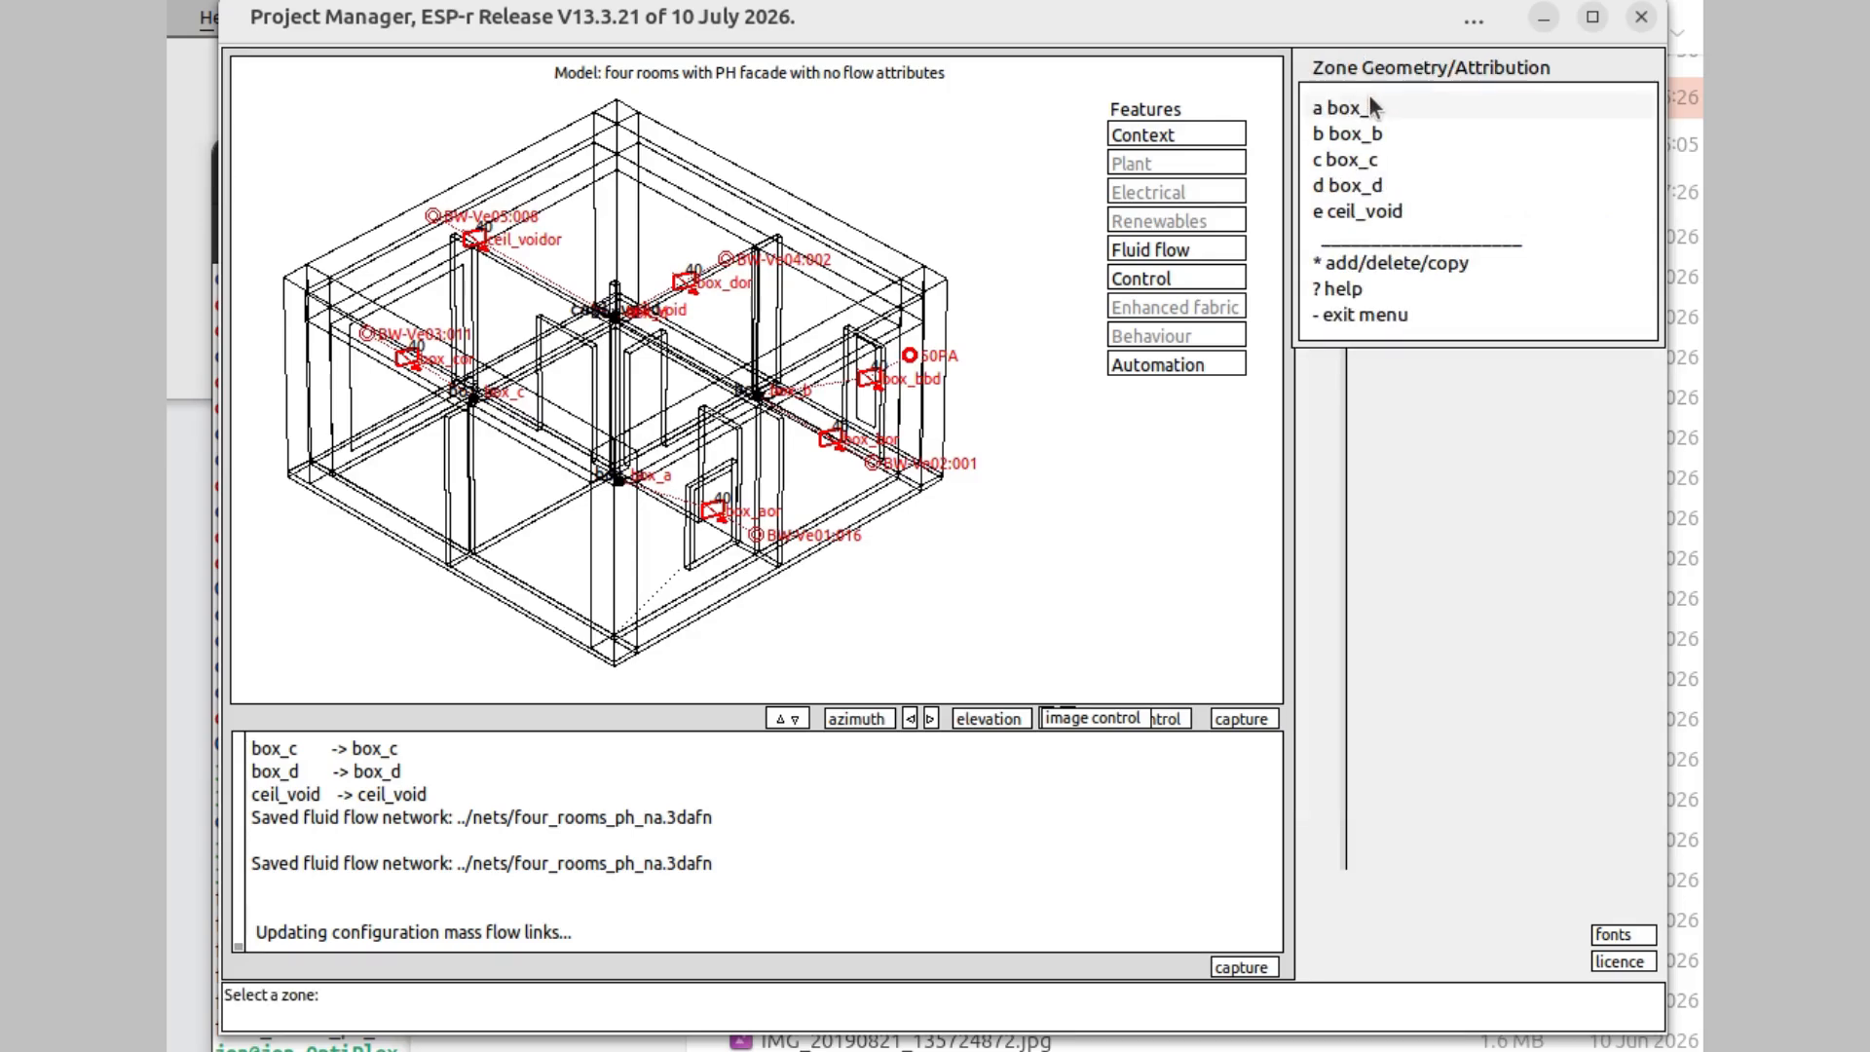
{"action": "left_click", "coordinate": [1378, 105]}
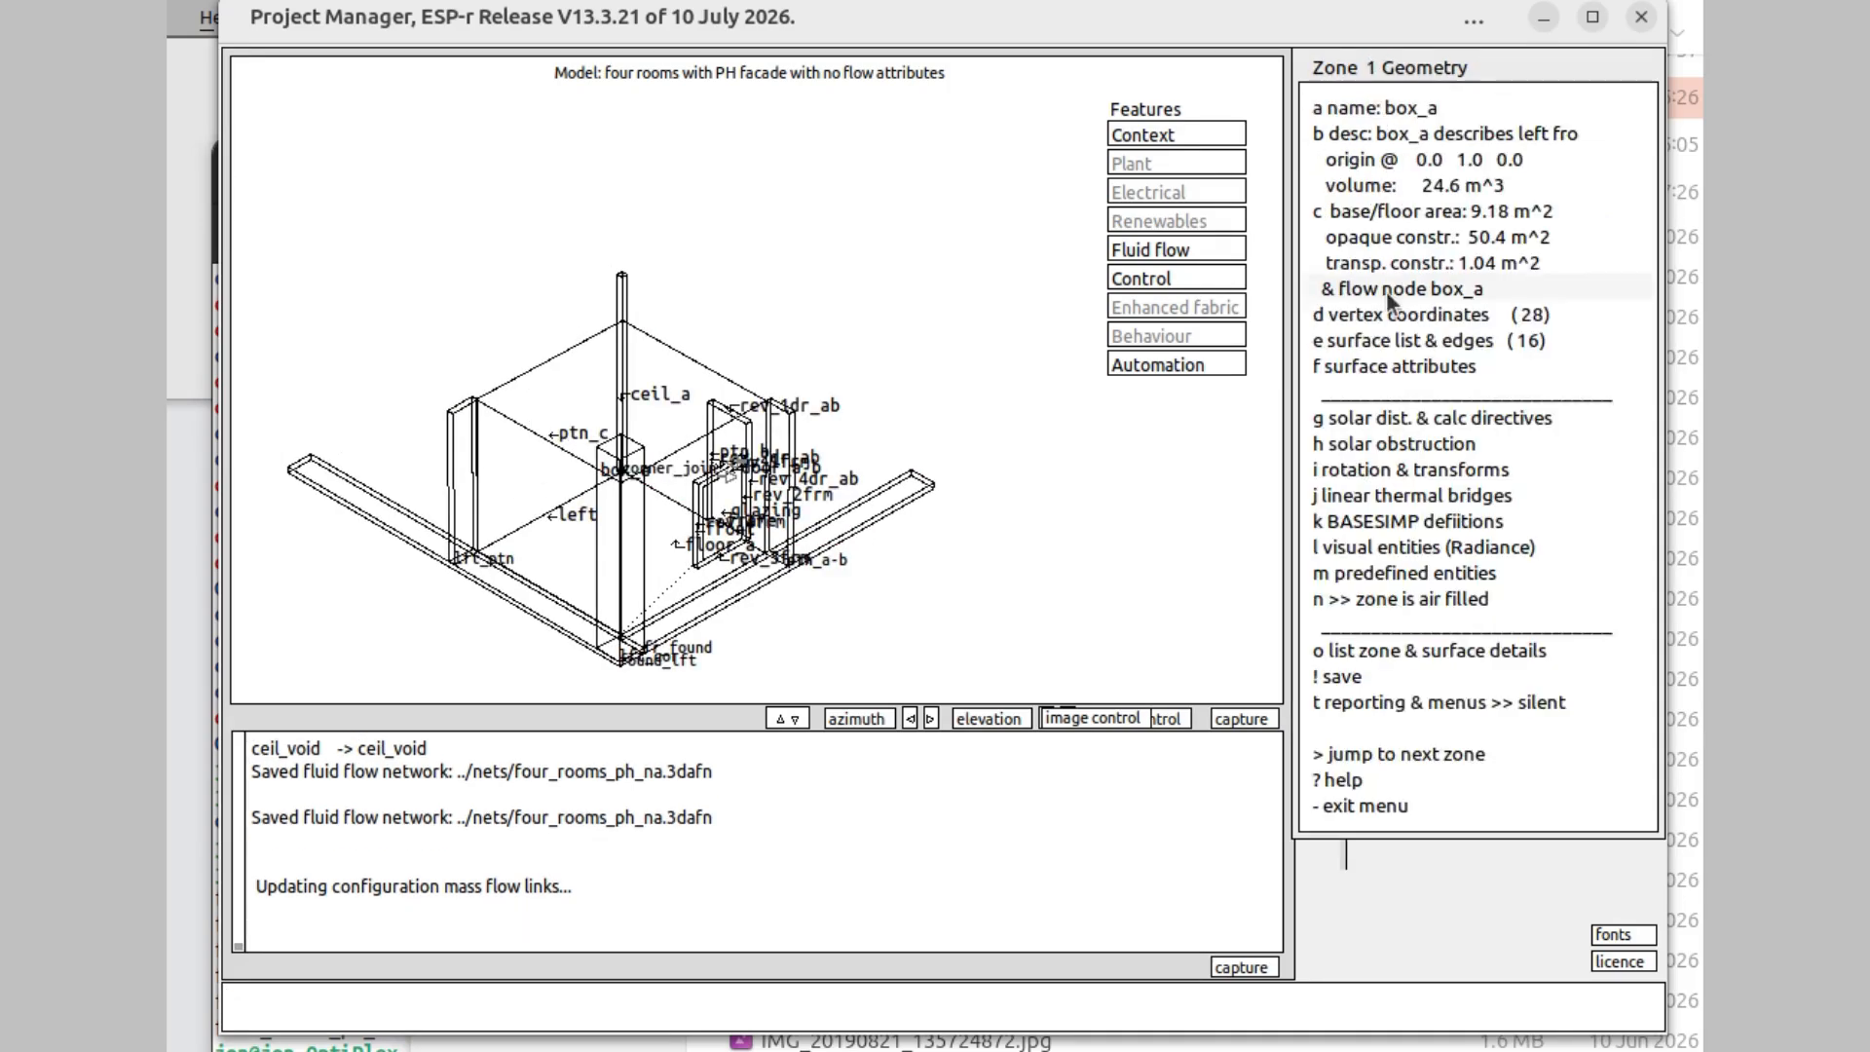
{"action": "left_click", "coordinate": [1494, 697]}
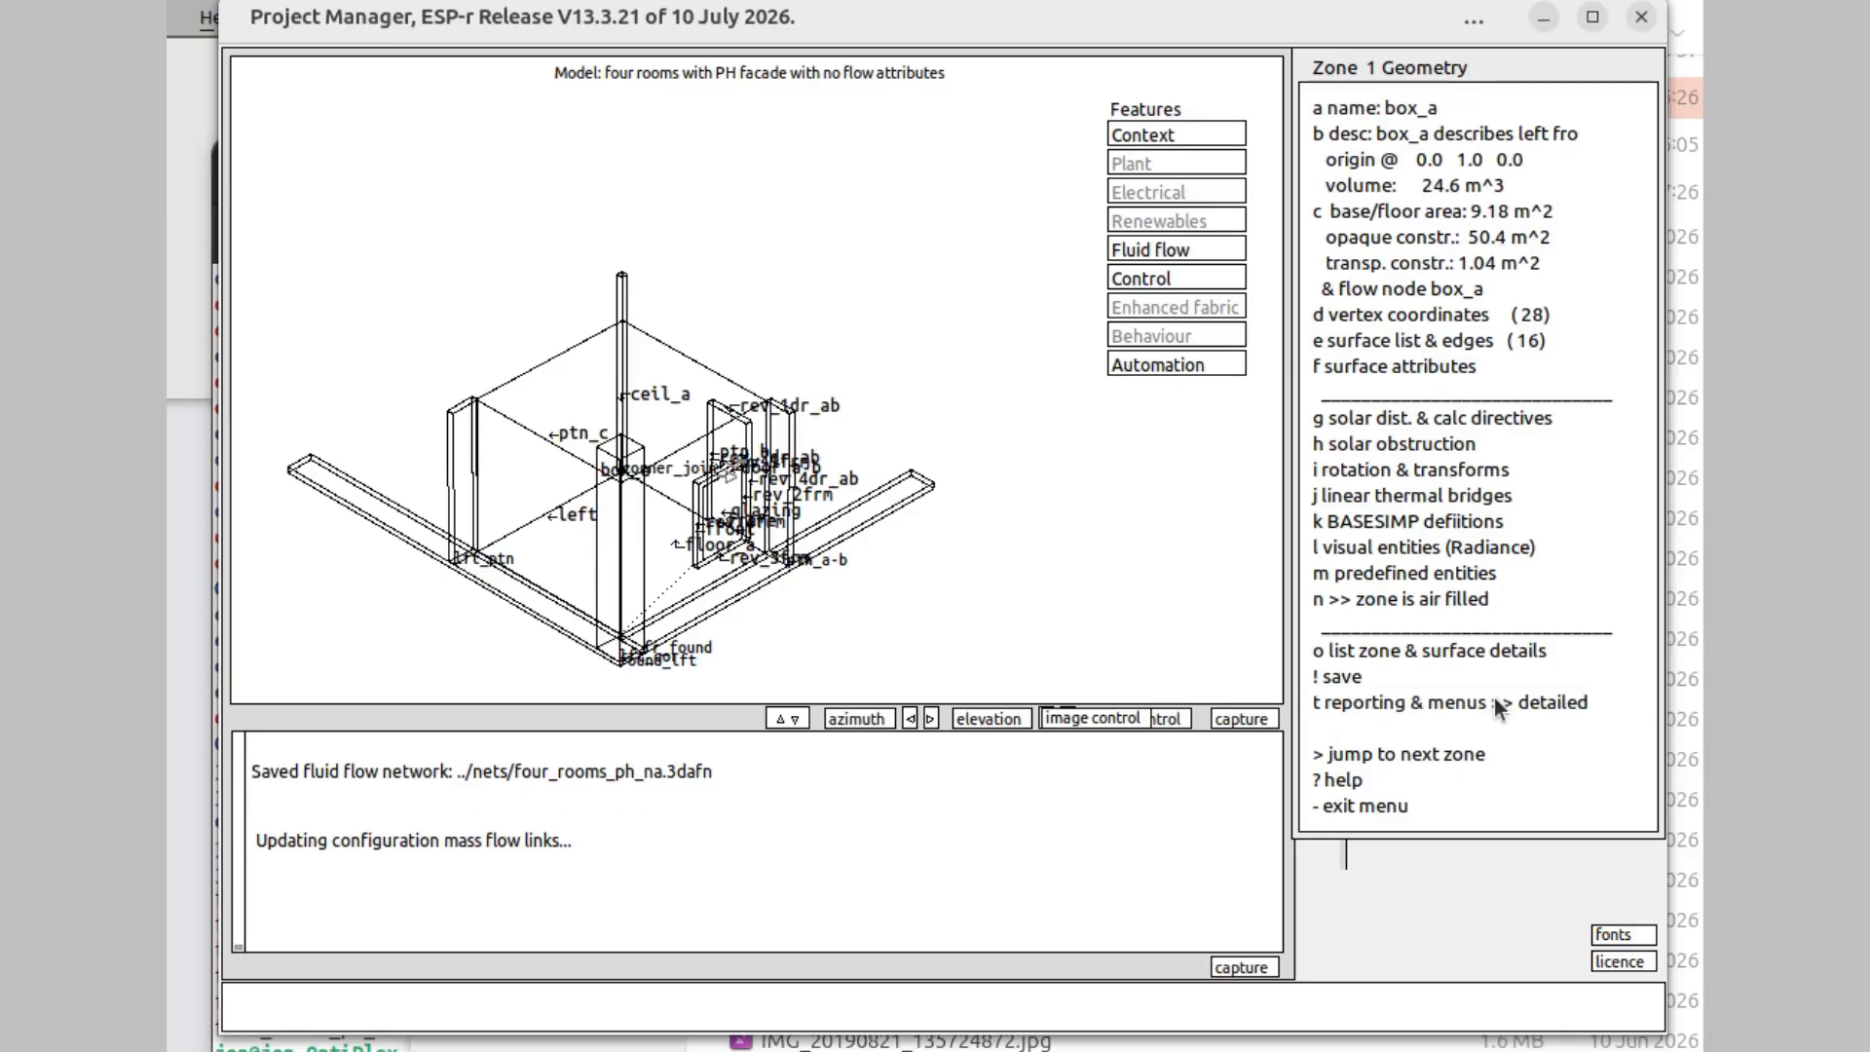
- Create a matching flow component for box_a's door_a-b surface with discharge coefficient 0.5 and no added crack
{"action": "left_click", "coordinate": [1429, 367]}
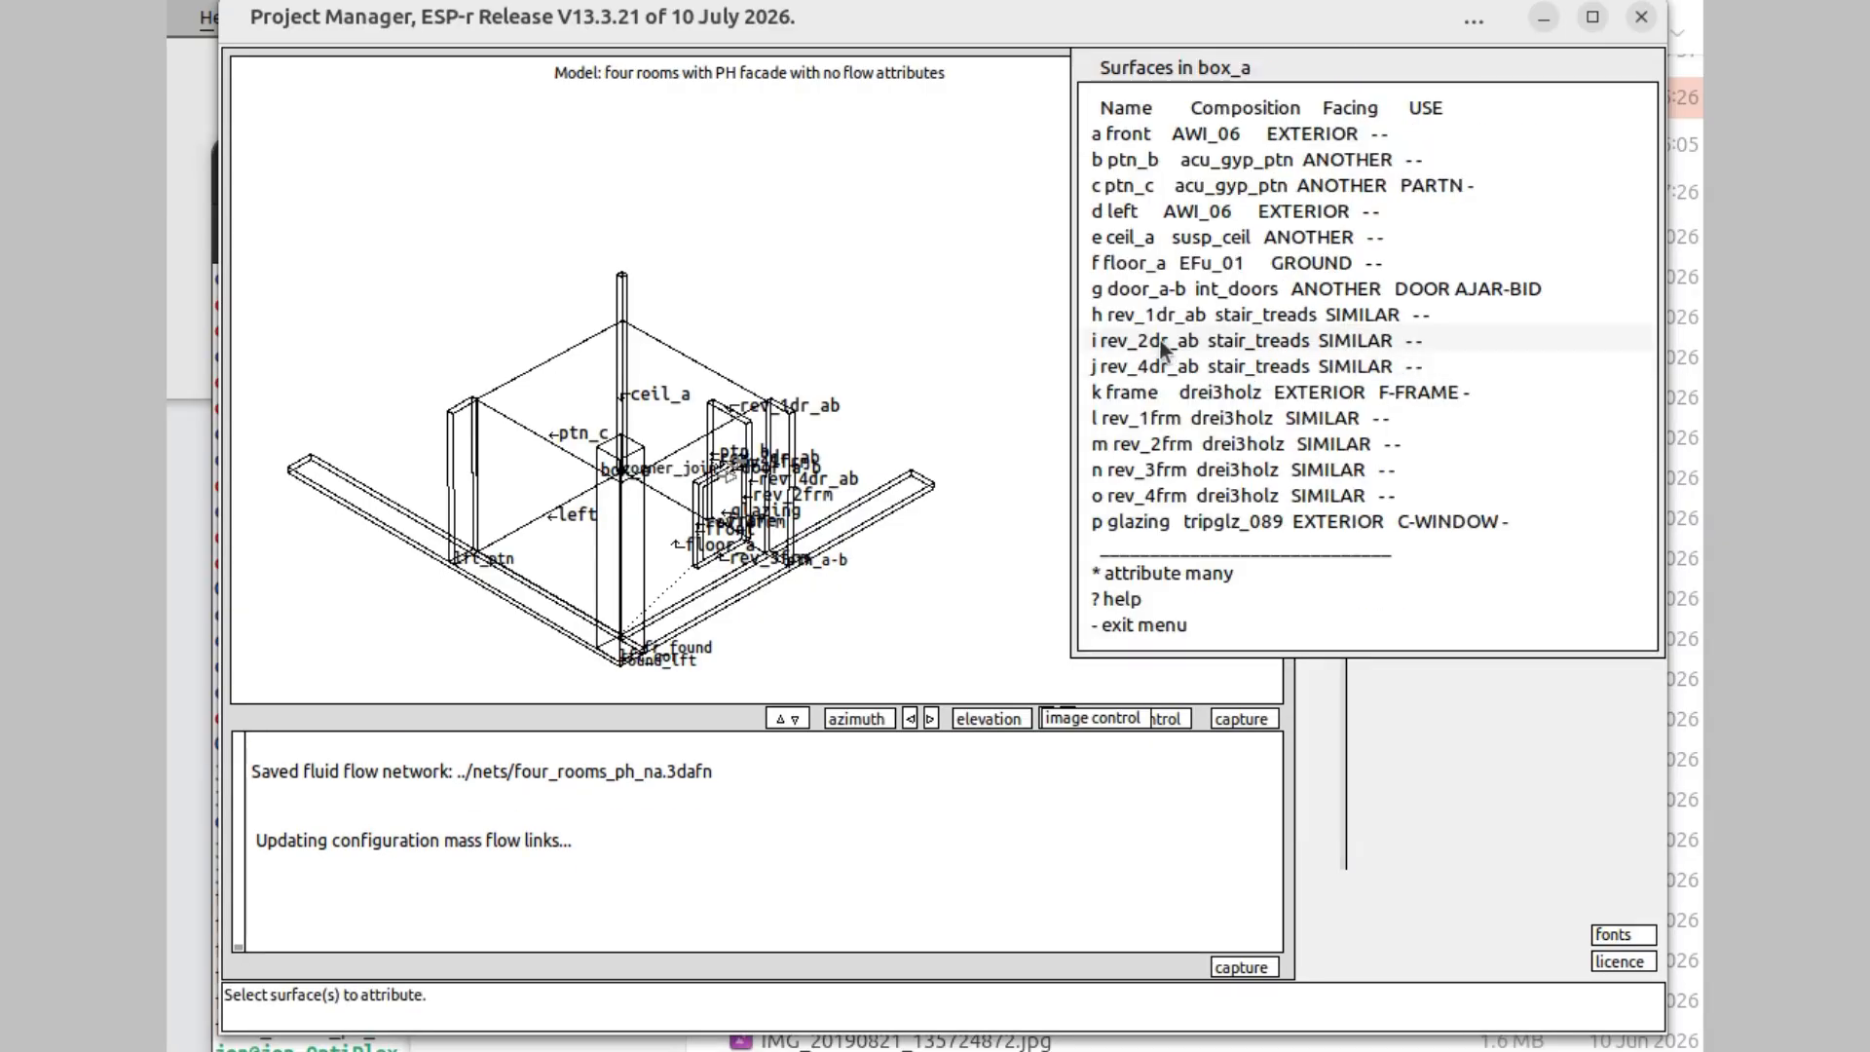
{"action": "left_click", "coordinate": [1506, 278]}
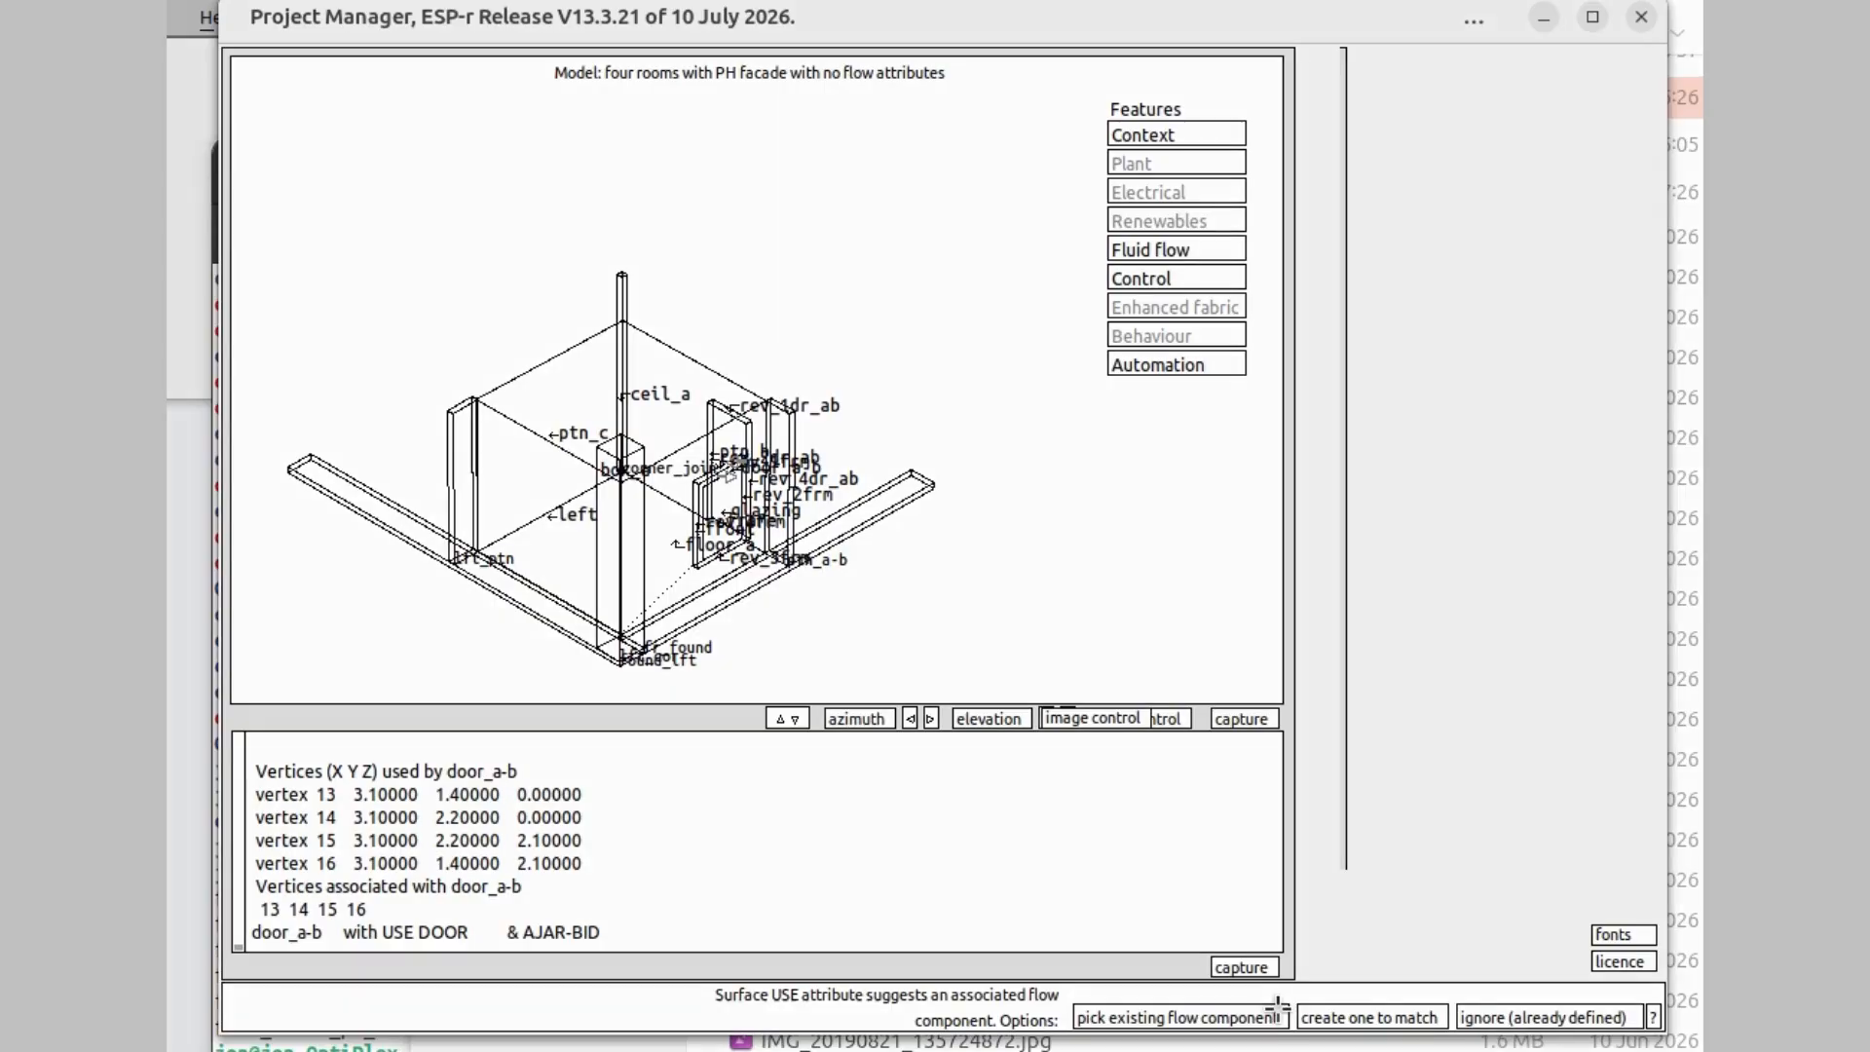
{"action": "left_click", "coordinate": [1349, 1014]}
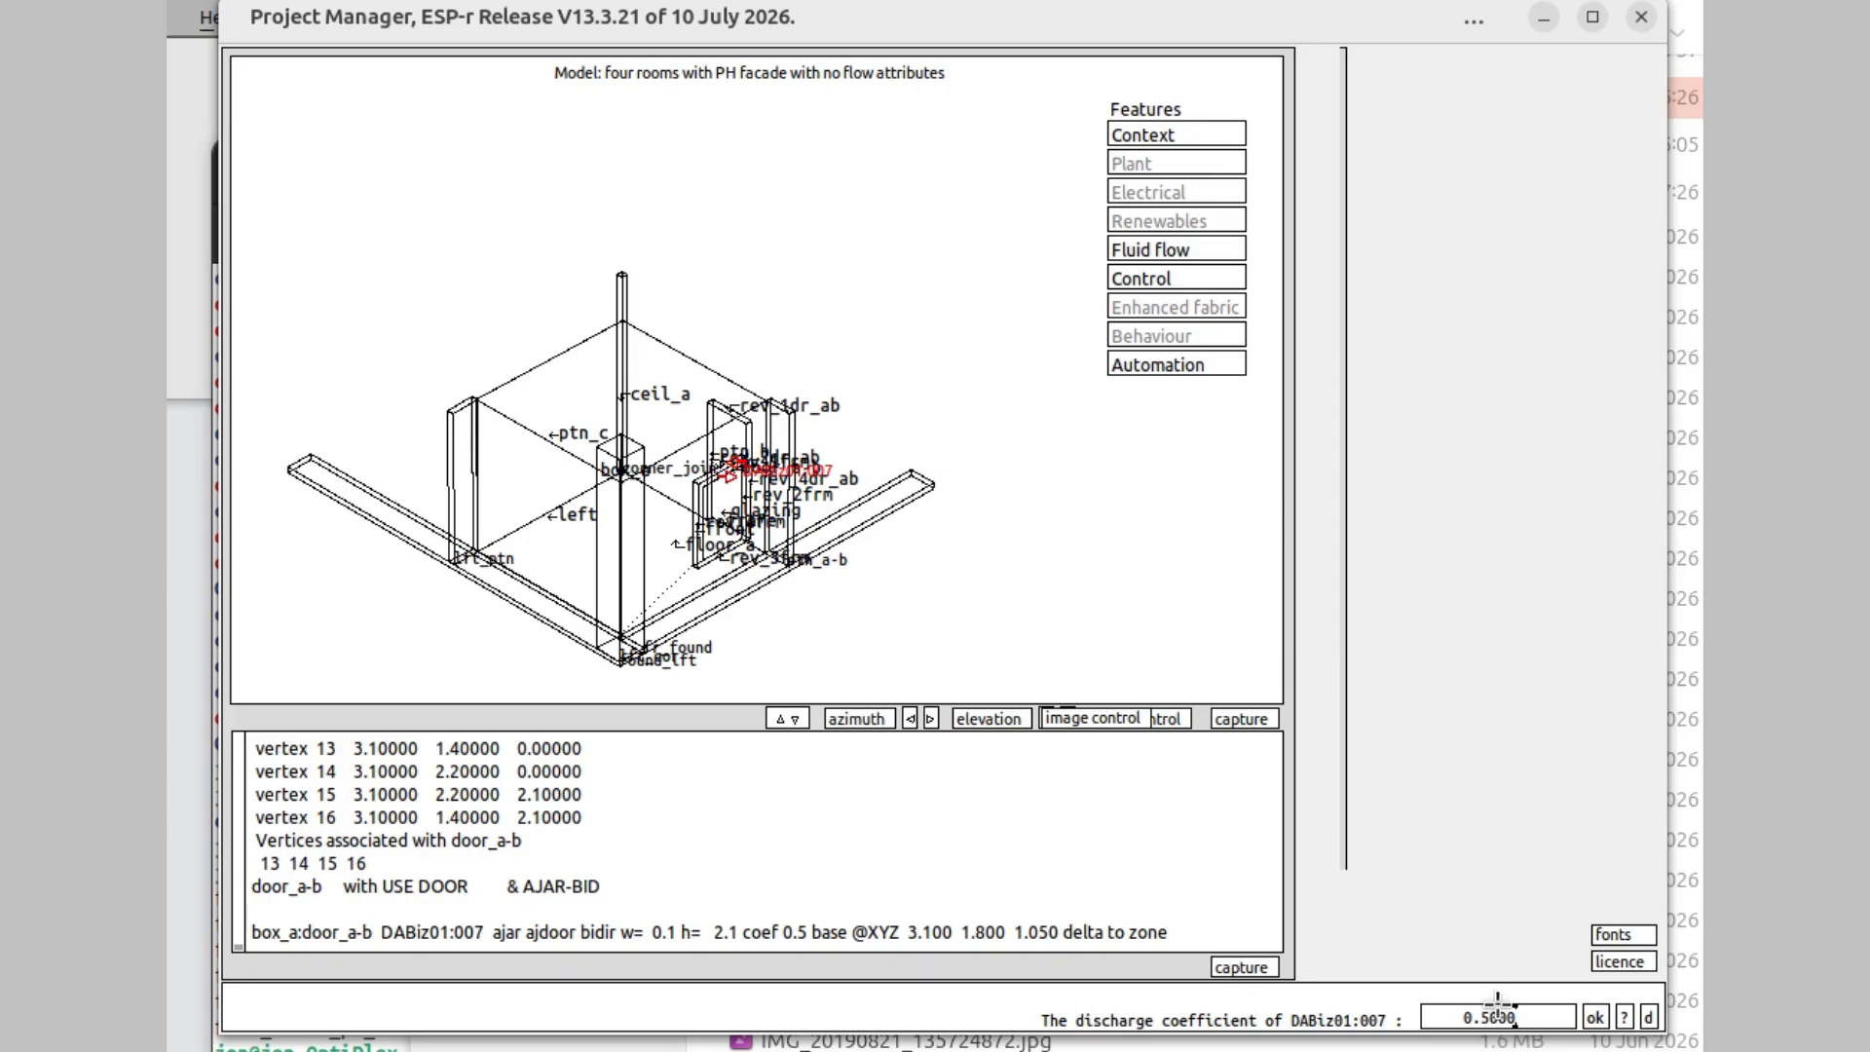
{"action": "left_click", "coordinate": [1593, 1017]}
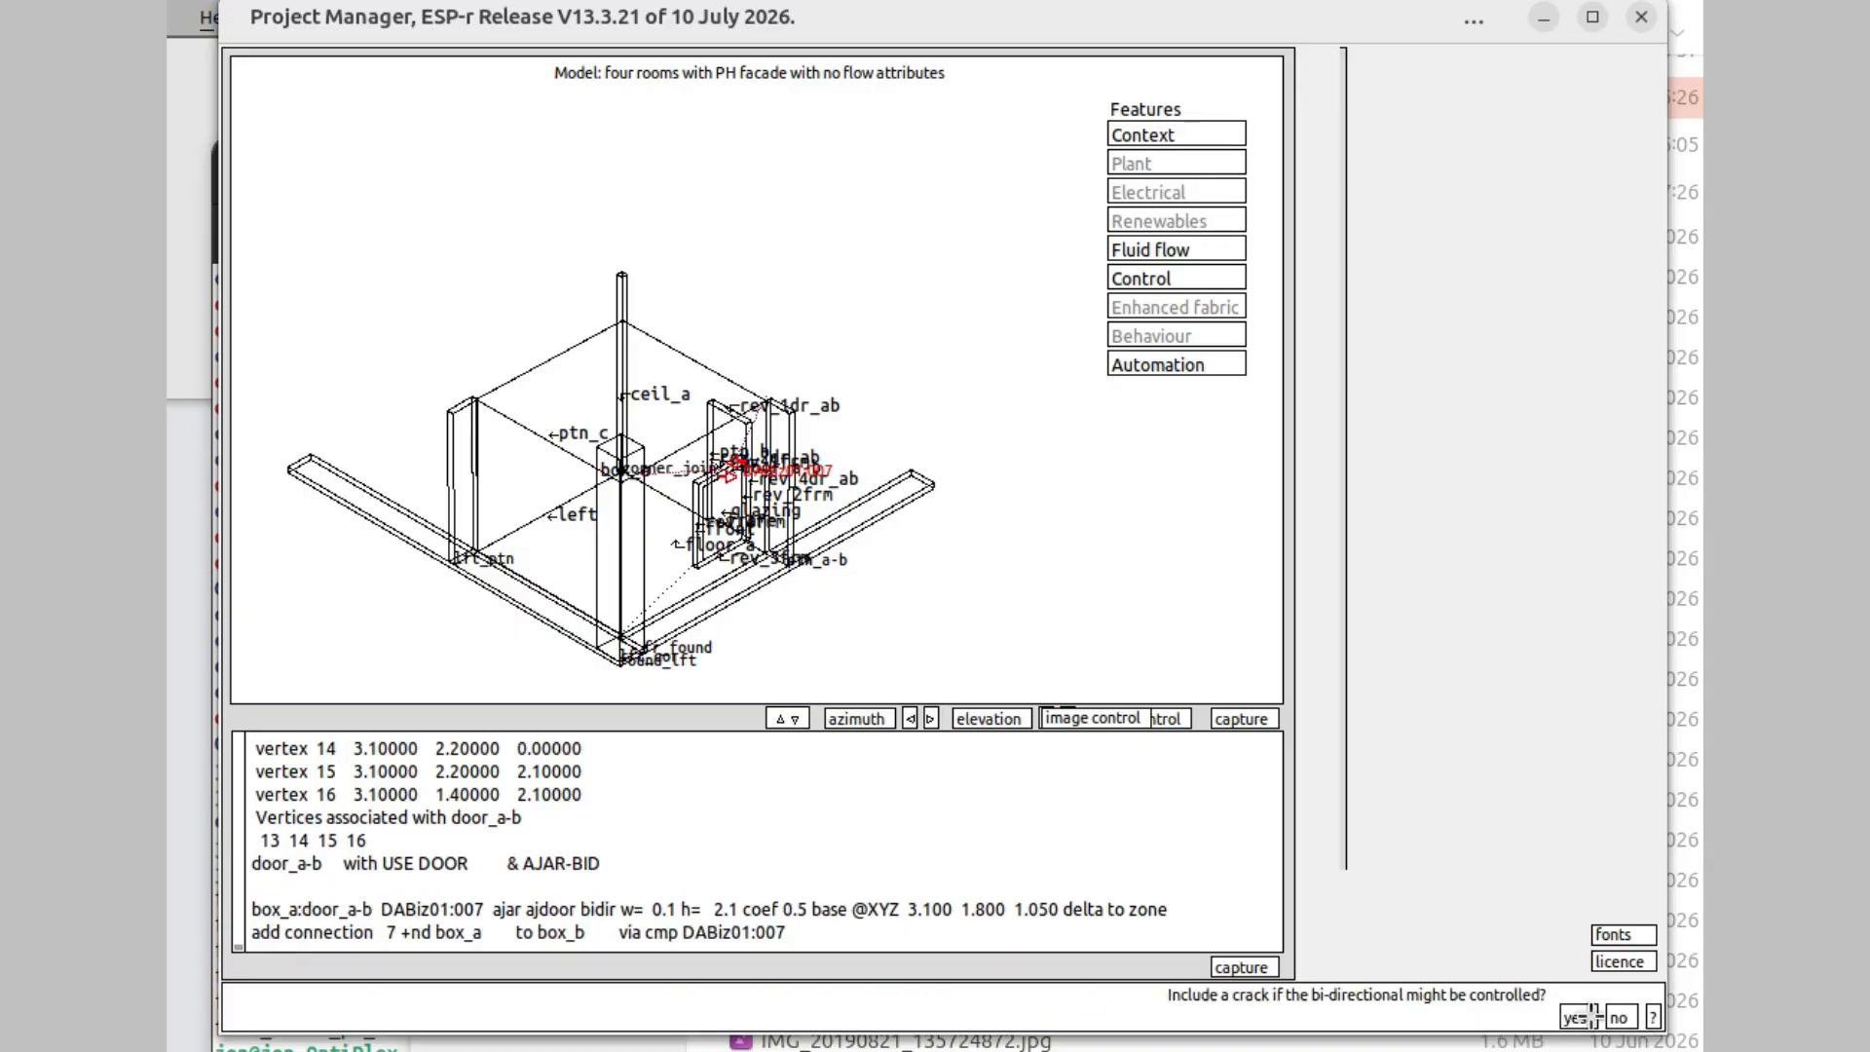
{"action": "left_click", "coordinate": [1618, 1017]}
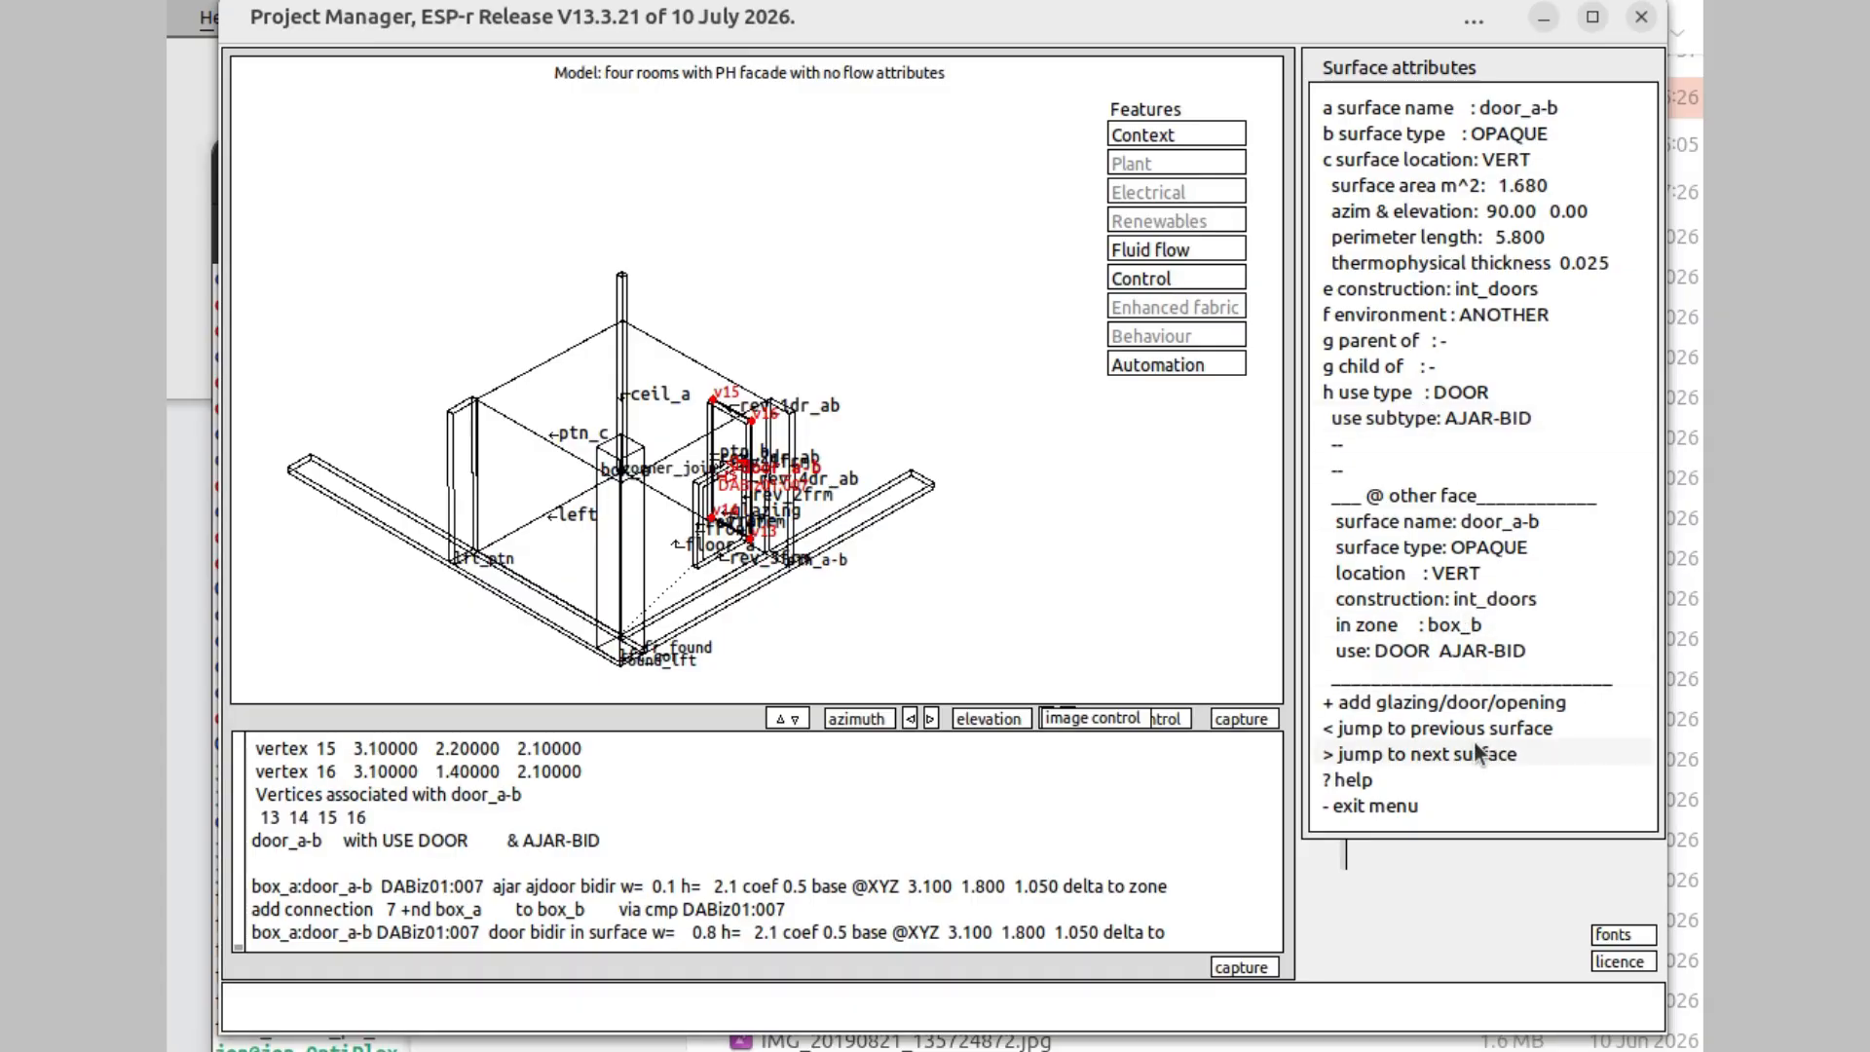
{"action": "left_click", "coordinate": [1402, 804]}
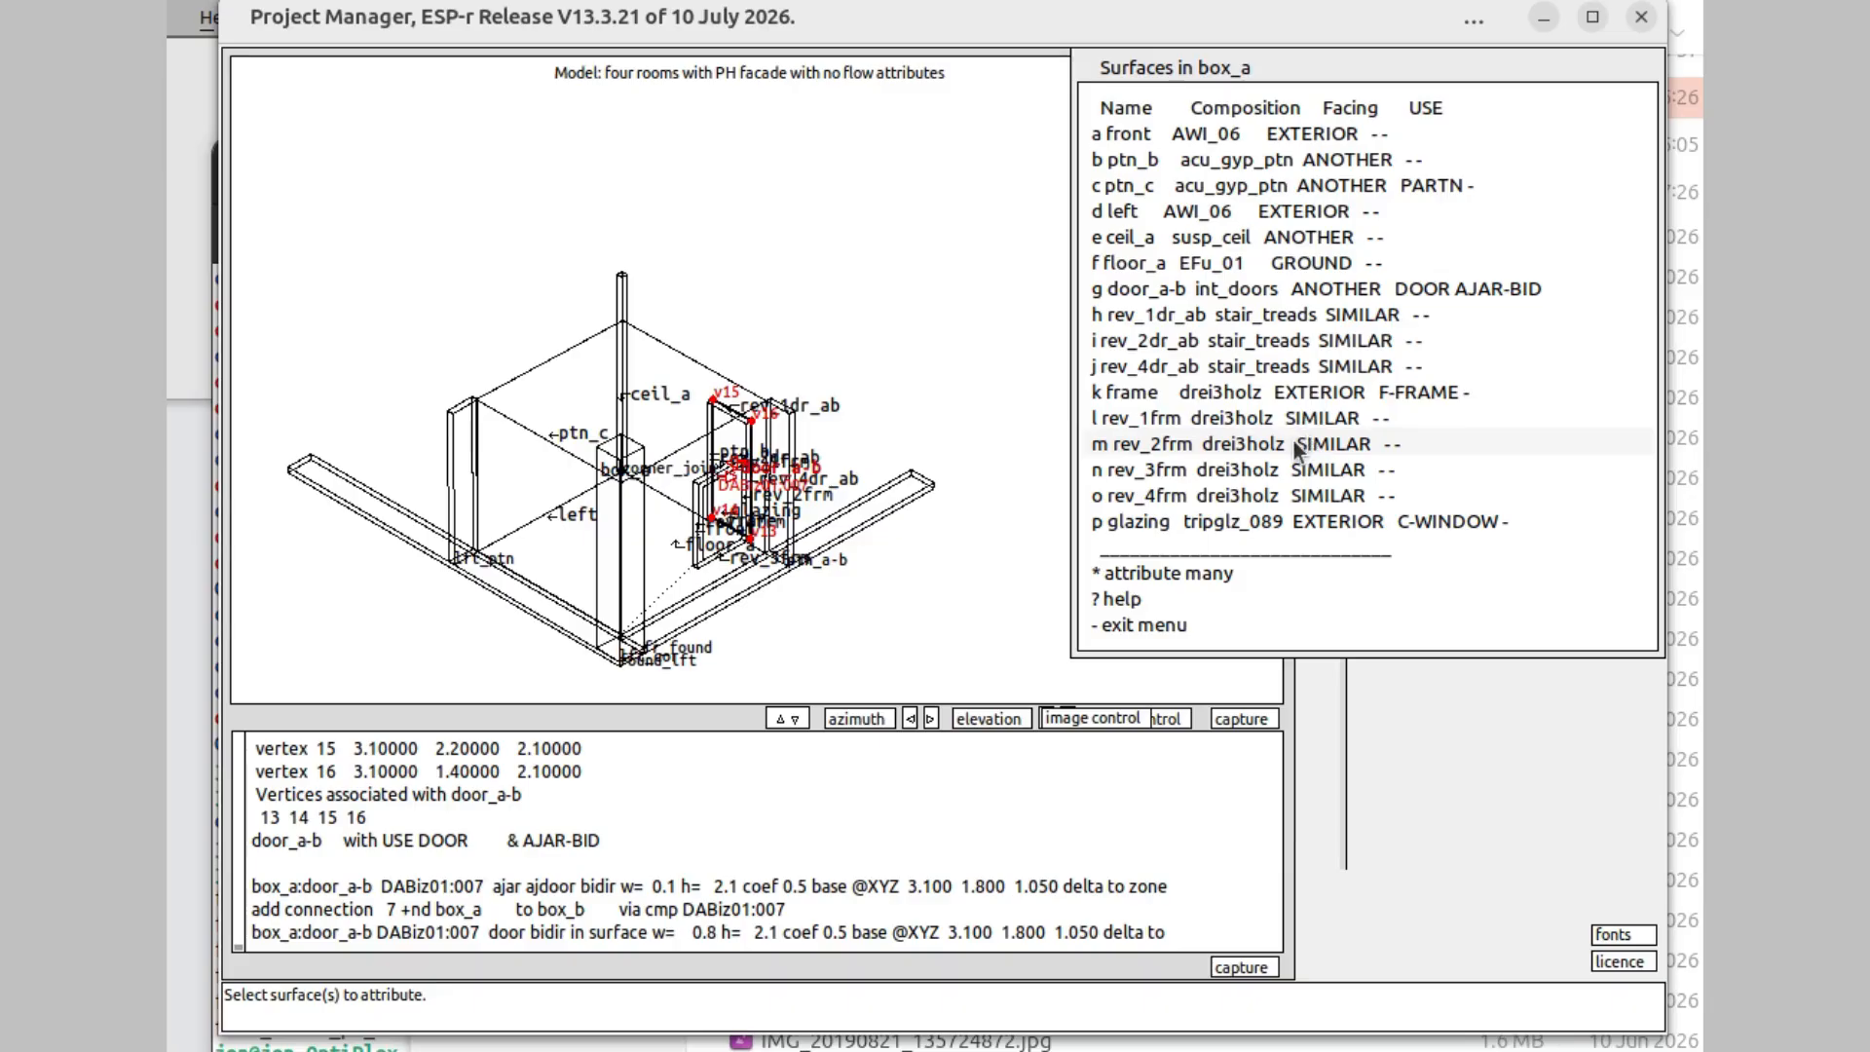
- Save box_a's zone geometry, overwriting ../zones/box_aph_na.geo
{"action": "left_click", "coordinate": [1241, 623]}
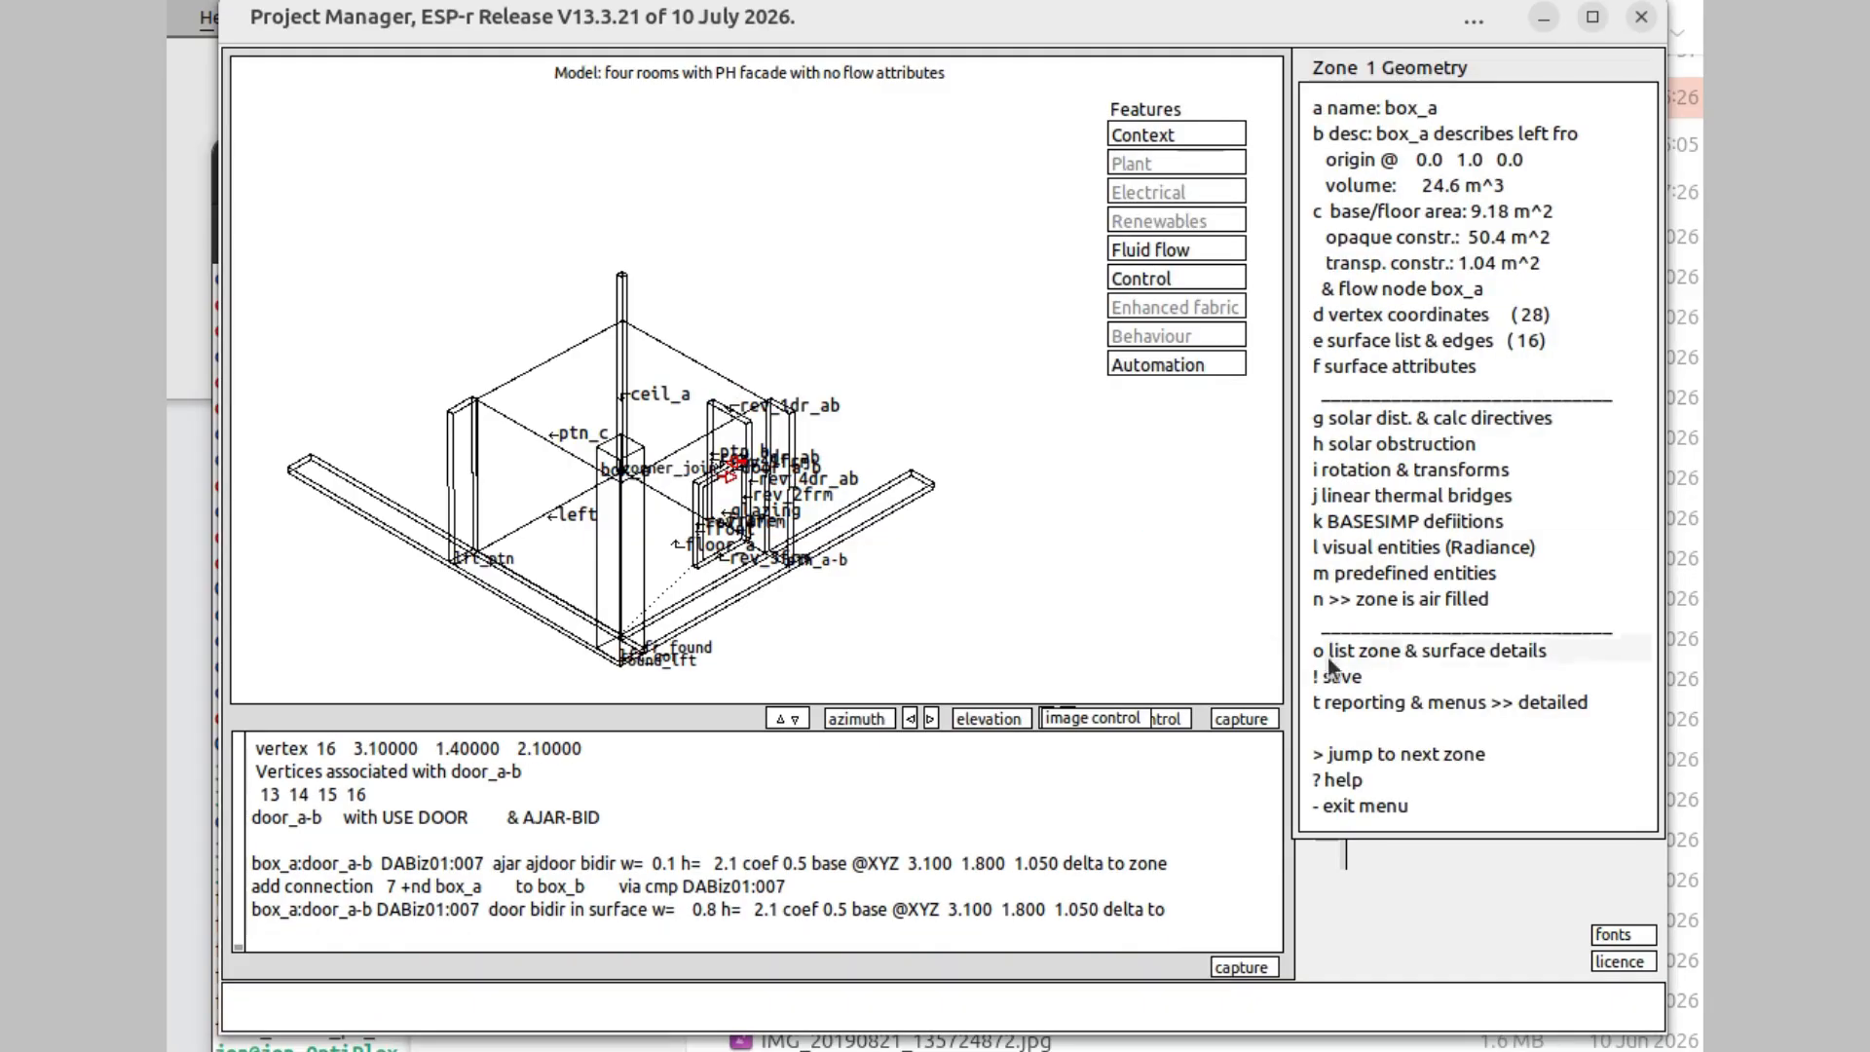
{"action": "left_click", "coordinate": [1383, 674]}
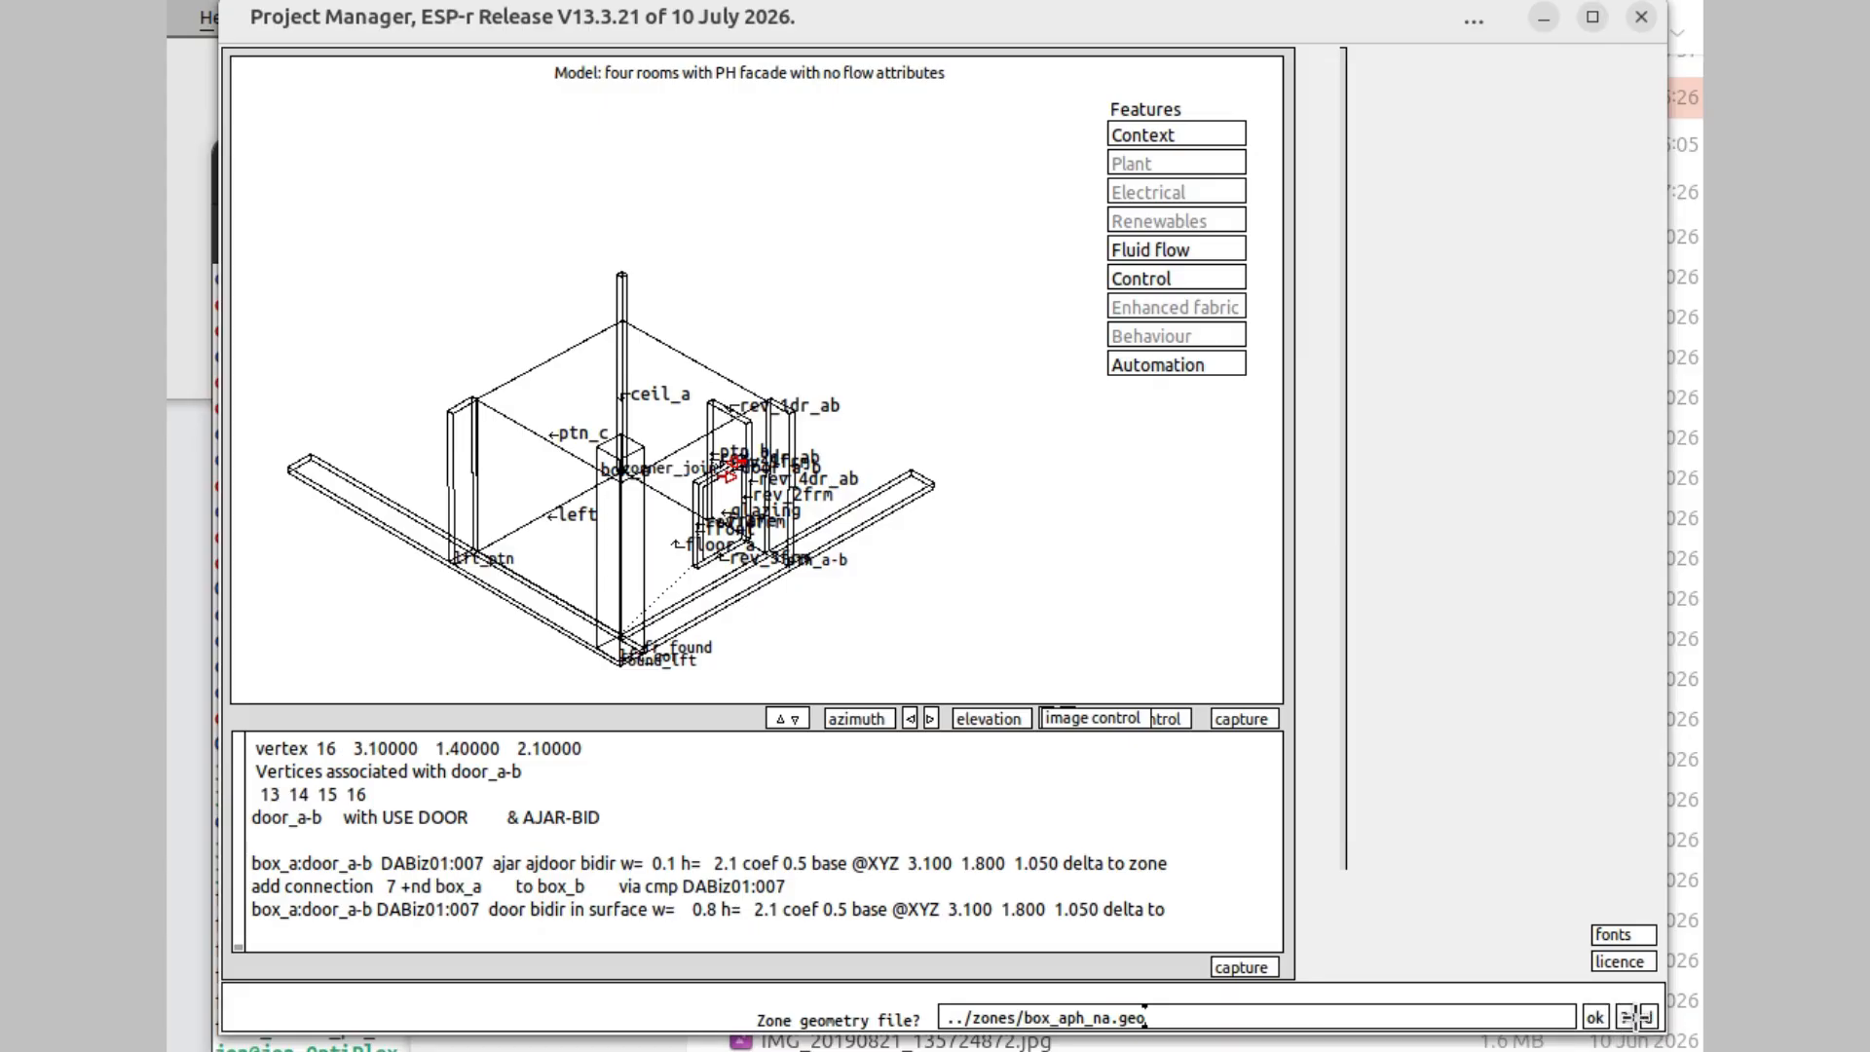
{"action": "left_click", "coordinate": [1593, 1015]}
{"action": "left_click", "coordinate": [1578, 1016]}
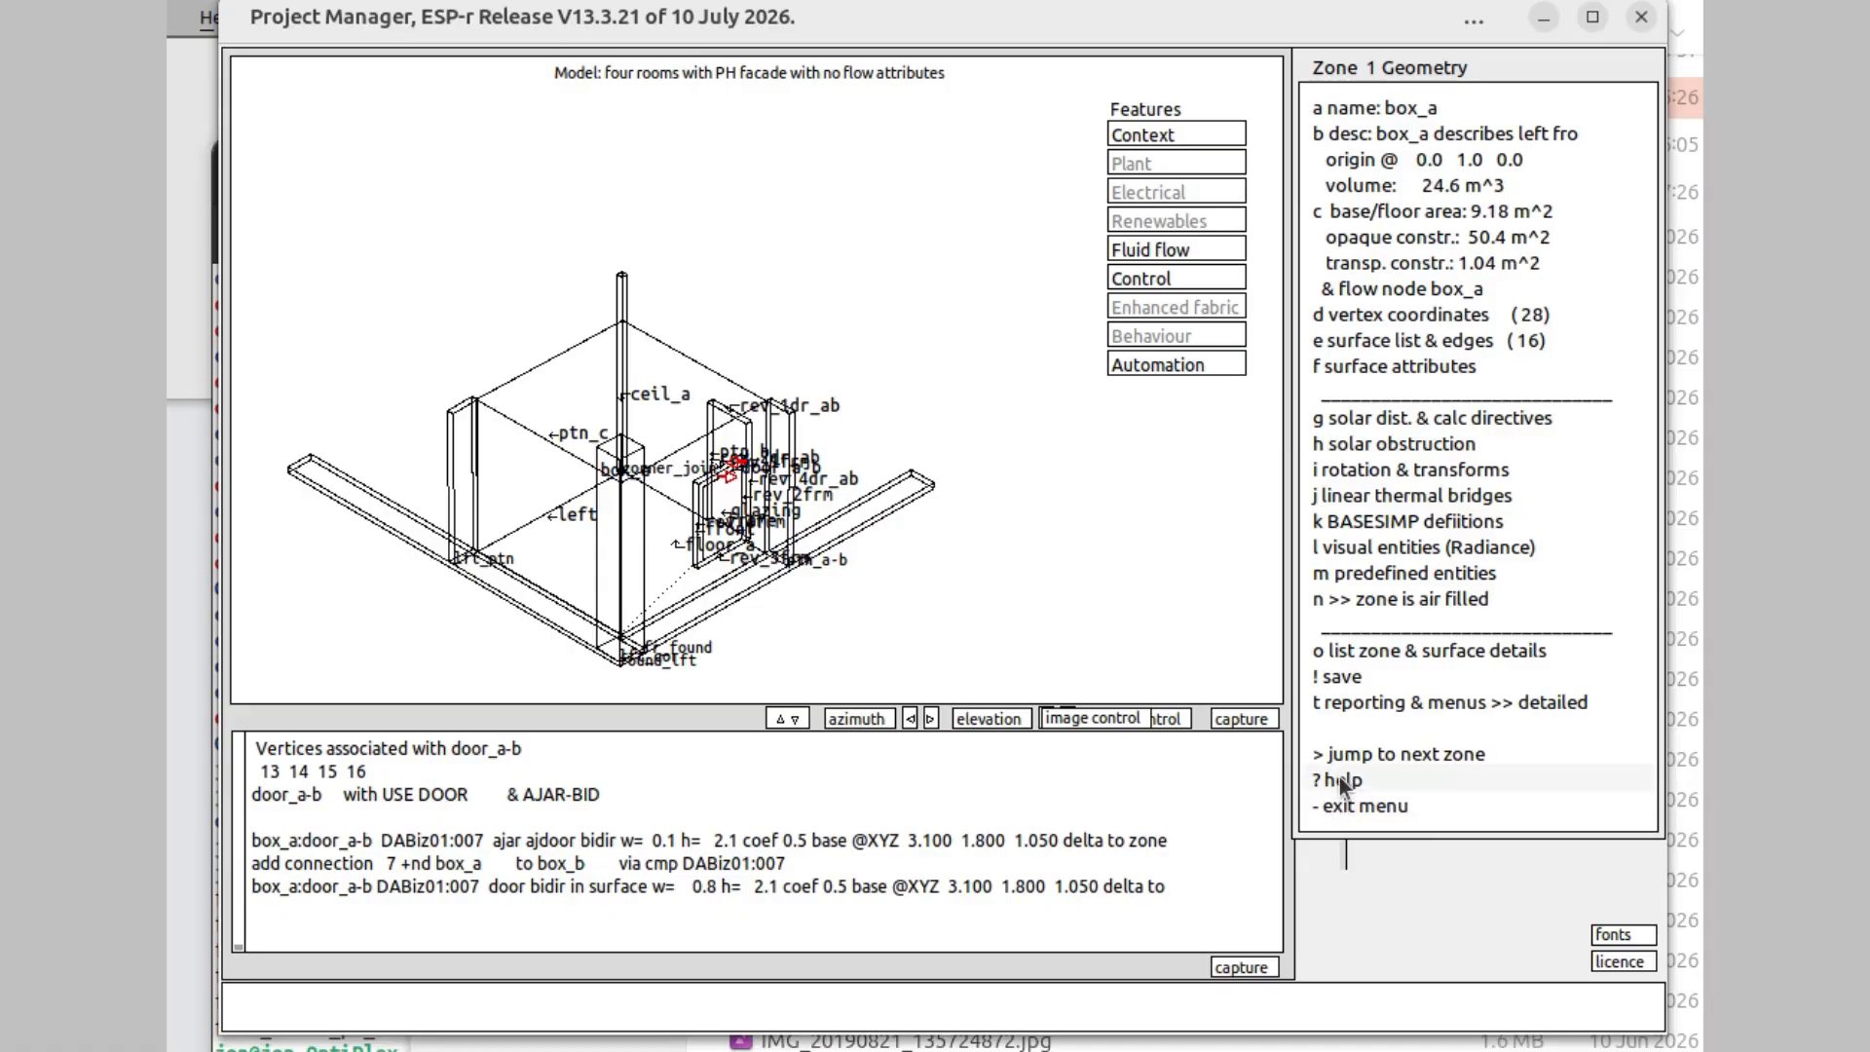
- In box_b, create a matching flow component for the door_to_b surface with discharge coefficient 0.5 and no added crack
{"action": "left_click", "coordinate": [1359, 750]}
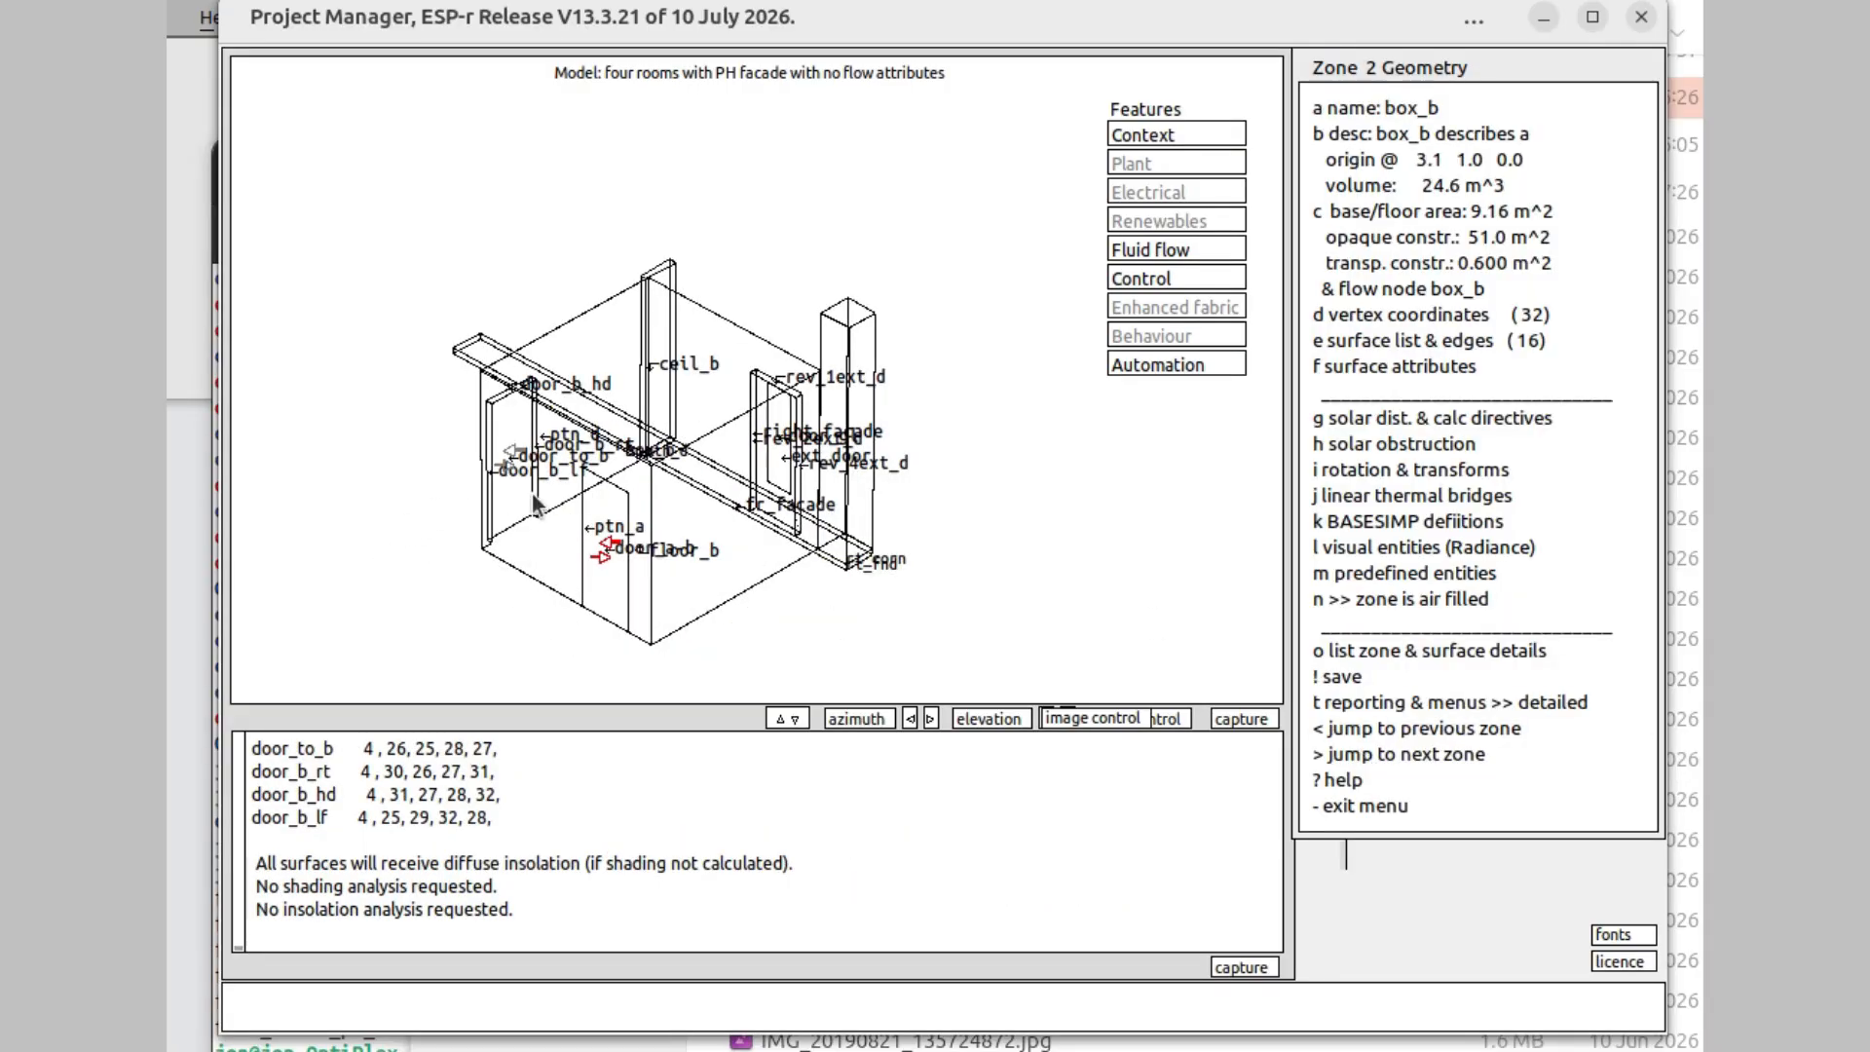
{"action": "left_click", "coordinate": [1395, 357]}
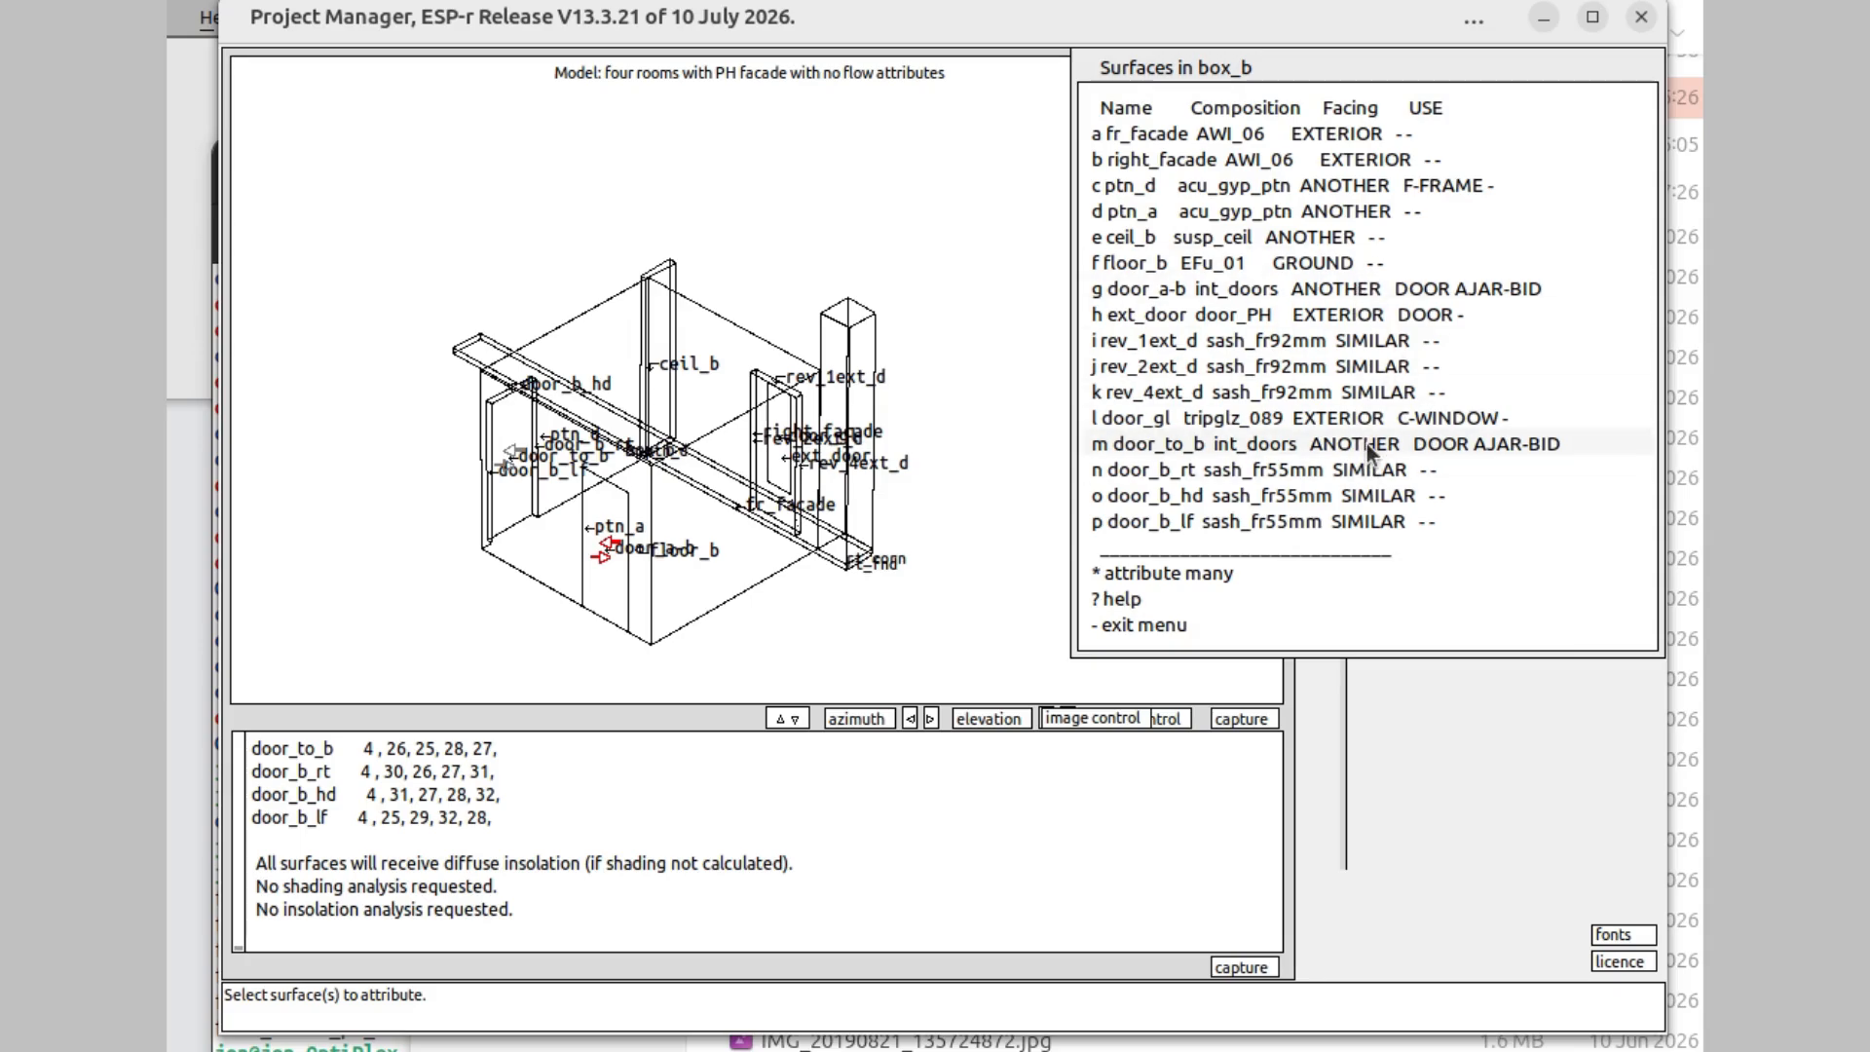
{"action": "left_click", "coordinate": [1301, 436]}
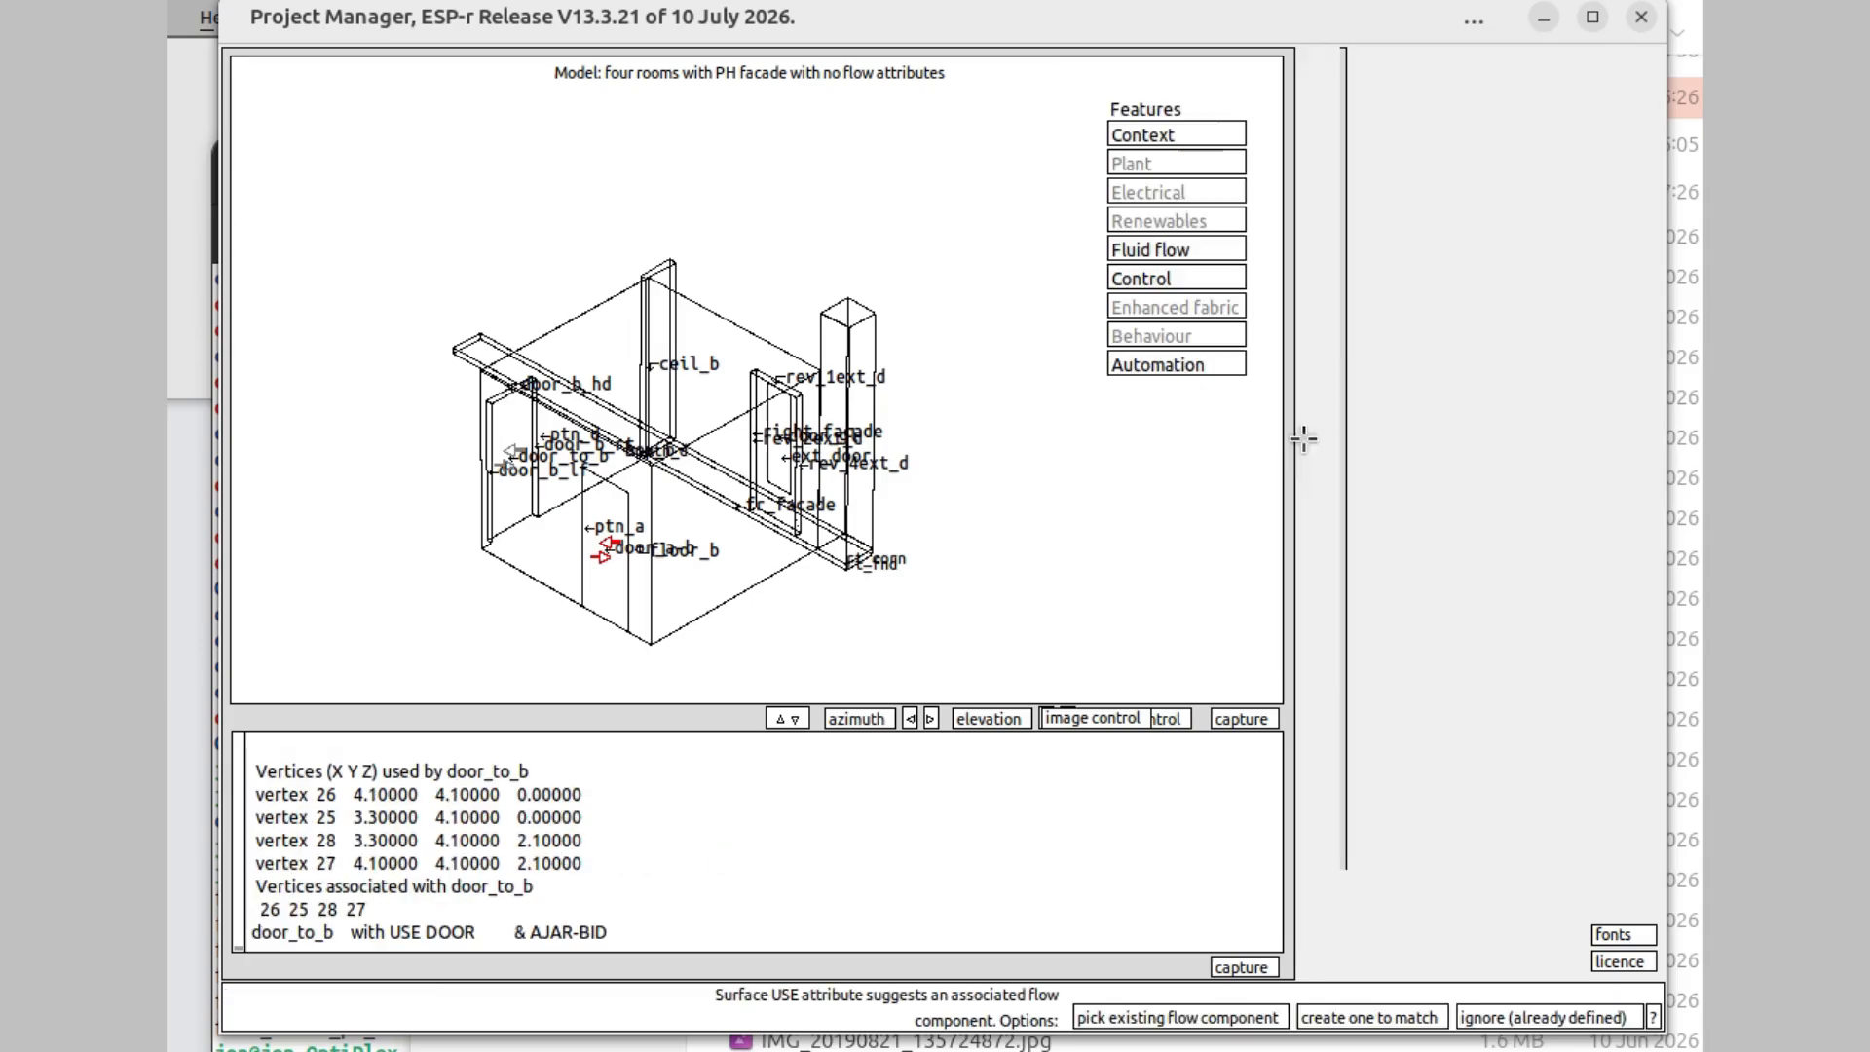
{"action": "left_click", "coordinate": [1385, 1014]}
{"action": "left_click", "coordinate": [1595, 1017]}
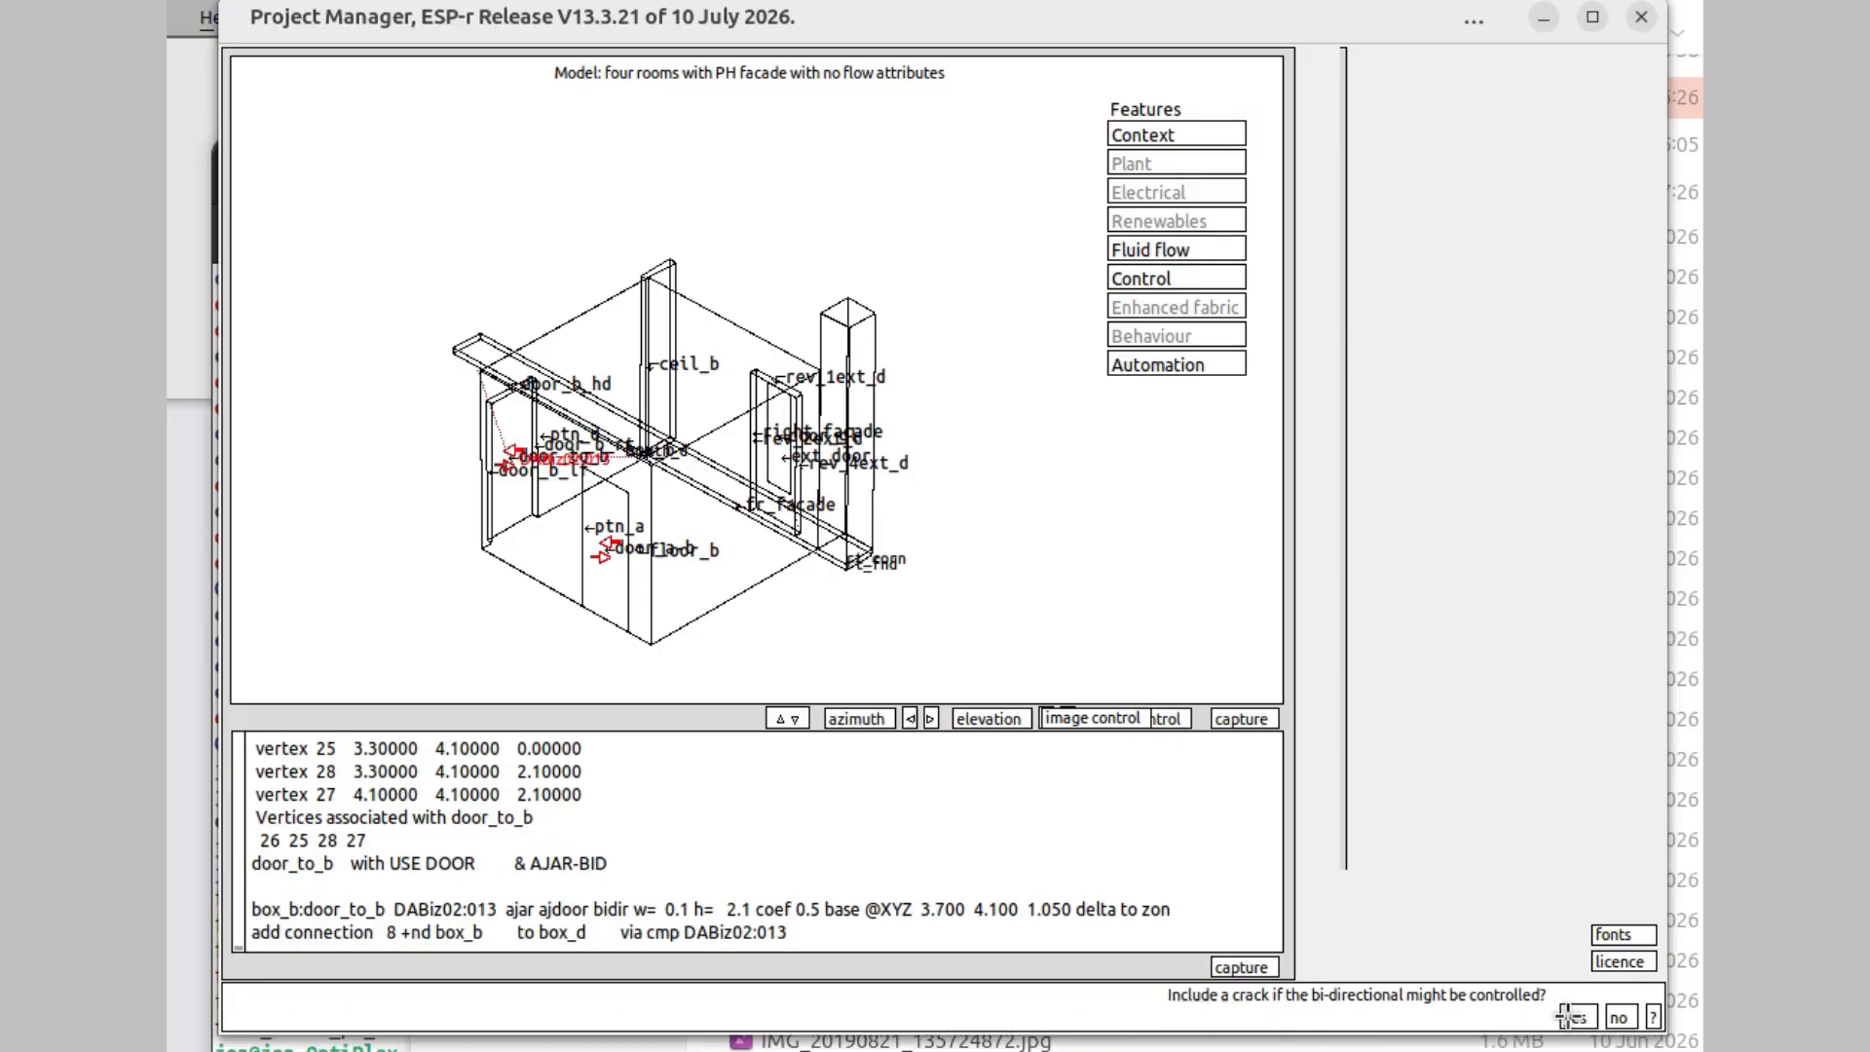
{"action": "left_click", "coordinate": [1565, 1017]}
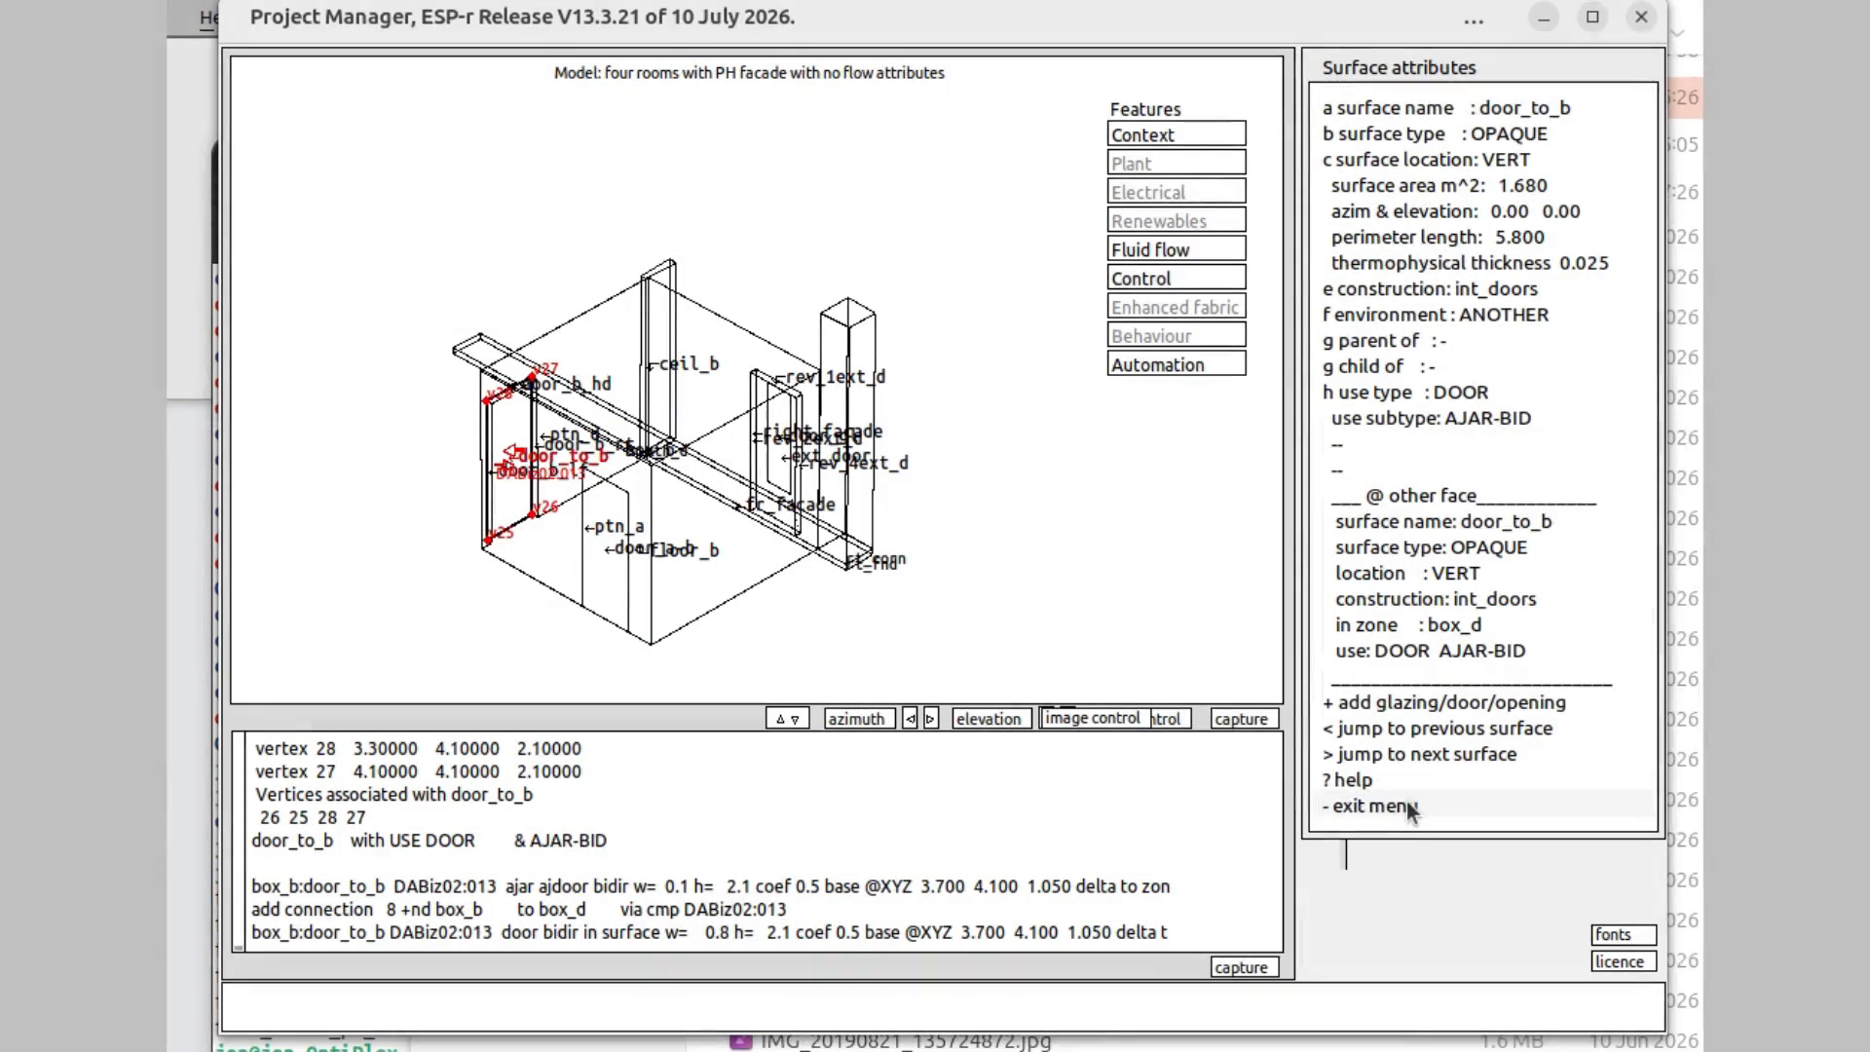
{"action": "left_click", "coordinate": [1402, 805]}
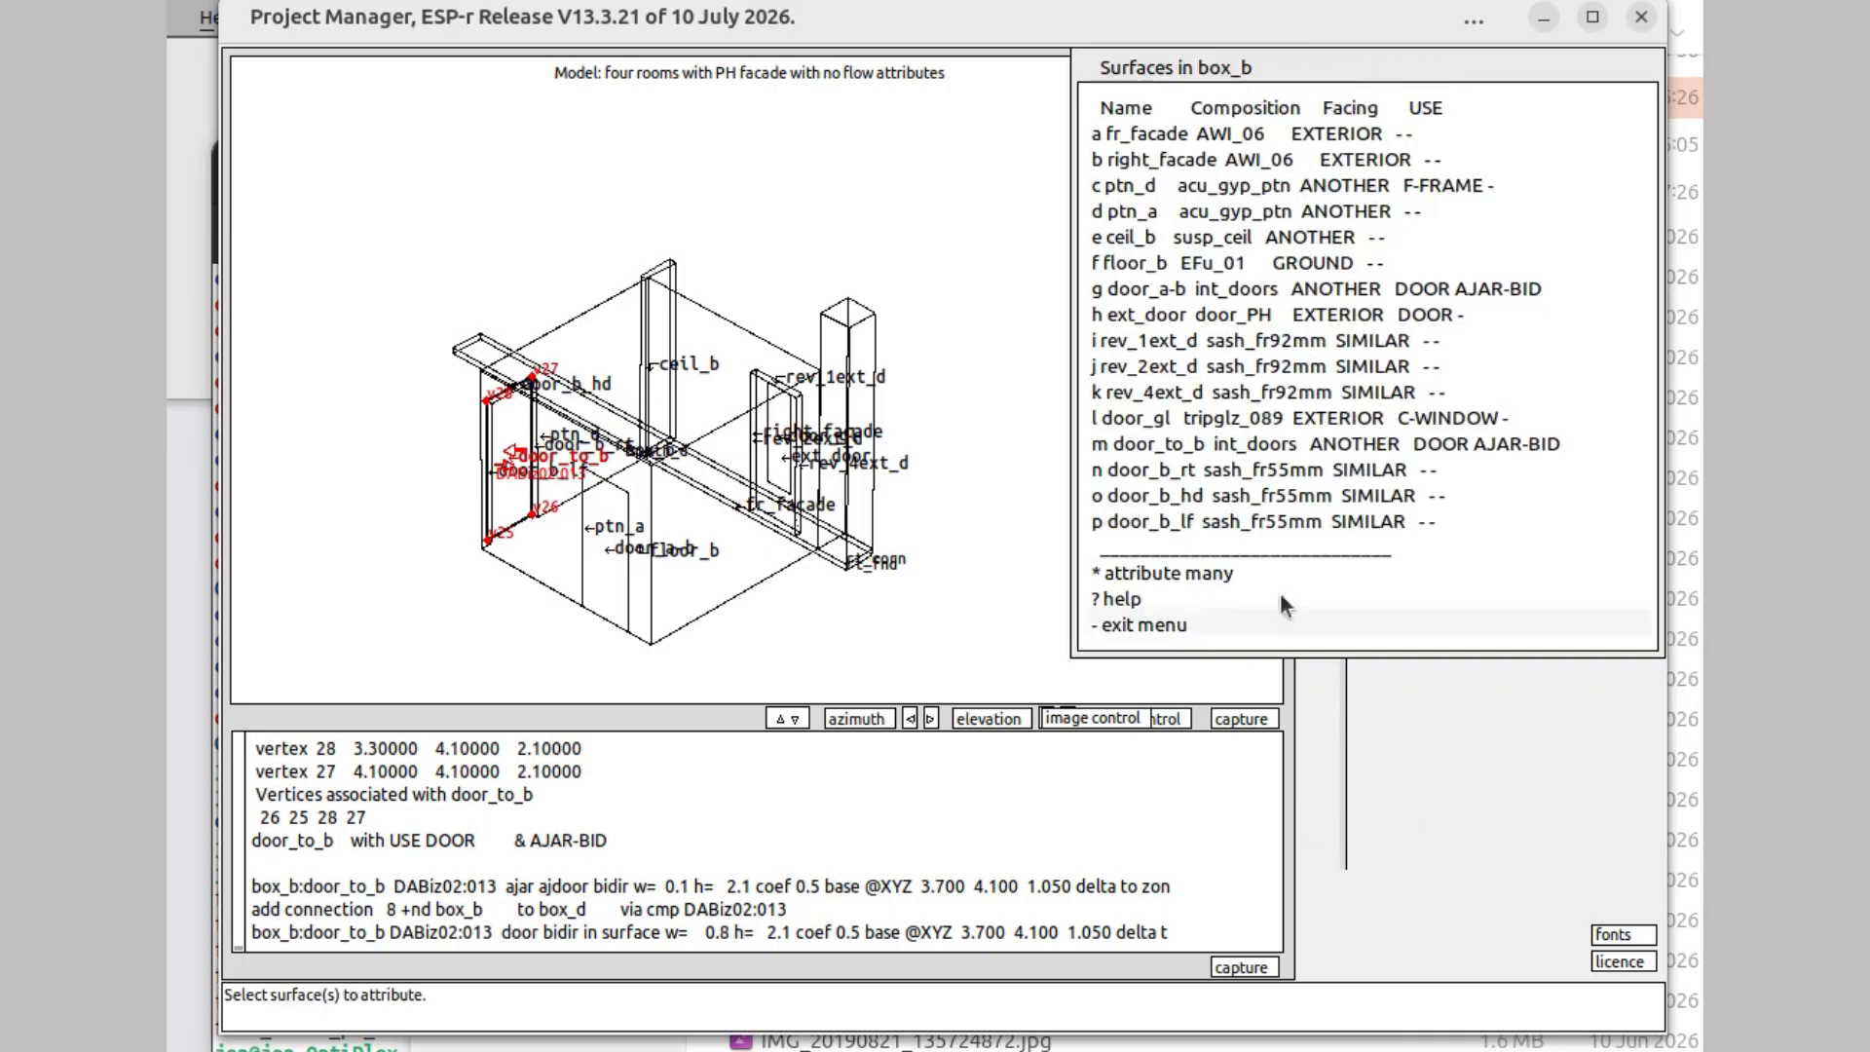
- Save box_b's zone geometry, overwriting ../zones/box_bph_na.geo
{"action": "left_click", "coordinate": [1223, 624]}
{"action": "left_click", "coordinate": [1347, 673]}
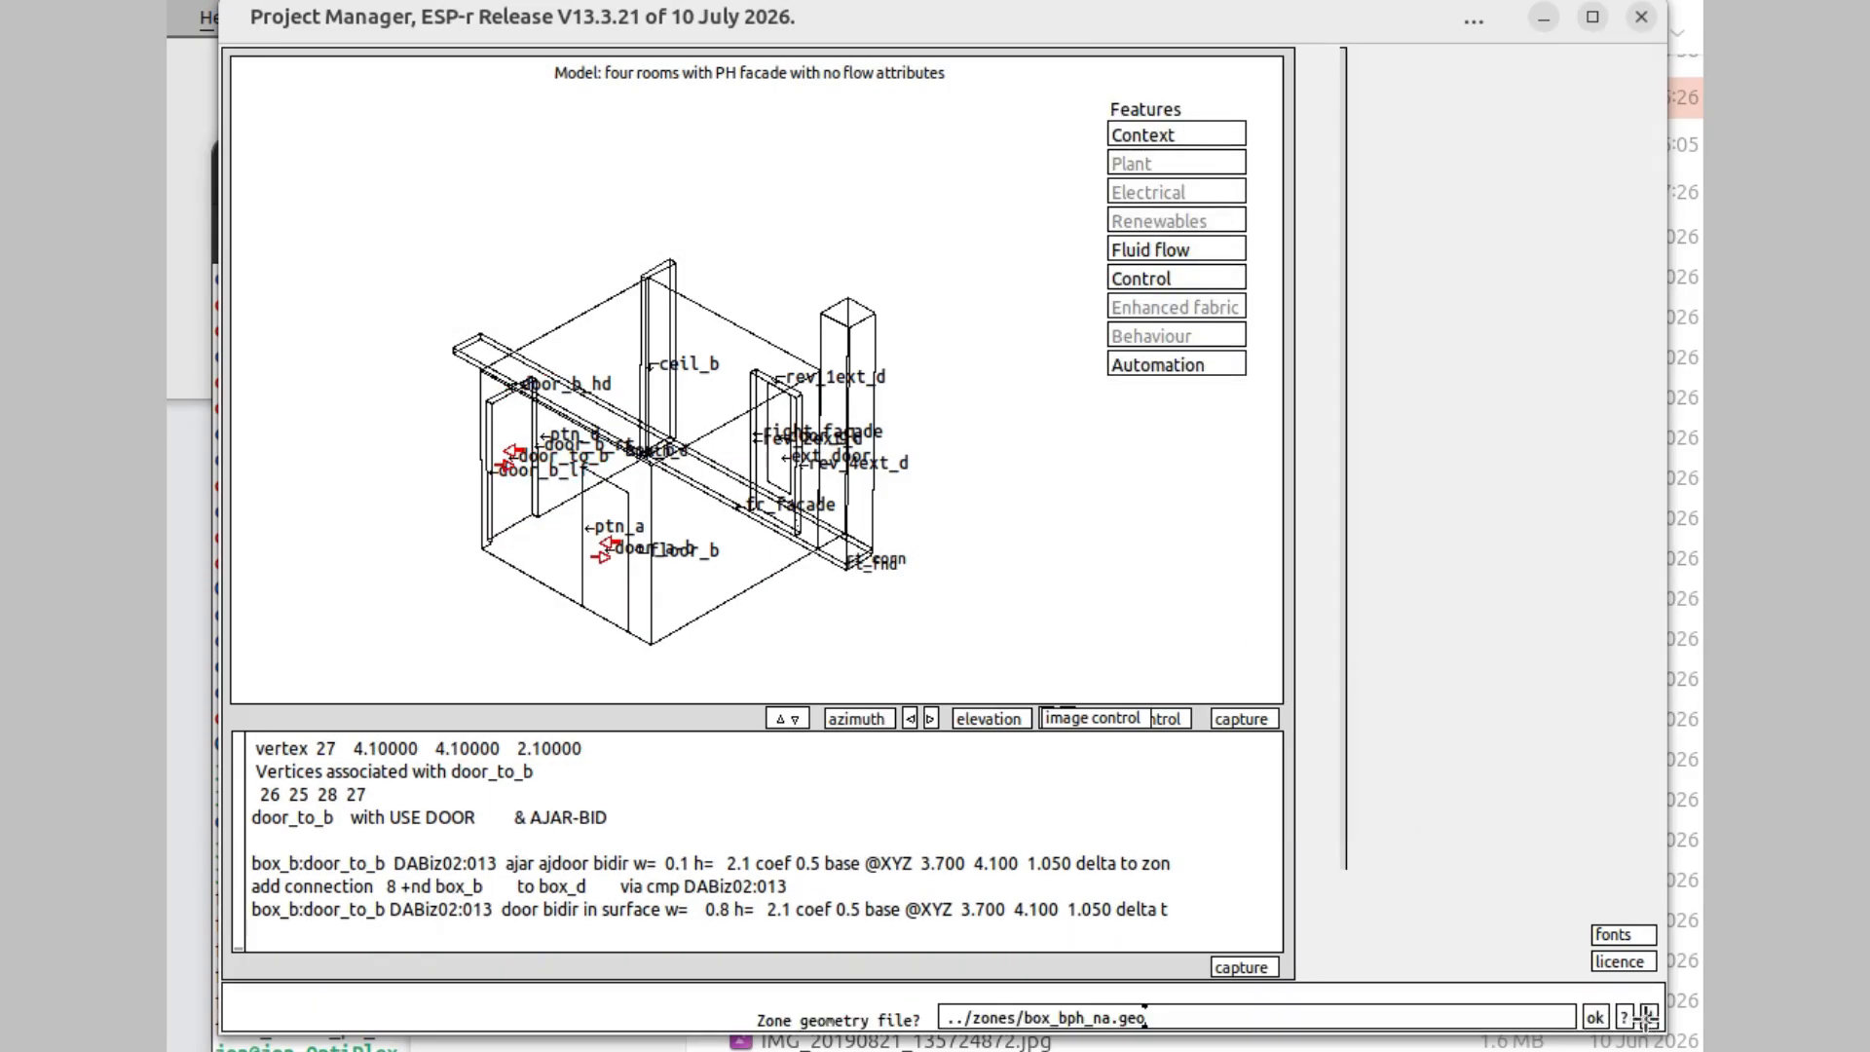
{"action": "left_click", "coordinate": [1594, 1016]}
- In box_c, create a matching bidirectional flow component for the open_cd surface with discharge coefficient 0.5 and no added crack
{"action": "left_click", "coordinate": [1451, 756]}
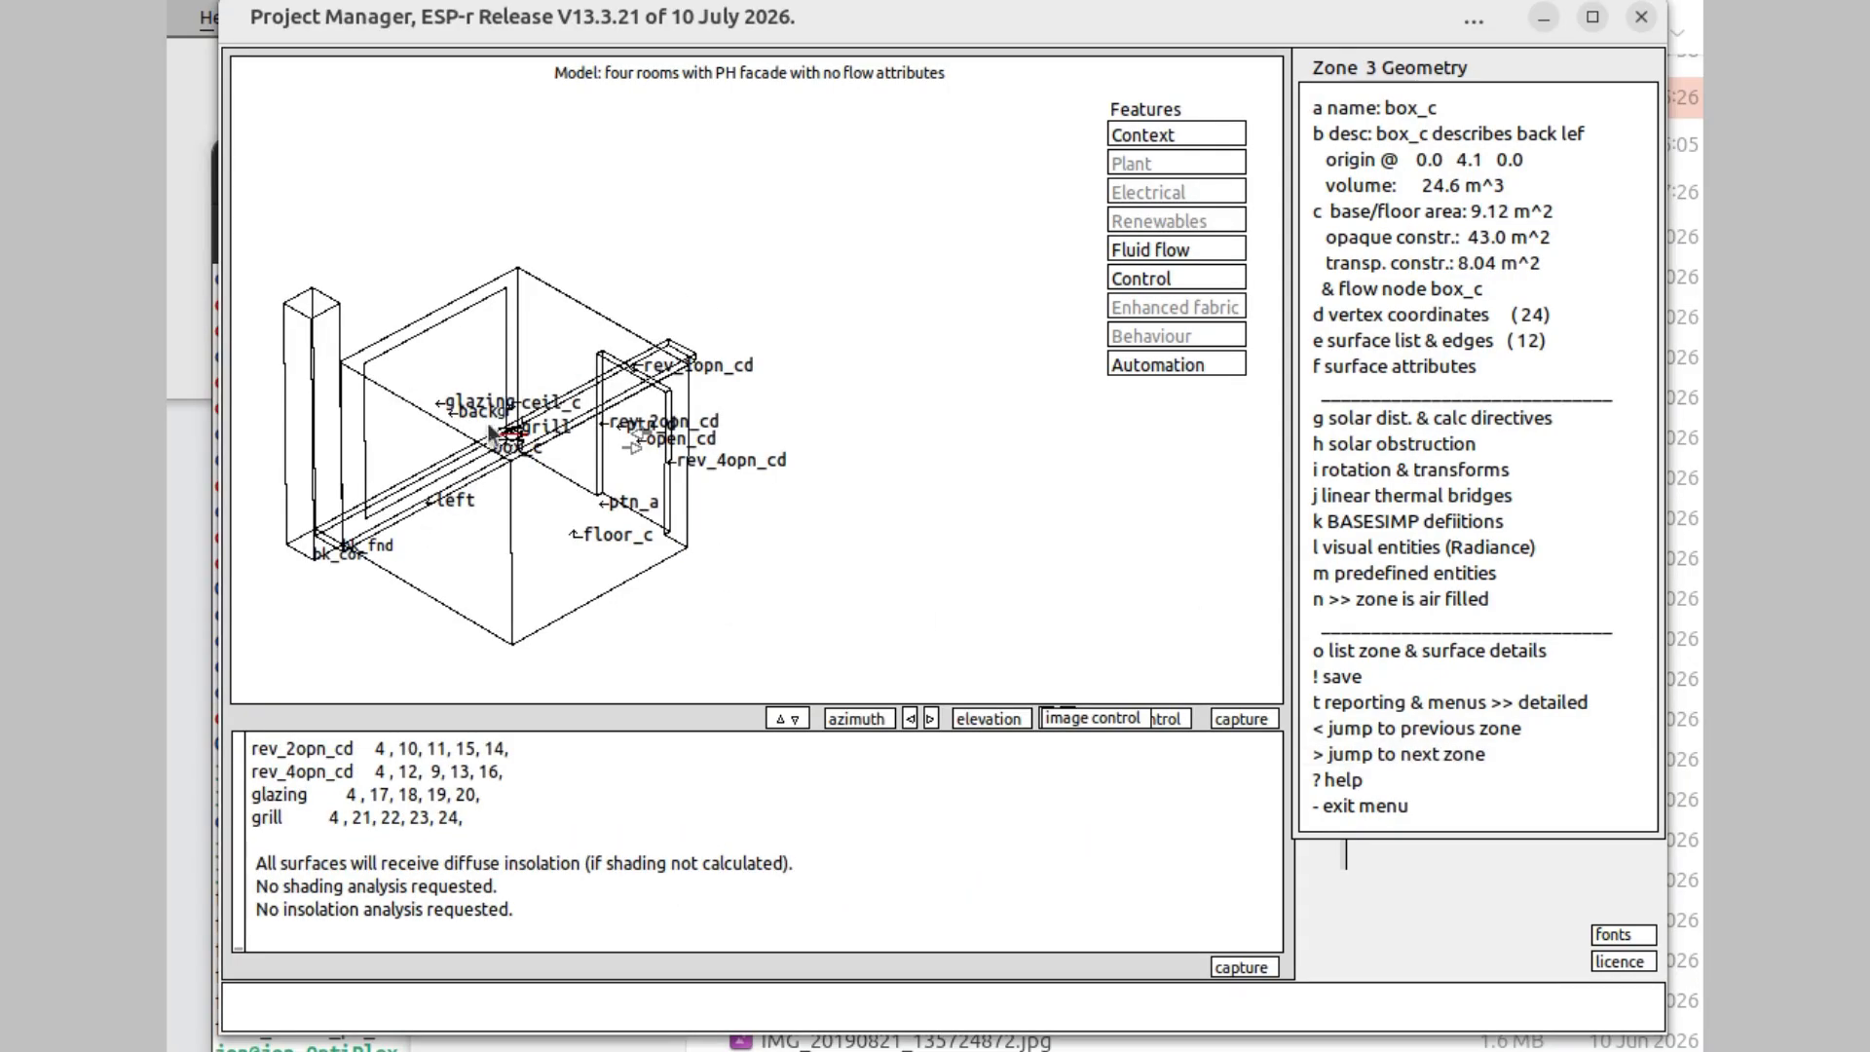
{"action": "left_click", "coordinate": [1420, 364]}
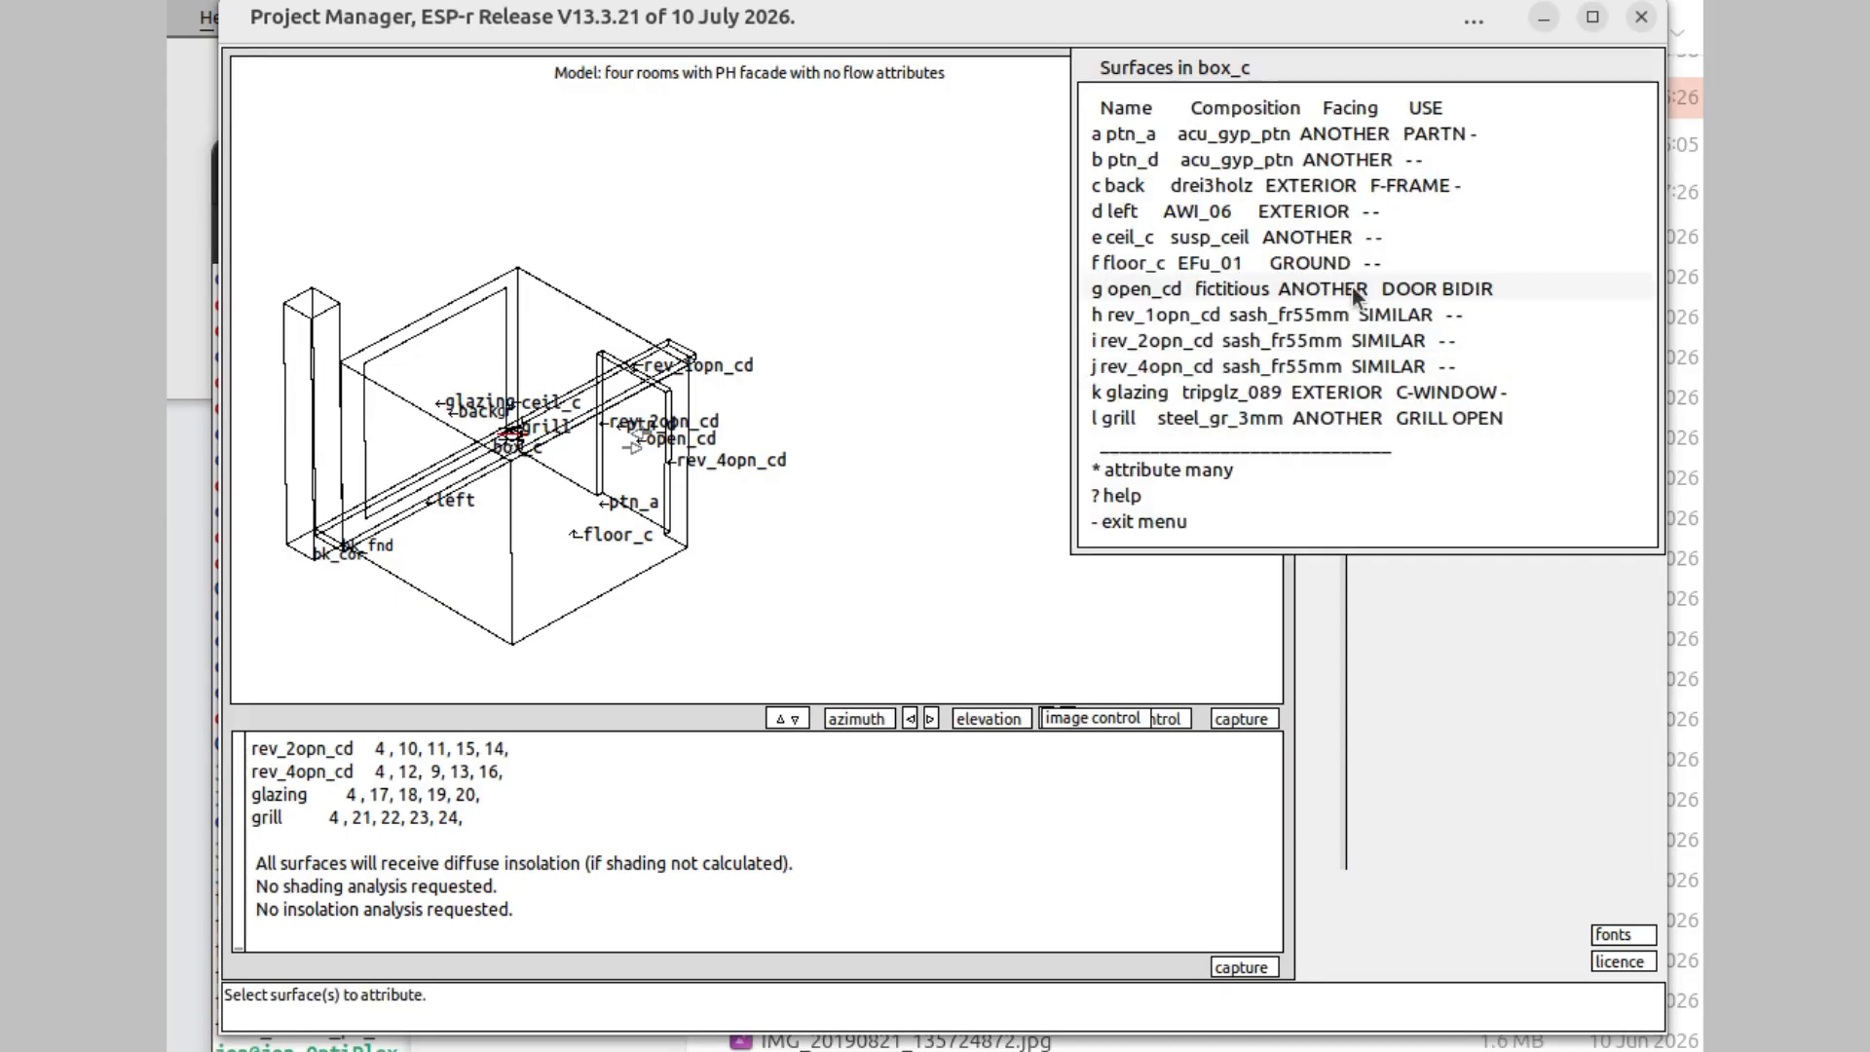
{"action": "left_click", "coordinate": [1354, 290]}
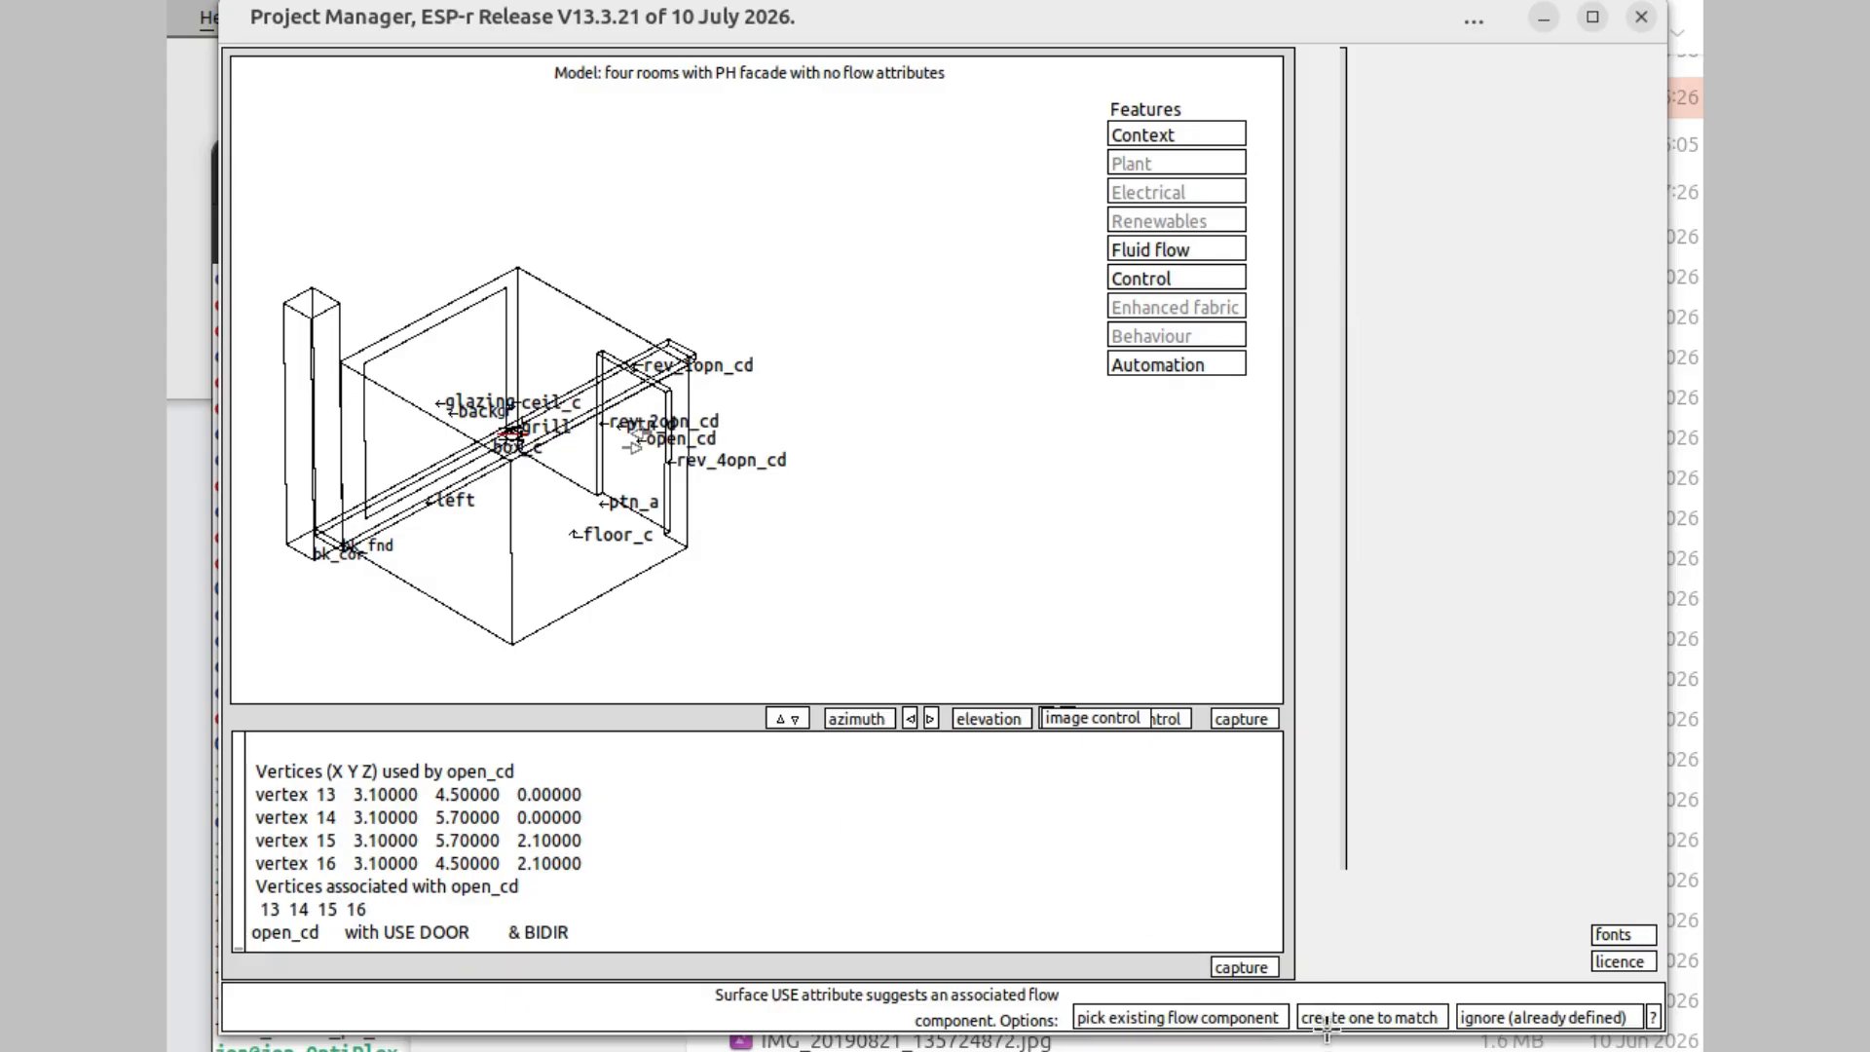
{"action": "left_click", "coordinate": [1376, 1018]}
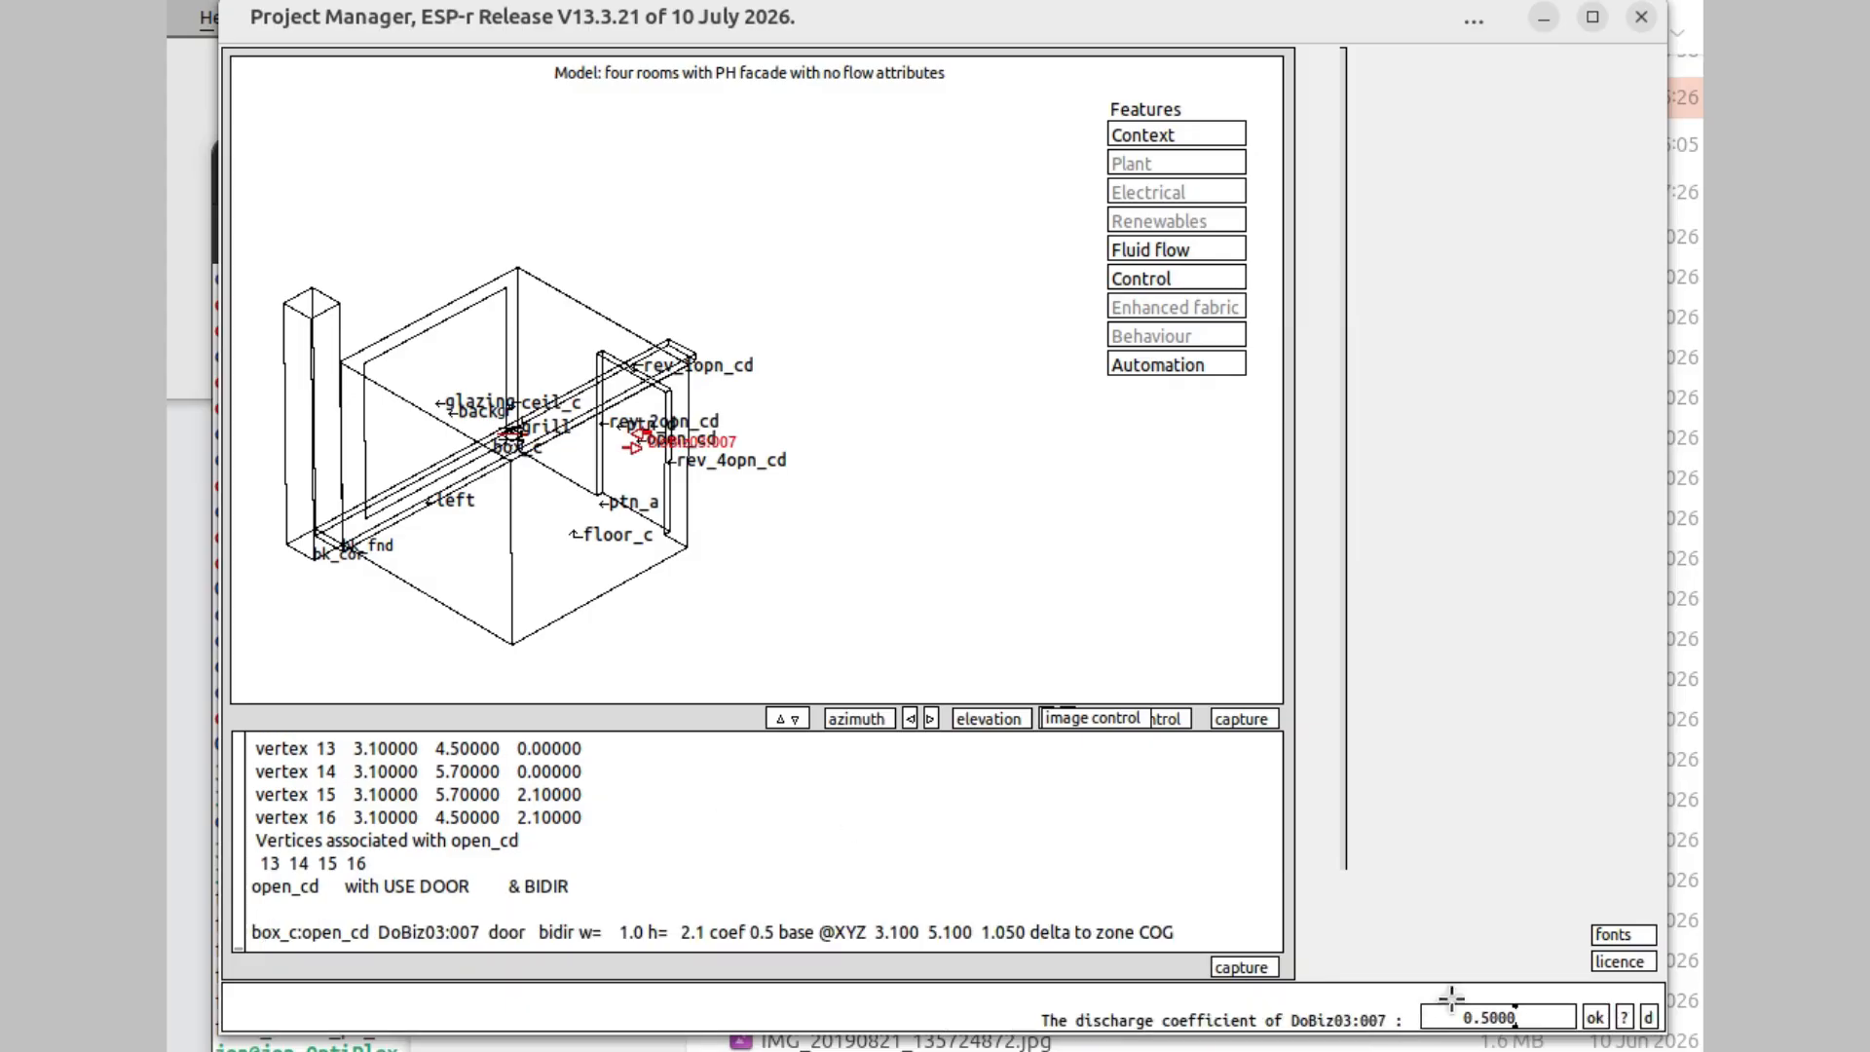
{"action": "left_click", "coordinate": [1594, 1018]}
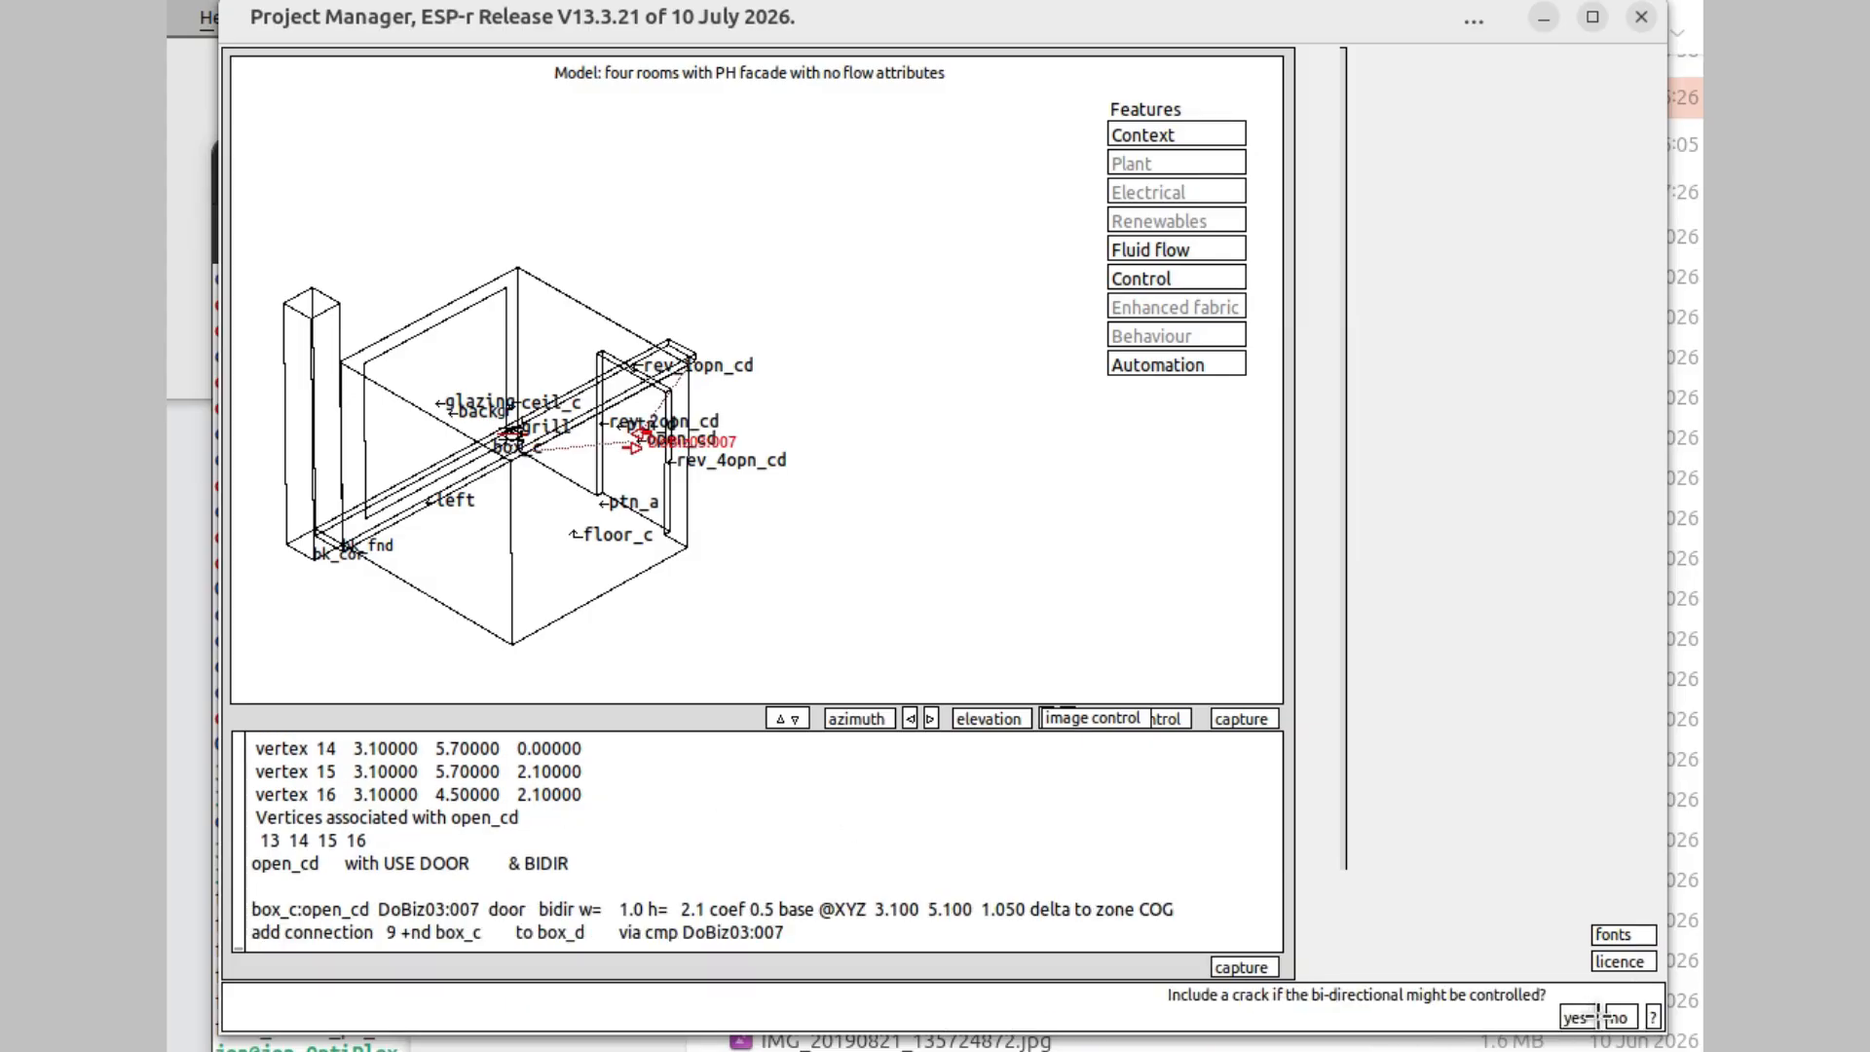
{"action": "left_click", "coordinate": [1616, 1016]}
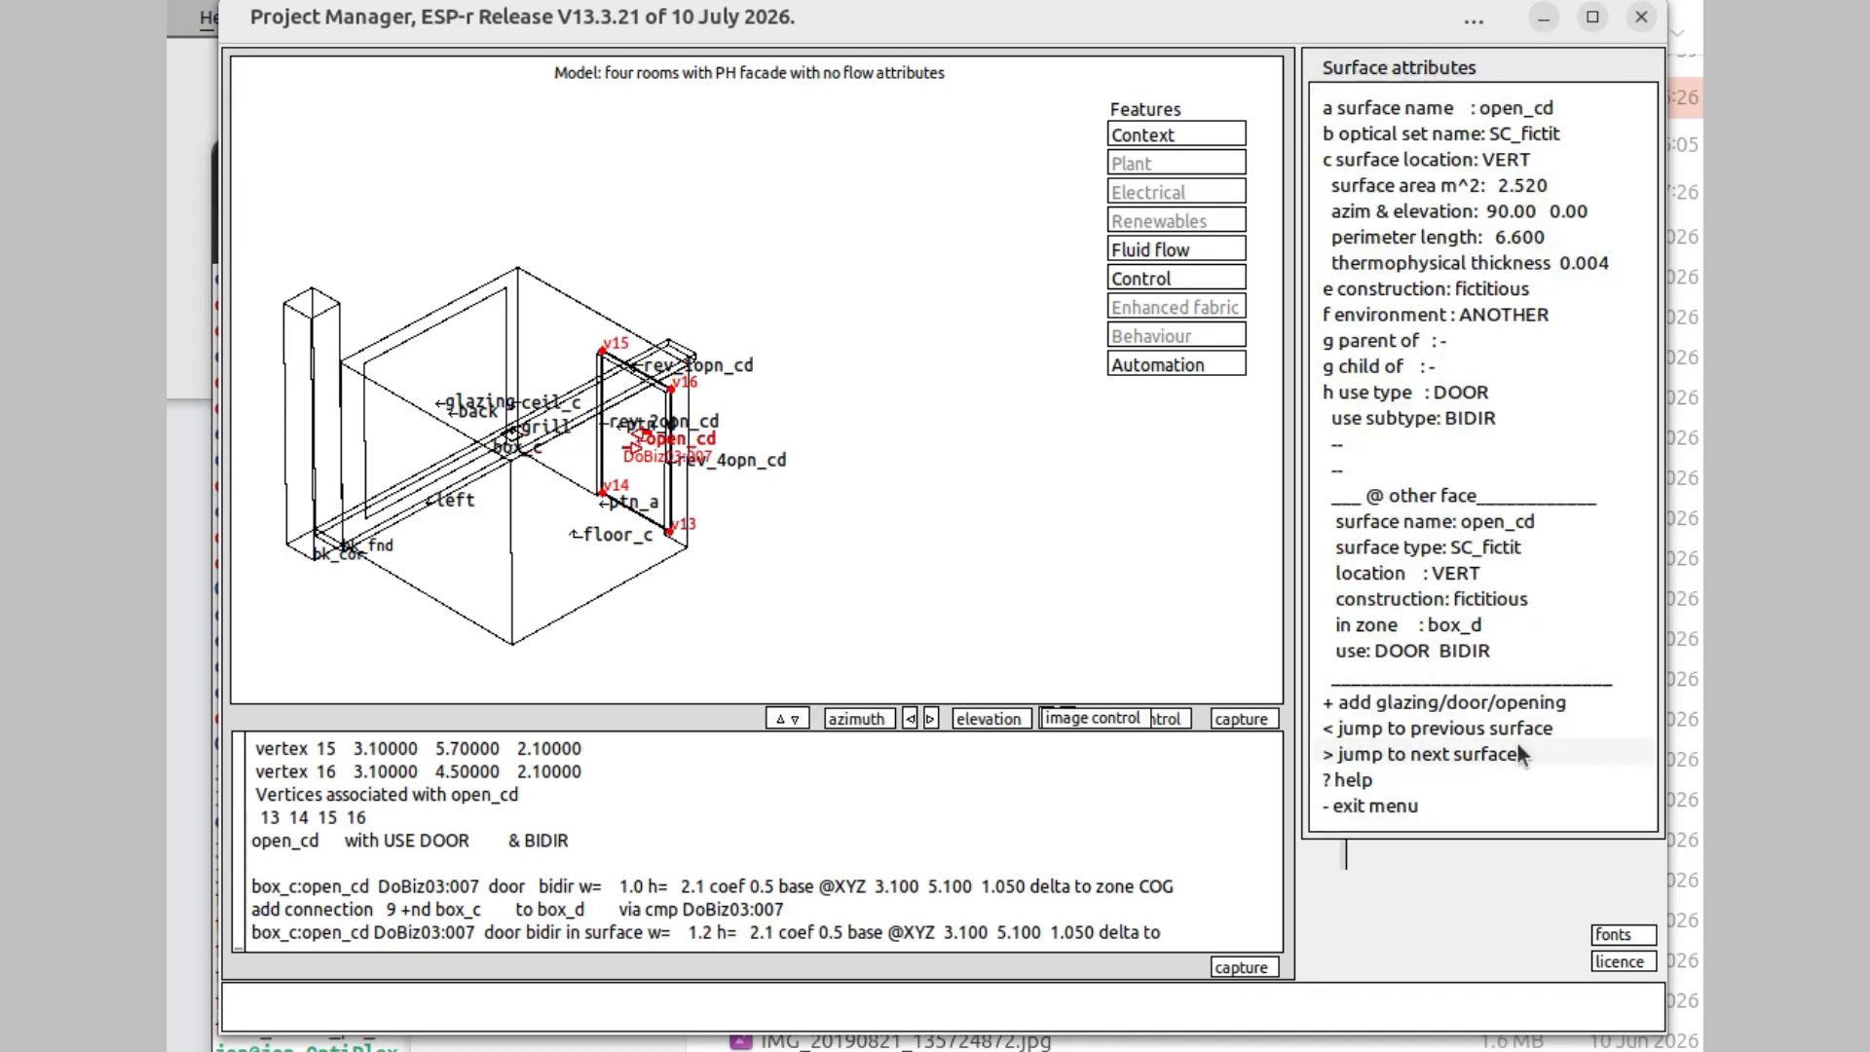
{"action": "left_click", "coordinate": [1430, 805]}
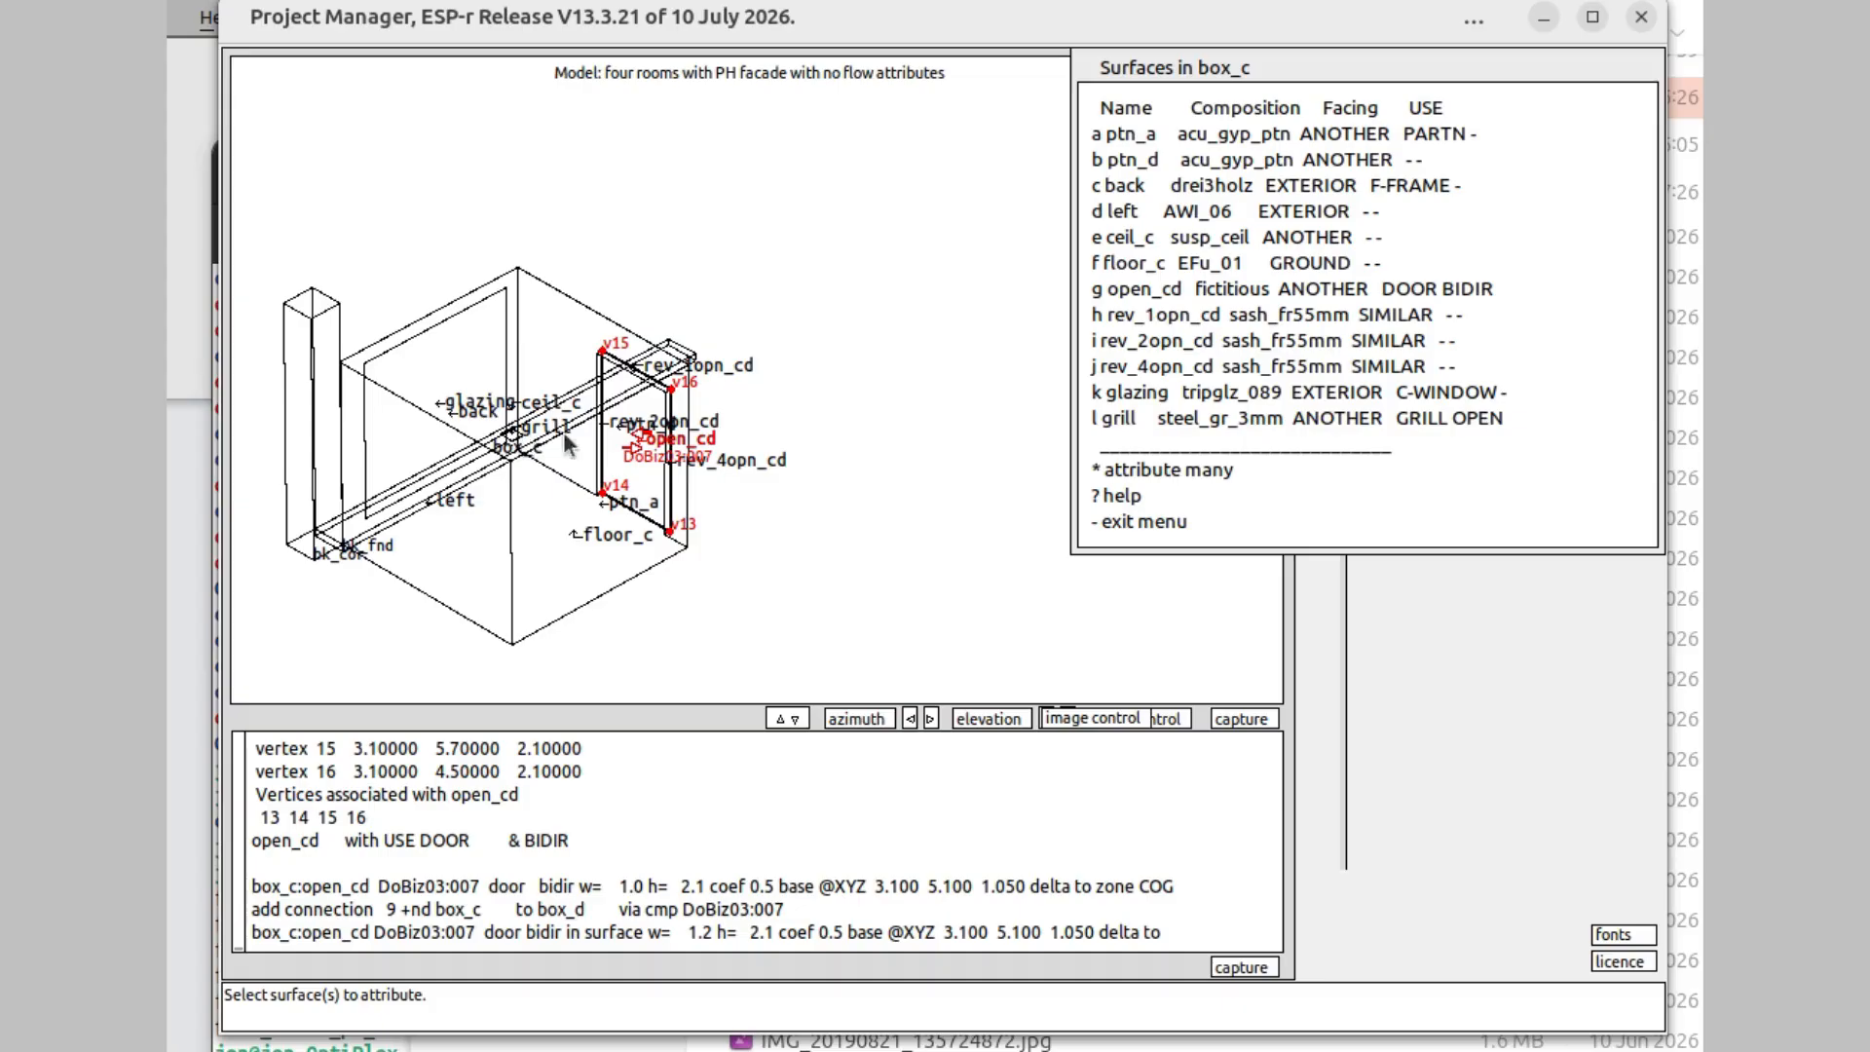
- Create a matching flow component for box_c's grill surface with 100% of its area open
{"action": "left_click", "coordinate": [1437, 413]}
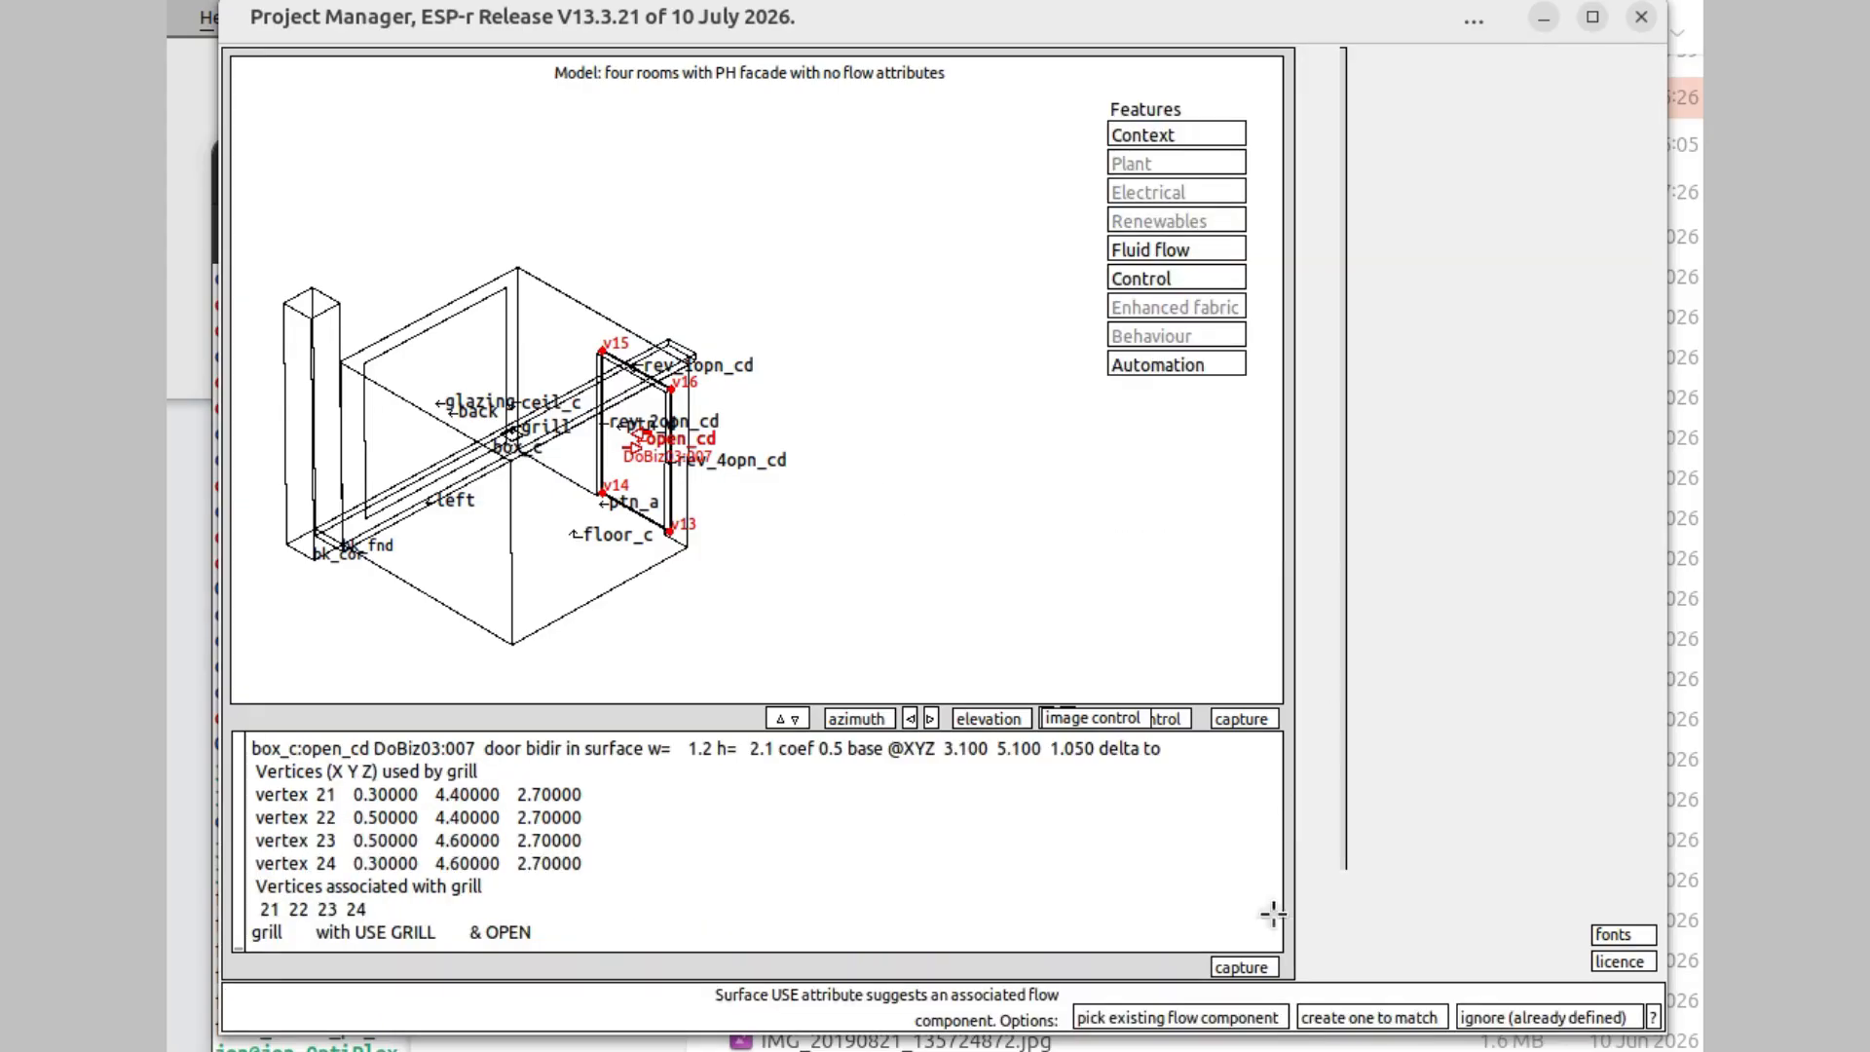
{"action": "left_click", "coordinate": [1360, 1016]}
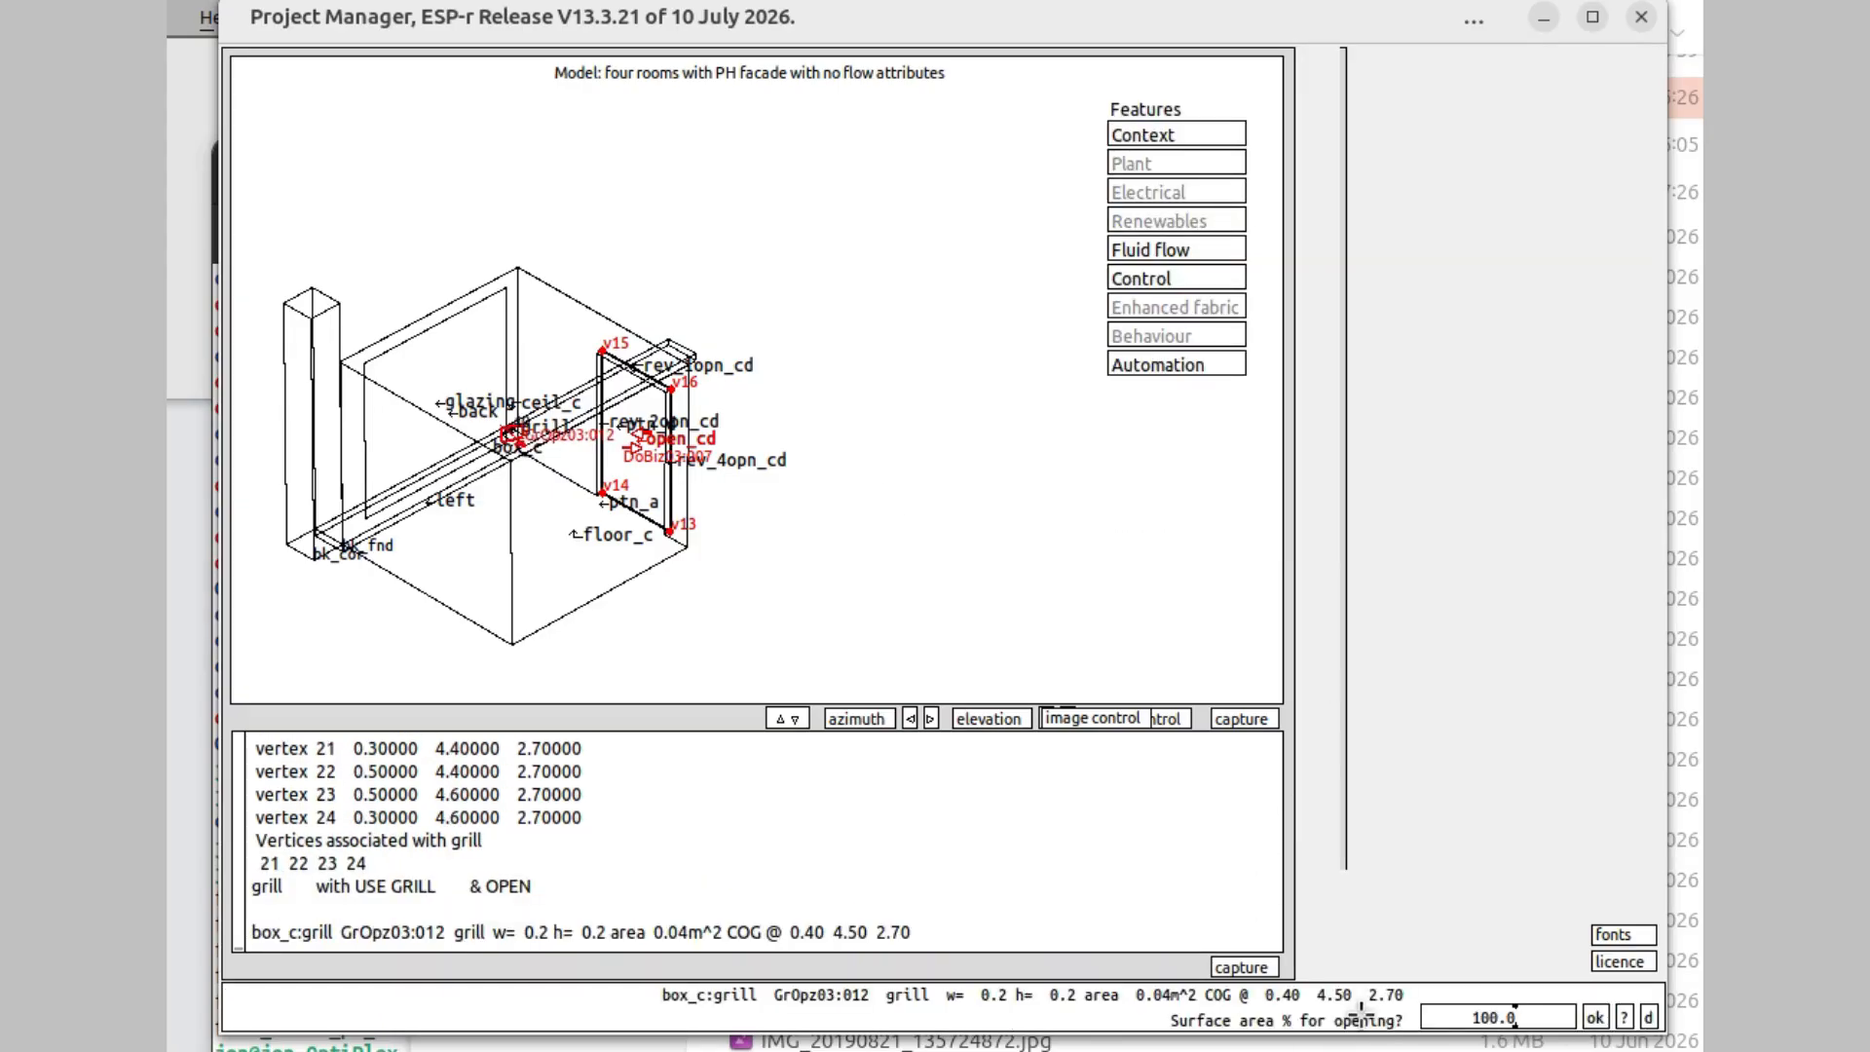
{"action": "left_click", "coordinate": [1595, 1015]}
{"action": "left_click", "coordinate": [1595, 1016]}
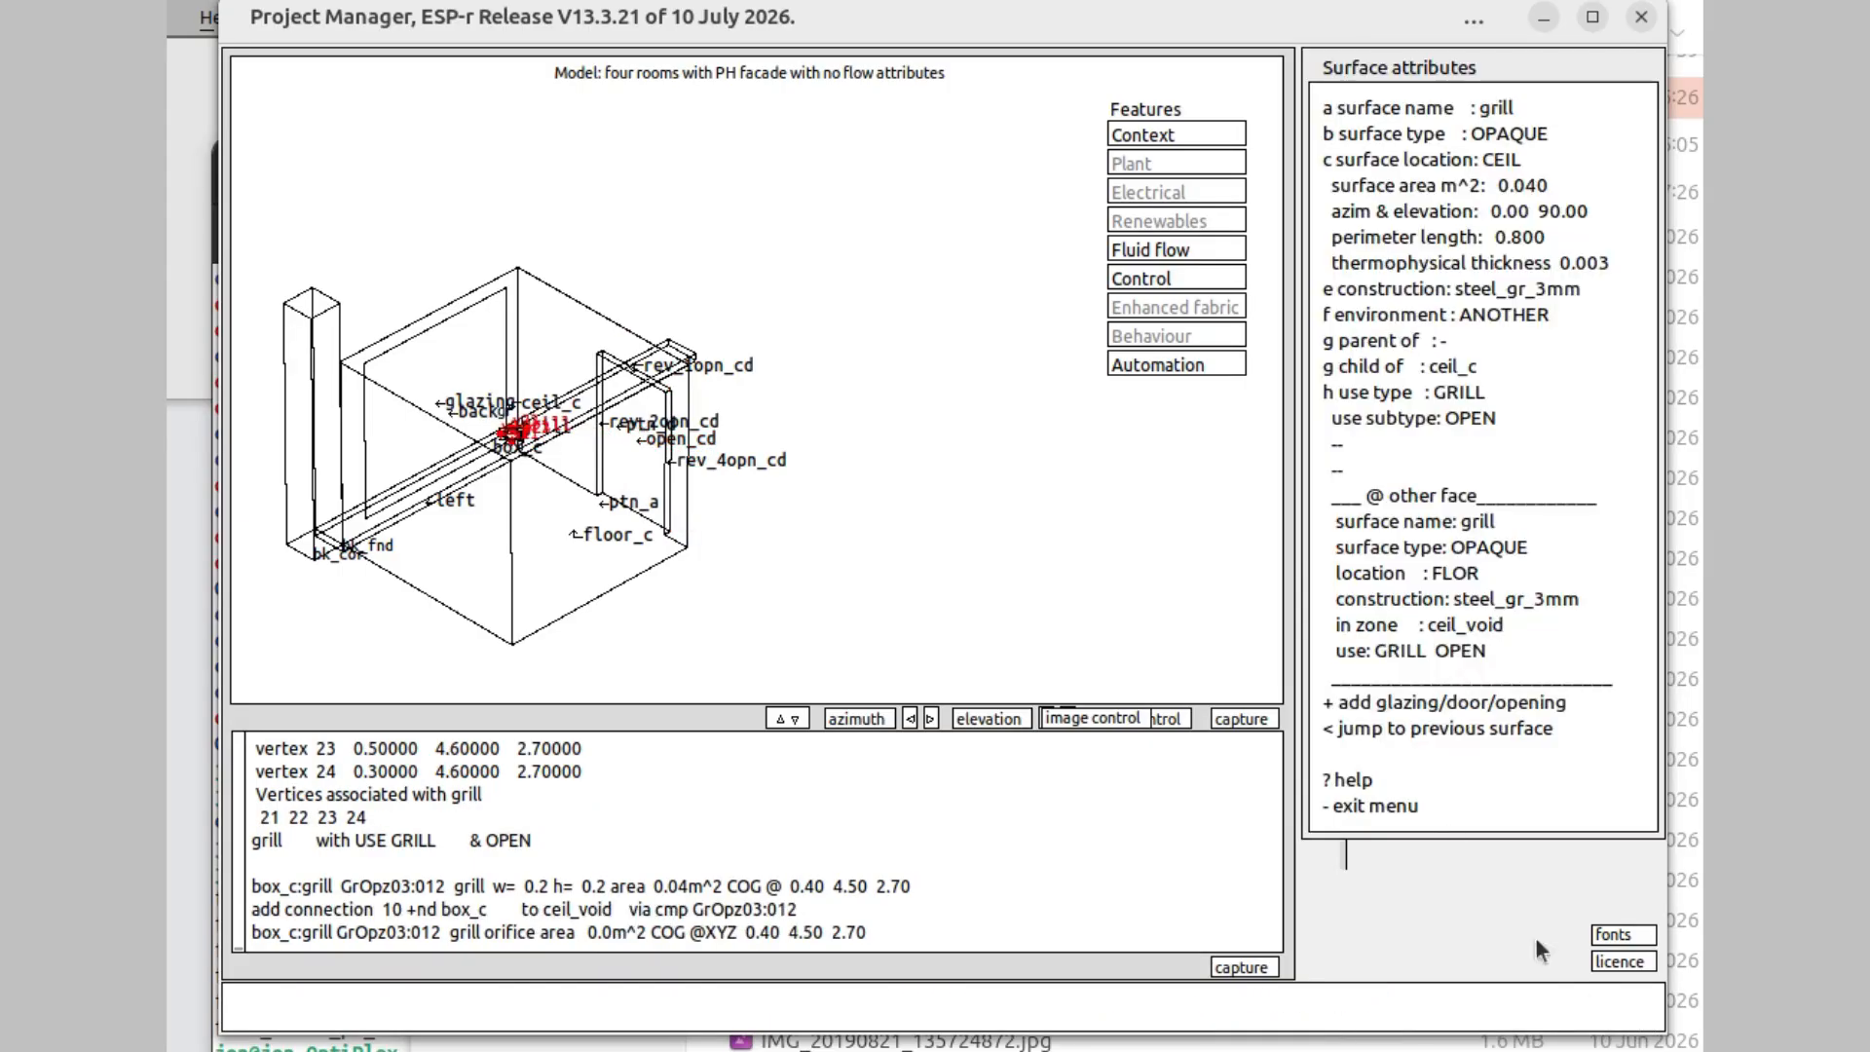
{"action": "left_click", "coordinate": [1413, 792]}
- Save box_c's zone geometry, overwriting ../zones/box_cph_na.geo
{"action": "left_click", "coordinate": [1282, 518]}
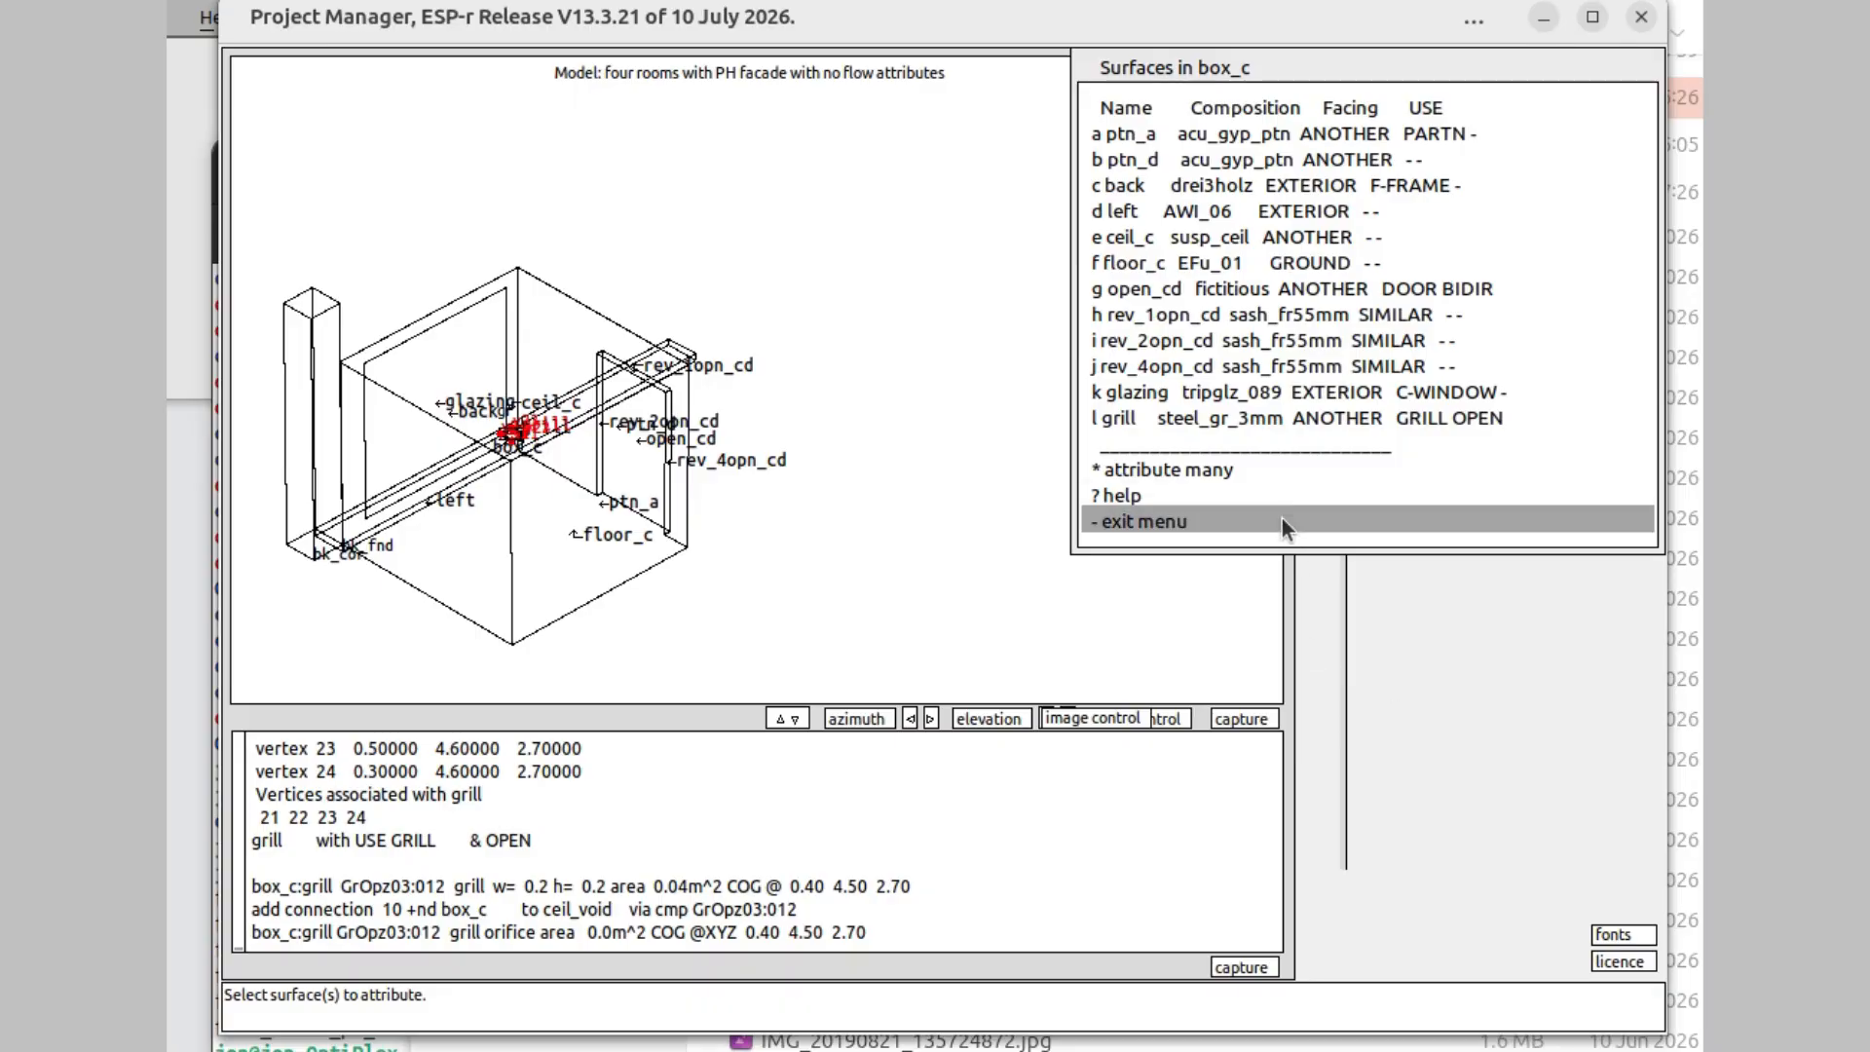
{"action": "left_click", "coordinate": [1420, 677]}
{"action": "left_click", "coordinate": [1595, 1017]}
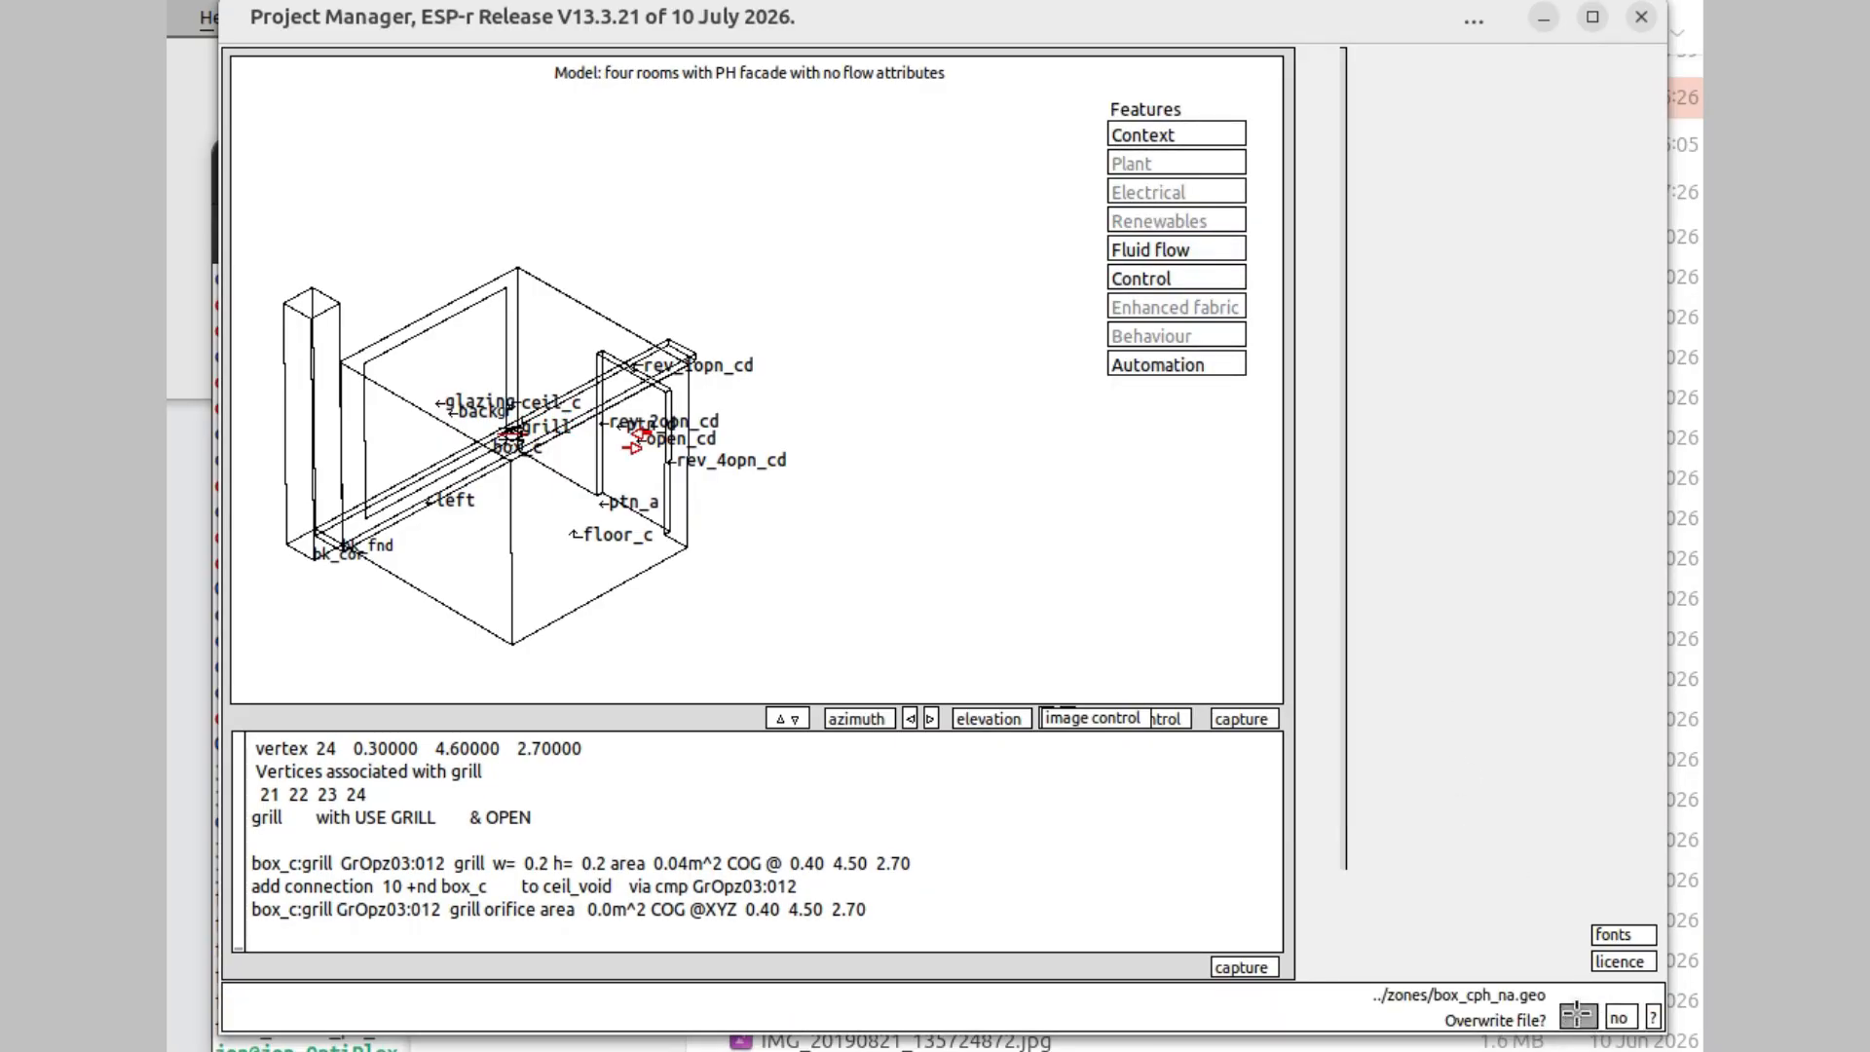
- Check box_d's surface list and the flow components shown on its open_cd and door_to_b surfaces
{"action": "left_click", "coordinate": [1429, 756]}
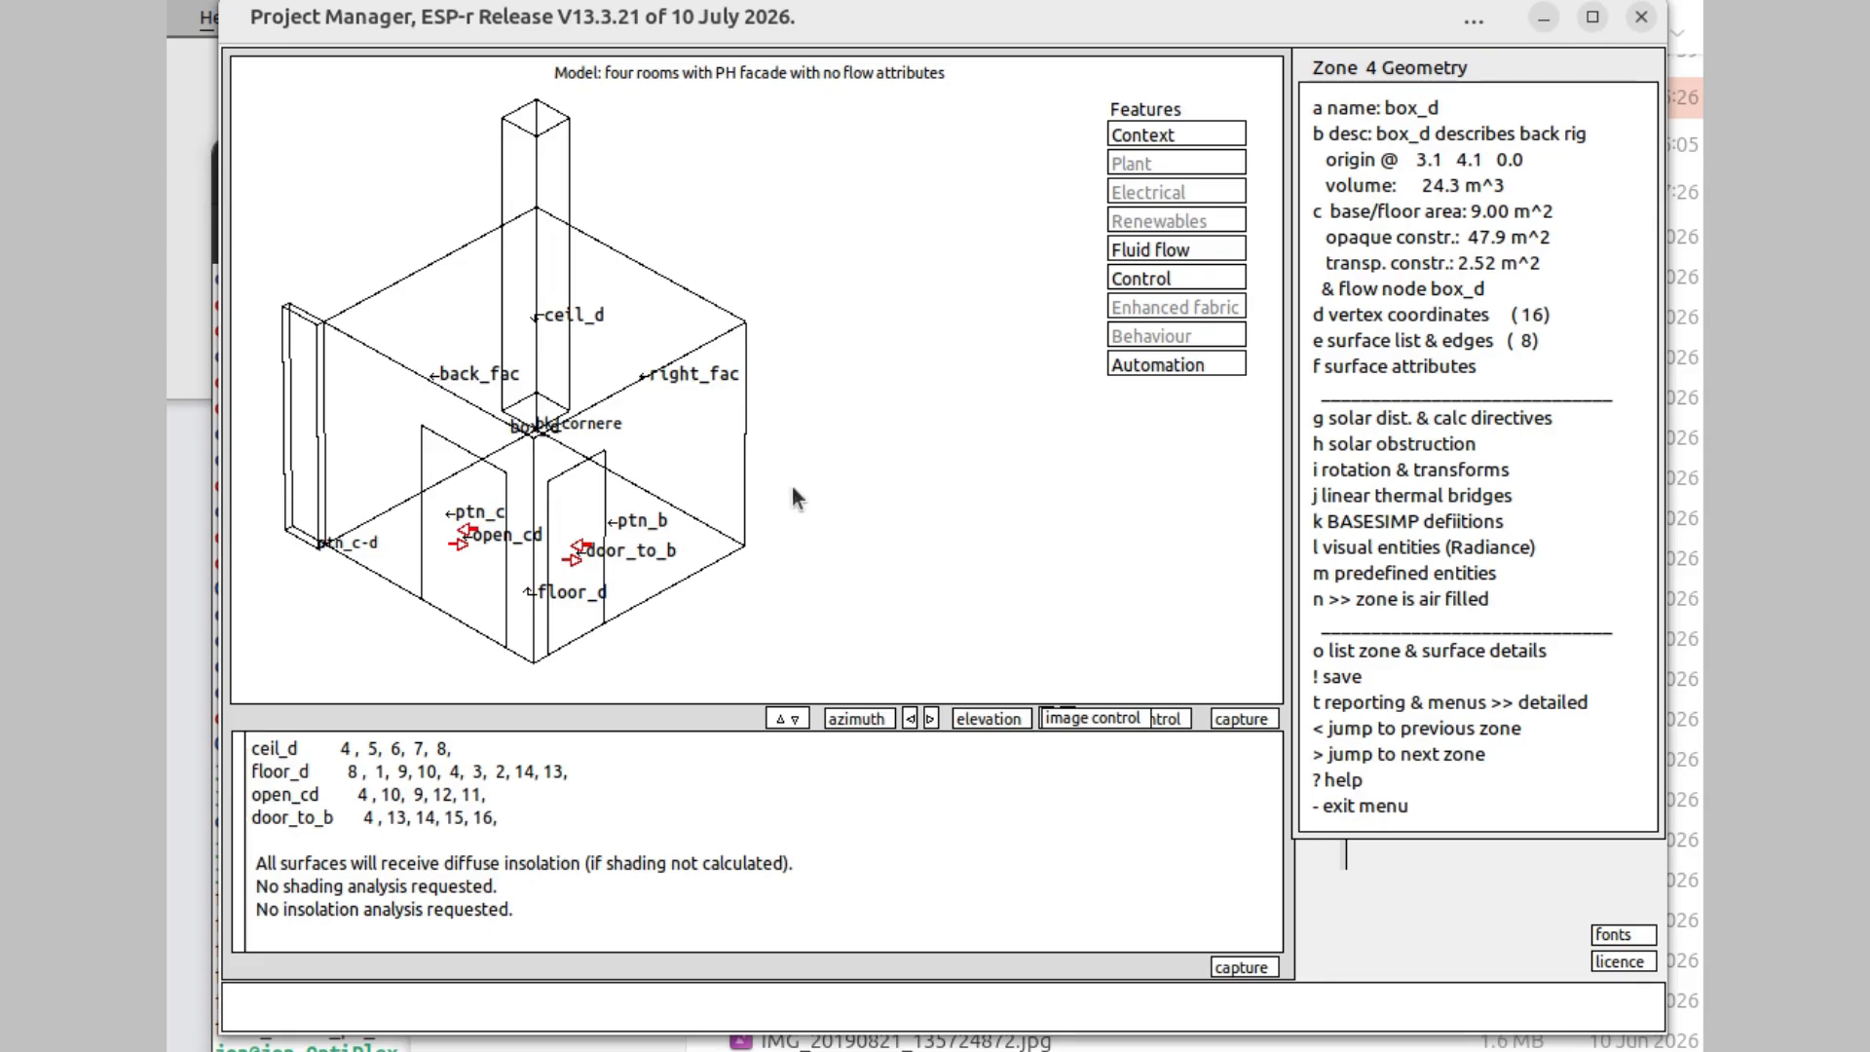
{"action": "left_click", "coordinate": [1437, 358]}
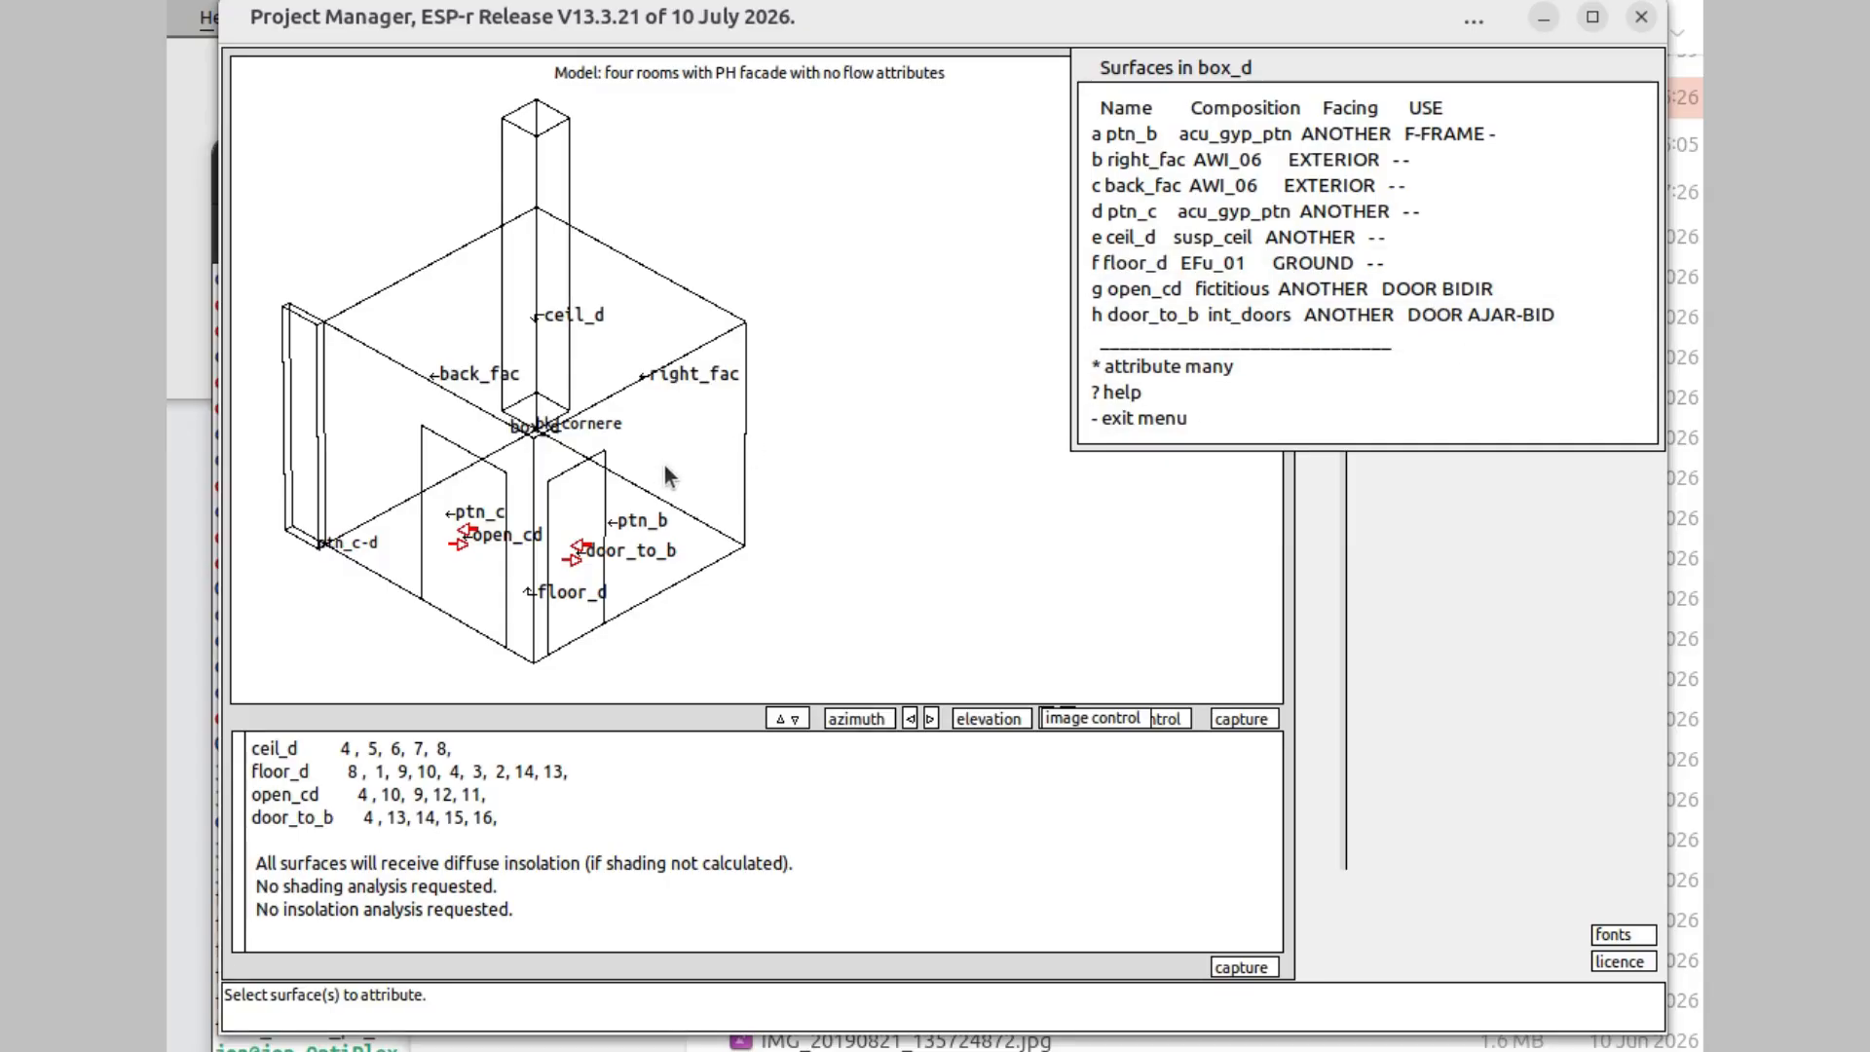
{"action": "left_click", "coordinate": [1212, 418]}
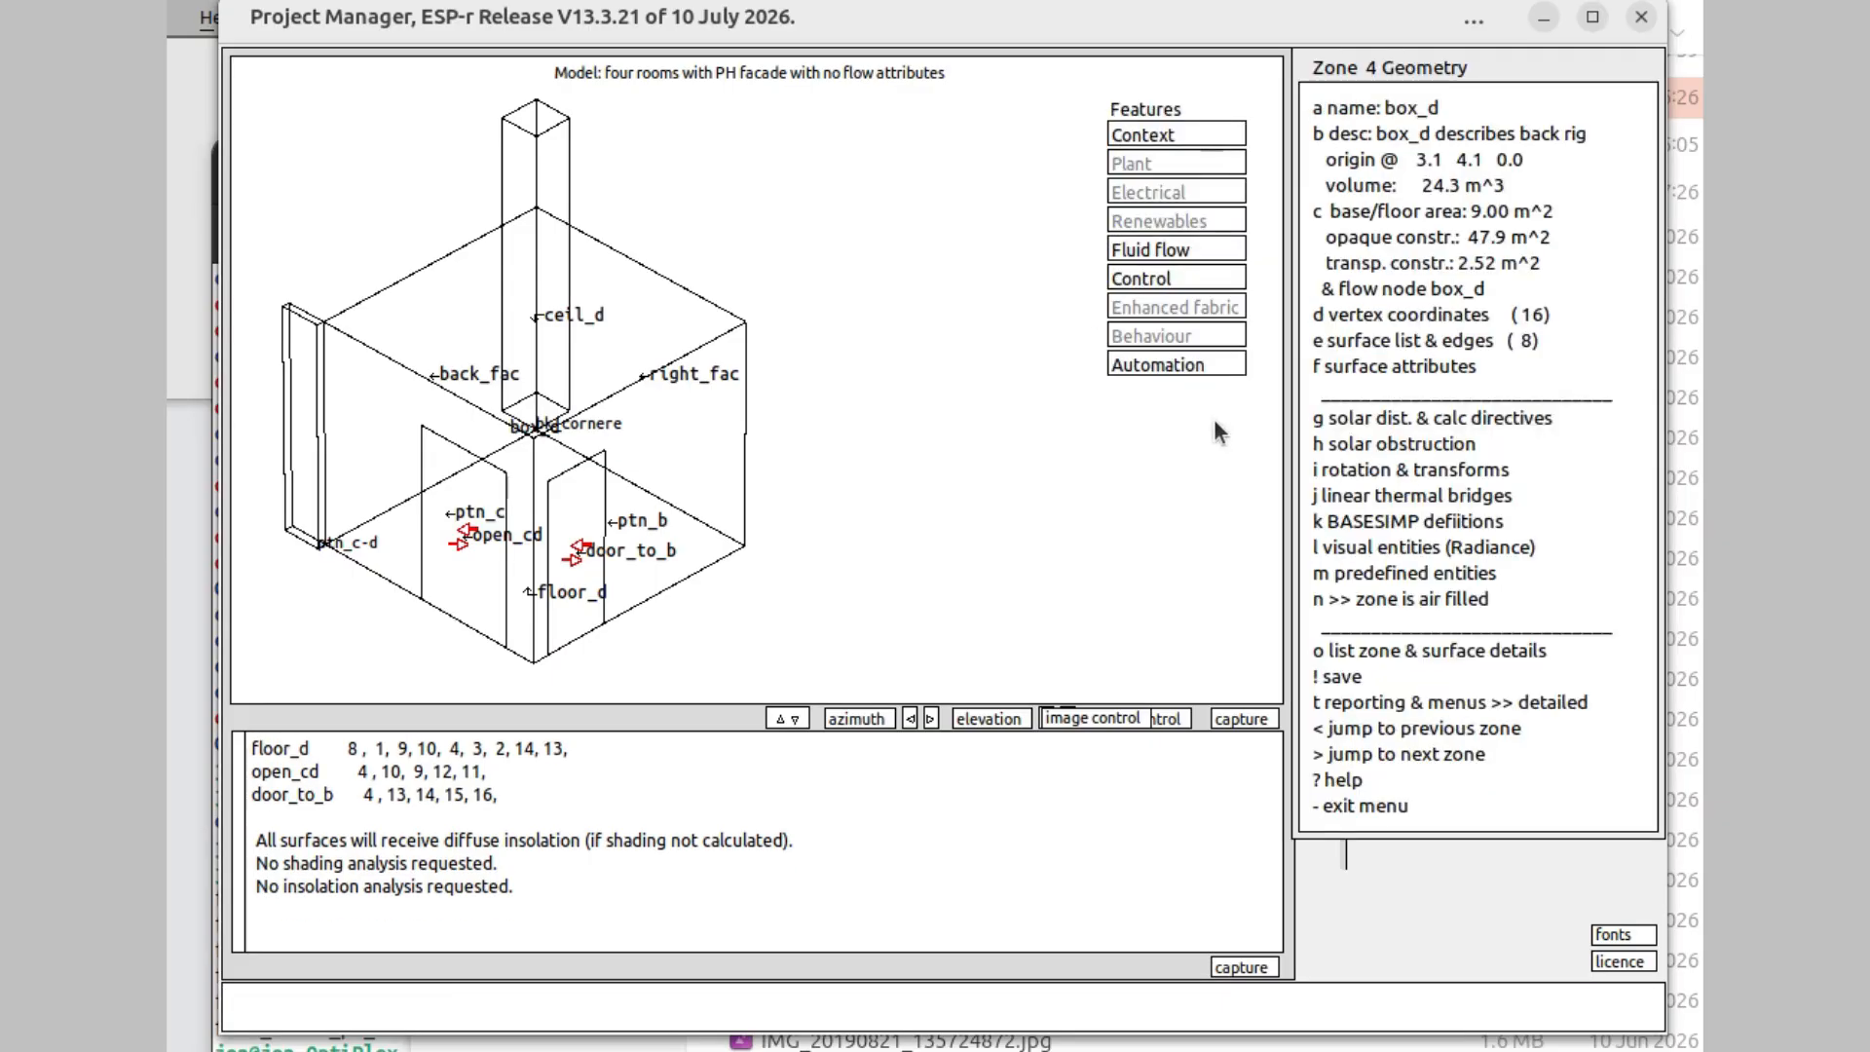
- Leave the zone geometry and building composition, and open the model's network flow definitions
{"action": "left_click", "coordinate": [1404, 807]}
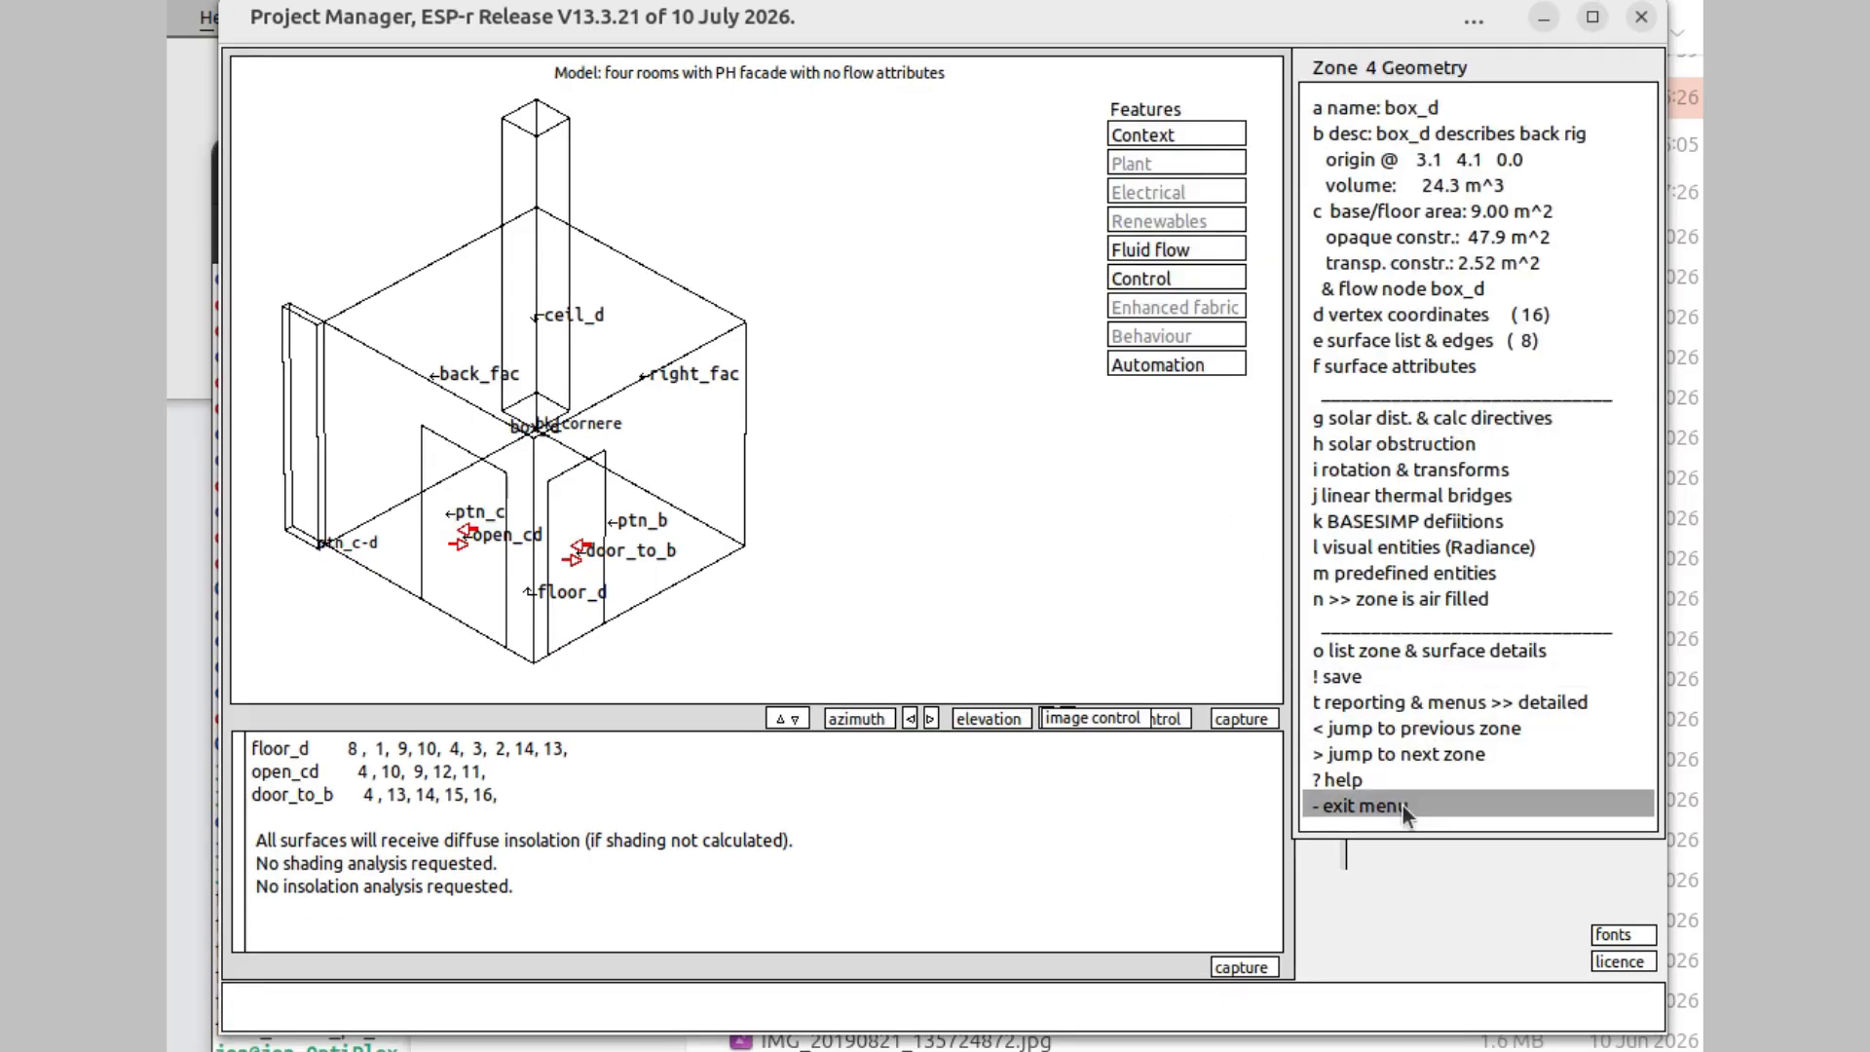
{"action": "left_click", "coordinate": [1407, 313]}
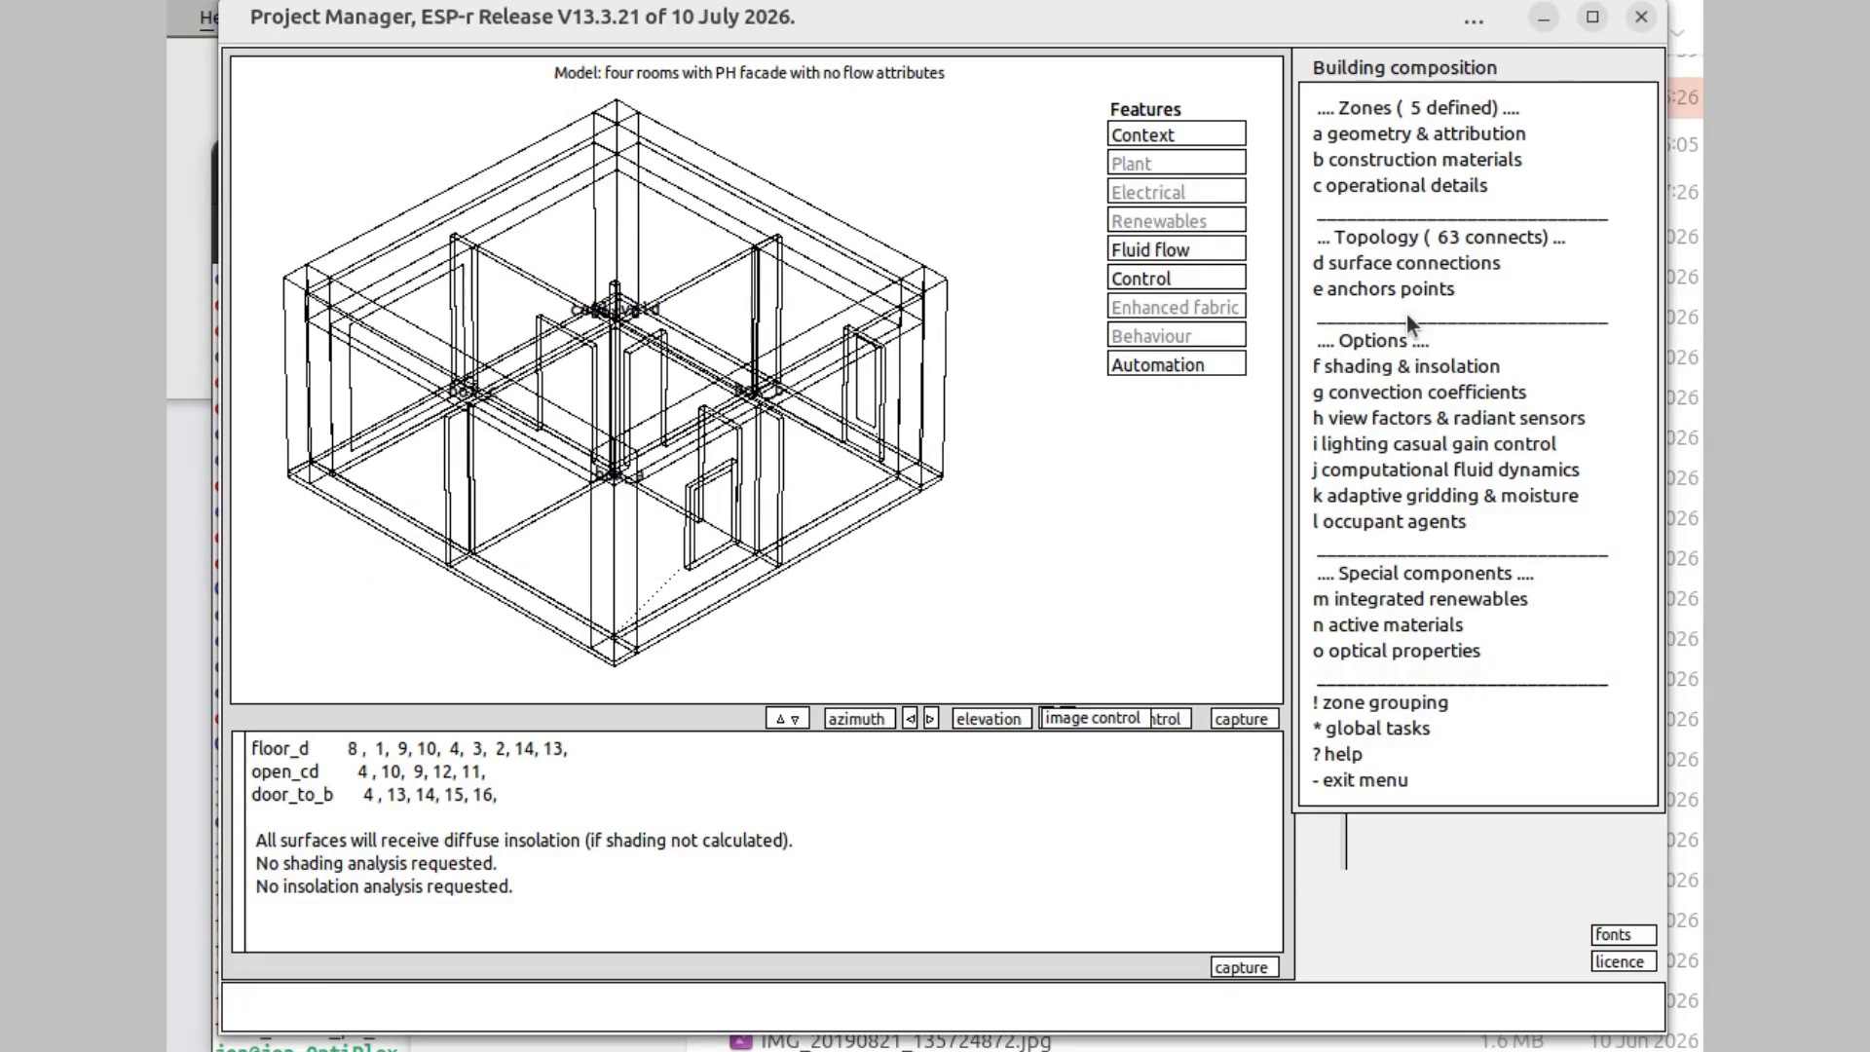
{"action": "left_click", "coordinate": [1394, 779]}
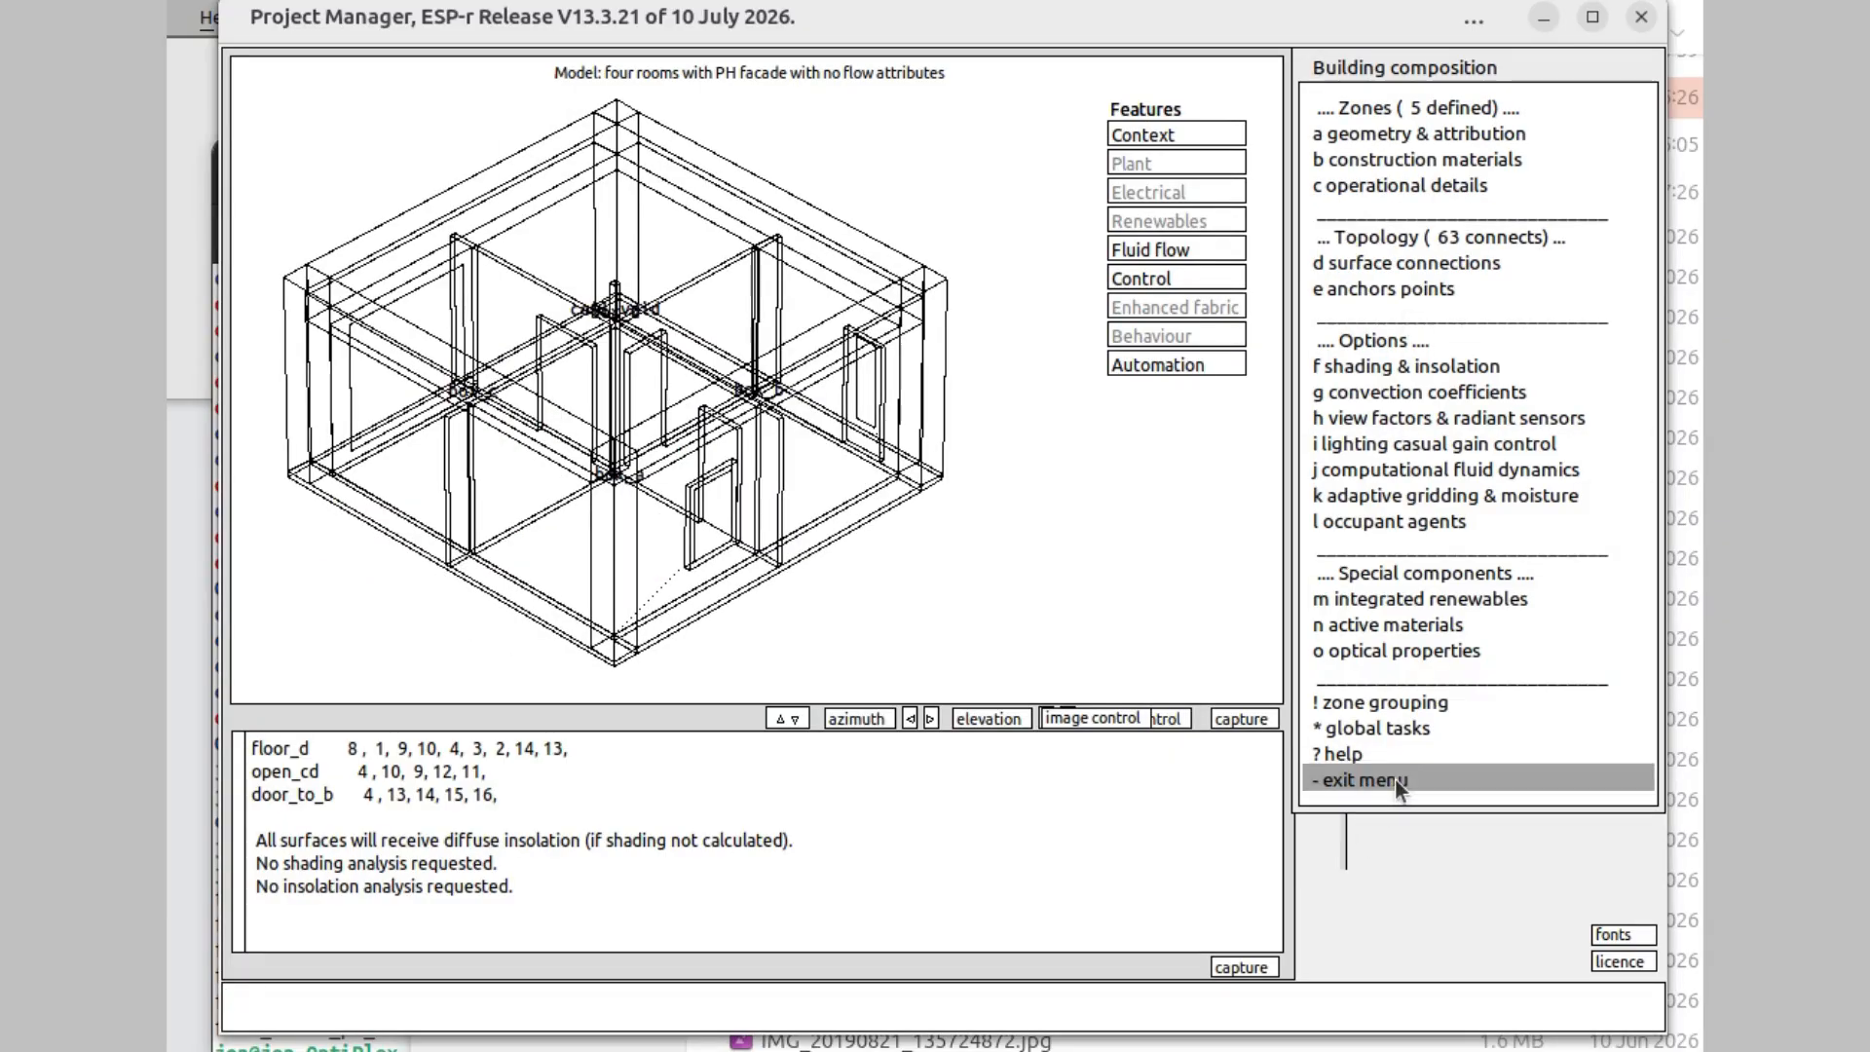
{"action": "left_click", "coordinate": [1421, 315]}
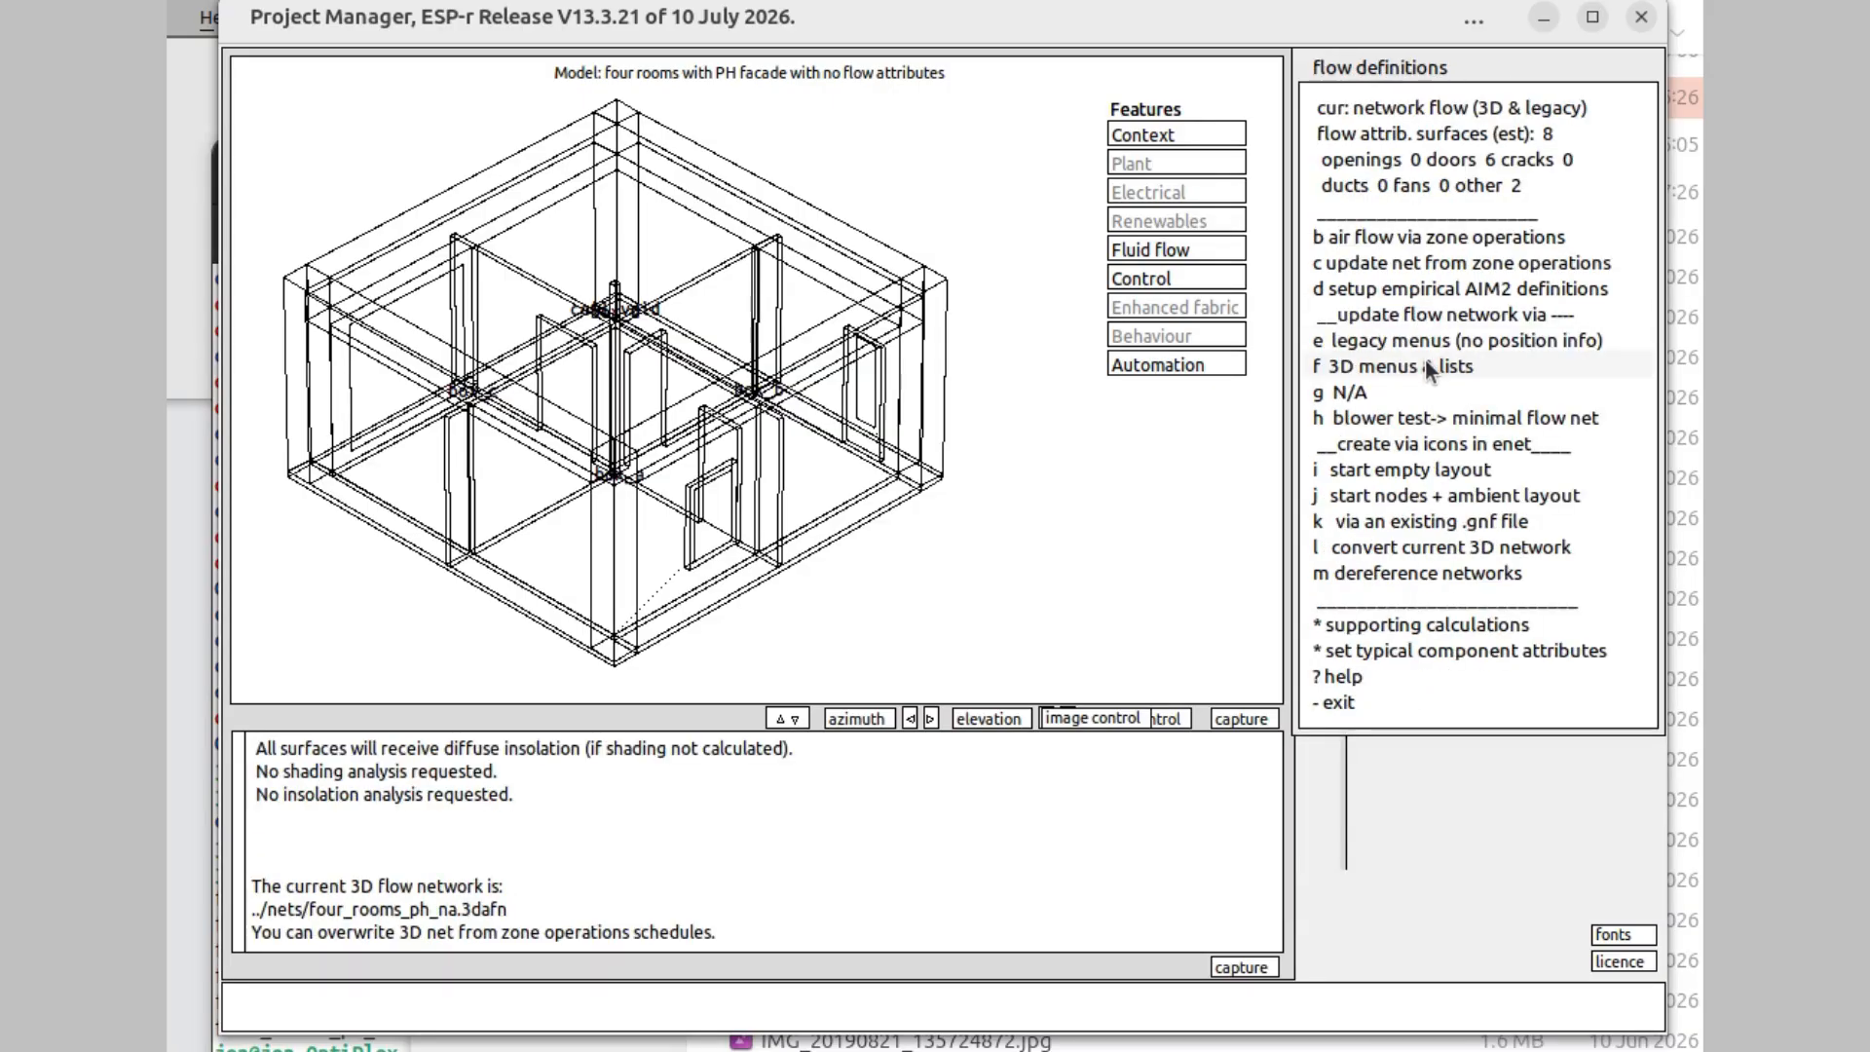
- Open the 3D flow network ../nets/four_rooms_ph_na.3dafn, labelled with full node and component names, and request its summary
{"action": "left_click", "coordinate": [1424, 365]}
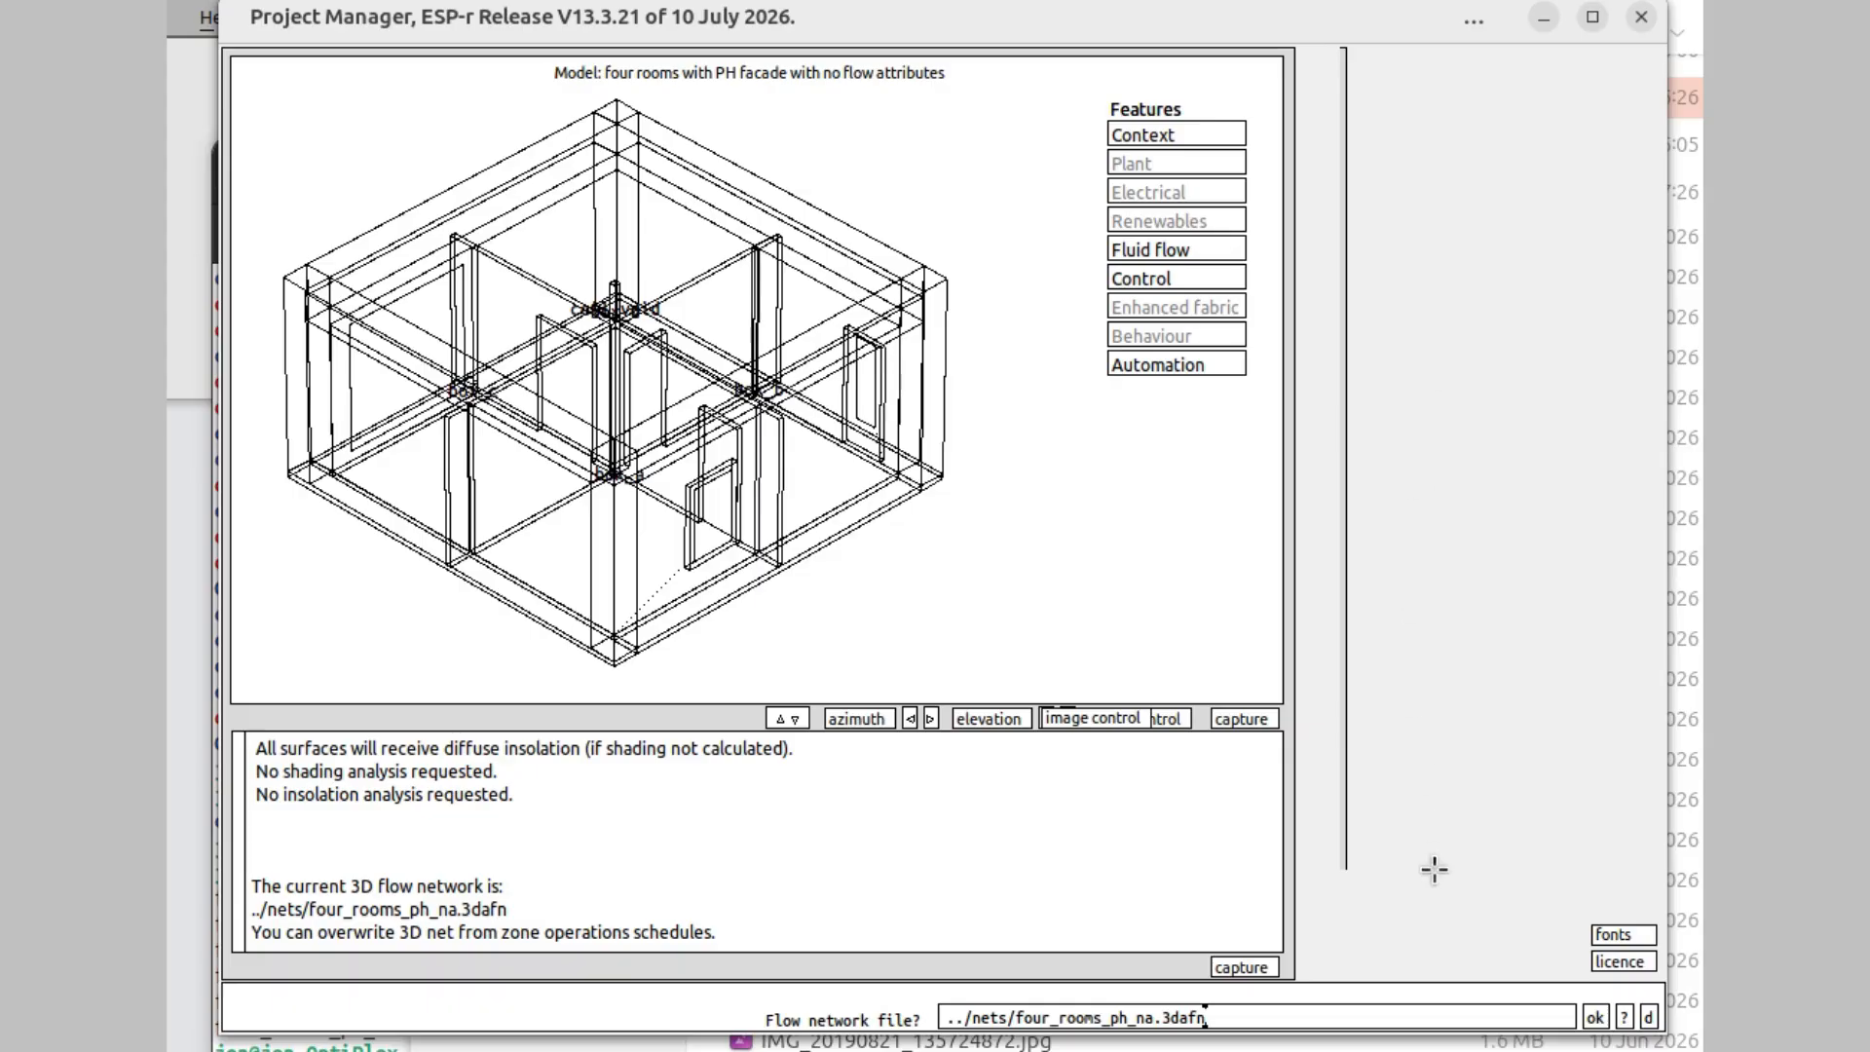
{"action": "left_click", "coordinate": [1595, 1018]}
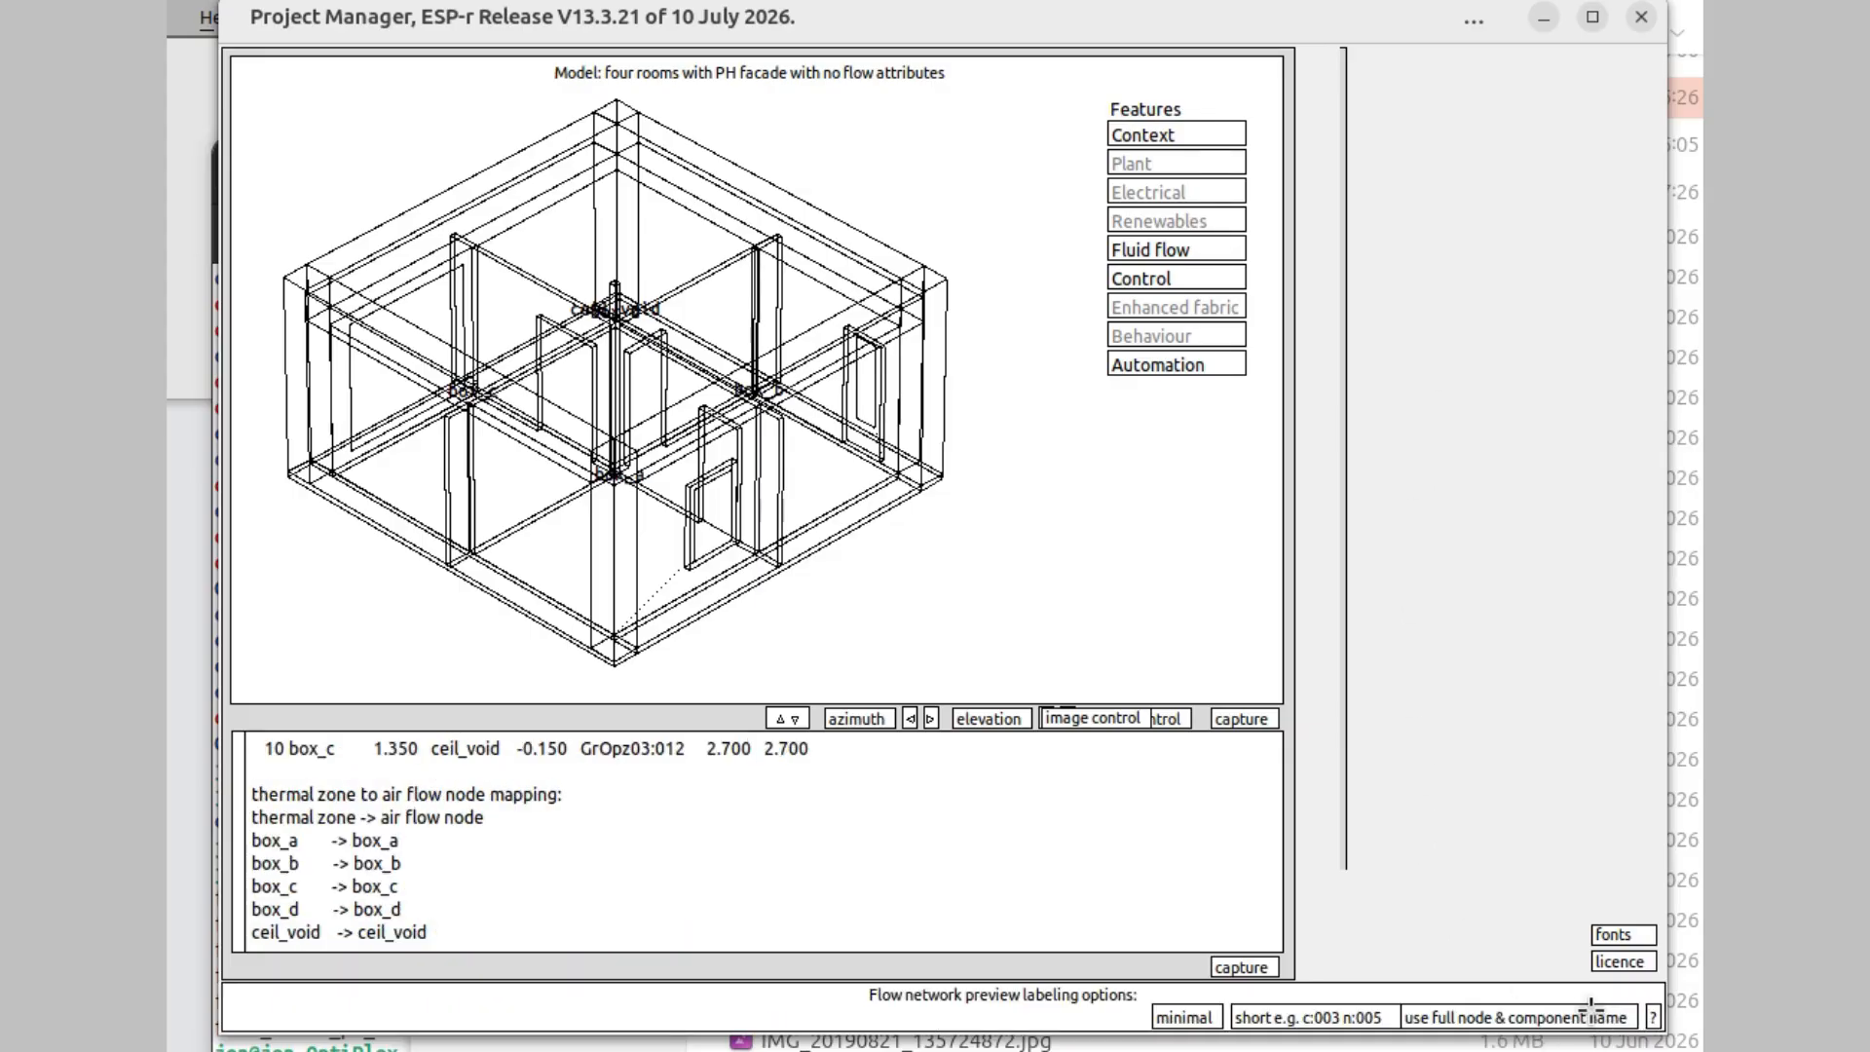
{"action": "left_click", "coordinate": [1562, 1008]}
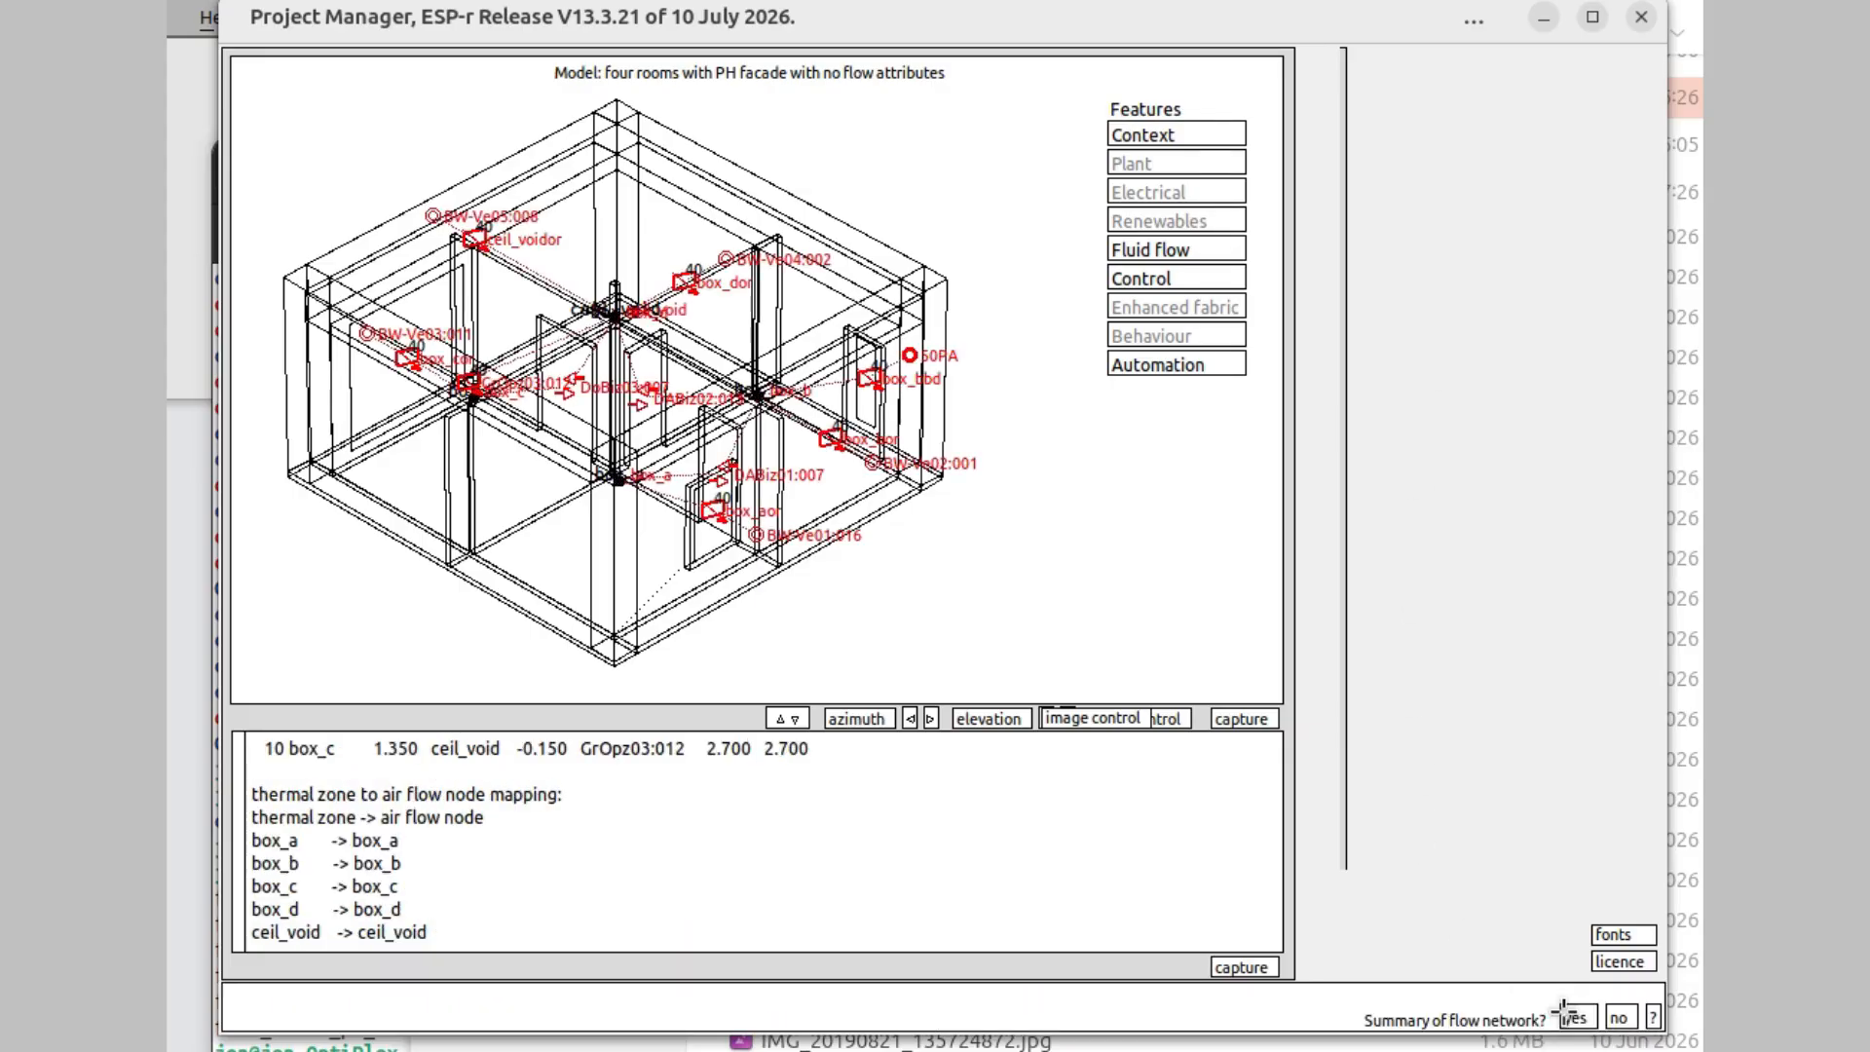
{"action": "left_click", "coordinate": [1570, 1015]}
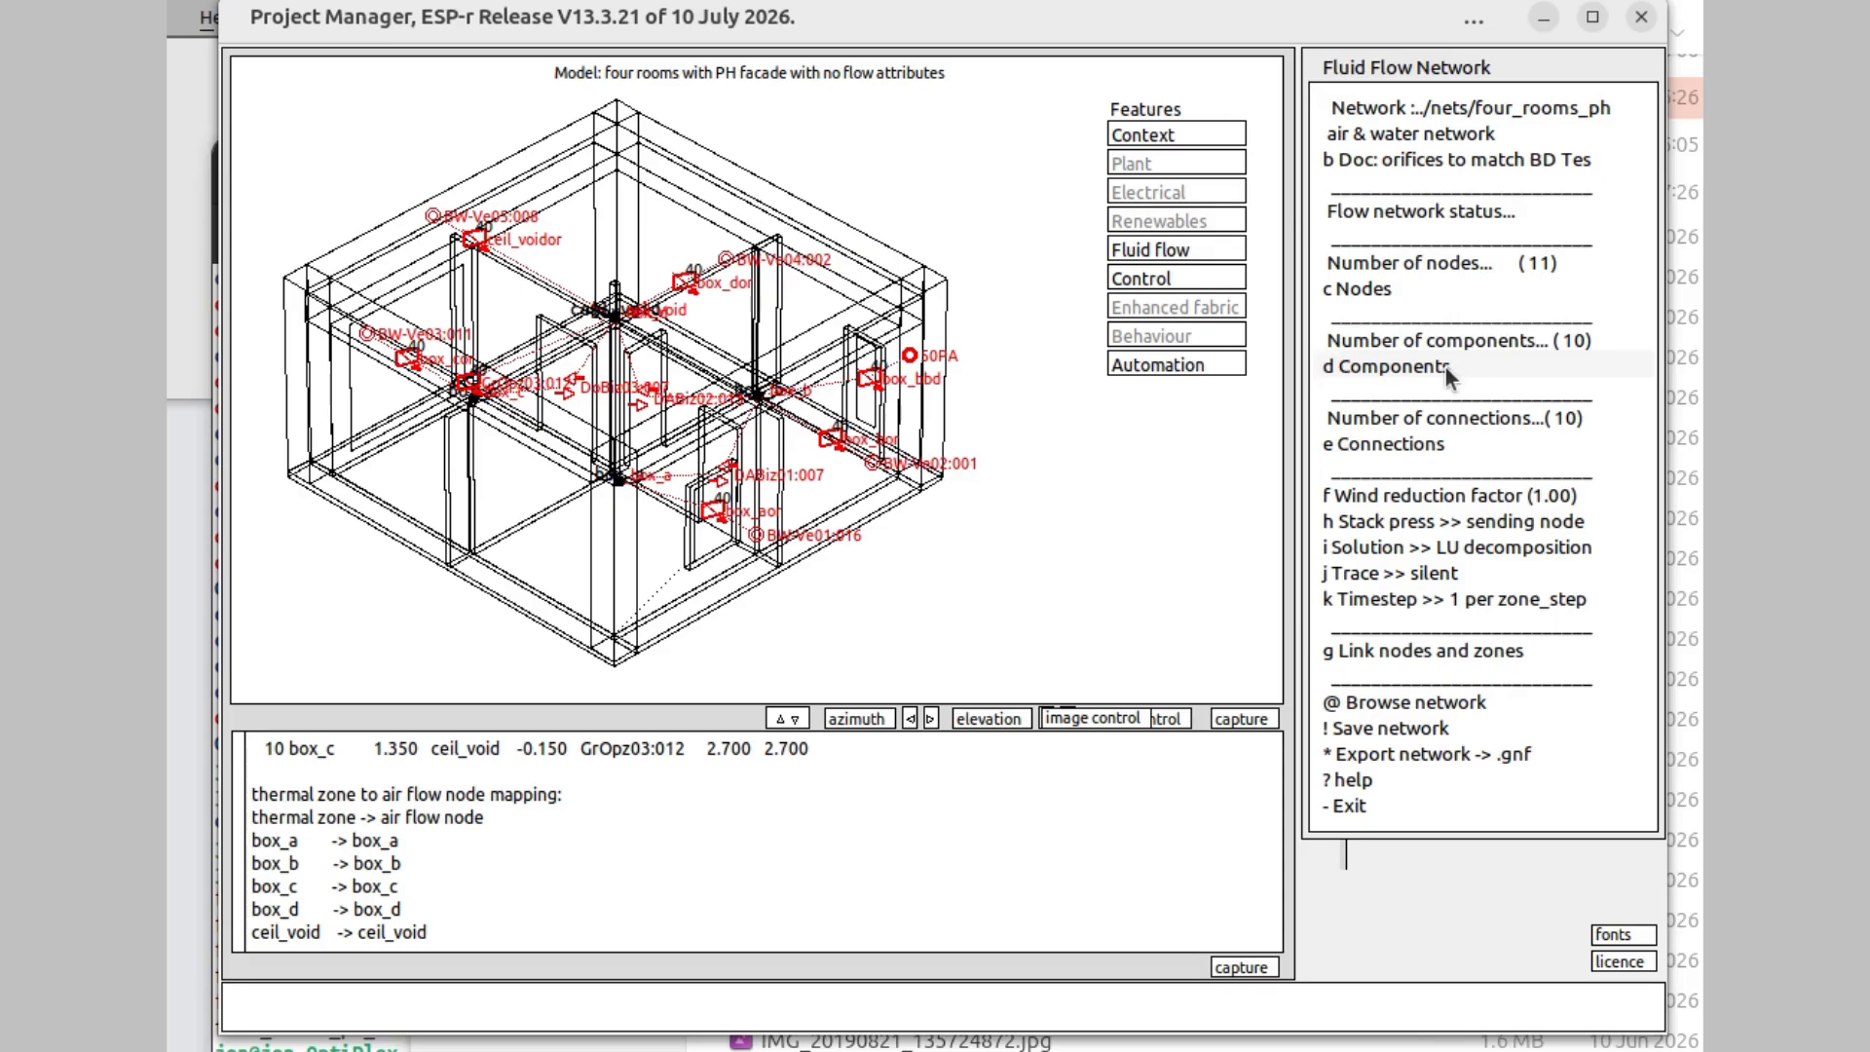
- Review the network's component list and its list of connections between nodes
{"action": "left_click", "coordinate": [1412, 357]}
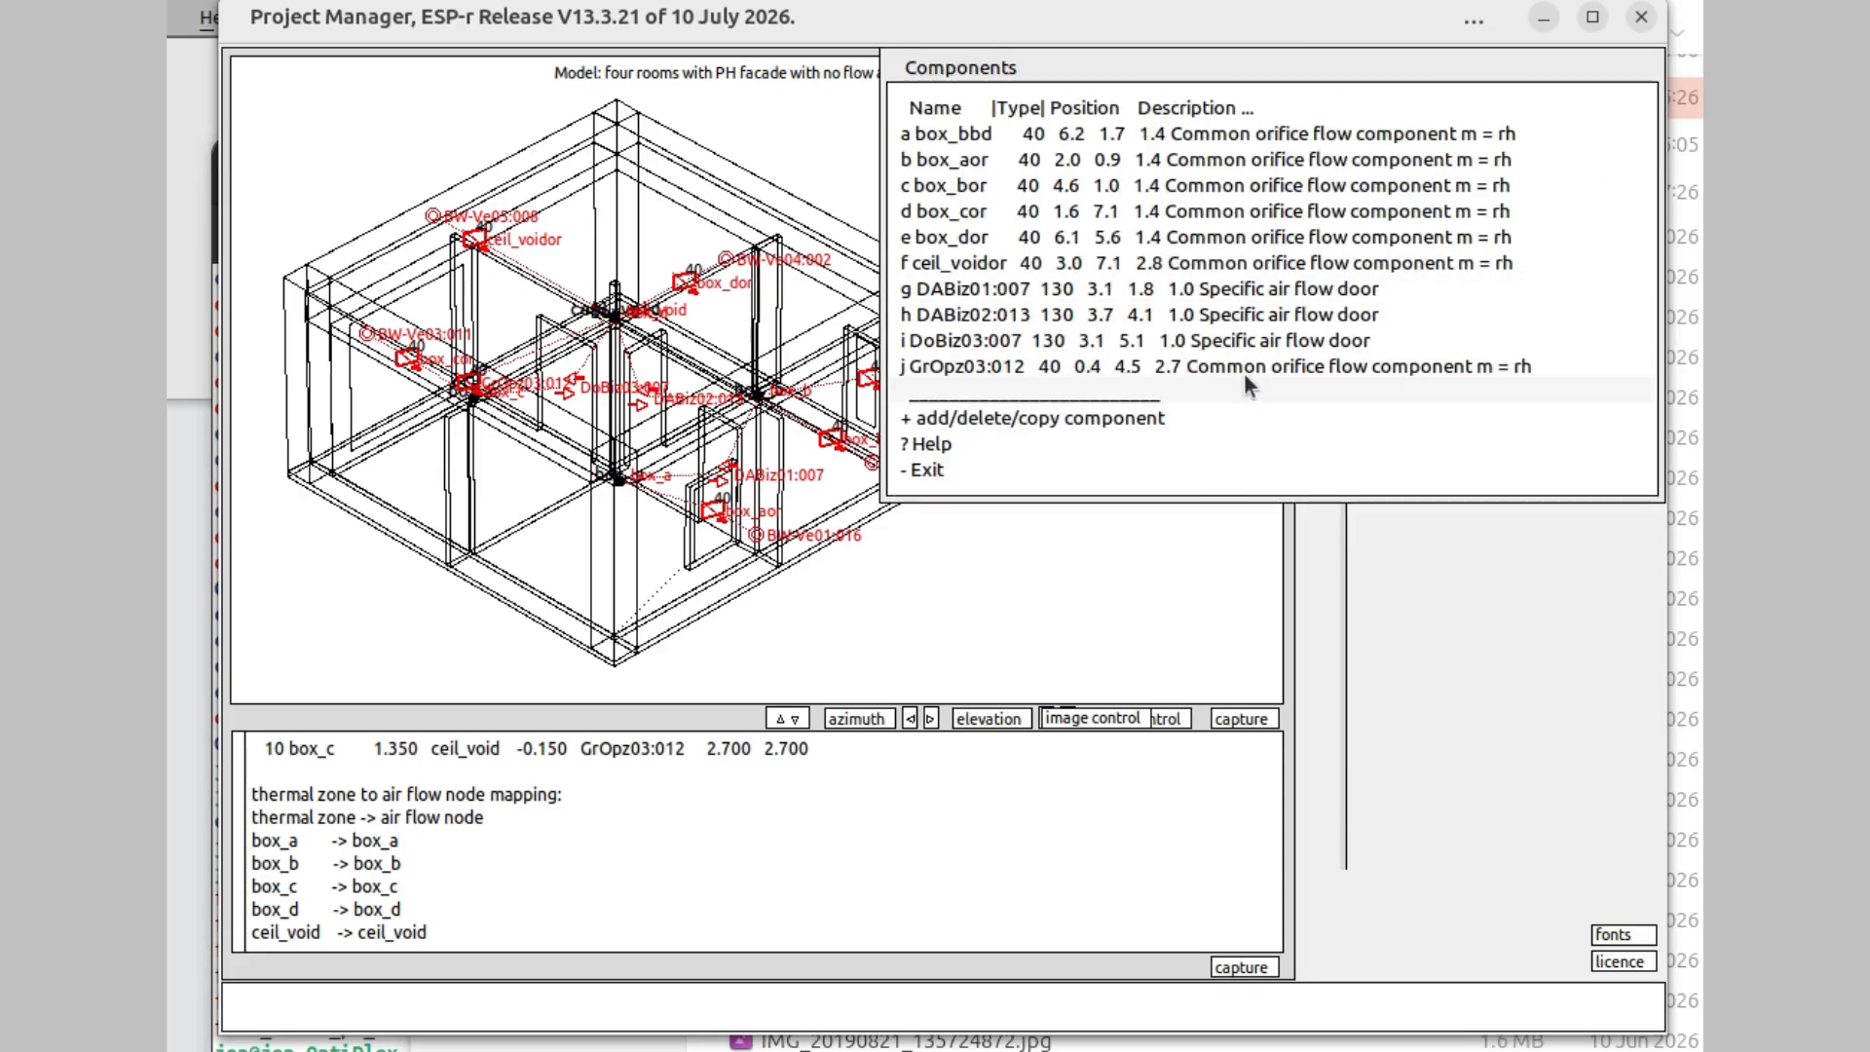
{"action": "left_click", "coordinate": [1198, 465]}
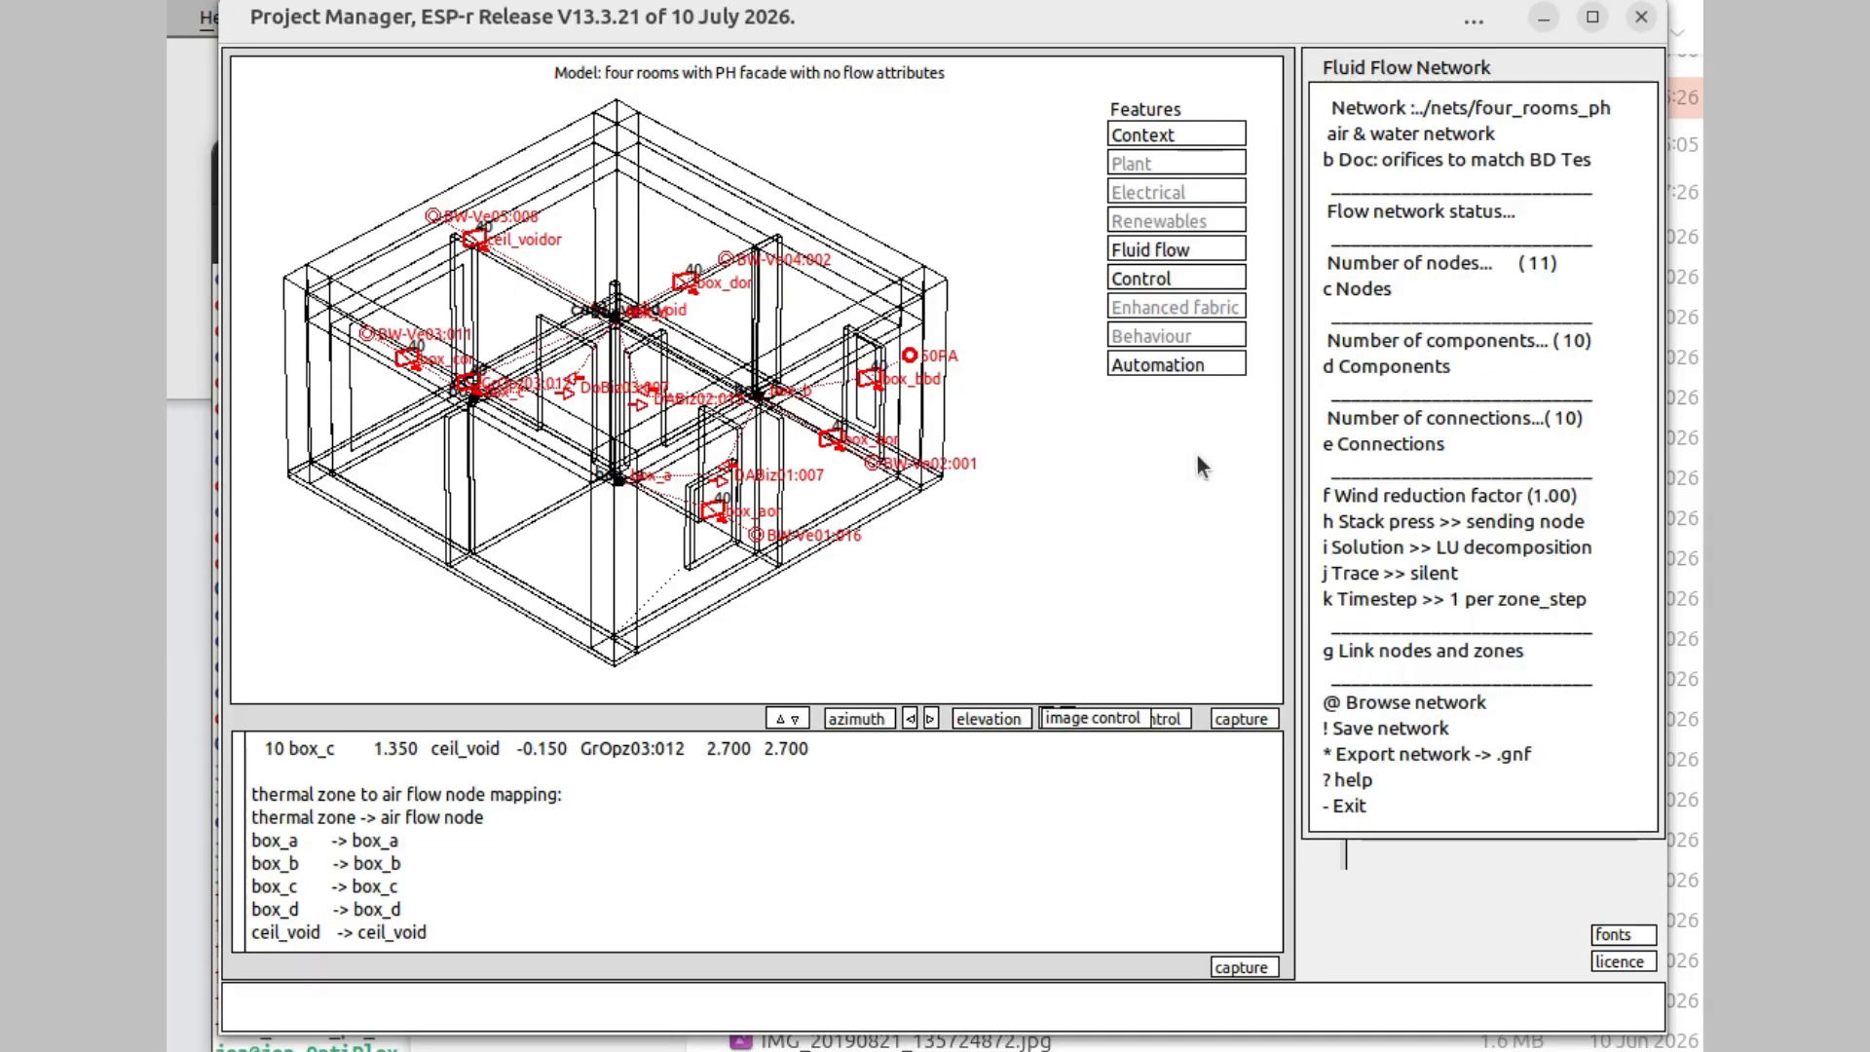
{"action": "left_click", "coordinate": [1410, 431]}
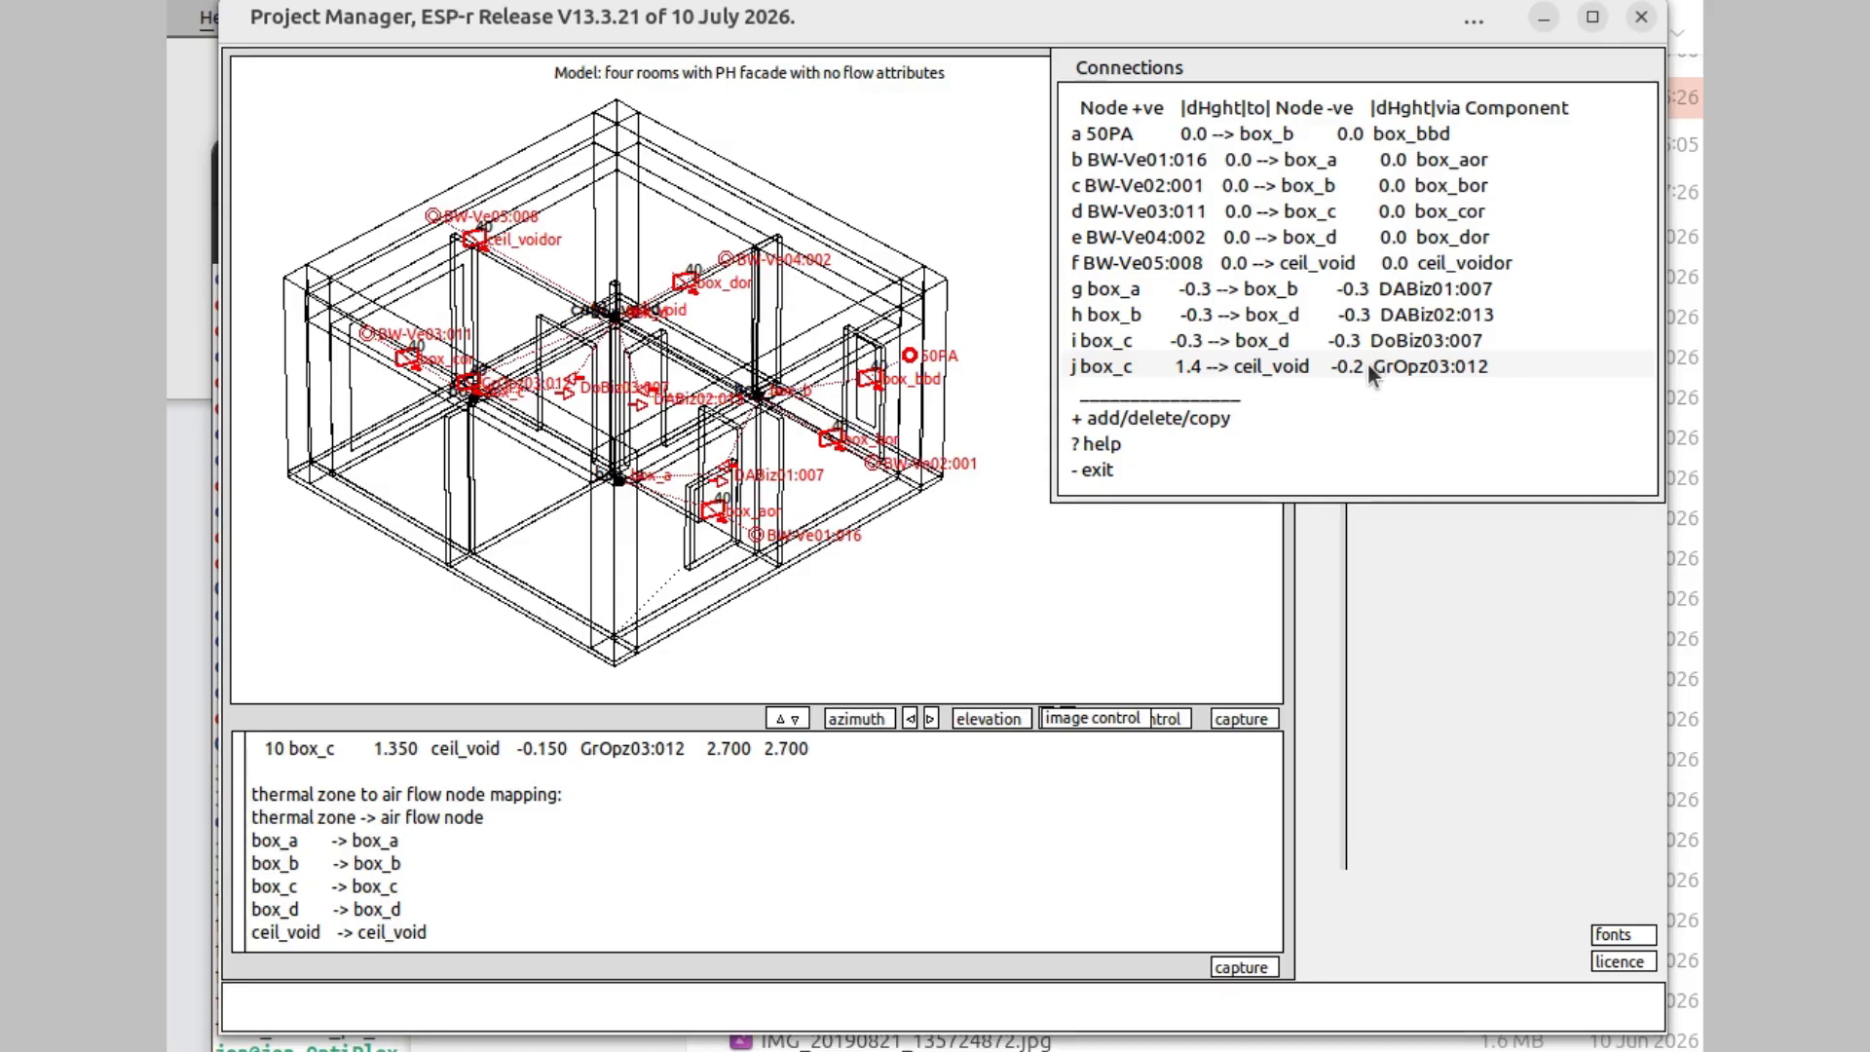
{"action": "left_click", "coordinate": [1223, 467]}
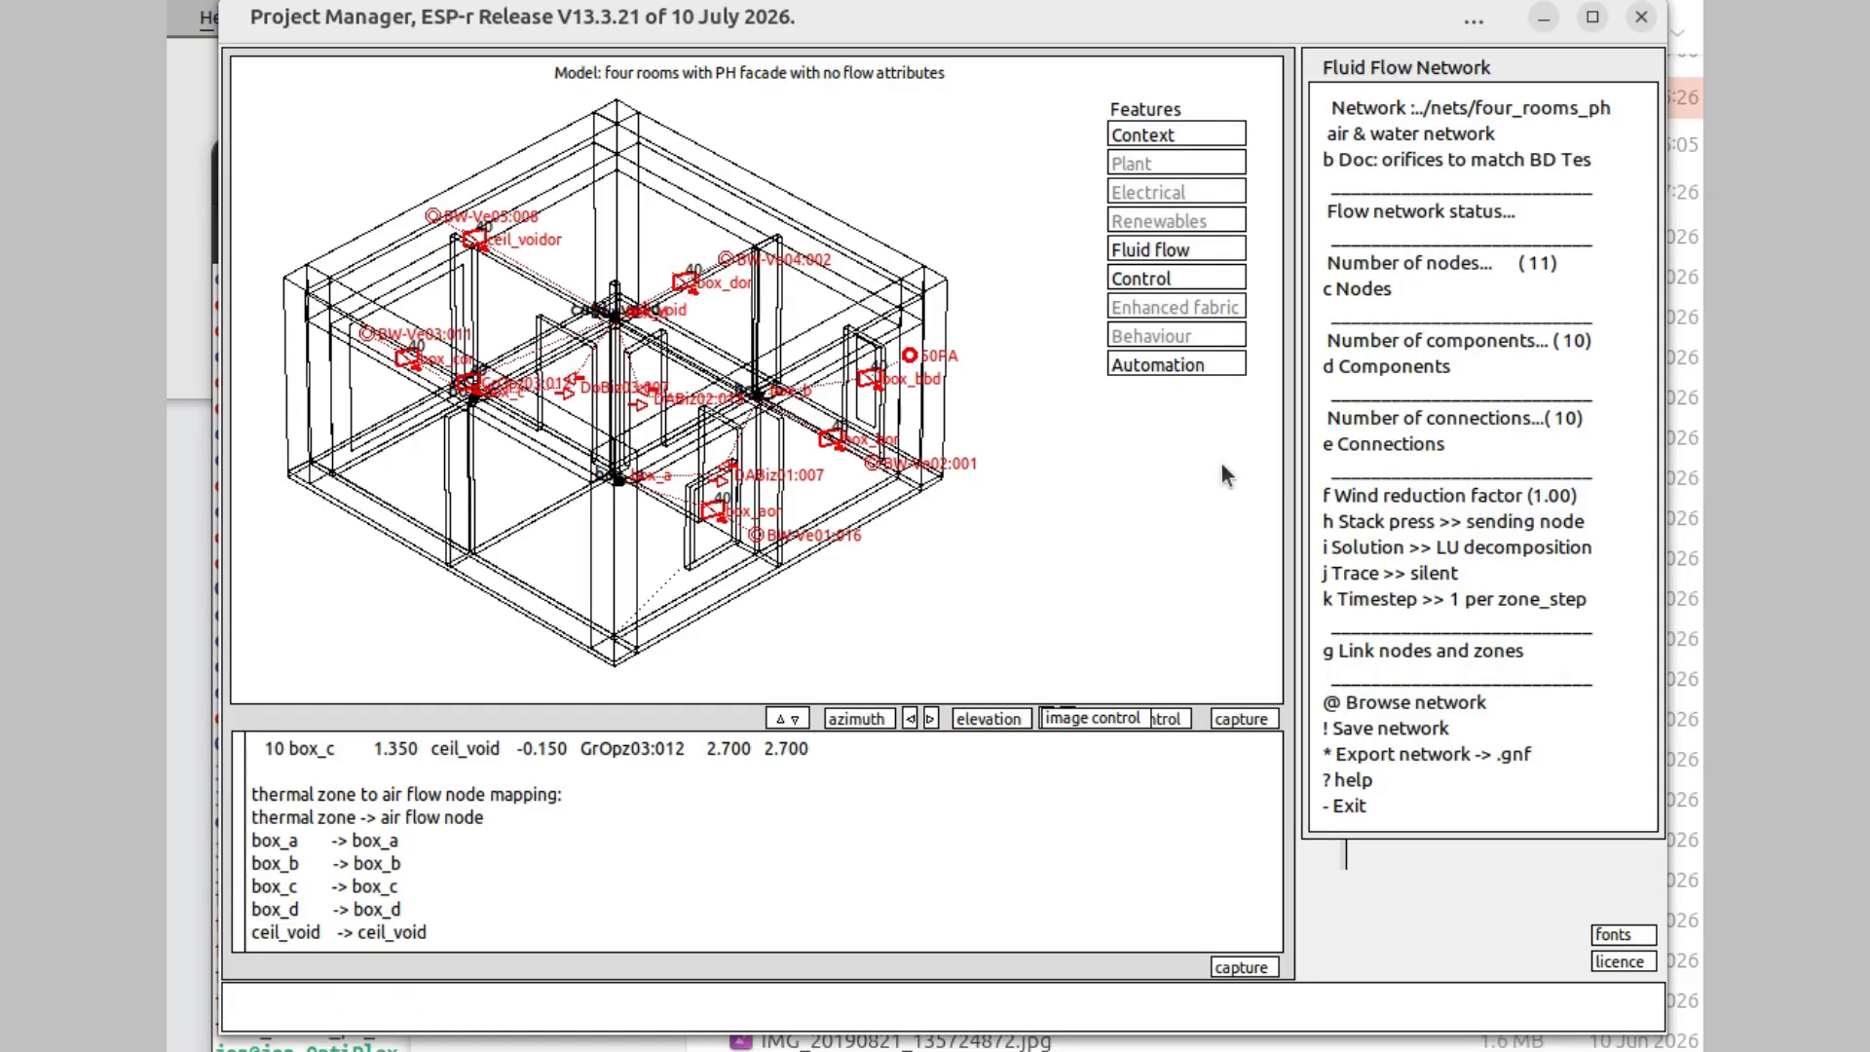
- Accept the existing links between flow nodes and zones for box_a, box_b, box_c, box_d and ceil_void
{"action": "left_click", "coordinate": [1422, 651]}
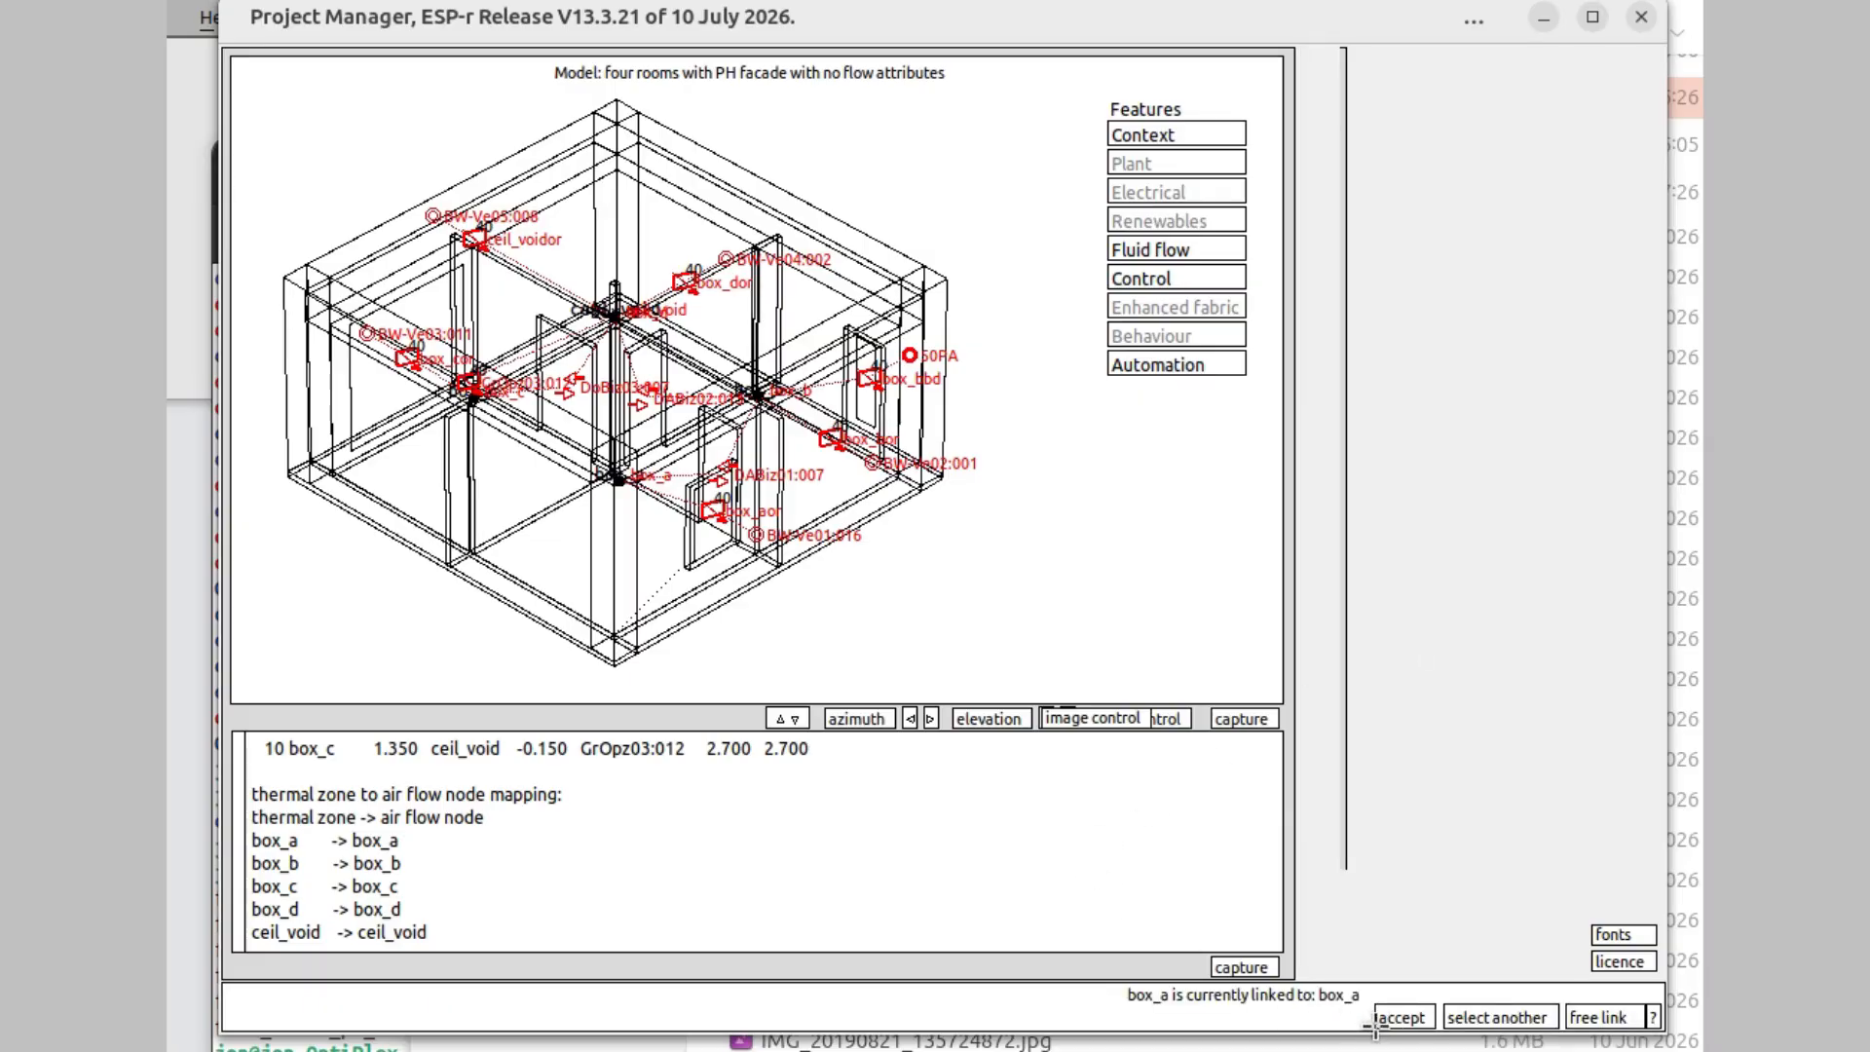
{"action": "left_click", "coordinate": [1402, 1017]}
{"action": "left_click", "coordinate": [1401, 1017]}
{"action": "left_click", "coordinate": [1401, 1016]}
{"action": "left_click", "coordinate": [1401, 1017]}
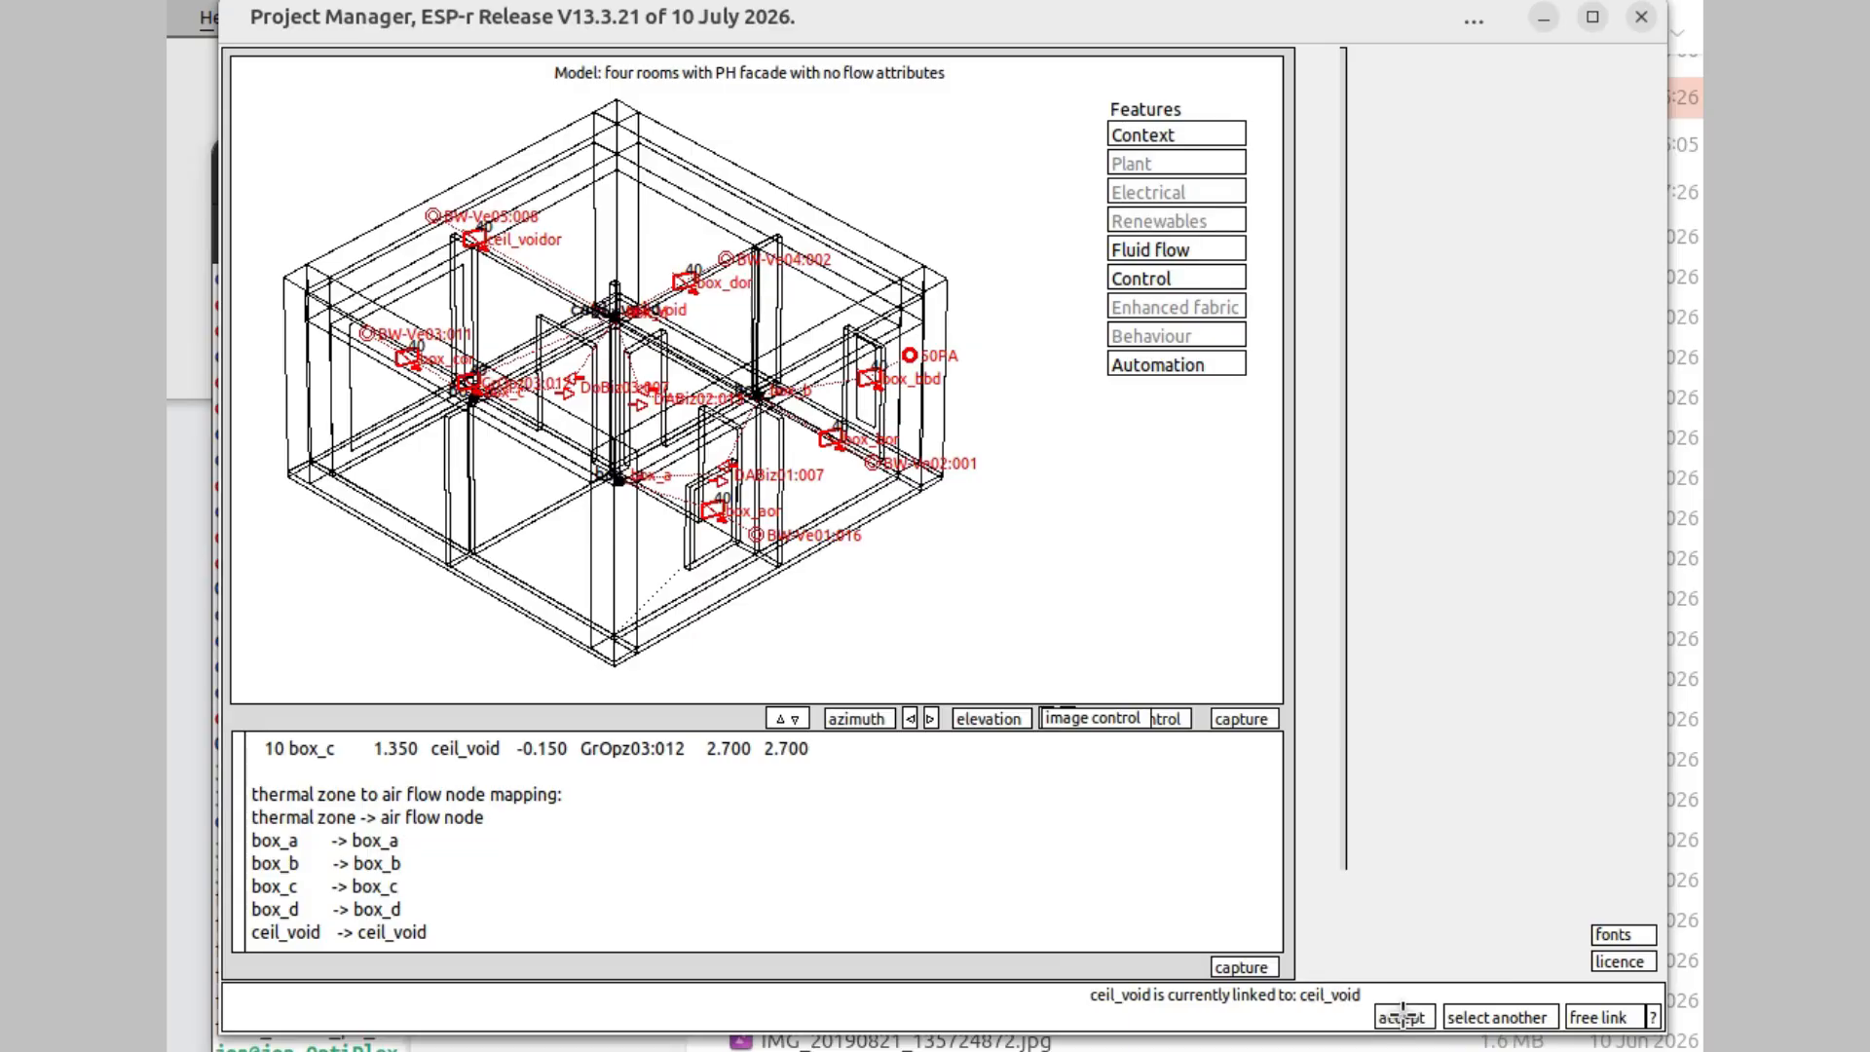
{"action": "left_click", "coordinate": [1402, 1017]}
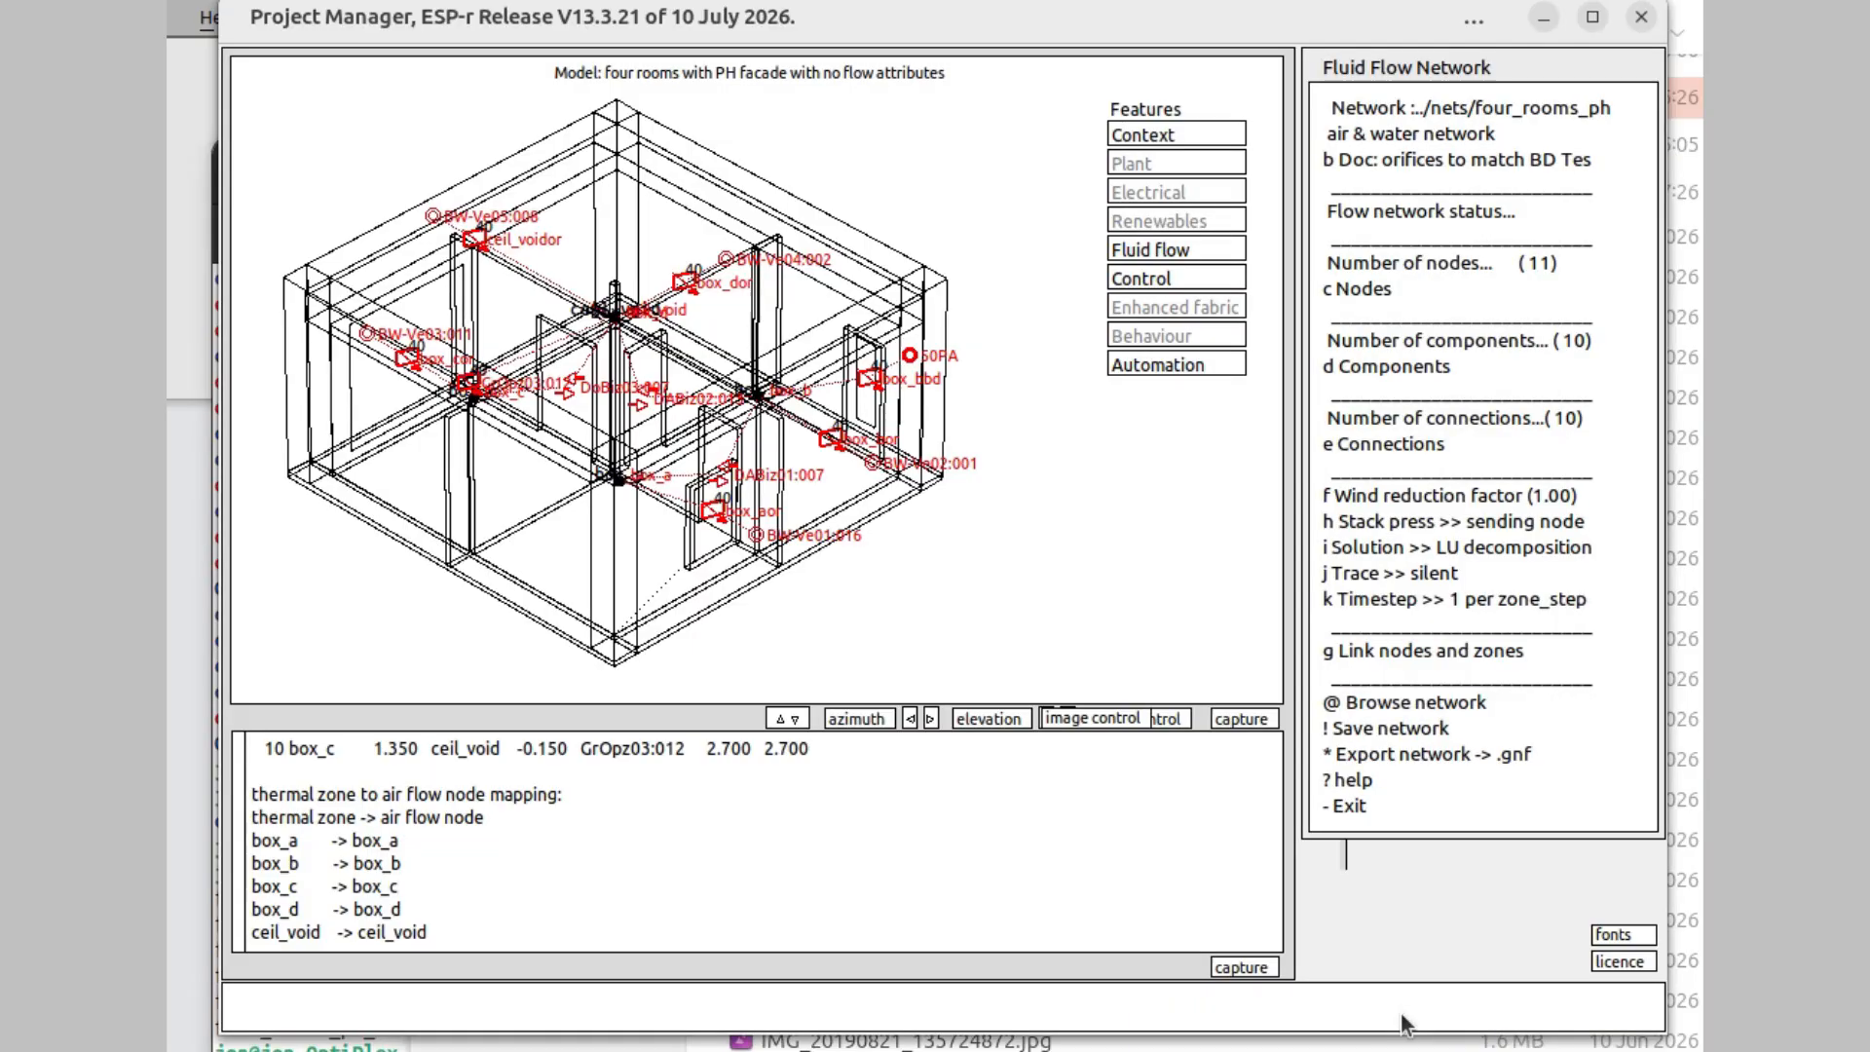
- Save the flow network to ../nets/four_rooms_ph_na.3dafn, then leave the network definitions and the model menu
{"action": "left_click", "coordinate": [1402, 716]}
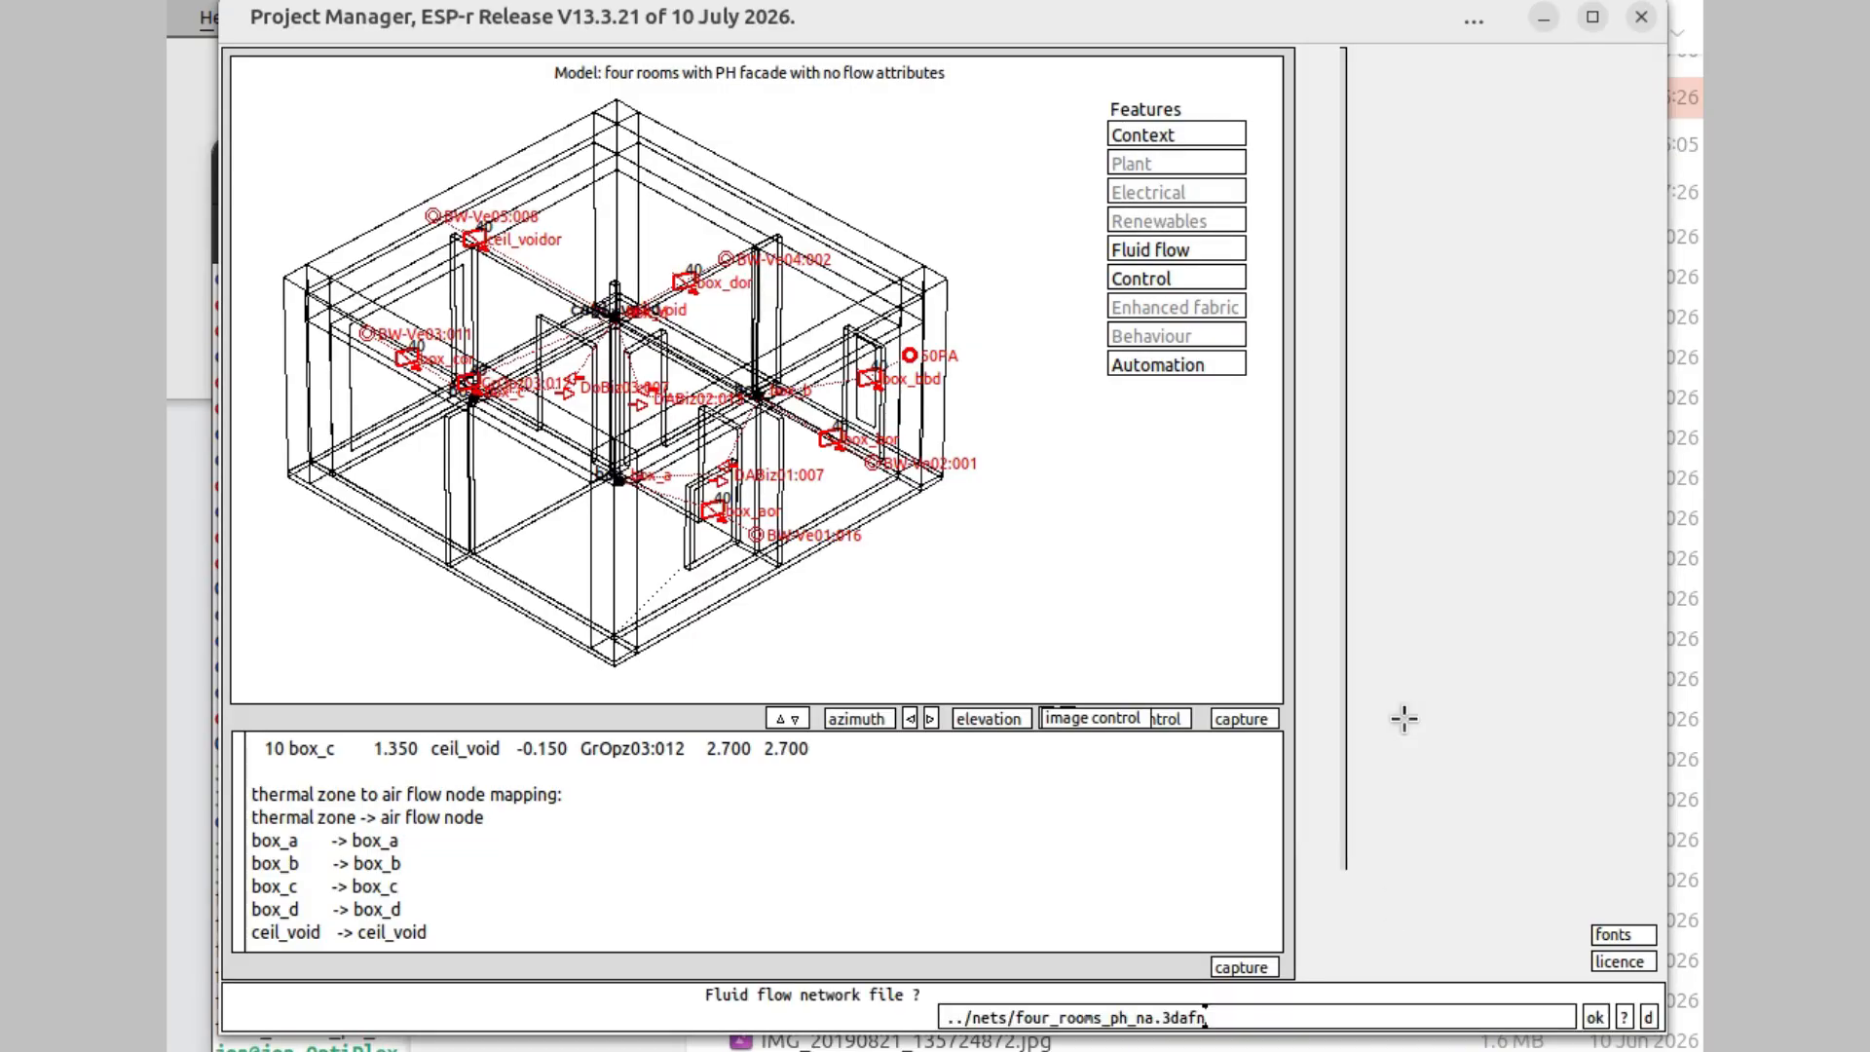
{"action": "left_click", "coordinate": [1594, 1016]}
{"action": "left_click", "coordinate": [1578, 1016]}
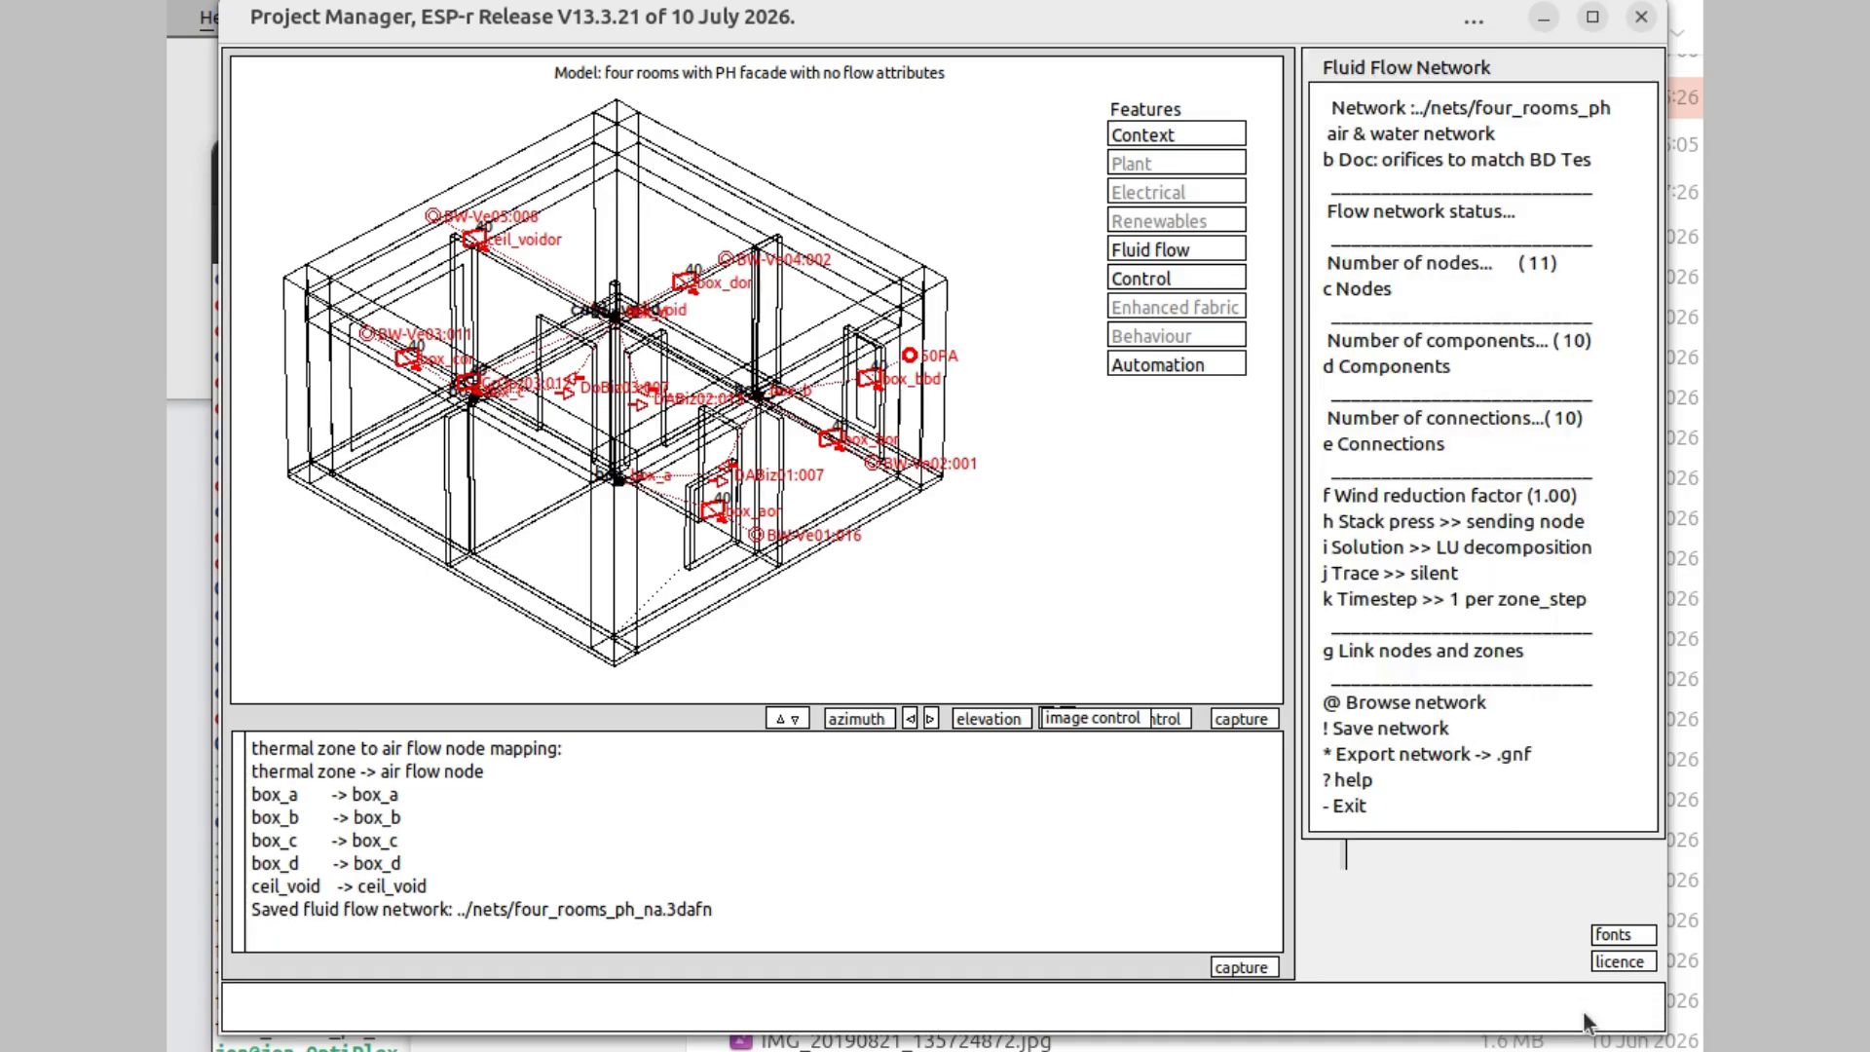
{"action": "left_click", "coordinate": [1397, 805]}
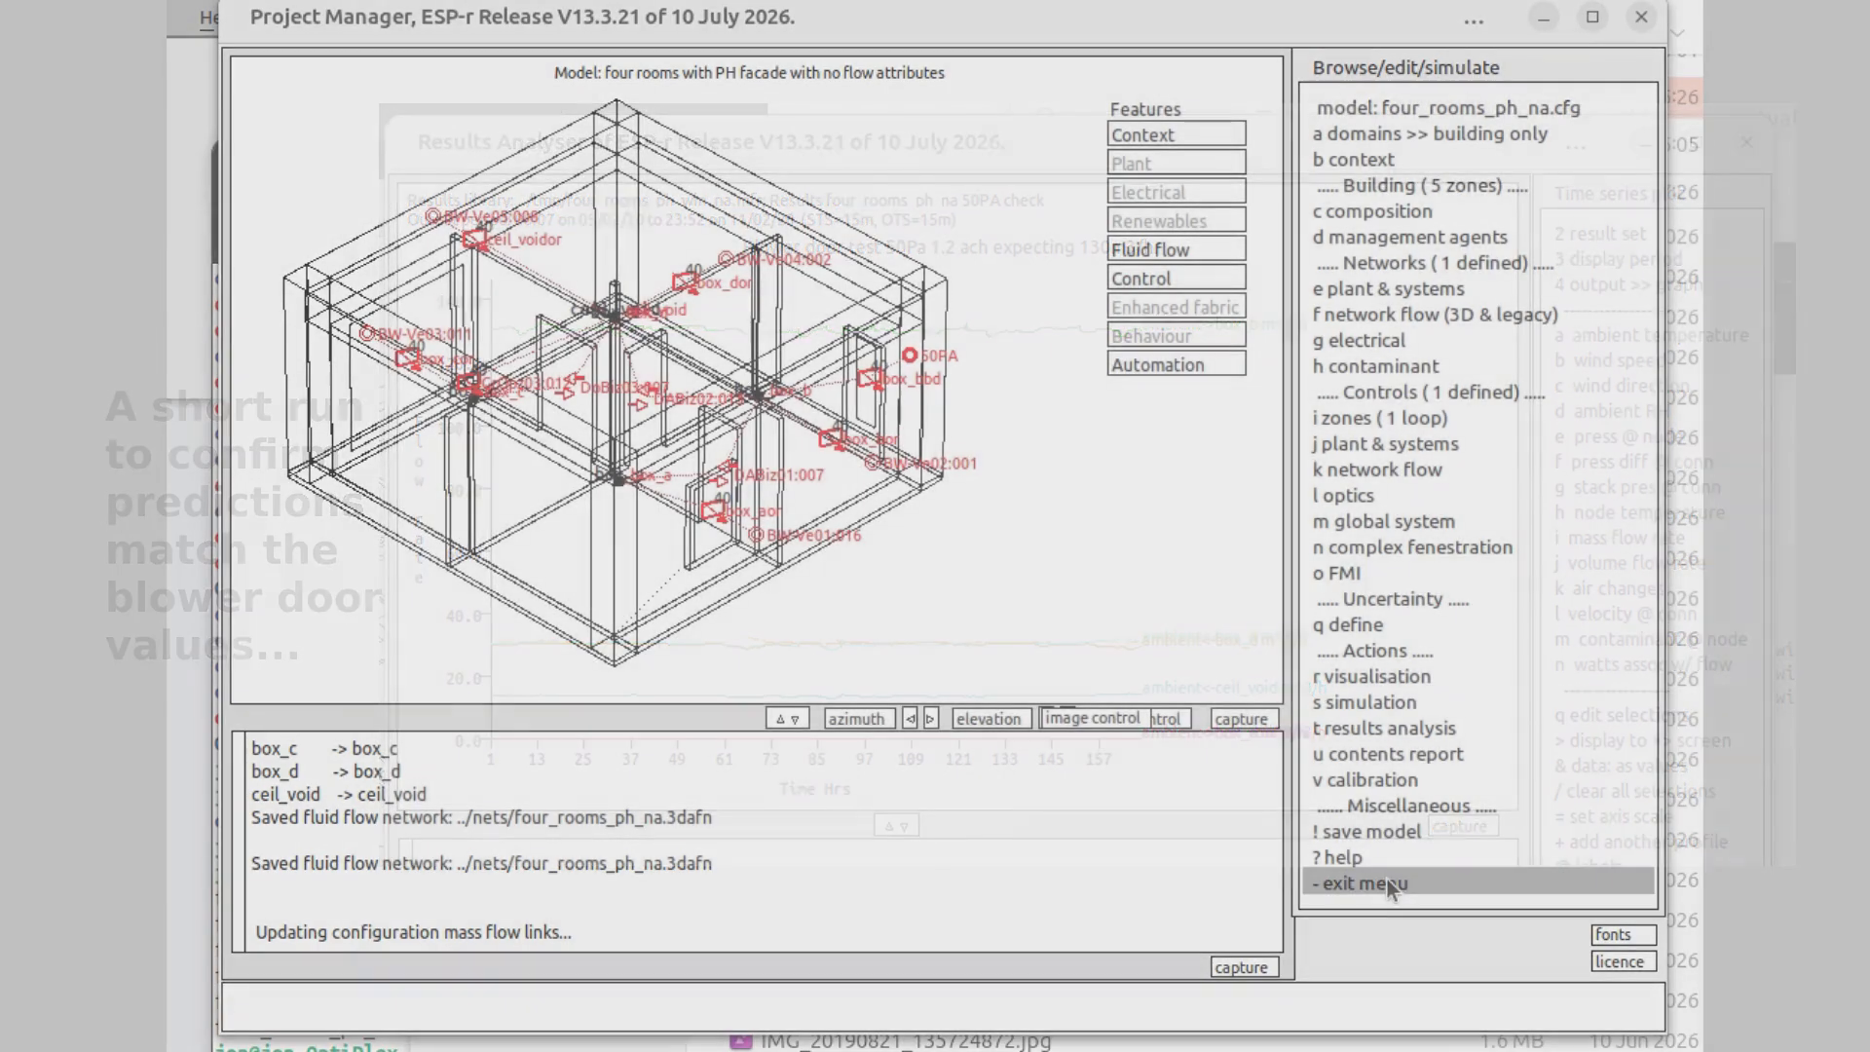
{"action": "left_click", "coordinate": [1387, 885]}
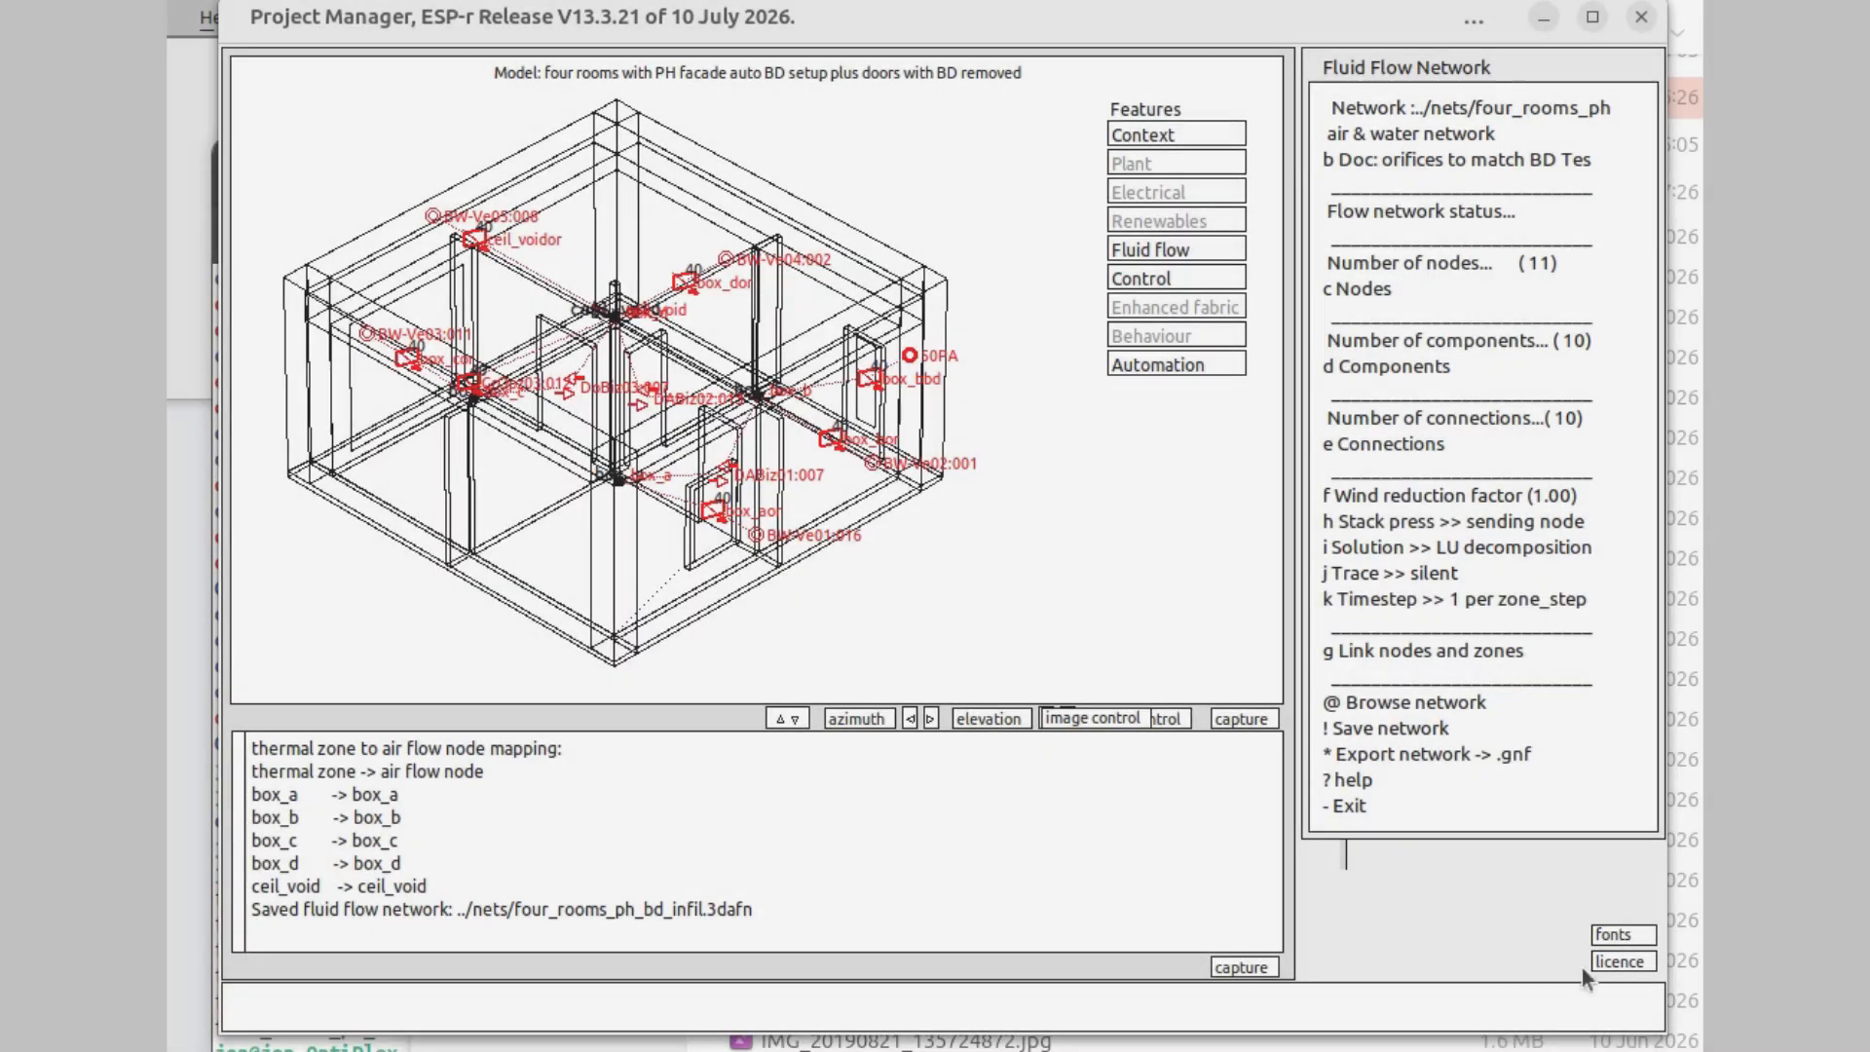
- Leave the infiltration model's flow network, saving its changes to ../nets/four_rooms_ph_bd_infil.3dafn, and close the flow definitions
{"action": "left_click", "coordinate": [1347, 805]}
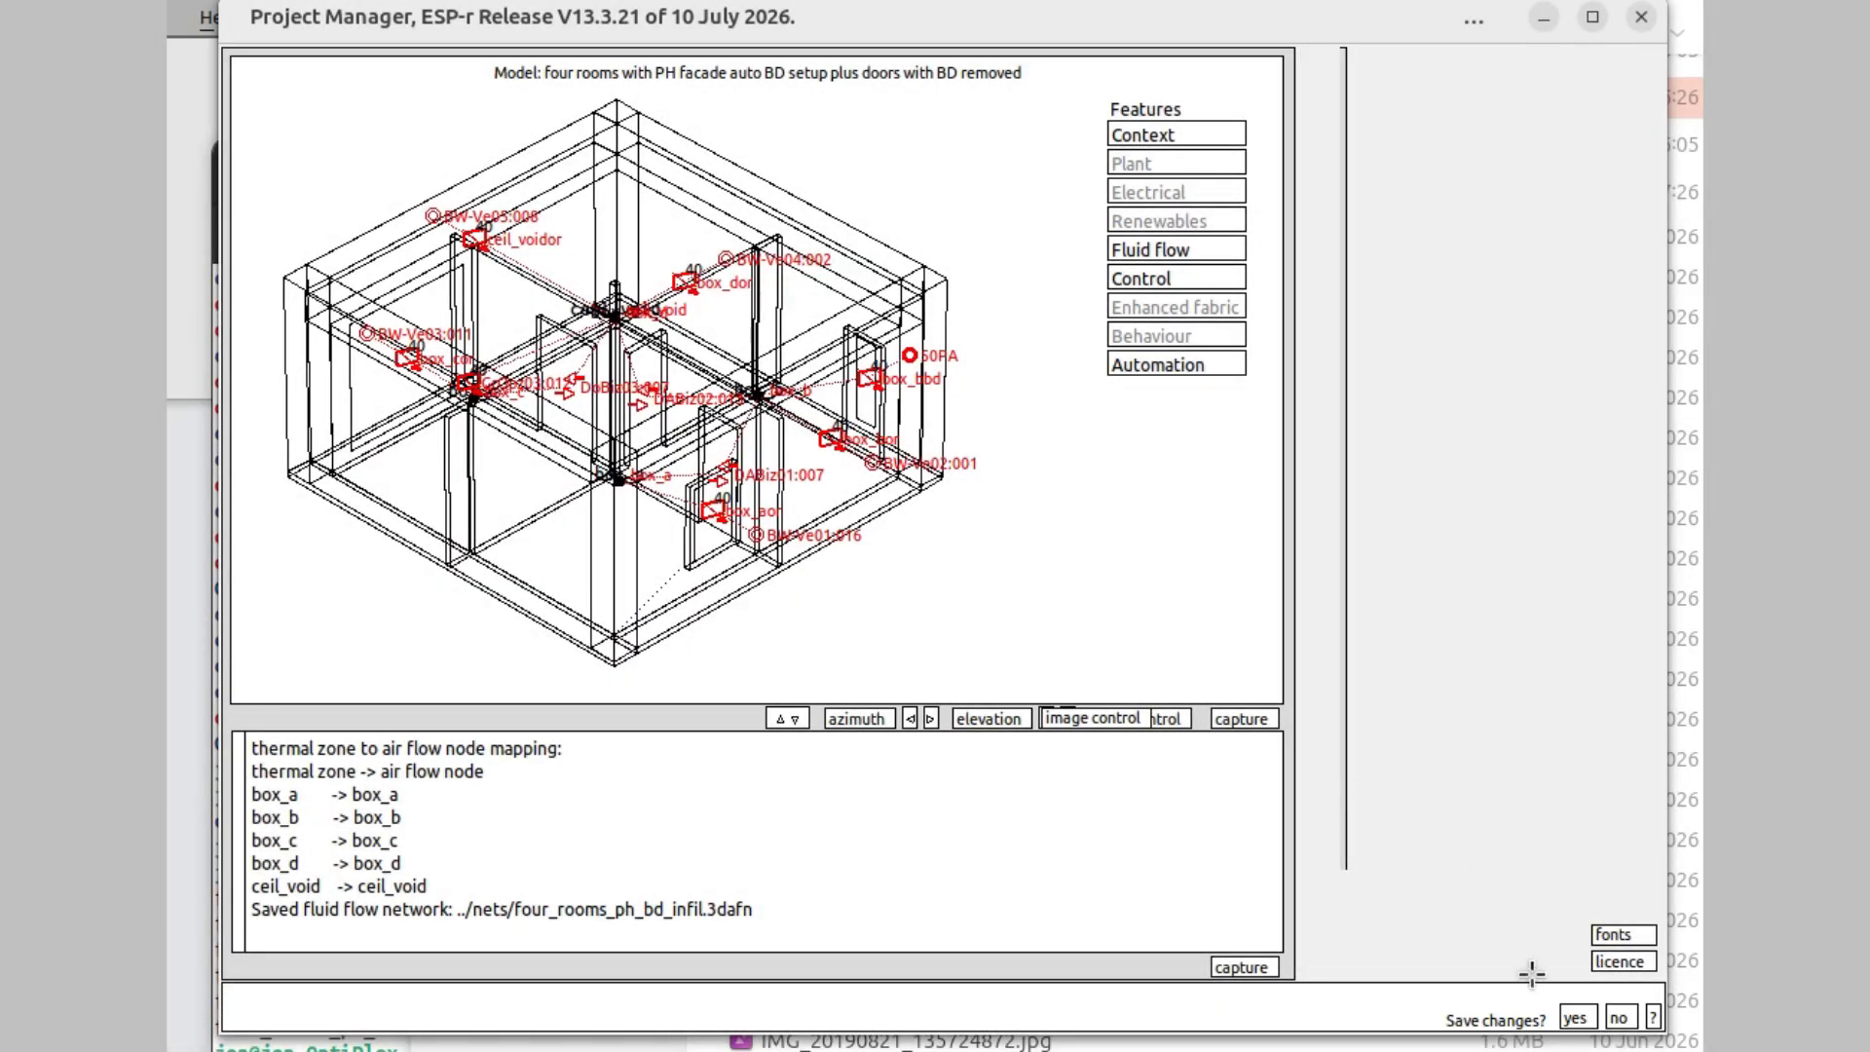
{"action": "left_click", "coordinate": [1575, 1017]}
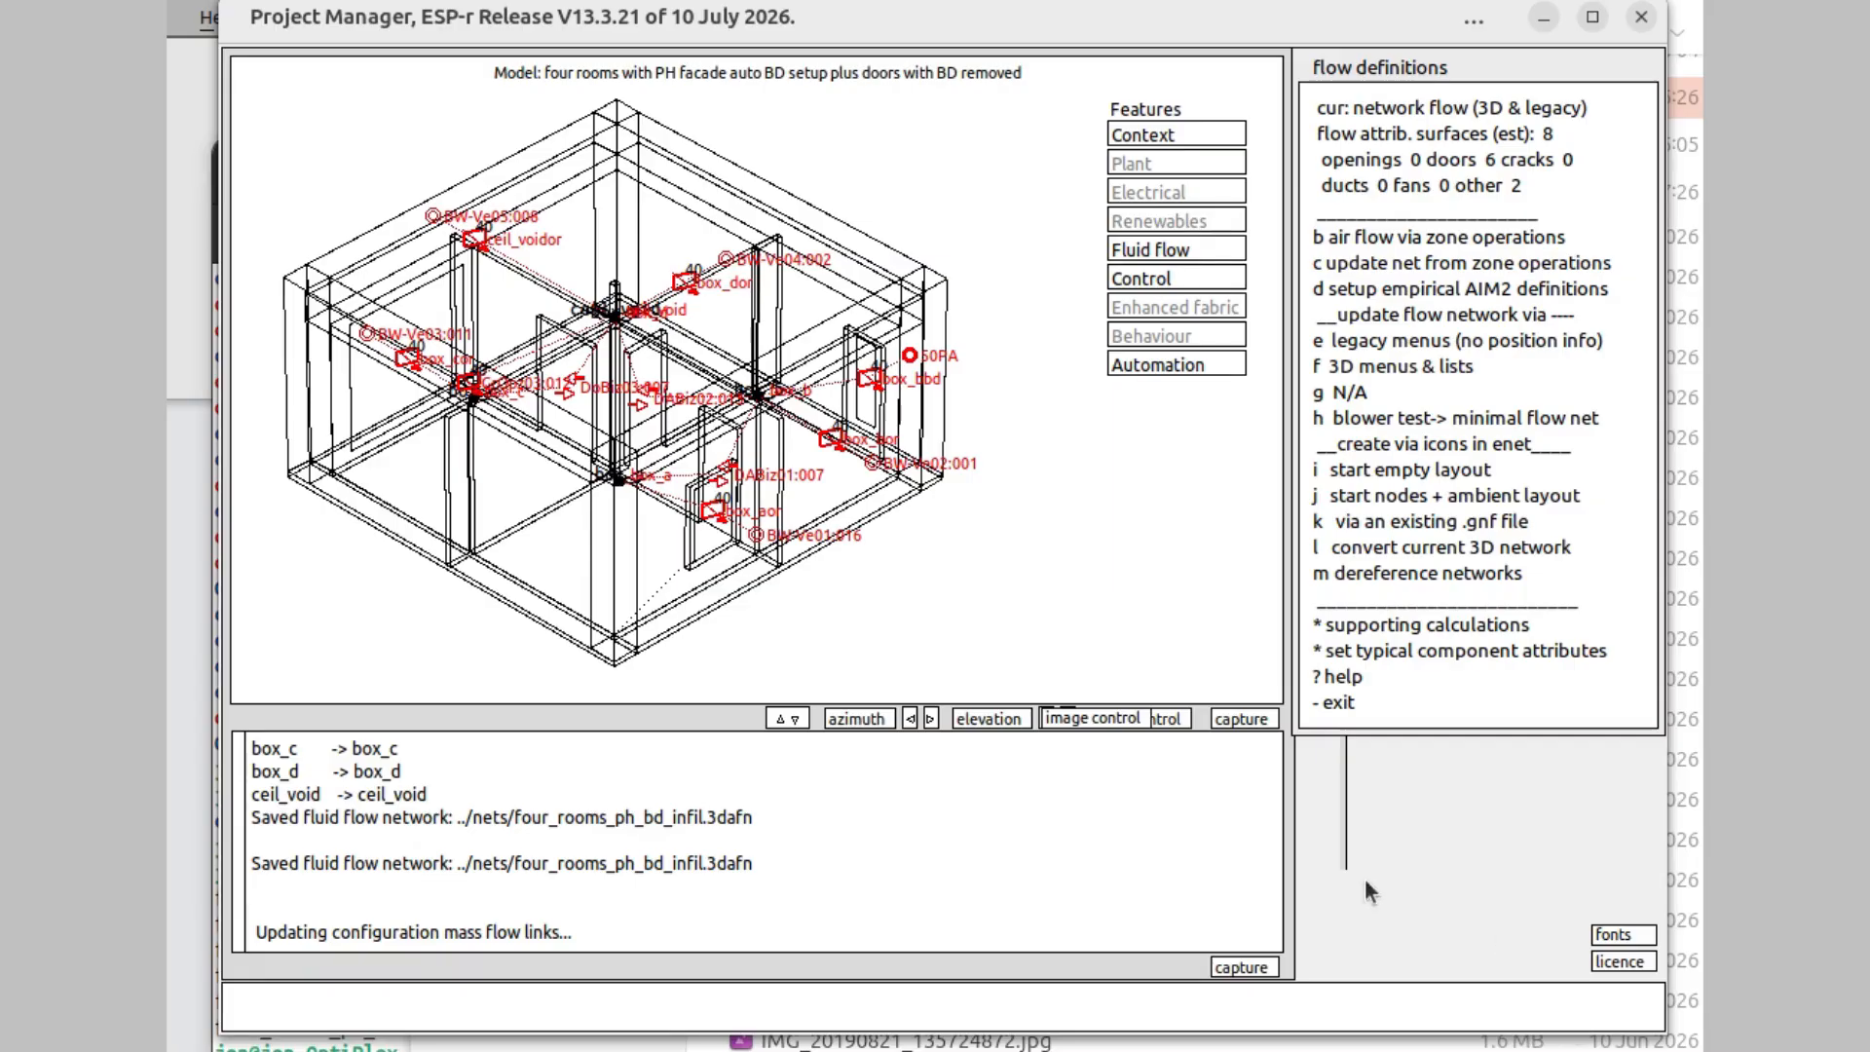
{"action": "left_click", "coordinate": [1388, 705]}
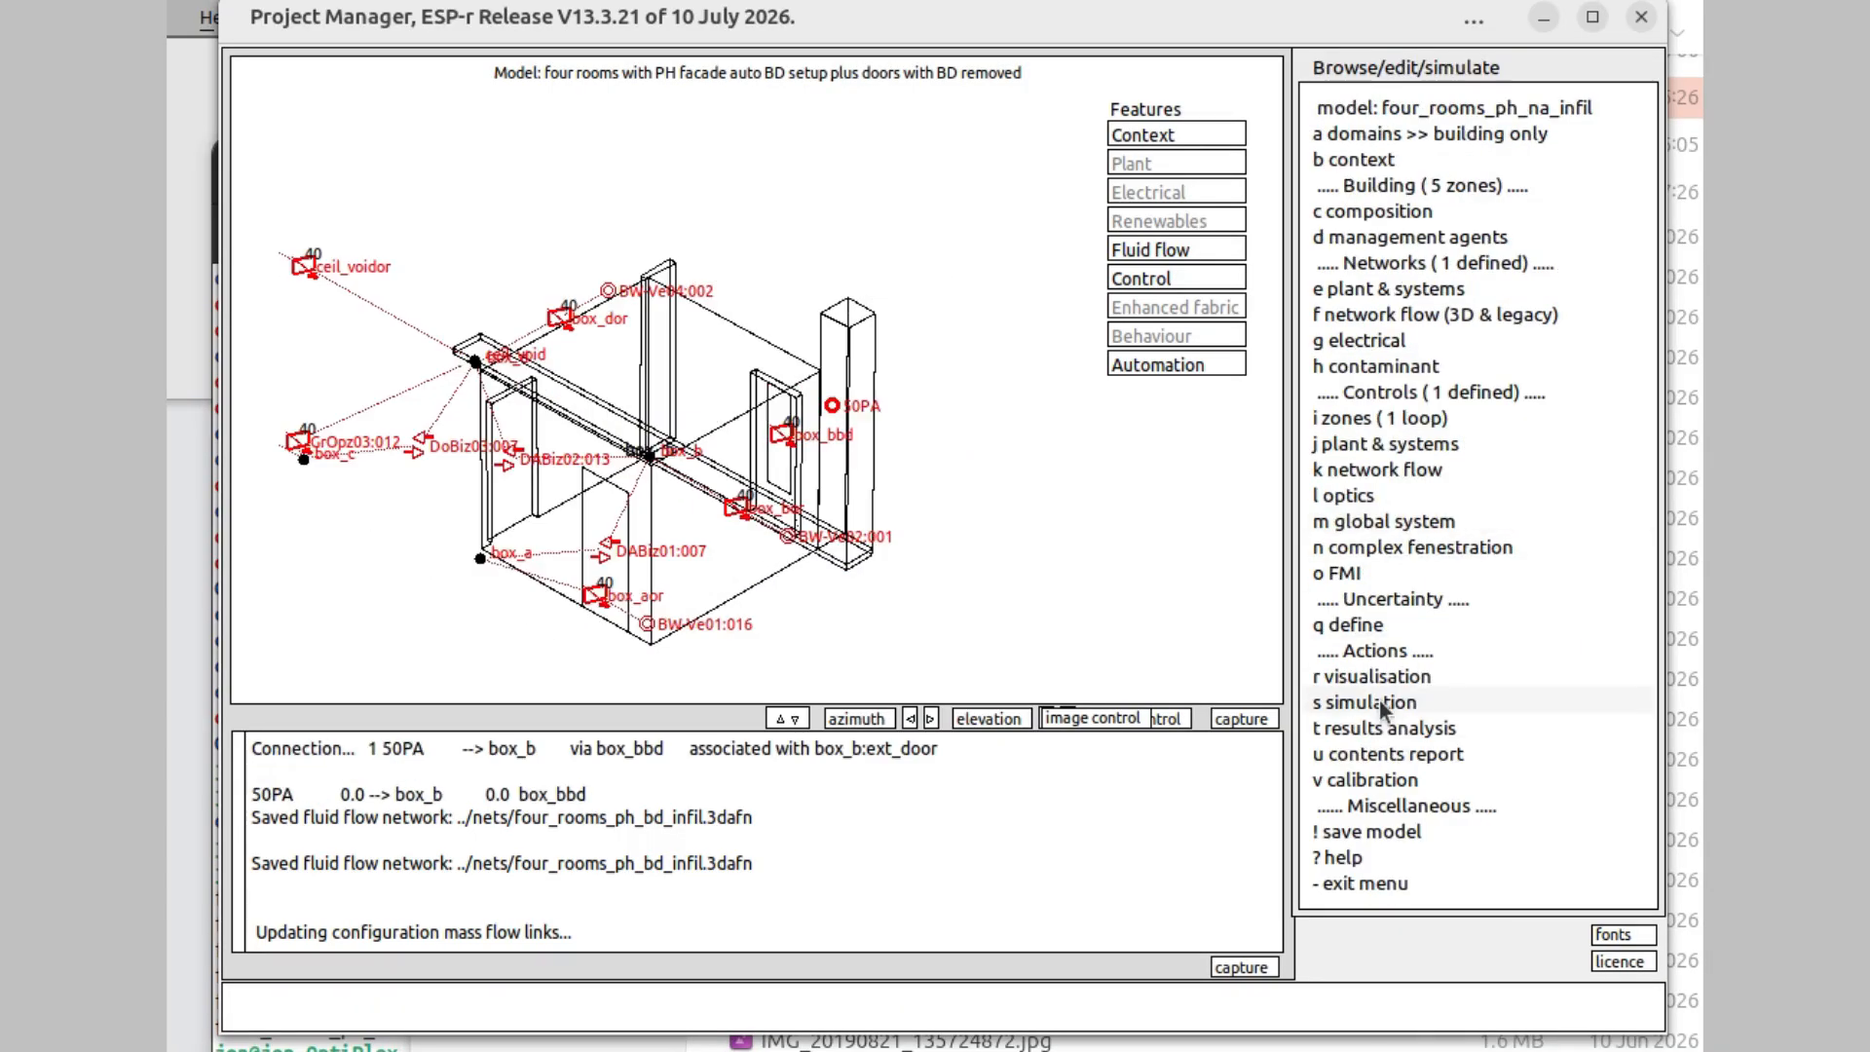
- Select the annual simulation preset (Wed-01-Jan to Thu-31-Dec) and launch an integrated simulation
{"action": "left_click", "coordinate": [1383, 703]}
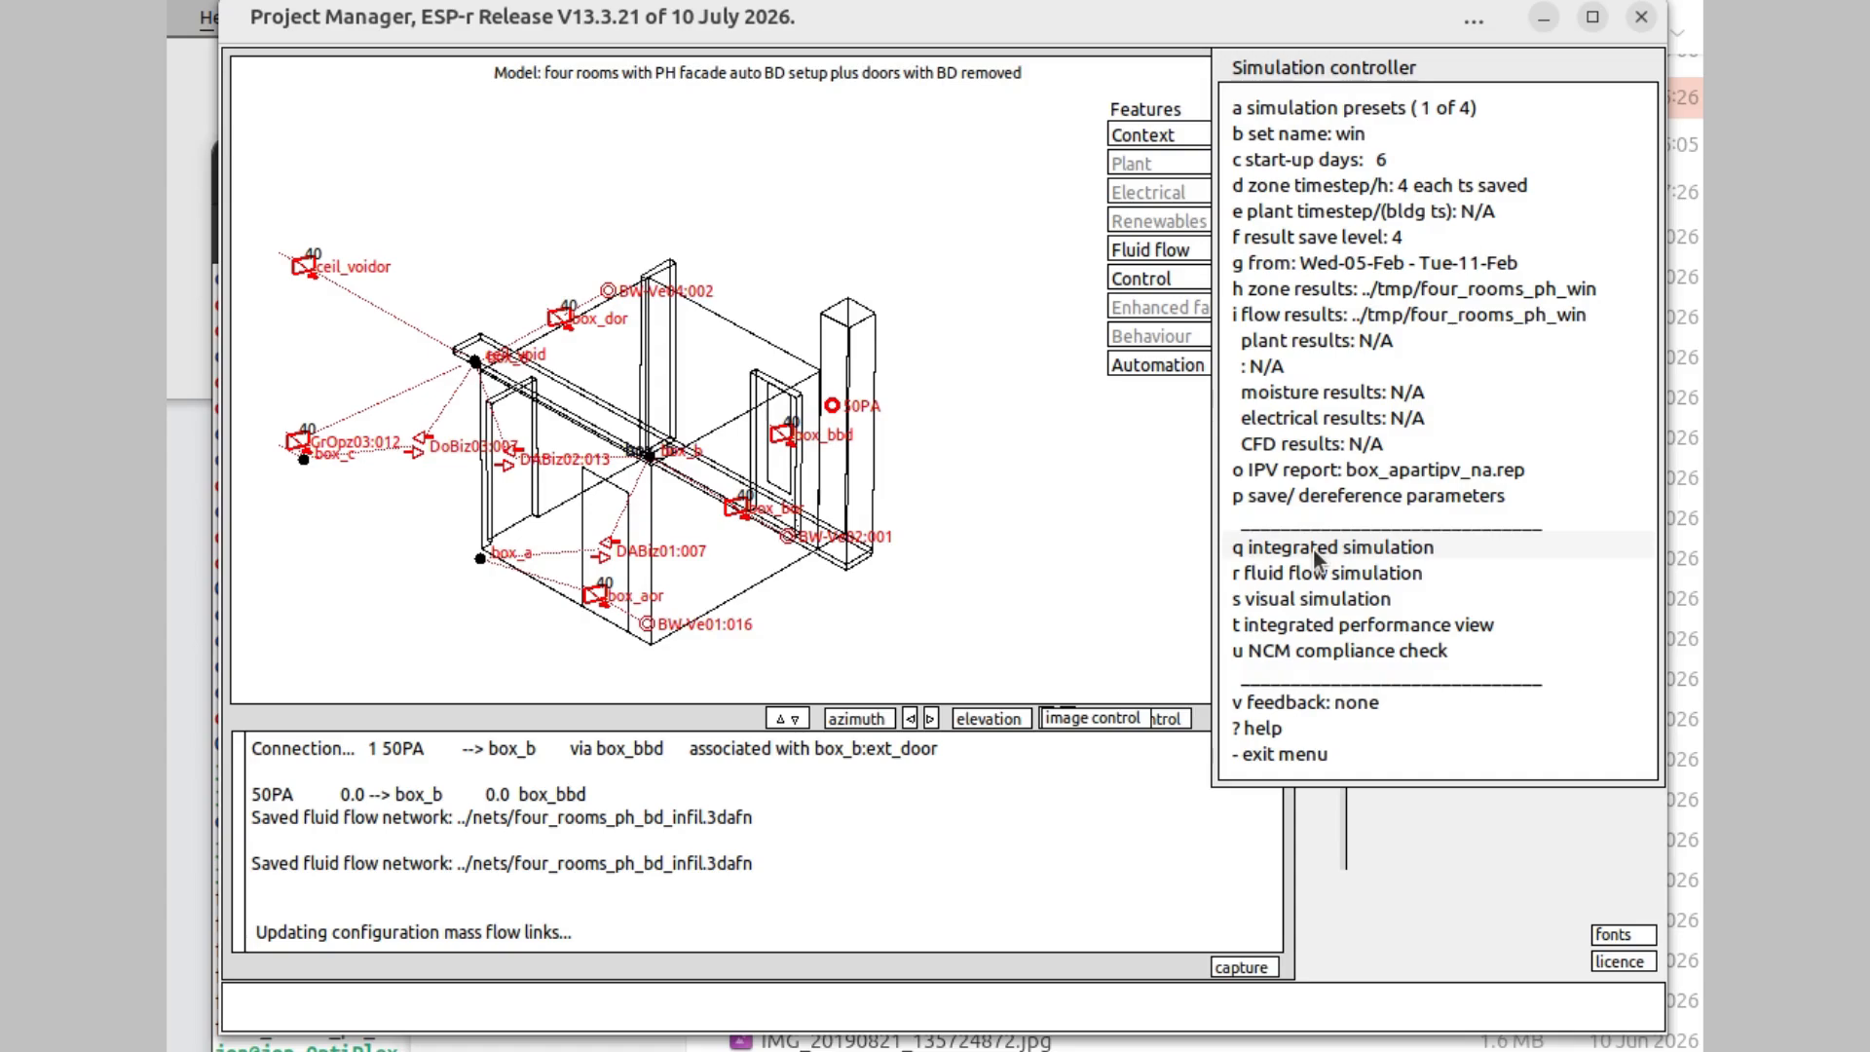
{"action": "left_click", "coordinate": [1311, 105]}
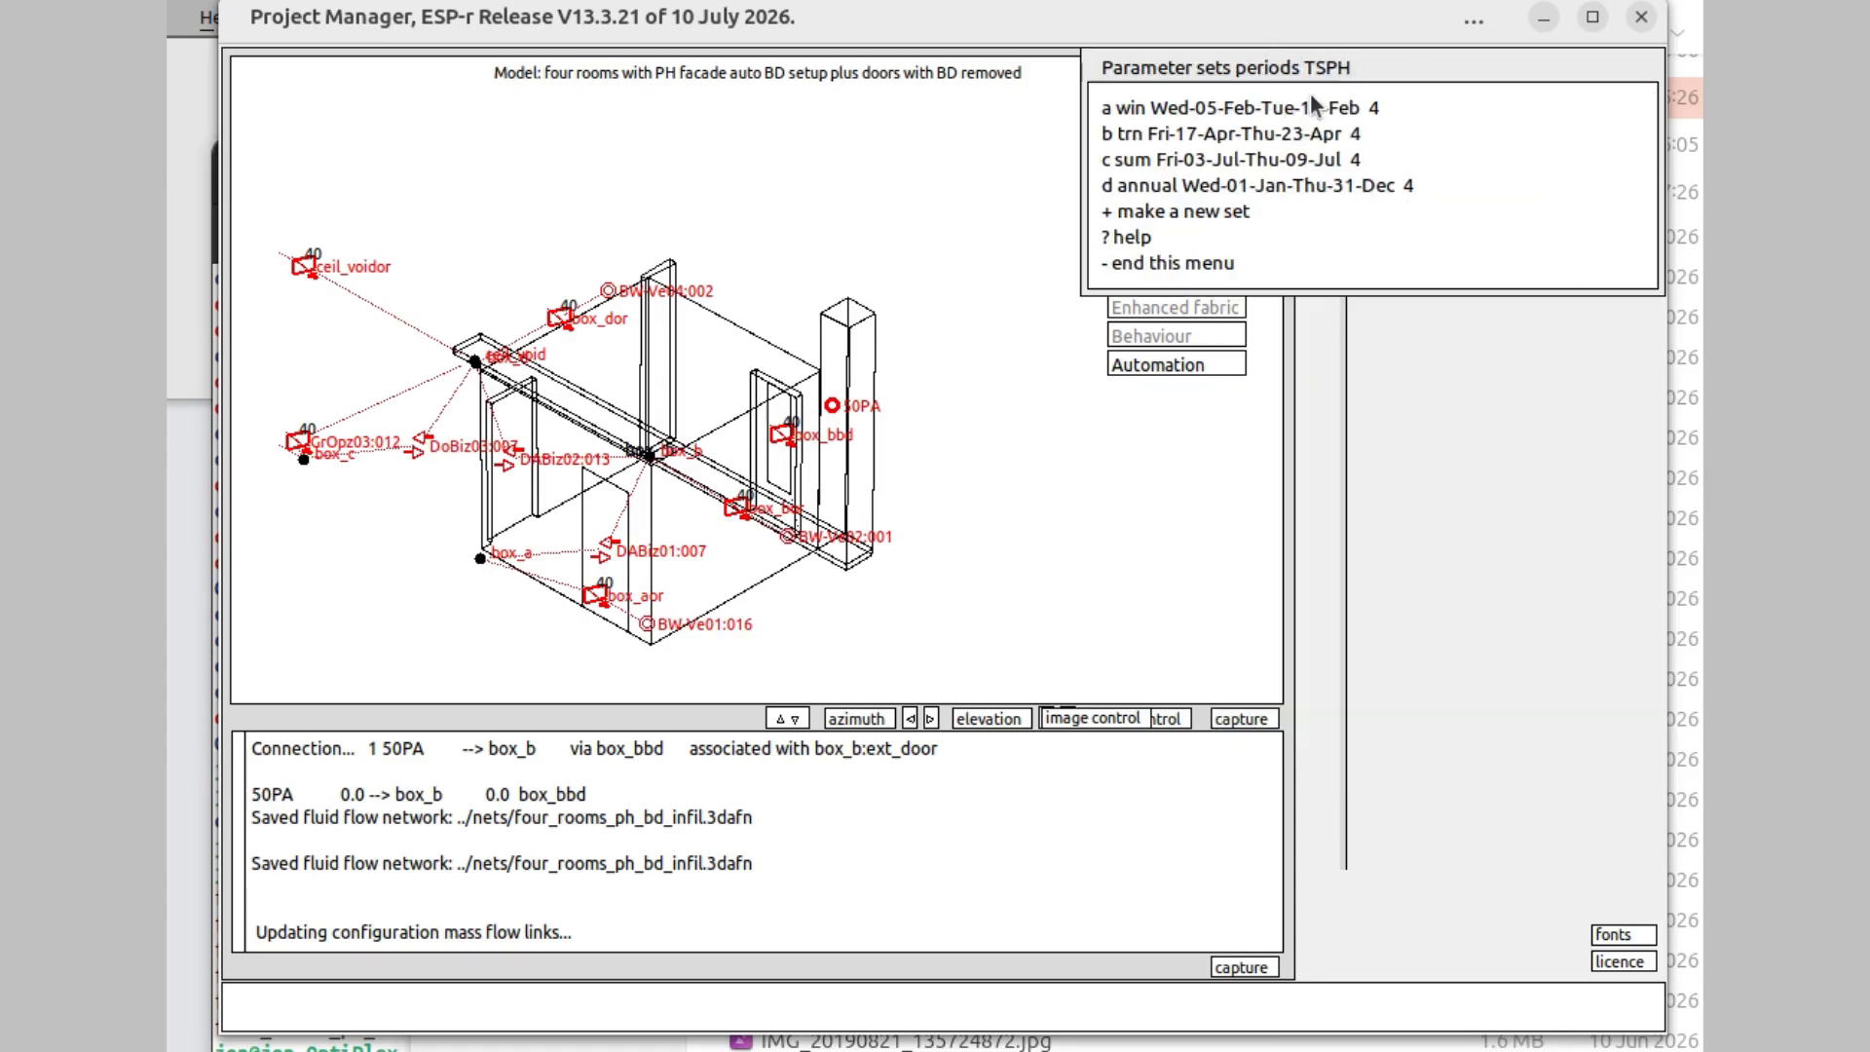
{"action": "left_click", "coordinate": [1326, 185]}
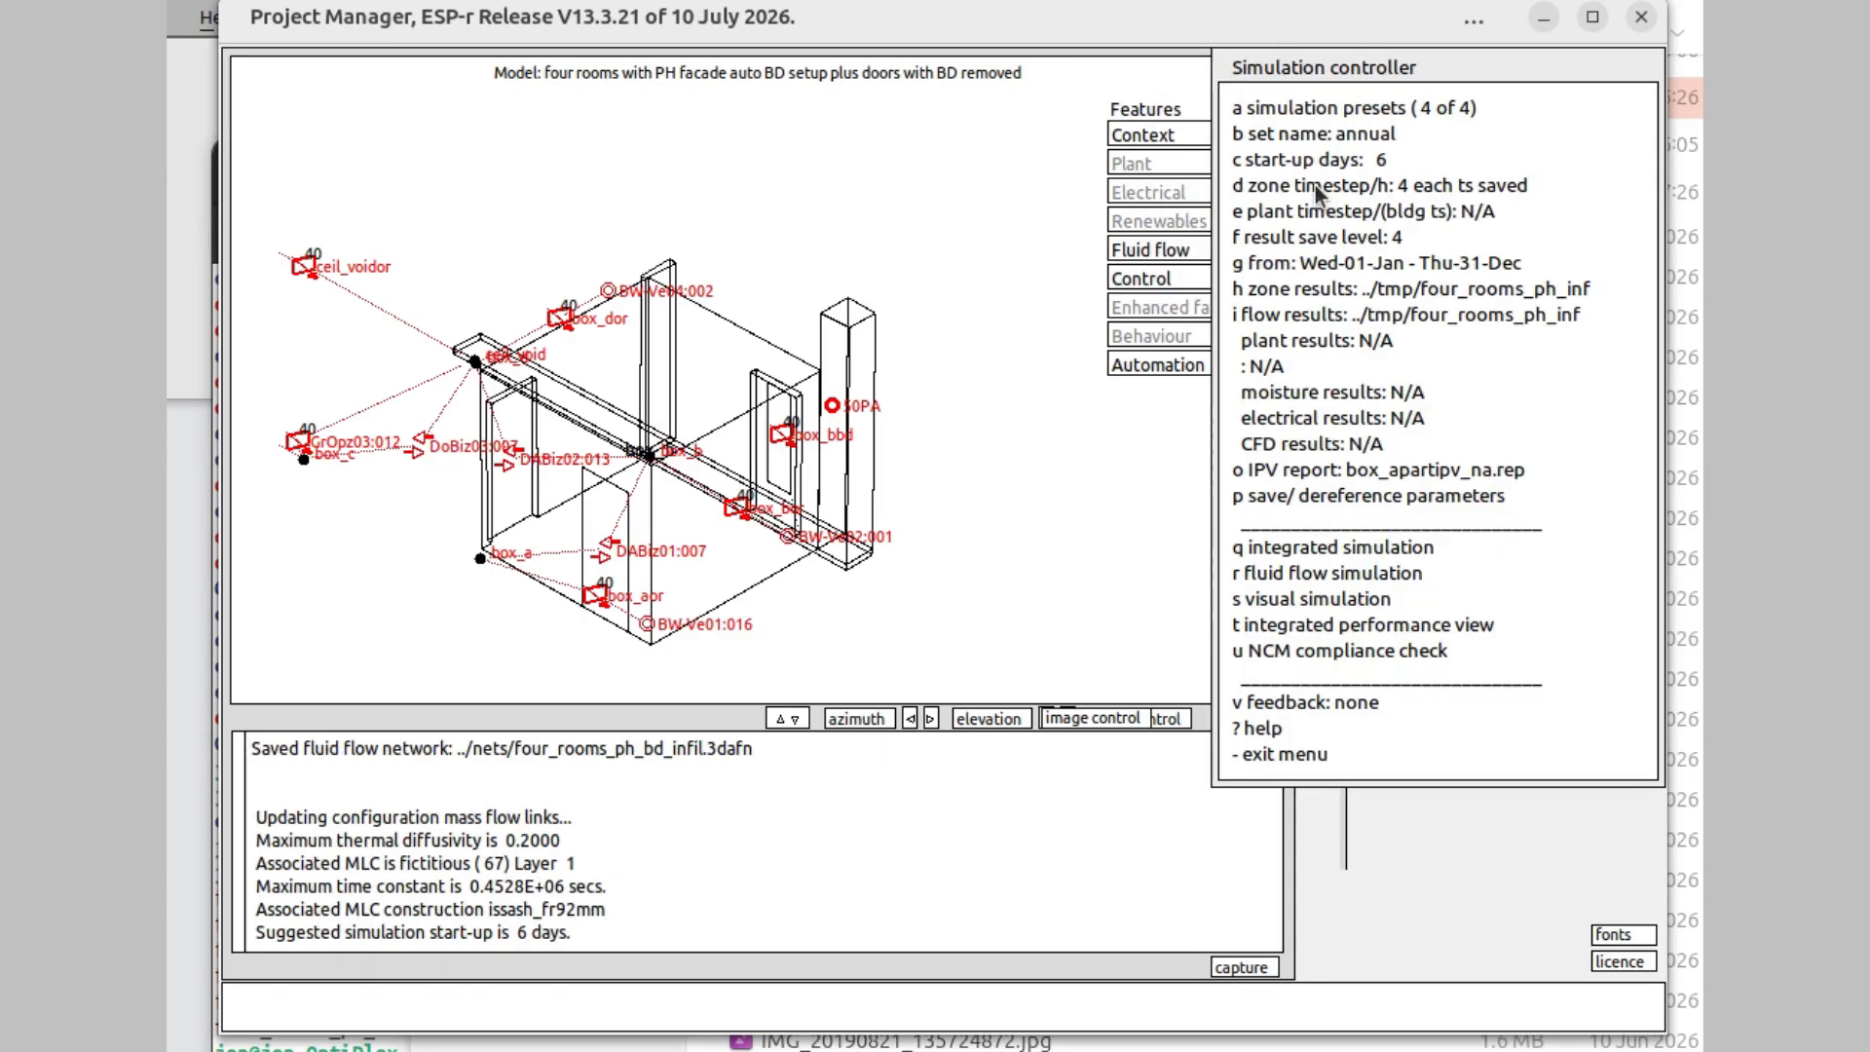
{"action": "left_click", "coordinate": [1342, 544]}
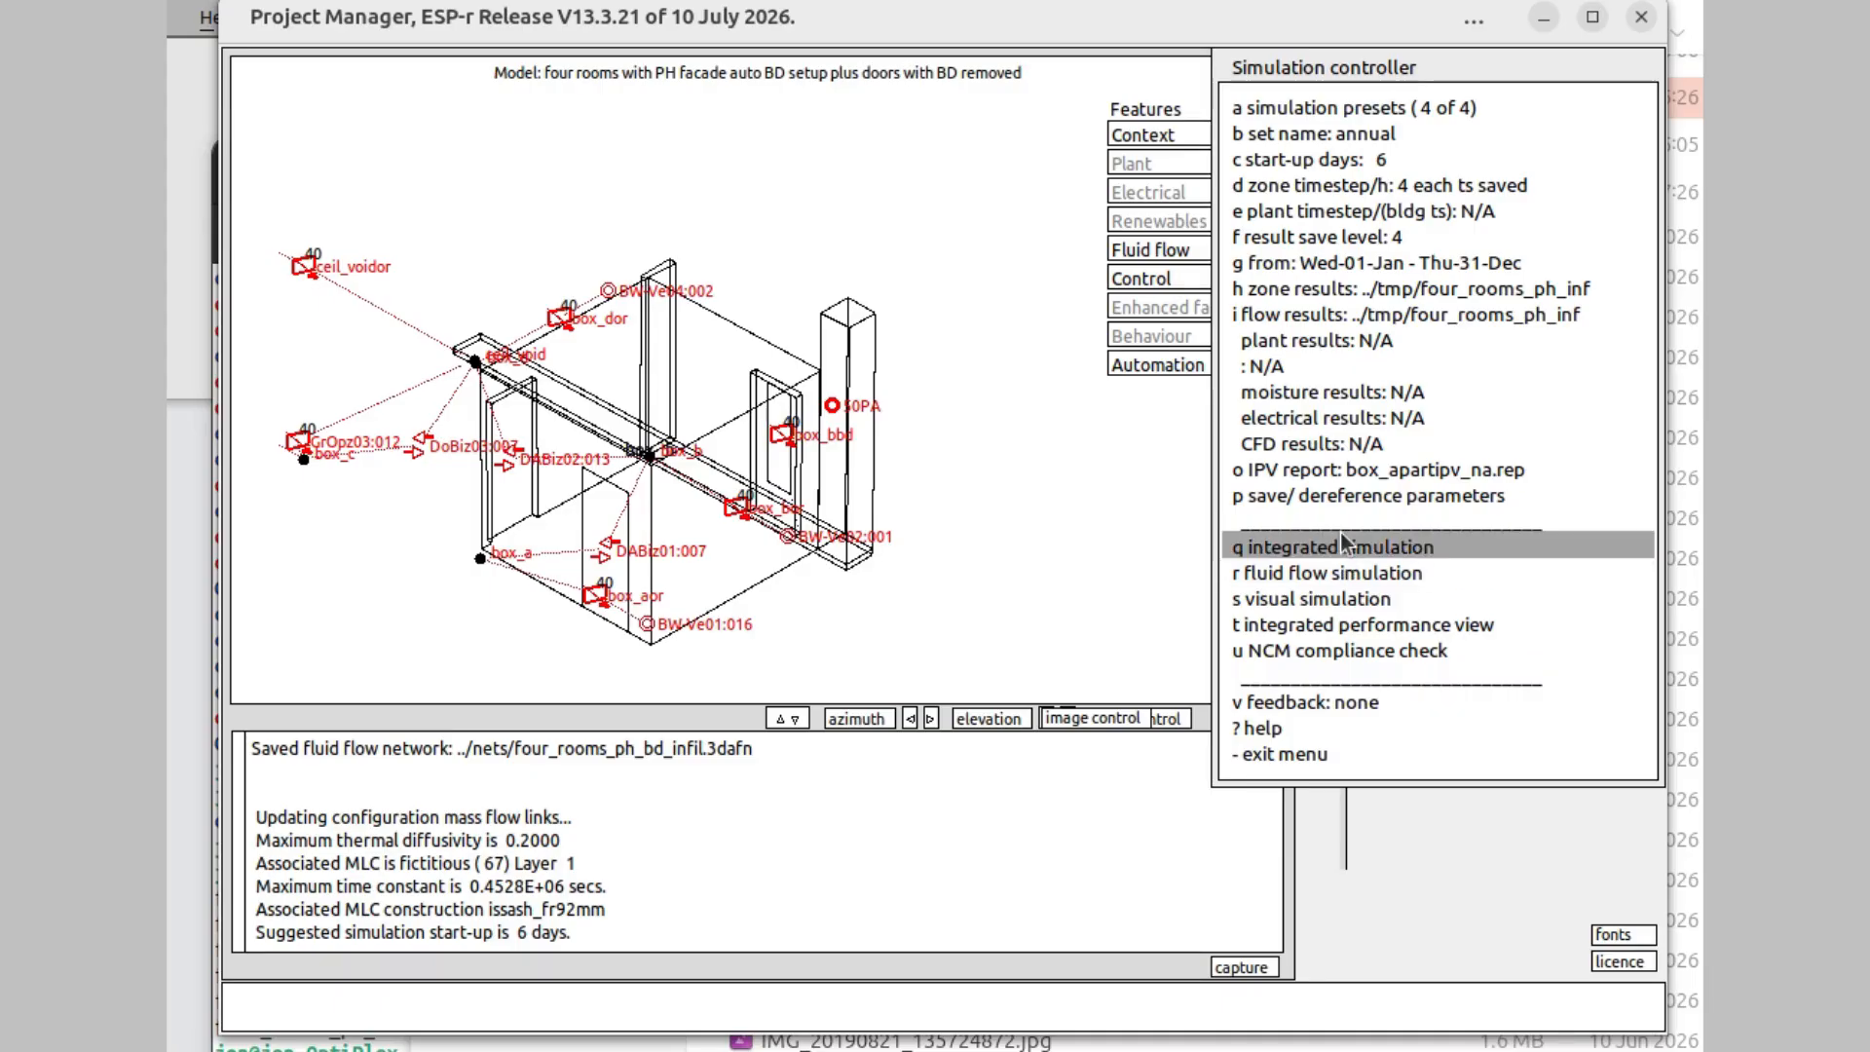
{"action": "left_click", "coordinate": [1420, 1018]}
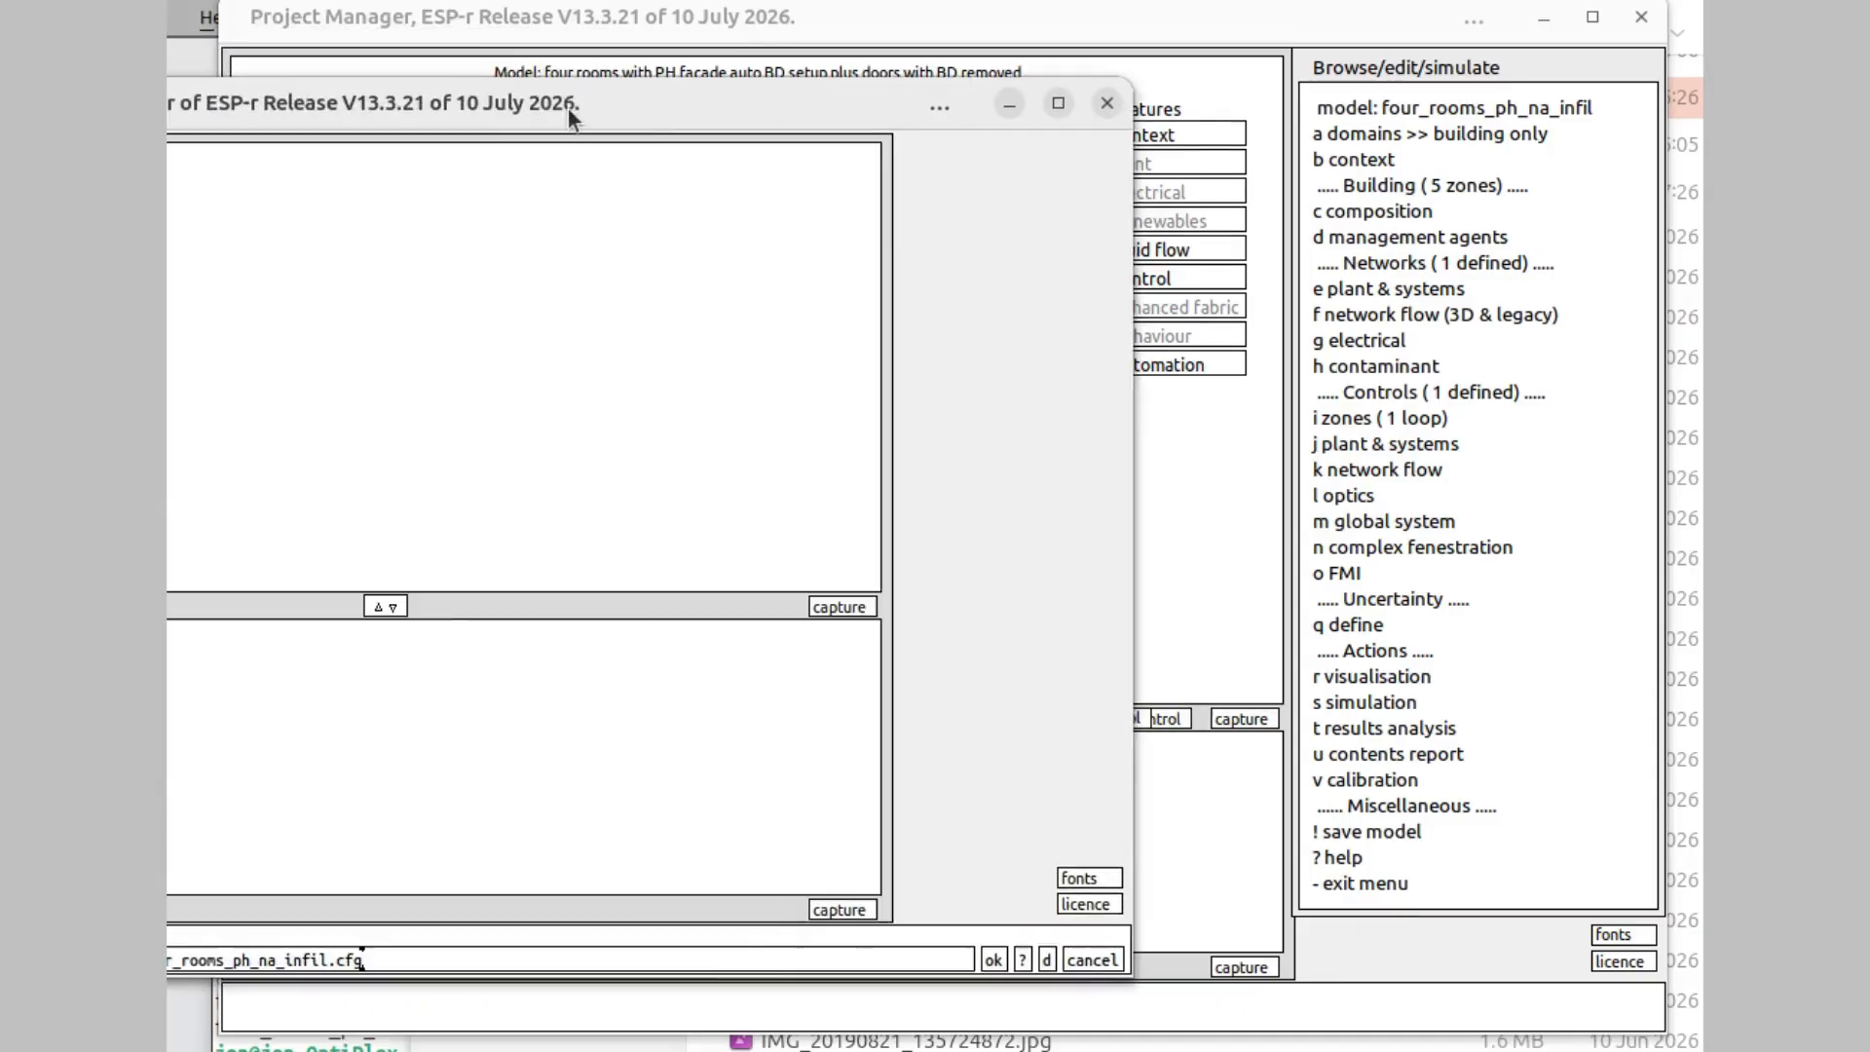
- Load four_rooms_ph_na_infil.cfg in the Integrated Simulator and initiate a simulation with results in ../tmp/four_rooms_ph_infil_annual.res and ../tmp/four_rooms_ph_infil_annual.mfr
{"action": "left_click_drag", "start_coordinate": [569, 109], "coordinate": [874, 54]}
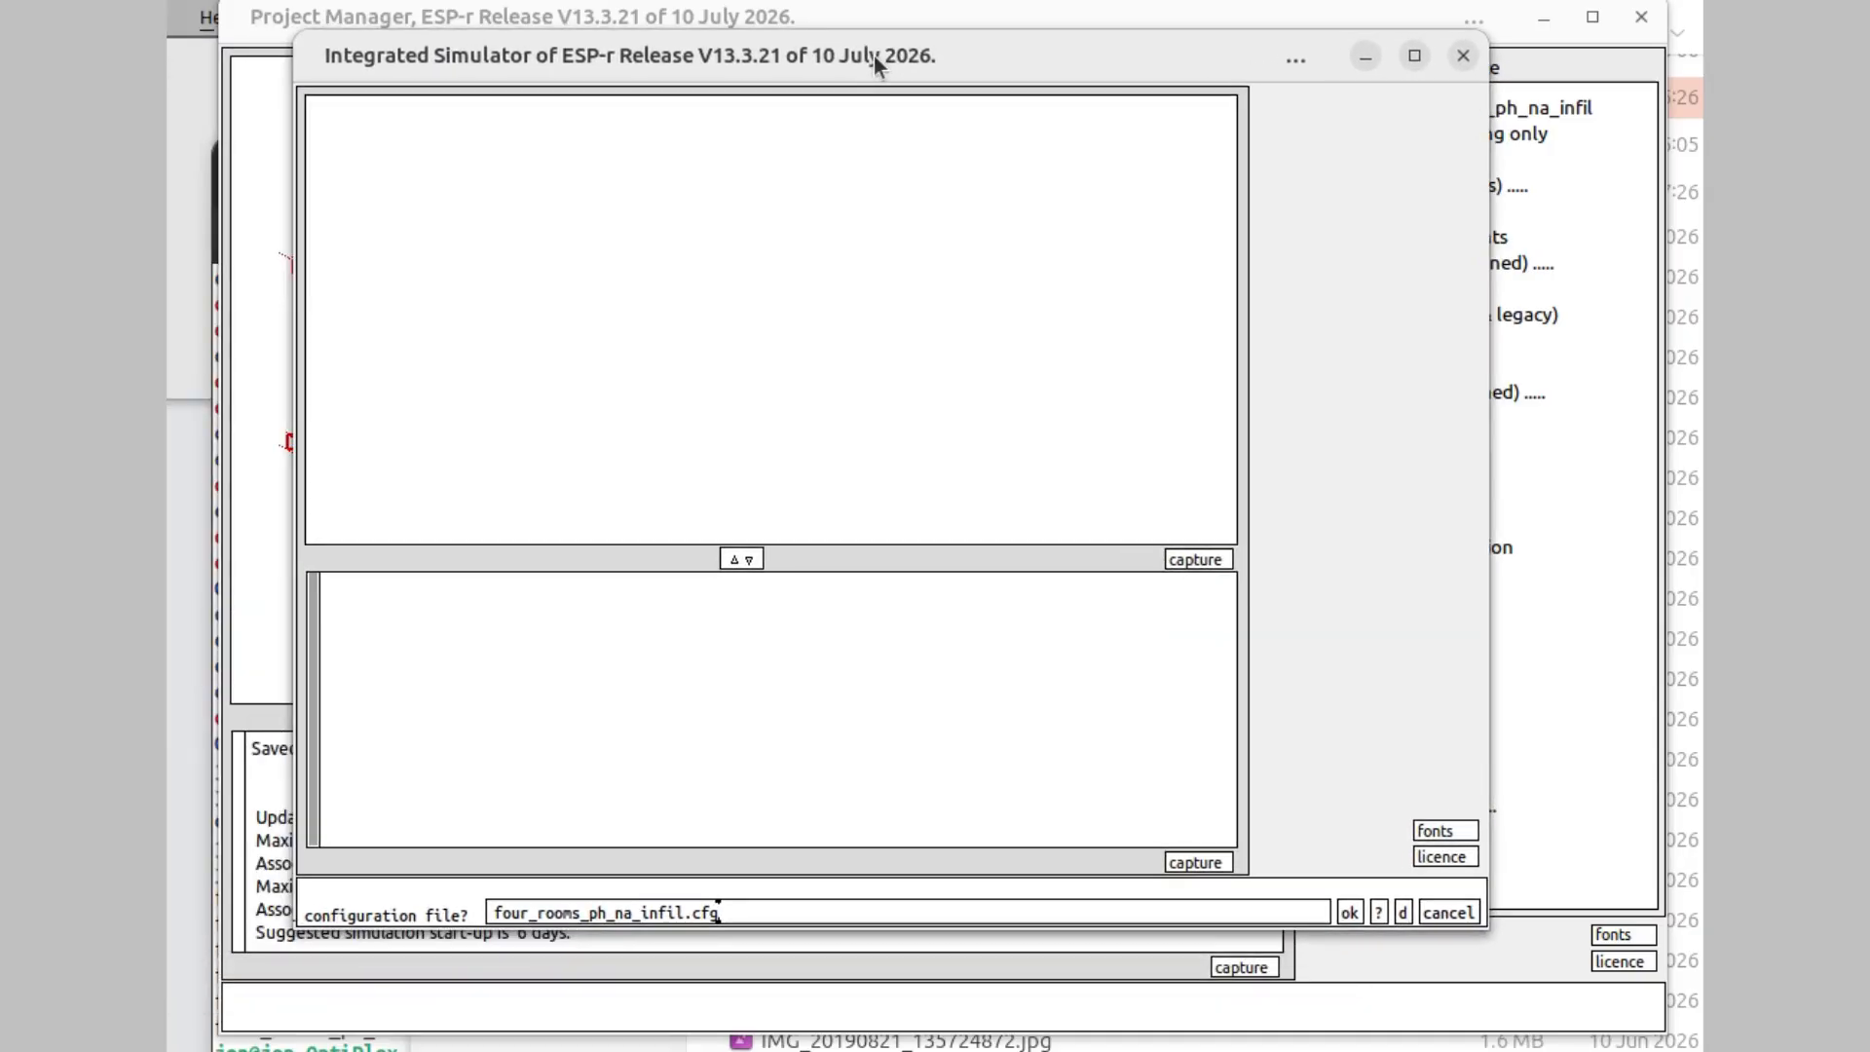
{"action": "left_click", "coordinate": [1349, 911]}
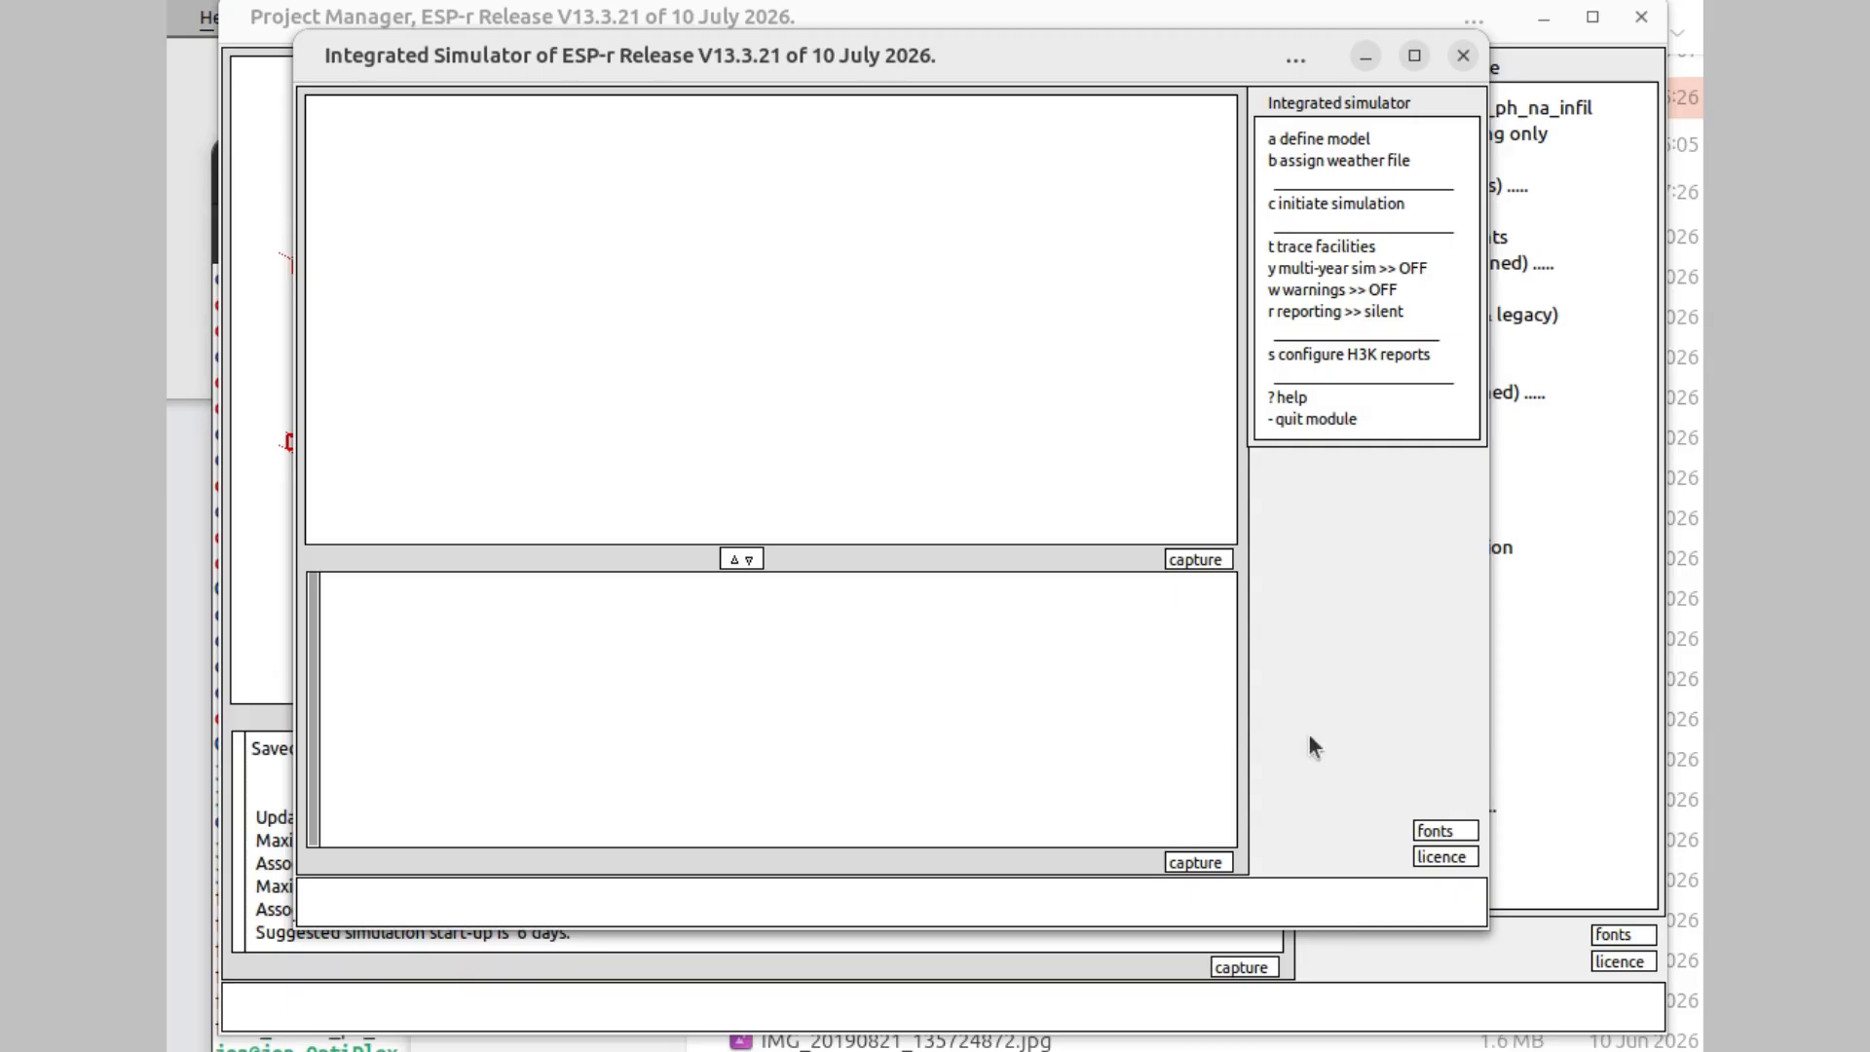
{"action": "left_click", "coordinate": [1329, 201]}
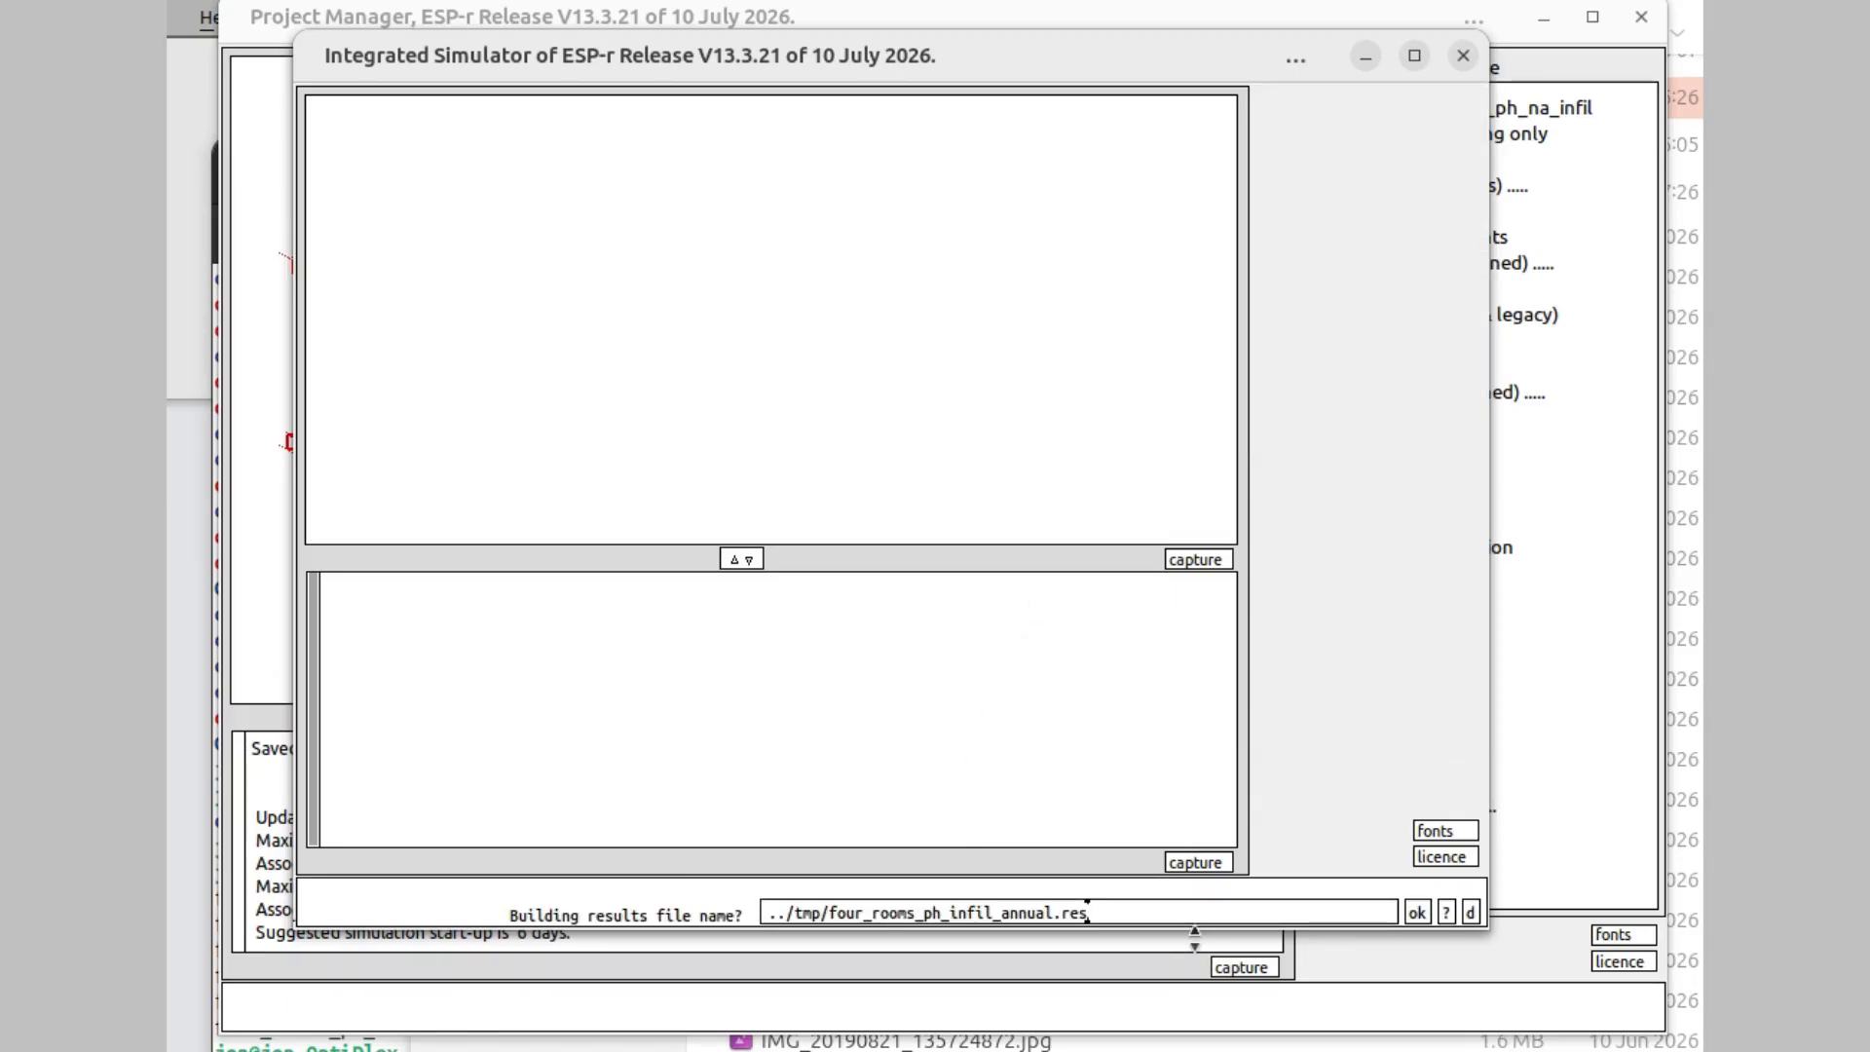
{"action": "left_click", "coordinate": [1417, 911]}
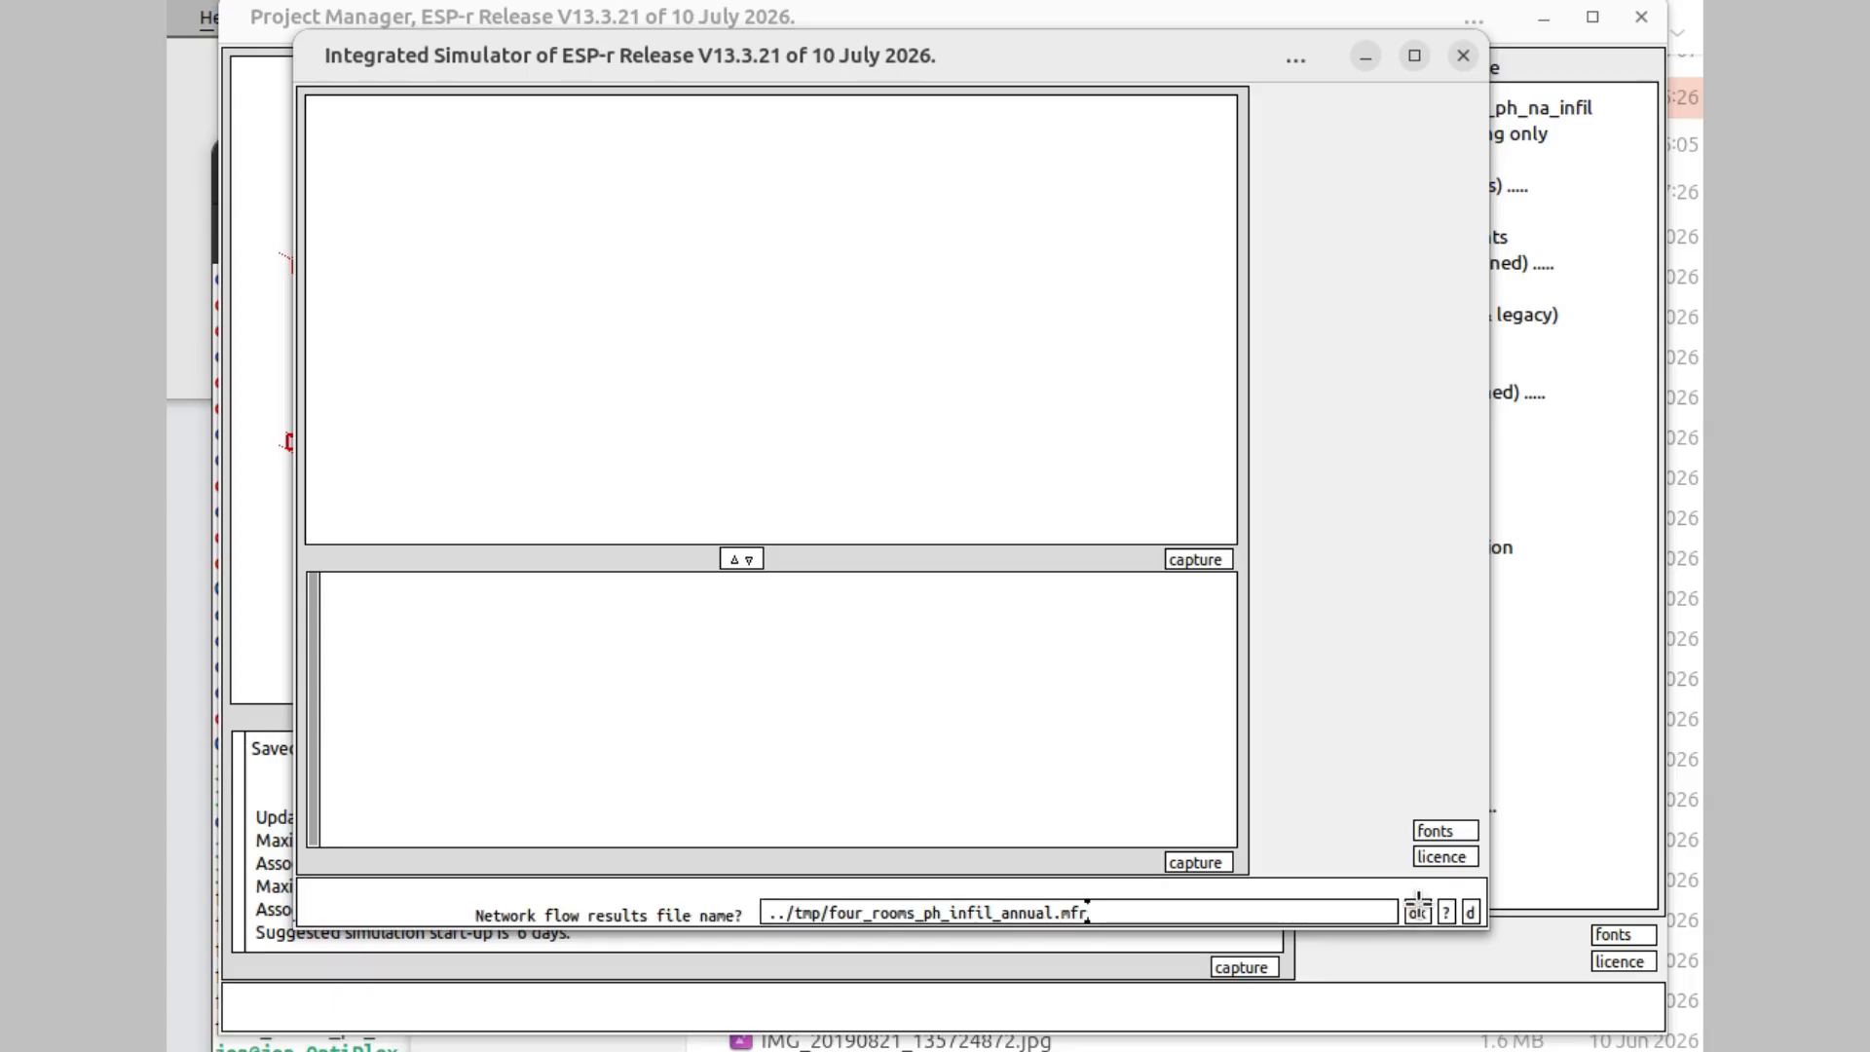
{"action": "left_click", "coordinate": [1417, 910]}
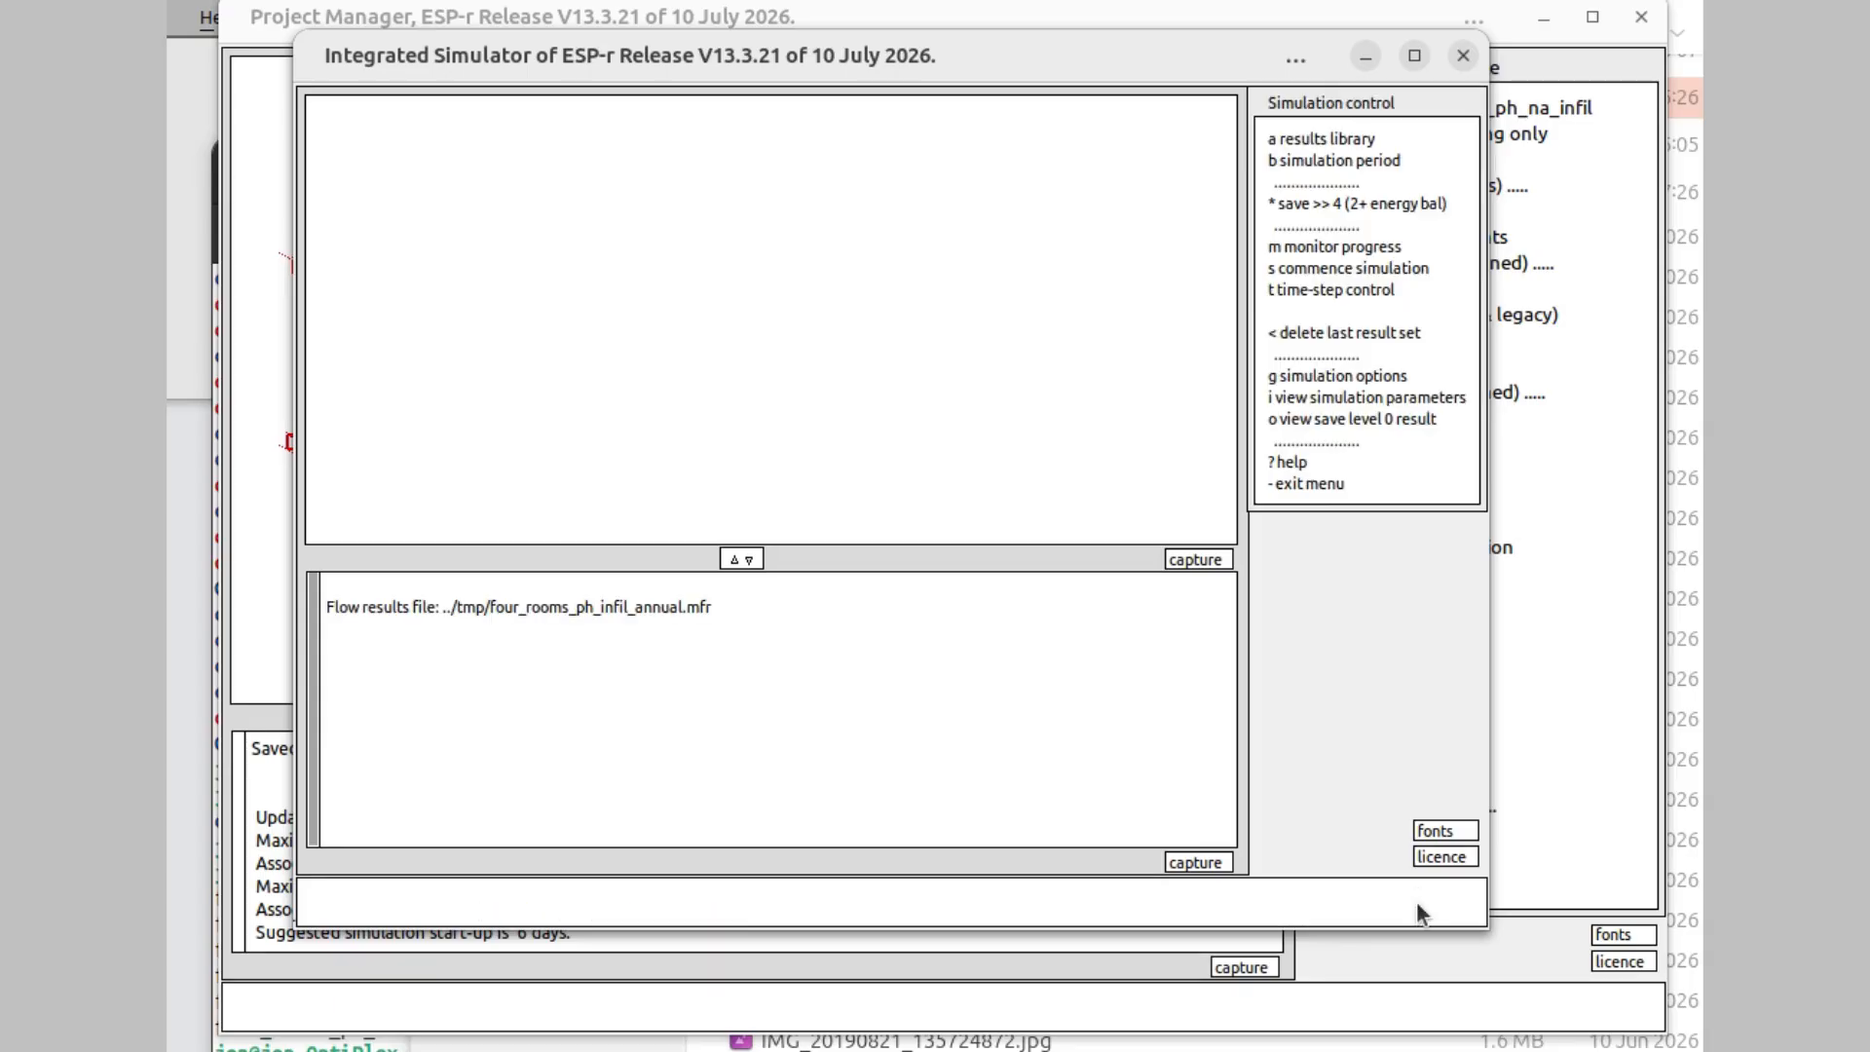
- Set up progress monitoring of temperature for all zones, with a range of 0 to 30
{"action": "left_click", "coordinate": [1297, 246]}
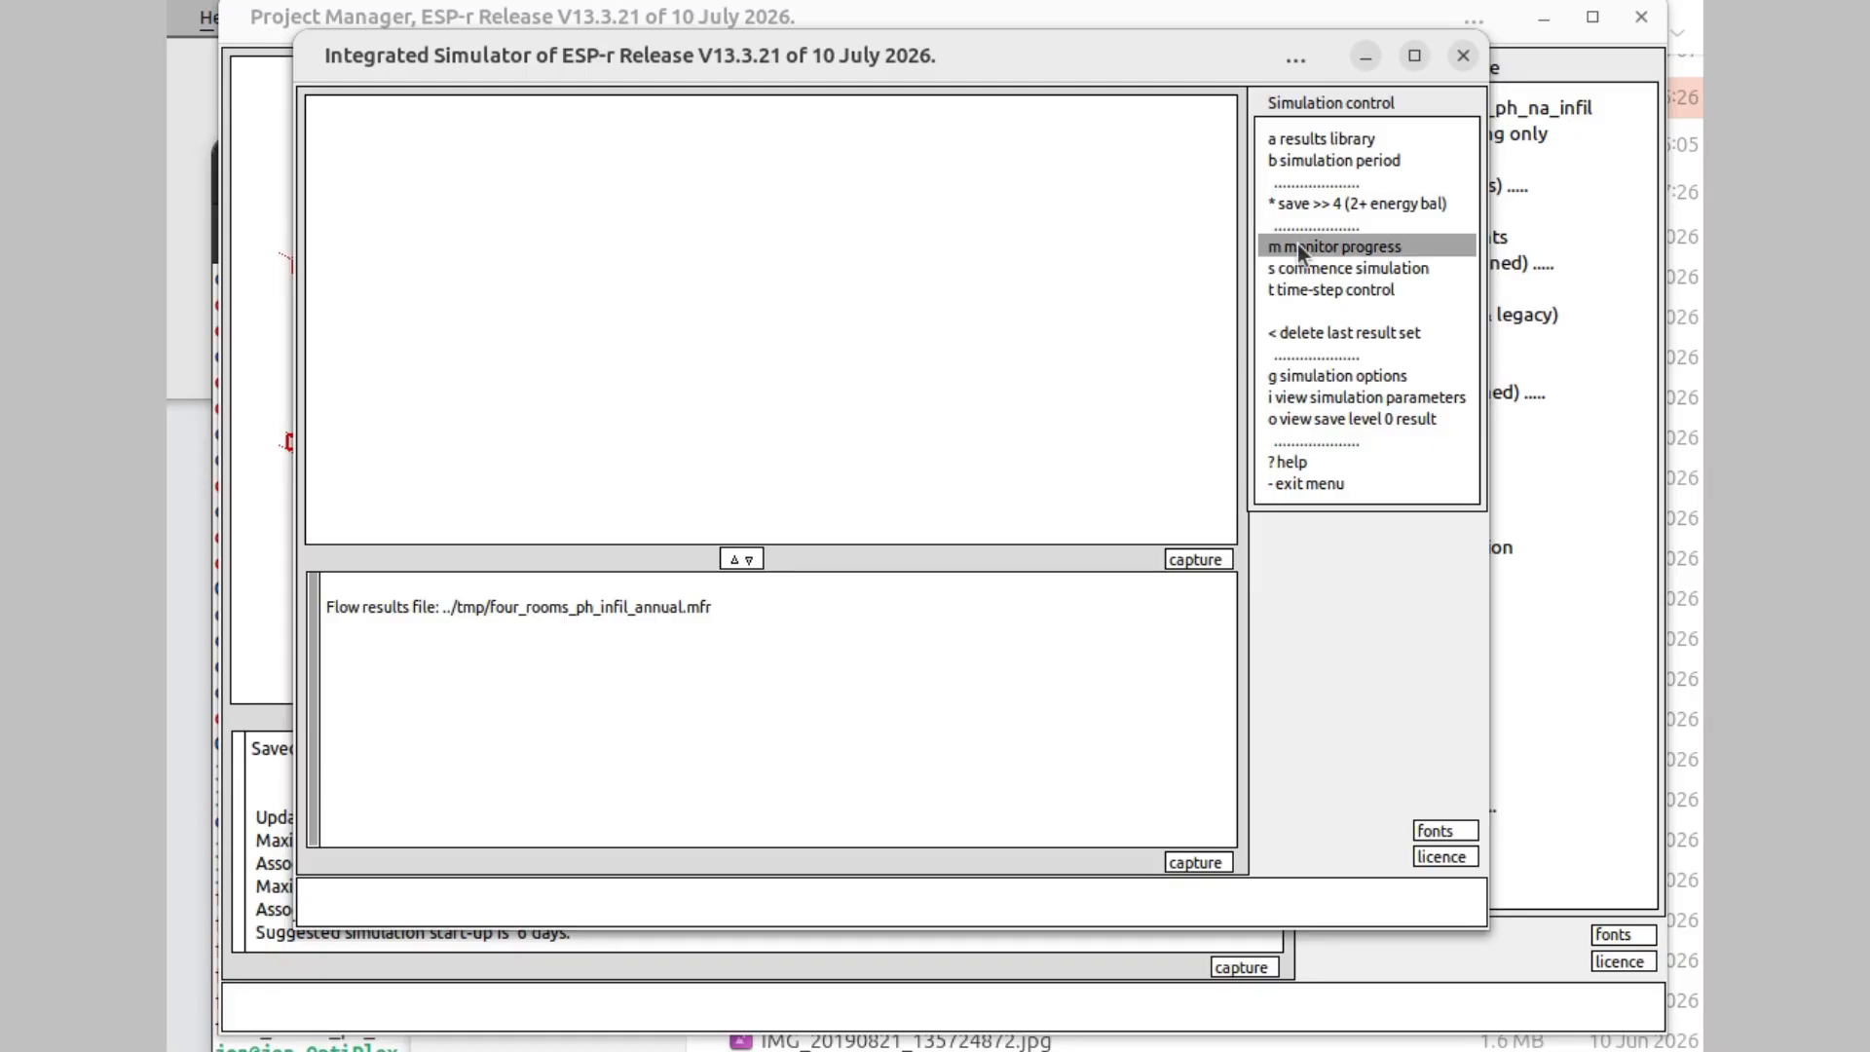
{"action": "left_click", "coordinate": [1409, 248]}
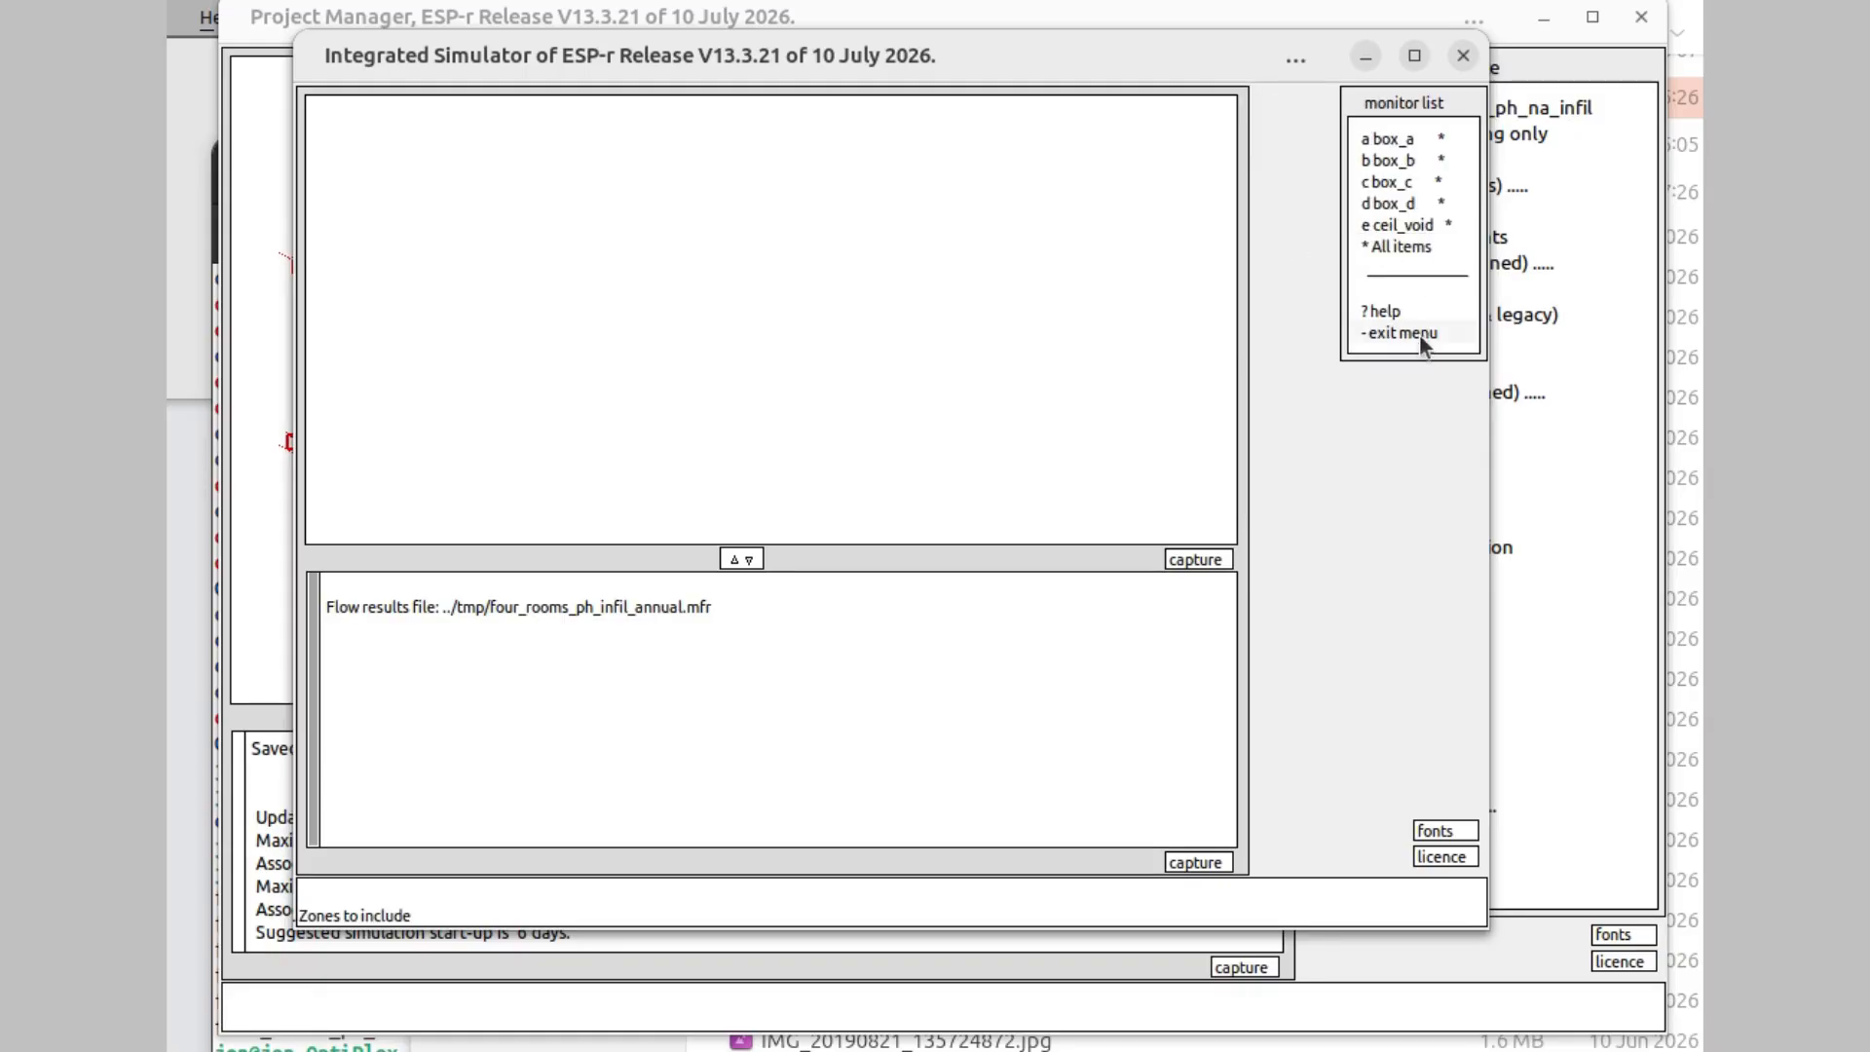
{"action": "left_click", "coordinate": [1404, 333]}
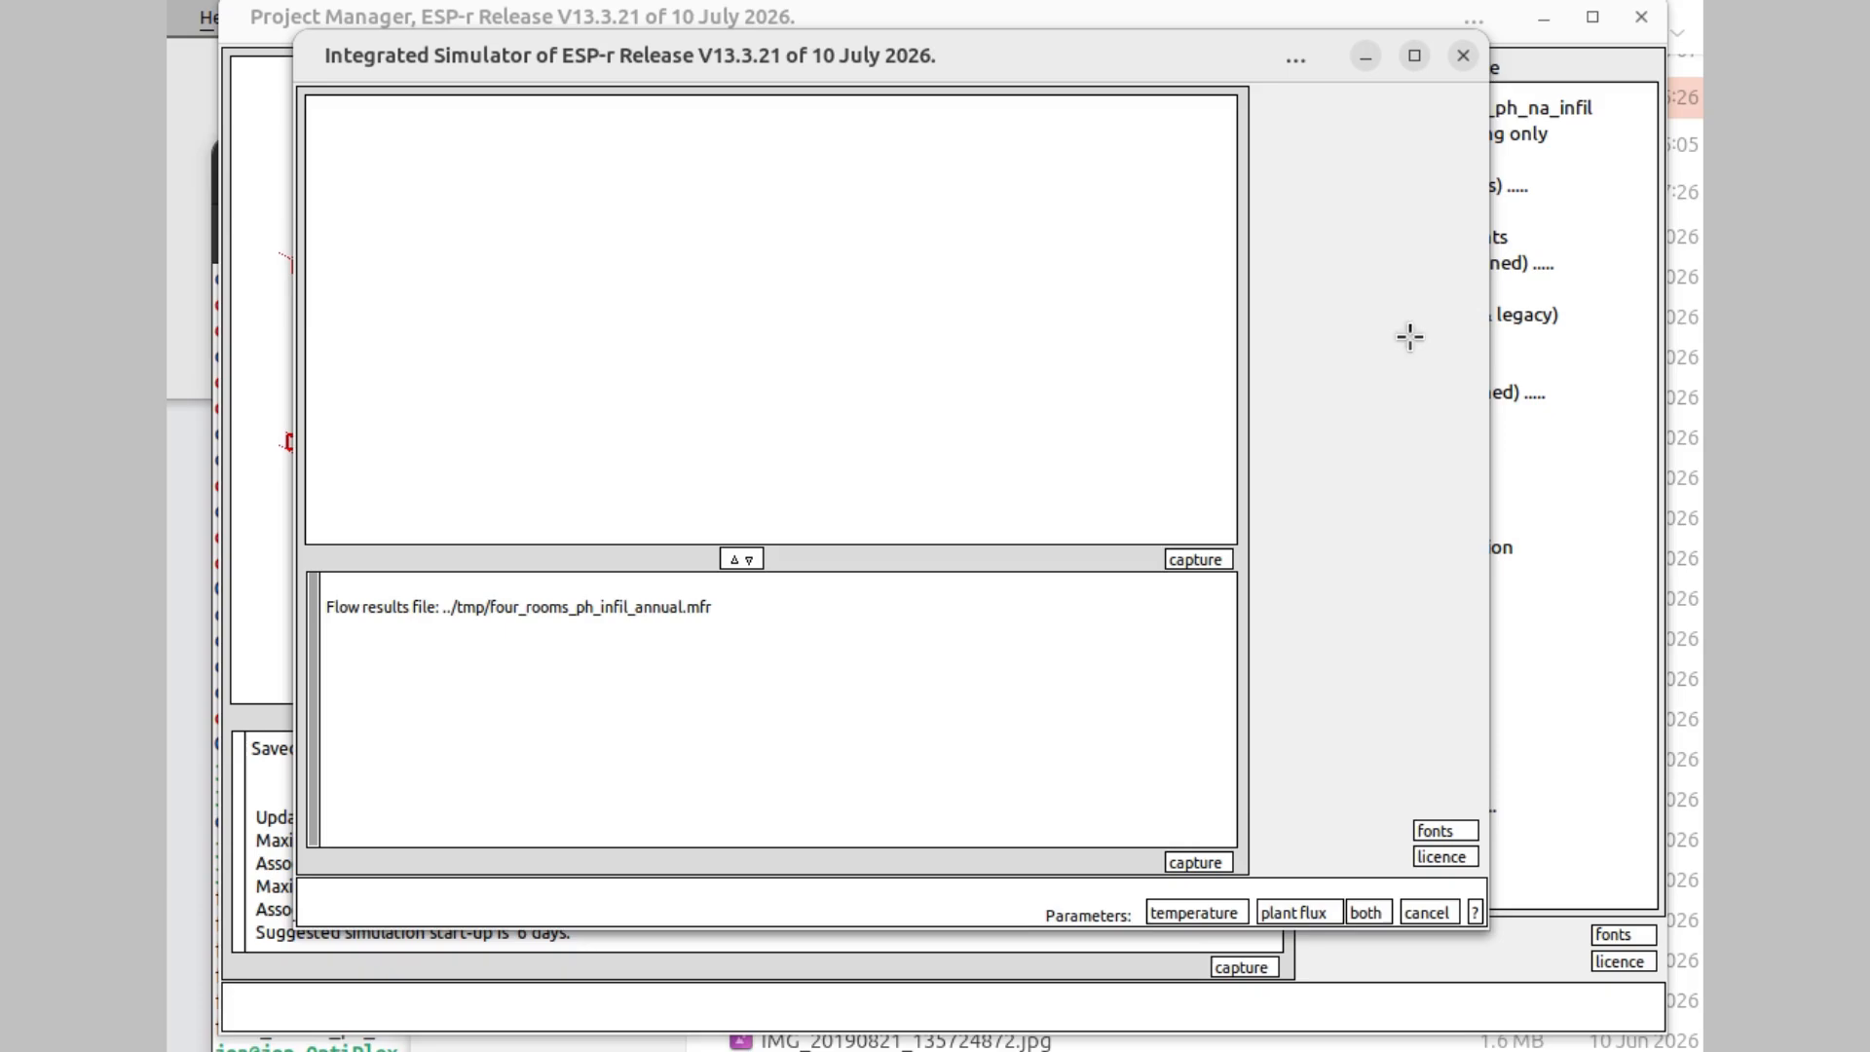
{"action": "left_click", "coordinate": [1176, 917]}
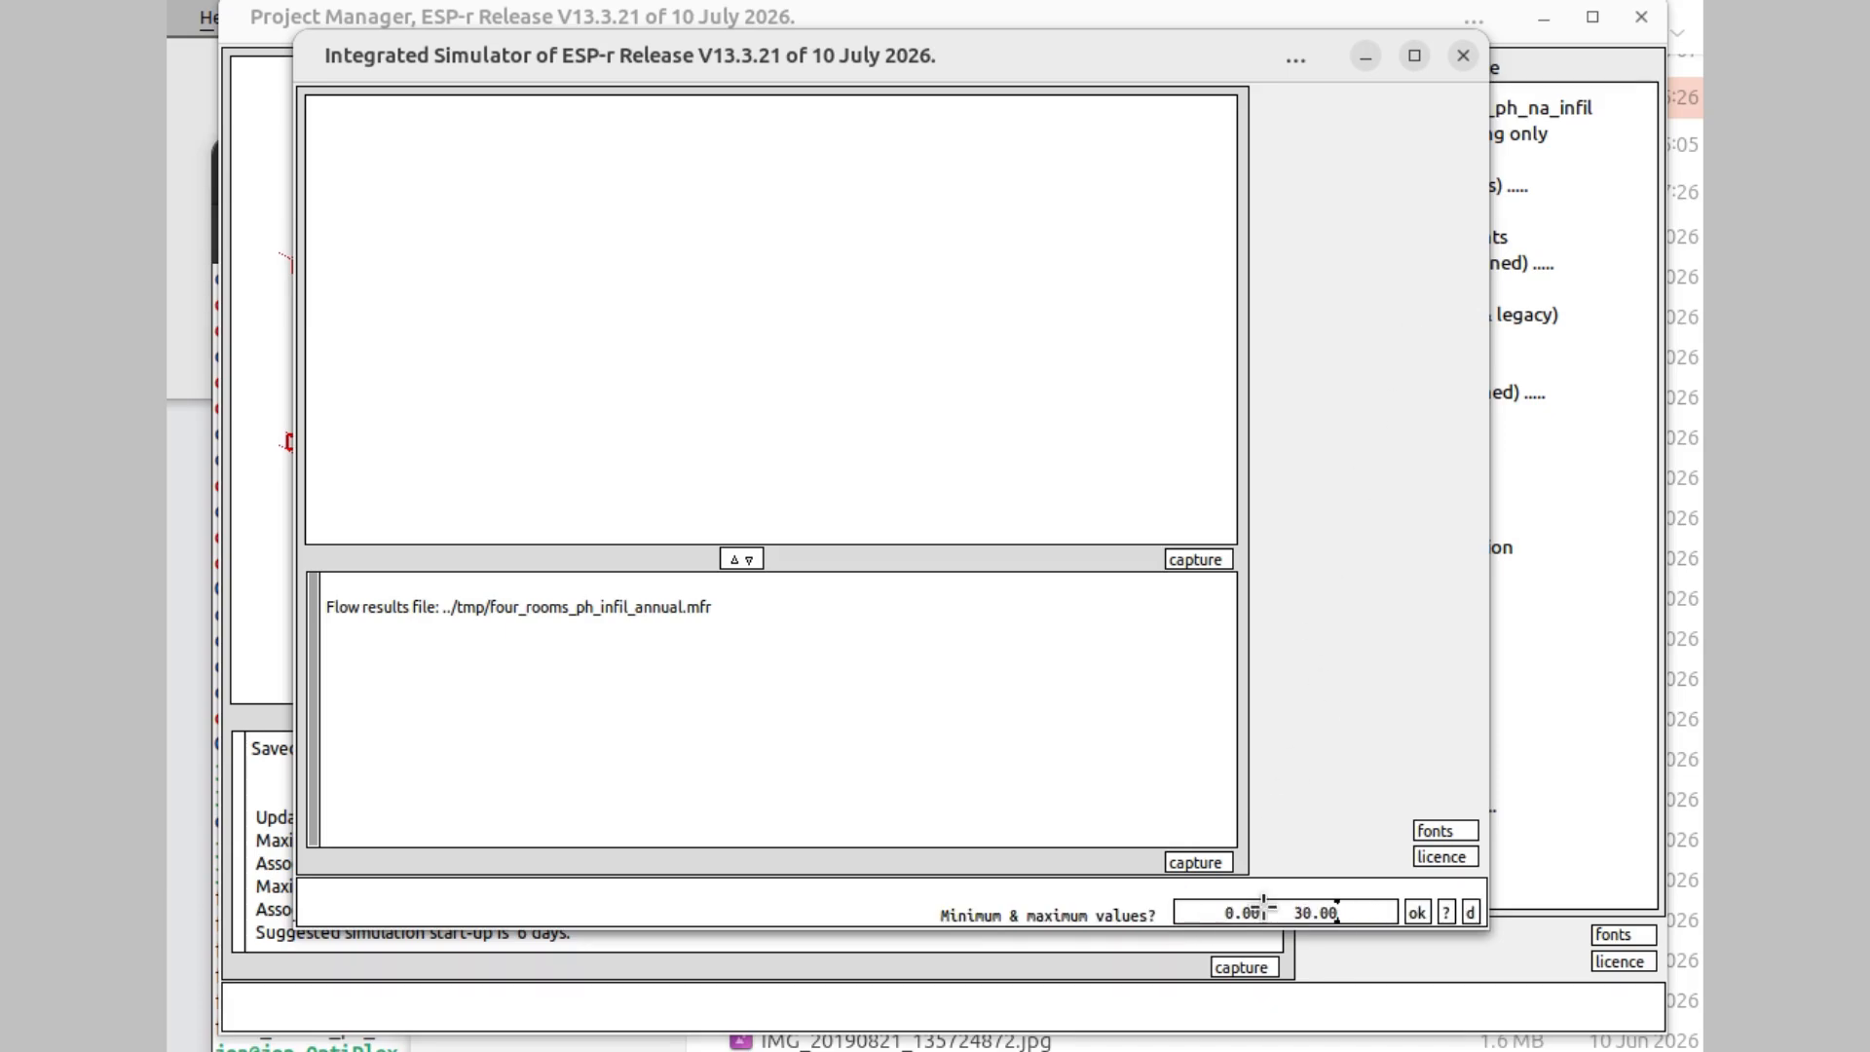
{"action": "left_click", "coordinate": [1417, 910]}
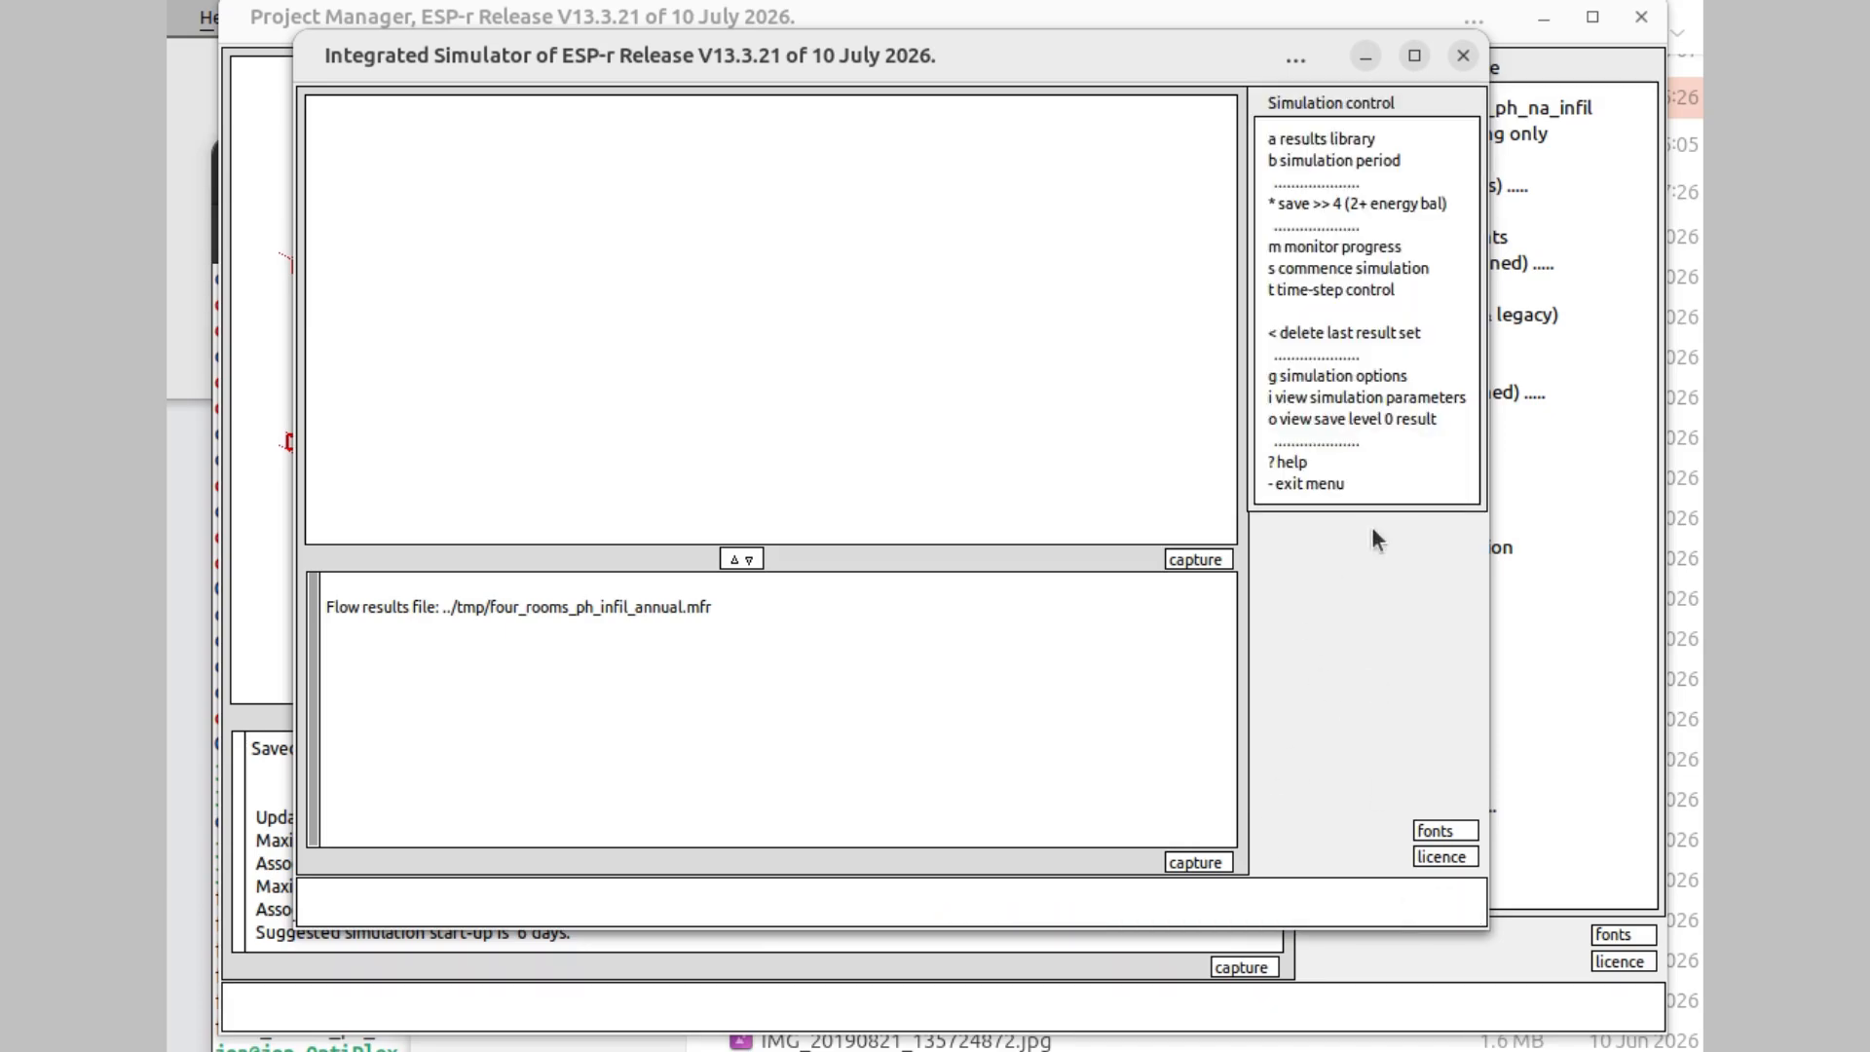
- Run the simulation with result-set description "Results four_rooms_ph_from_bd_infil", save its results, and quit the simulator
{"action": "left_click", "coordinate": [1352, 267]}
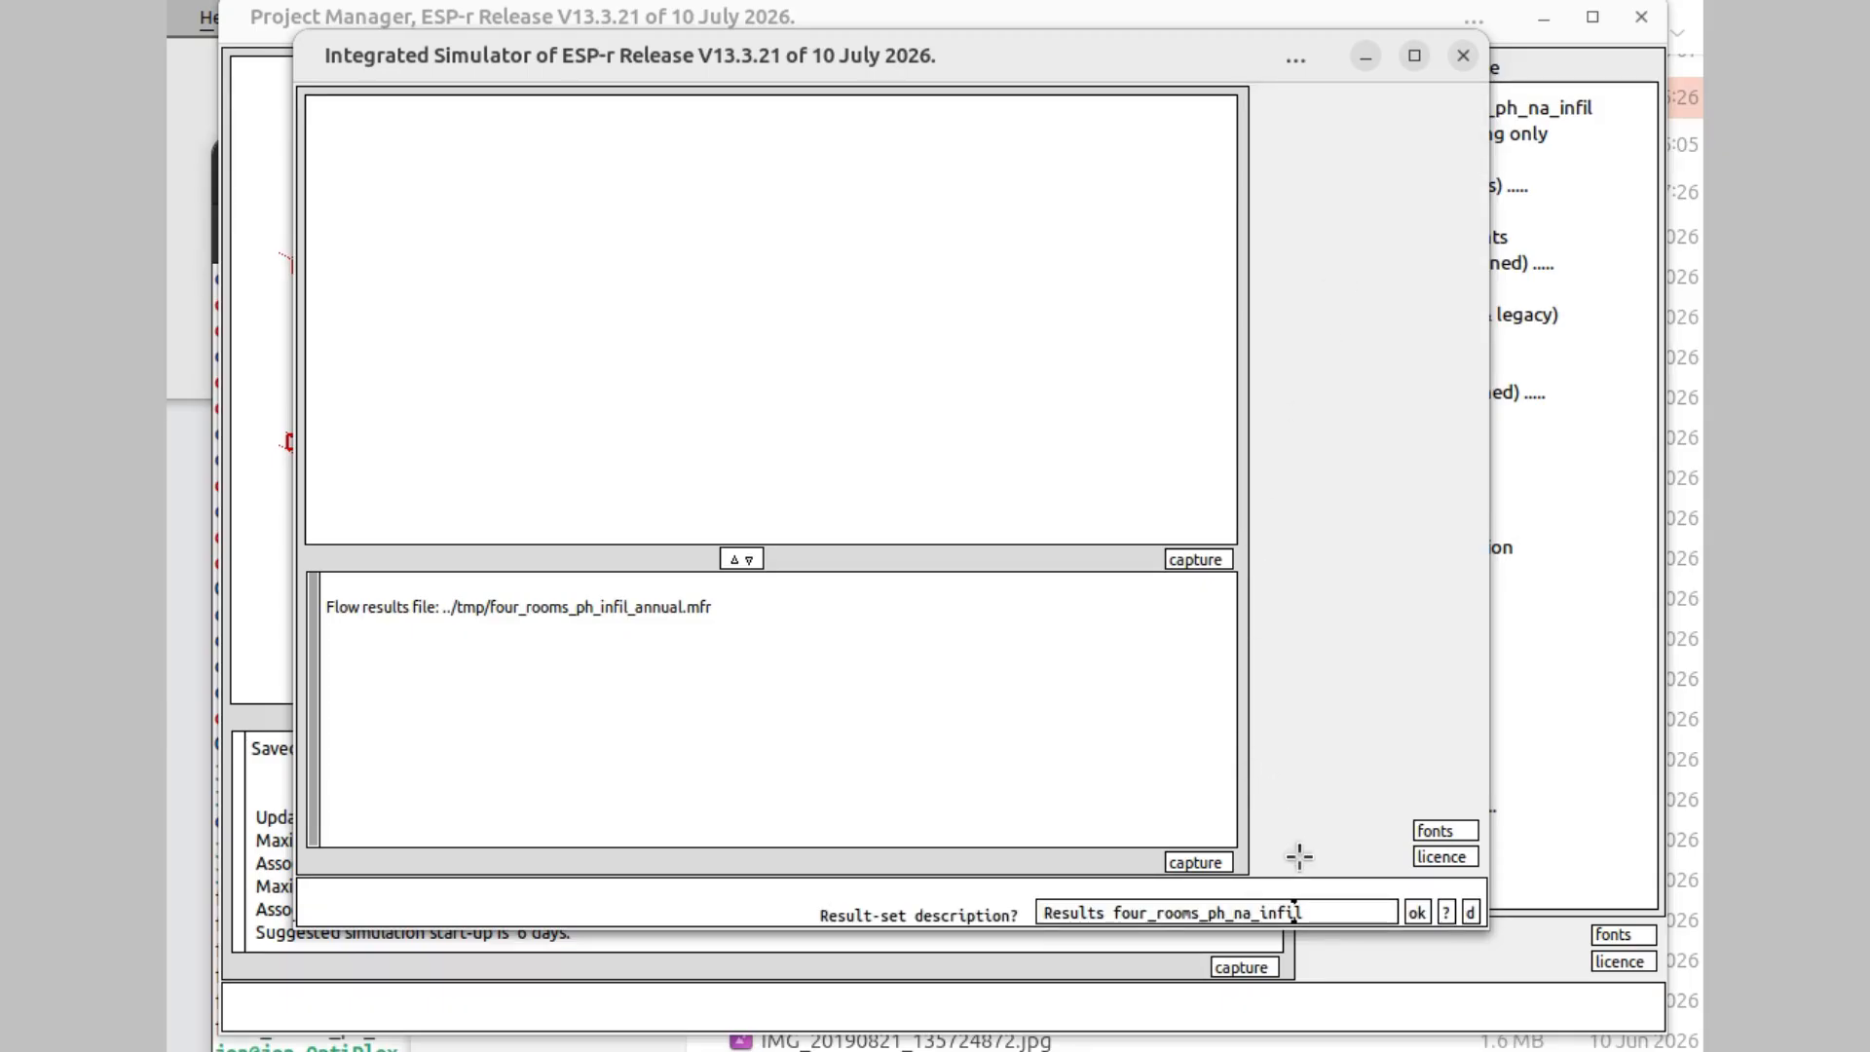
{"action": "key", "text": "BackSpace"}
{"action": "type", "text": "from"}
{"action": "left_click", "coordinate": [1417, 910]}
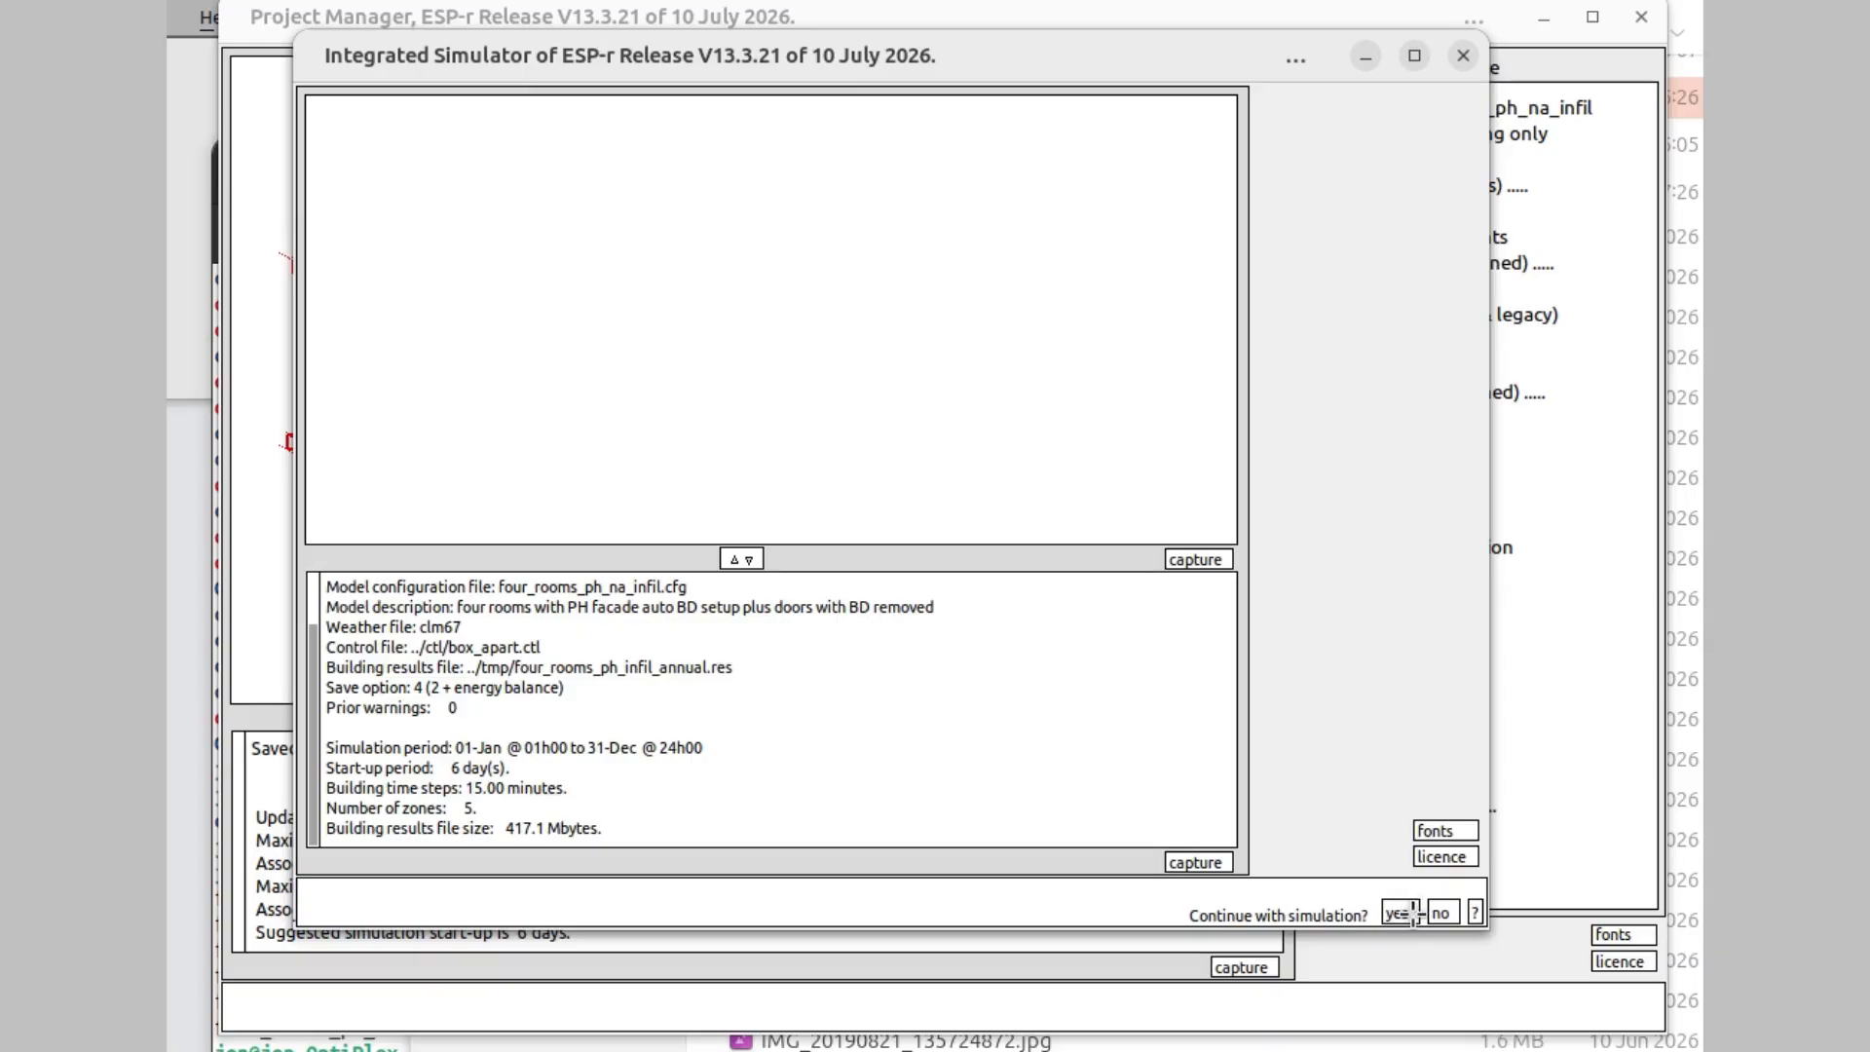
{"action": "left_click", "coordinate": [1412, 912]}
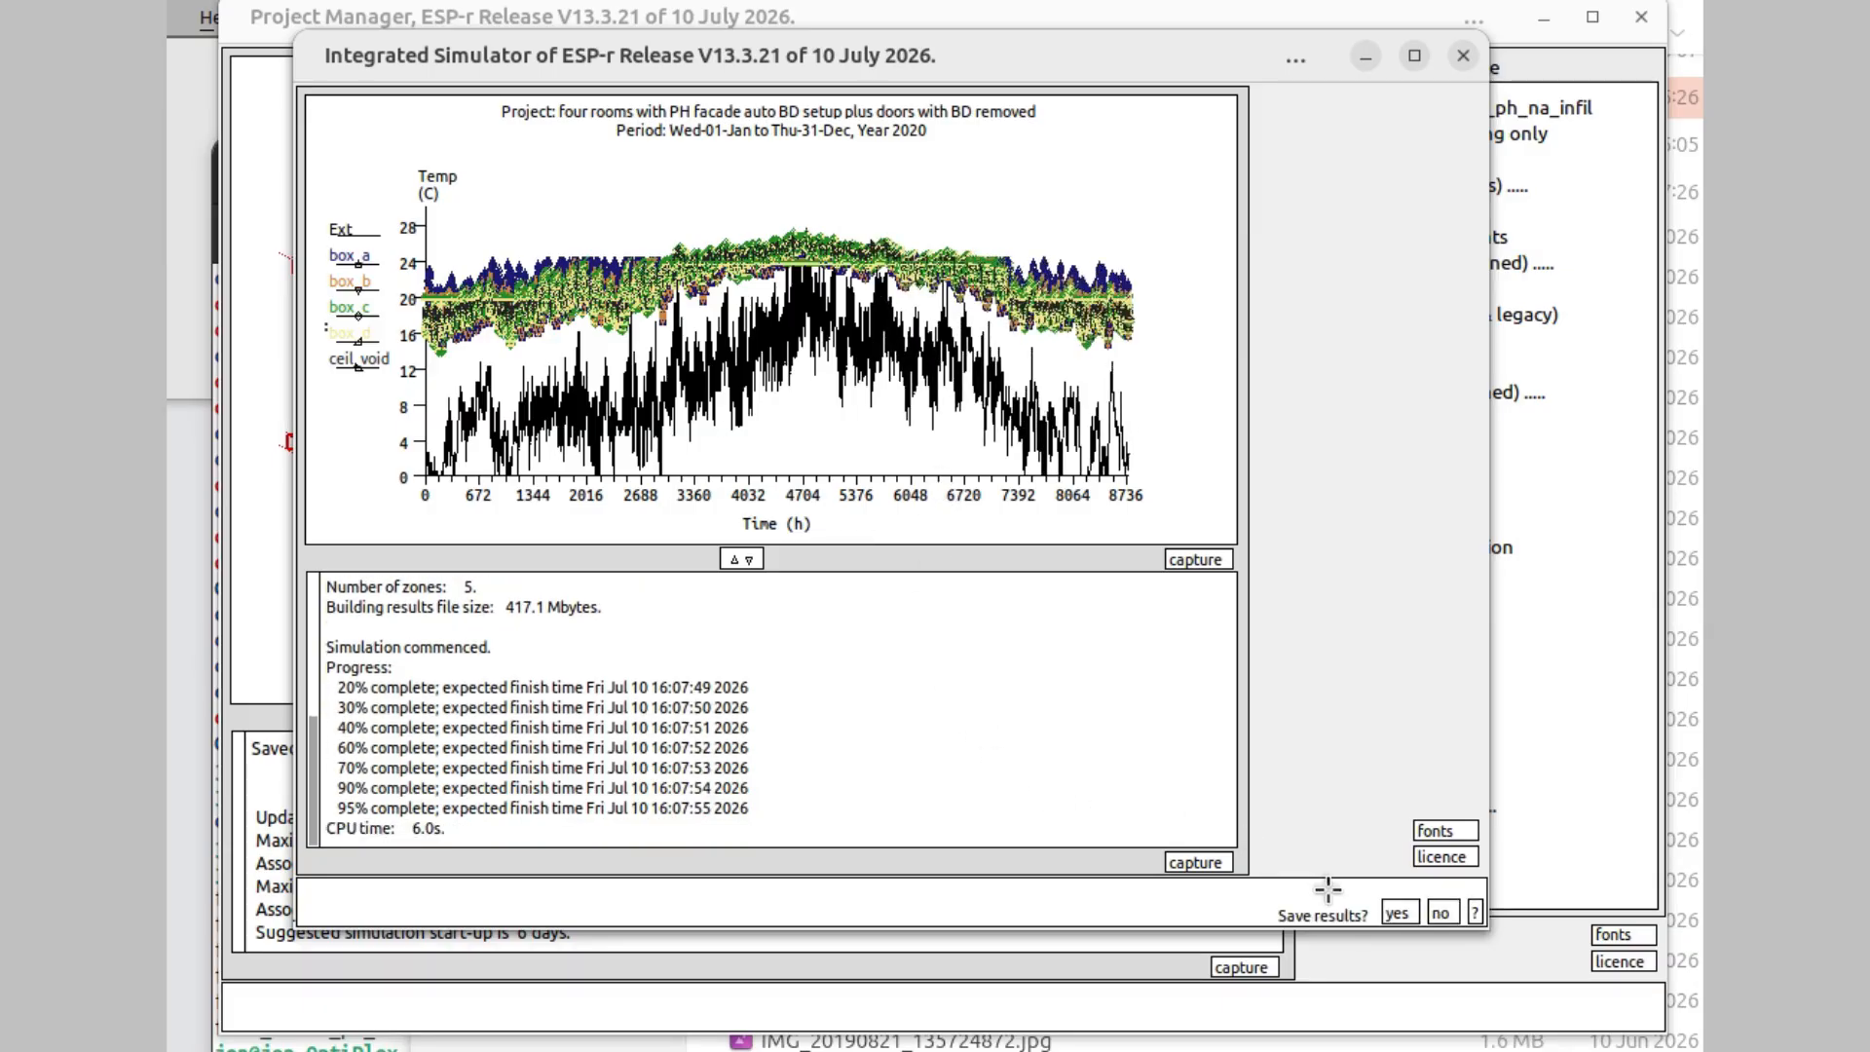
{"action": "left_click", "coordinate": [1398, 911]}
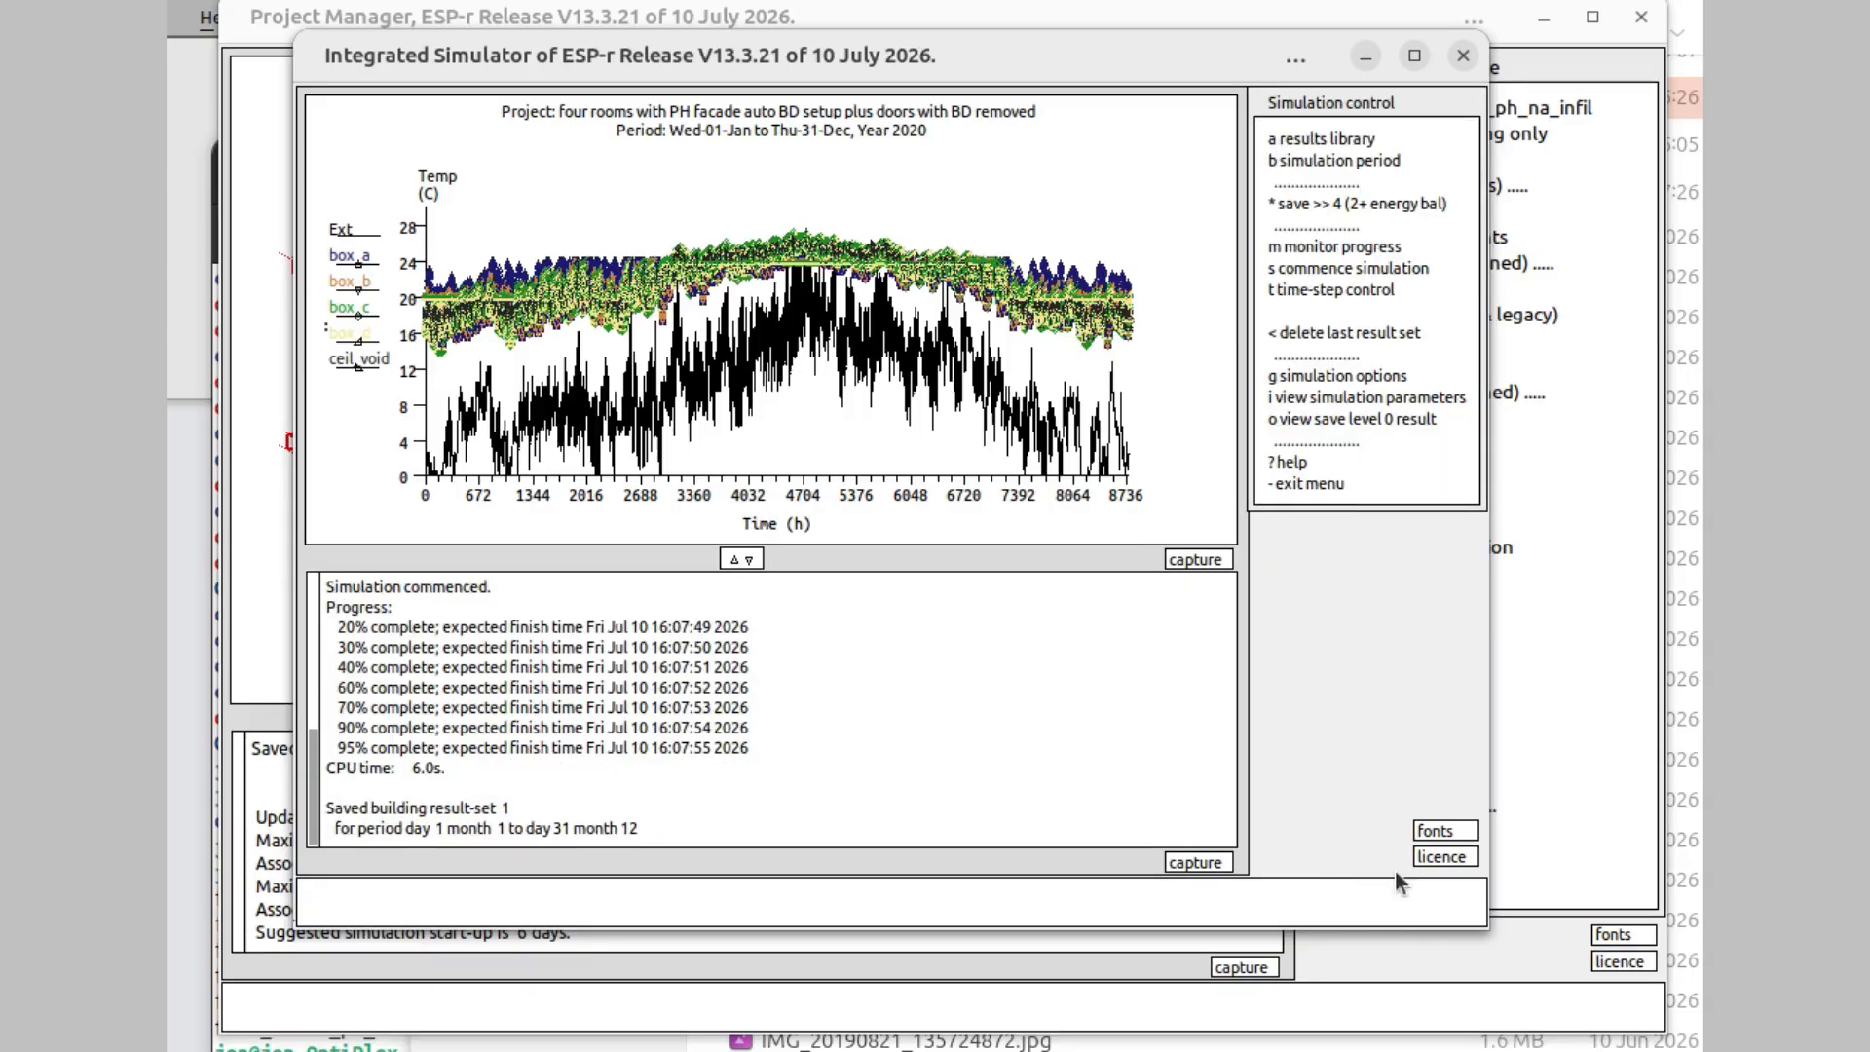
{"action": "left_click", "coordinate": [1330, 484]}
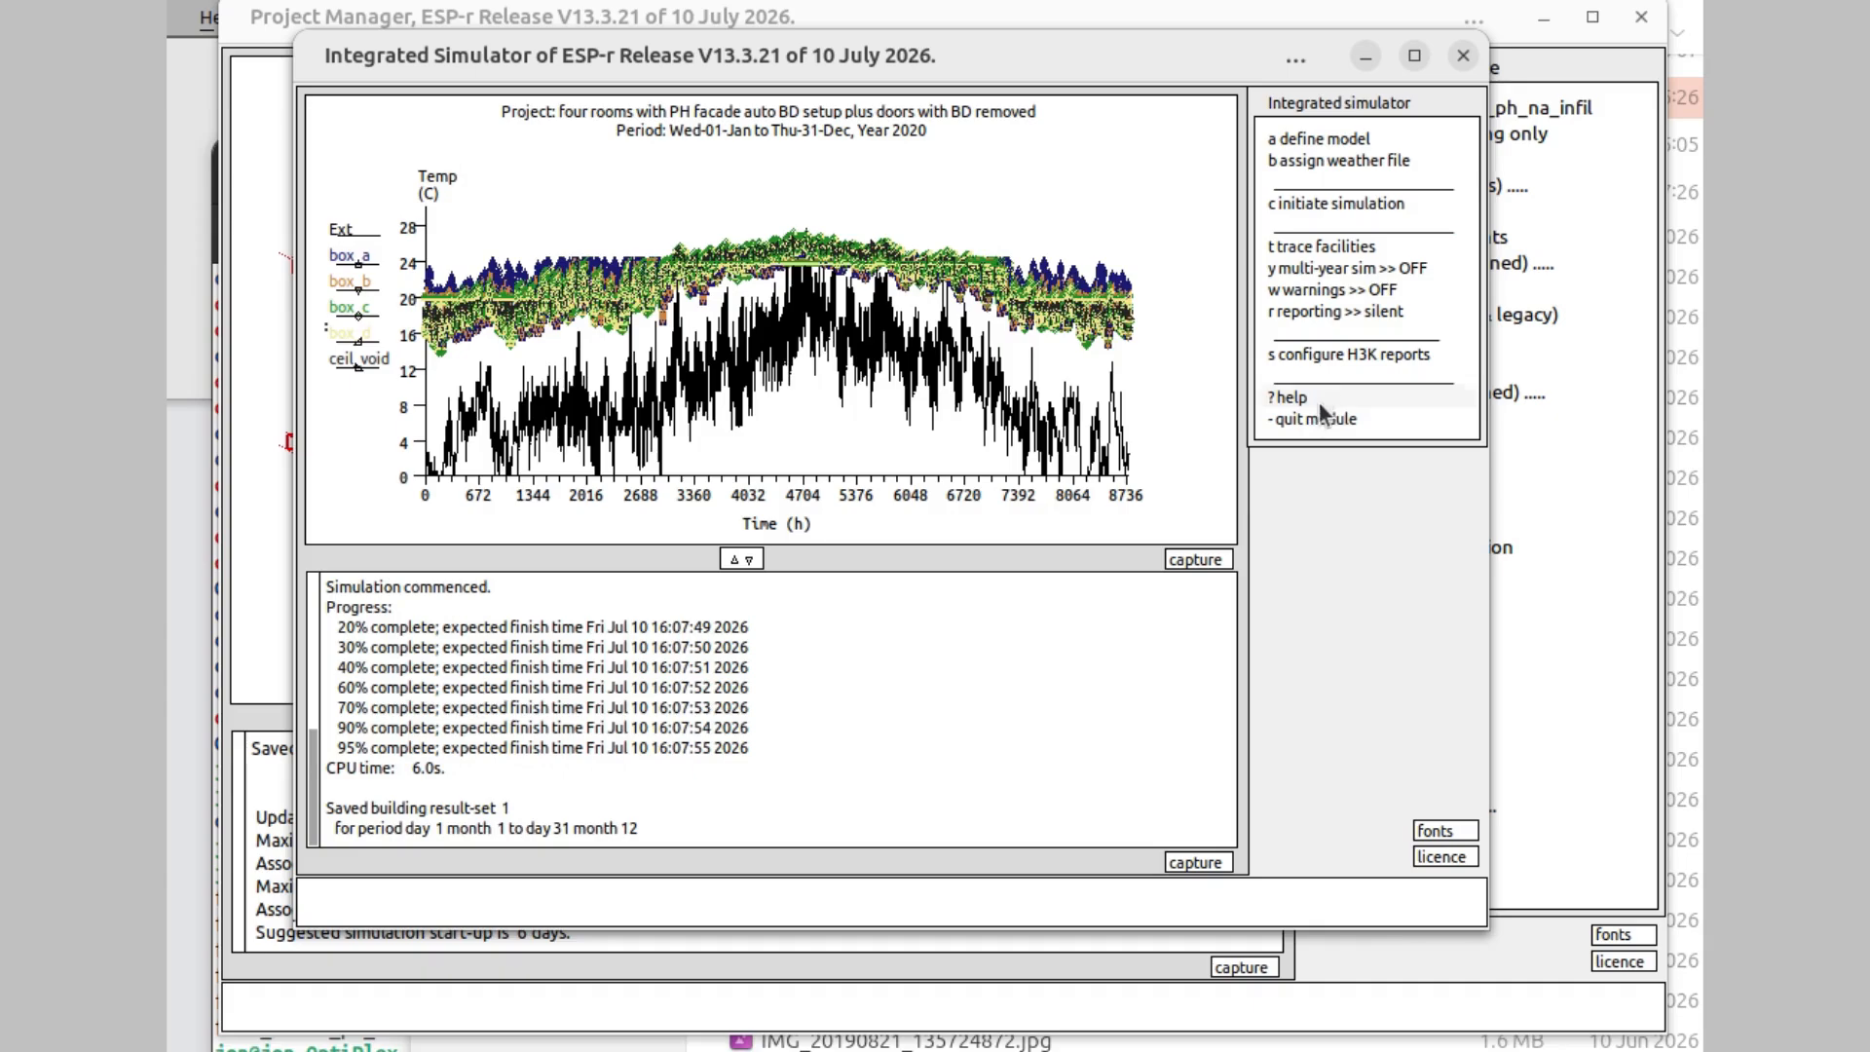
{"action": "left_click", "coordinate": [1325, 421]}
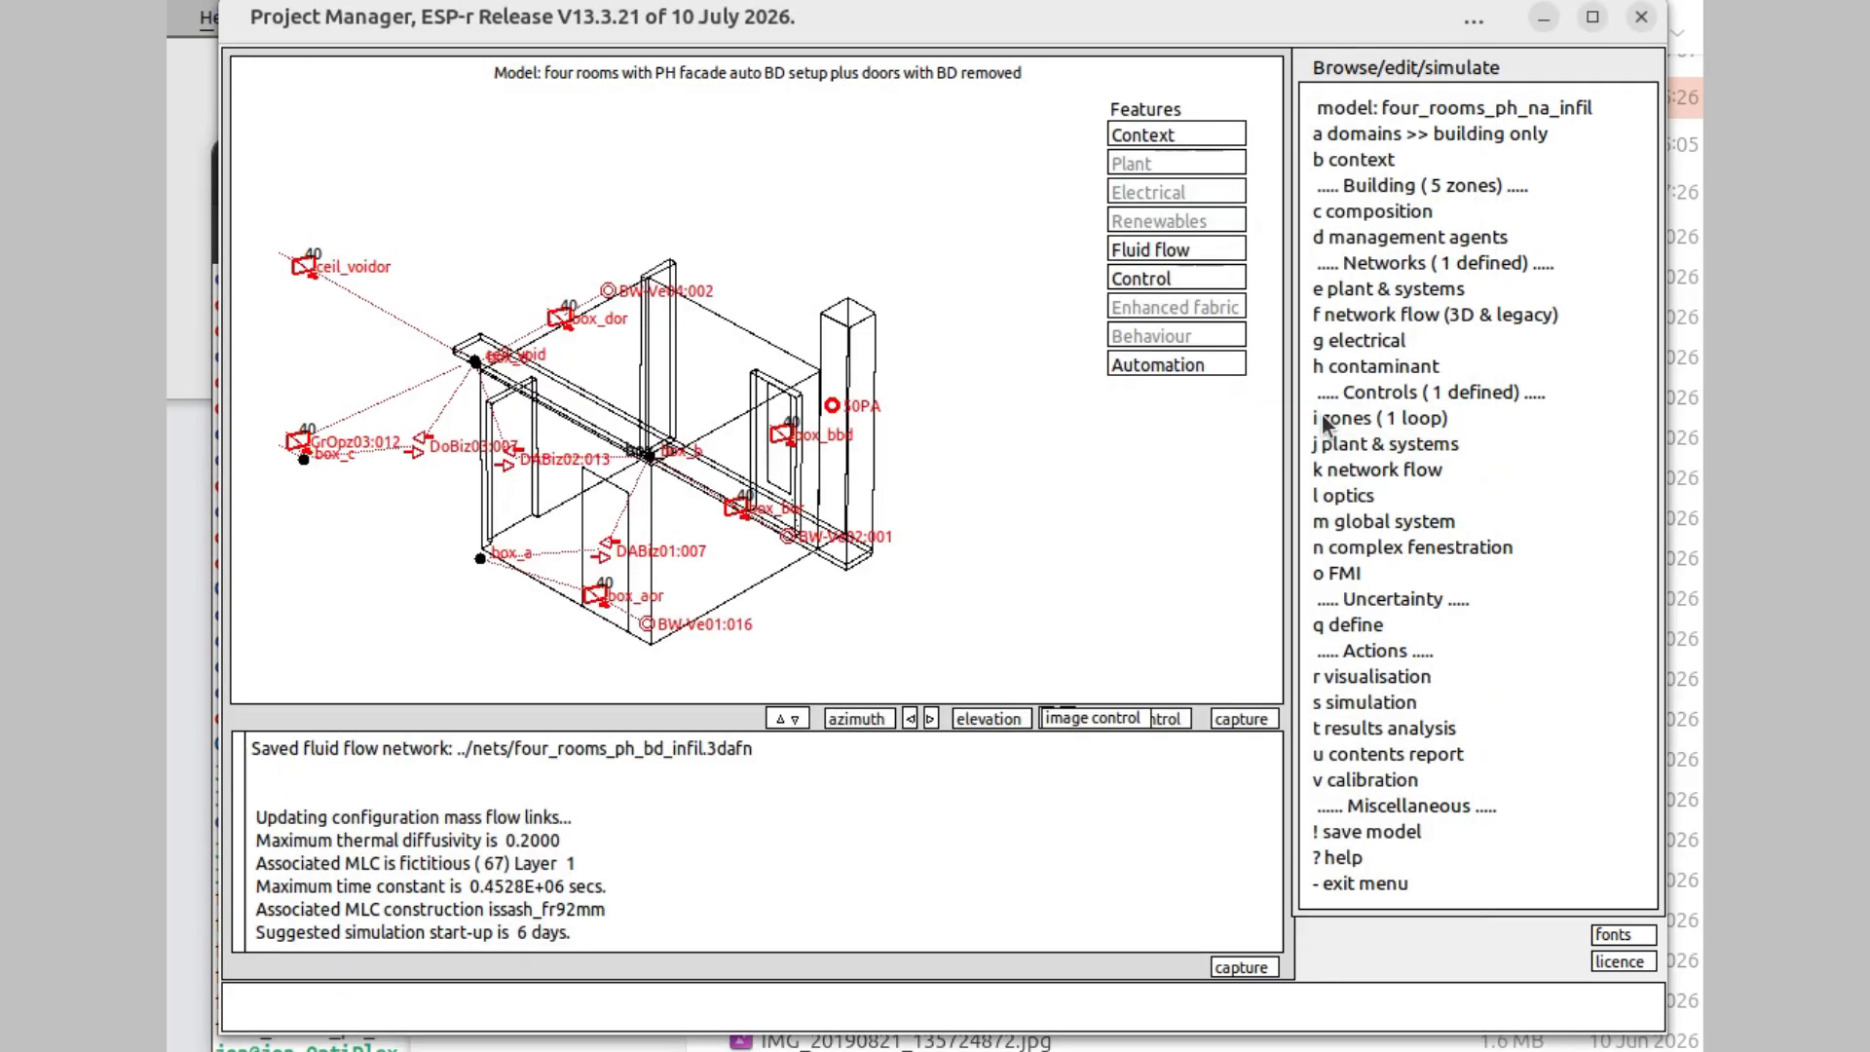
- Start results analysis in the Results Analyser and load the building results file ../tmp/four_rooms_ph_infil_annual.res
{"action": "left_click", "coordinate": [1377, 733]}
{"action": "left_click_drag", "start_coordinate": [167, 0], "coordinate": [761, 18]}
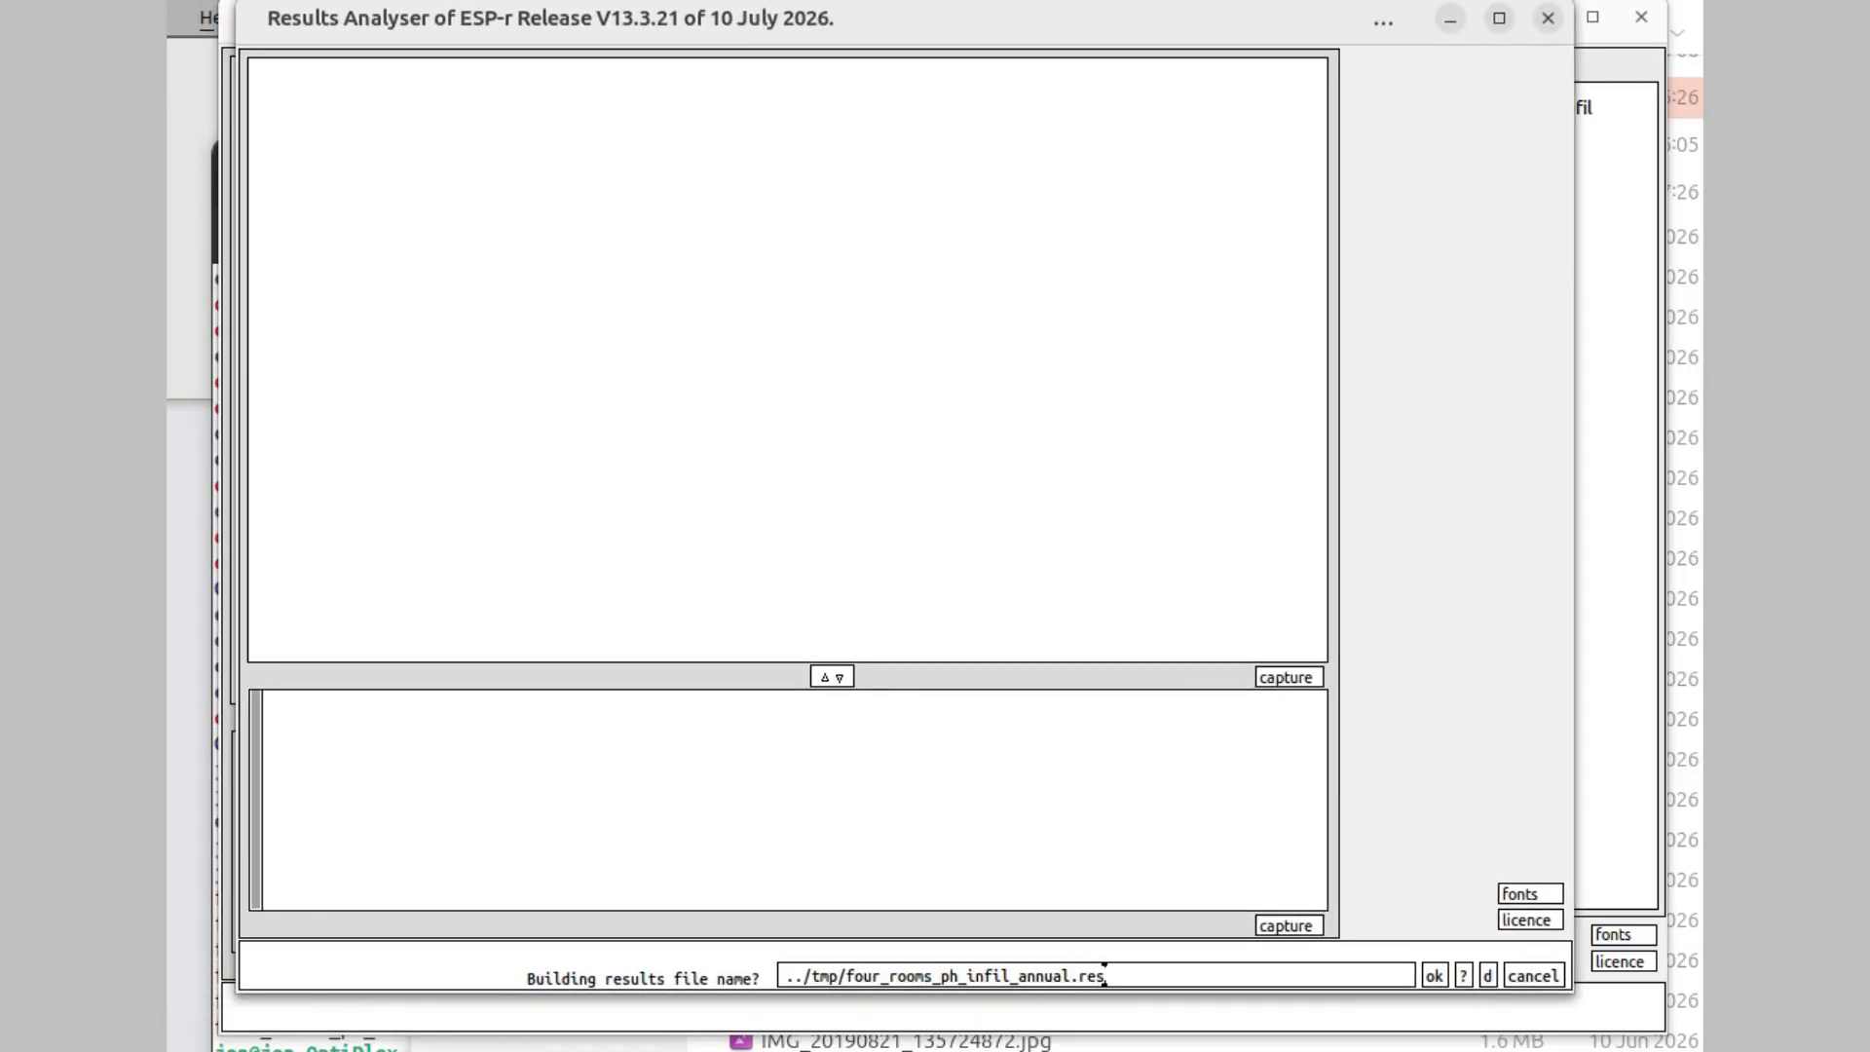
{"action": "left_click", "coordinate": [1432, 975]}
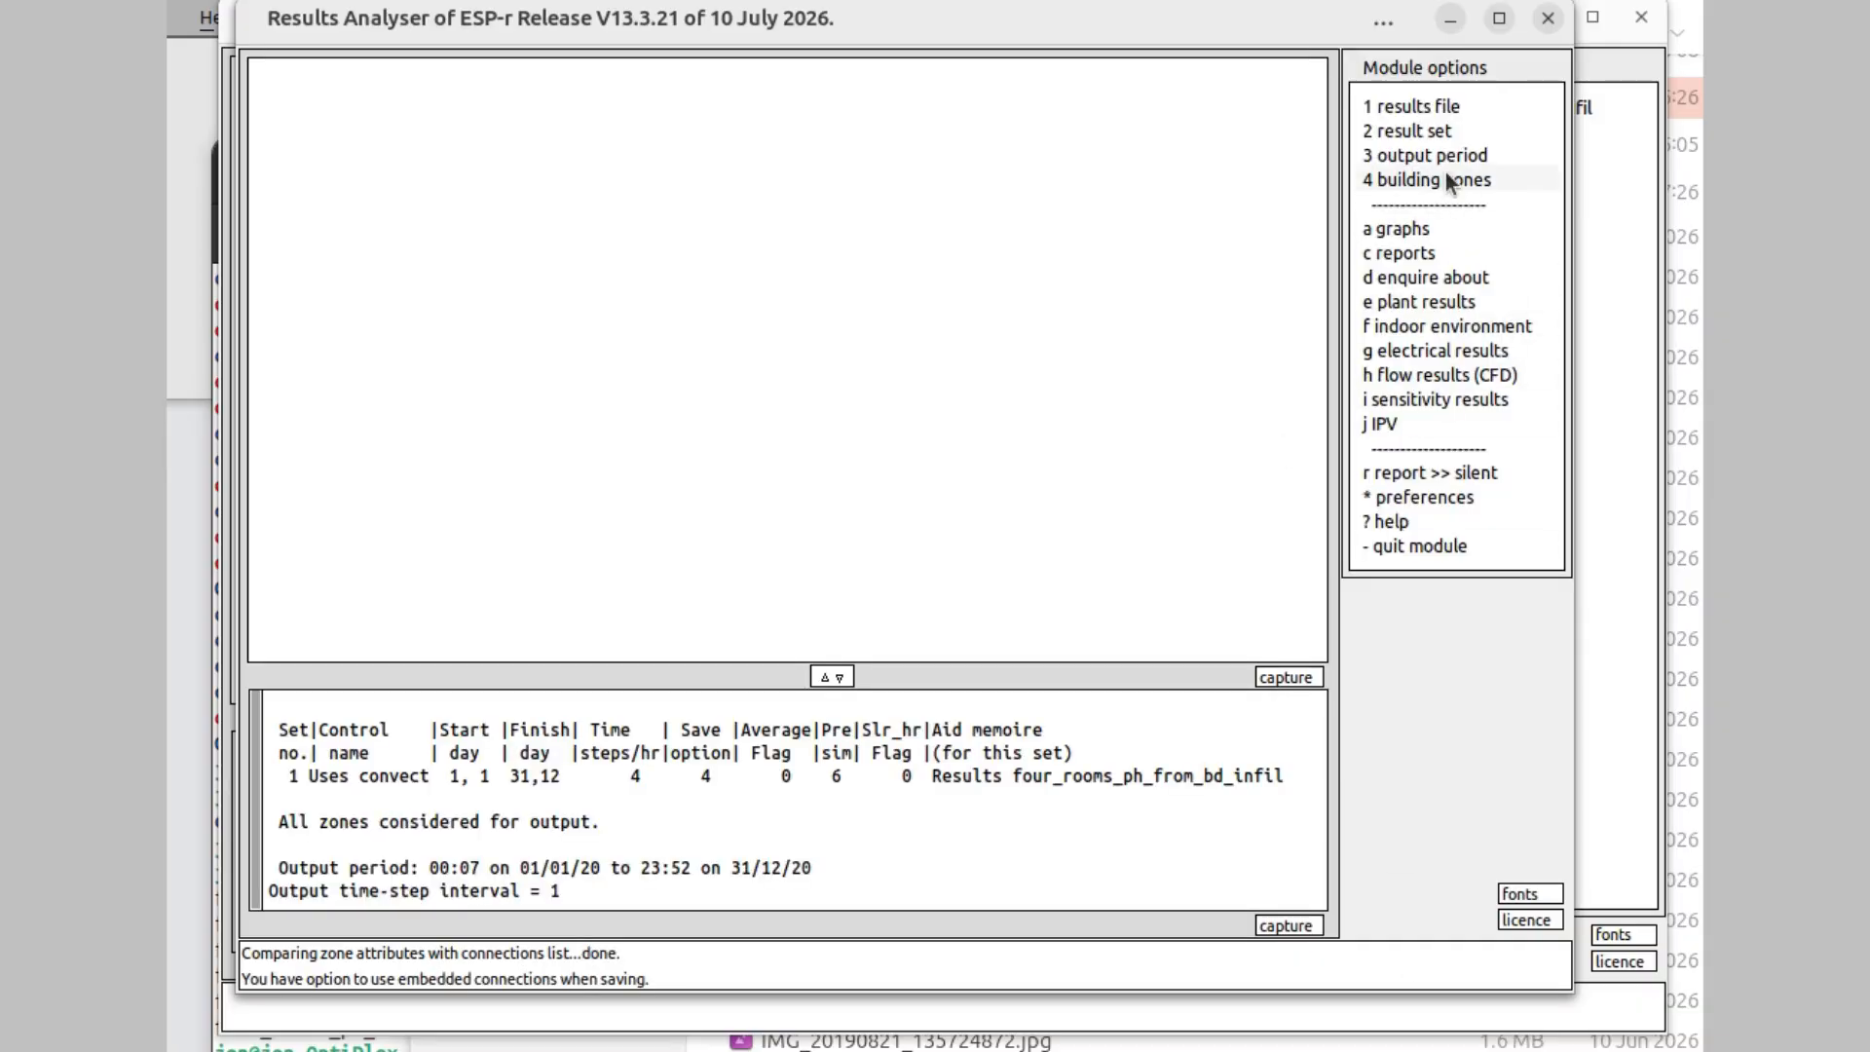
- Draw a parameter plot of the resultant temperature in all zones over the year
{"action": "left_click", "coordinate": [1399, 227]}
{"action": "left_click", "coordinate": [1418, 206]}
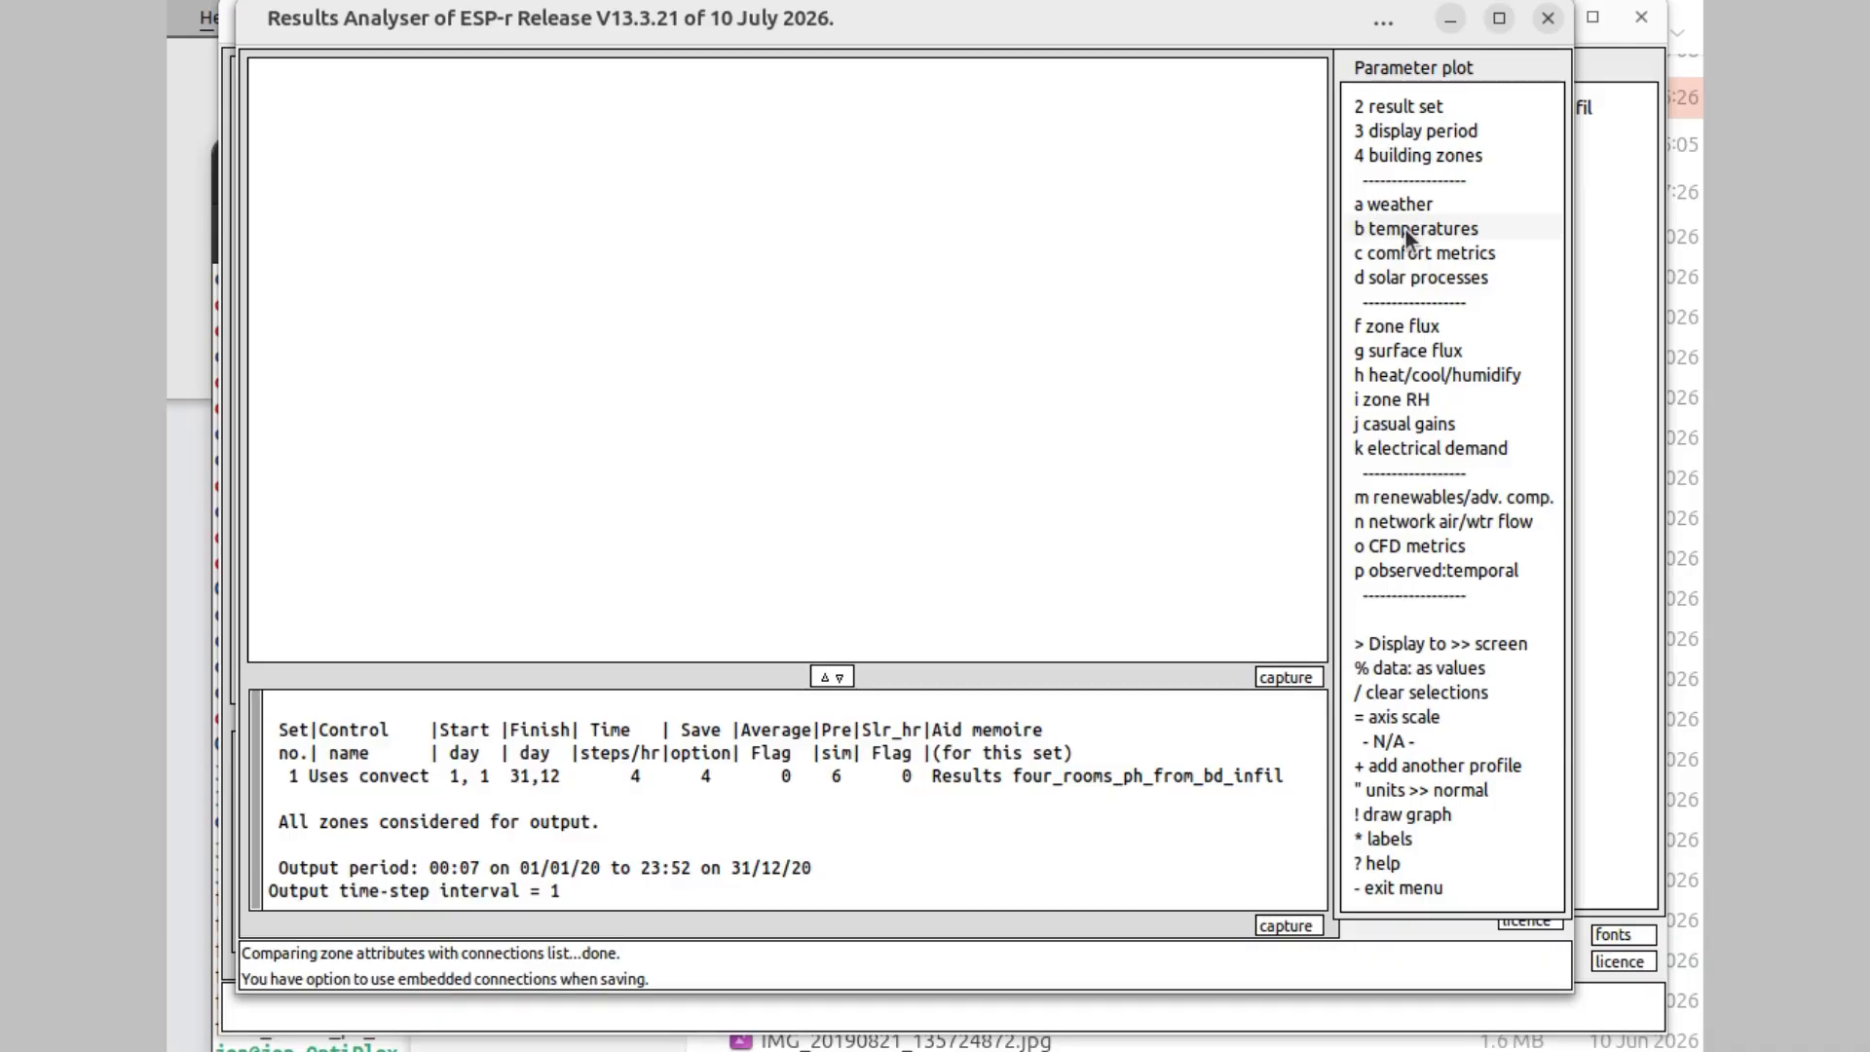
{"action": "left_click", "coordinate": [1405, 232]}
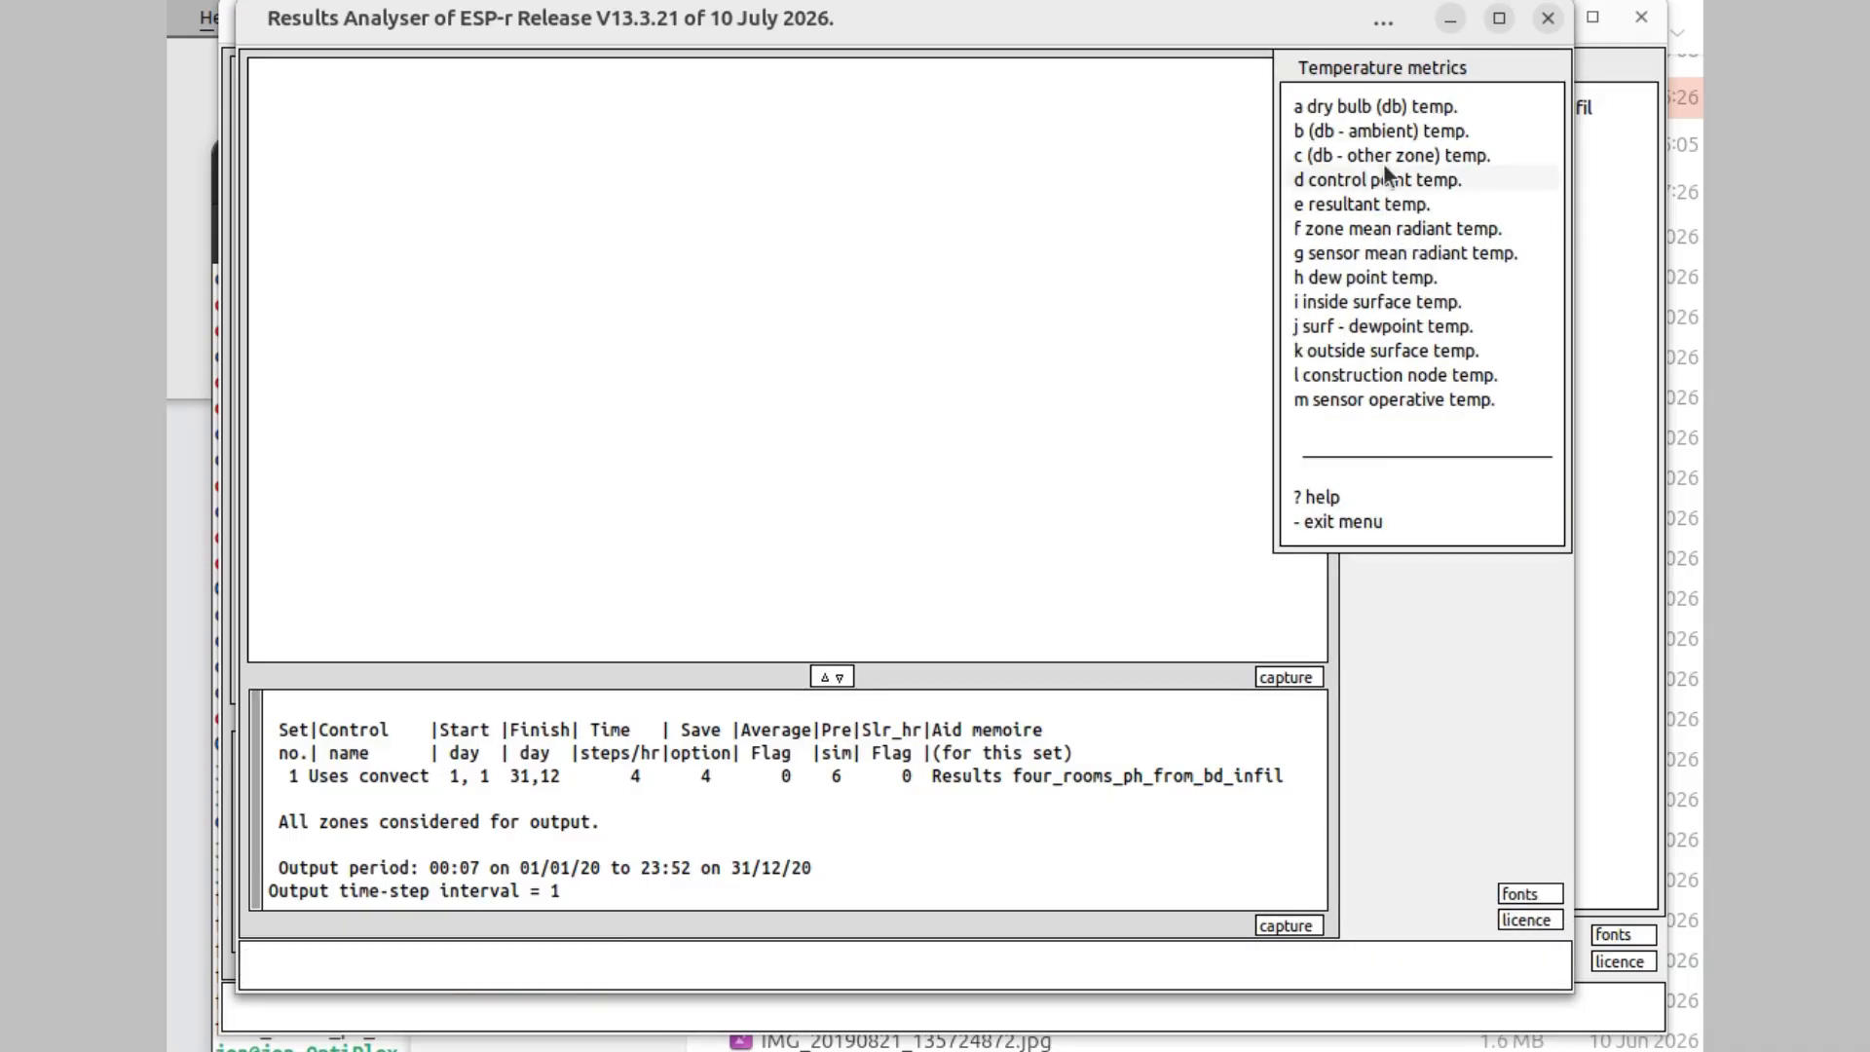
{"action": "left_click", "coordinate": [1366, 204]}
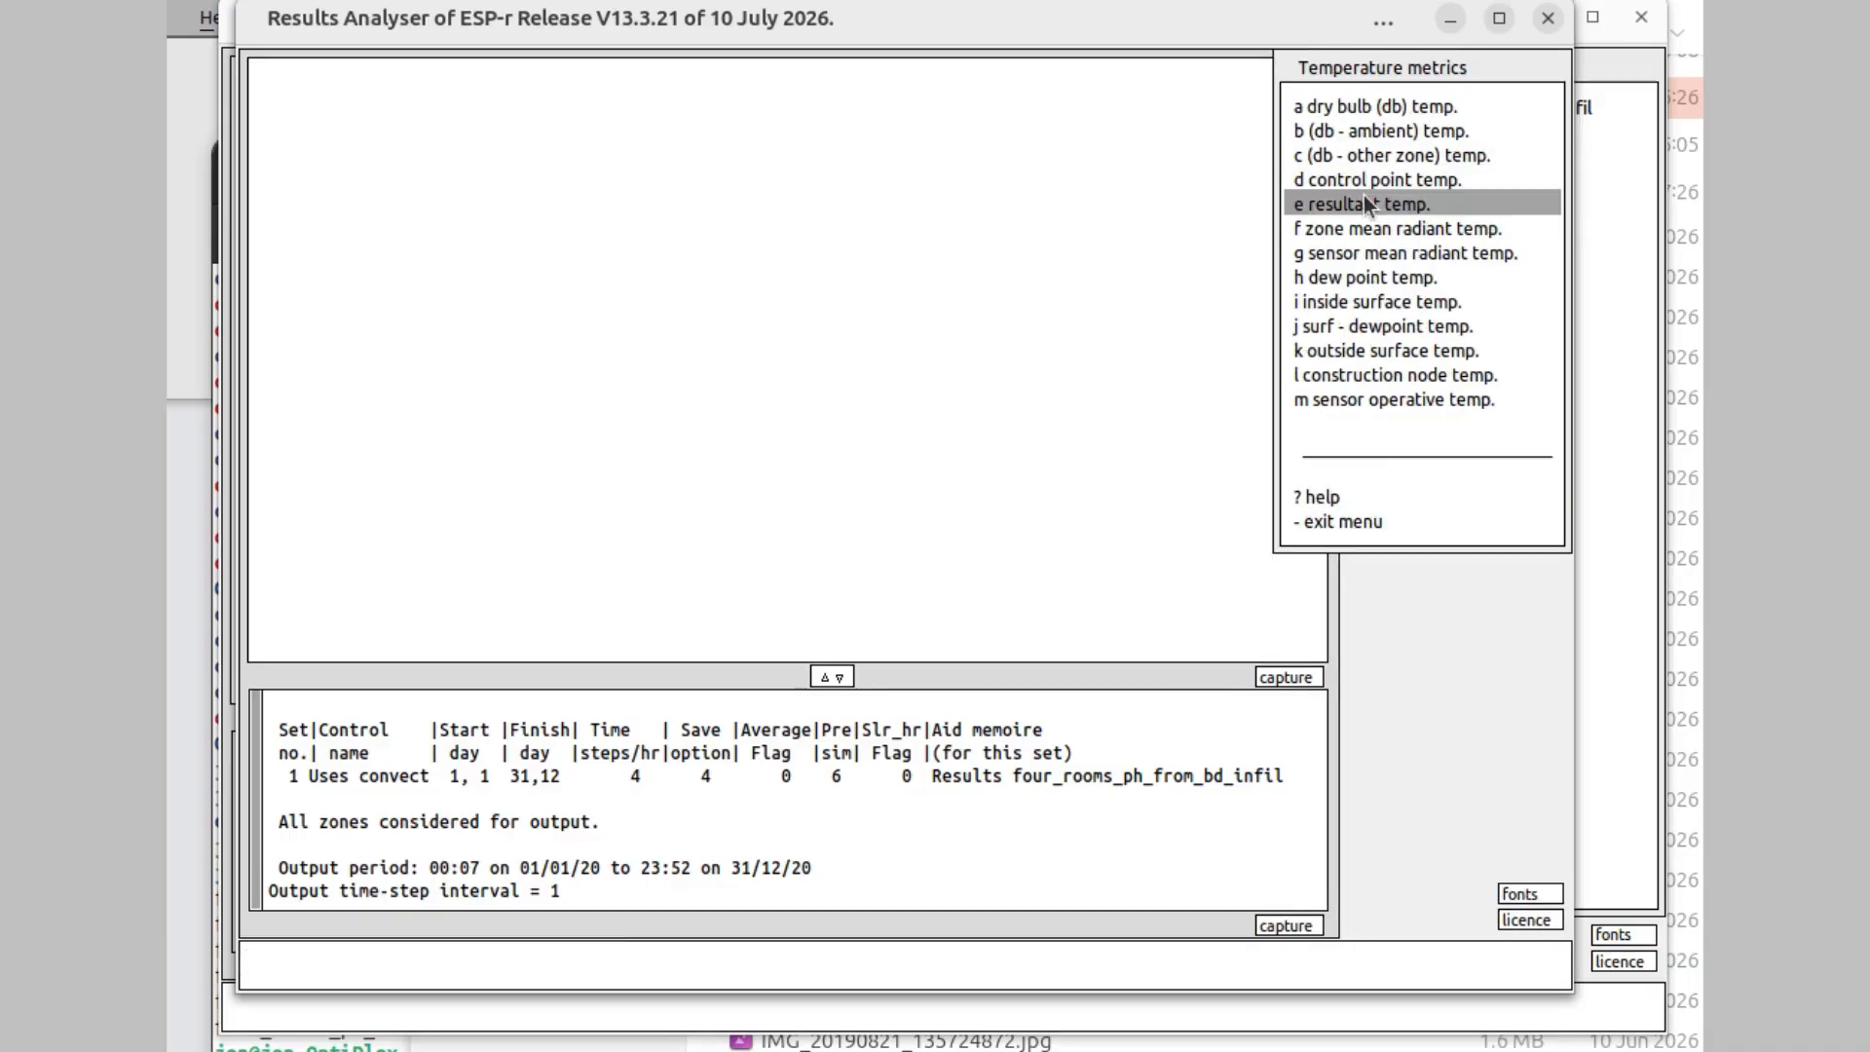
{"action": "left_click", "coordinate": [1330, 524]}
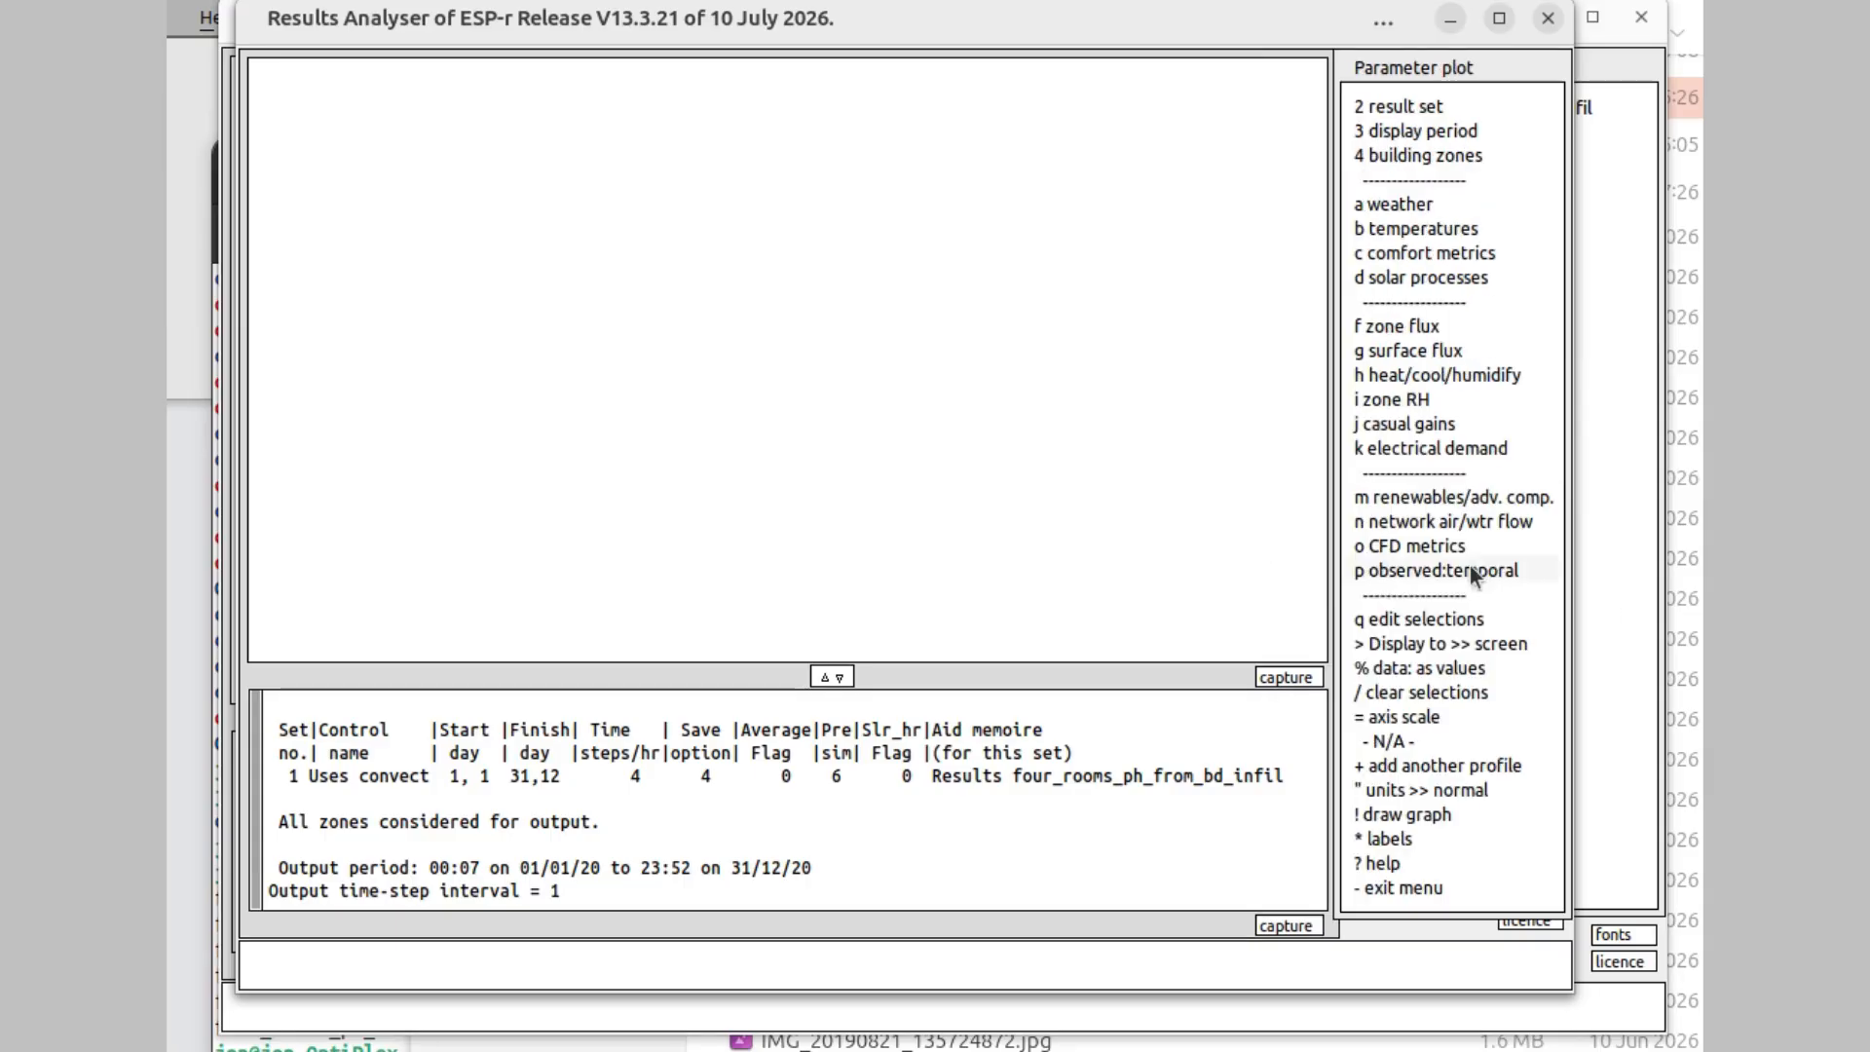
{"action": "left_click", "coordinate": [1420, 815]}
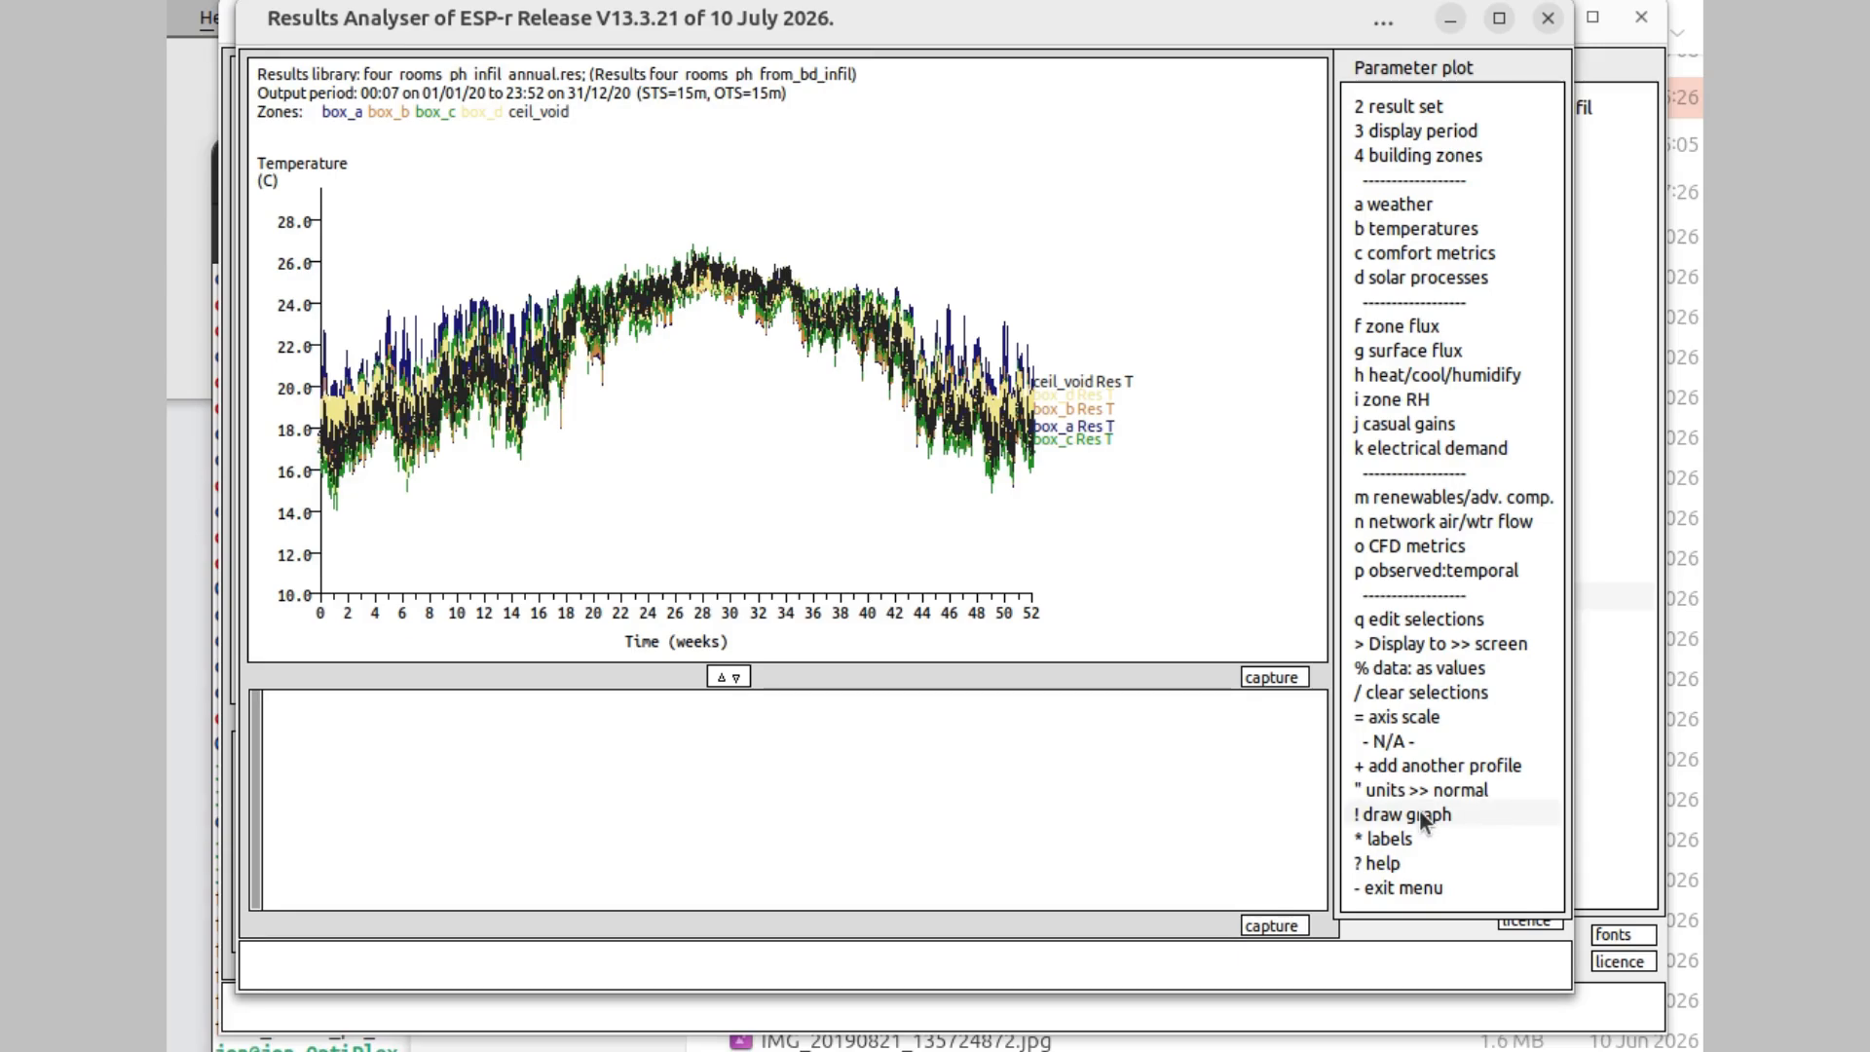
- Clear the plot selections and graph the sensible heating load of all zones
{"action": "left_click", "coordinate": [1412, 693]}
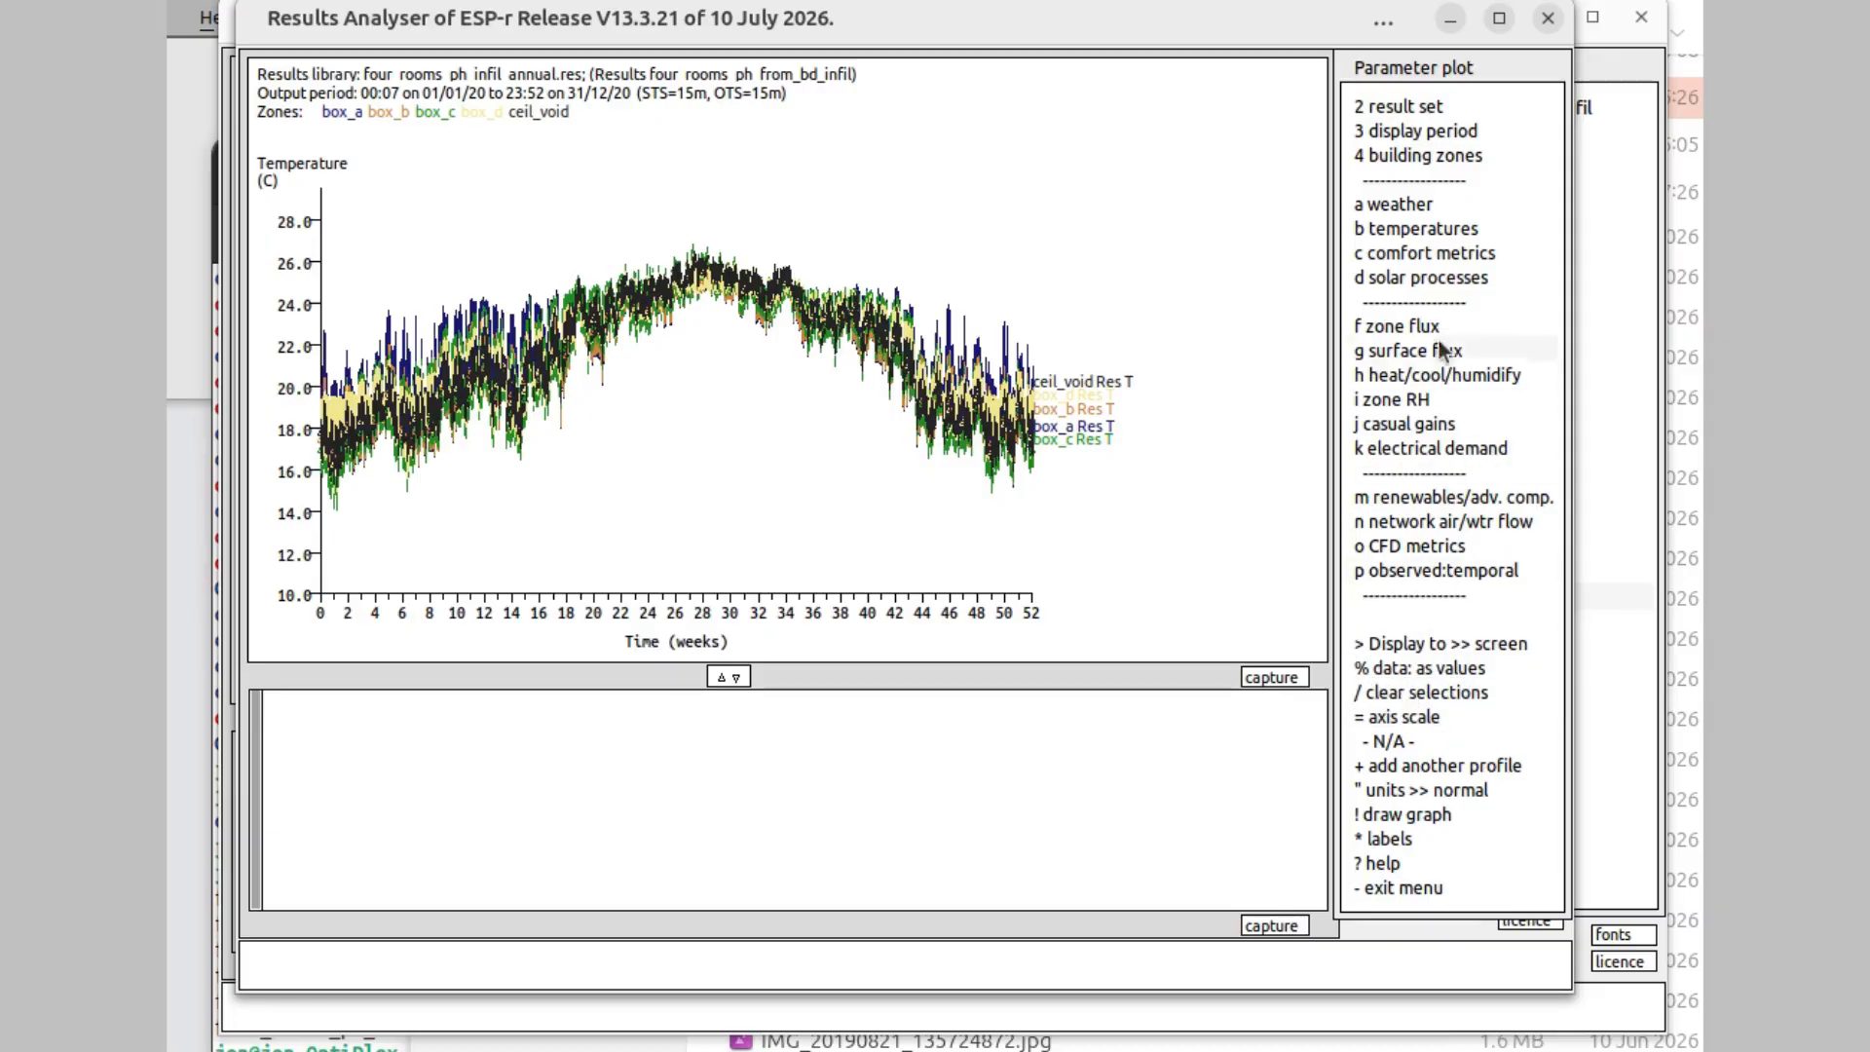
{"action": "left_click", "coordinate": [1410, 372]}
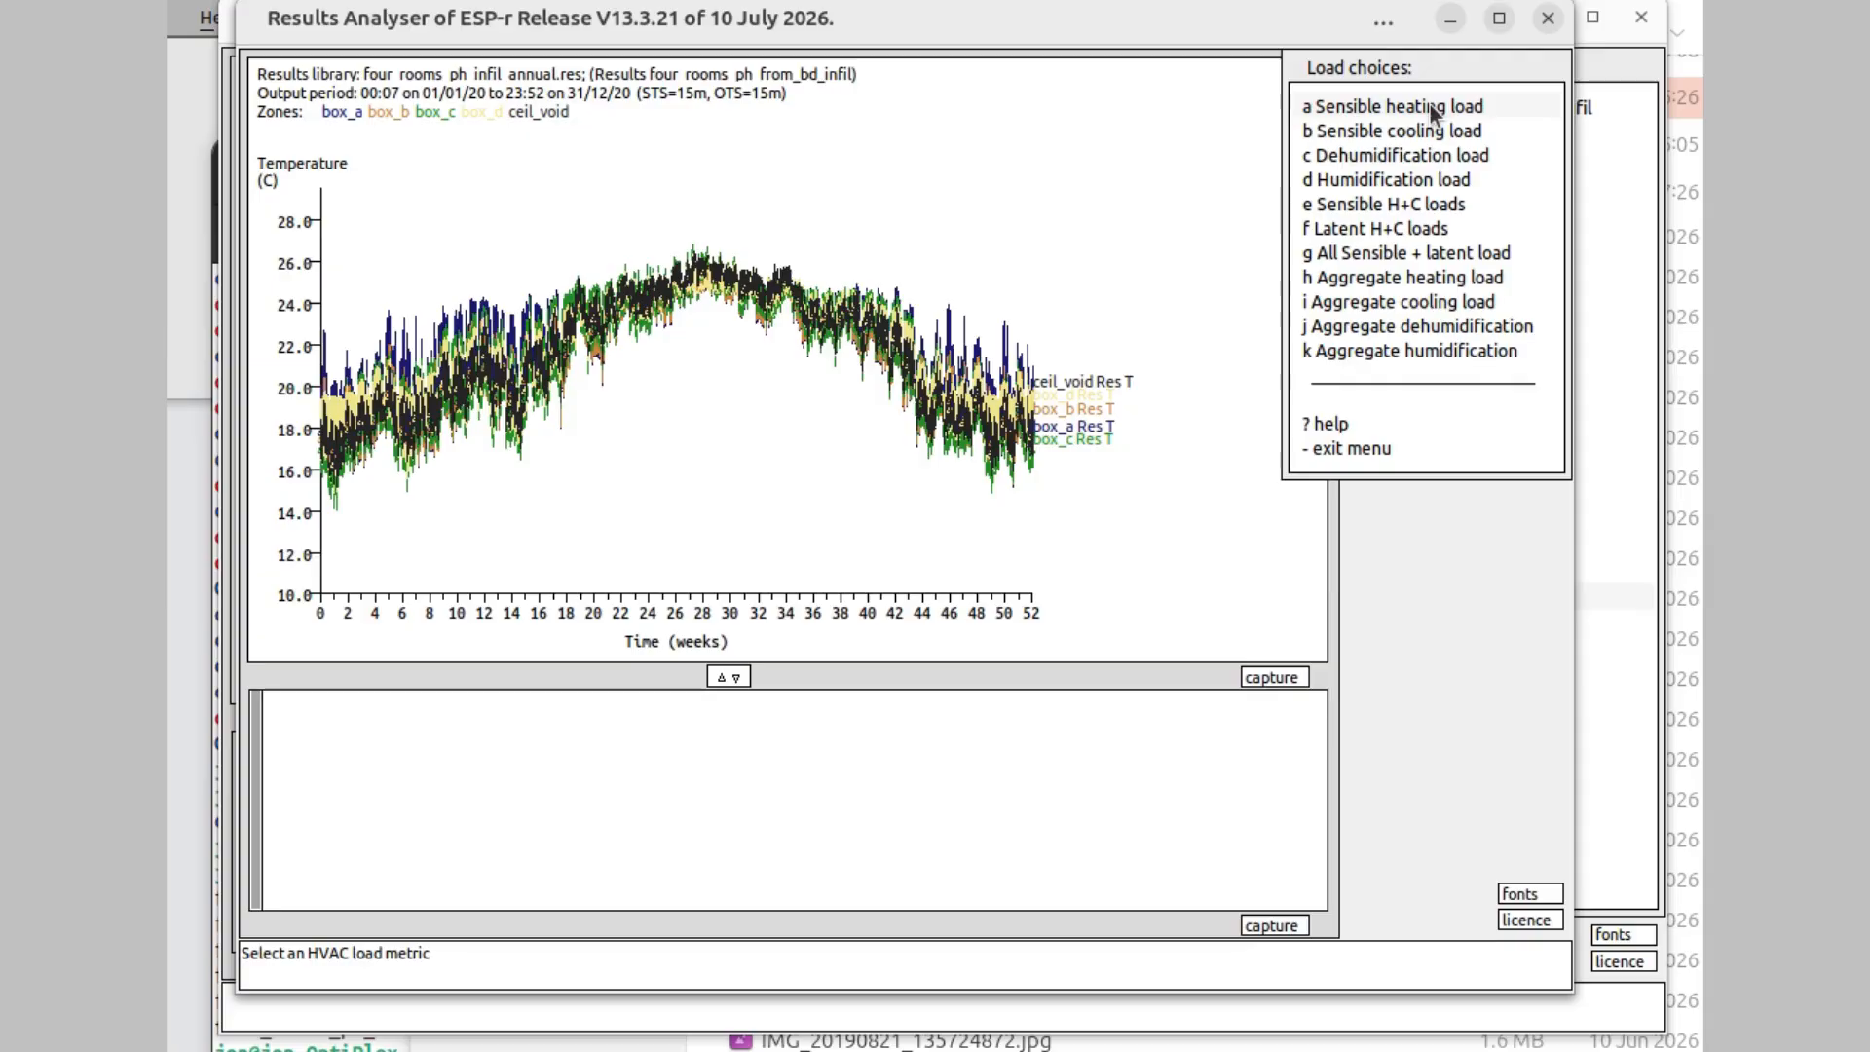
{"action": "left_click", "coordinate": [1431, 109]}
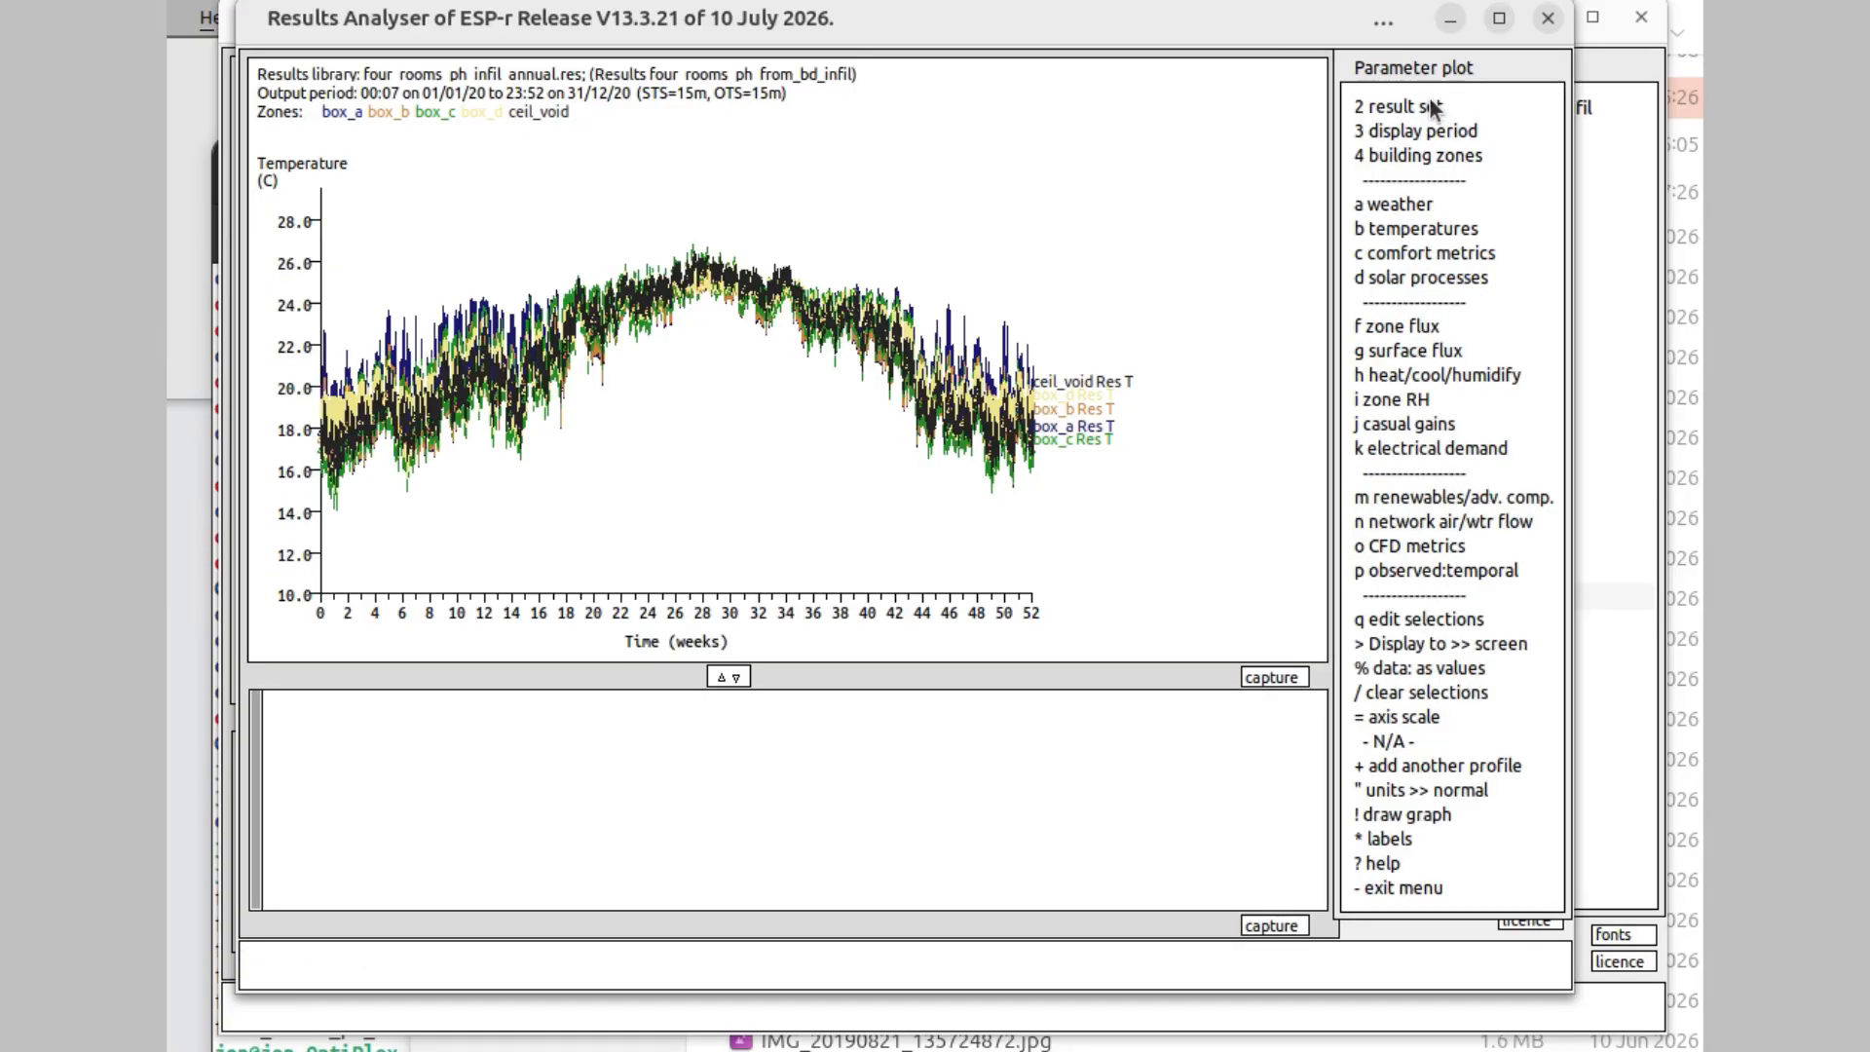
{"action": "left_click", "coordinate": [1412, 814]}
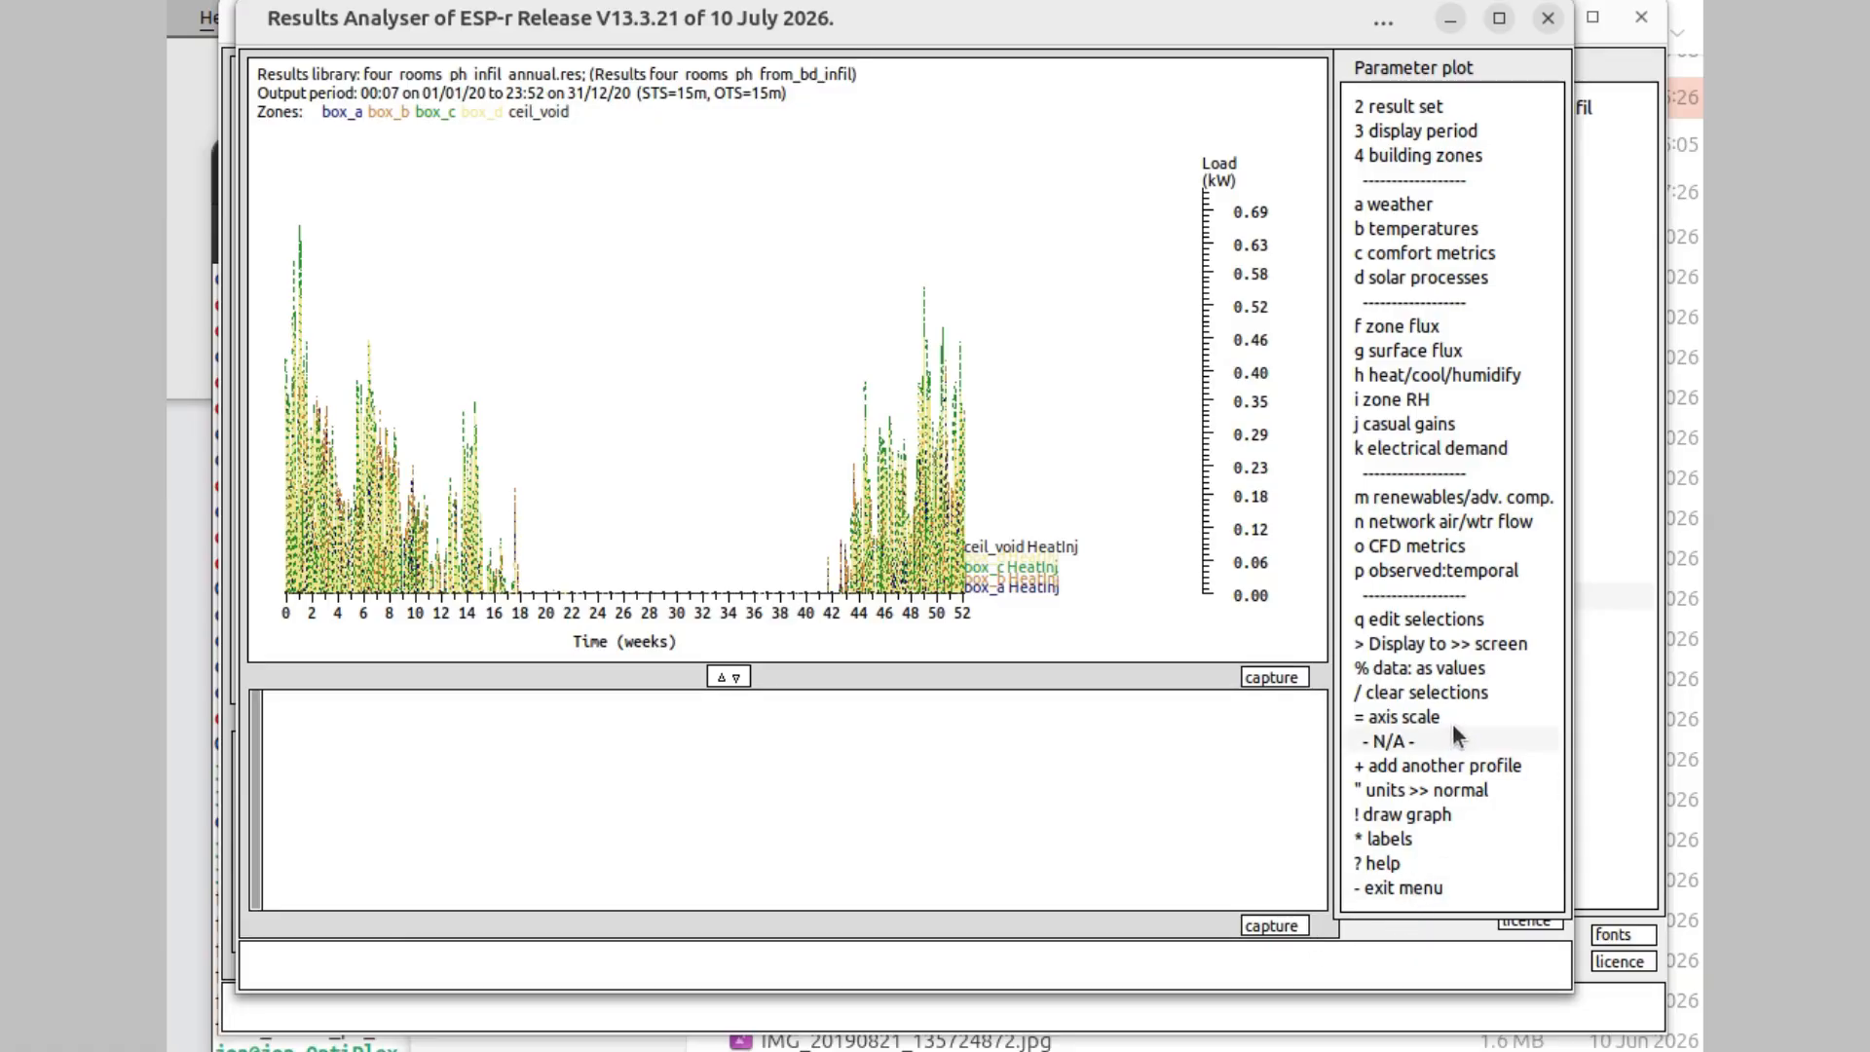
- Clear the heating selection and graph the sensible cooling load of all zones
{"action": "left_click", "coordinate": [1441, 692]}
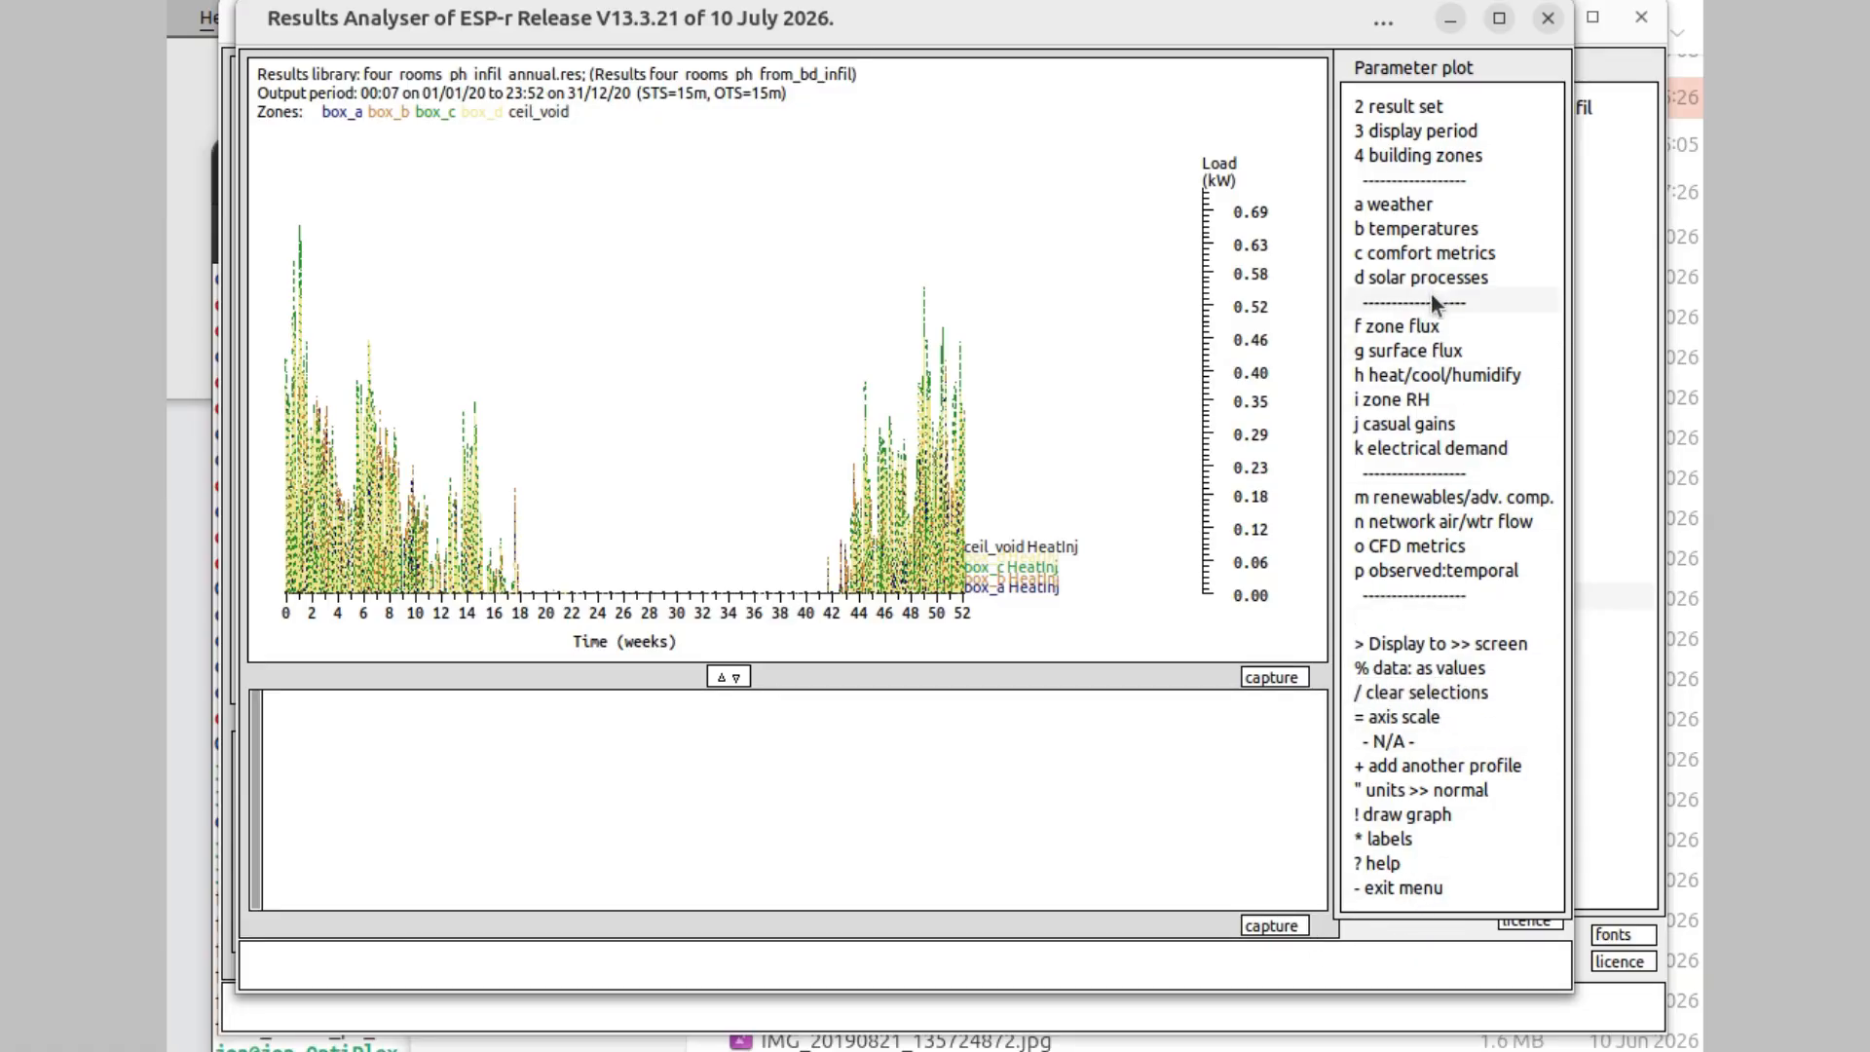
{"action": "left_click", "coordinate": [1468, 381]}
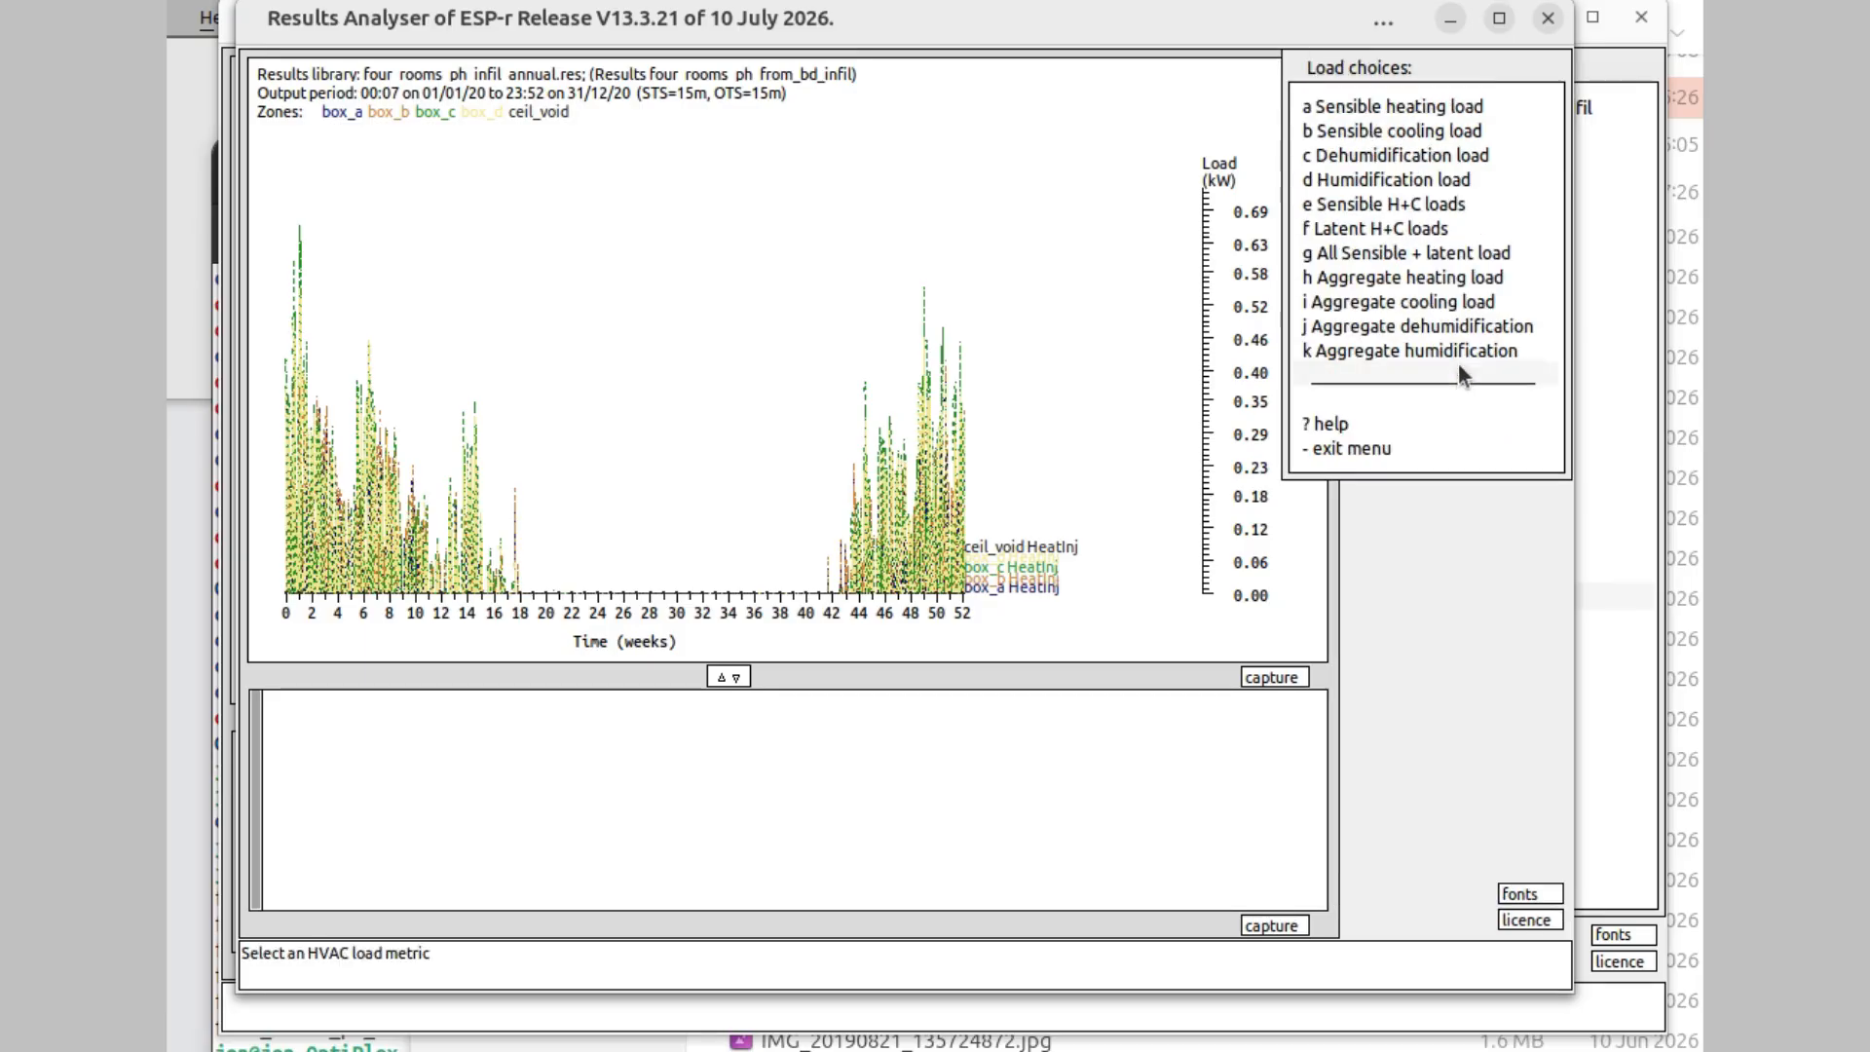
{"action": "left_click", "coordinate": [1394, 137]}
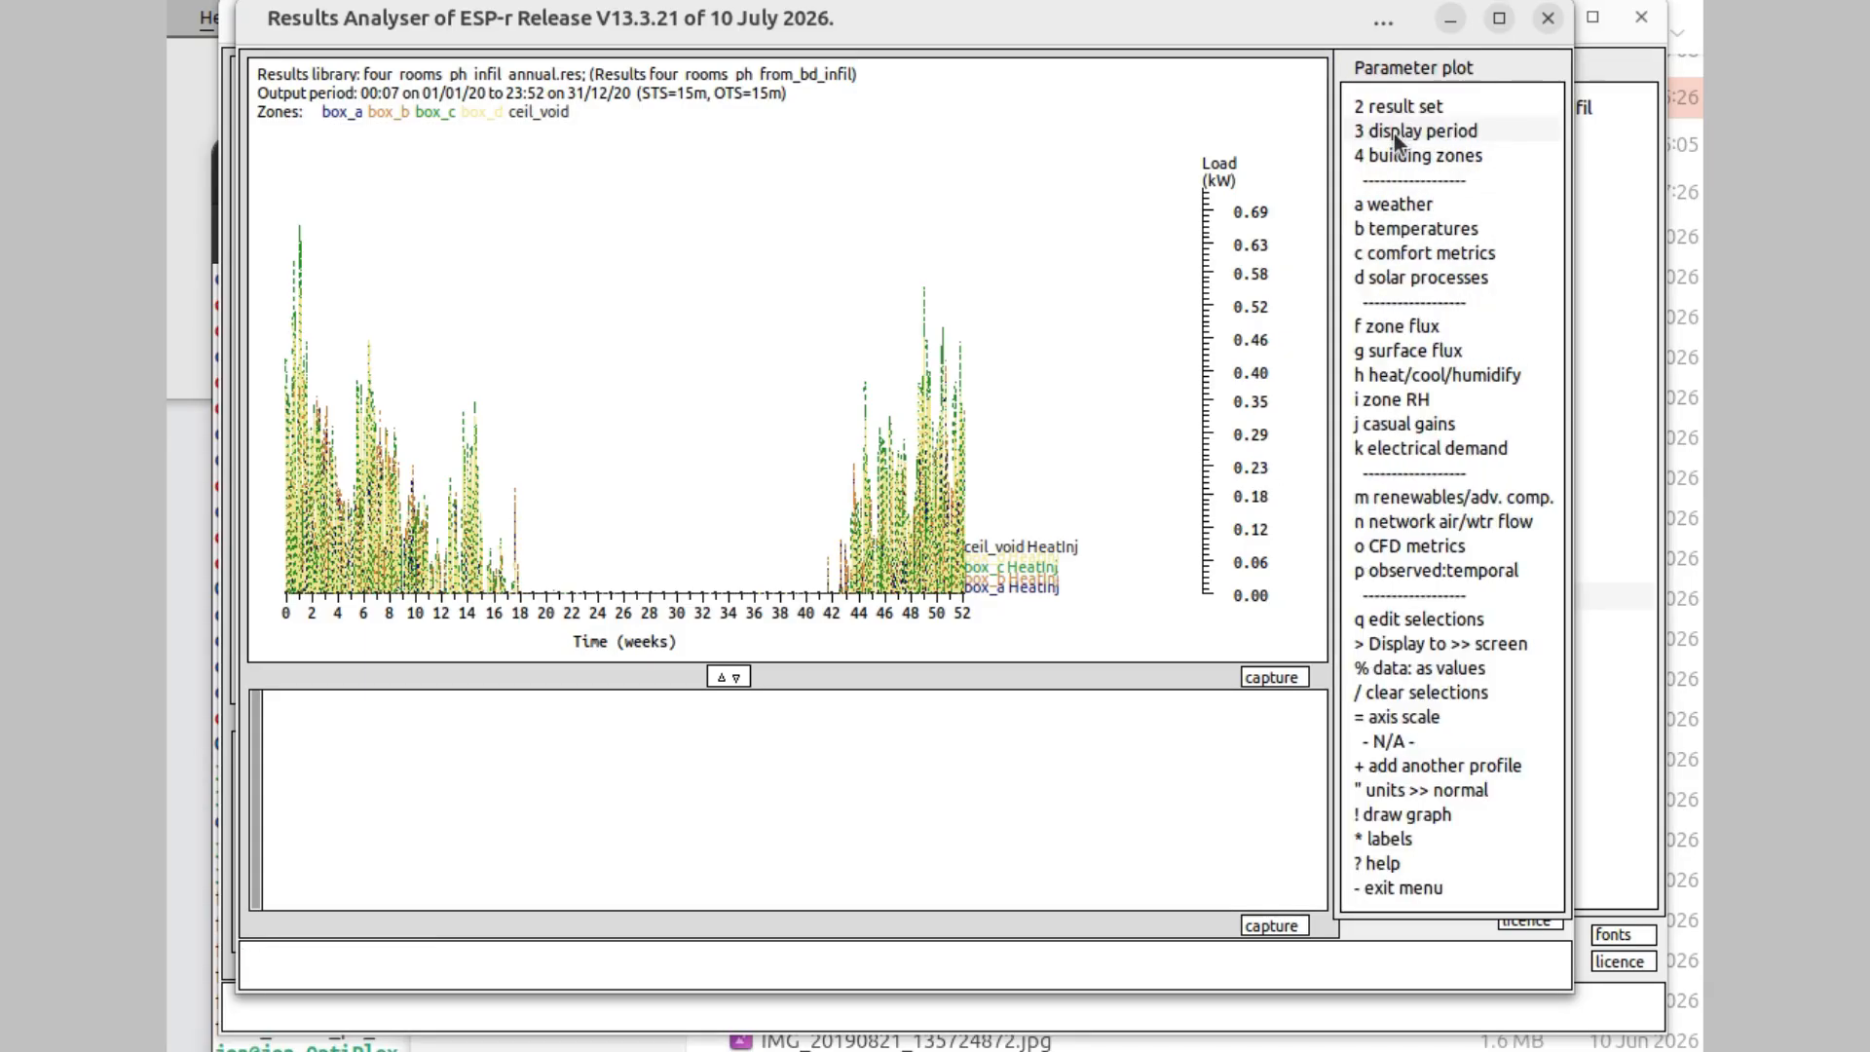
{"action": "left_click", "coordinate": [1412, 813]}
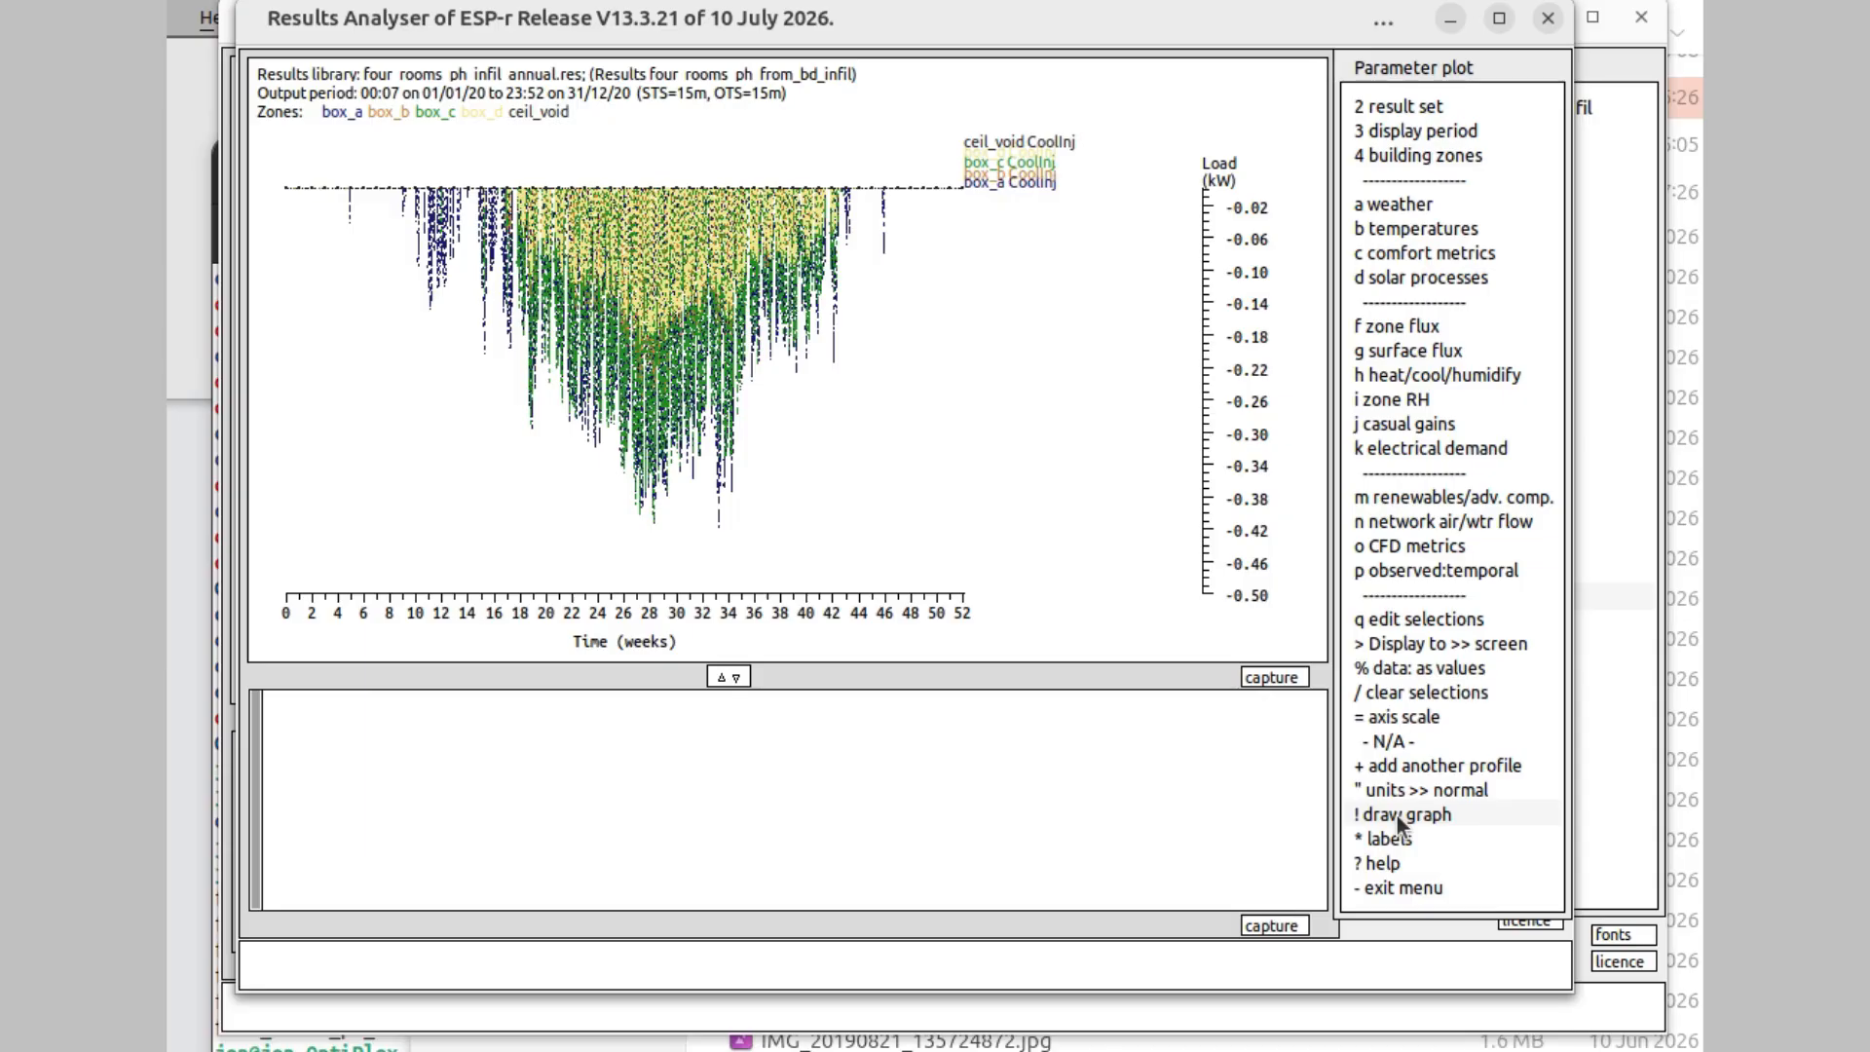
- Restart the parameter plot and graph the infiltration zone flux for all zones
{"action": "left_click", "coordinate": [1404, 884]}
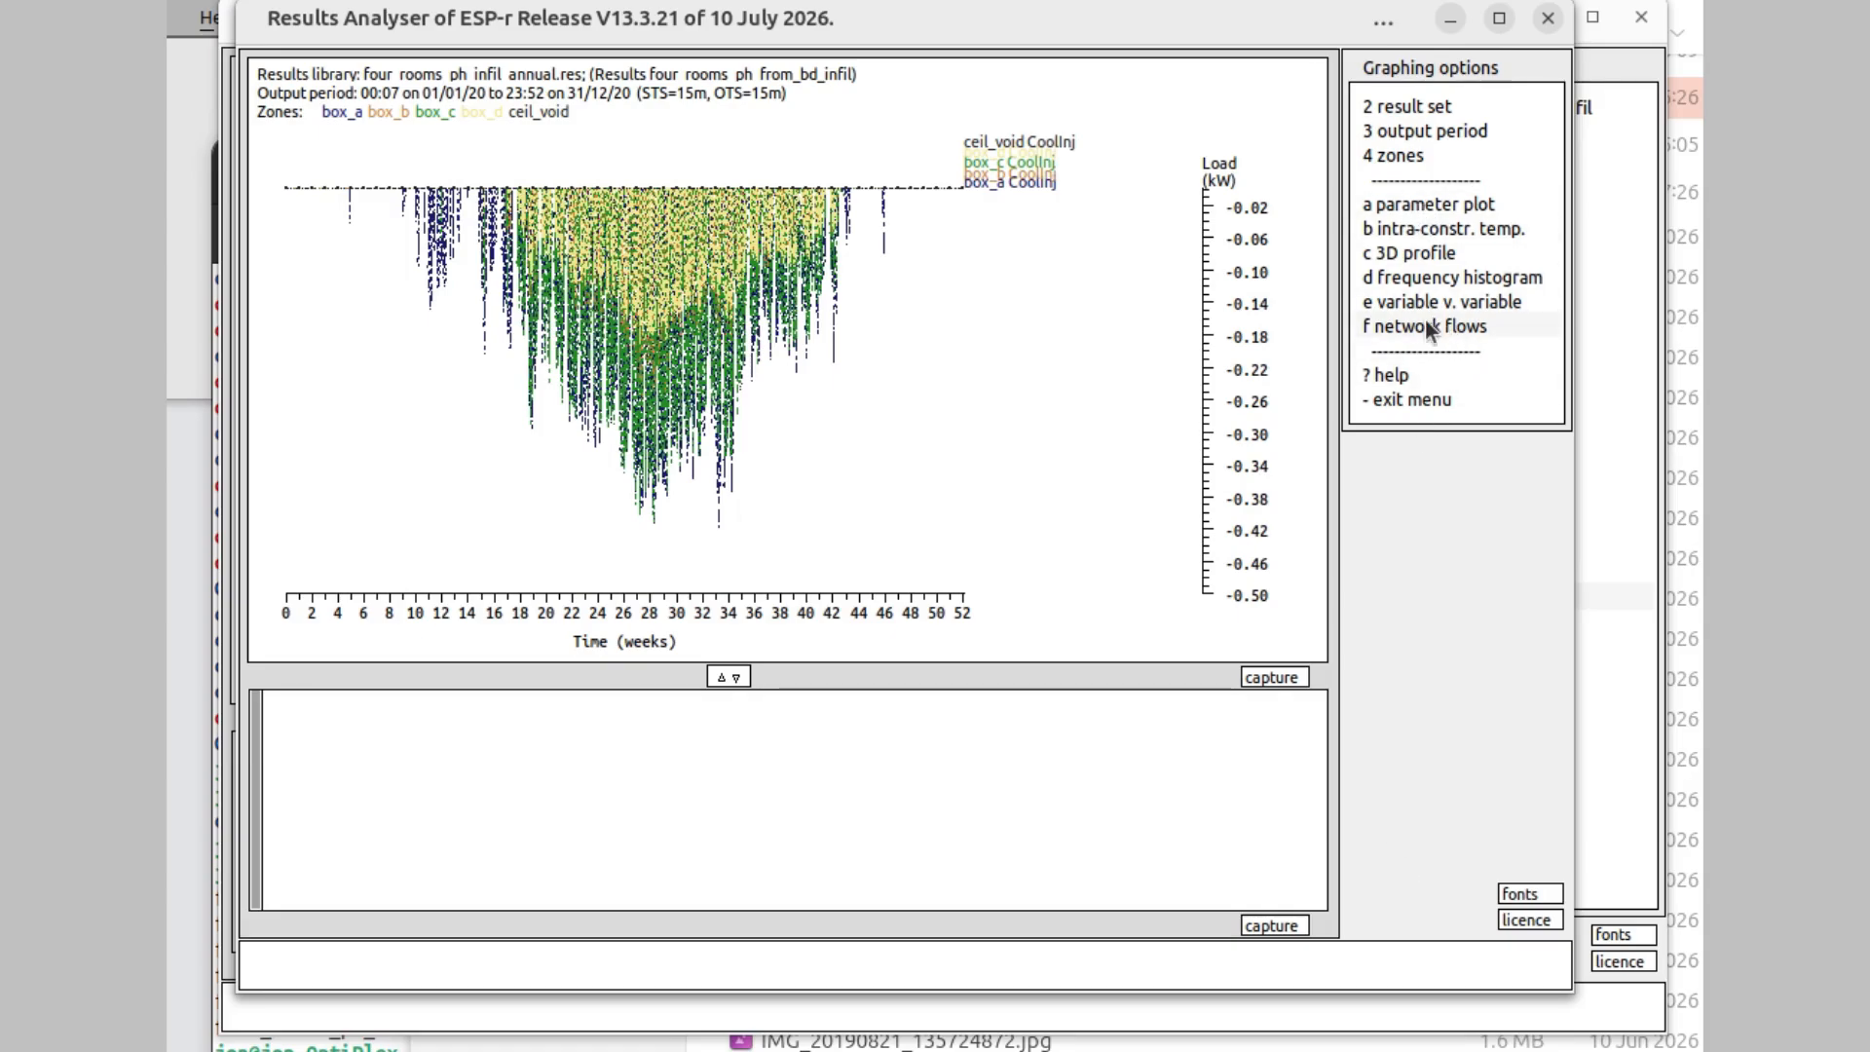
{"action": "left_click", "coordinate": [1422, 206]}
{"action": "left_click", "coordinate": [1402, 327]}
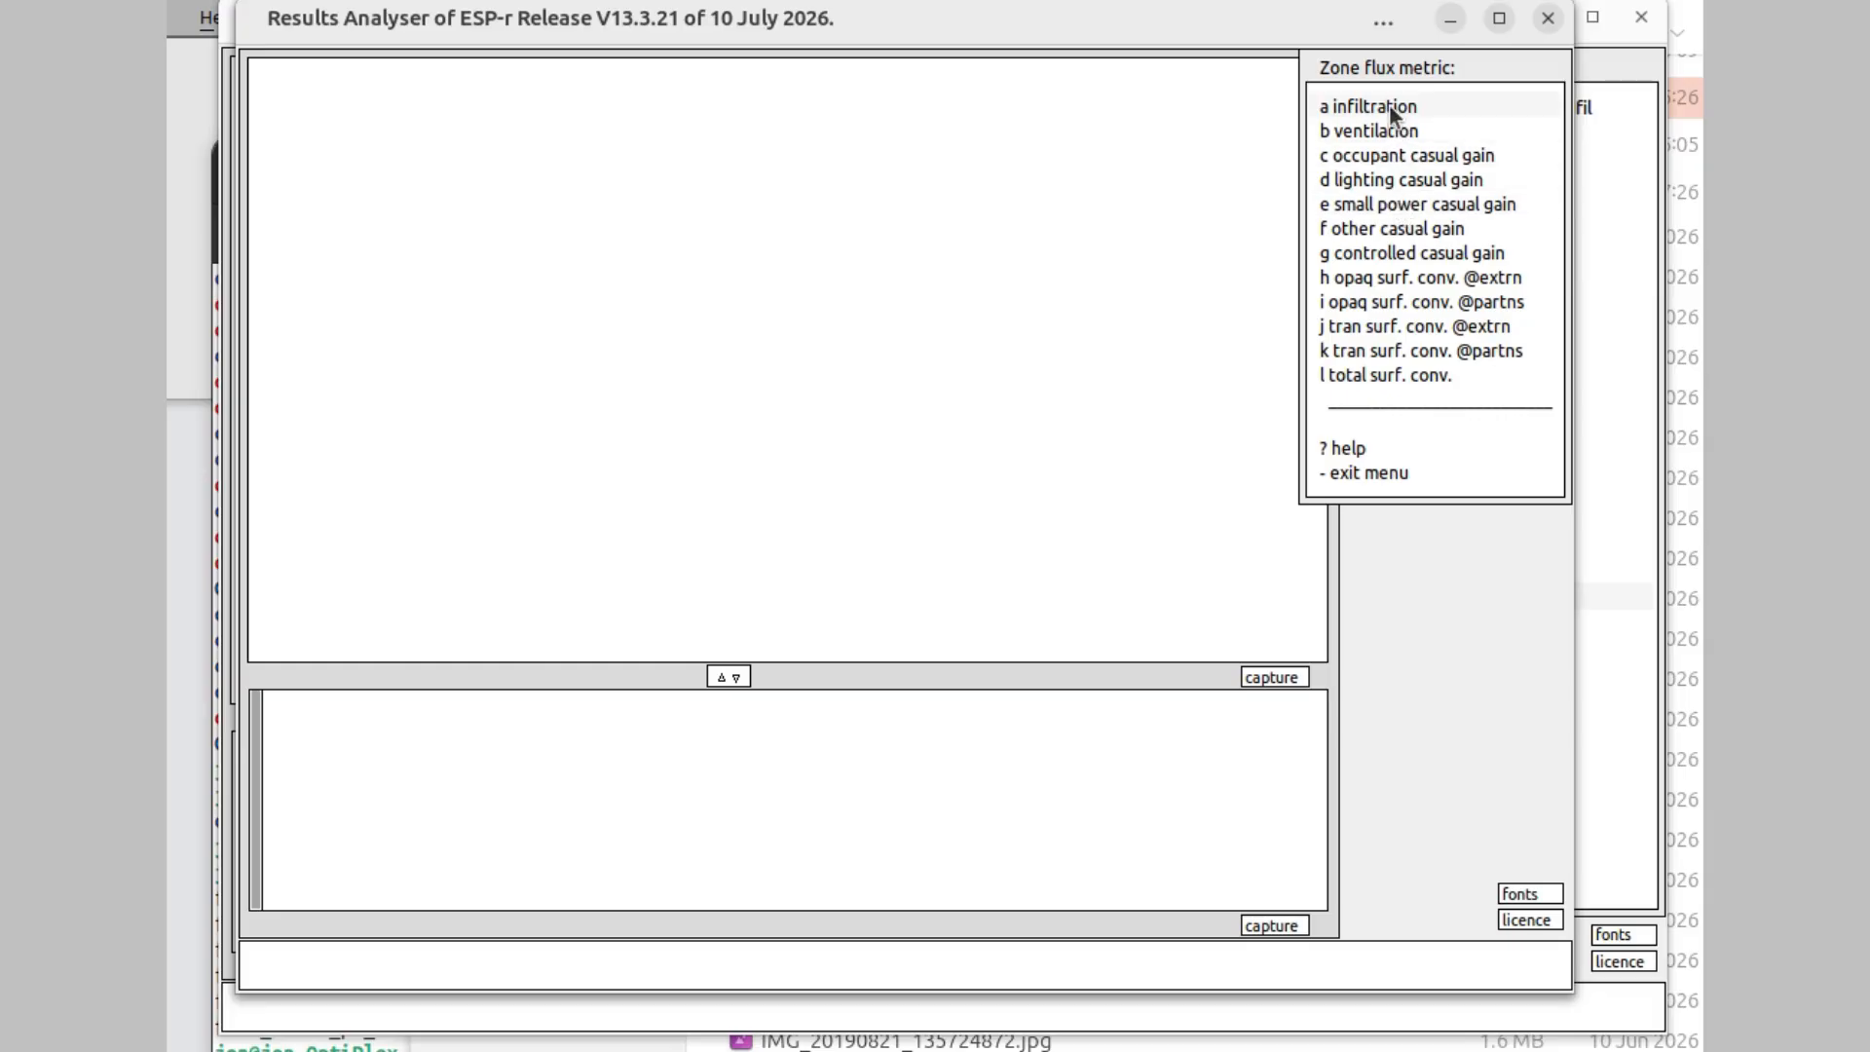
{"action": "left_click", "coordinate": [1391, 109]}
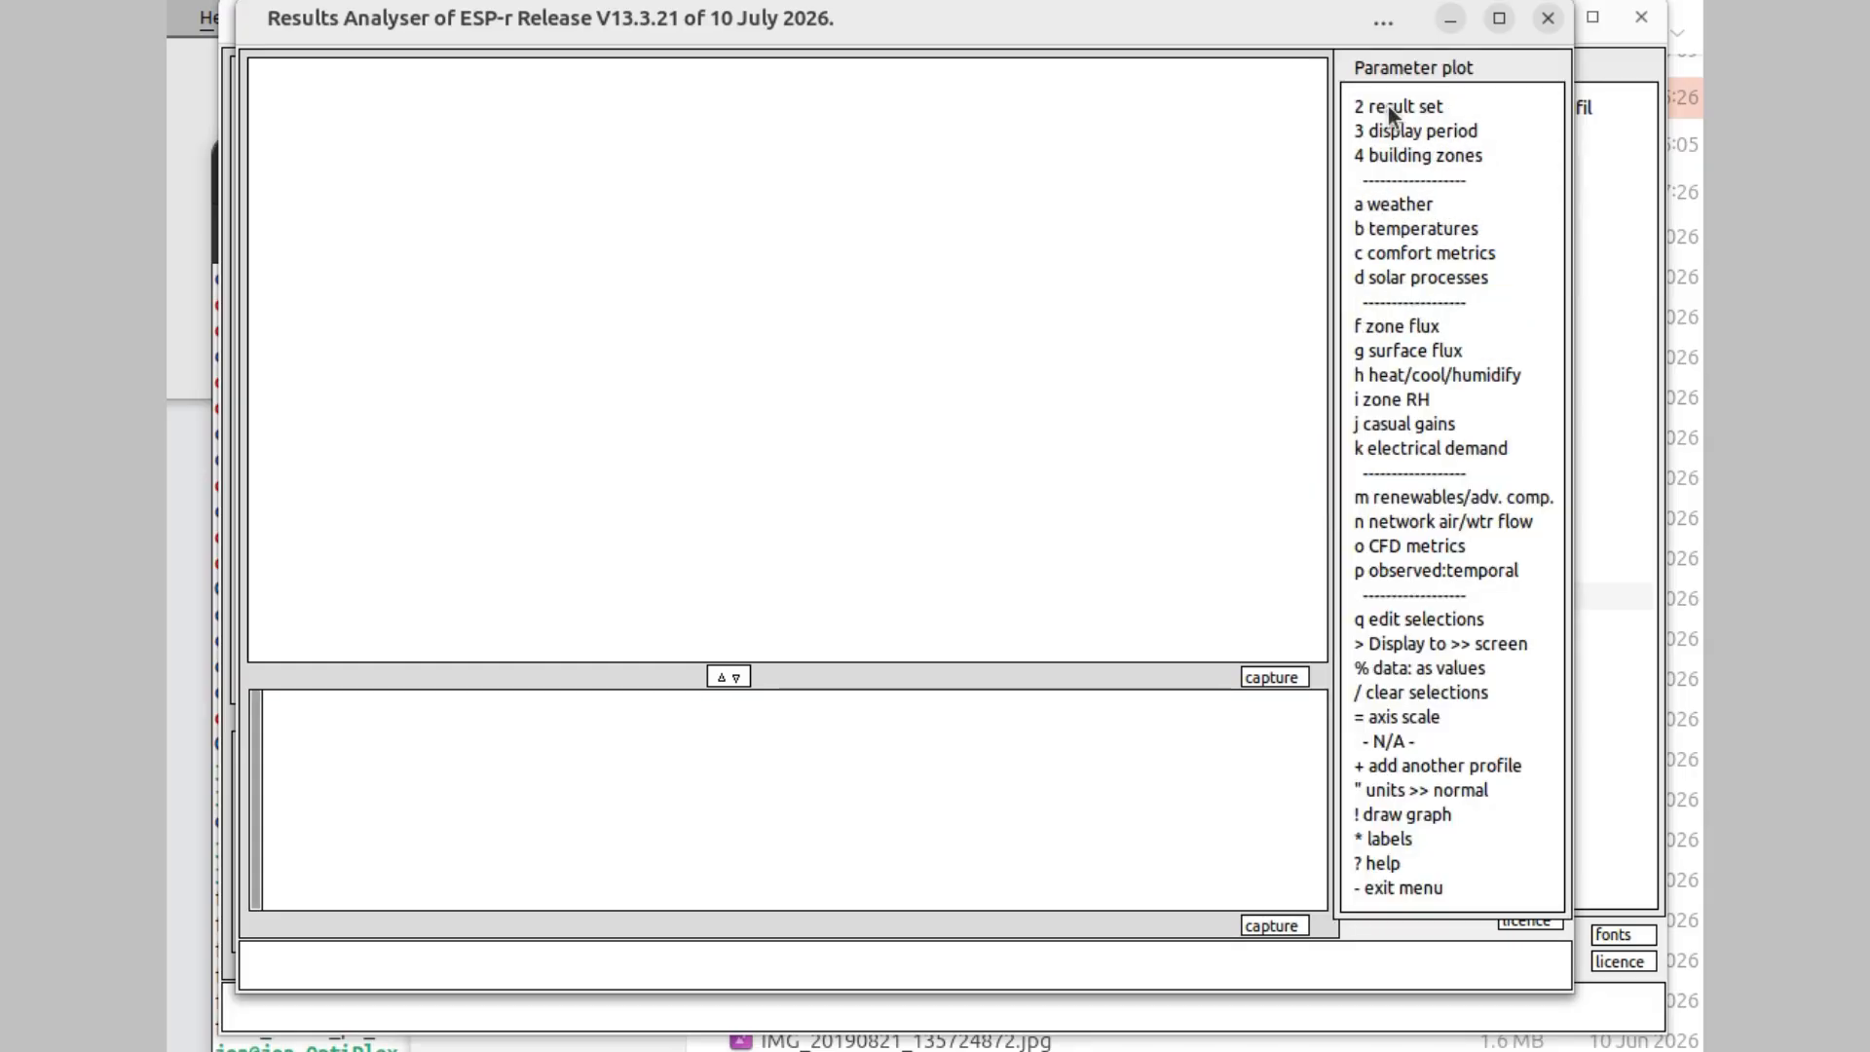
{"action": "left_click", "coordinate": [1405, 814]}
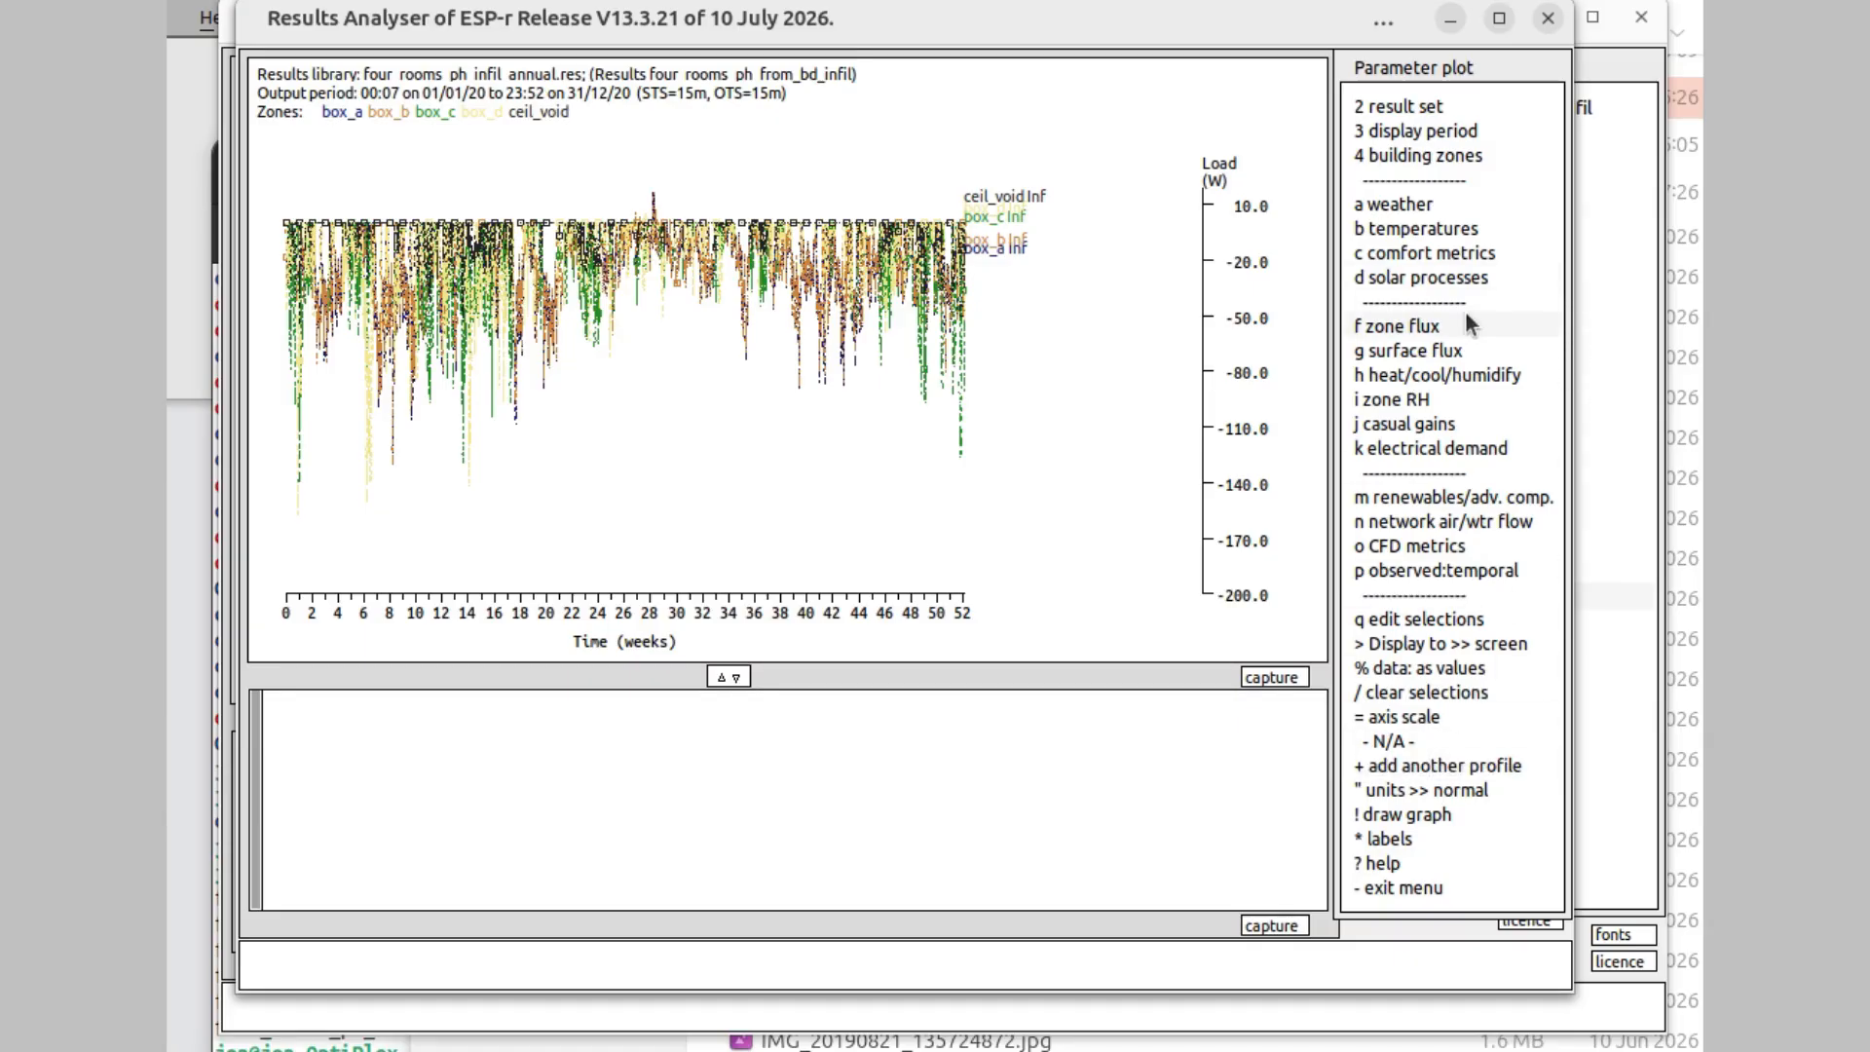
- Add the ventilation flux to the infiltration graph and rescale the loads axis to -200 to 200 with the default horizontal division
{"action": "left_click", "coordinate": [1417, 328]}
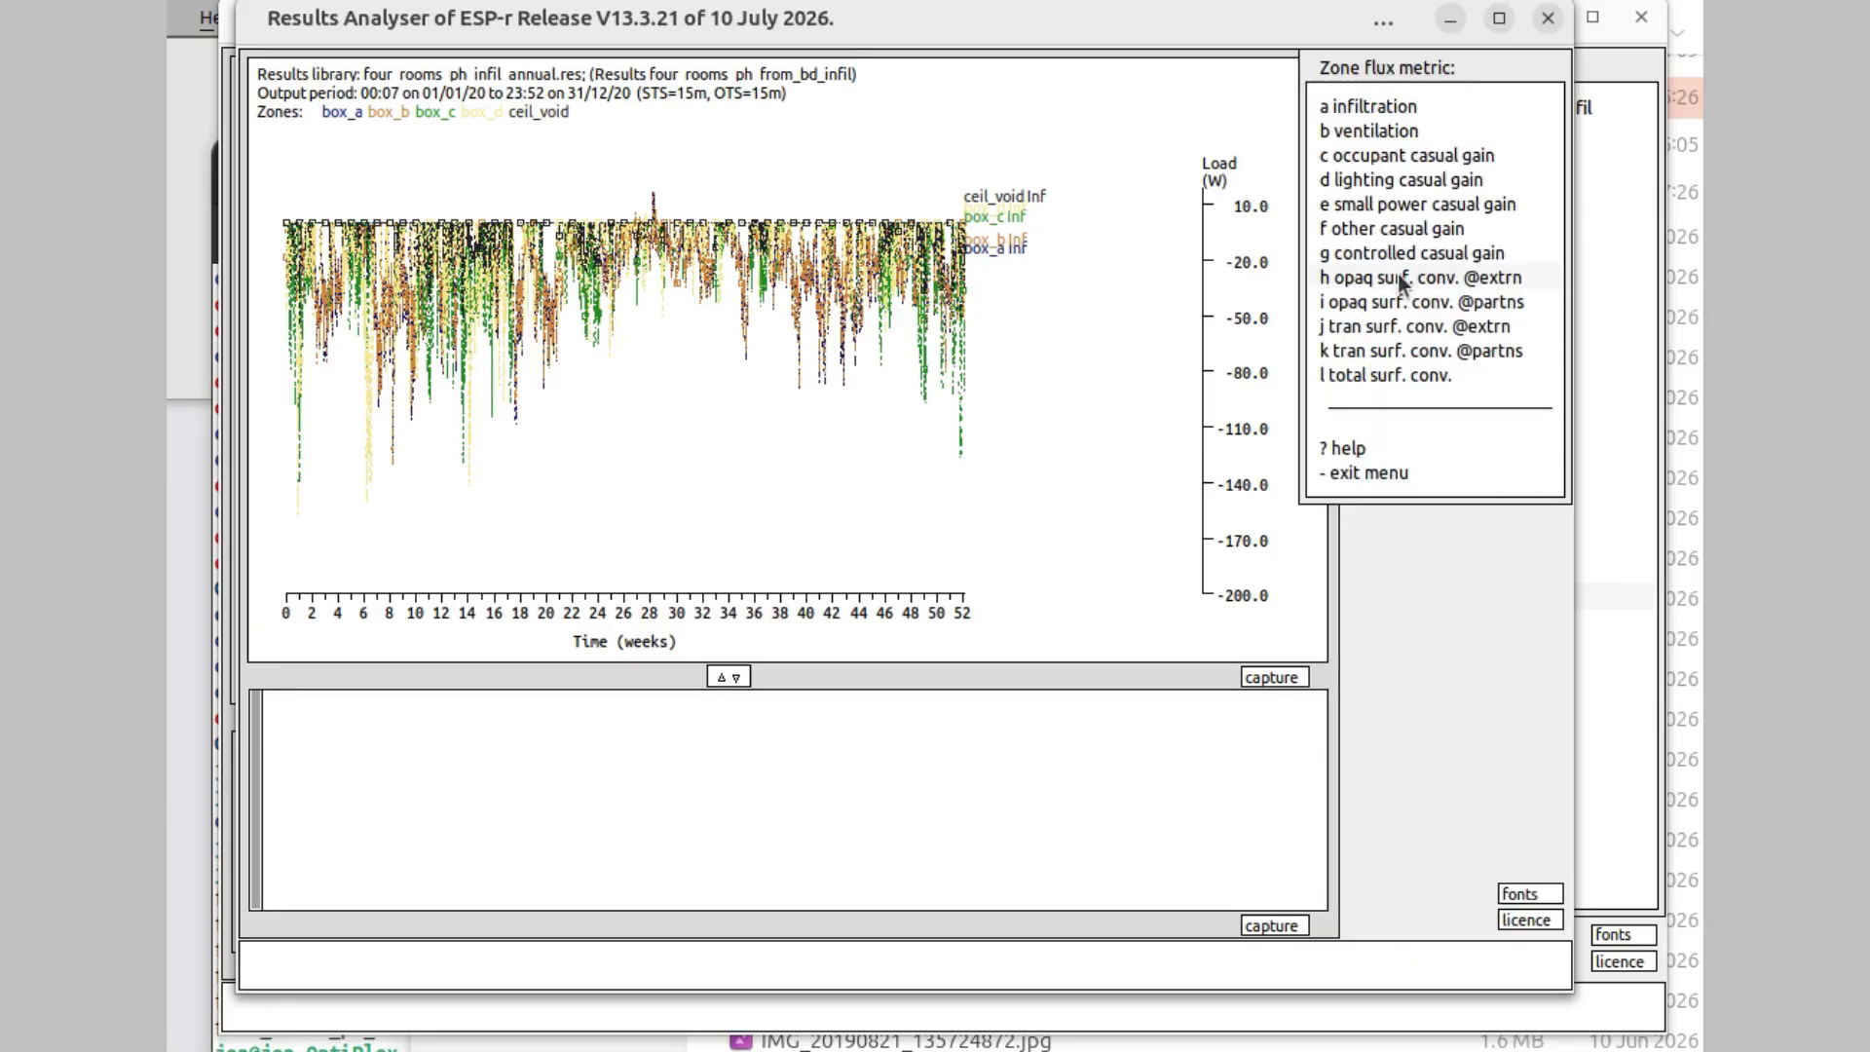
{"action": "left_click", "coordinate": [1395, 131]}
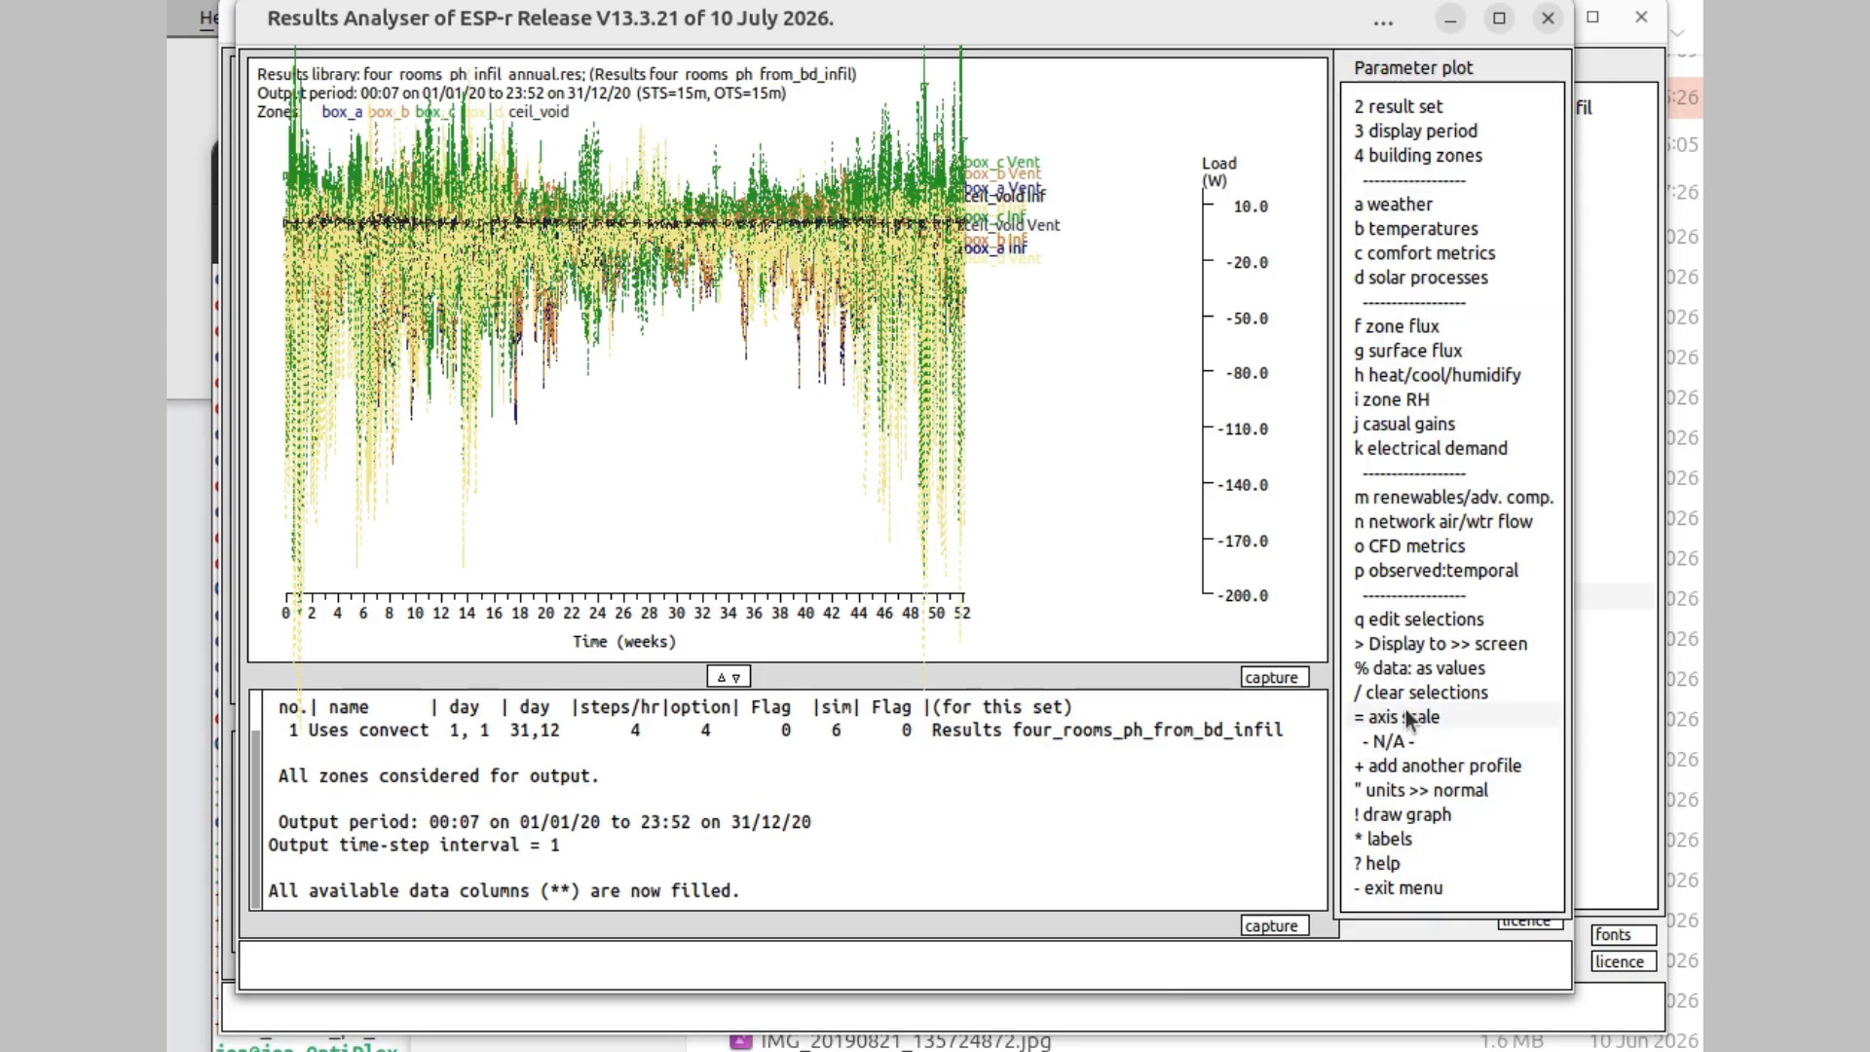
{"action": "left_click", "coordinate": [1404, 715]}
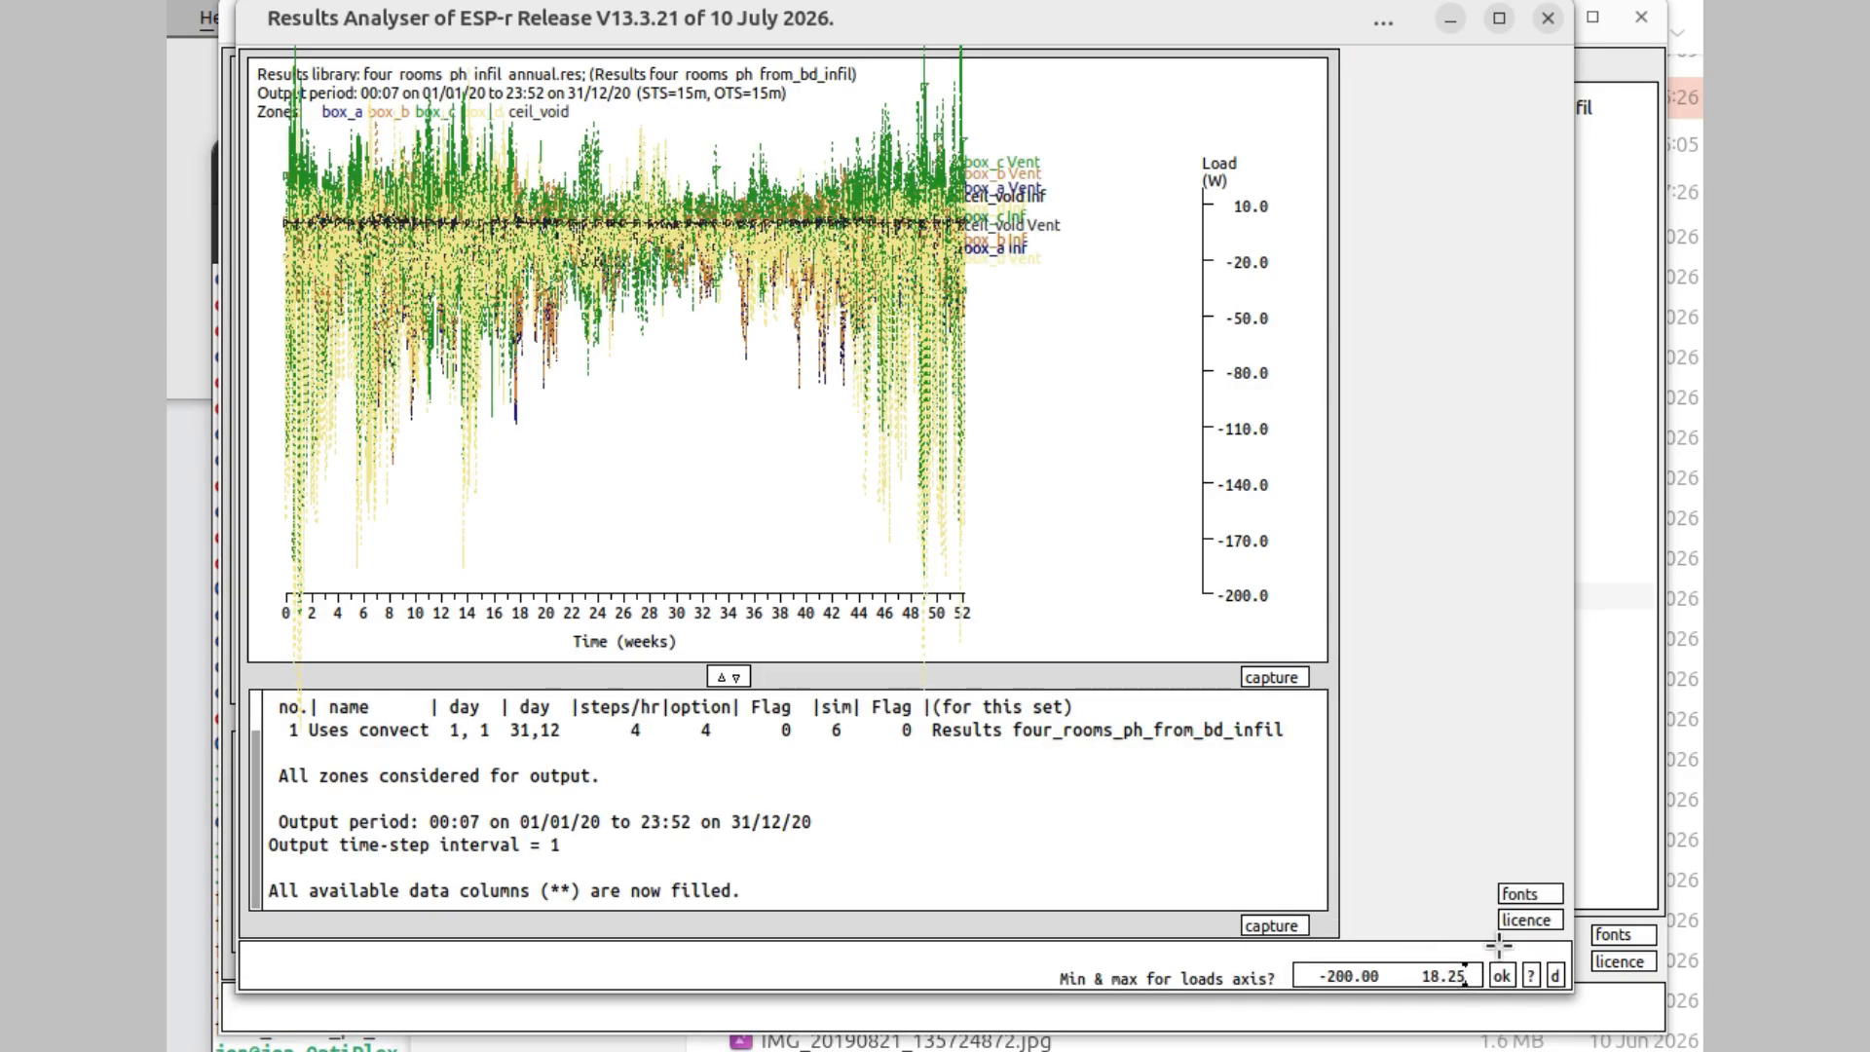
{"action": "type", "text": "20"}
{"action": "left_click", "coordinate": [1501, 975]}
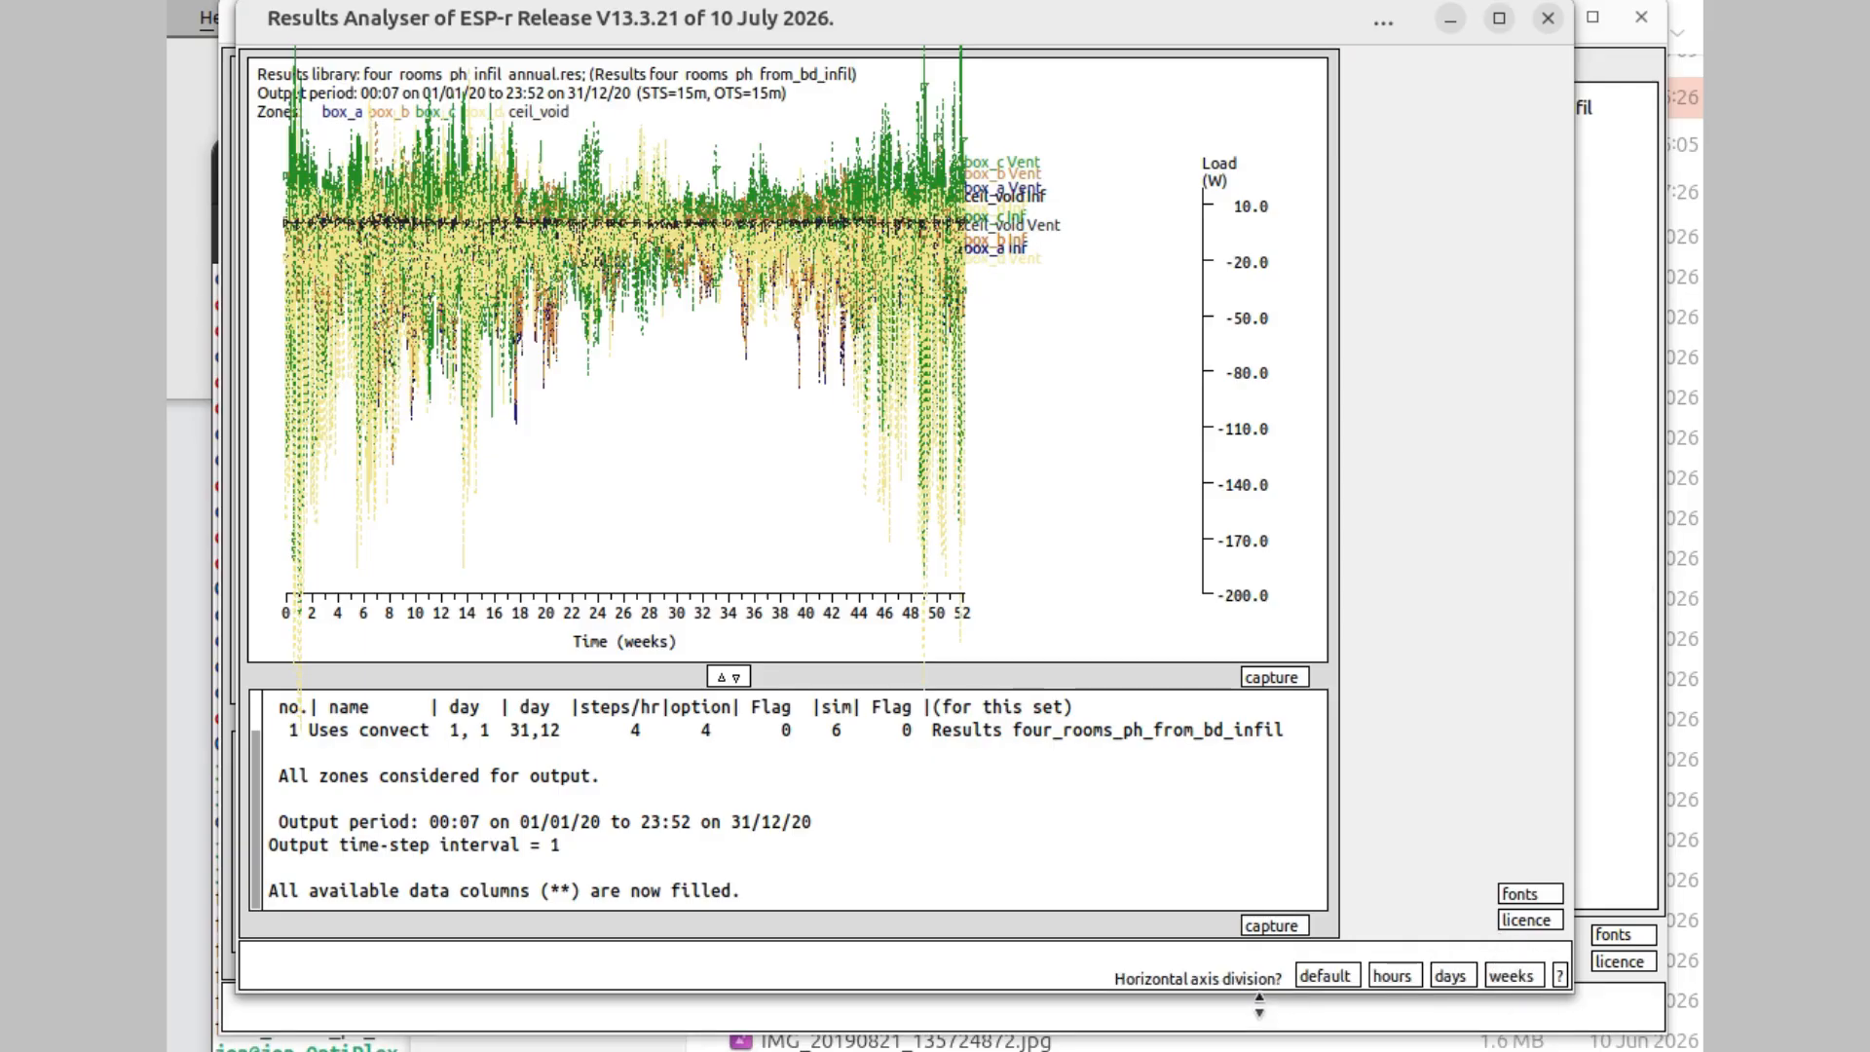
{"action": "left_click", "coordinate": [1316, 975]}
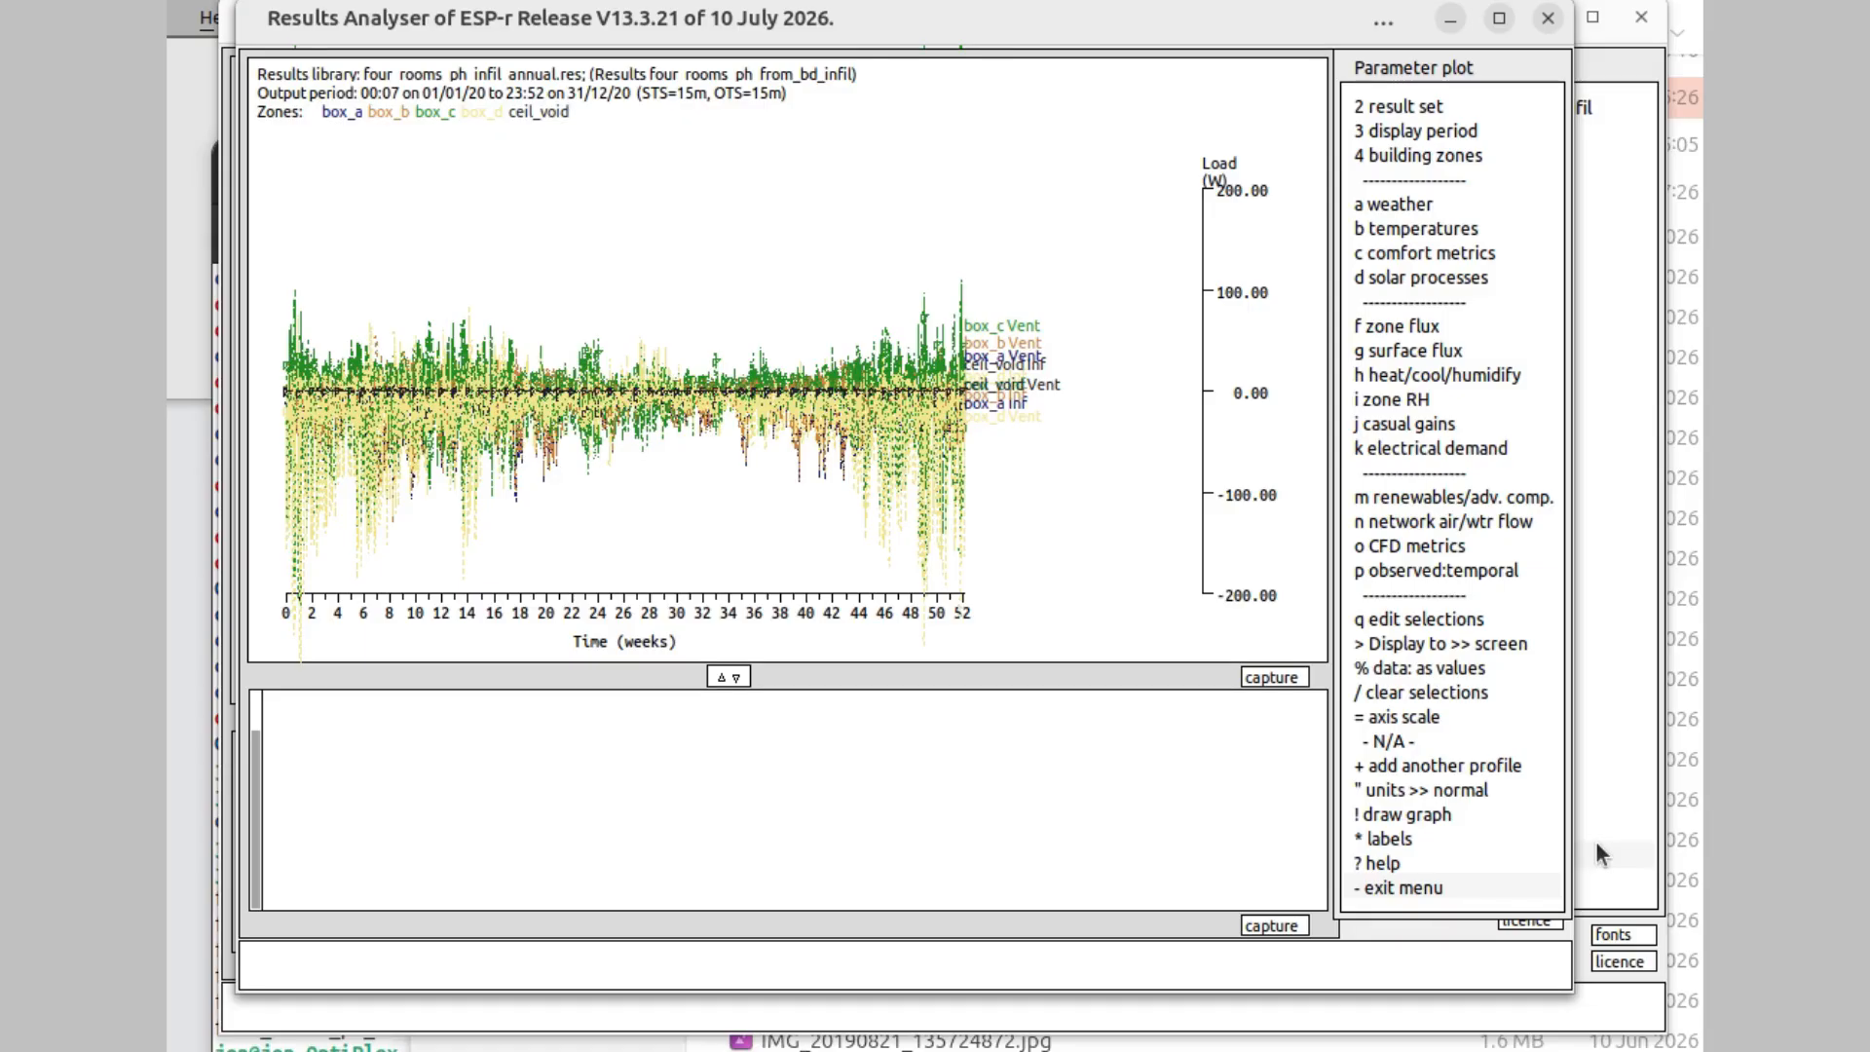
- Leave the graphing options, enlarge the text report area to nearly full height, and open the Enquire about options
{"action": "left_click", "coordinate": [1445, 888]}
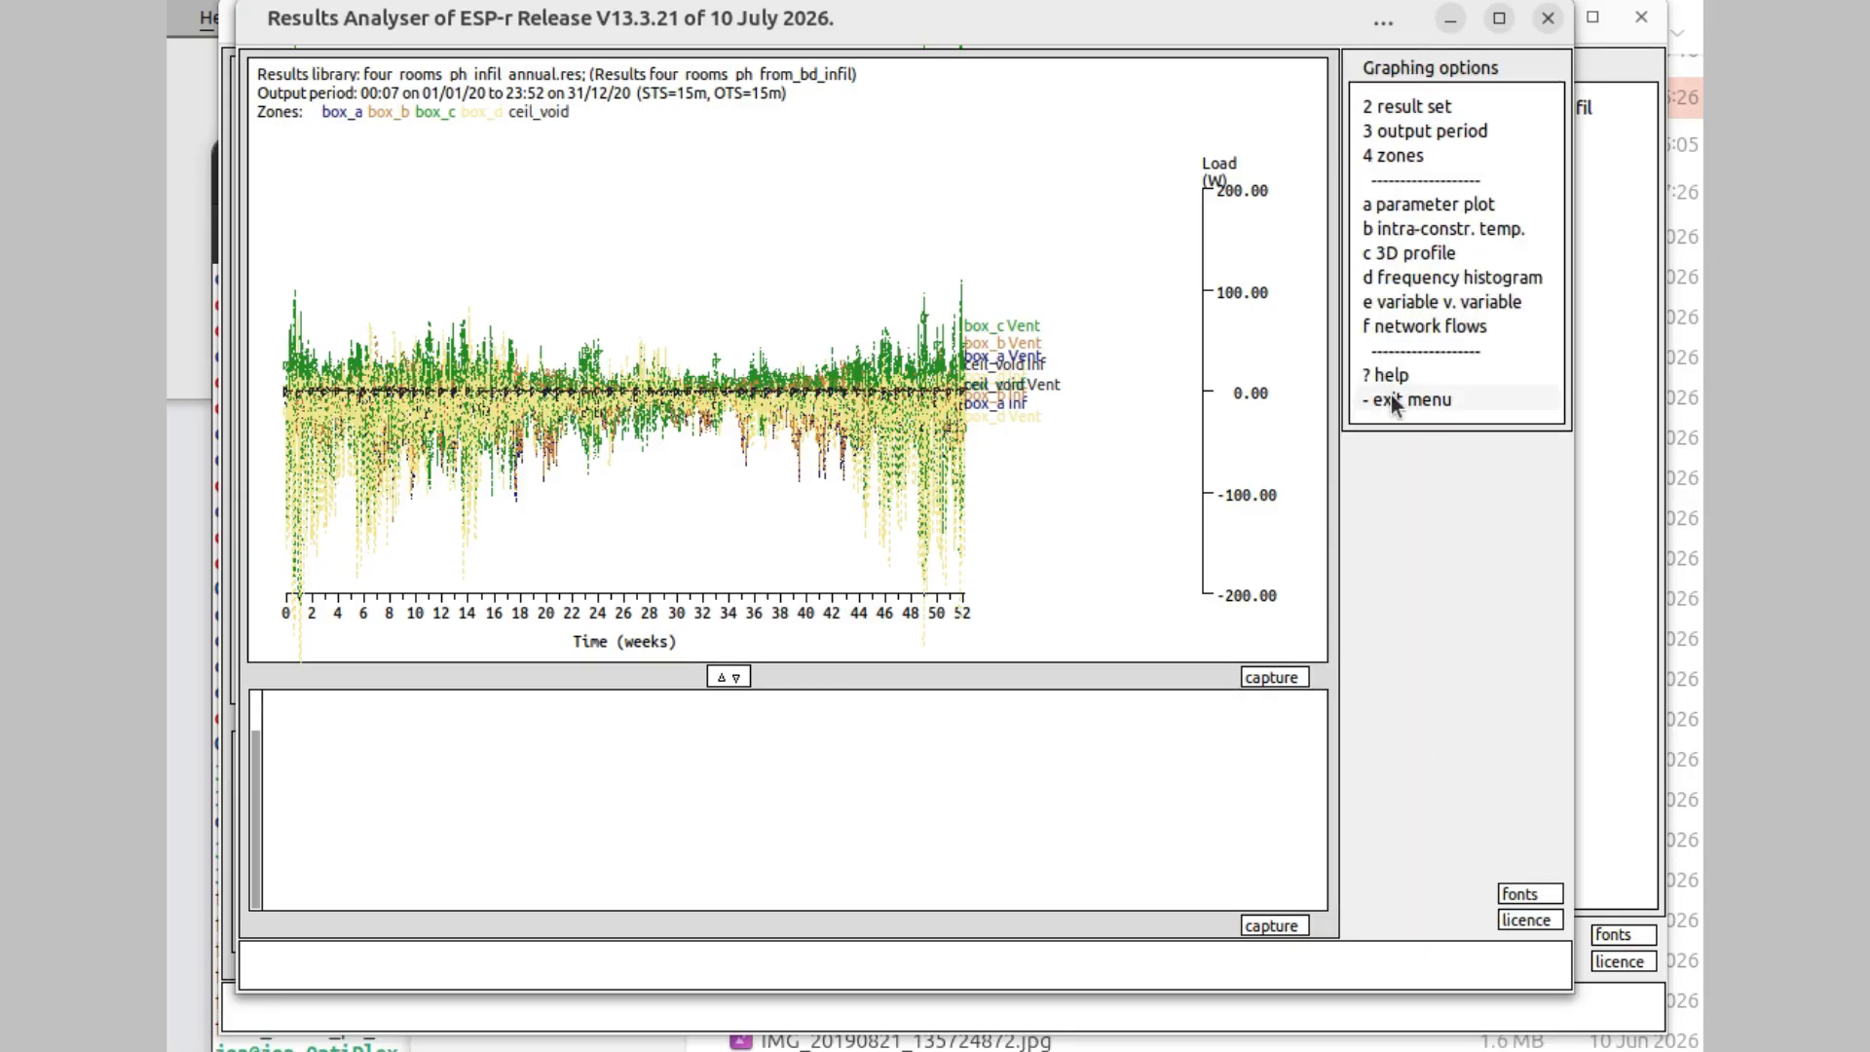
{"action": "left_click", "coordinate": [1390, 394]}
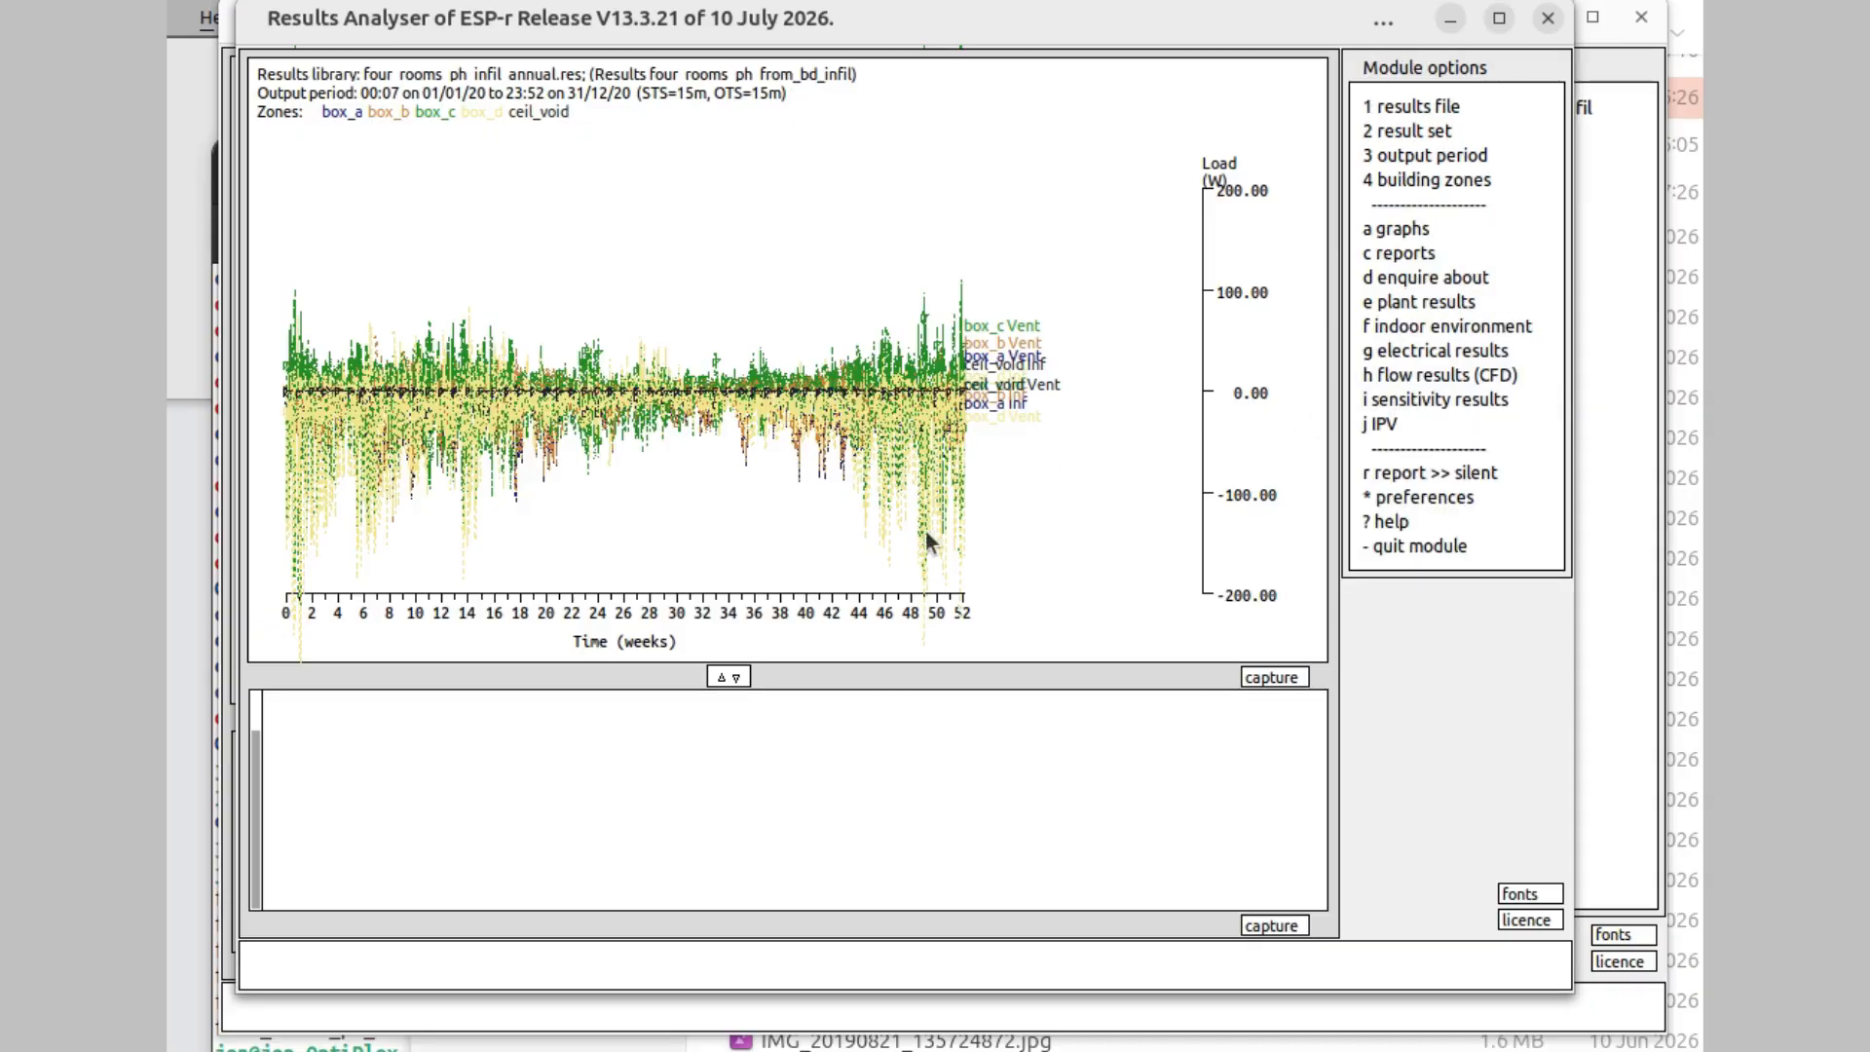
{"action": "left_click", "coordinate": [736, 672]}
{"action": "left_click", "coordinate": [722, 632]}
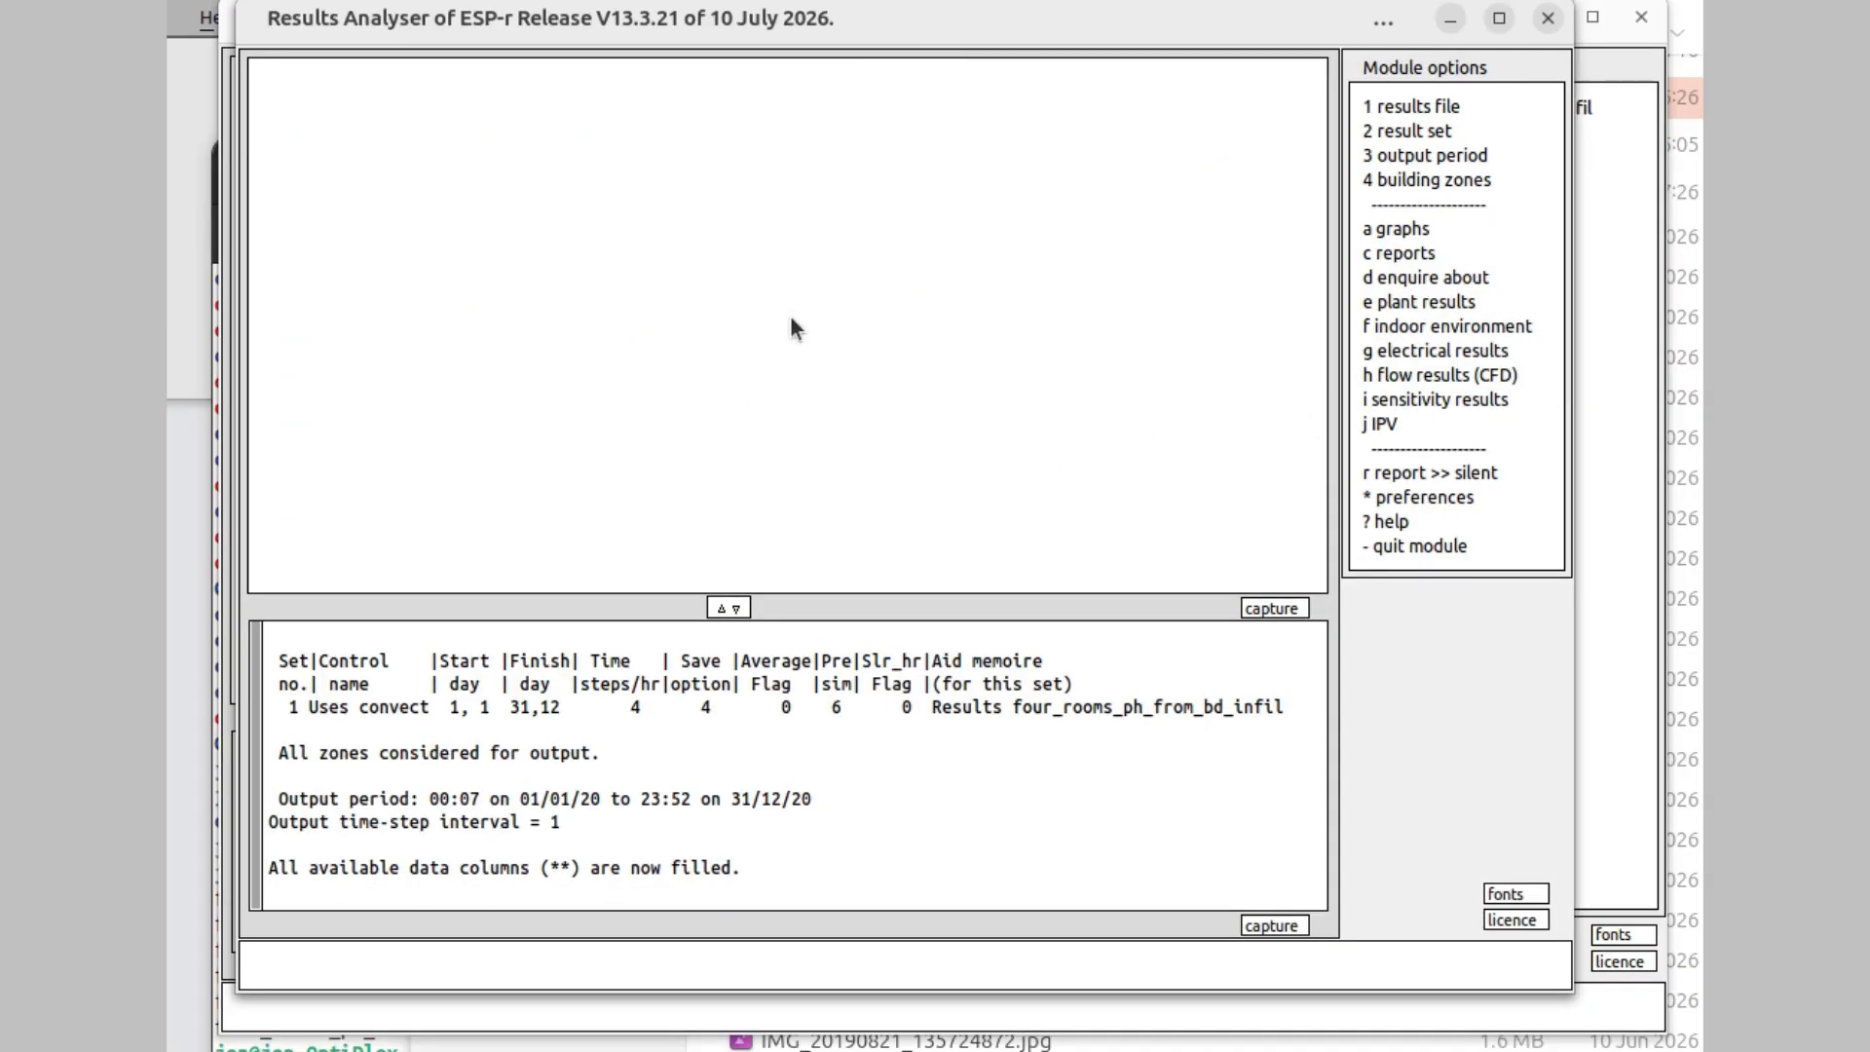
{"action": "left_click_drag", "start_coordinate": [729, 610], "coordinate": [730, 126]}
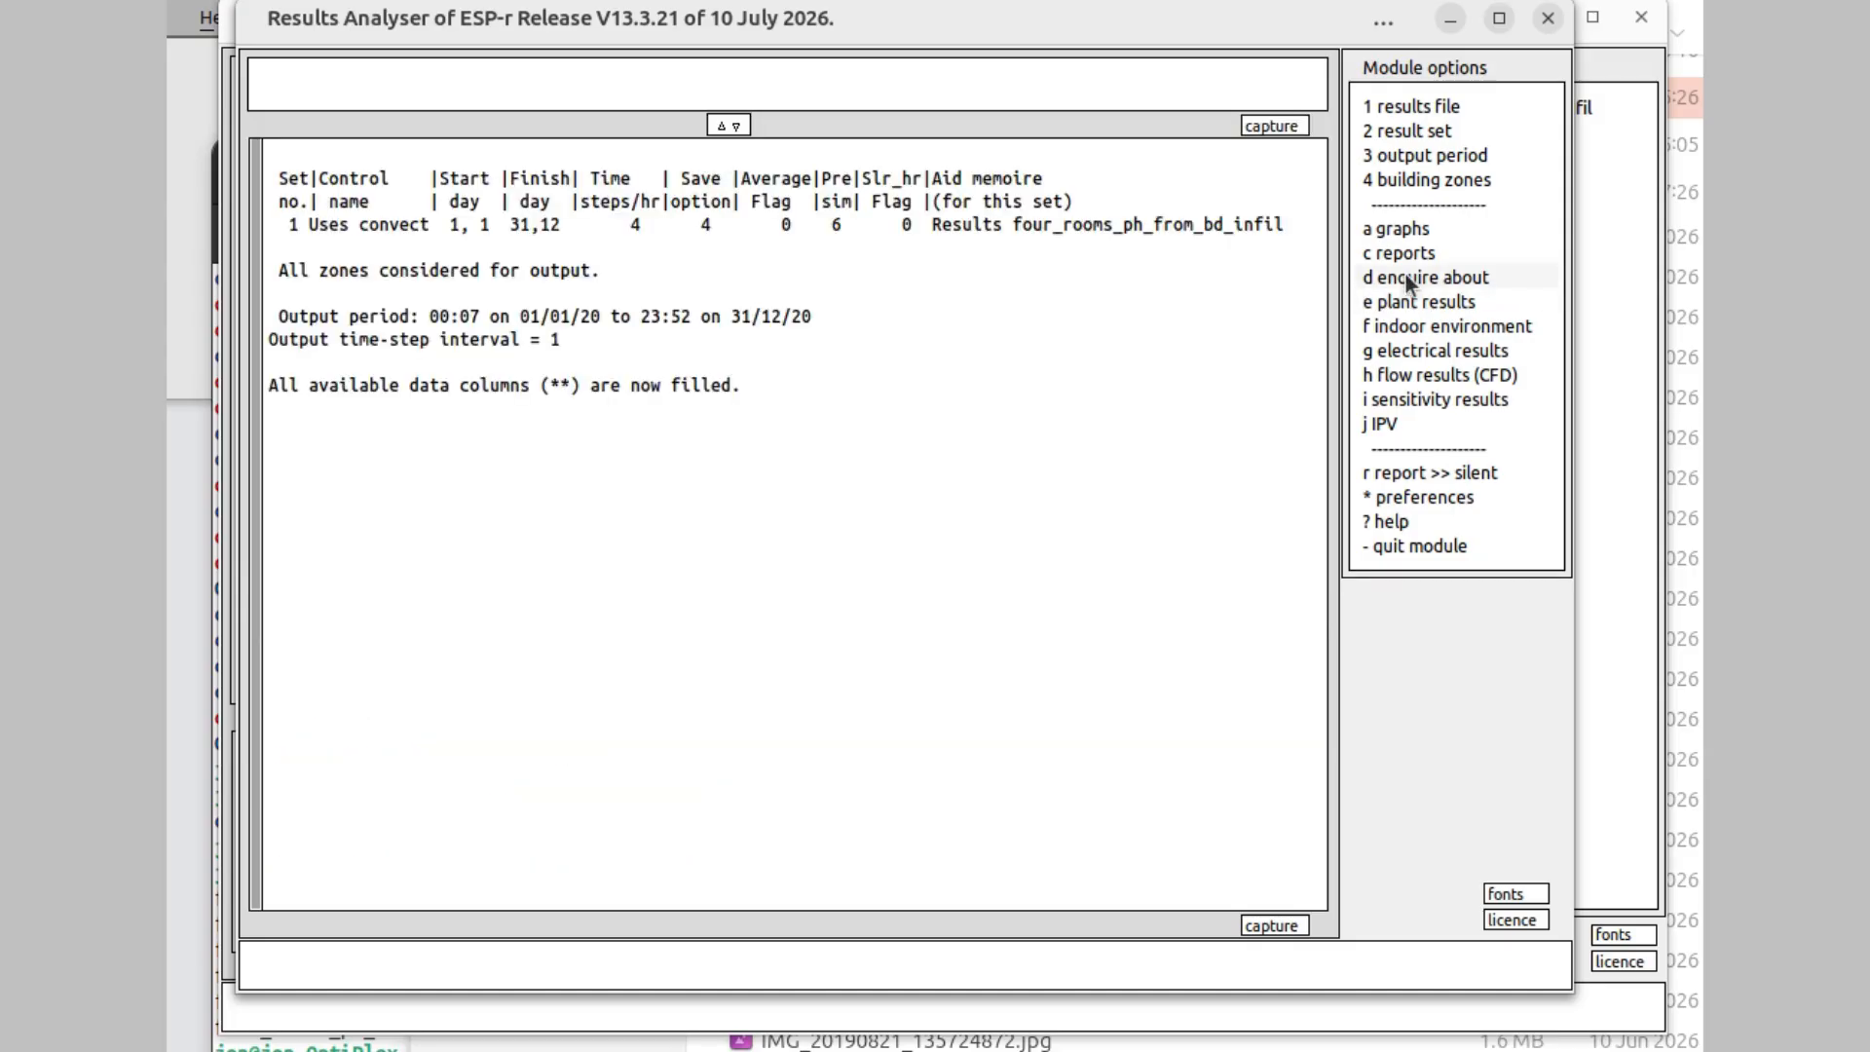
{"action": "left_click", "coordinate": [1404, 275]}
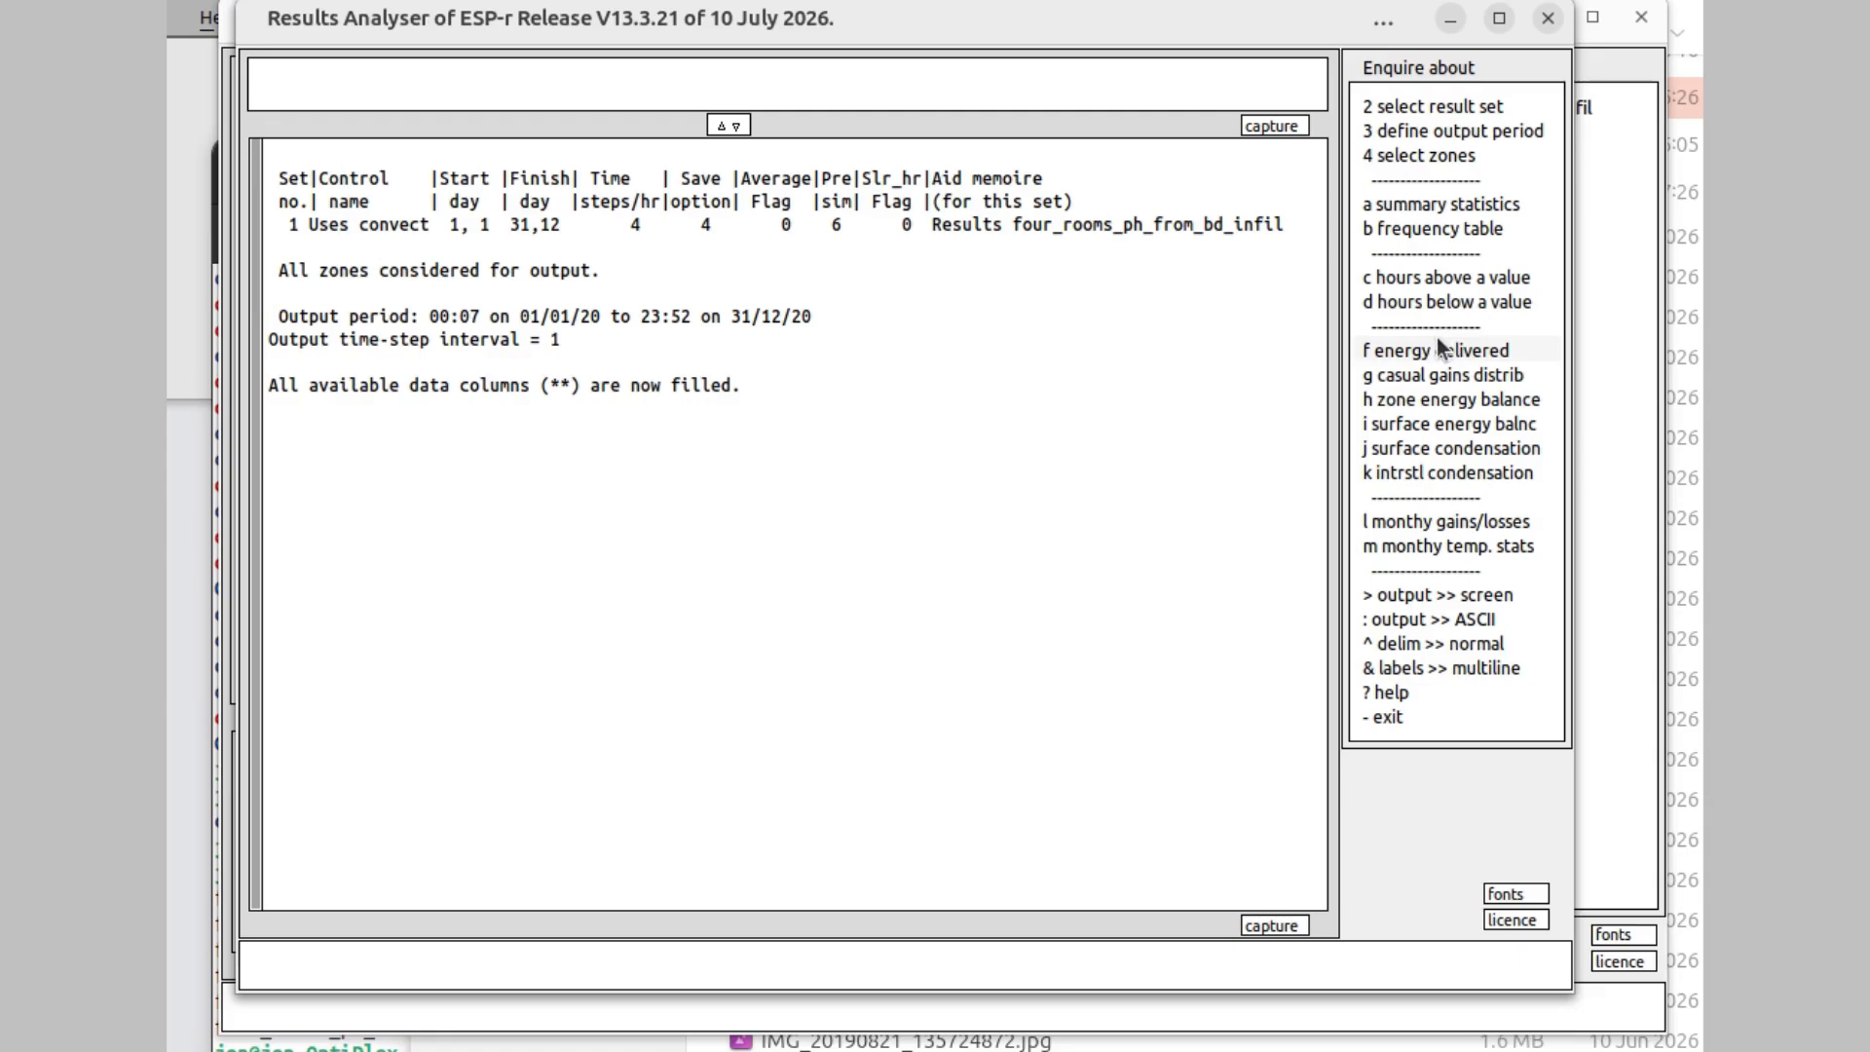
- Report the energy delivered for all zones and list summary statistics of the infiltration and ventilation zone flux
{"action": "left_click", "coordinate": [1404, 350]}
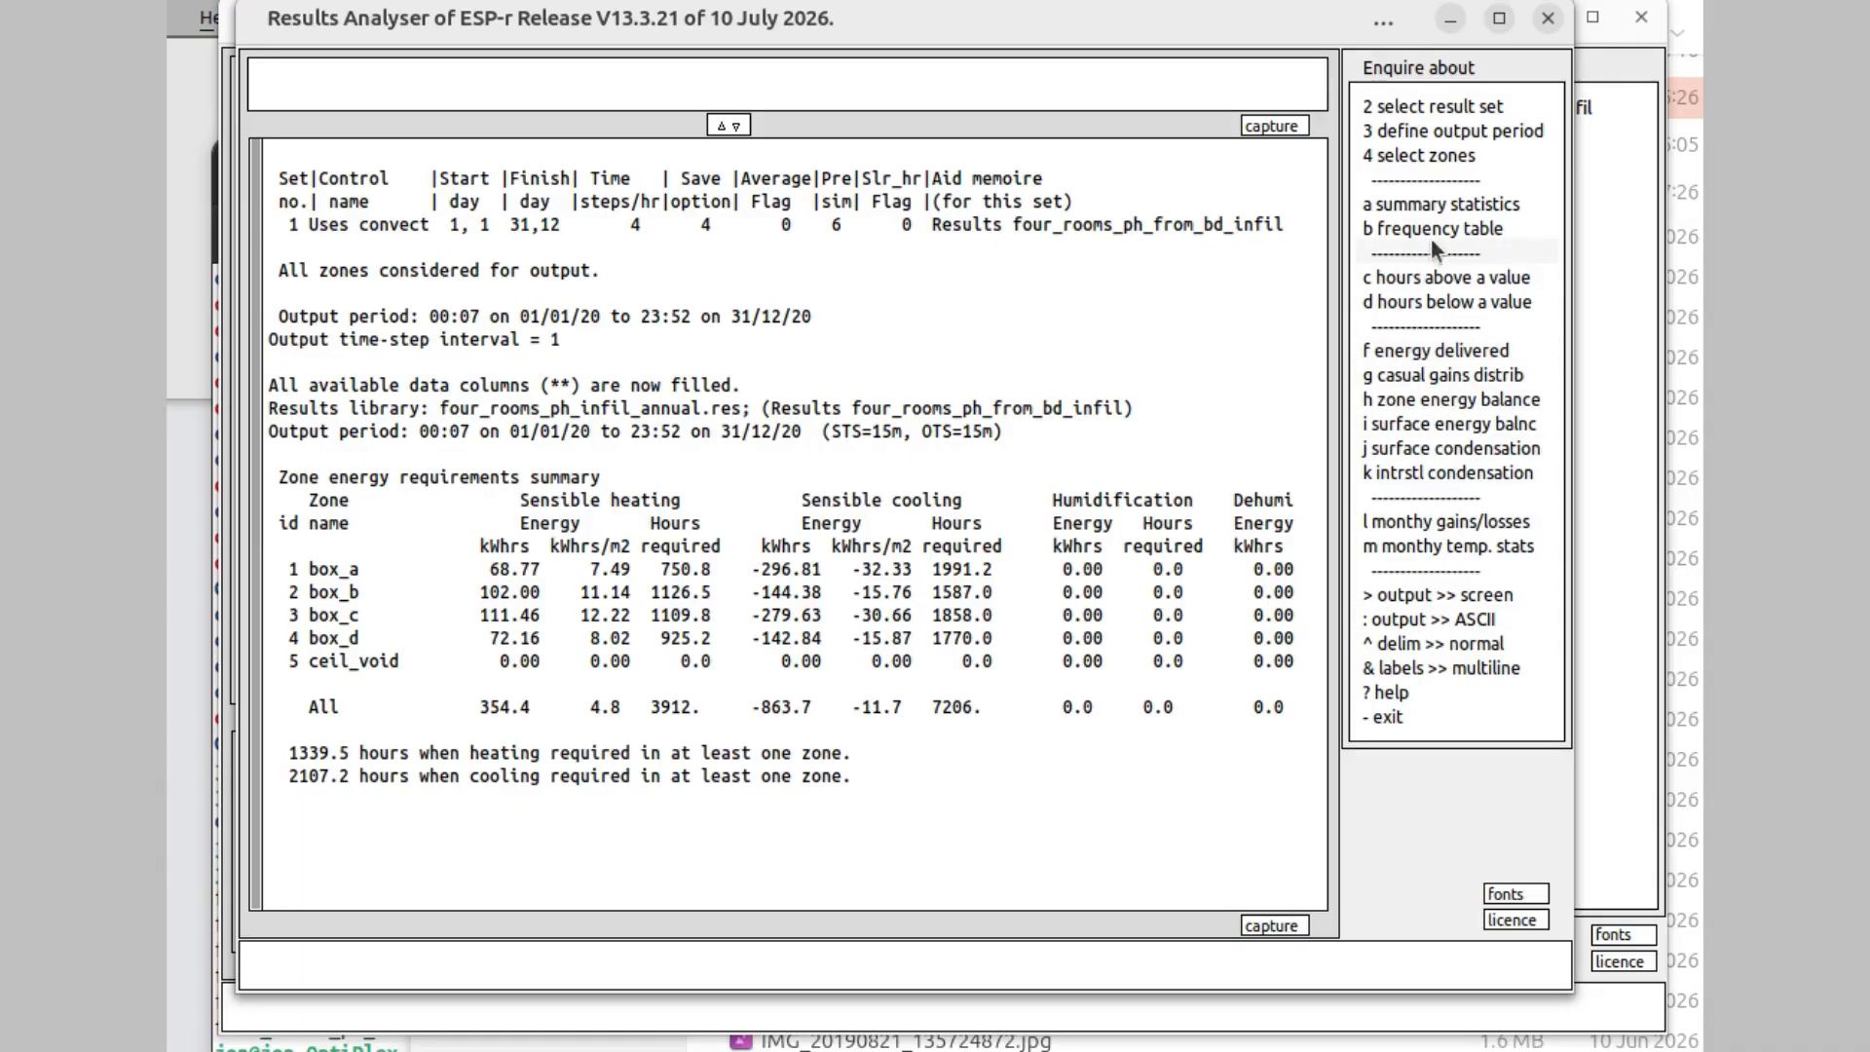
{"action": "left_click", "coordinate": [1448, 203]}
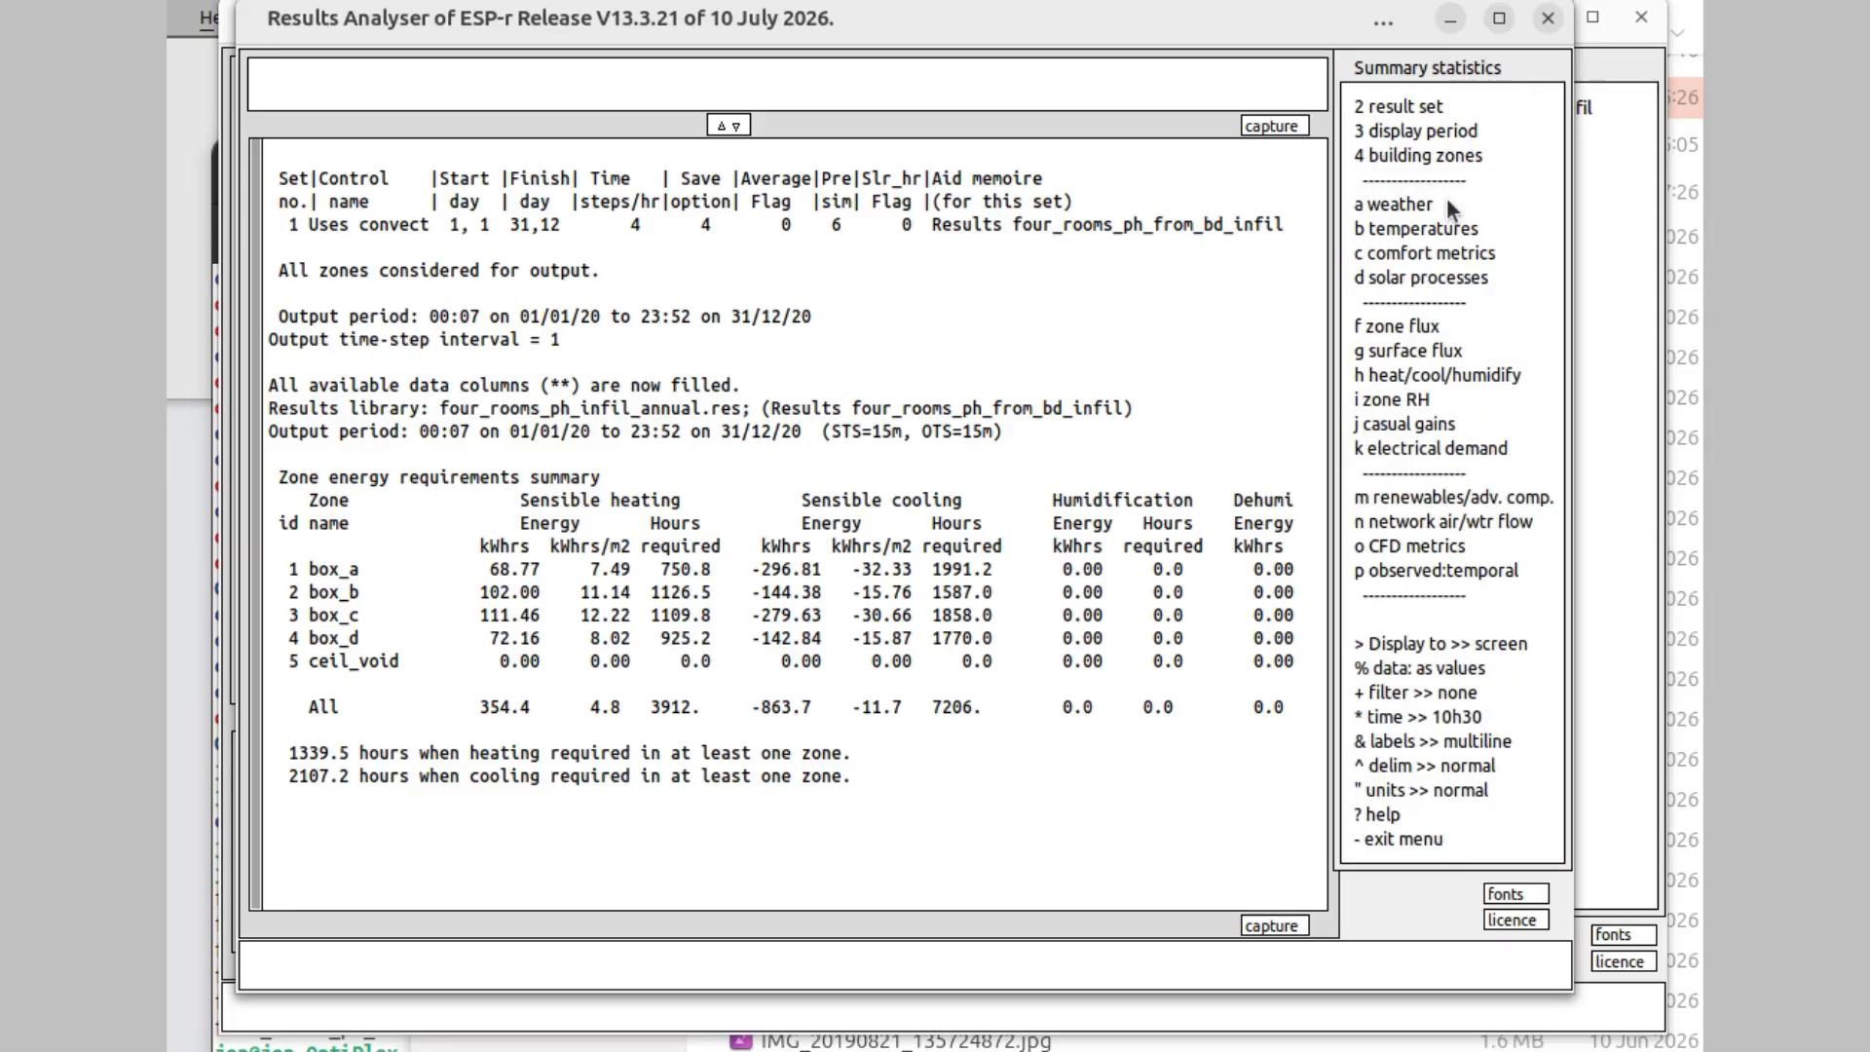
{"action": "left_click", "coordinate": [1411, 324]}
{"action": "left_click", "coordinate": [1370, 107]}
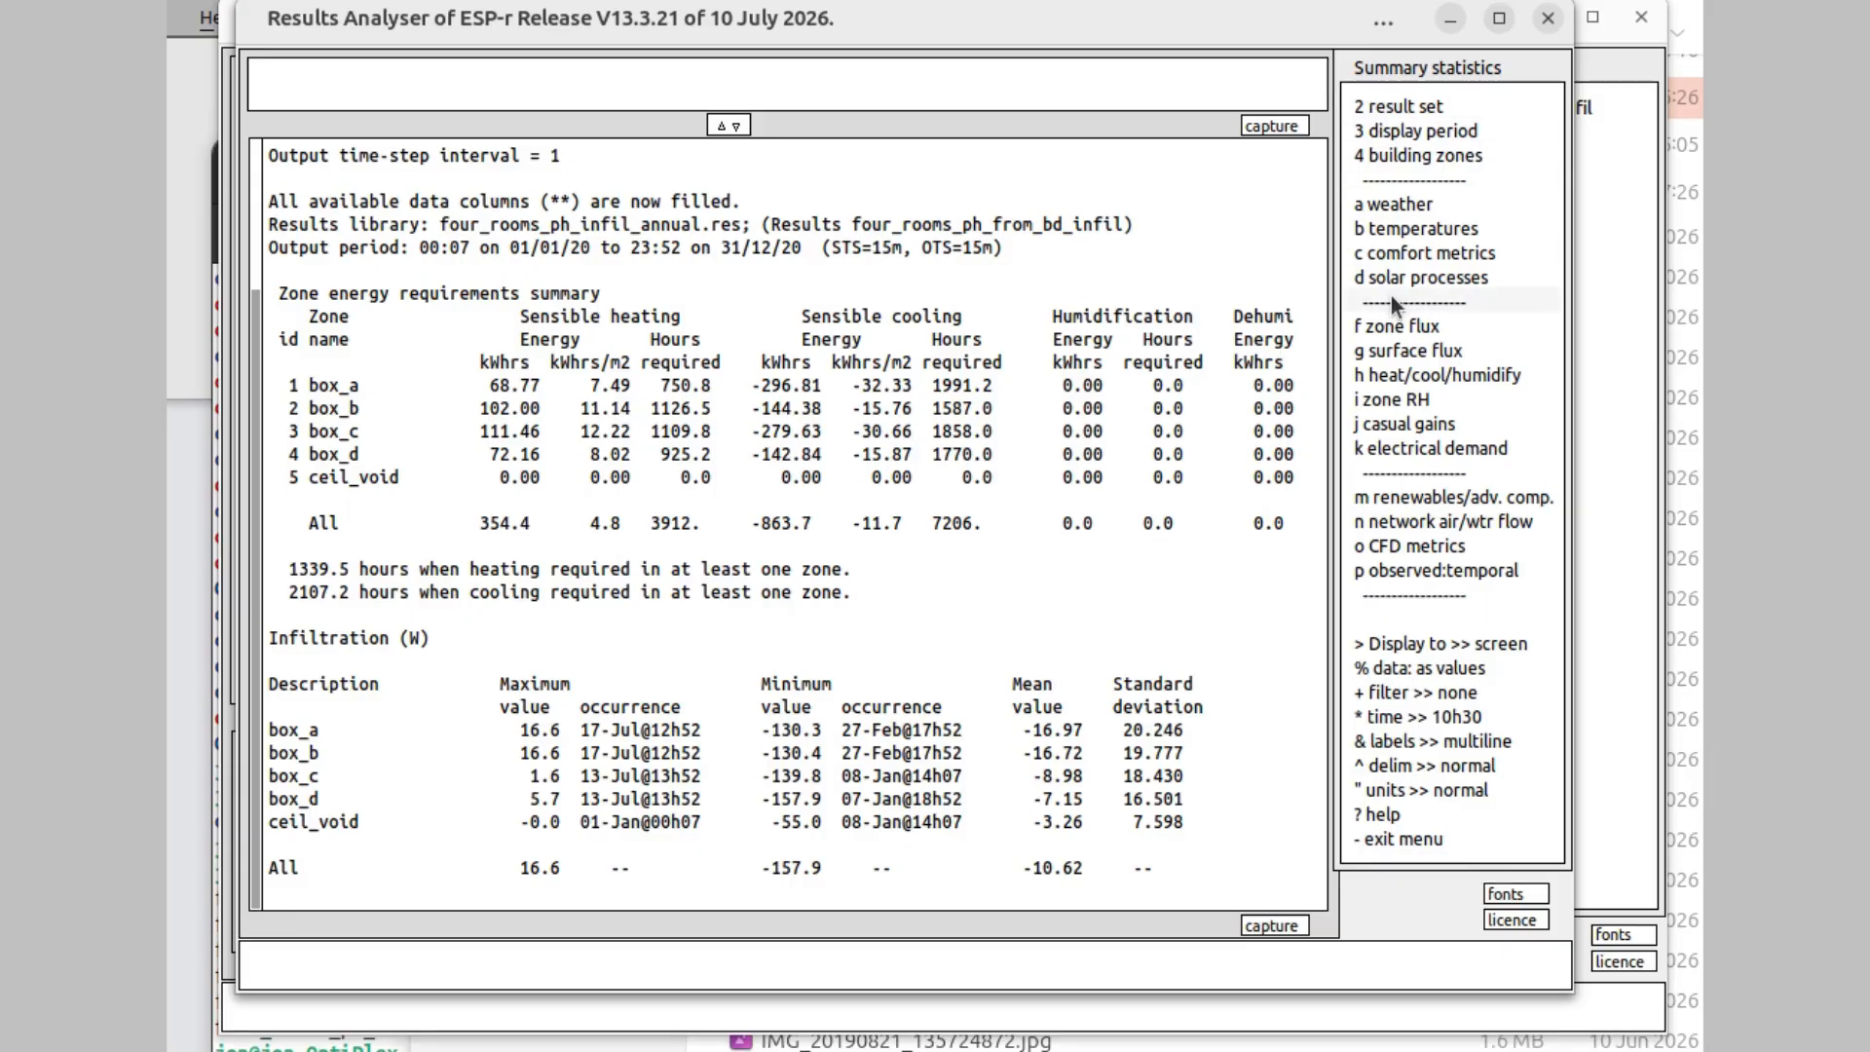
{"action": "left_click", "coordinate": [1433, 327]}
{"action": "left_click", "coordinate": [1390, 125]}
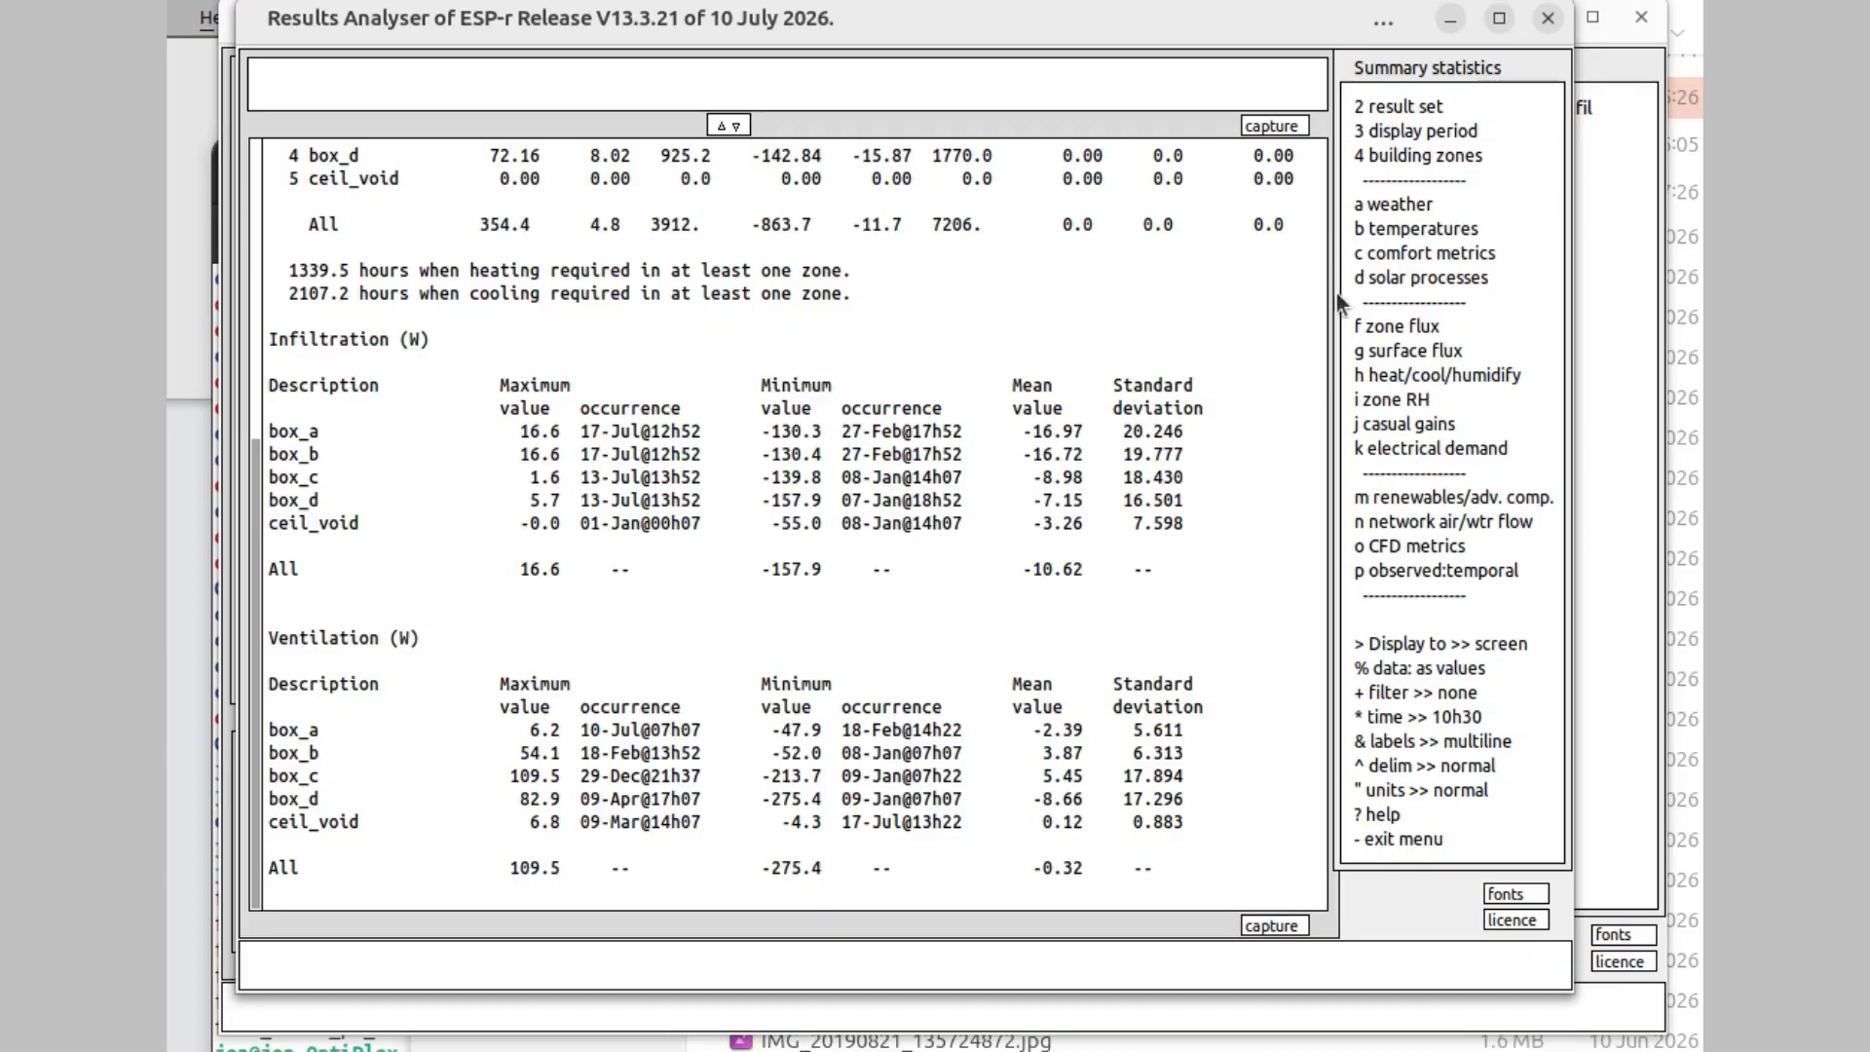
{"action": "left_click", "coordinate": [1428, 840]}
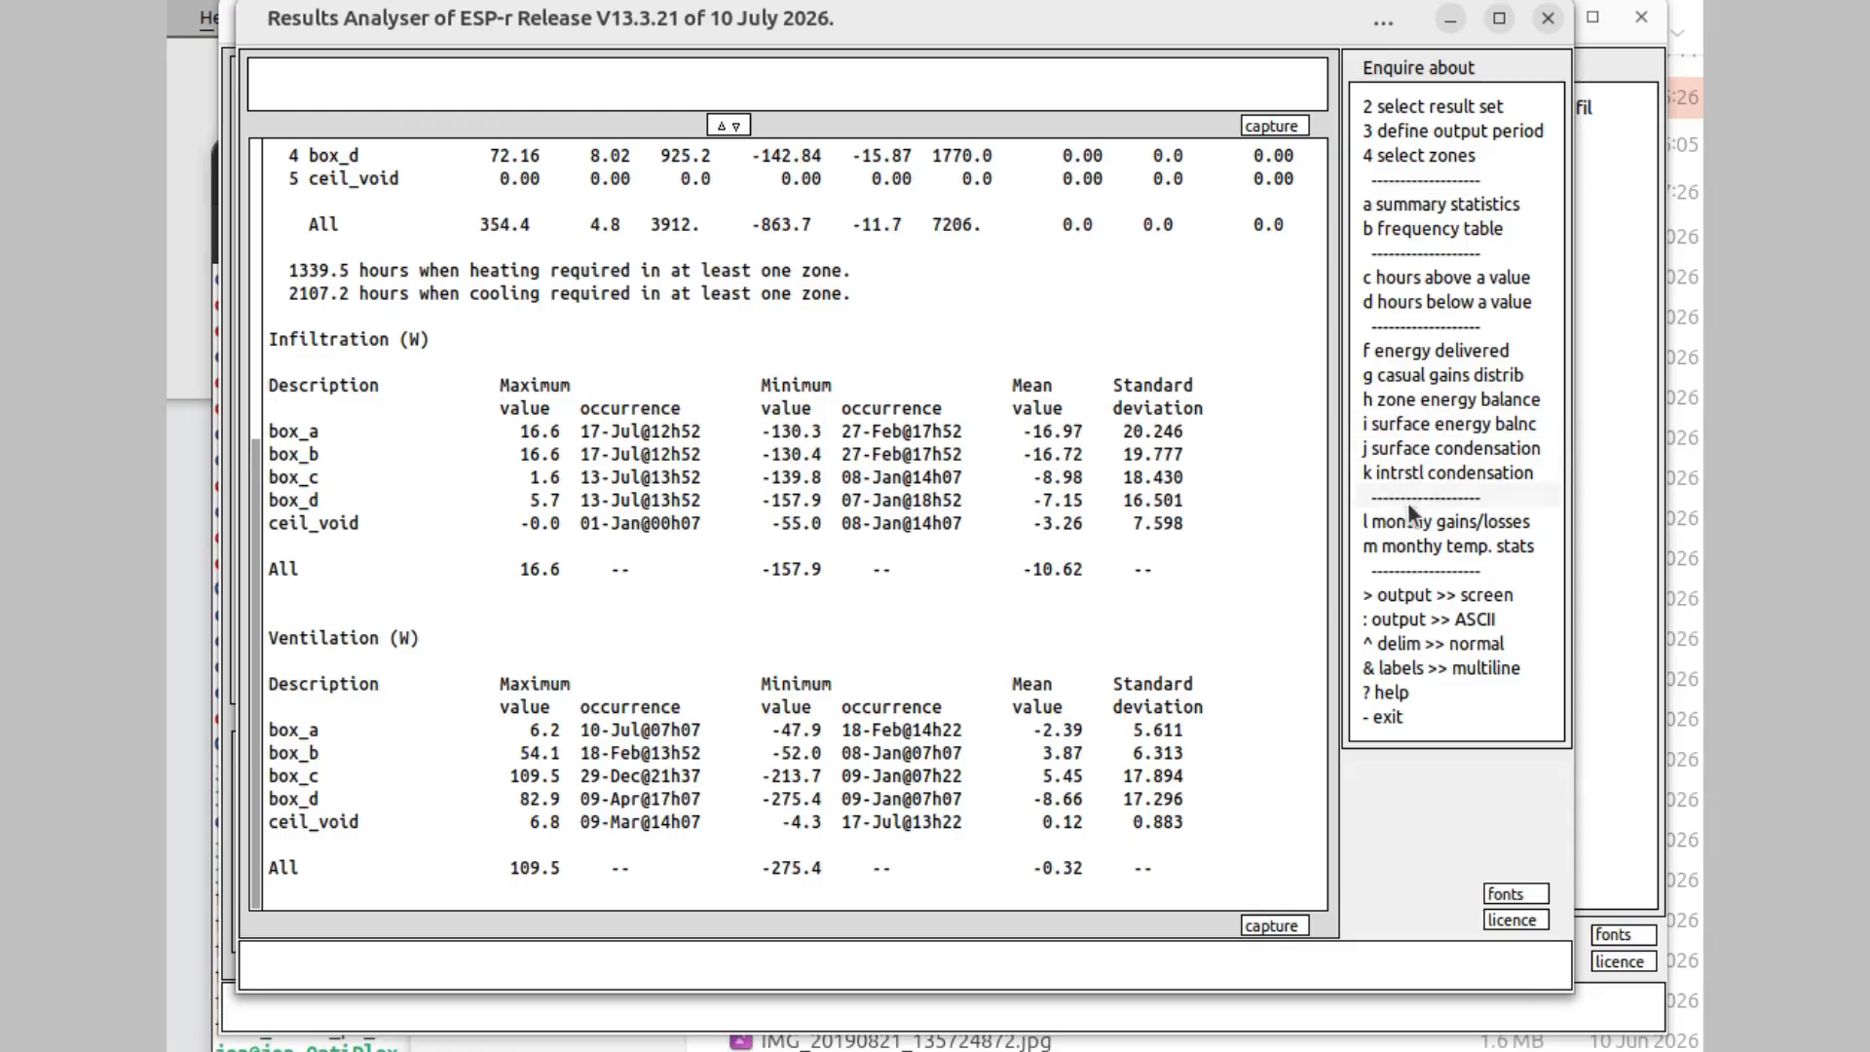
- Report the zone energy balance for all zones grouped by gain/loss and review the causal energy breakdown for box_c
{"action": "left_click", "coordinate": [1408, 398]}
{"action": "left_click", "coordinate": [1427, 975]}
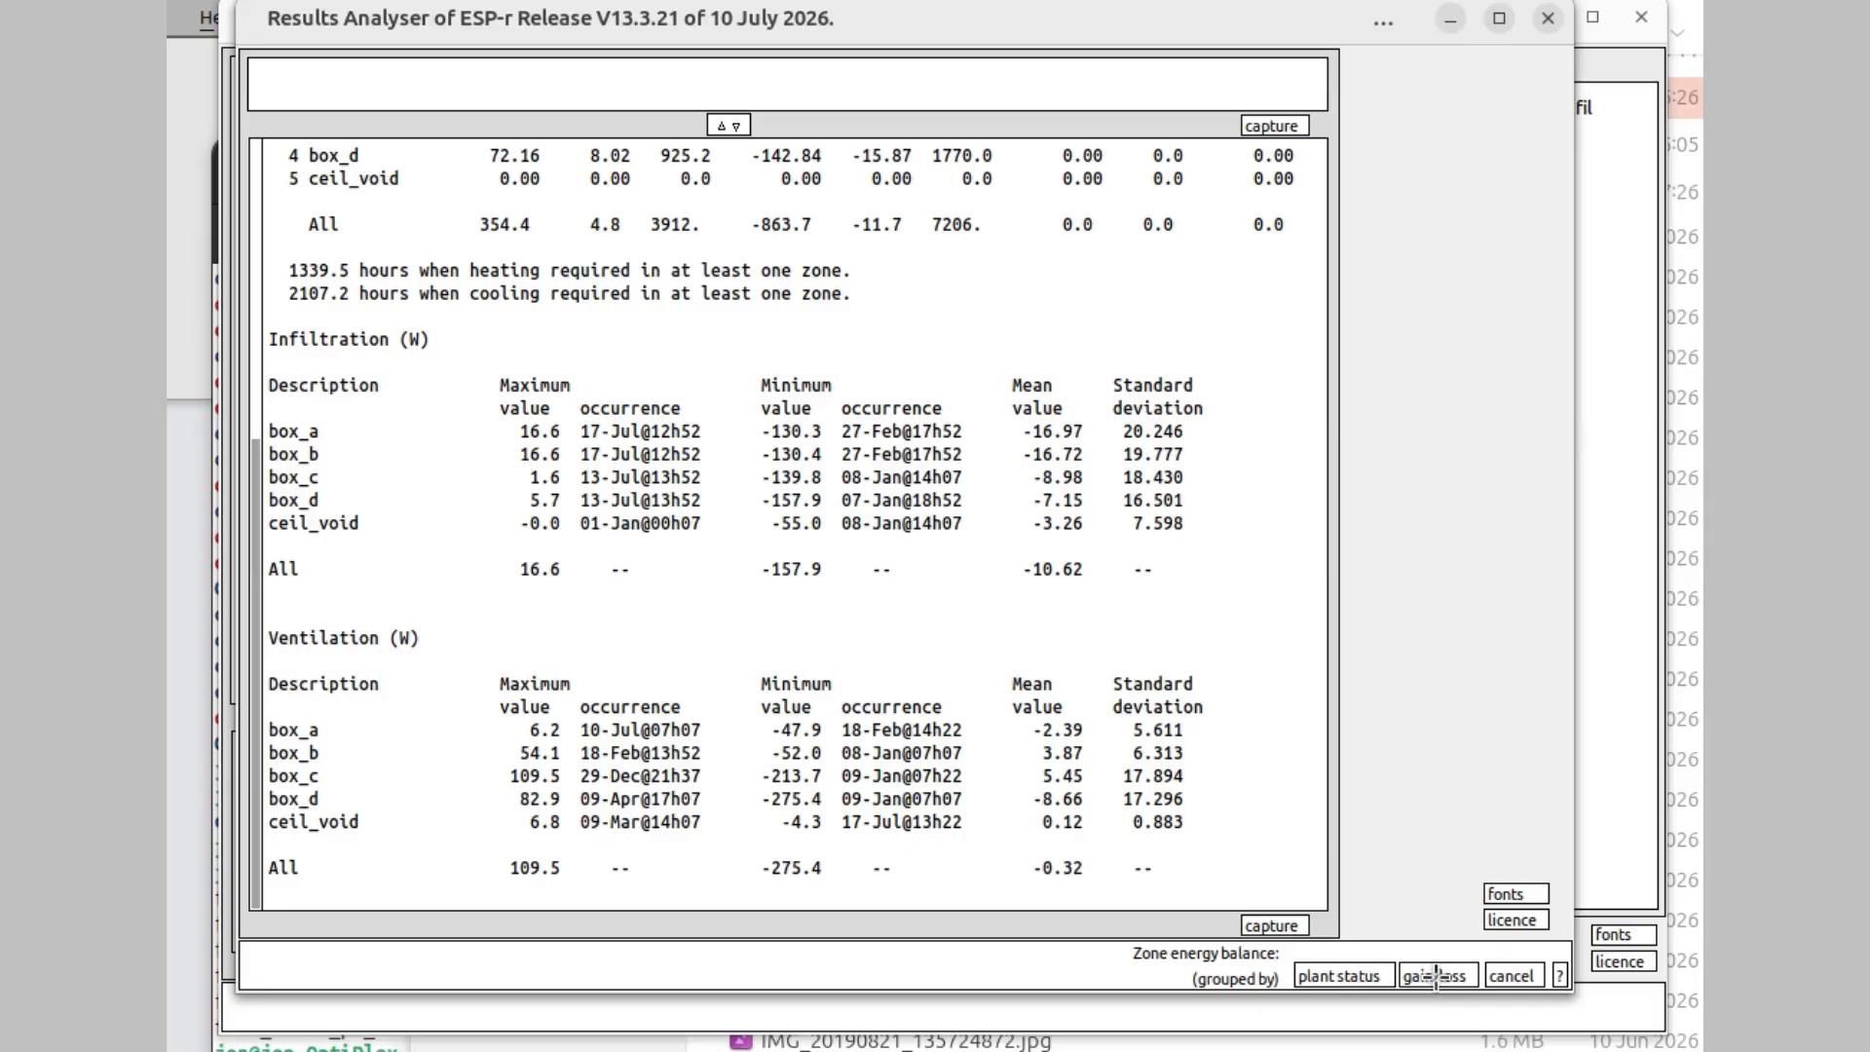
{"action": "left_click", "coordinate": [1434, 975]}
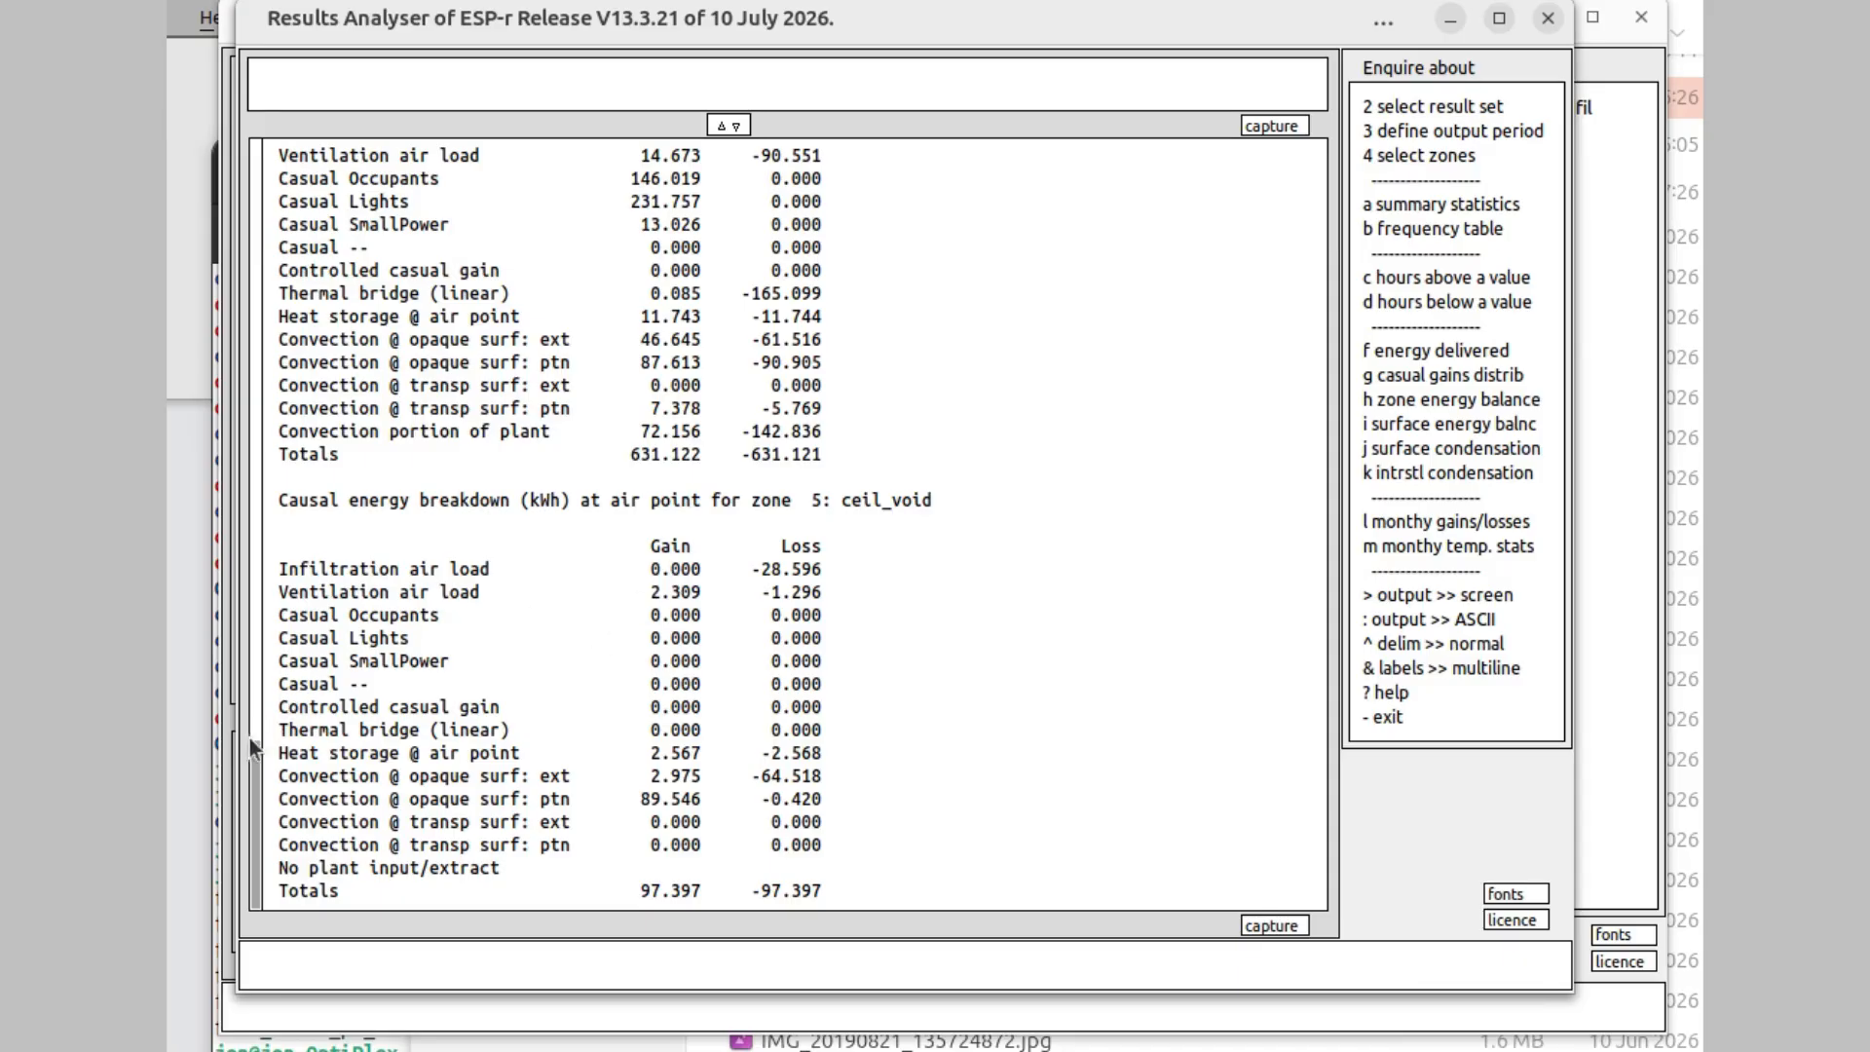
{"action": "left_click_drag", "start_coordinate": [254, 750], "coordinate": [254, 674]}
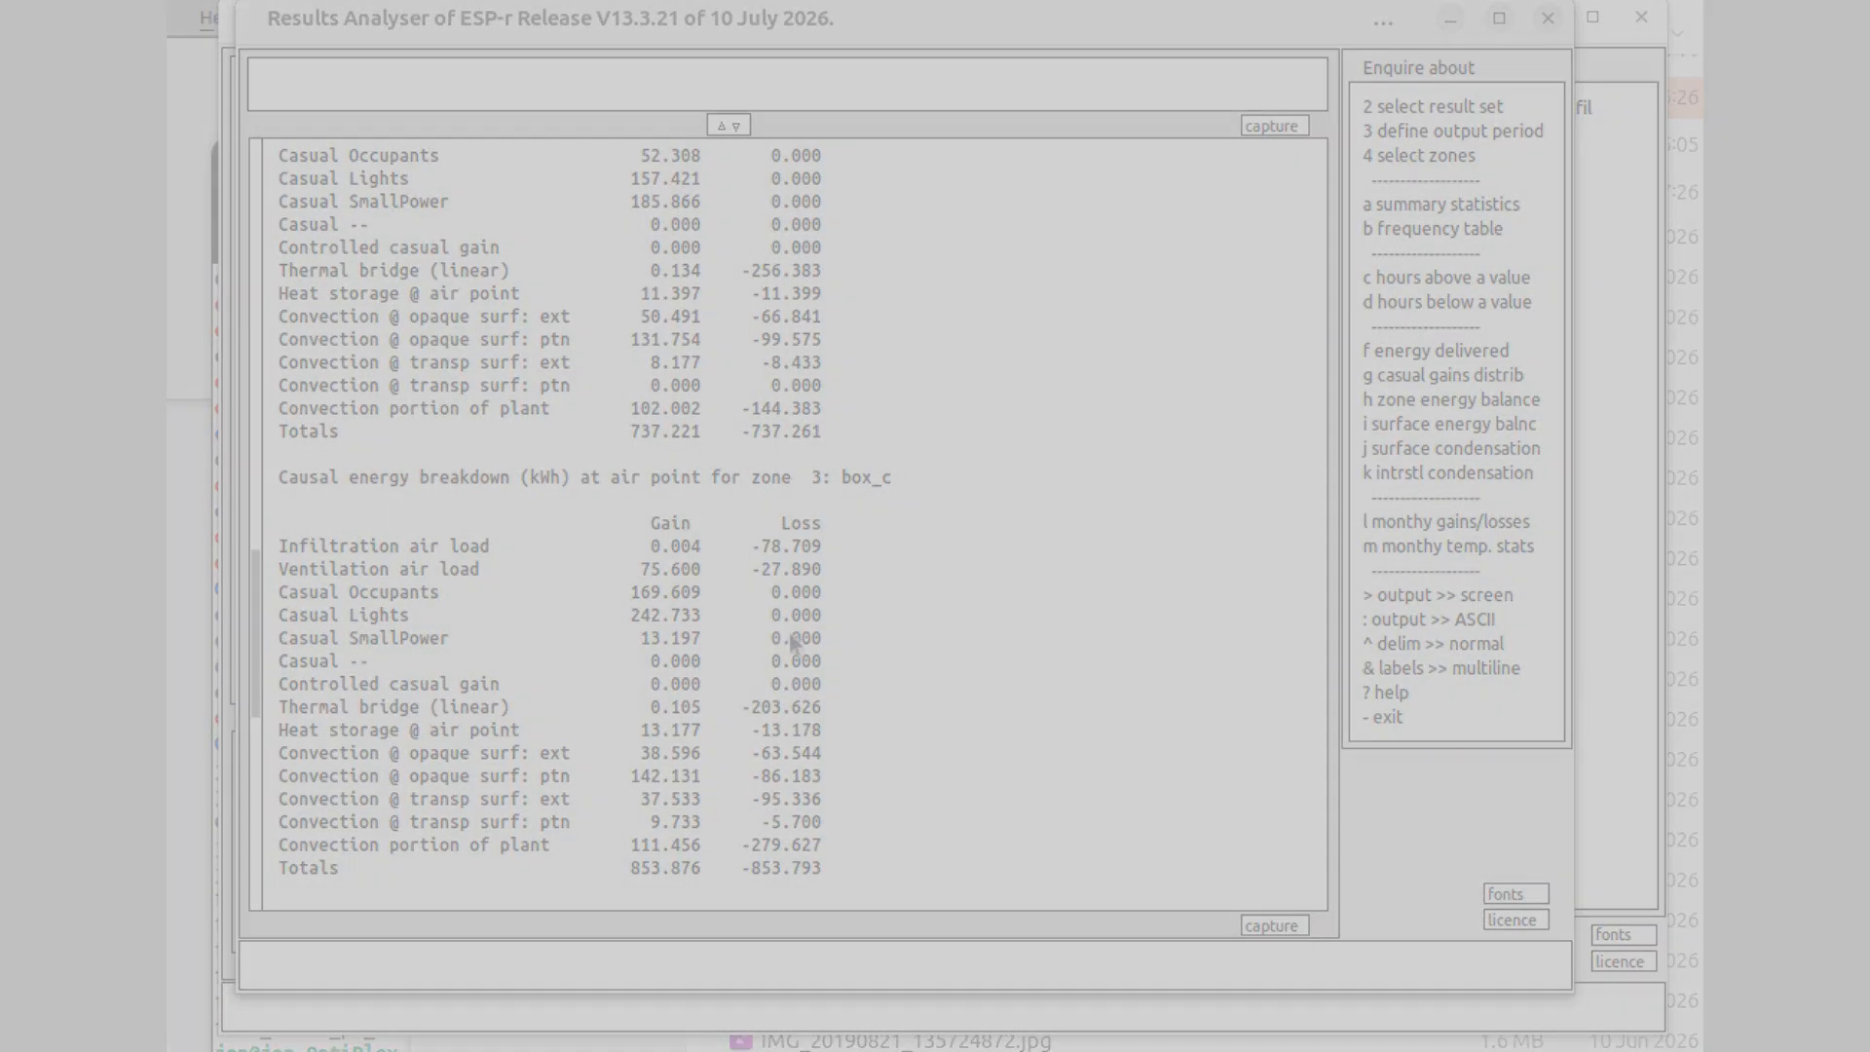